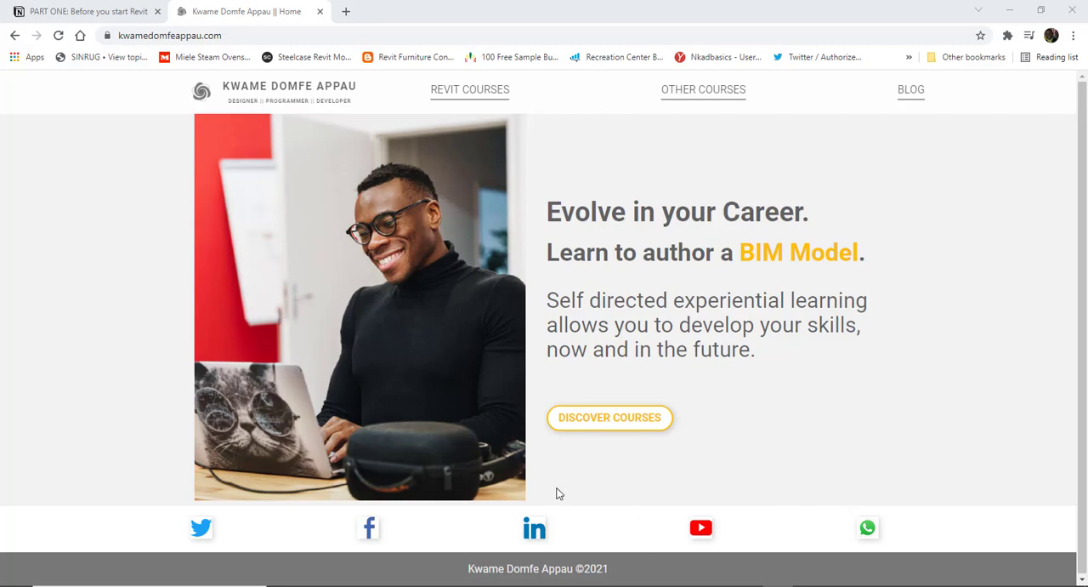
- Switch to the "PART ONE: Before you start Revit" notes and read through the topics of chapters 1 to 4
click(120, 13)
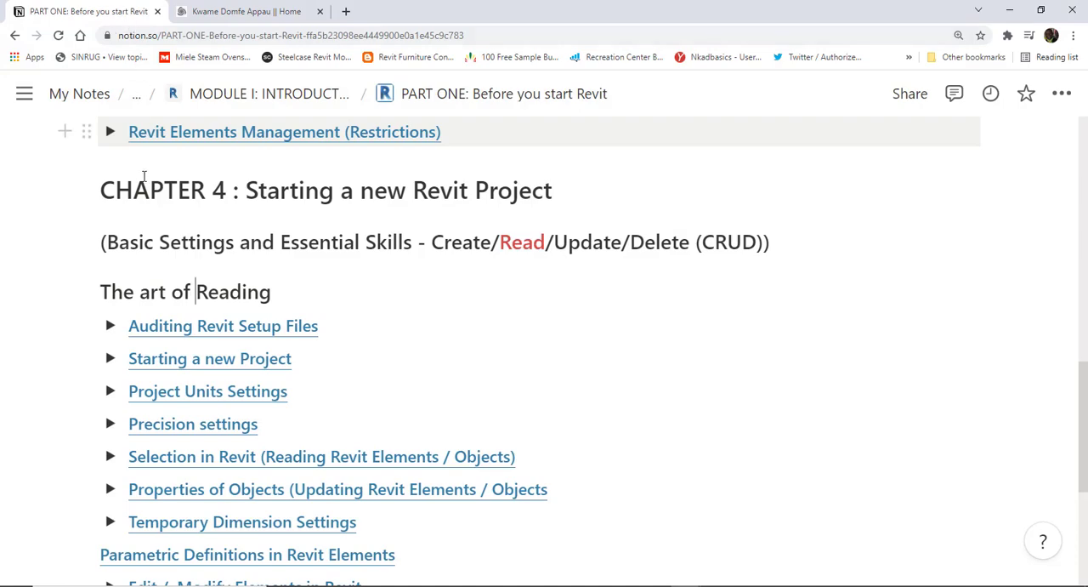
scroll(162, 209, up, 3)
scroll(162, 209, up, 10)
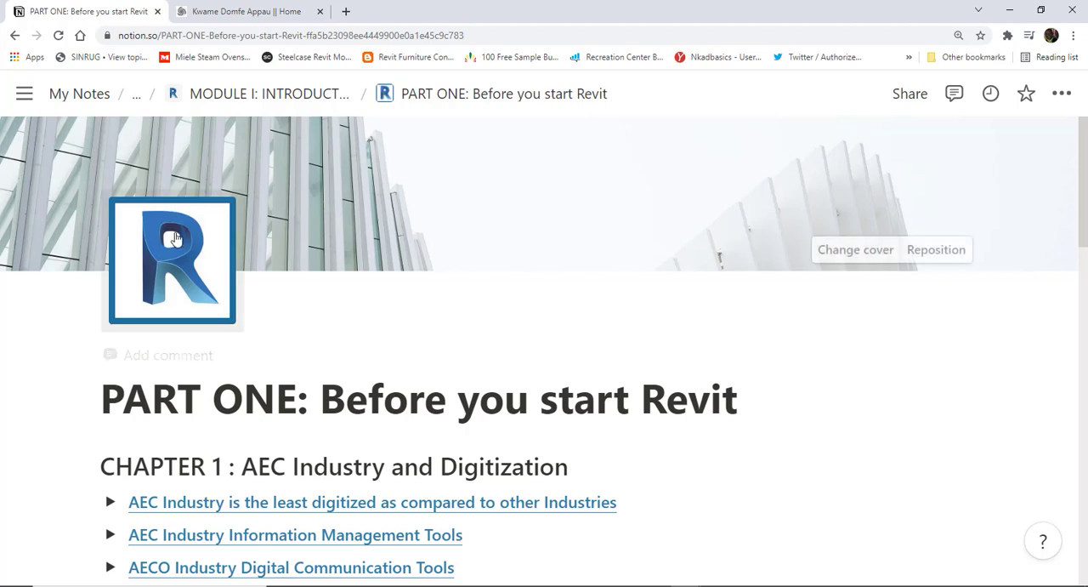
scroll(180, 239, down, 2)
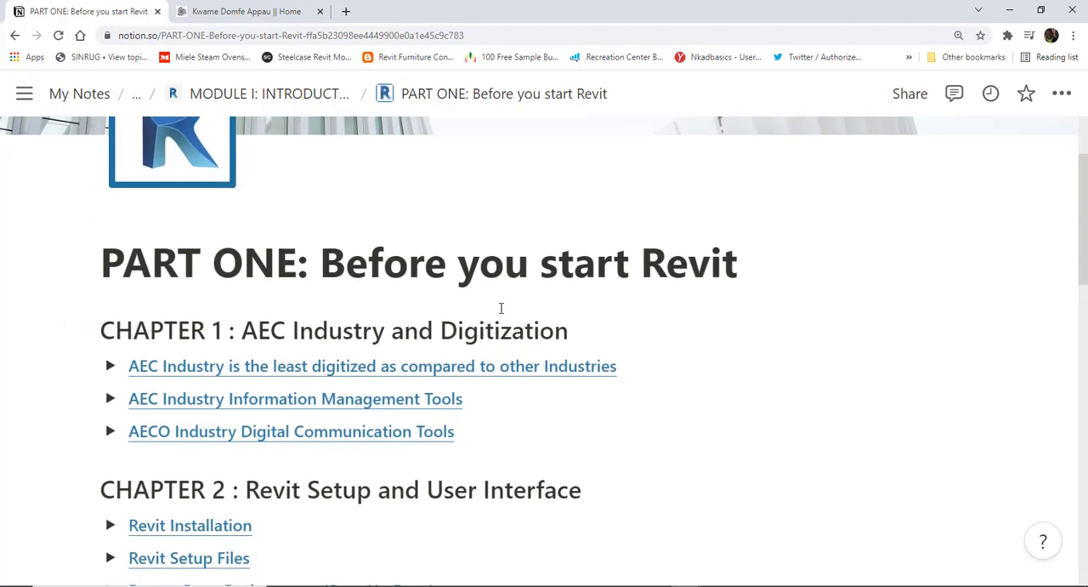
scroll(495, 302, down, 2)
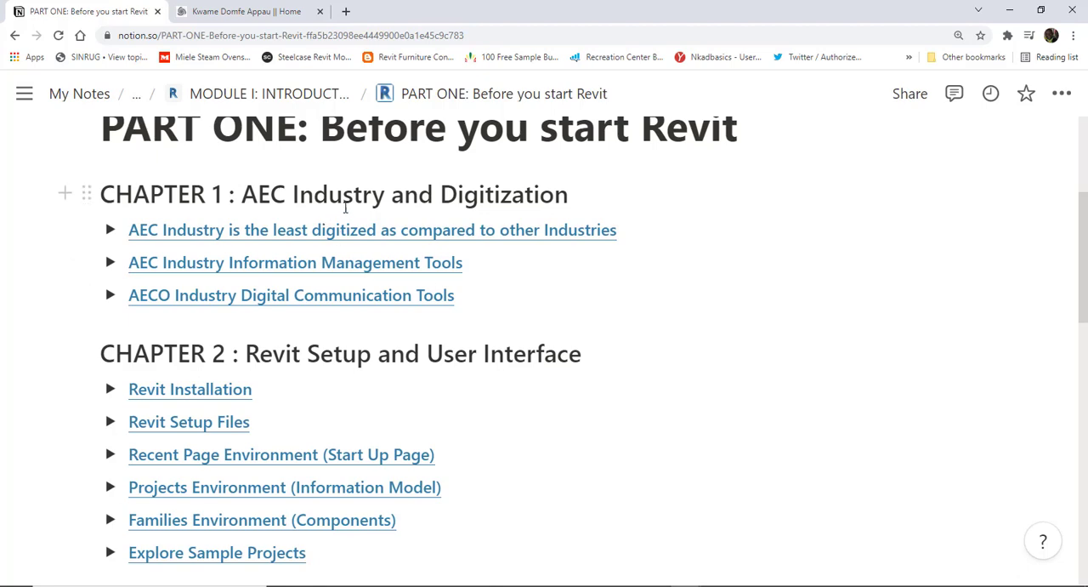
scroll(496, 224, down, 2)
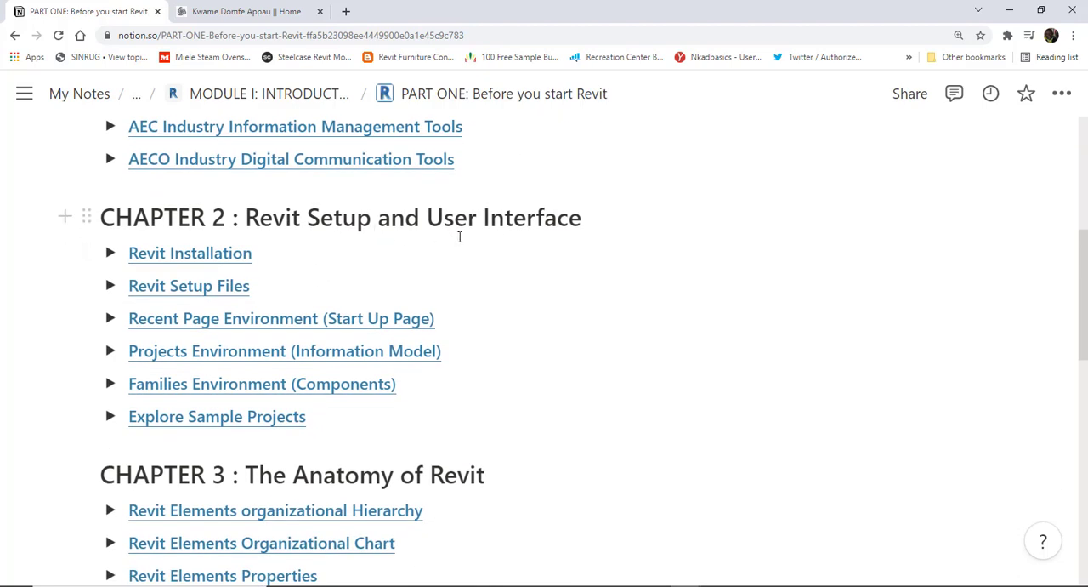
scroll(468, 242, down, 2)
scroll(469, 244, down, 2)
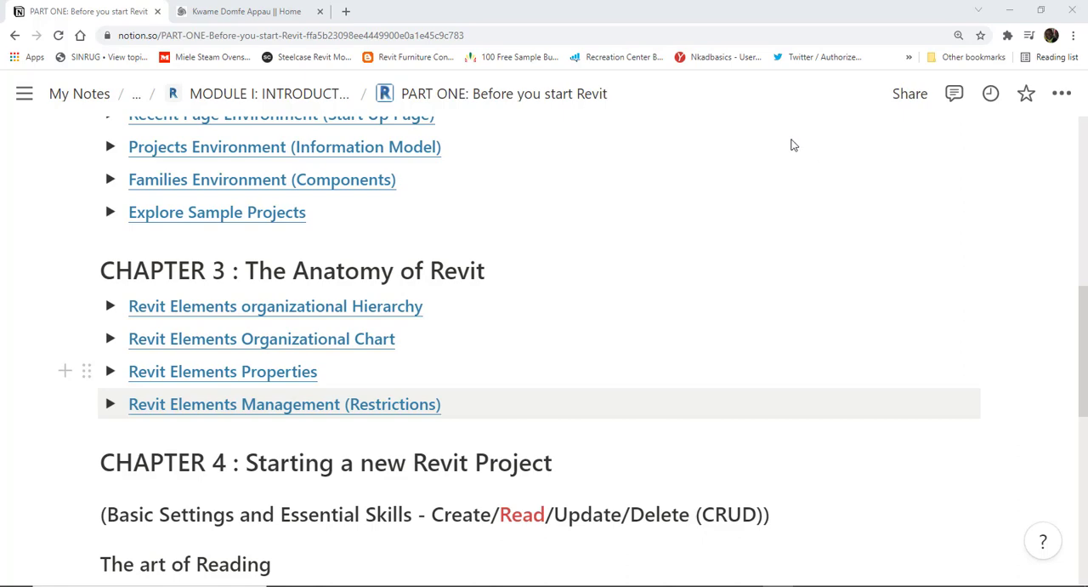
scroll(189, 342, down, 3)
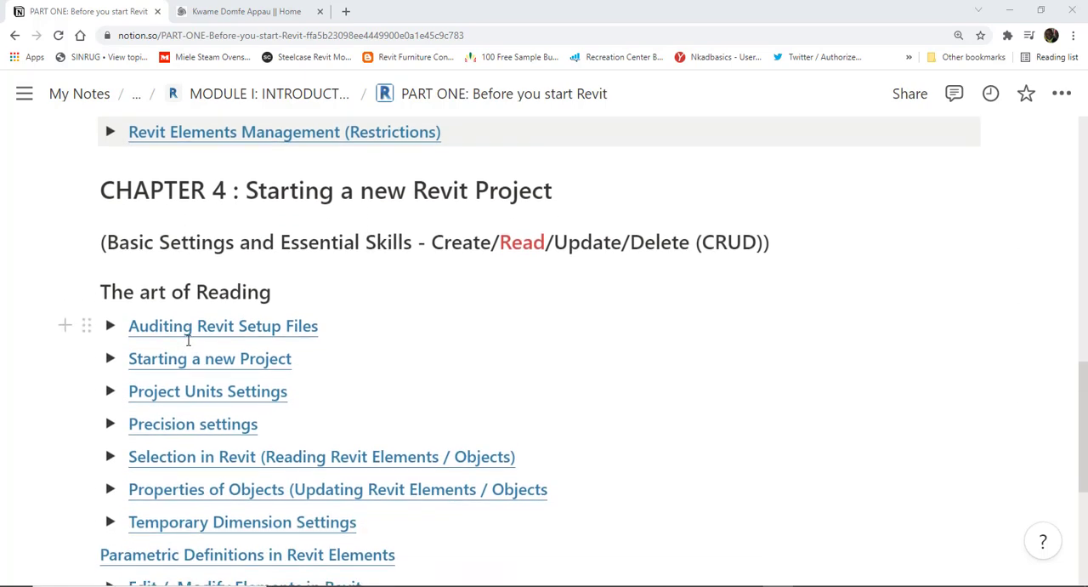
scroll(189, 340, down, 1)
scroll(189, 340, up, 1)
- Colour the word "CRUD" red in the Chapter 4 subheading
click(702, 243)
key(shift+Right)
key(shift+Right)
key(shift+Right)
key(shift+Right)
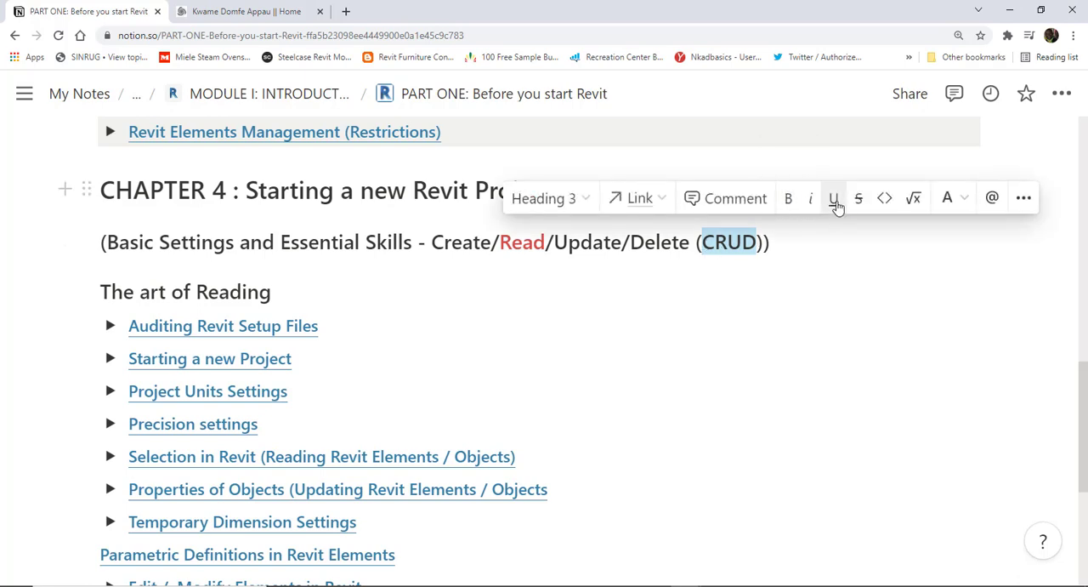
click(953, 199)
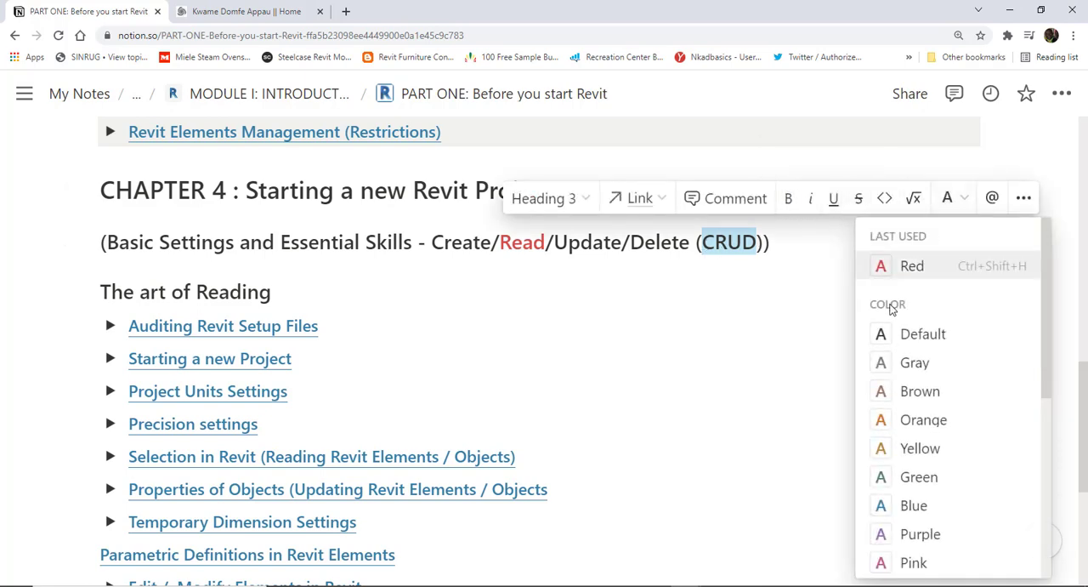
click(895, 267)
click(632, 378)
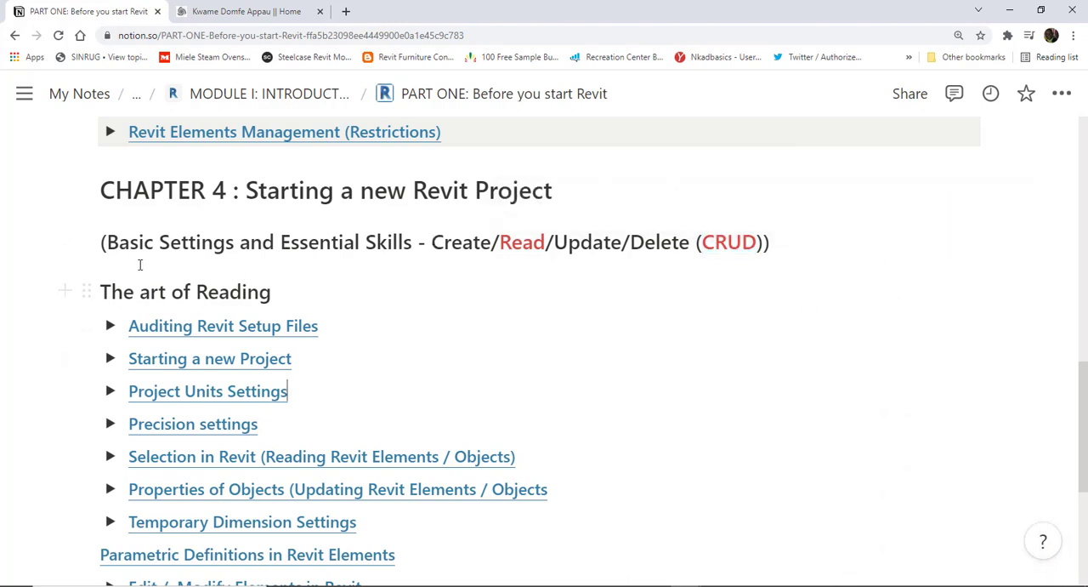
- Review the Create/Read/Update/Delete wording and the topics under "The art of Reading", including the note inside Temporary Dimension Settings
drag(431, 242, 690, 242)
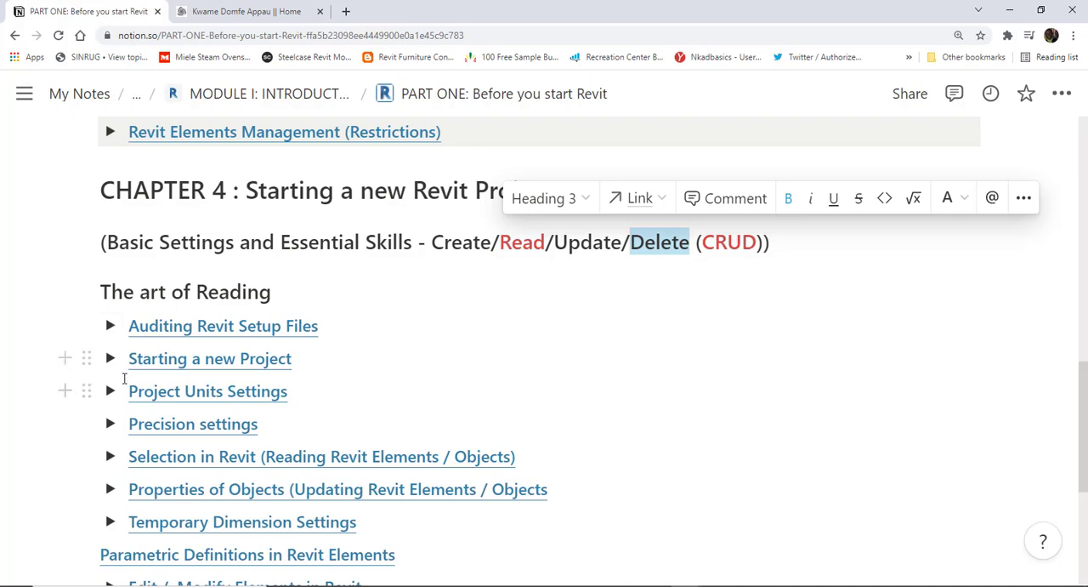
scroll(136, 370, down, 1)
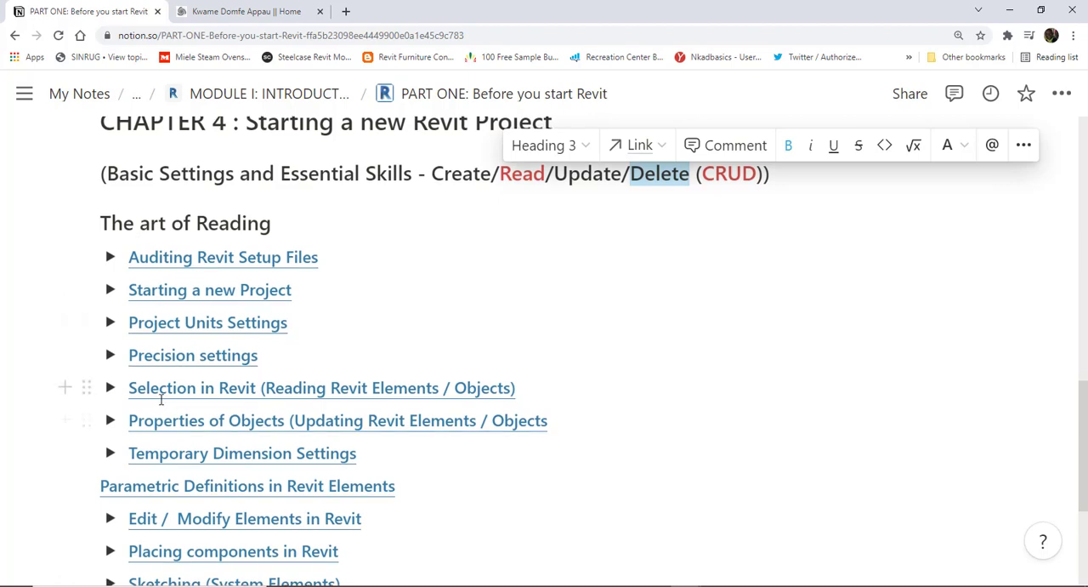
scroll(206, 368, down, 1)
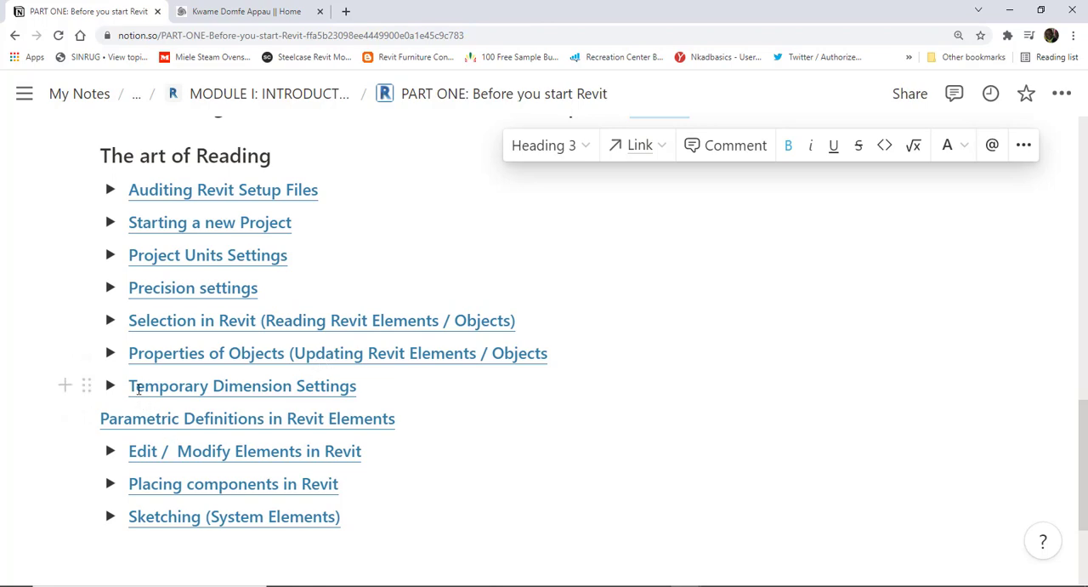
drag(130, 386, 360, 385)
click(110, 386)
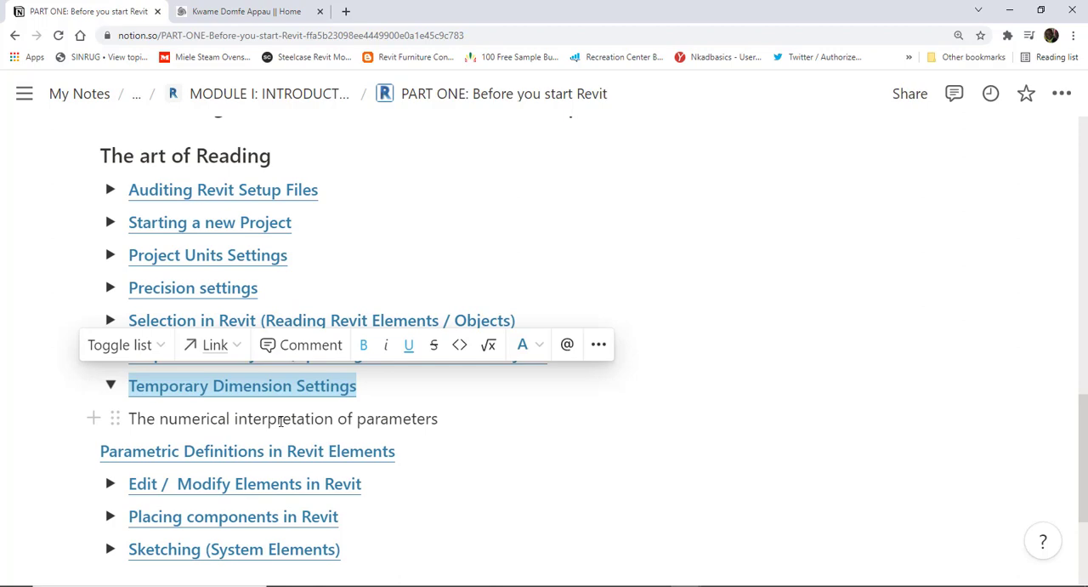
click(111, 386)
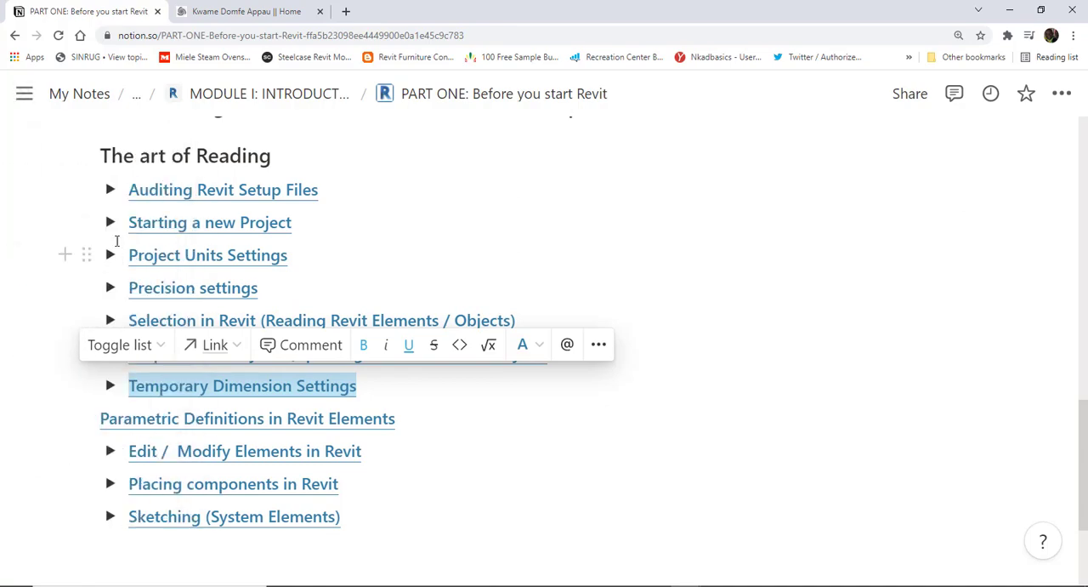
- Expand the Auditing Revit Setup Files topic and its Default Setup Files subtopic
click(110, 191)
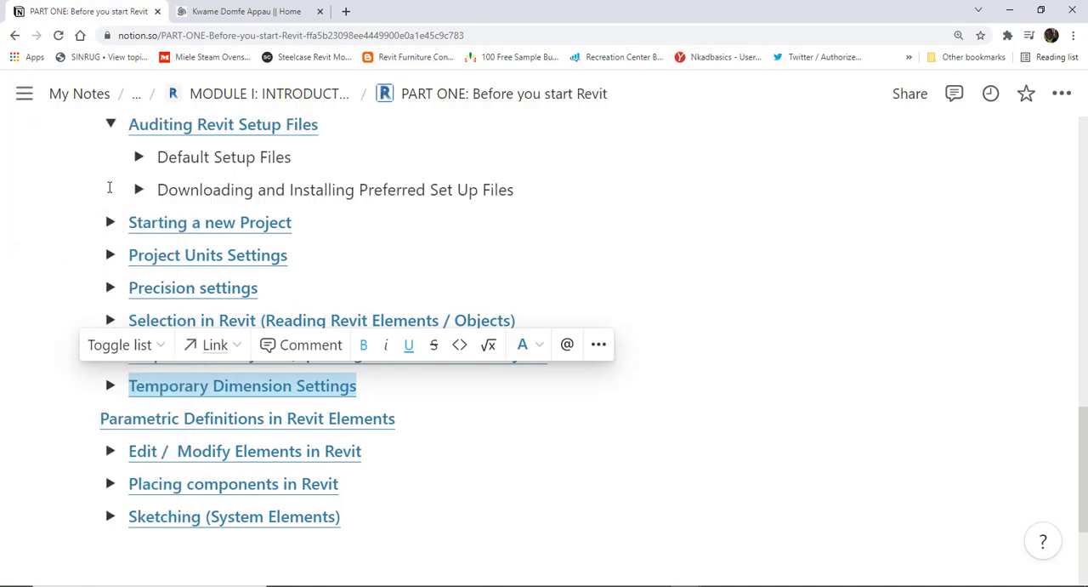
scroll(154, 258, up, 1)
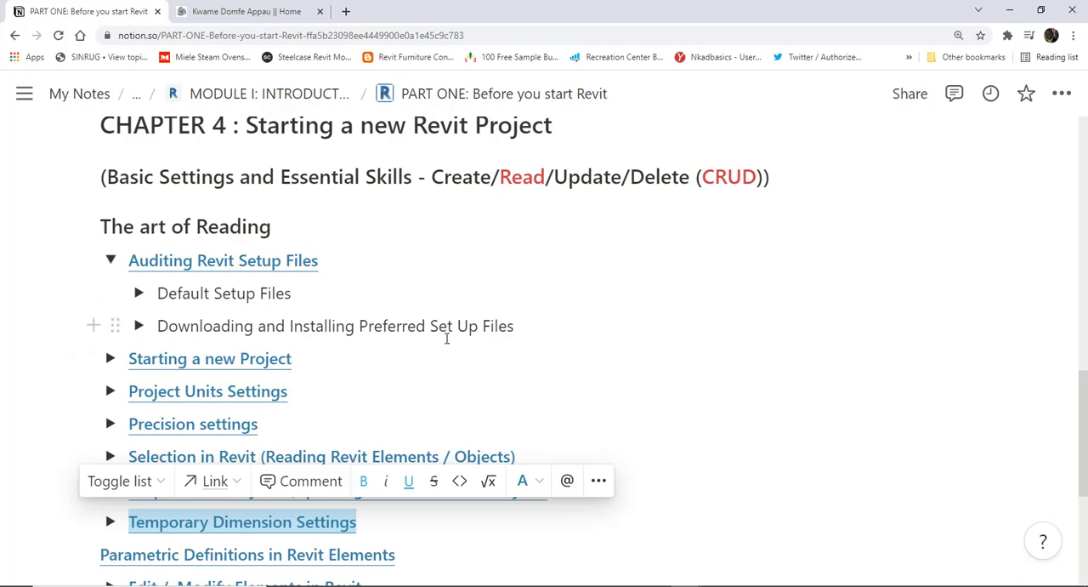
click(139, 292)
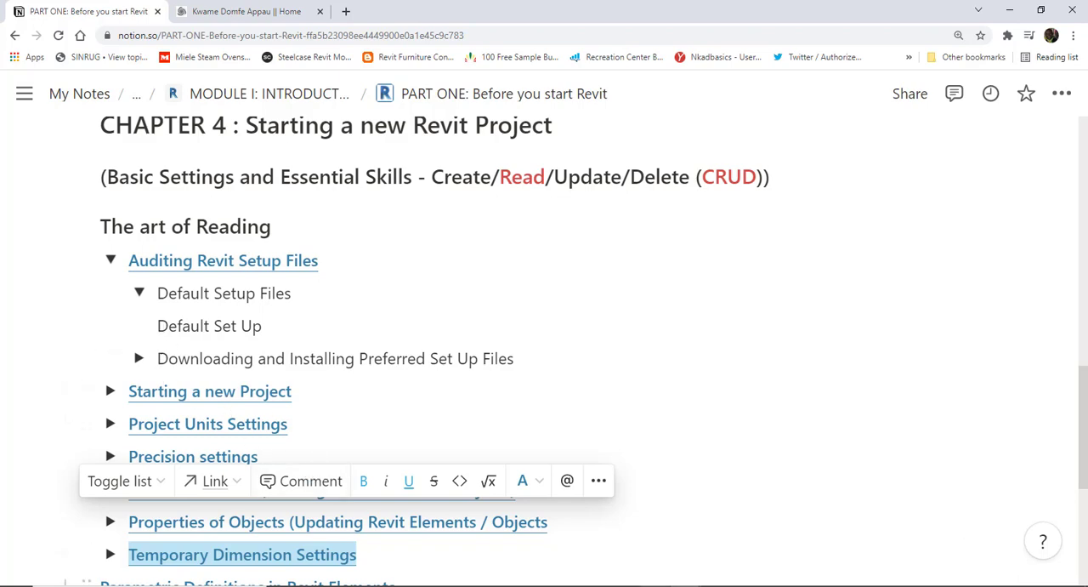
- Switch to File Explorer, widen the file list and open Local Disk (C:) from This PC
click(657, 586)
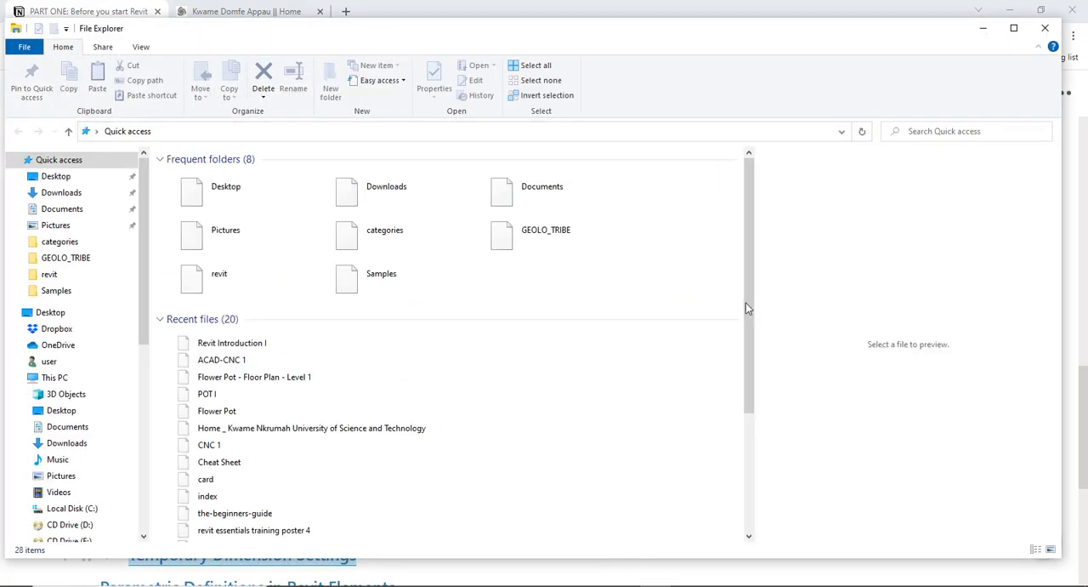
drag(770, 296, 832, 296)
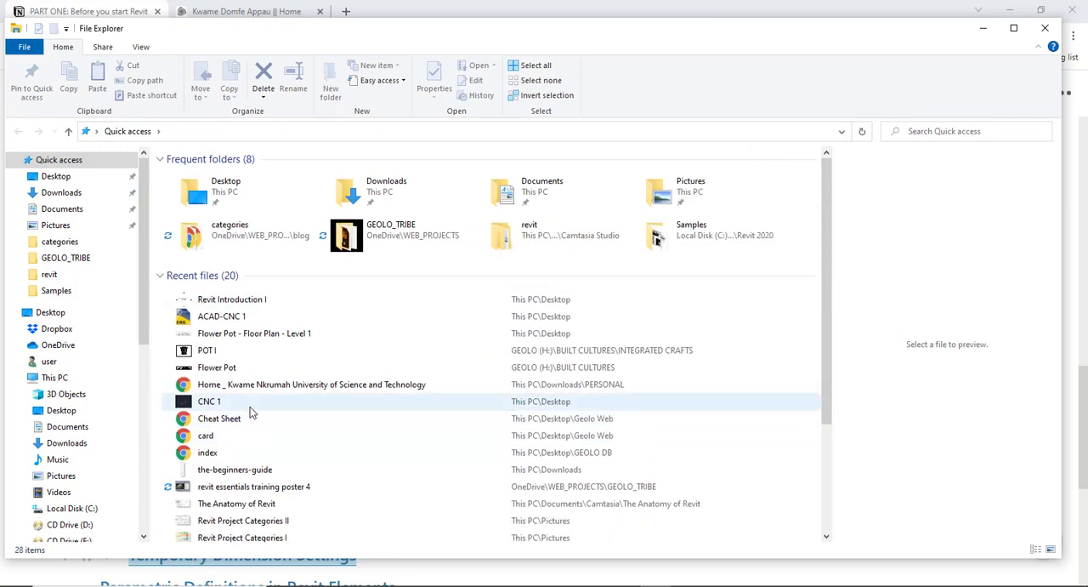
scroll(206, 368, down, 1)
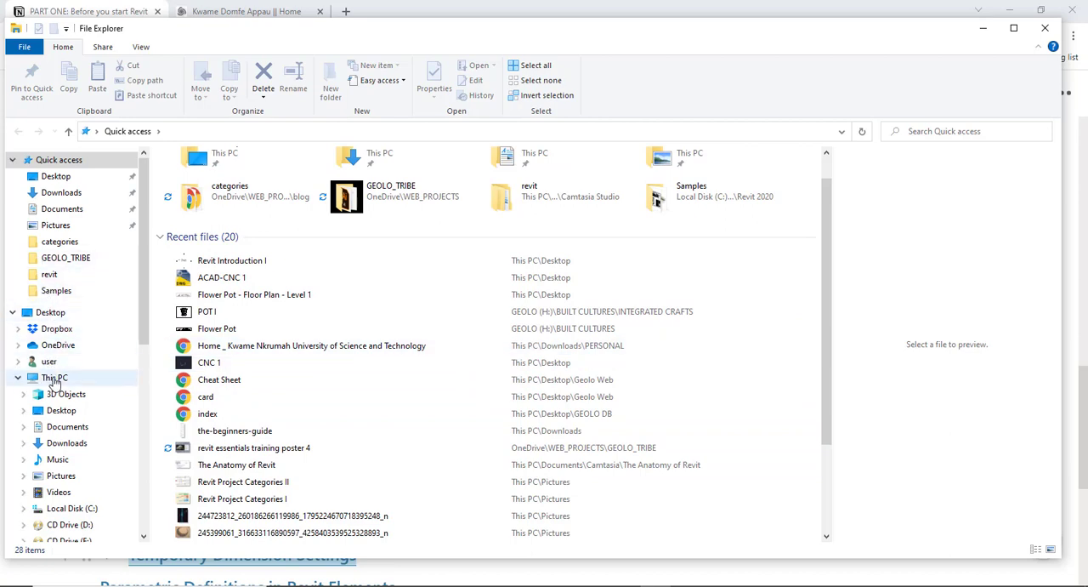
click(52, 378)
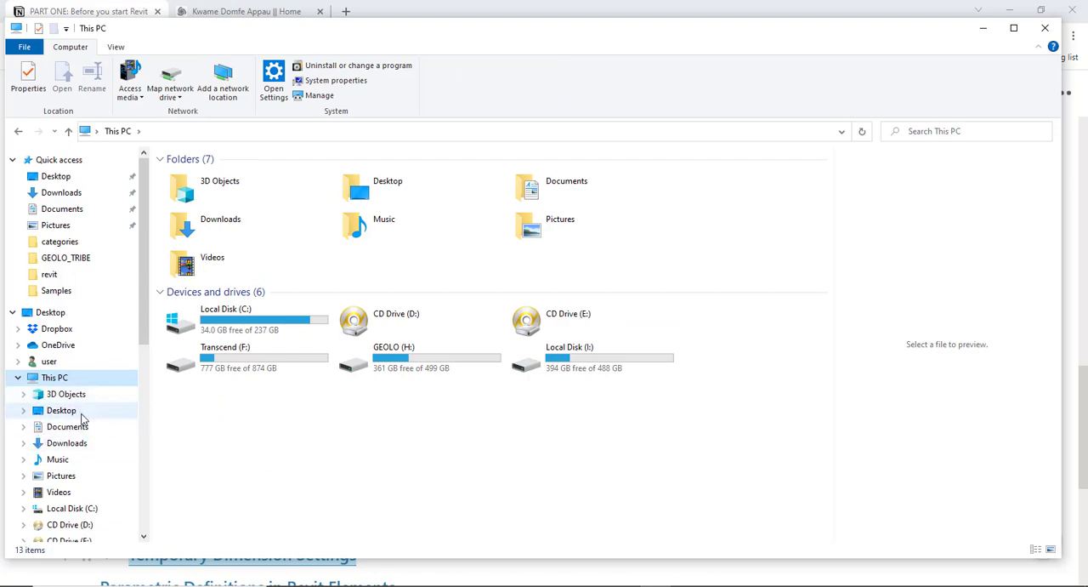
scroll(72, 435, down, 1)
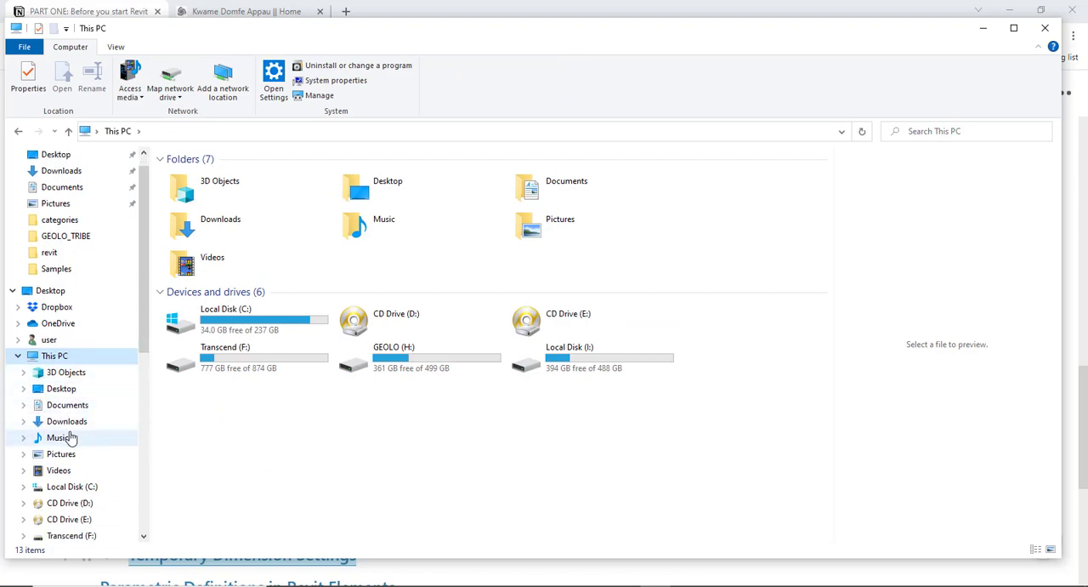
click(68, 487)
scroll(68, 480, down, 1)
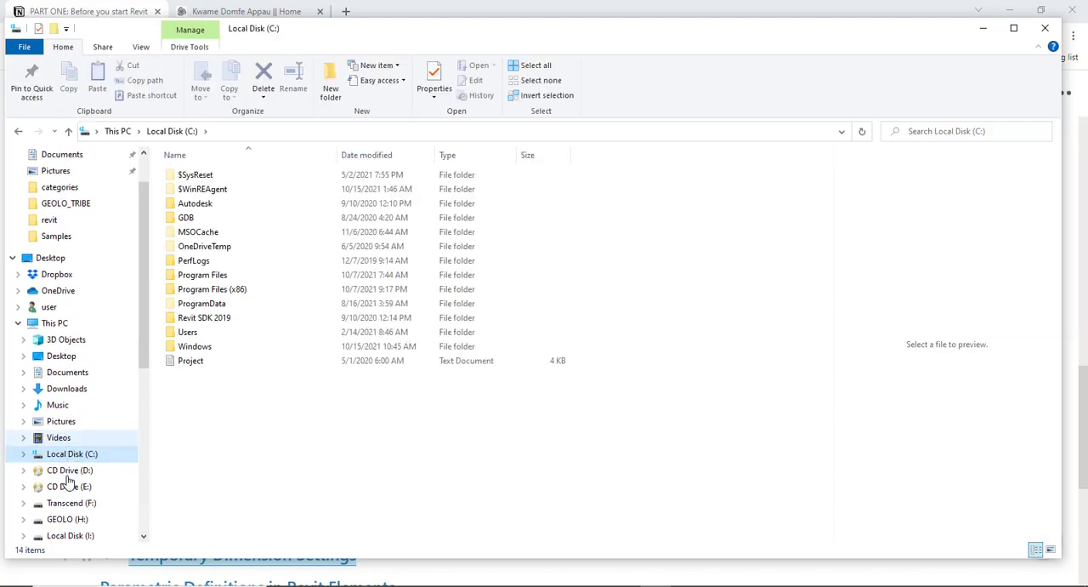
scroll(68, 482, down, 1)
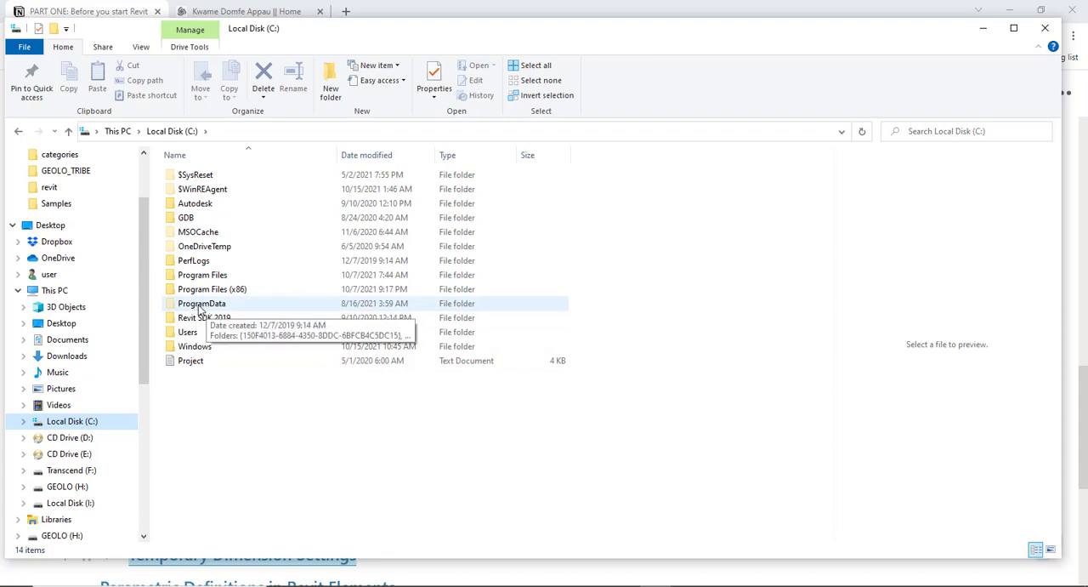
- Turn the display of hidden items in Local Disk (C:) off and back on
click(141, 48)
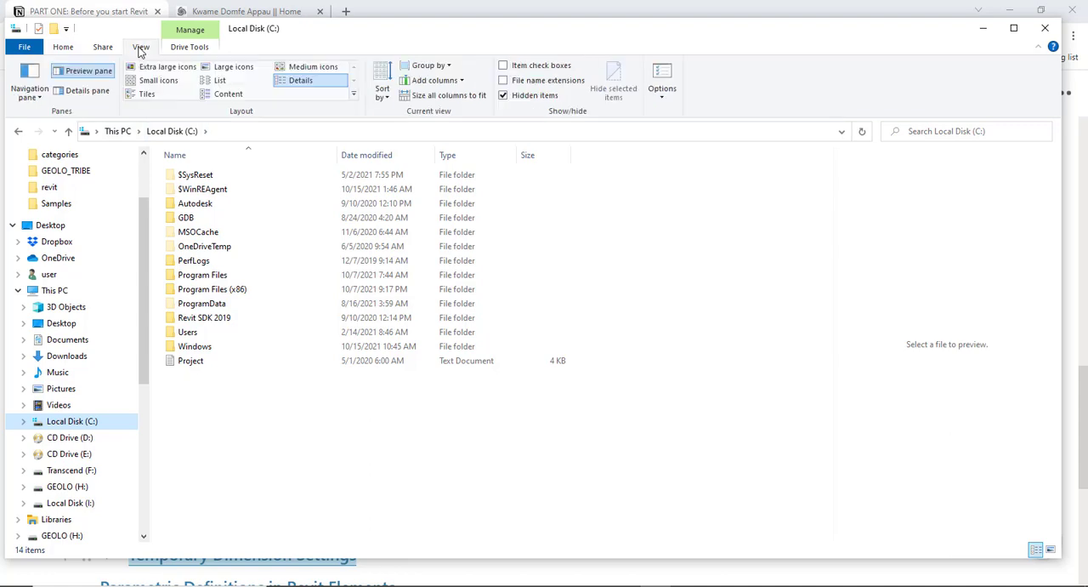
click(503, 97)
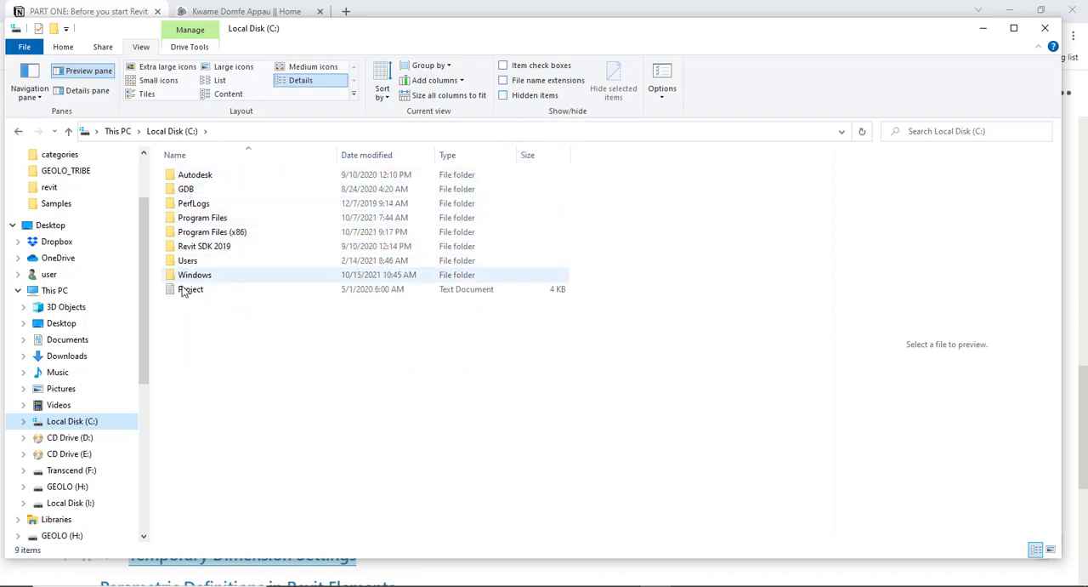
click(504, 96)
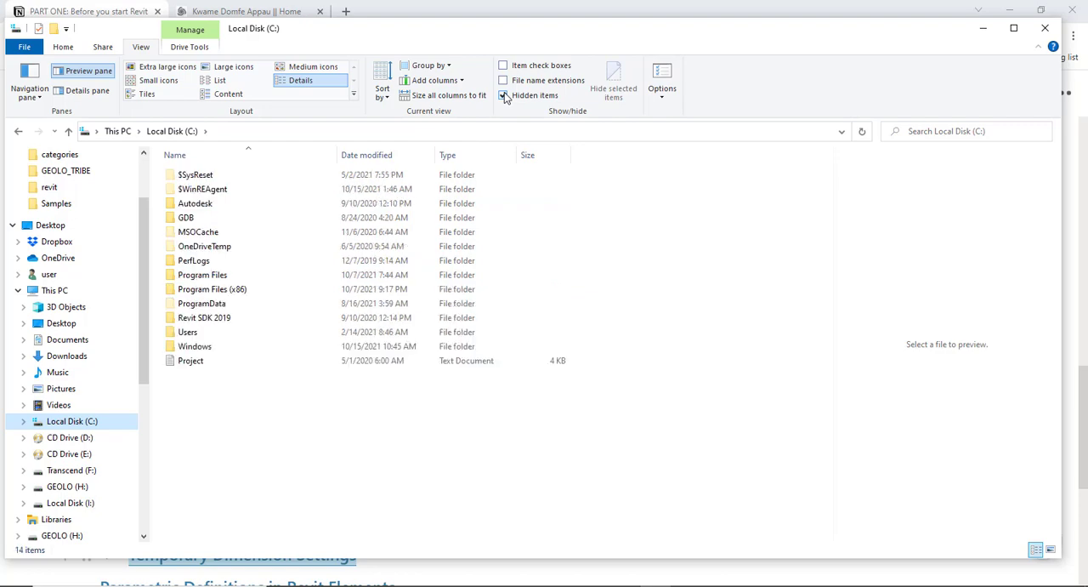
- Open the ProgramData folder on Local Disk (C:) and its Autodesk subfolder
click(177, 306)
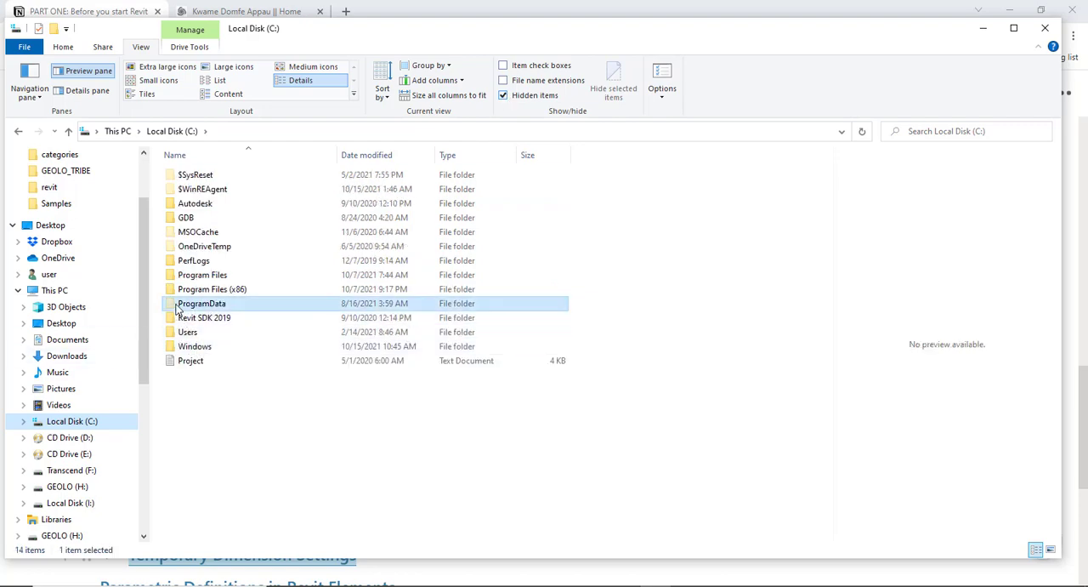
double_click(177, 305)
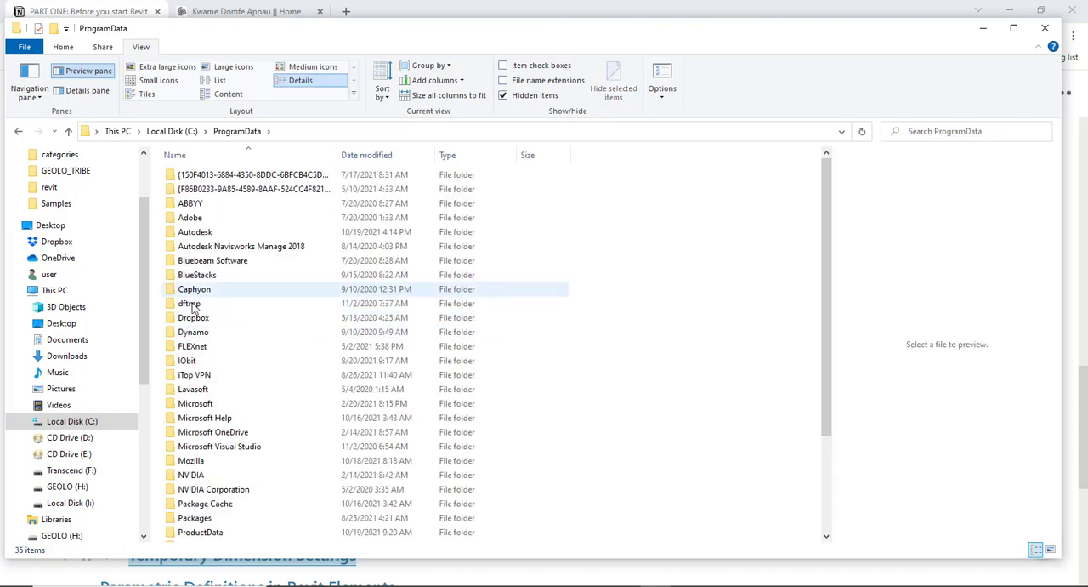
click(181, 235)
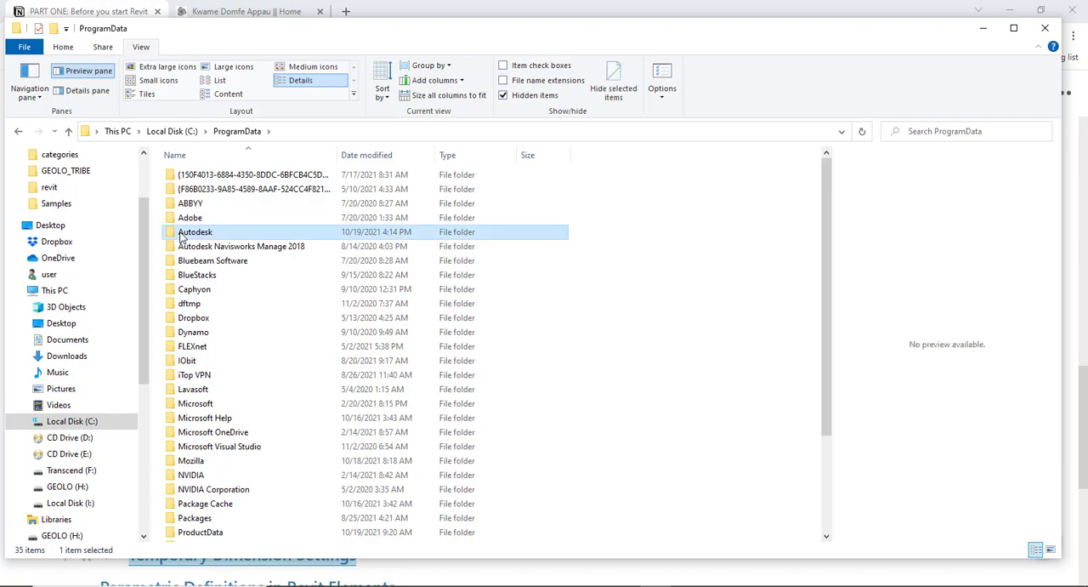
double_click(181, 235)
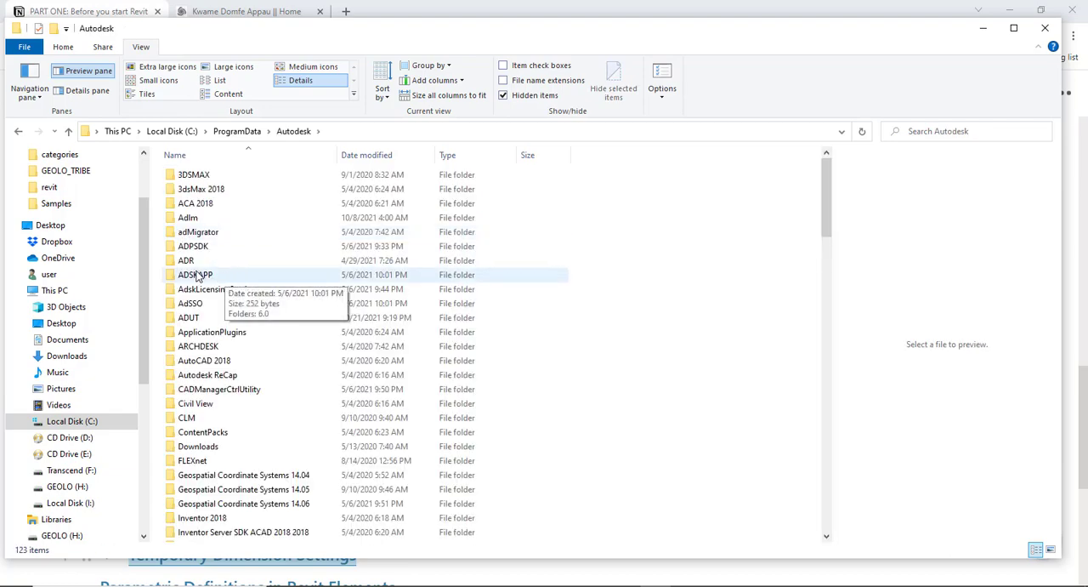
- Open the RVT 2020 folder inside the Autodesk folder
scroll(209, 281, down, 4)
scroll(209, 282, down, 4)
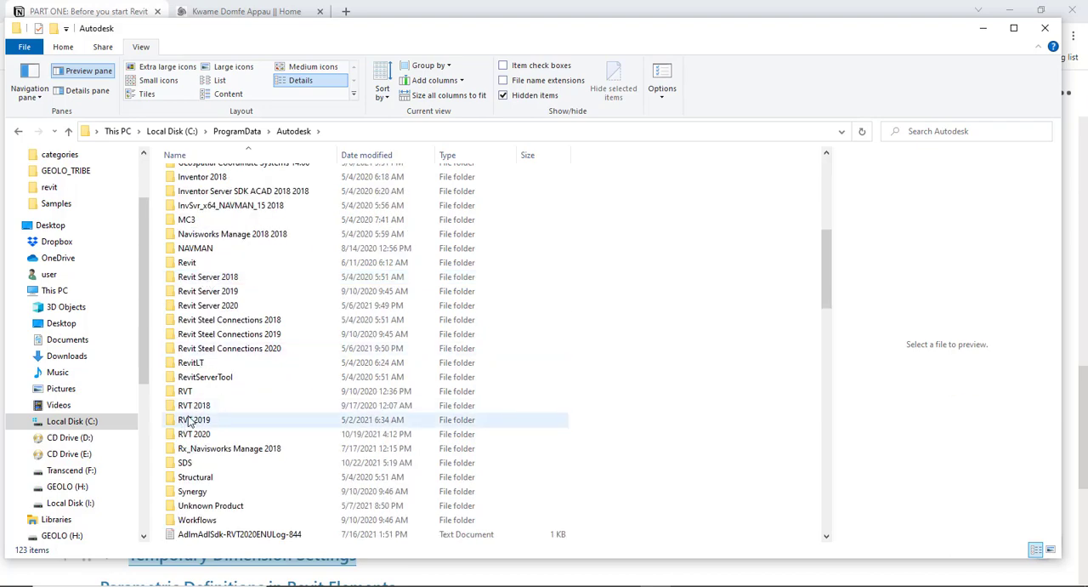
scroll(189, 417, down, 1)
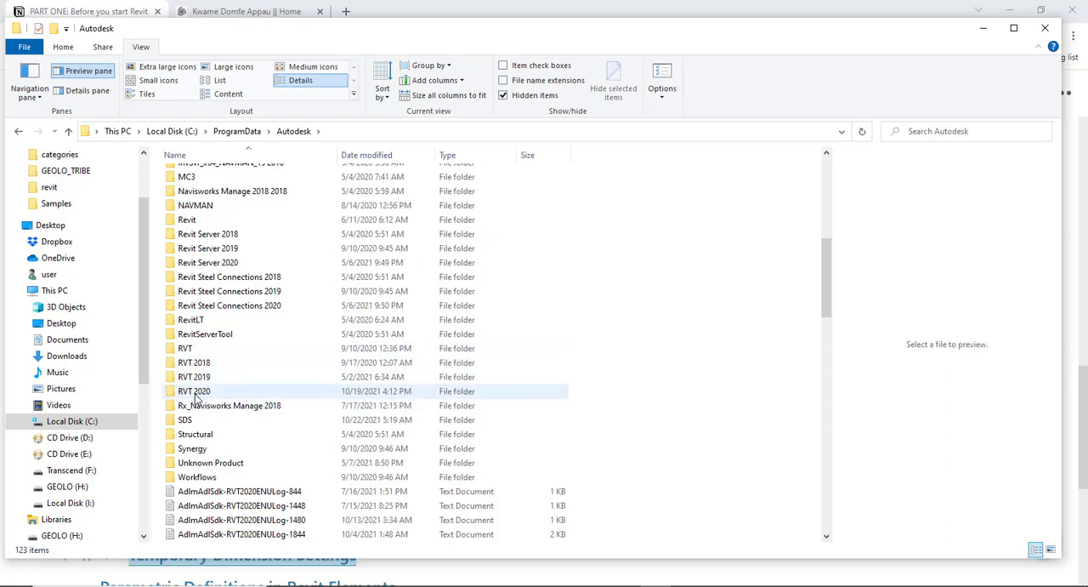
click(181, 394)
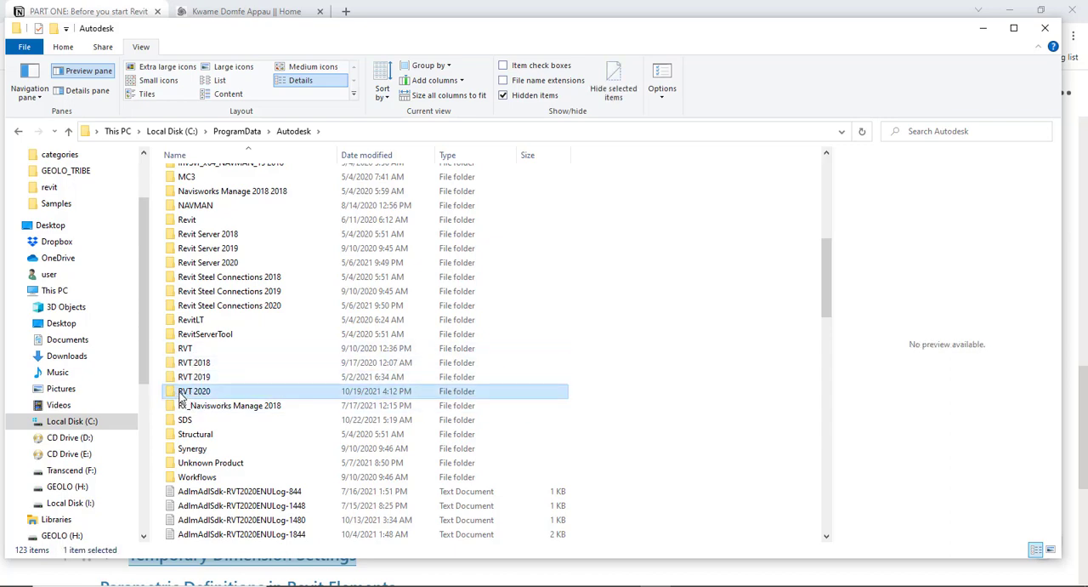
double_click(182, 393)
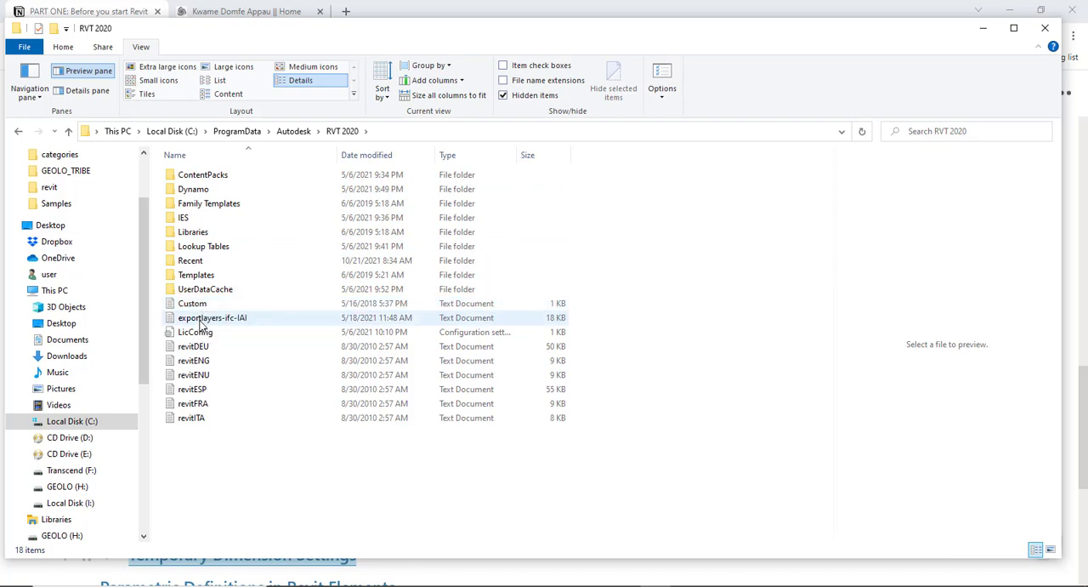
- Point out the Templates, Libraries and Family Templates folders in RVT 2020 by selecting each of them in turn
click(187, 275)
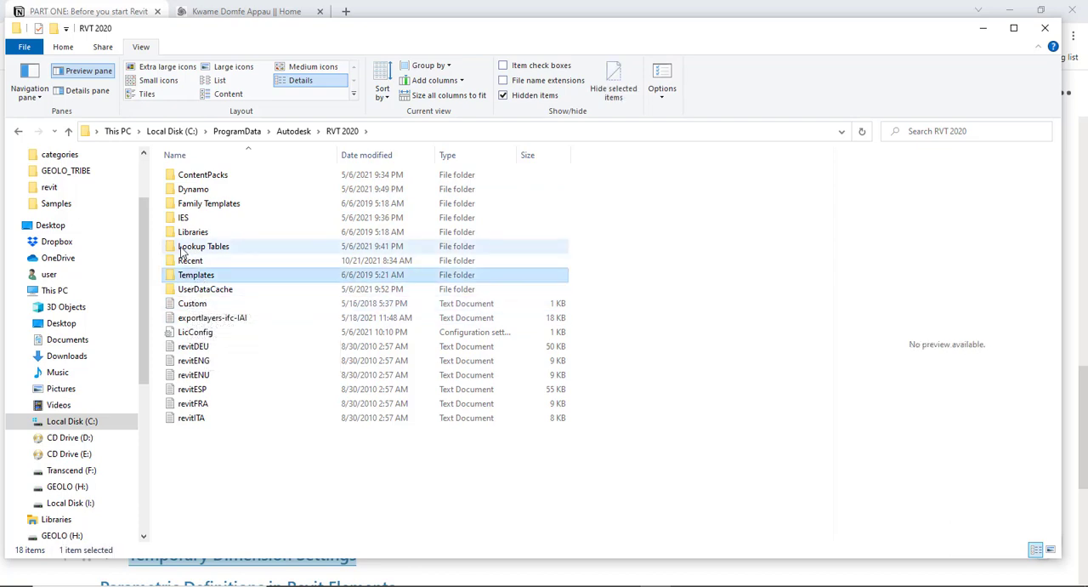
click(186, 235)
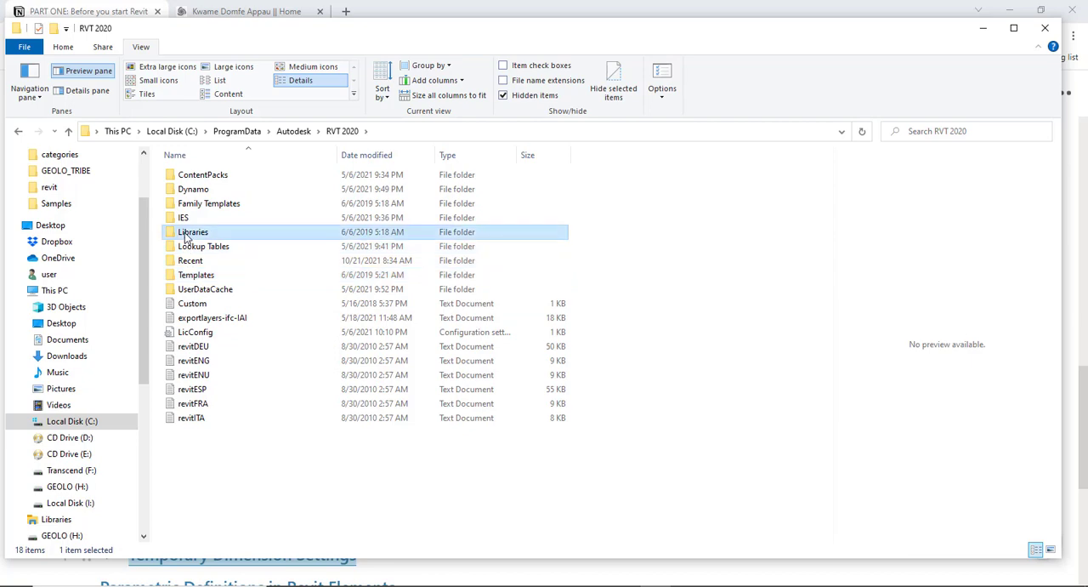
click(202, 208)
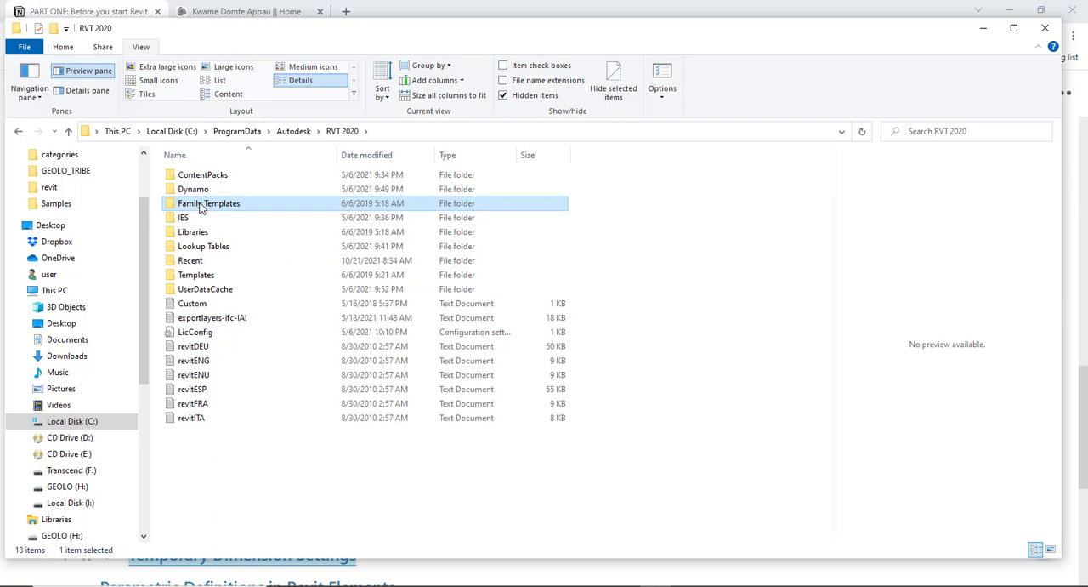
click(194, 277)
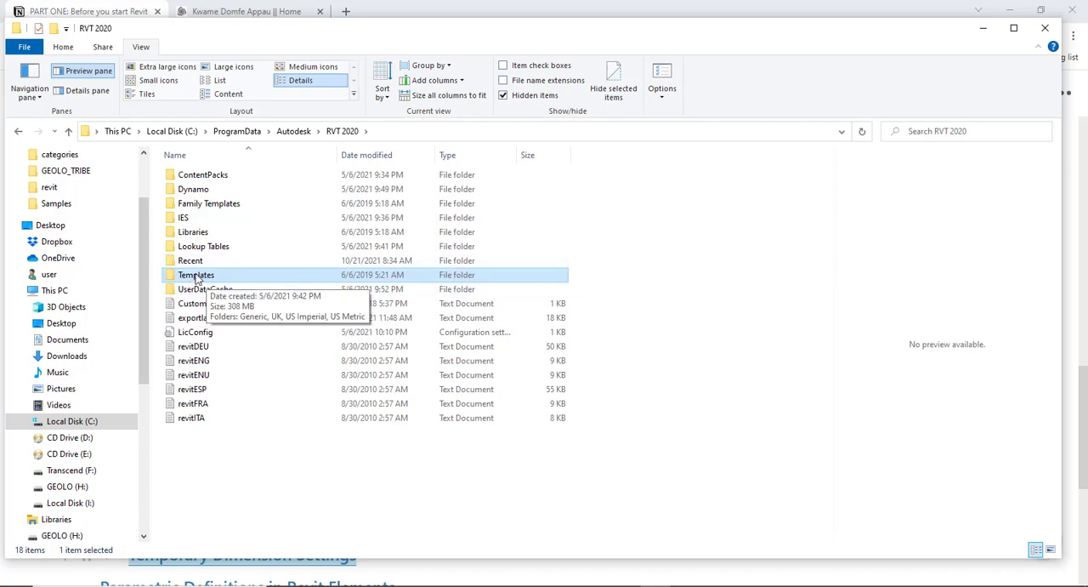
click(192, 234)
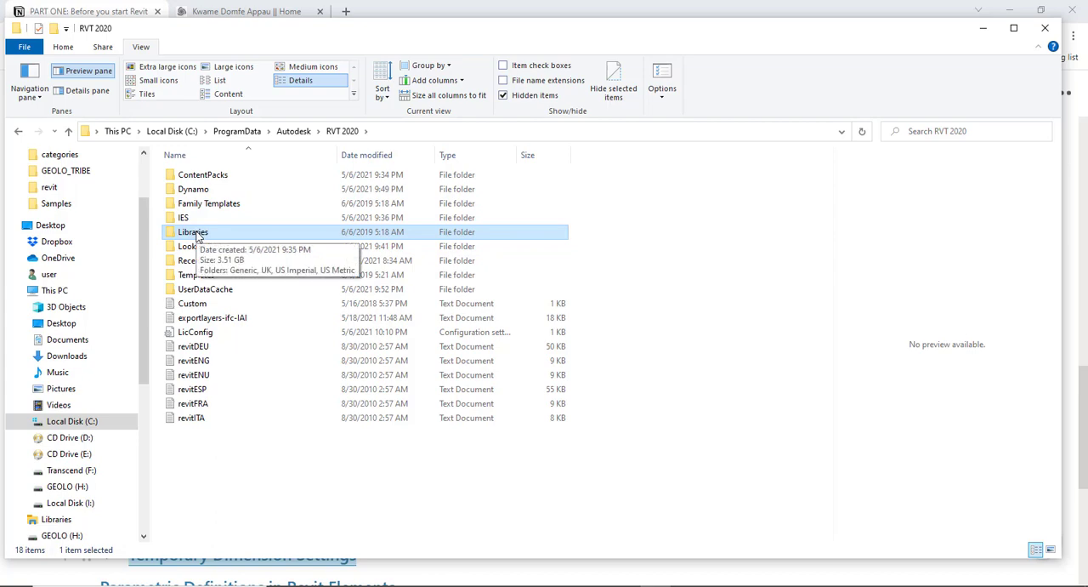
click(198, 204)
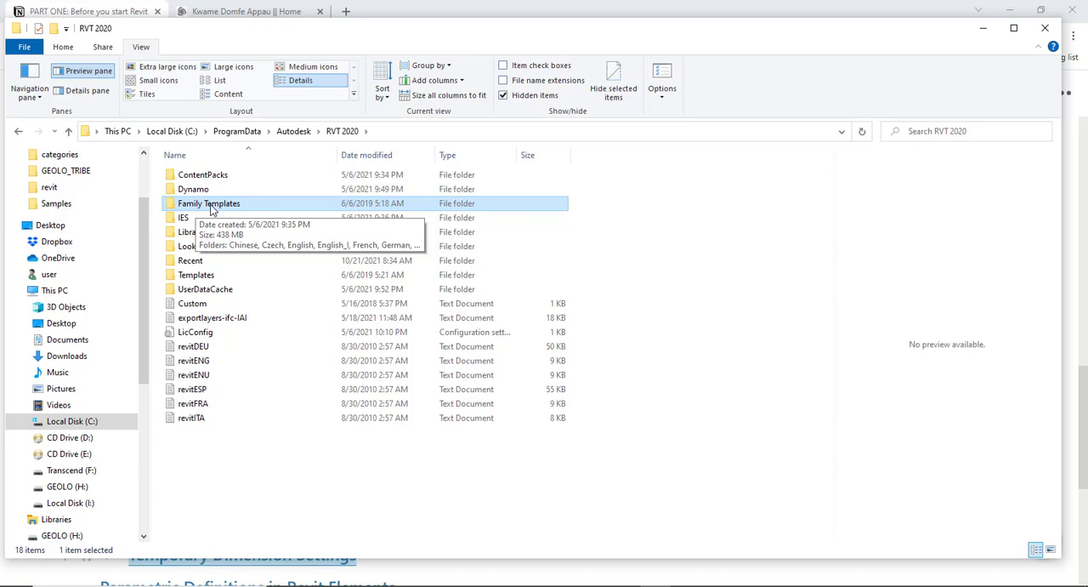
- Open the Templates folder and go through its Generic, UK, US Imperial and US Metric subfolders
click(195, 276)
double_click(195, 276)
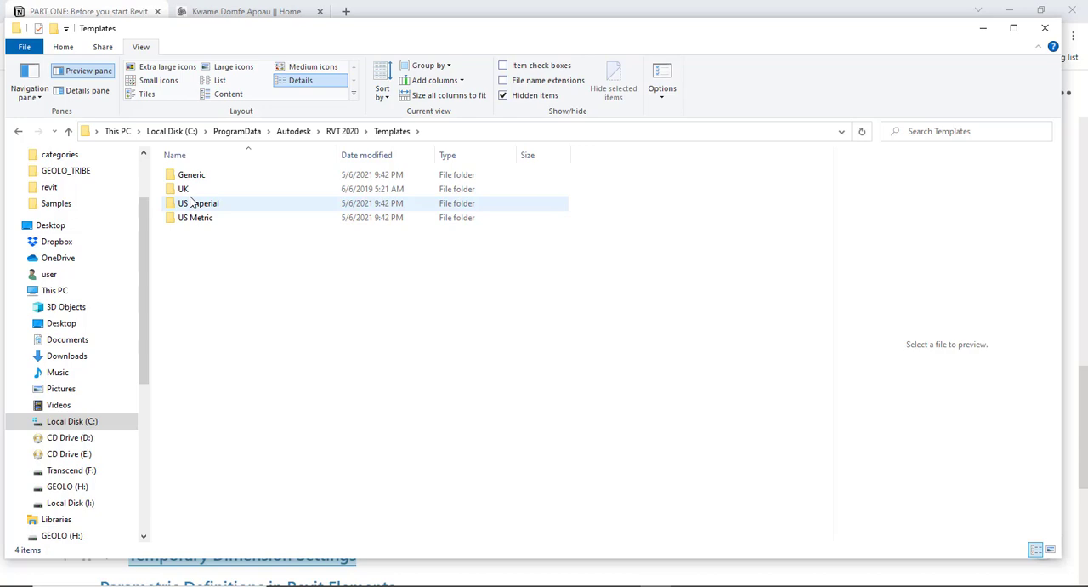
click(187, 177)
click(183, 193)
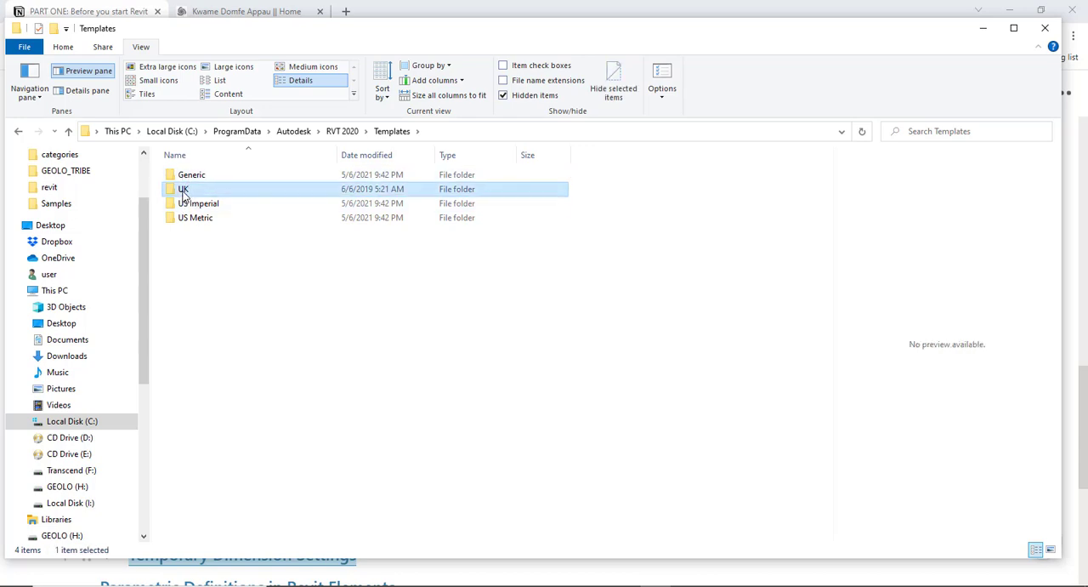
click(182, 206)
click(183, 221)
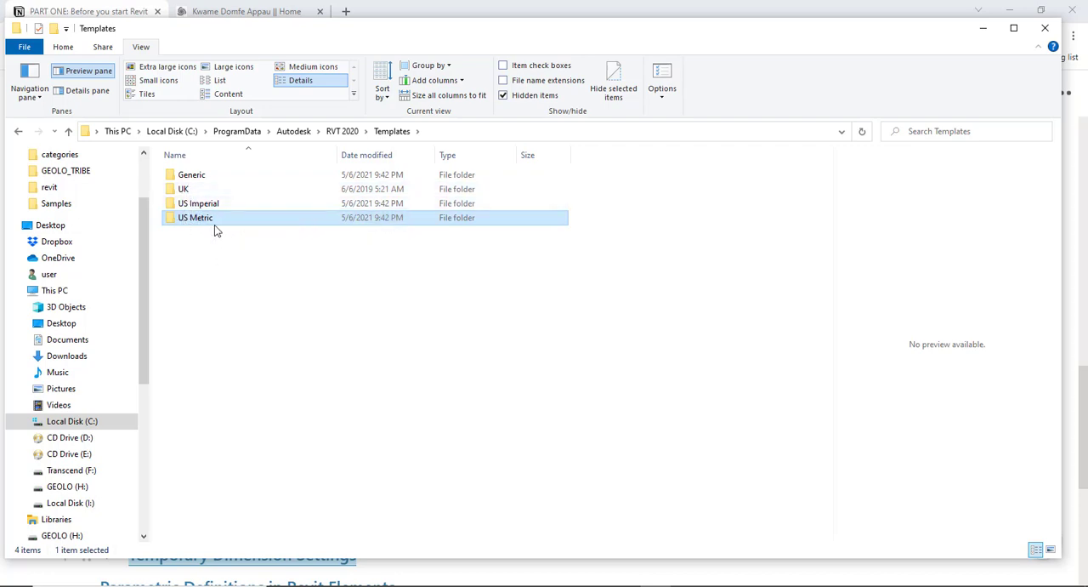
- Examine the default Revit templates in the Generic folder and return to the Templates folder
click(180, 177)
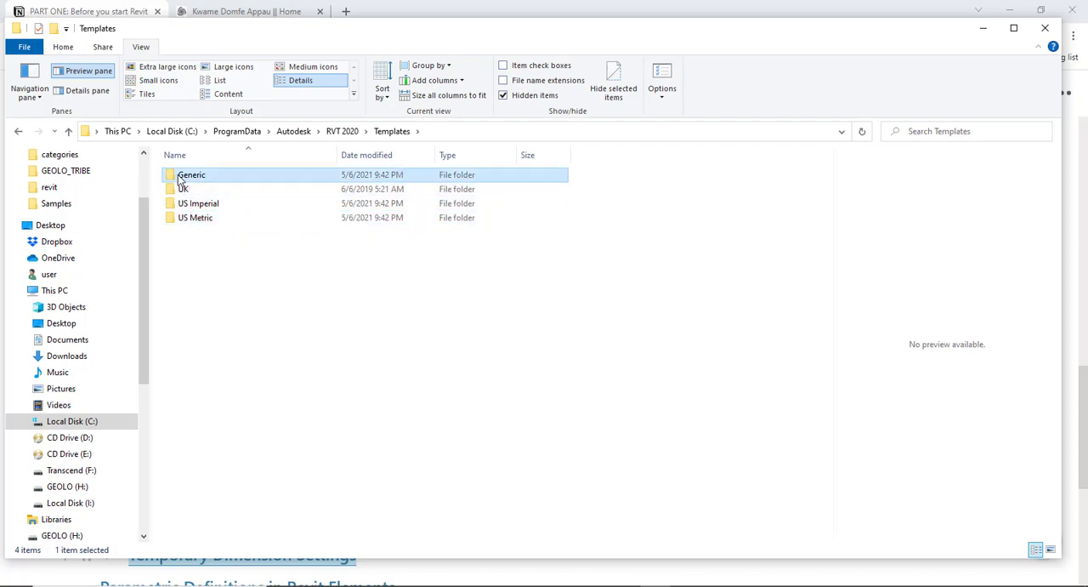
double_click(180, 177)
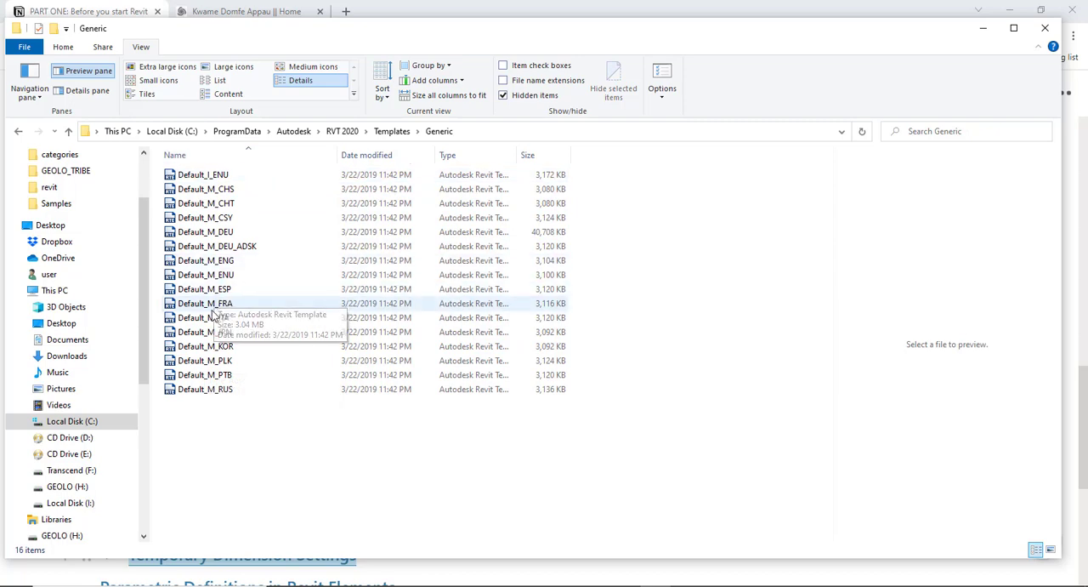
click(391, 132)
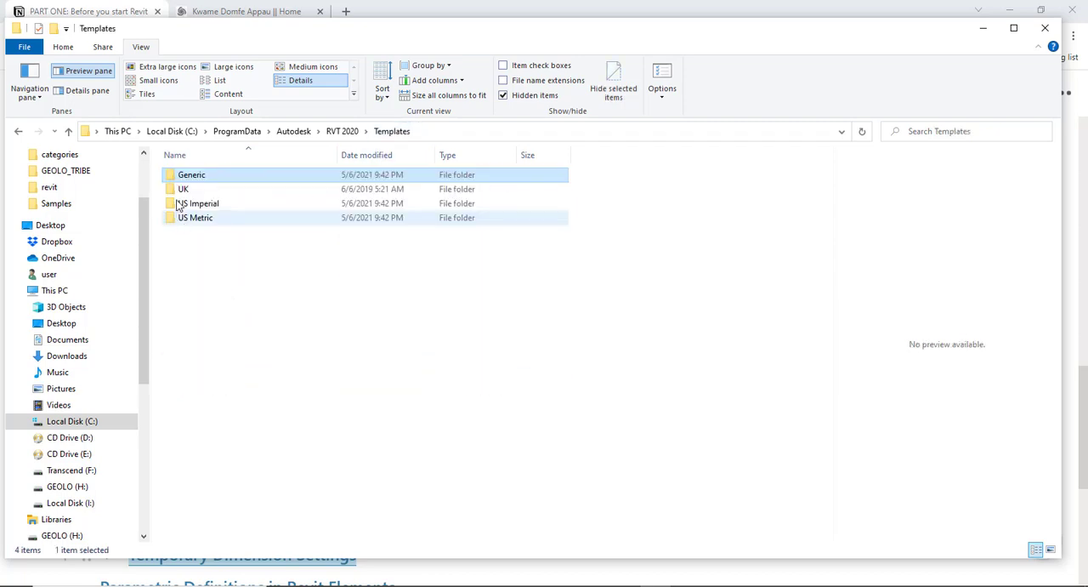
- Examine the project templates in the UK folder and return to the Templates folder
click(181, 192)
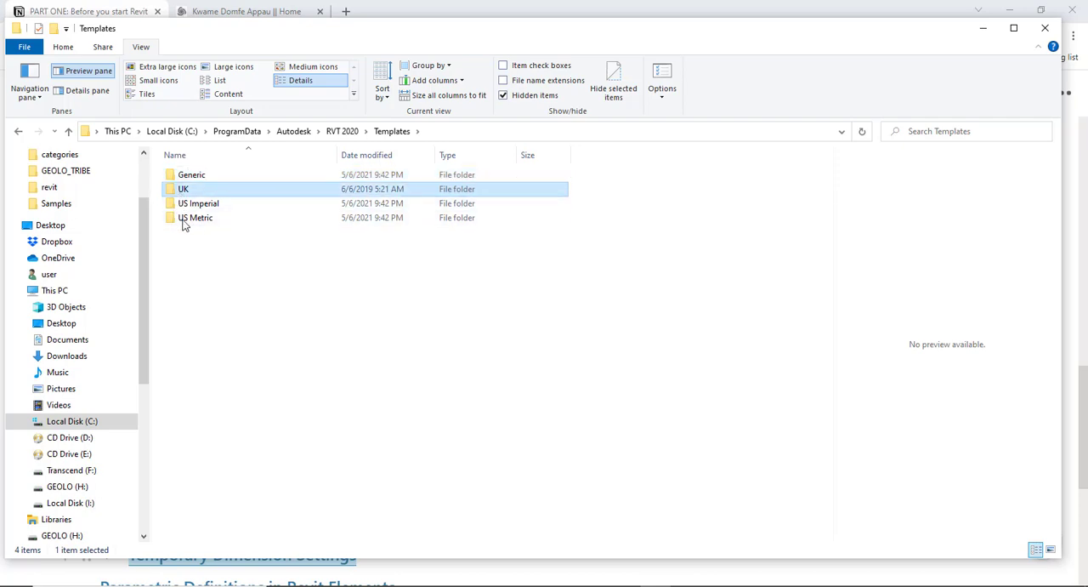
click(187, 220)
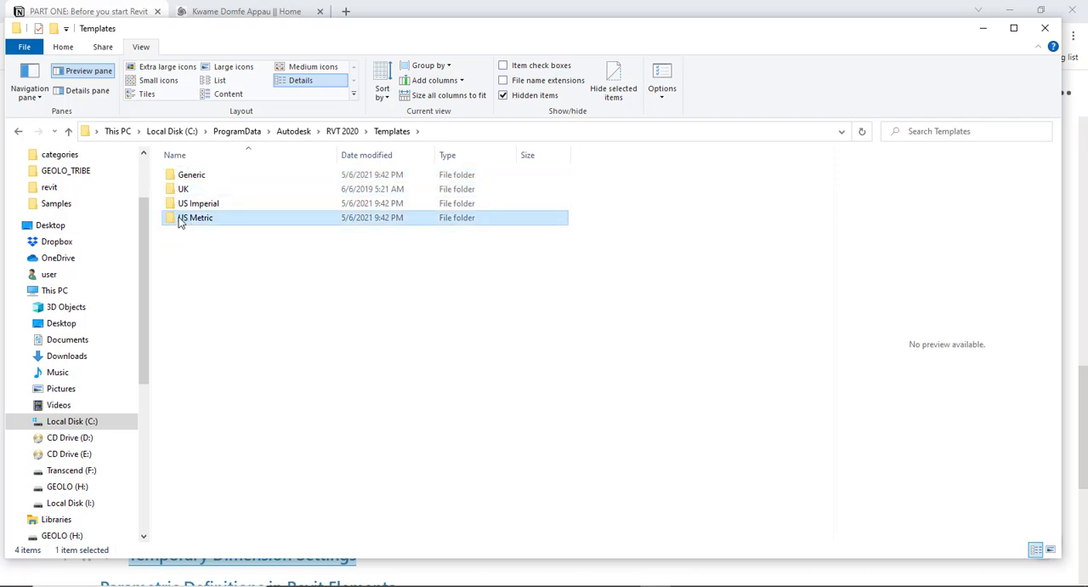
click(181, 193)
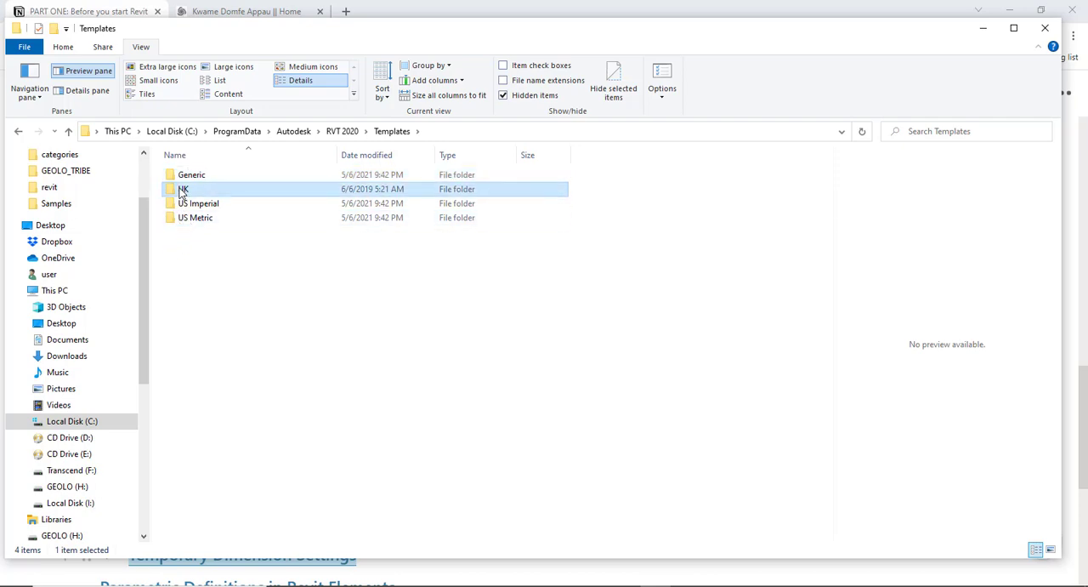
double_click(181, 191)
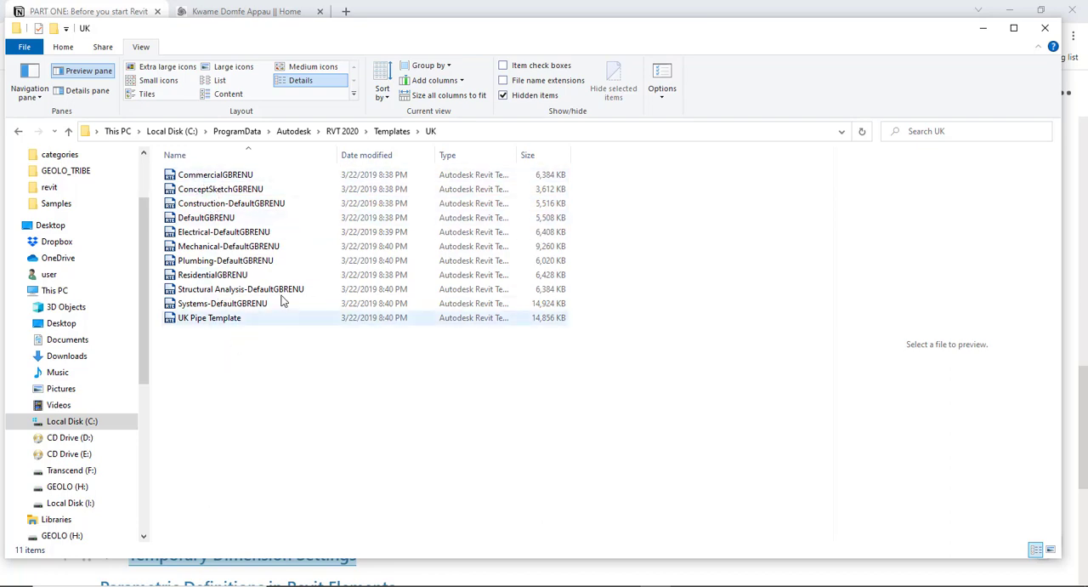
click(391, 131)
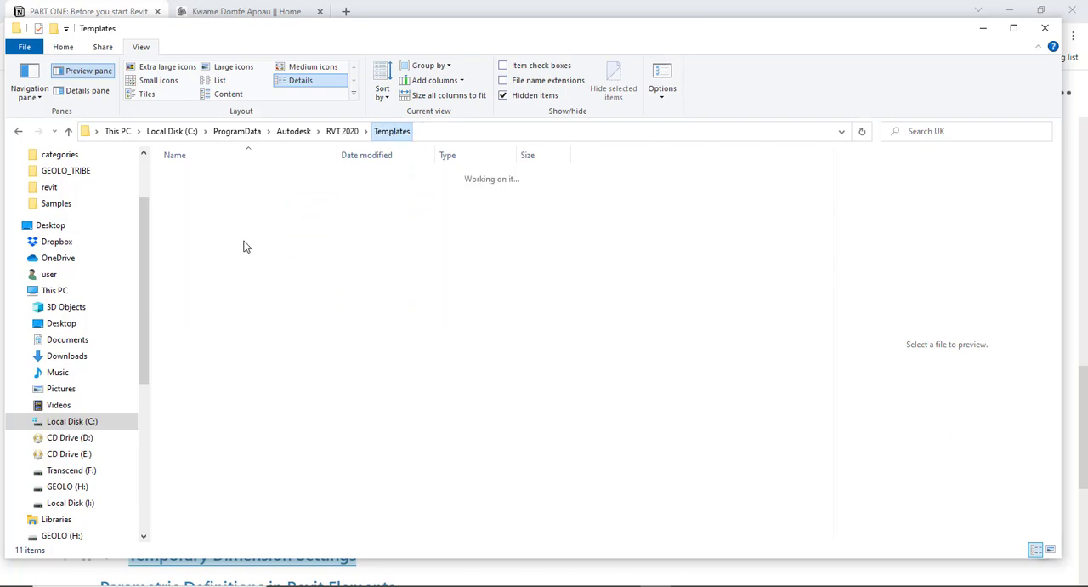
- Examine the project templates in the US Metric folder and return to the RVT 2020 folder
click(187, 218)
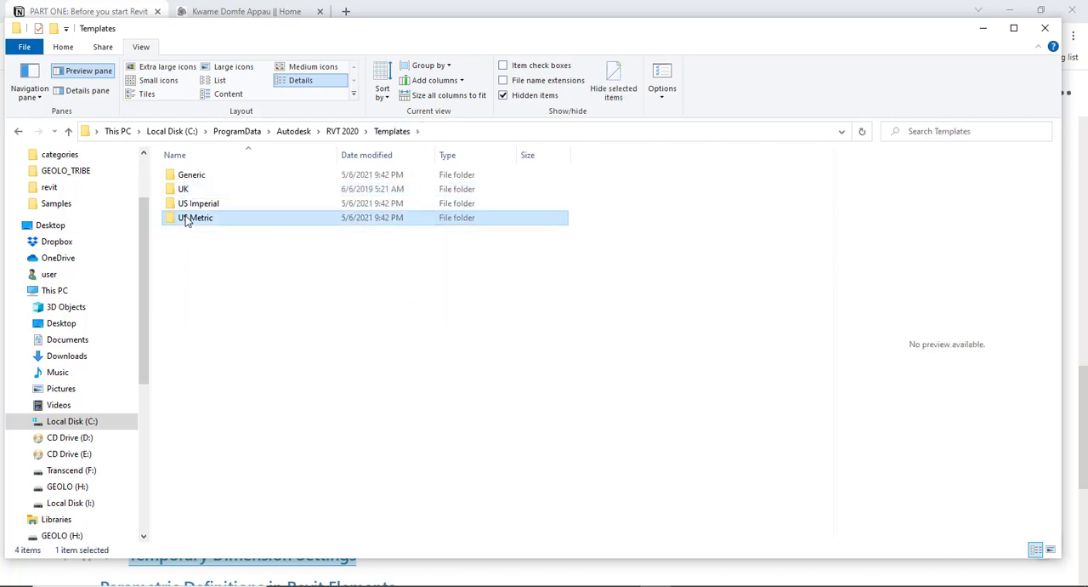
double_click(187, 219)
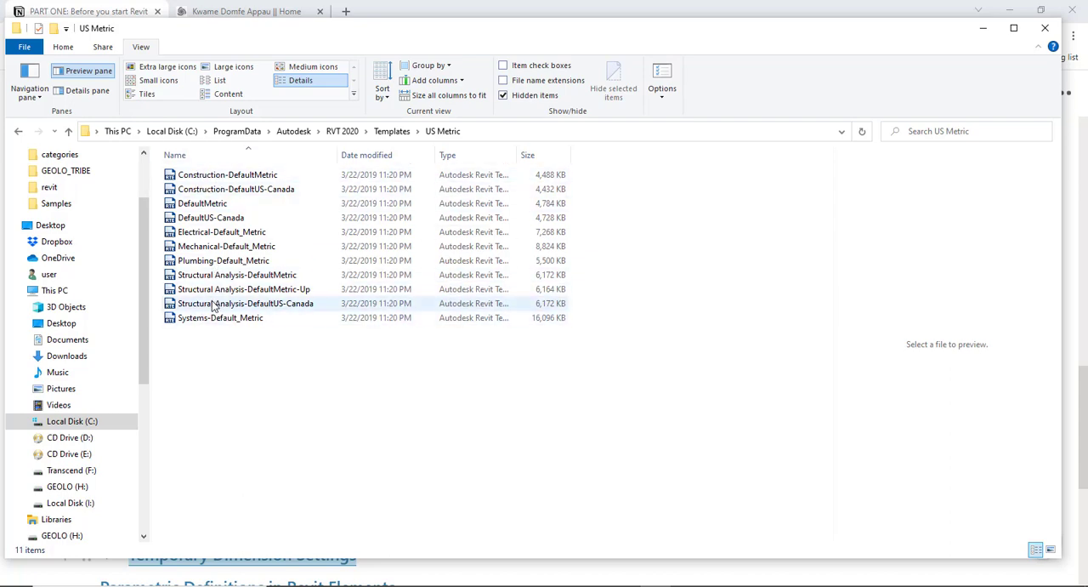
click(391, 132)
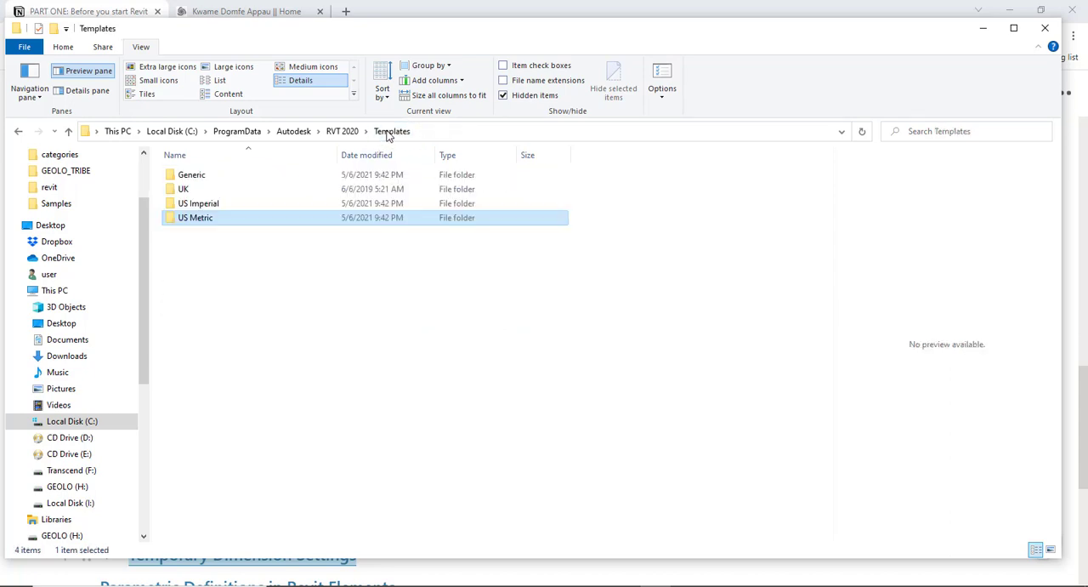
click(342, 133)
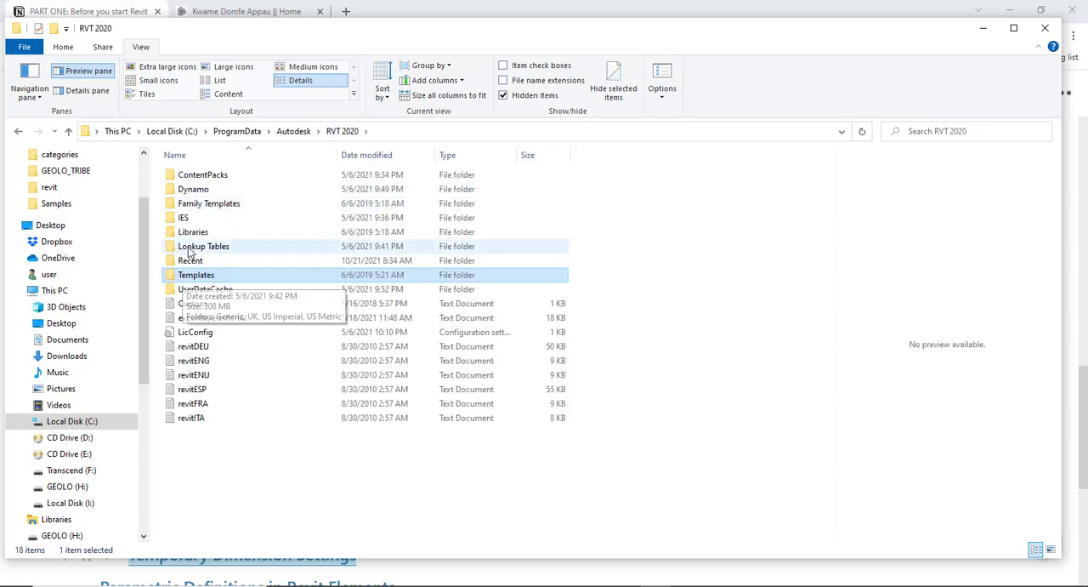
- Examine the region subfolders of the Libraries folder and return to the RVT 2020 folder
click(194, 234)
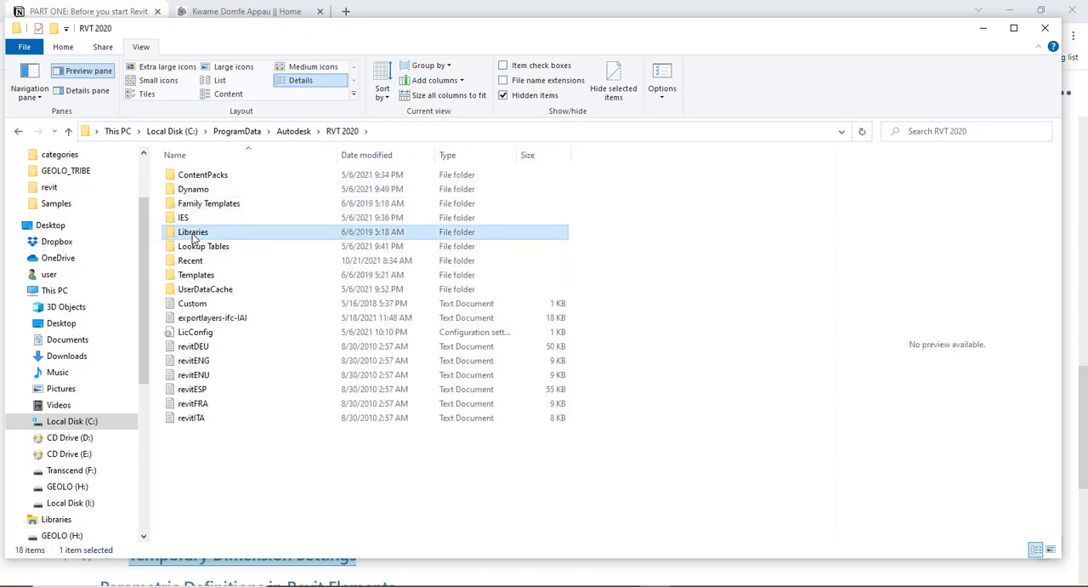
double_click(193, 236)
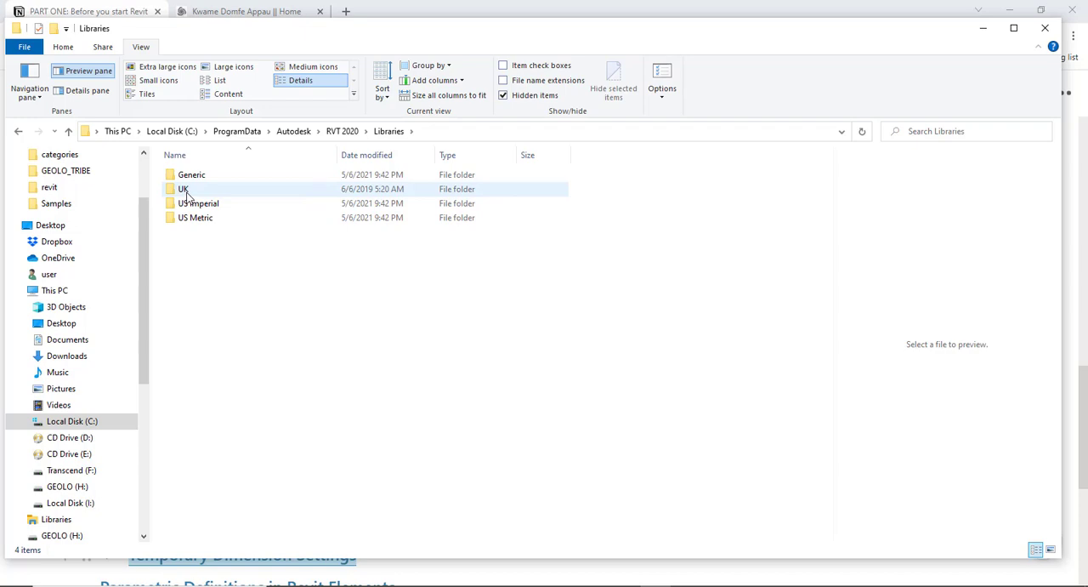
mouse_move(186, 195)
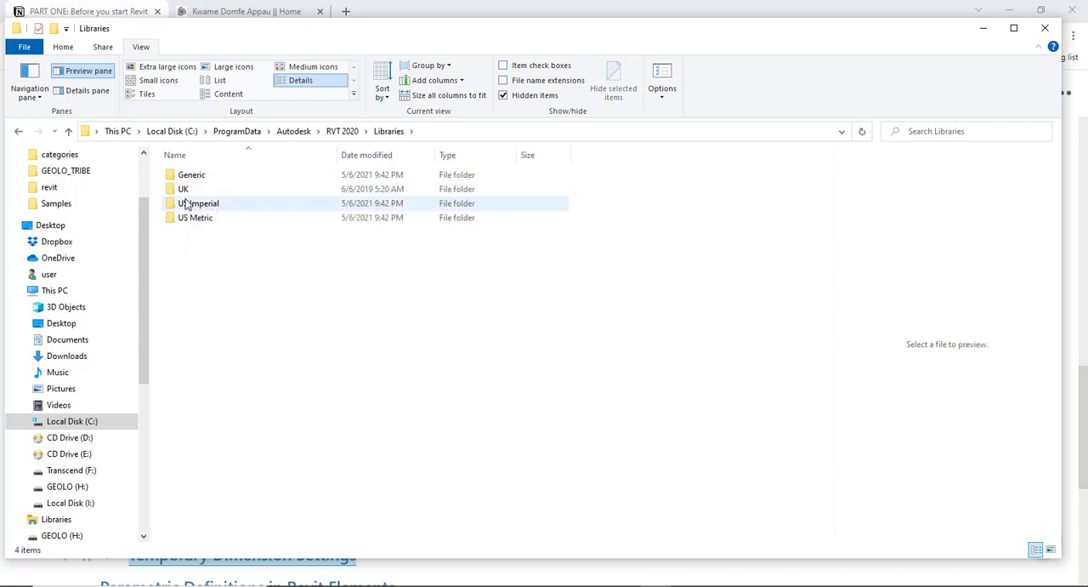
click(343, 132)
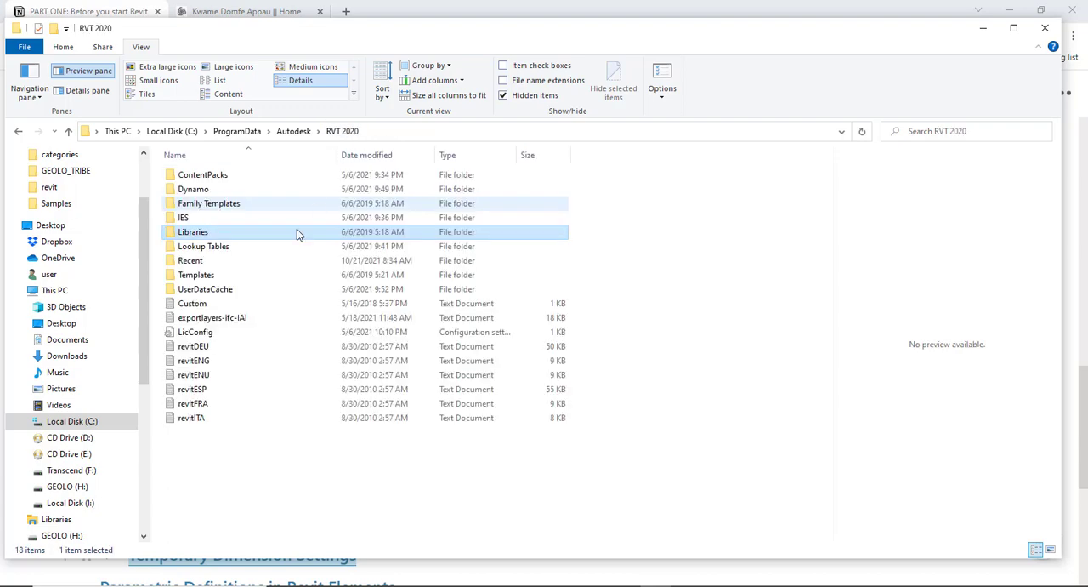
- Open the English folder inside Family Templates and look through its metric family template files
click(198, 208)
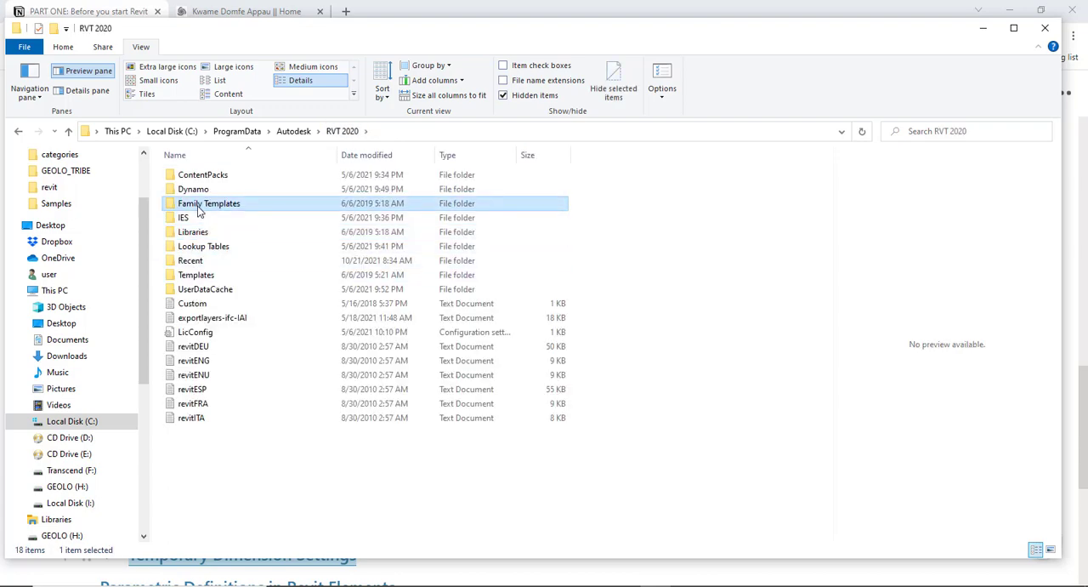
double_click(198, 210)
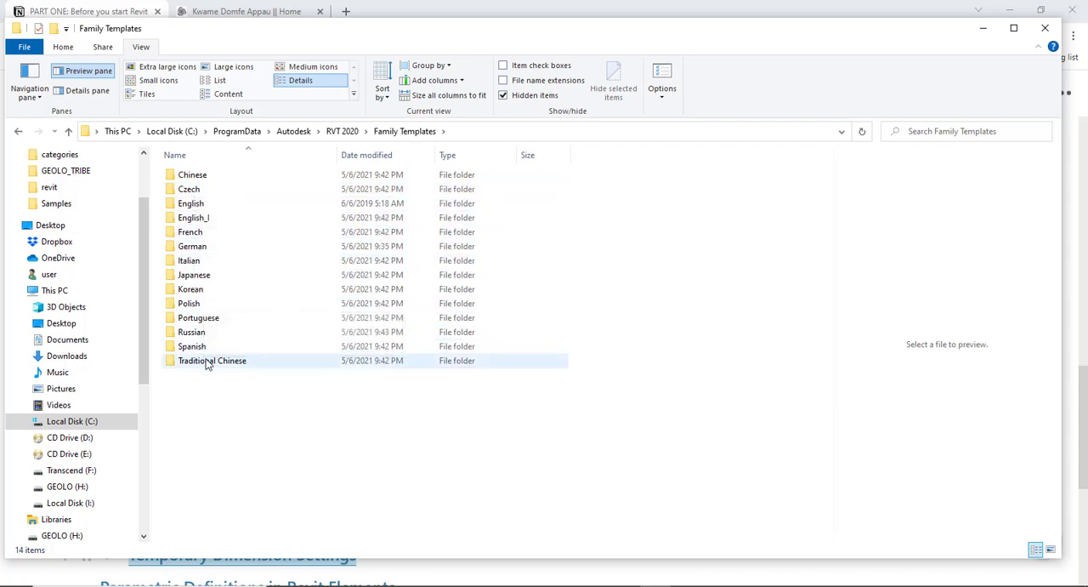
click(191, 207)
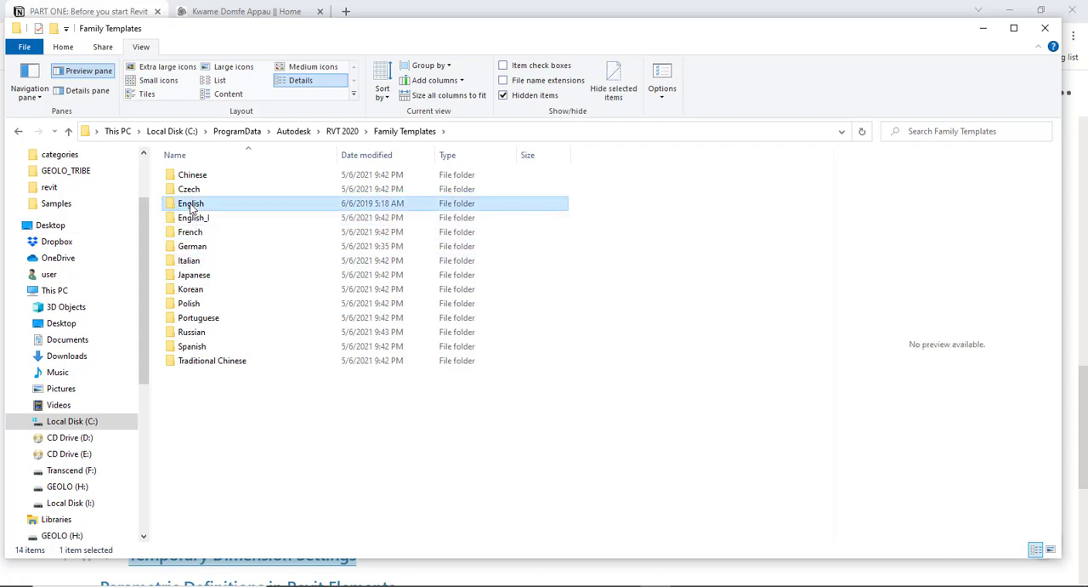
double_click(191, 207)
scroll(204, 246, down, 12)
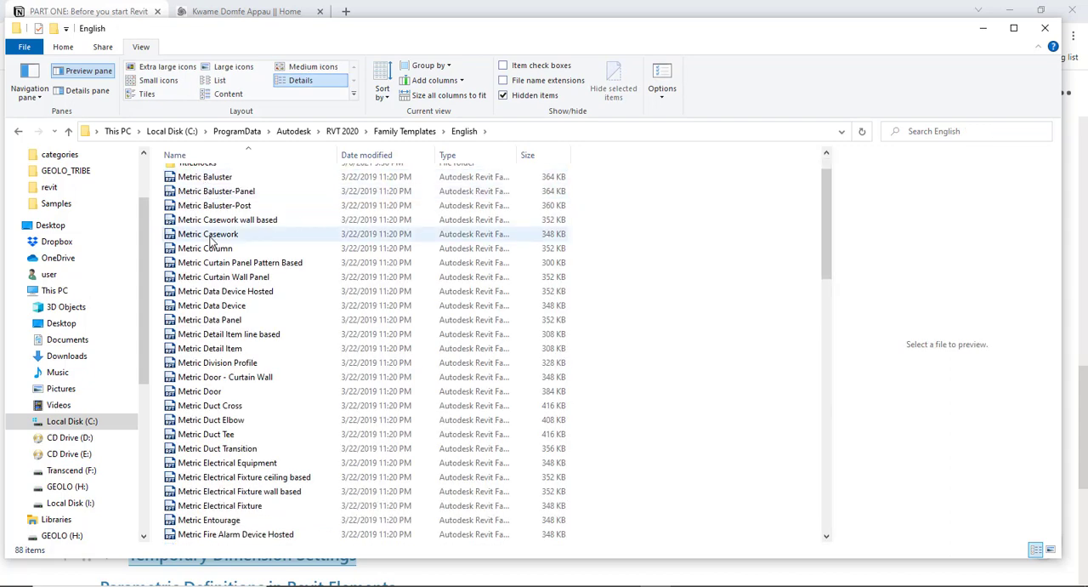
scroll(205, 282, down, 9)
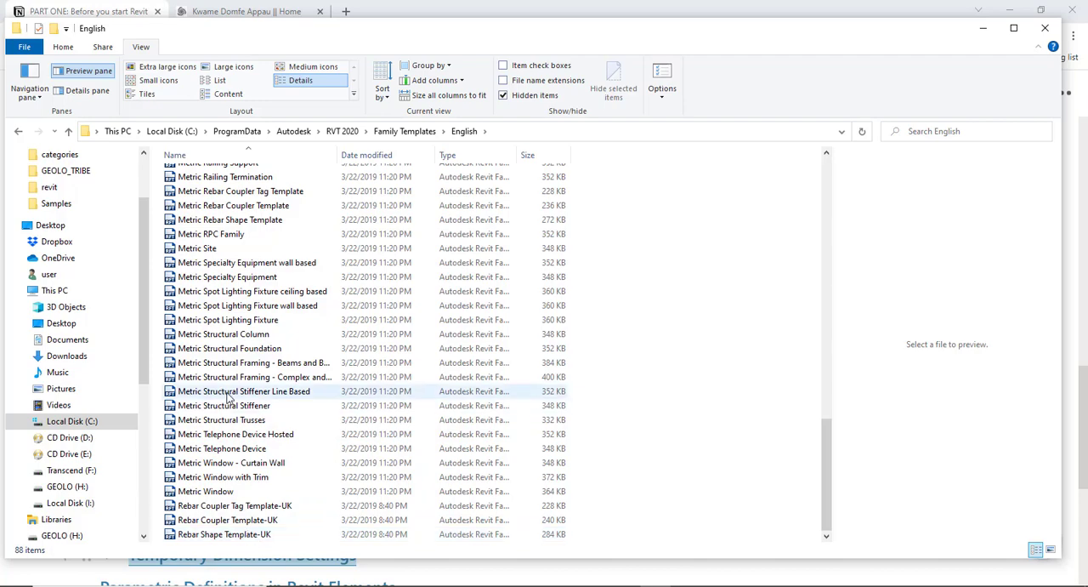
scroll(199, 225, up, 4)
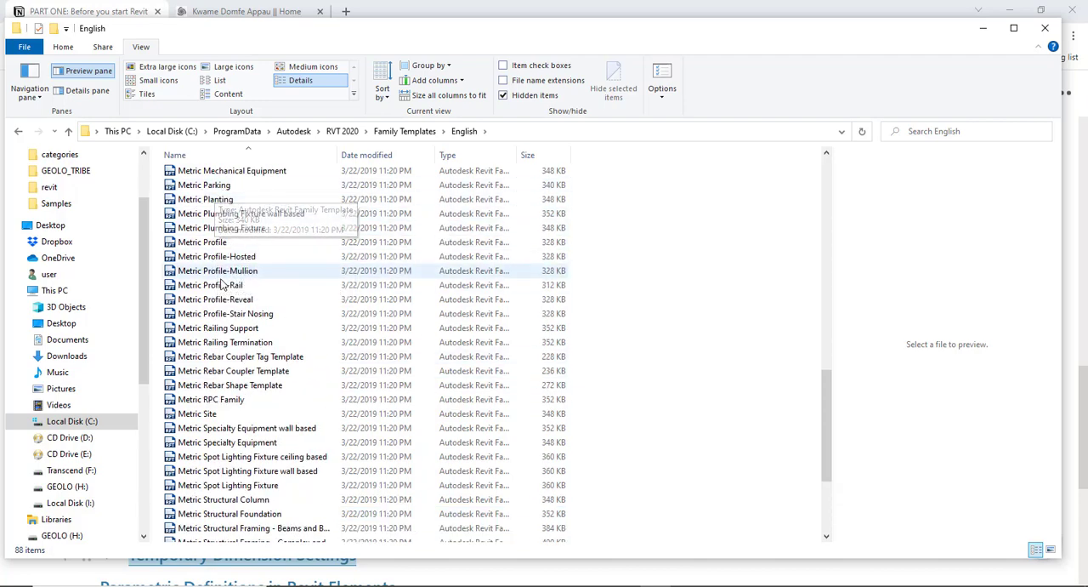
- Look through the metric family template files in the English folder and return to the RVT 2020 folder
scroll(205, 247, up, 4)
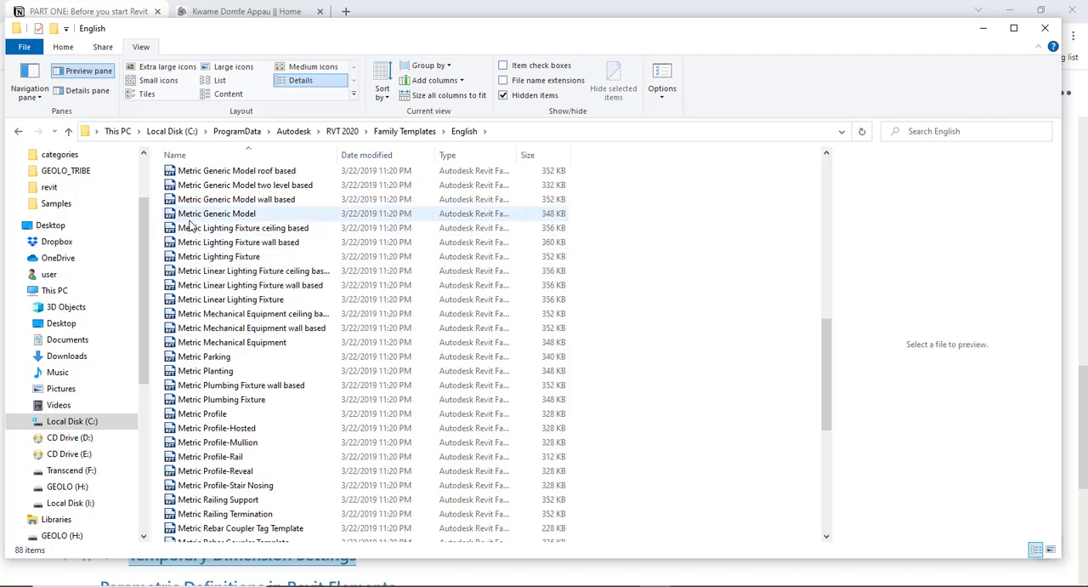
scroll(228, 236, up, 4)
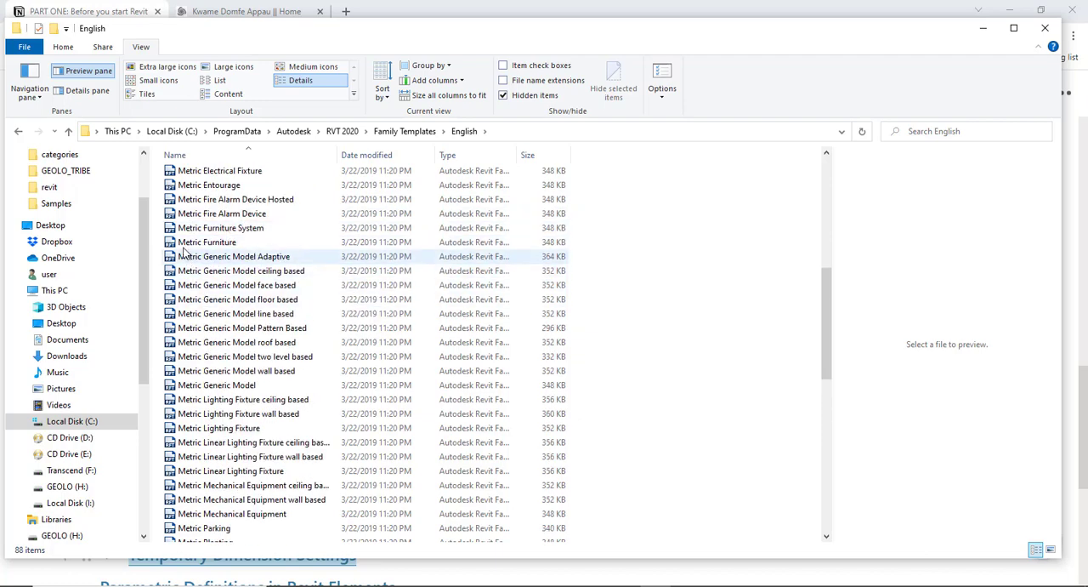
scroll(228, 267, up, 1)
scroll(228, 267, up, 2)
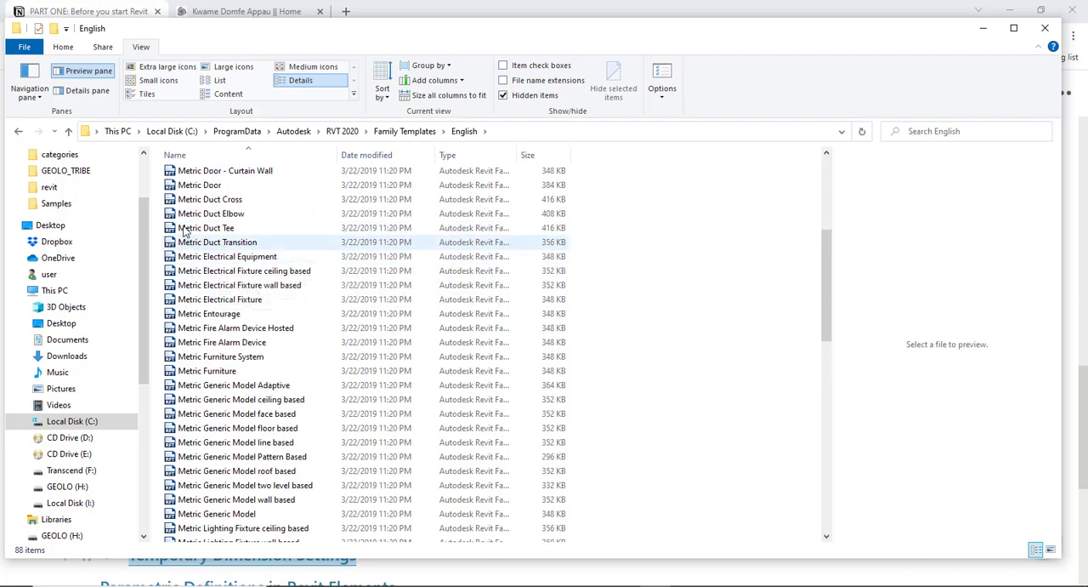
scroll(220, 225, up, 3)
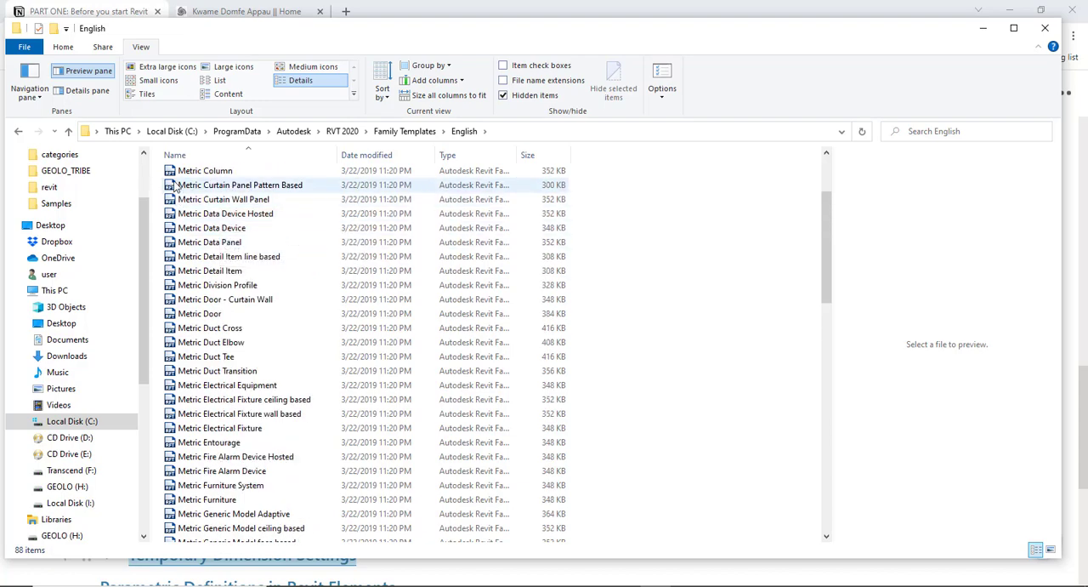
scroll(216, 240, up, 2)
scroll(214, 244, up, 1)
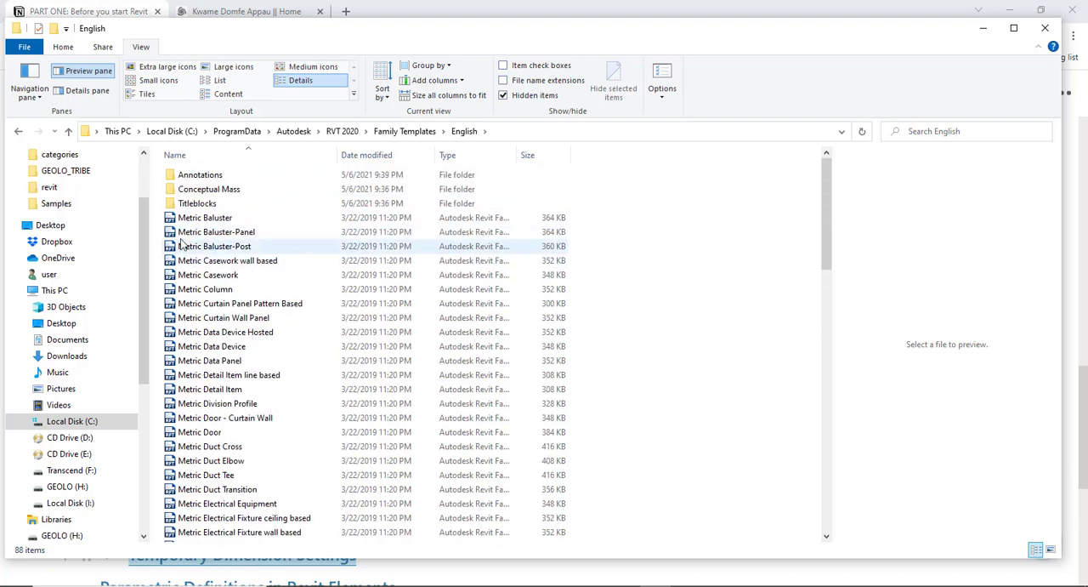
scroll(223, 270, down, 5)
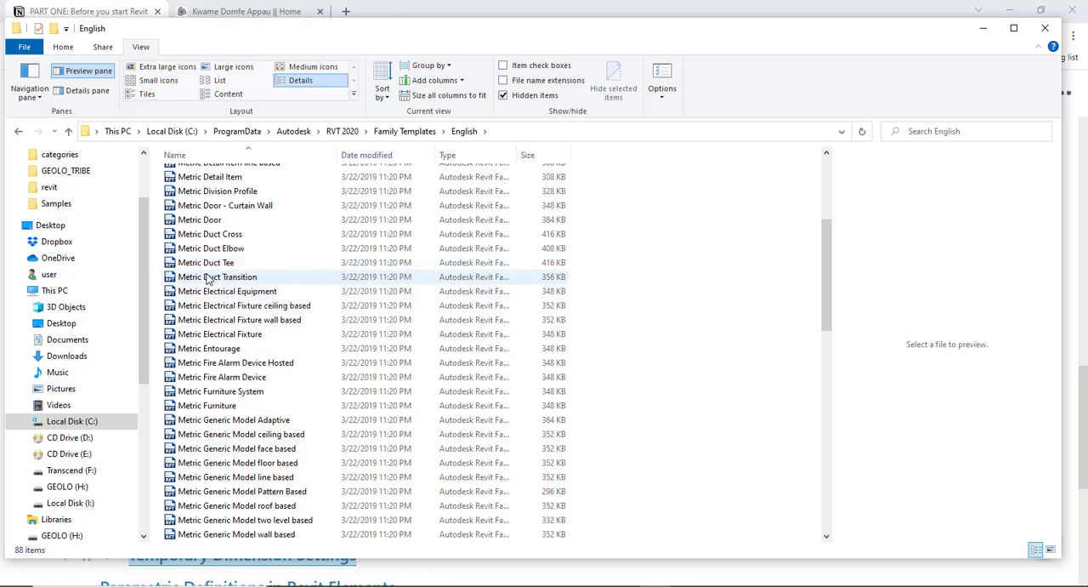
scroll(208, 279, up, 3)
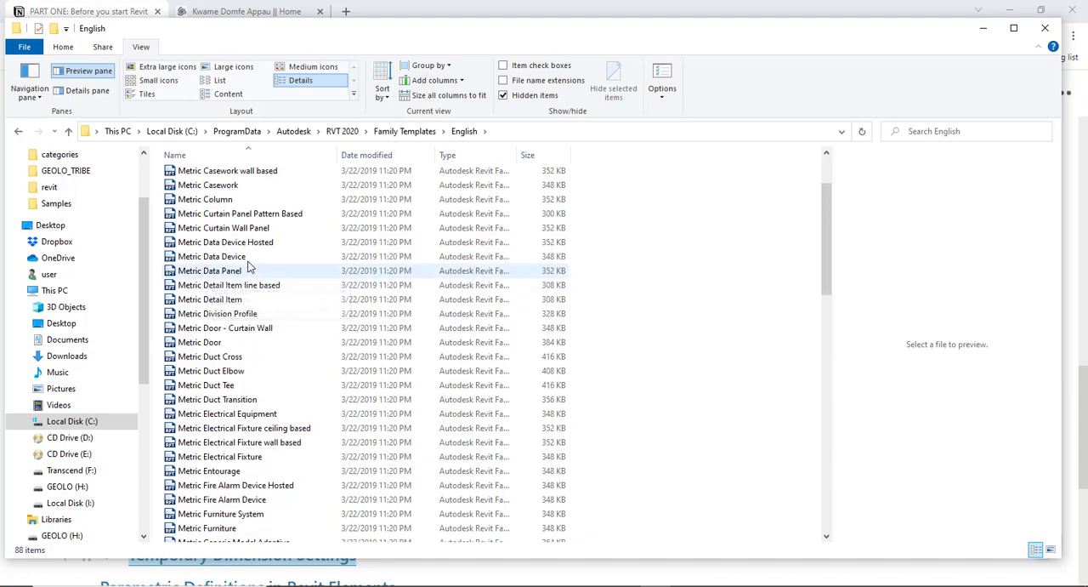
scroll(249, 268, up, 5)
click(407, 132)
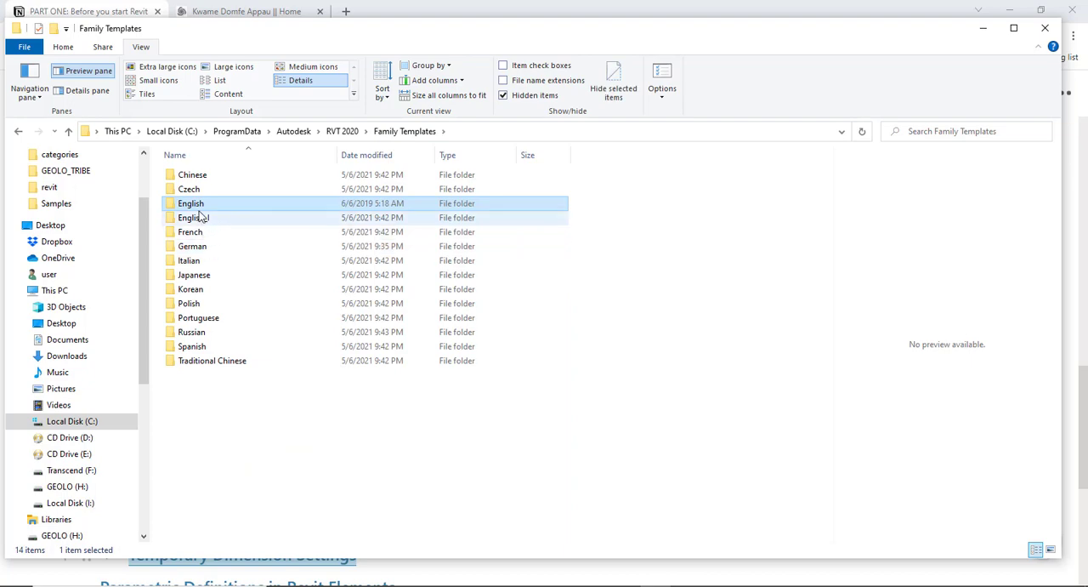
click(344, 133)
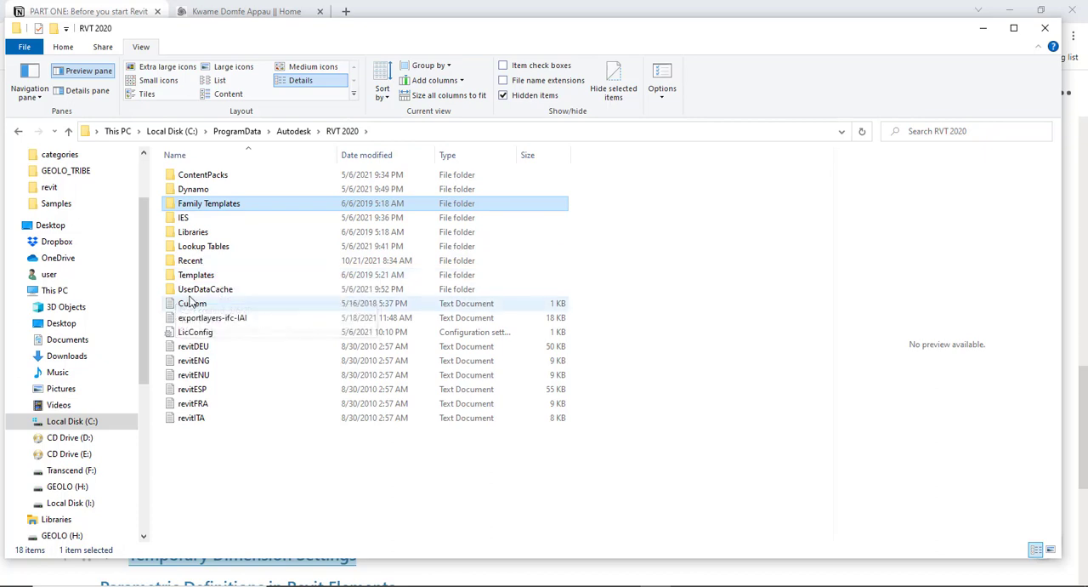
- Point out the Family Templates, Libraries and Templates folders inside the RVT 2020 folder
click(197, 276)
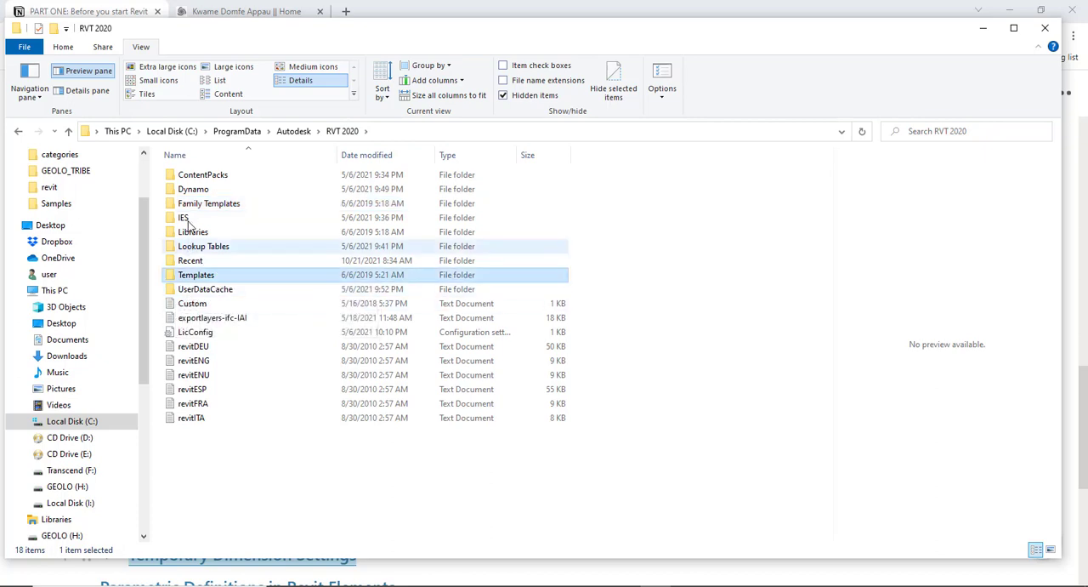
click(189, 246)
click(188, 204)
click(188, 234)
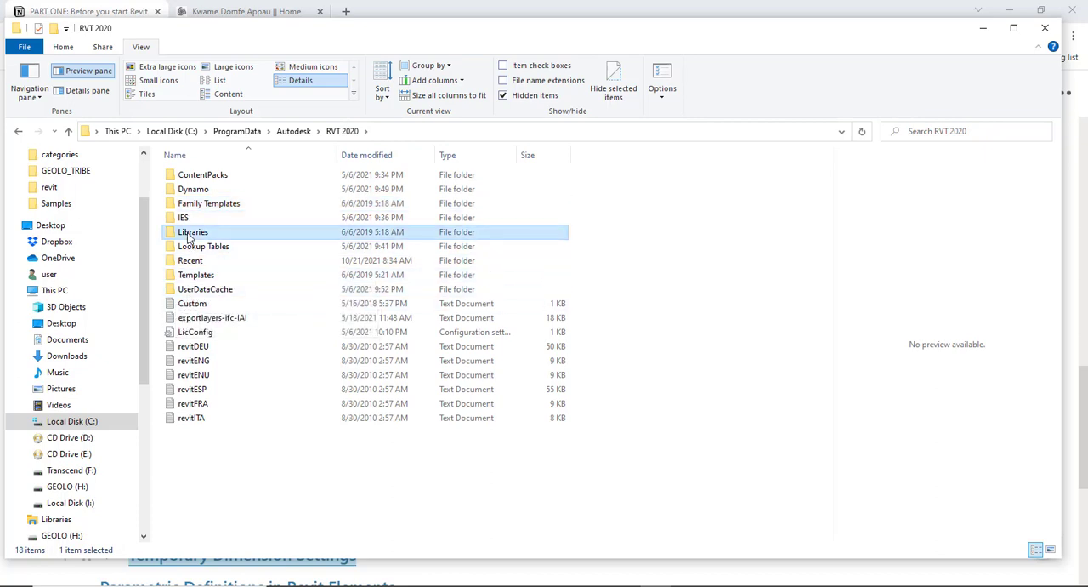
click(196, 277)
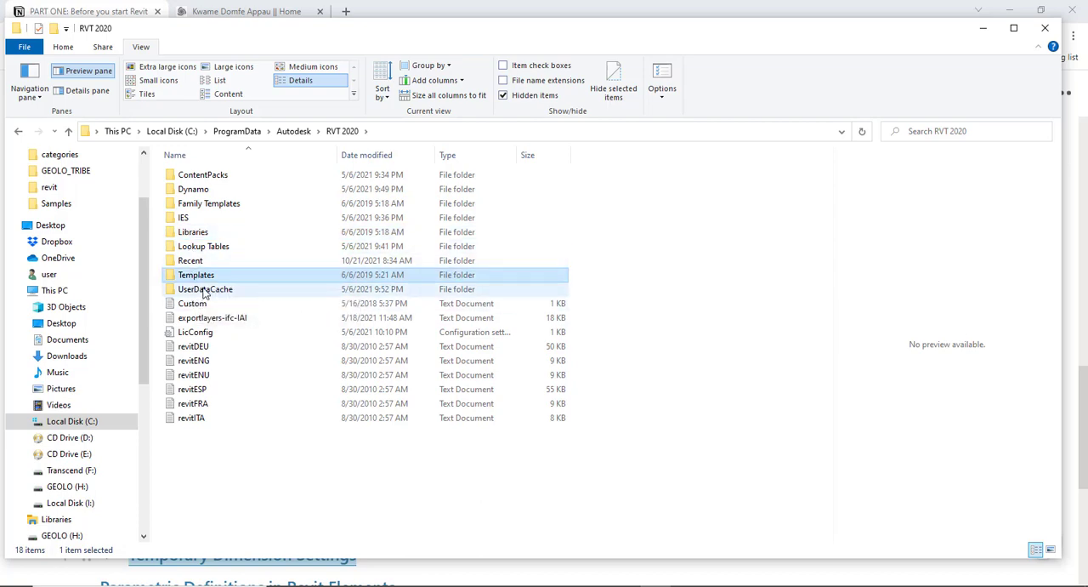
click(190, 234)
click(199, 277)
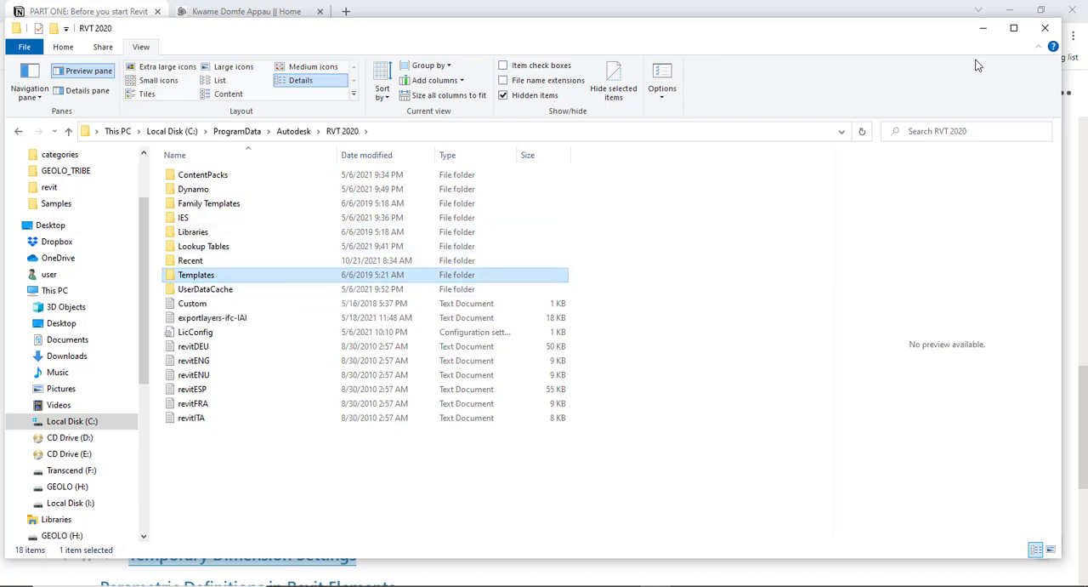
- Switch to the Notion notes and expand the "Downloading and Installing Preferred Set Up Files" section
click(983, 28)
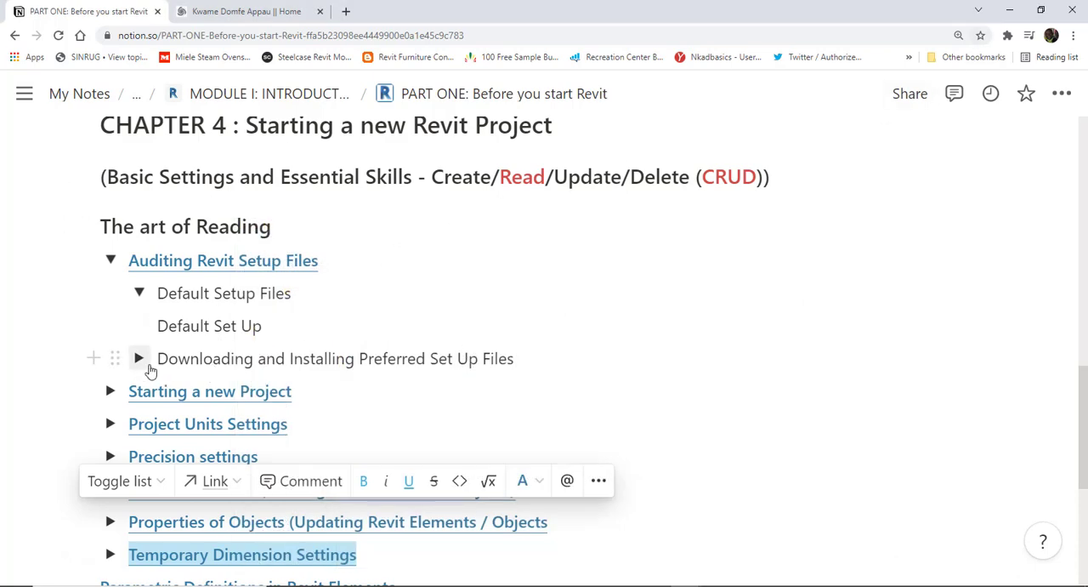
click(139, 359)
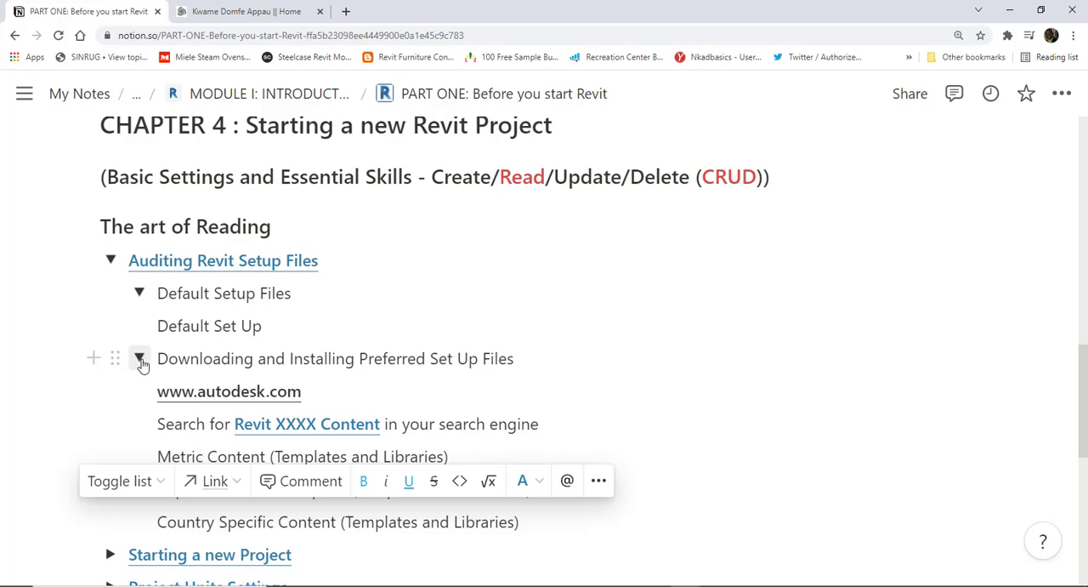
scroll(144, 361, down, 2)
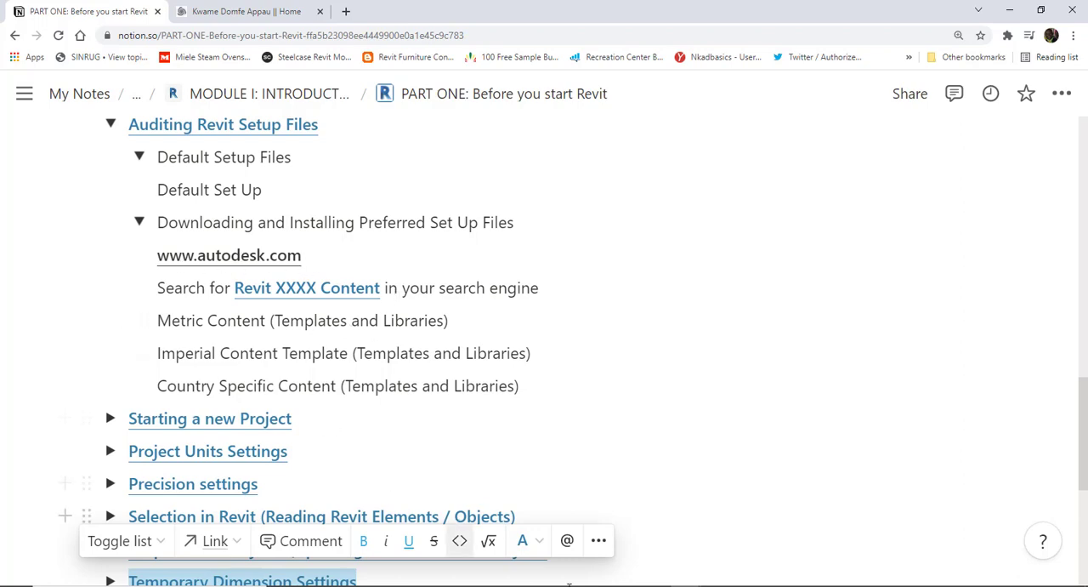
mouse_move(686, 586)
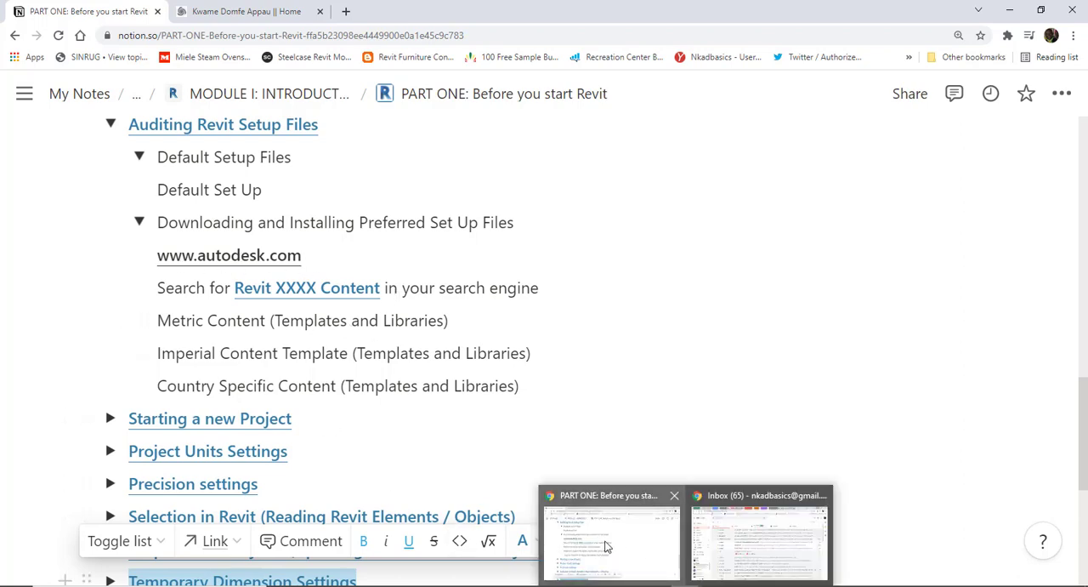
- Open a blank browser tab, then highlight the version placeholder in the notes' "Revit XXXX Content" search phrase
click(346, 12)
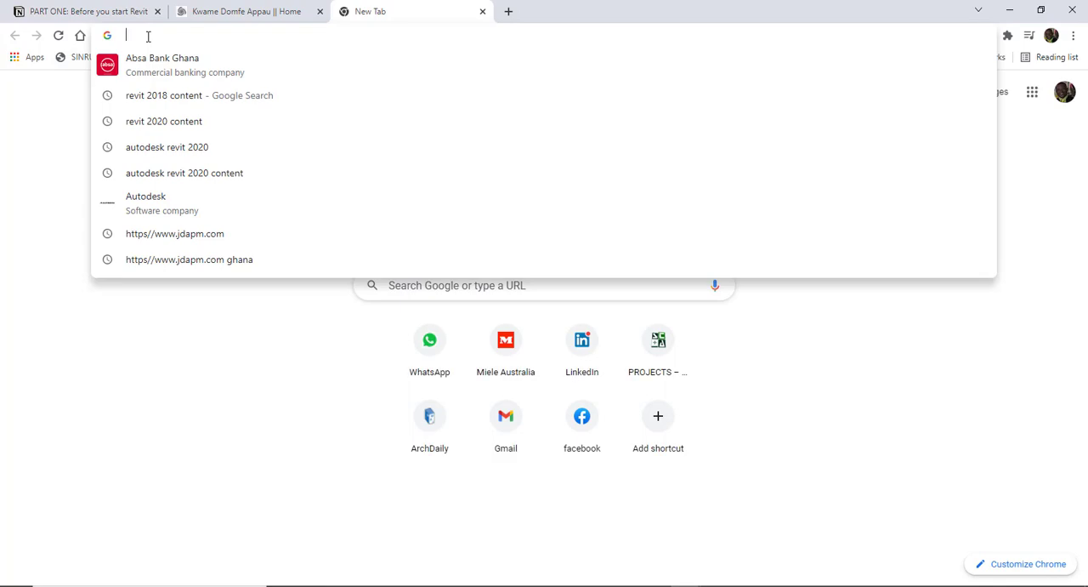
click(199, 288)
click(112, 12)
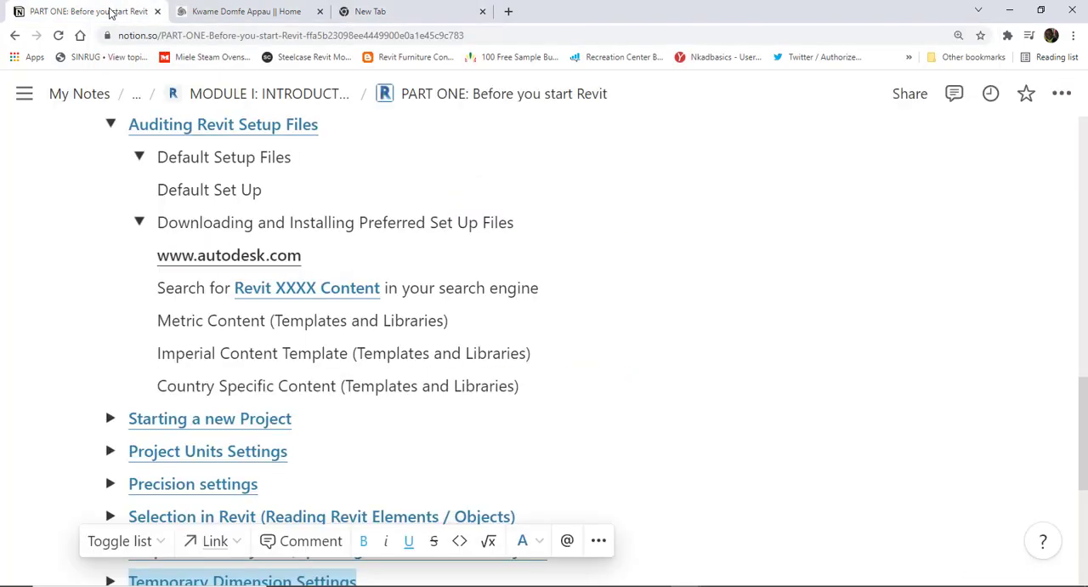
drag(236, 289, 315, 289)
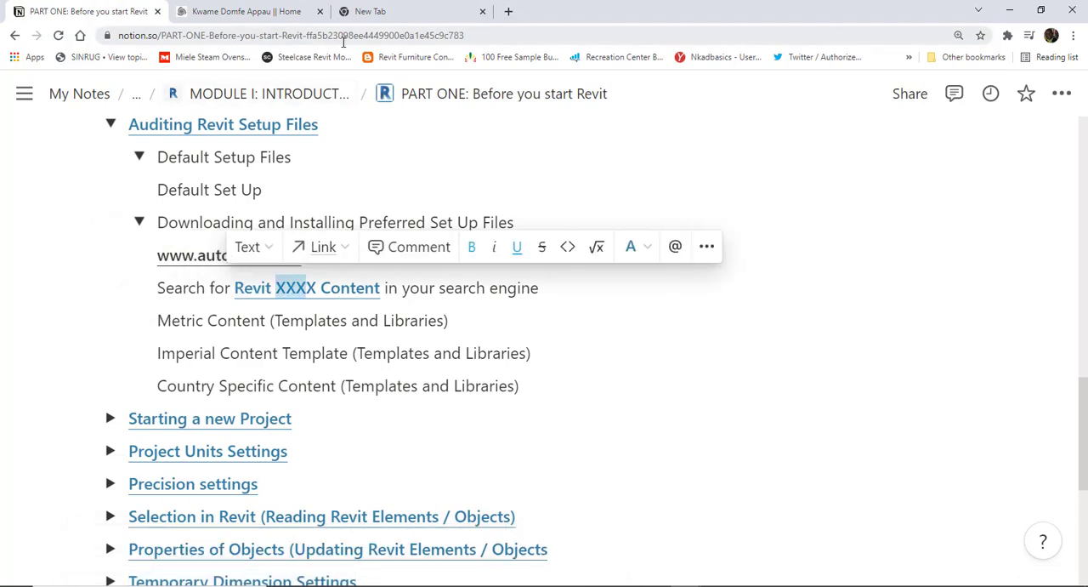
- Search Google for "revit 2020 content" and open the Autodesk Revit 2020 Content result in a new tab
click(374, 12)
click(412, 283)
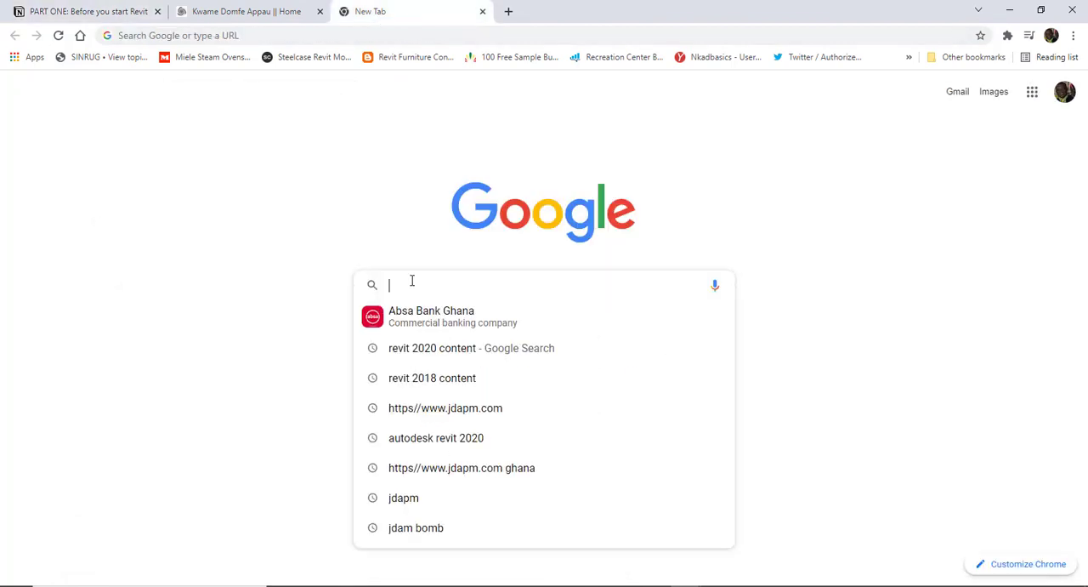
text(revit)
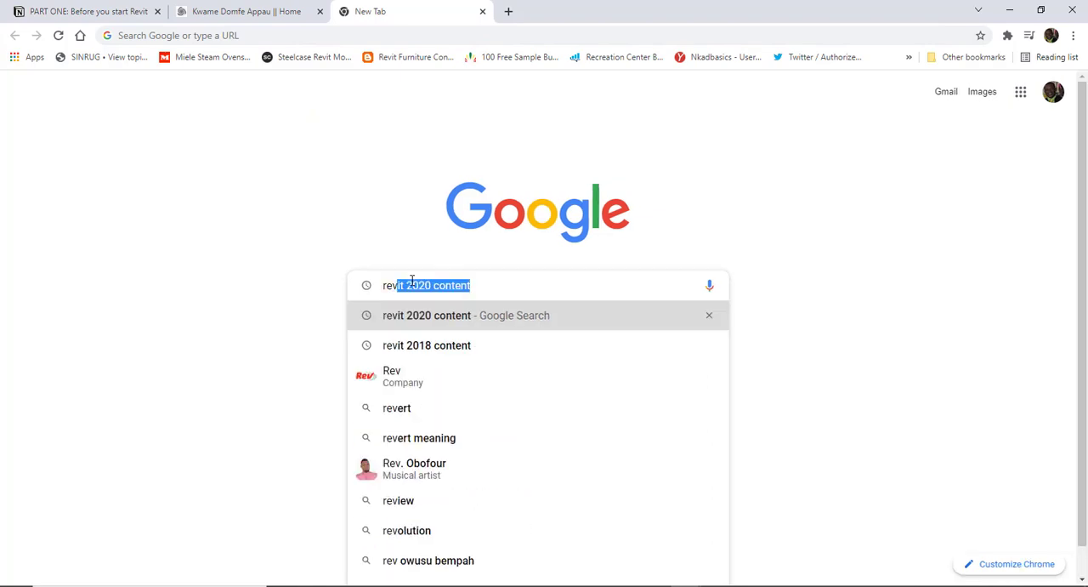
click(438, 324)
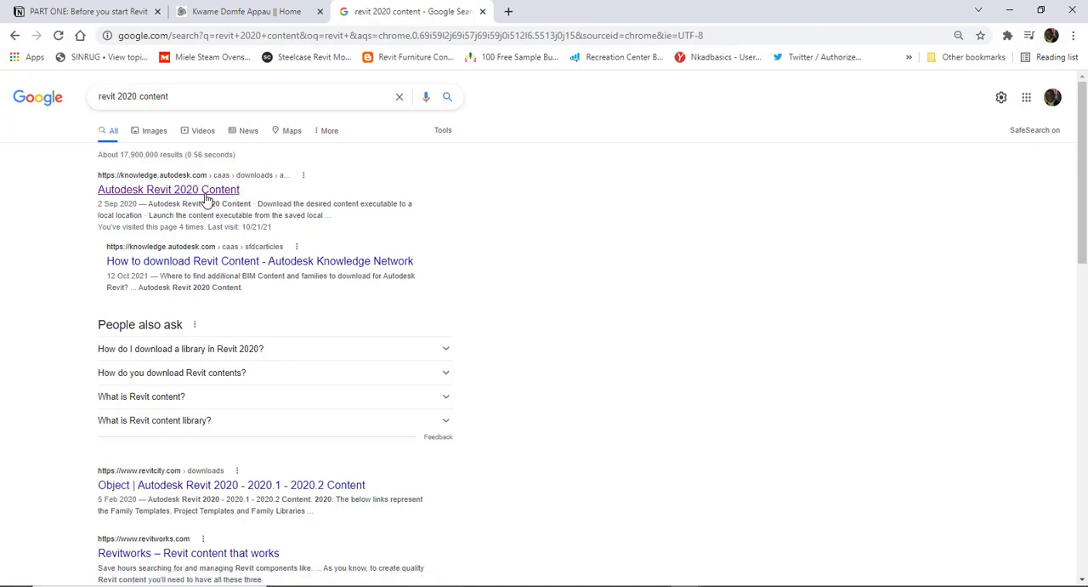
right_click(153, 194)
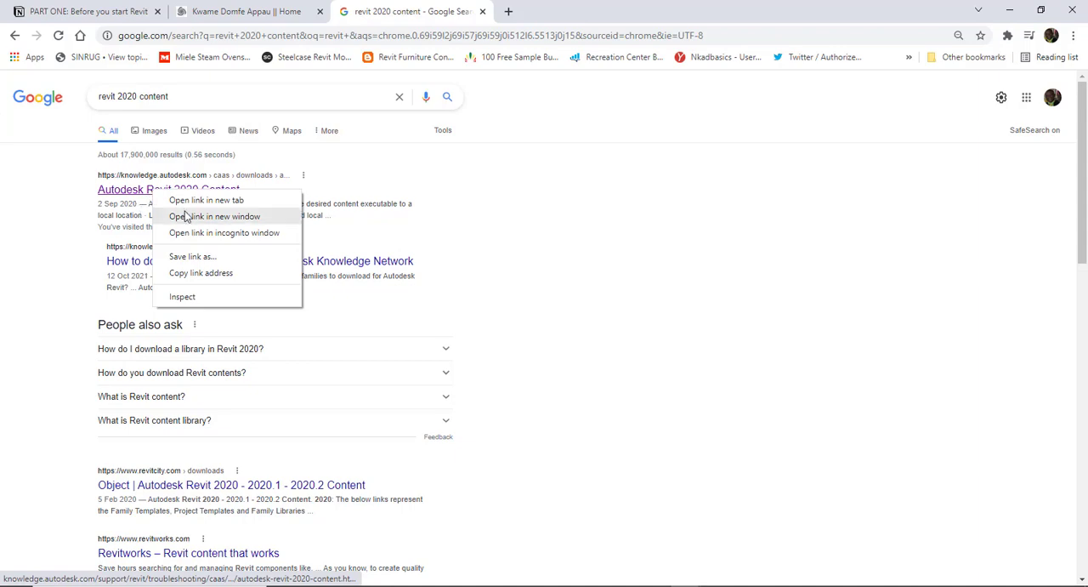
click(204, 200)
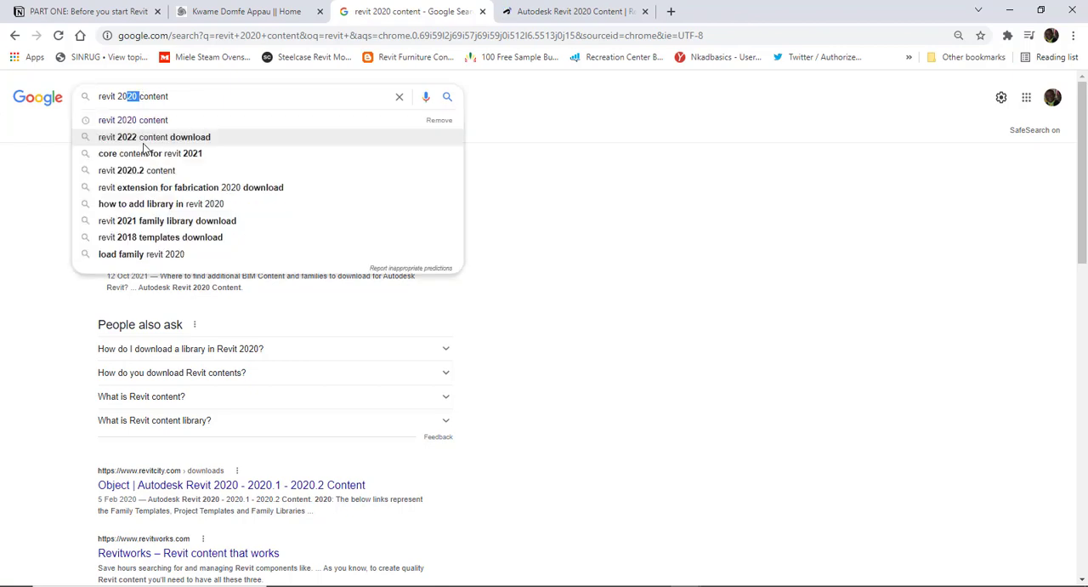
- Change the Google search to "revit 2018 content" and look at the Autodesk Revit 2018 Content result
text(18)
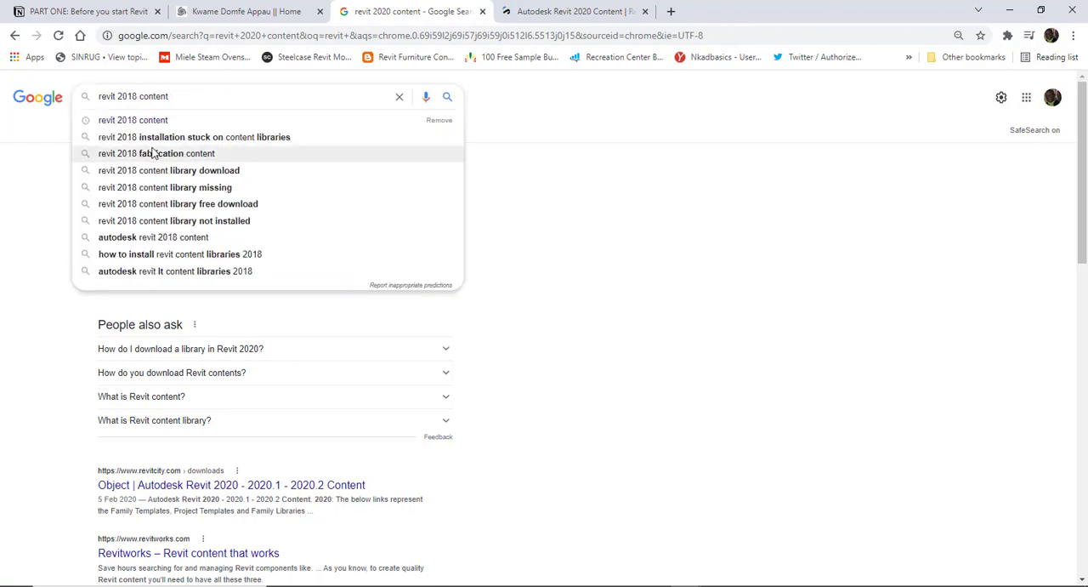
key(Return)
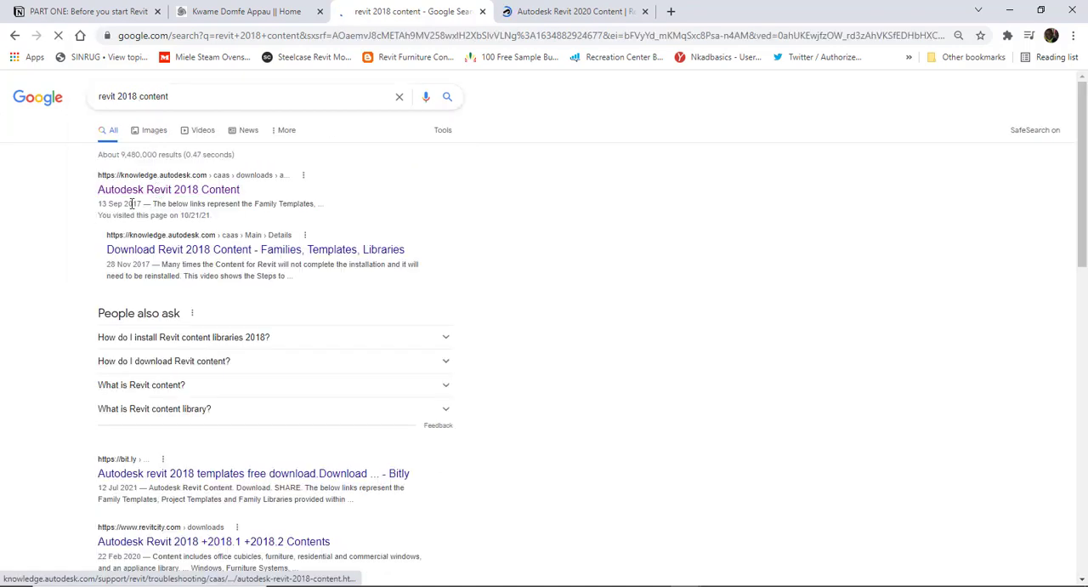
click(119, 192)
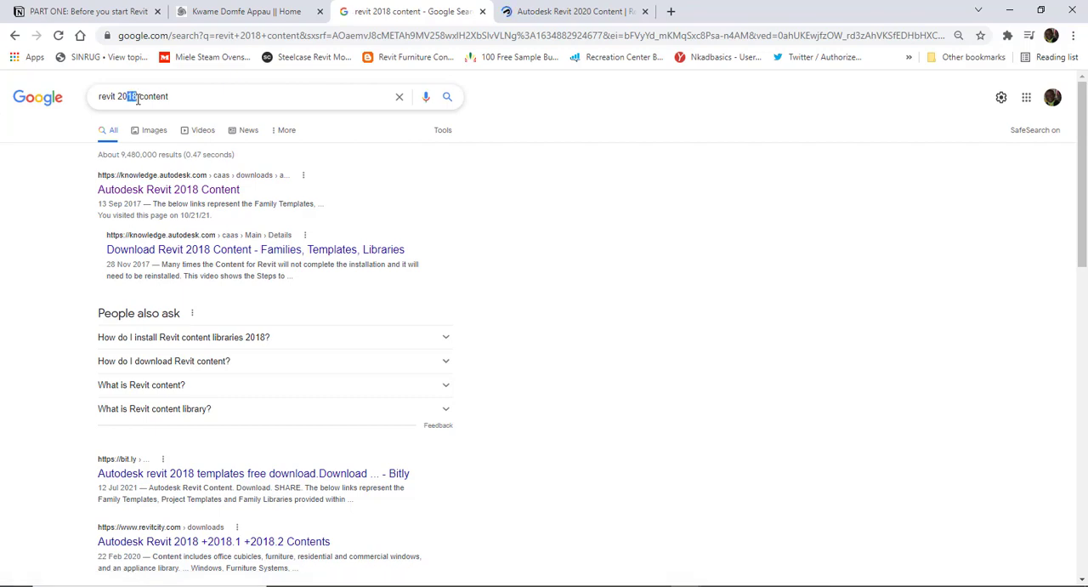
- Change the Google search to "revit 2016 content" and open the Autodesk Revit 2016 Content result in a new tab
drag(127, 105, 136, 107)
text(16)
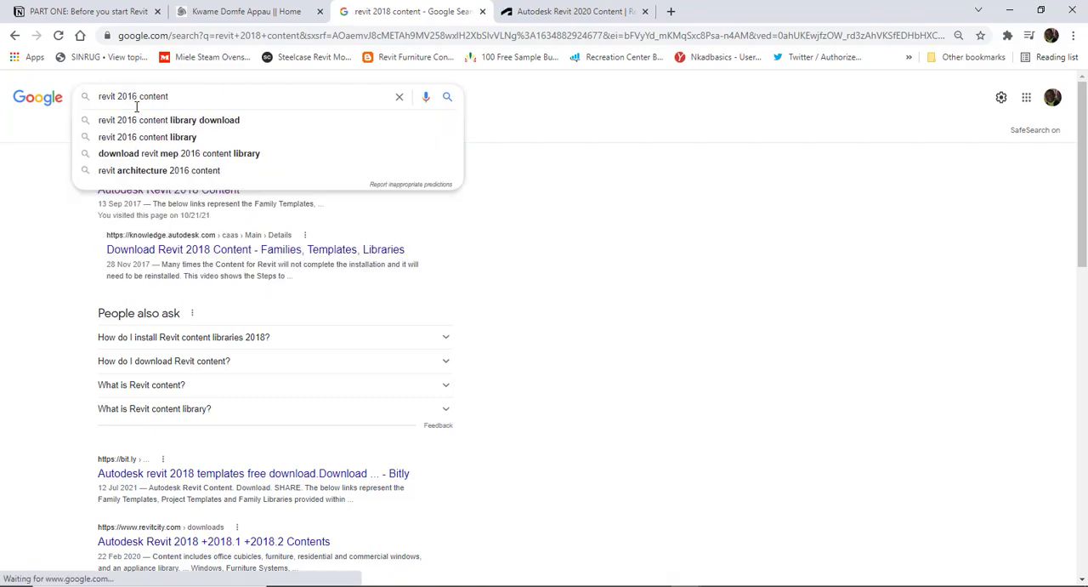
key(Return)
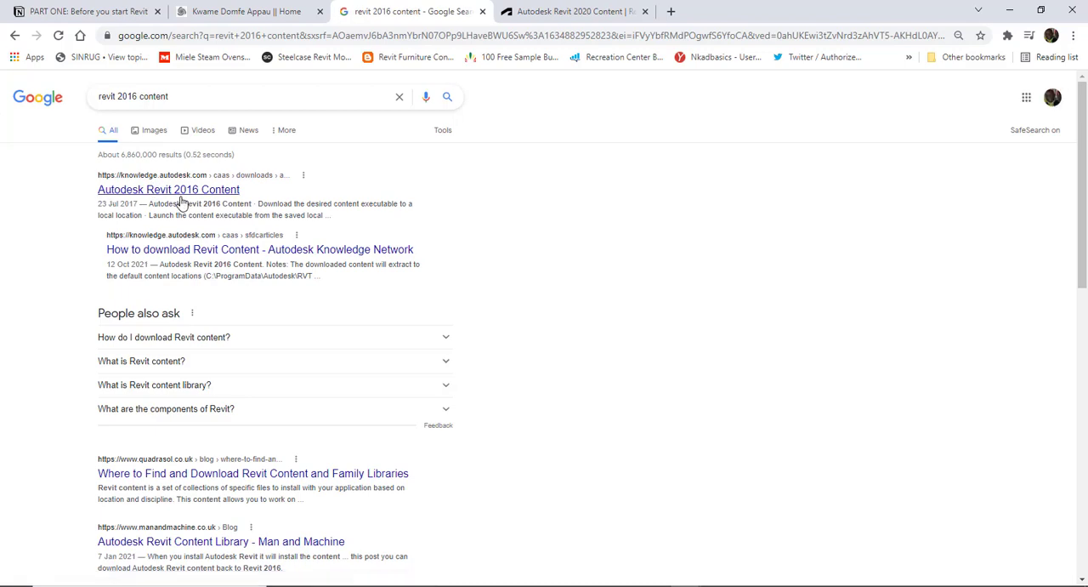
right_click(156, 190)
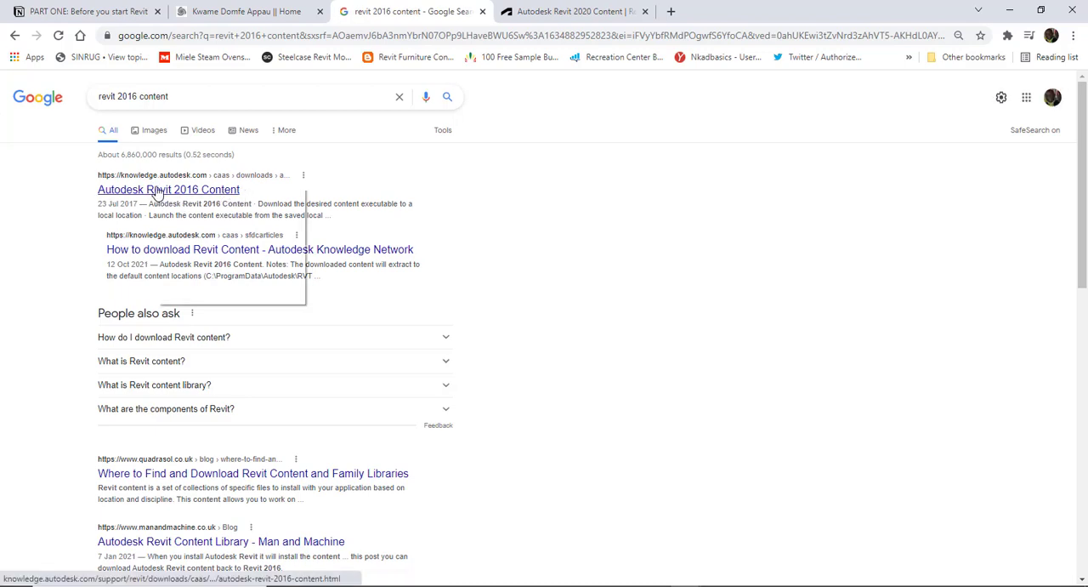
click(210, 200)
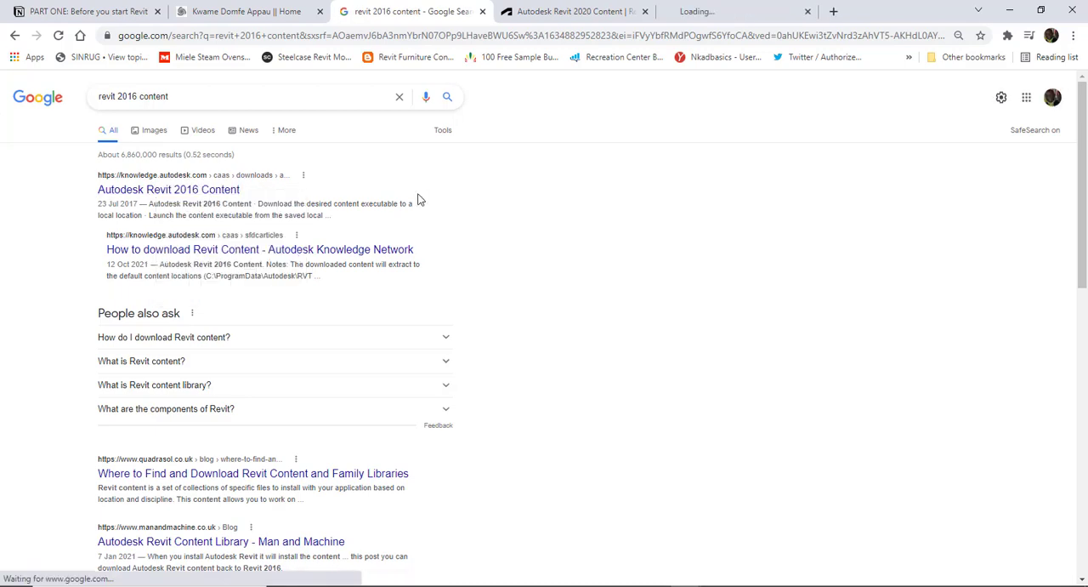
- Review the English download list on the Autodesk Revit 2020 Content page, from the Imperial and Metric templates to the country-specific packages
click(553, 18)
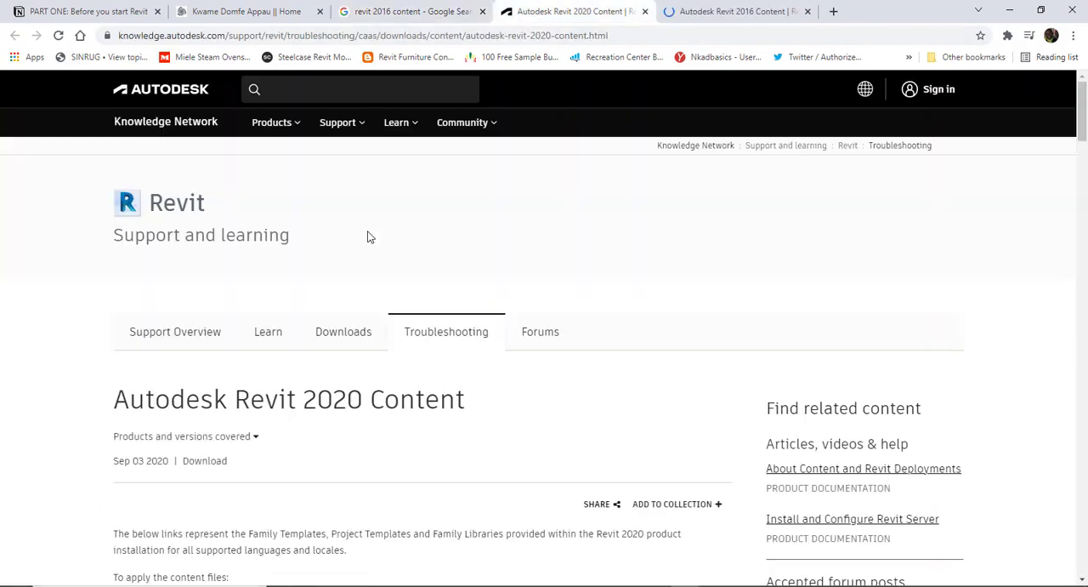
scroll(204, 343, down, 1)
scroll(202, 346, down, 1)
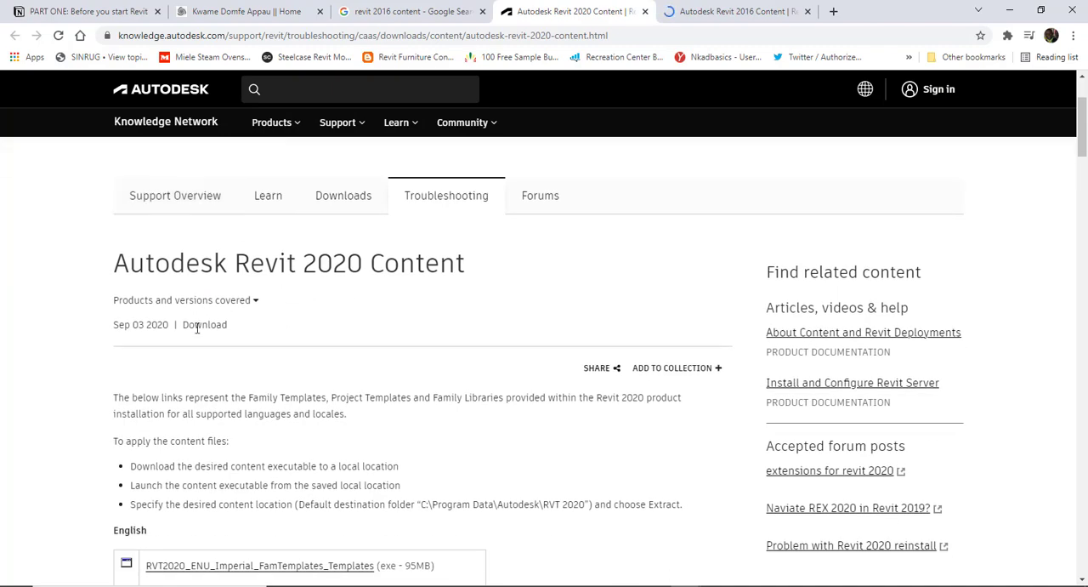
scroll(221, 345, down, 3)
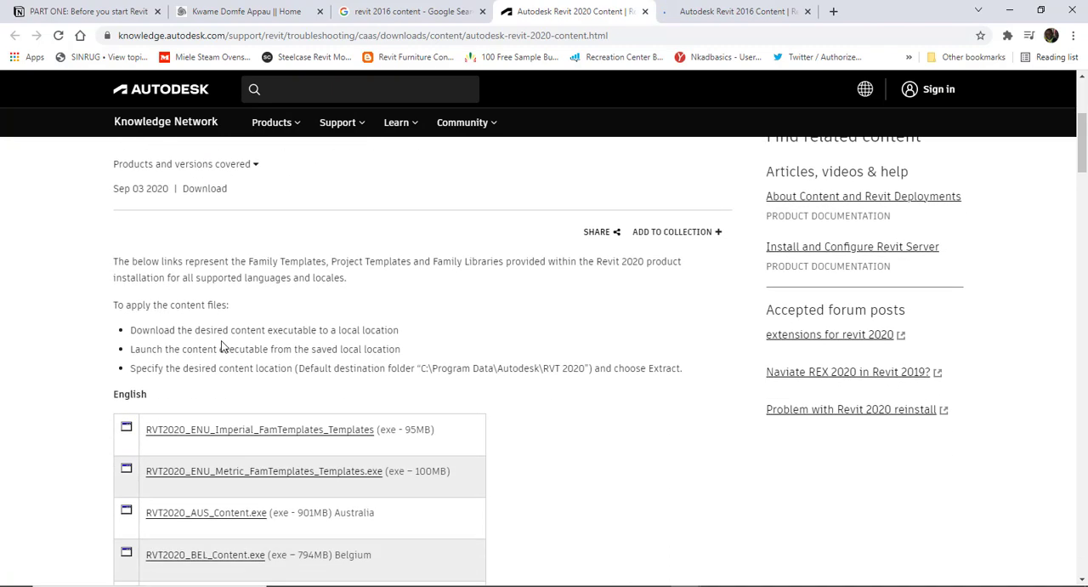
scroll(136, 339, down, 1)
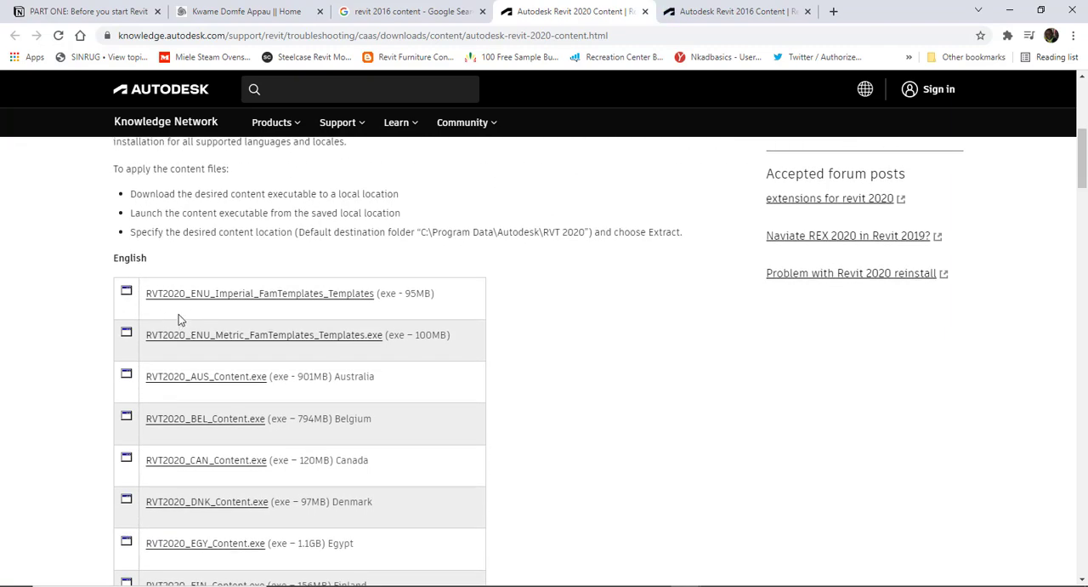
scroll(178, 319, down, 1)
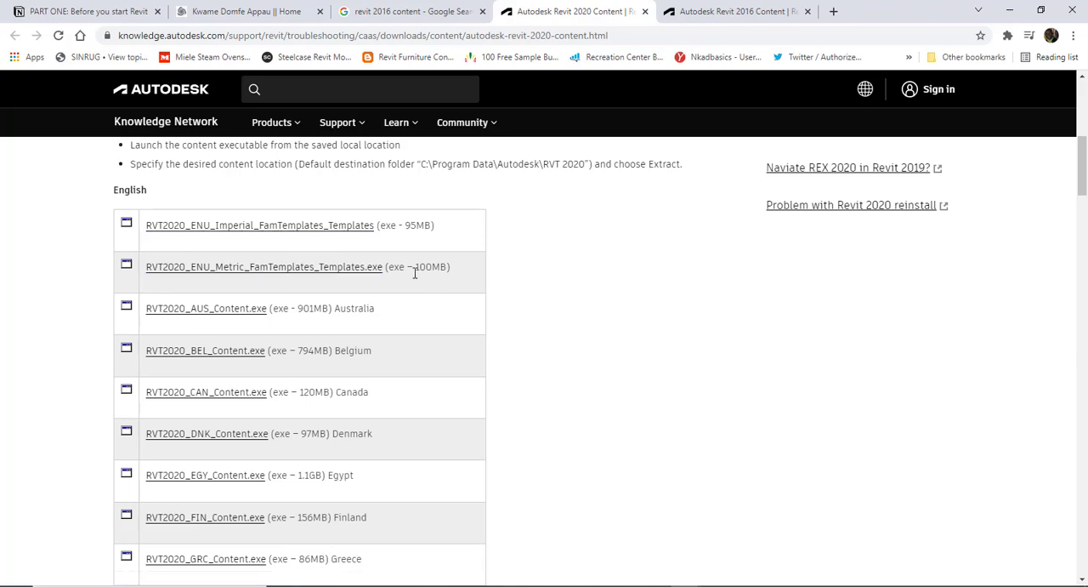
scroll(341, 304, down, 1)
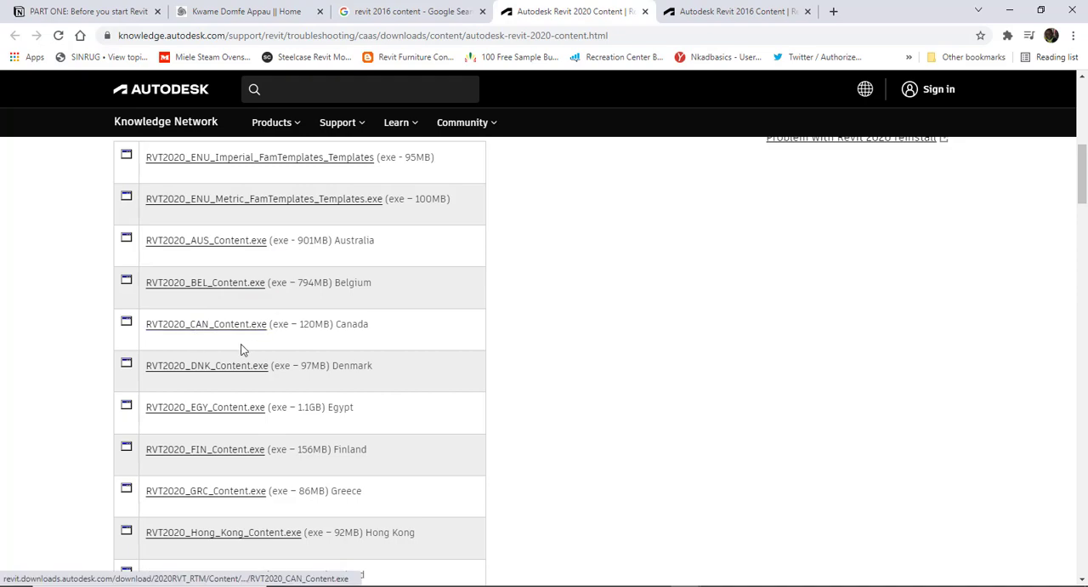
scroll(223, 353, down, 3)
scroll(223, 355, down, 5)
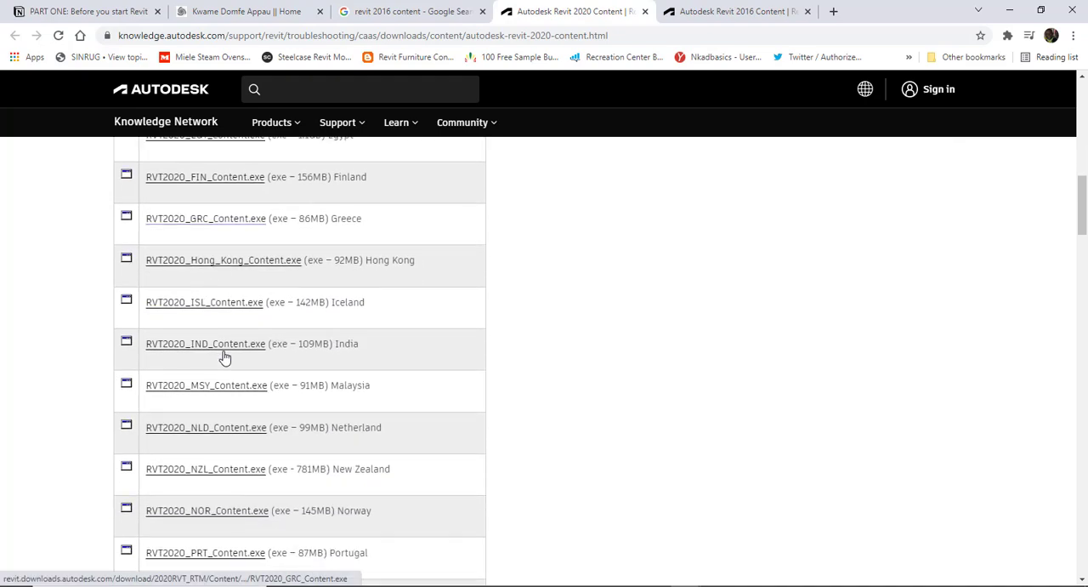
scroll(224, 357, down, 5)
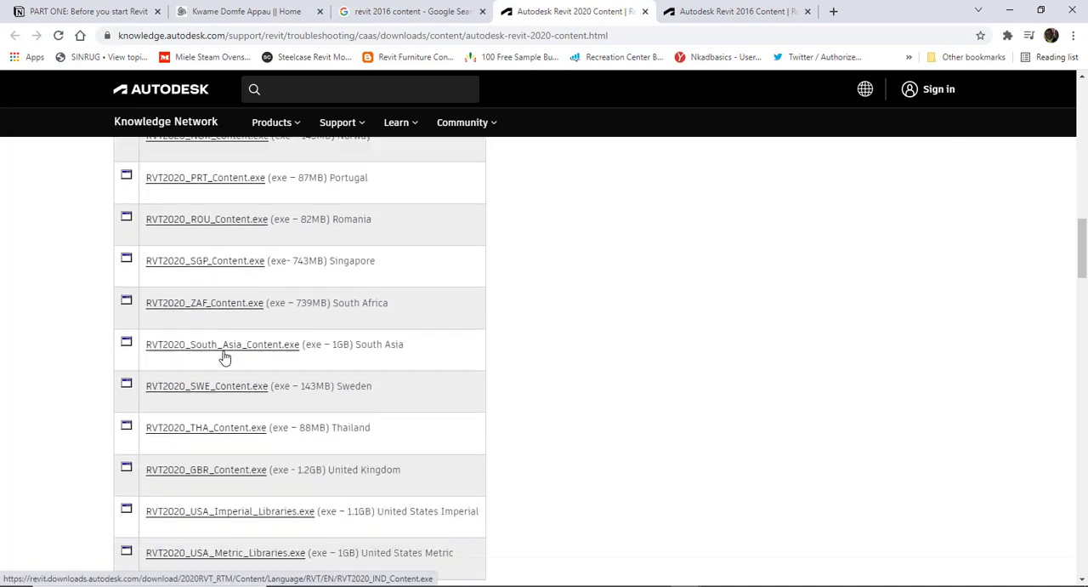
scroll(223, 355, down, 2)
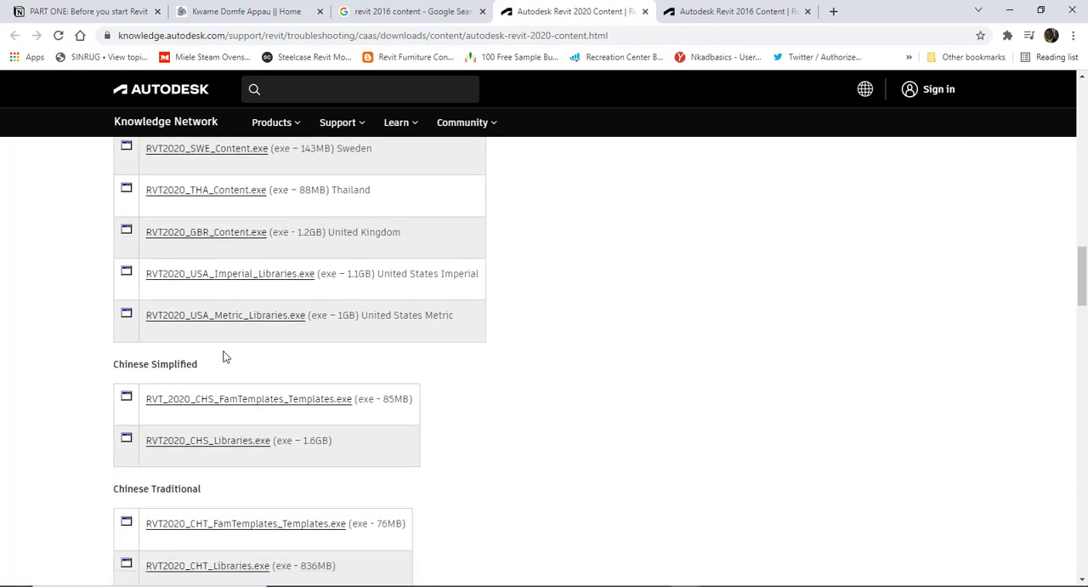
- Look through the Revit 2020 content downloads for the other languages, from Chinese Simplified to Spanish
scroll(156, 311, down, 3)
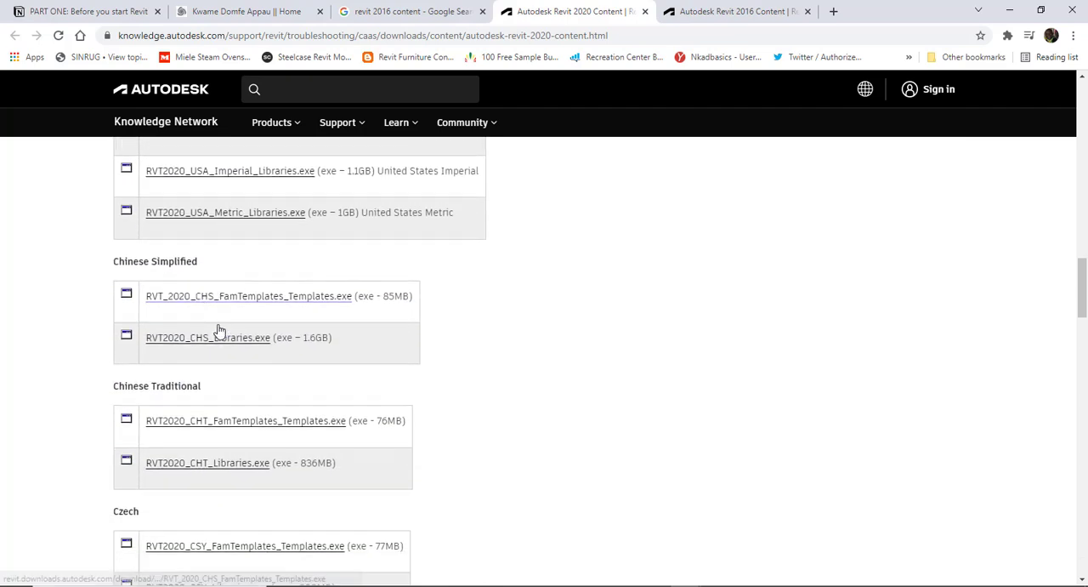
scroll(189, 343, down, 5)
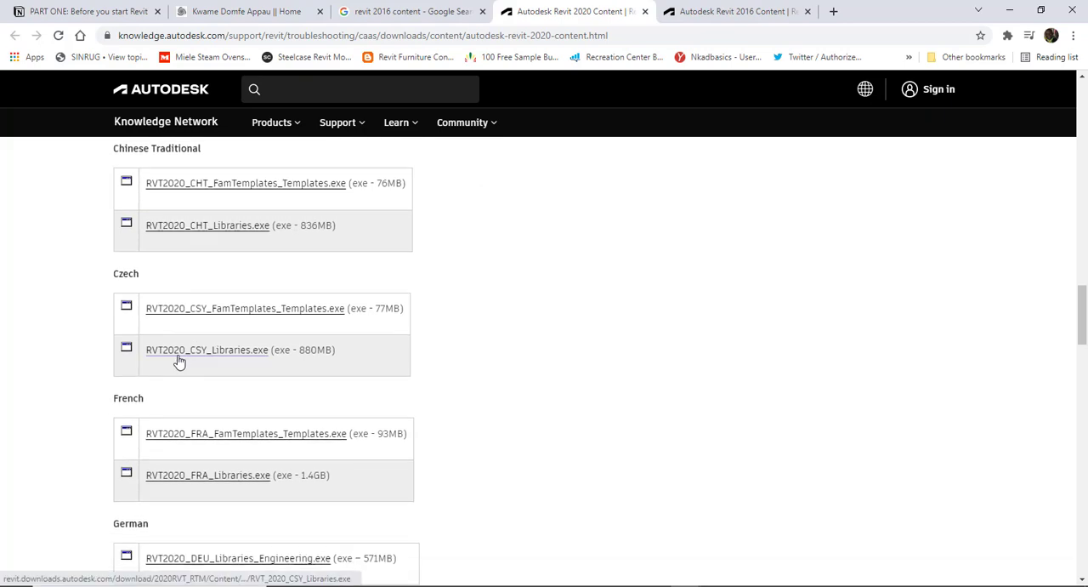
scroll(184, 363, down, 5)
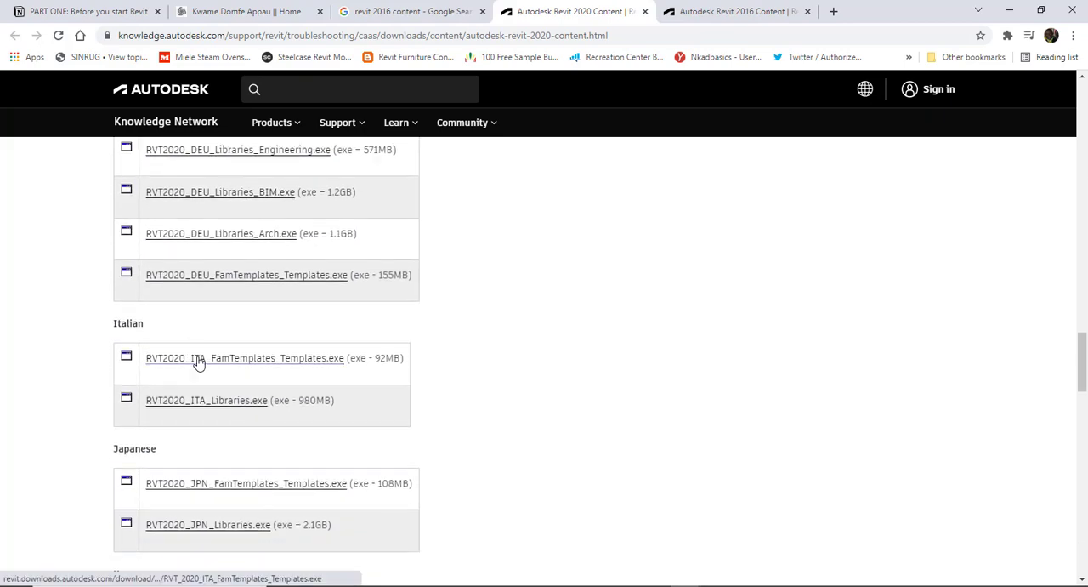
scroll(198, 361, down, 4)
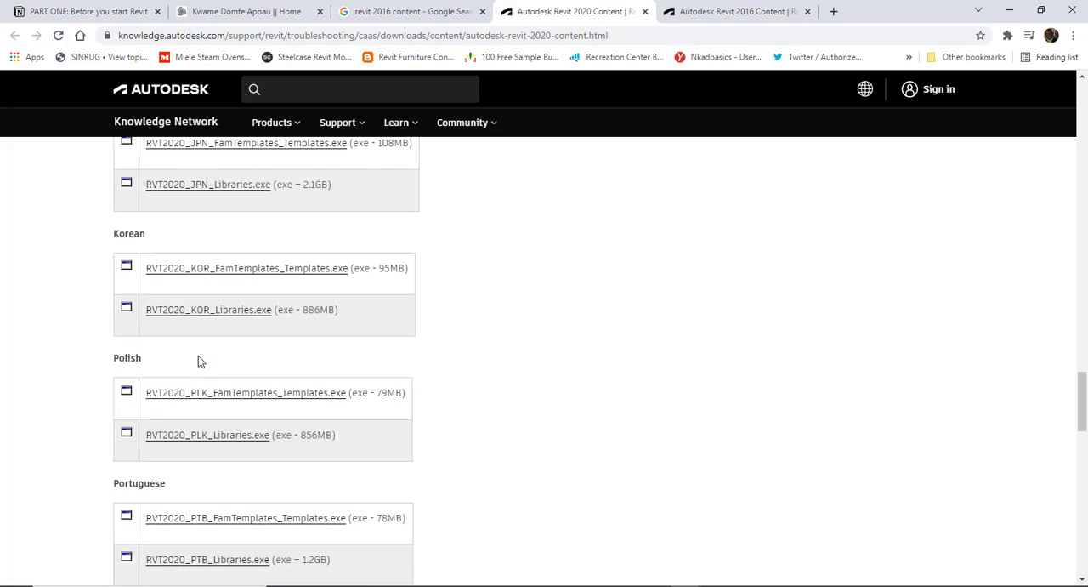
scroll(198, 357, down, 4)
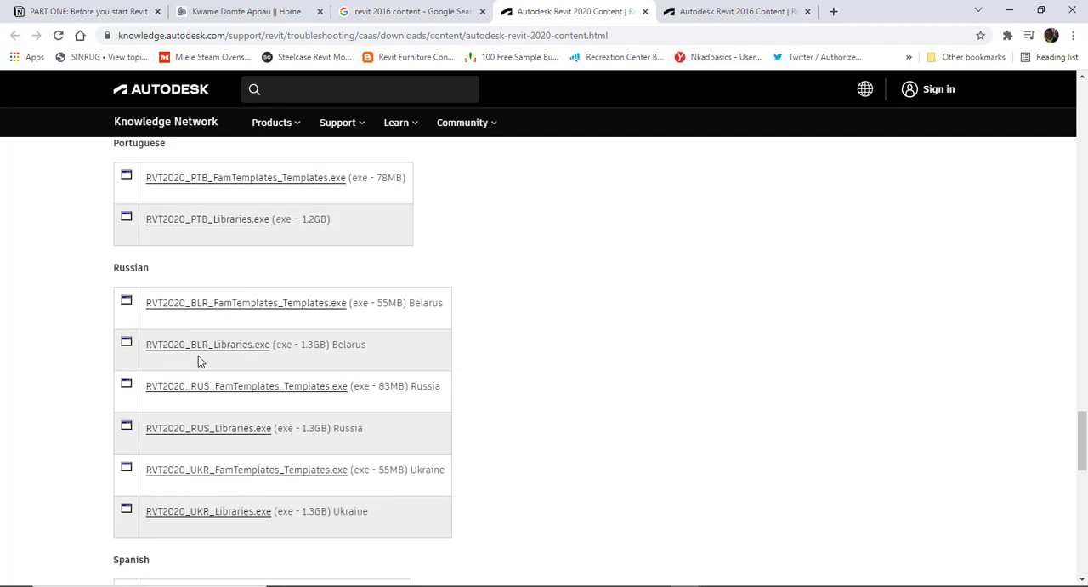
scroll(198, 356, down, 1)
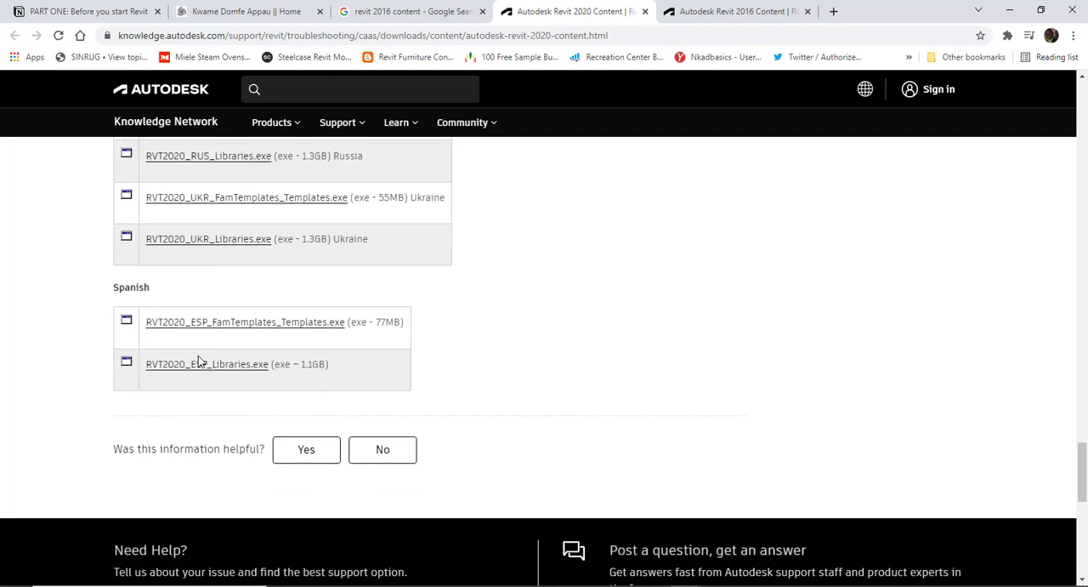
- Return to the English section of the Revit 2020 content and review its country-specific content and United States libraries
scroll(200, 357, up, 4)
scroll(198, 360, up, 18)
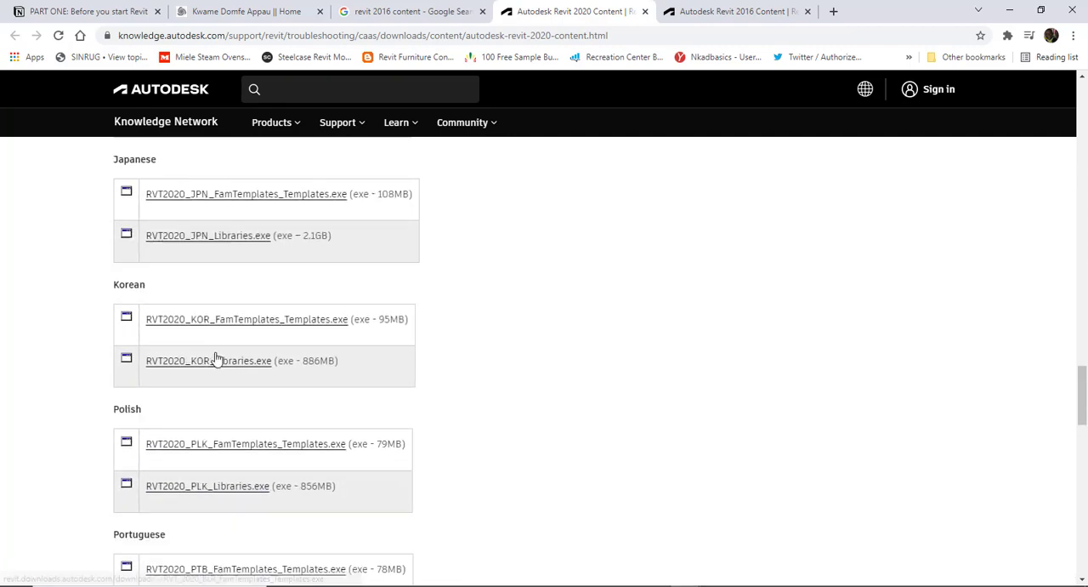
scroll(216, 355, up, 2)
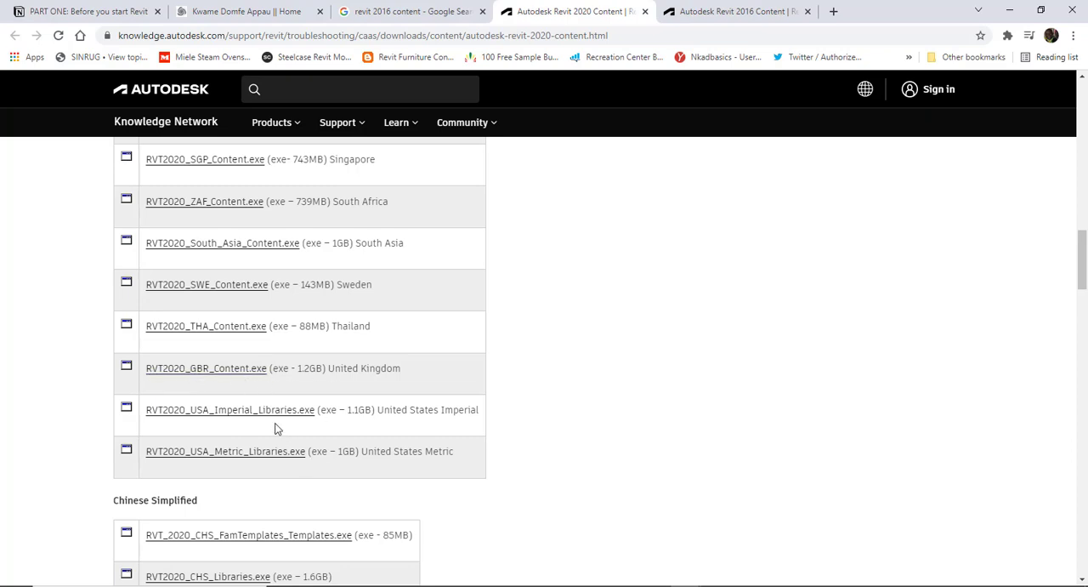
scroll(255, 379, up, 3)
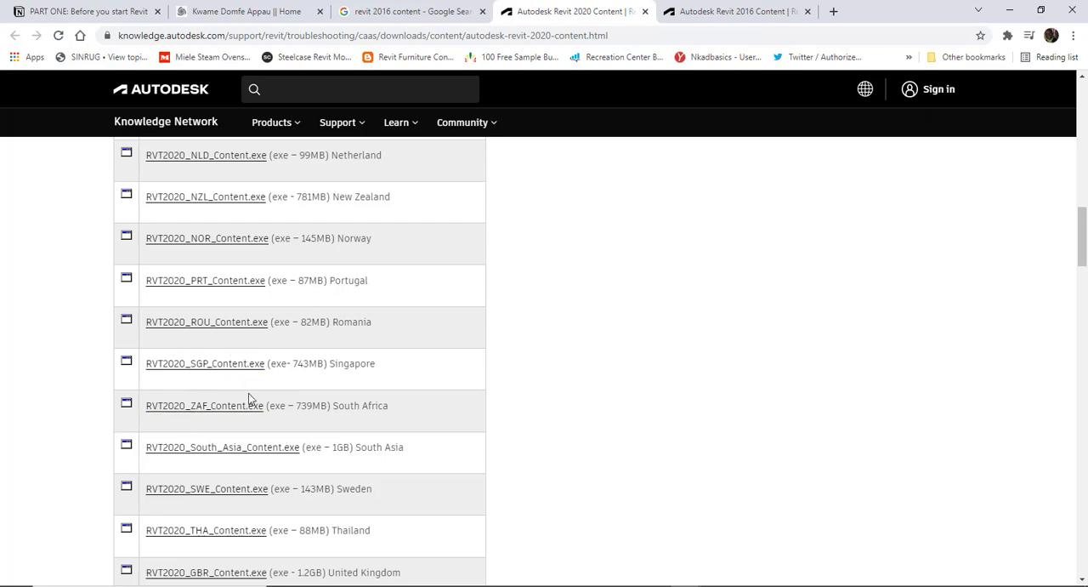
- Switch to the Autodesk Revit 2016 Content page and look through its template and library downloads
click(701, 12)
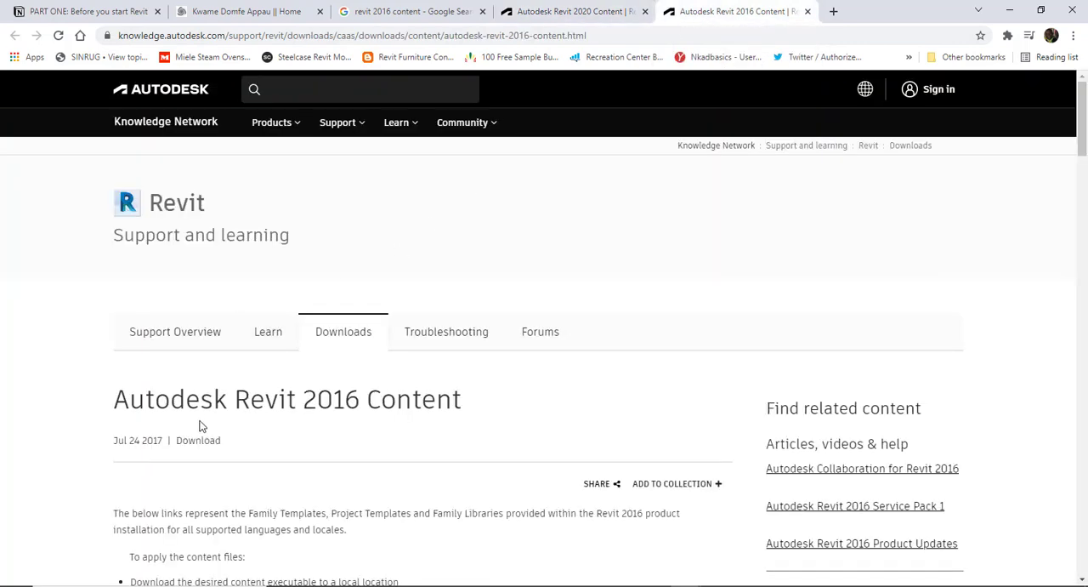
scroll(208, 412, down, 4)
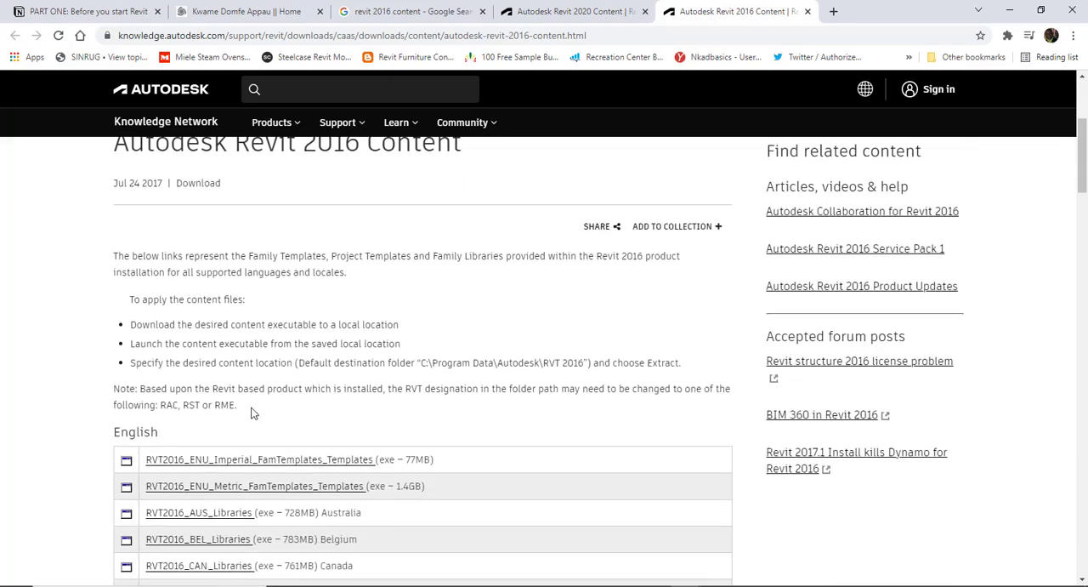
scroll(246, 409, down, 3)
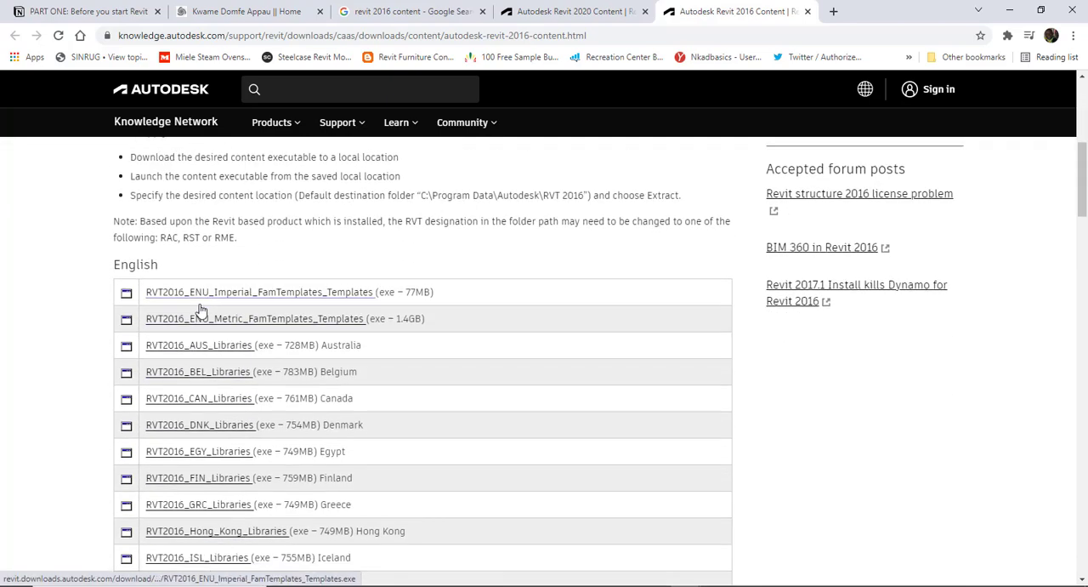
scroll(197, 346, down, 6)
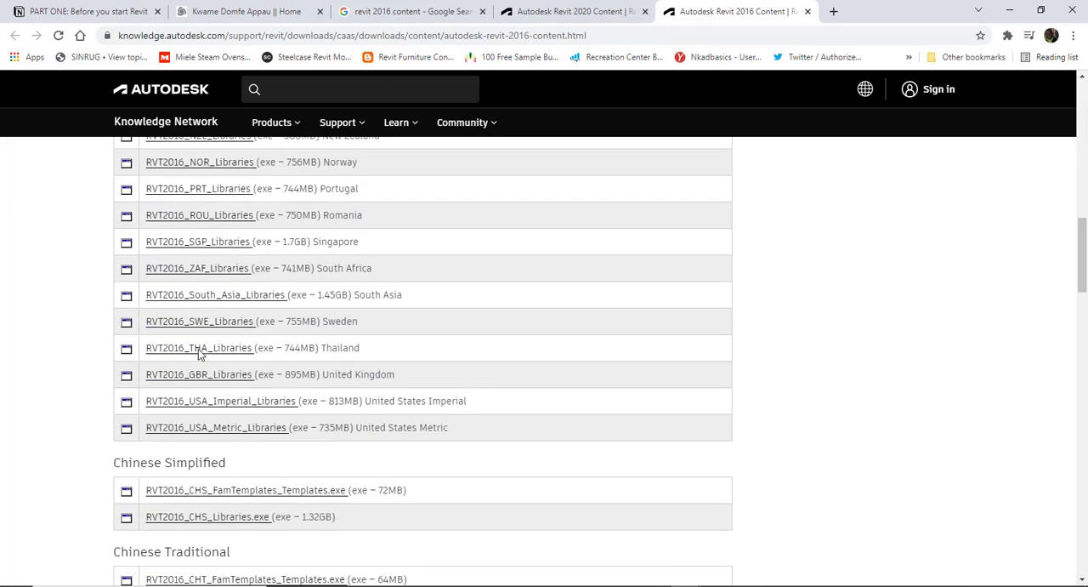
- Return to the Notion notes, expand "Starting a new Project", and highlight its "Without a template" and "With a template" entries
click(228, 13)
click(119, 10)
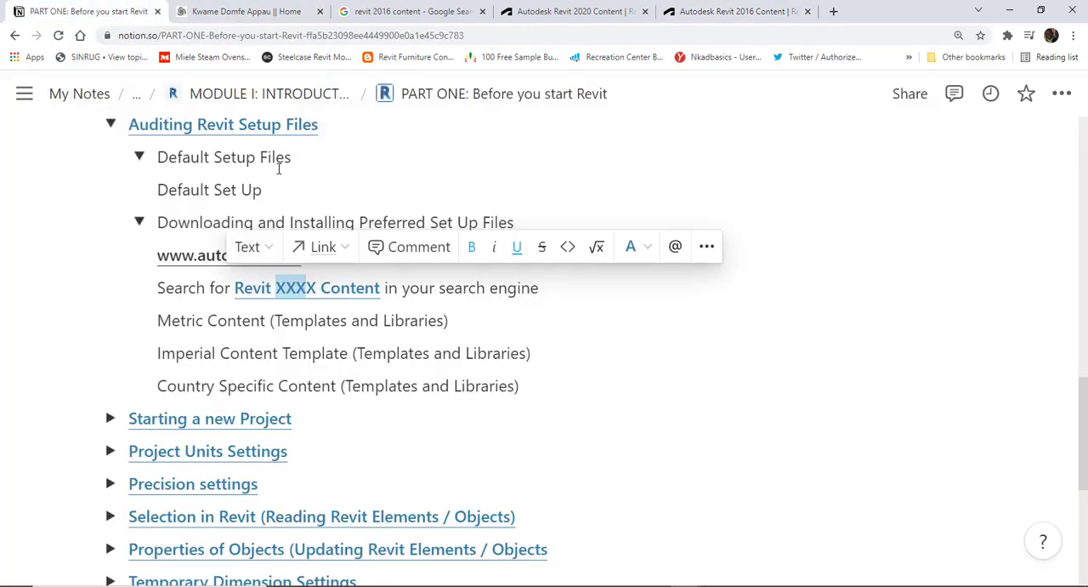
scroll(244, 364, down, 1)
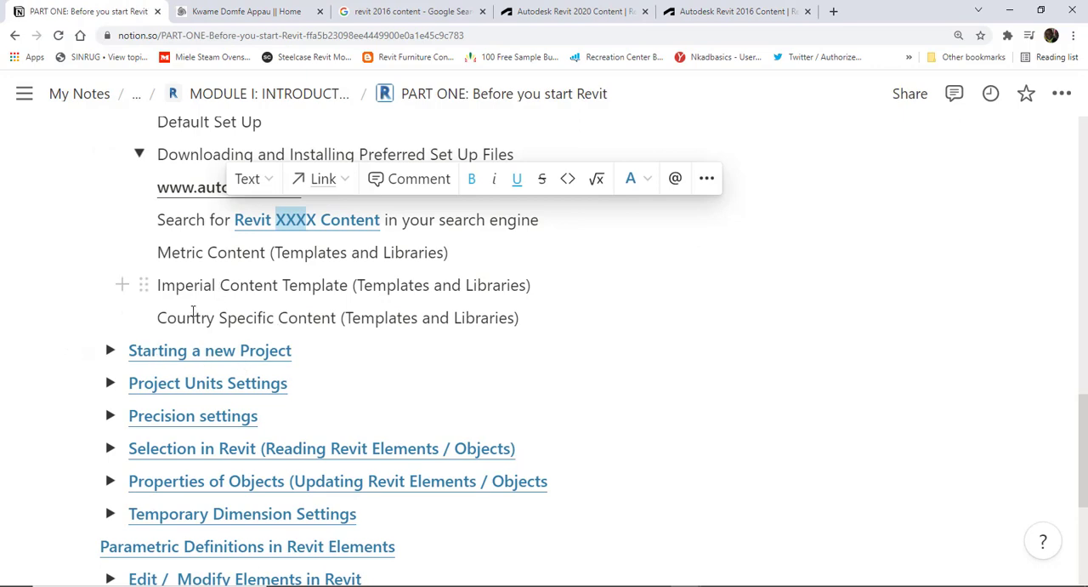
scroll(194, 315, down, 2)
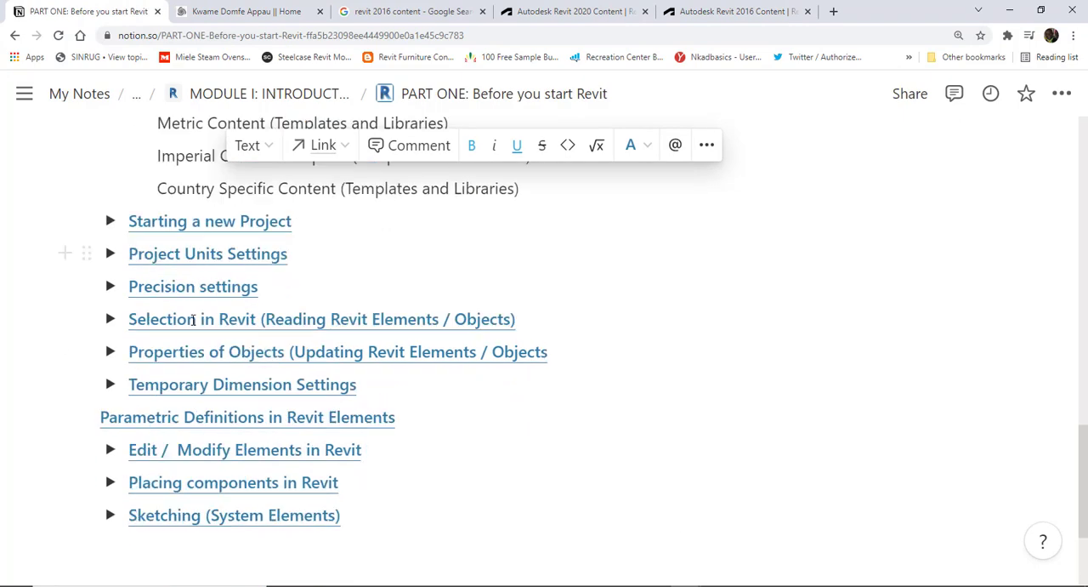
click(109, 215)
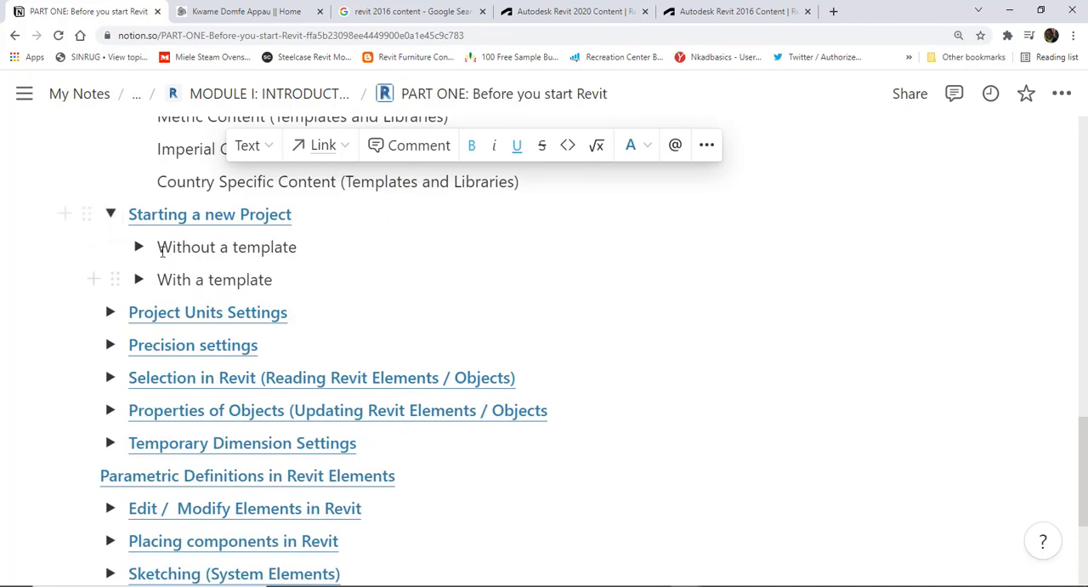
drag(157, 246, 302, 247)
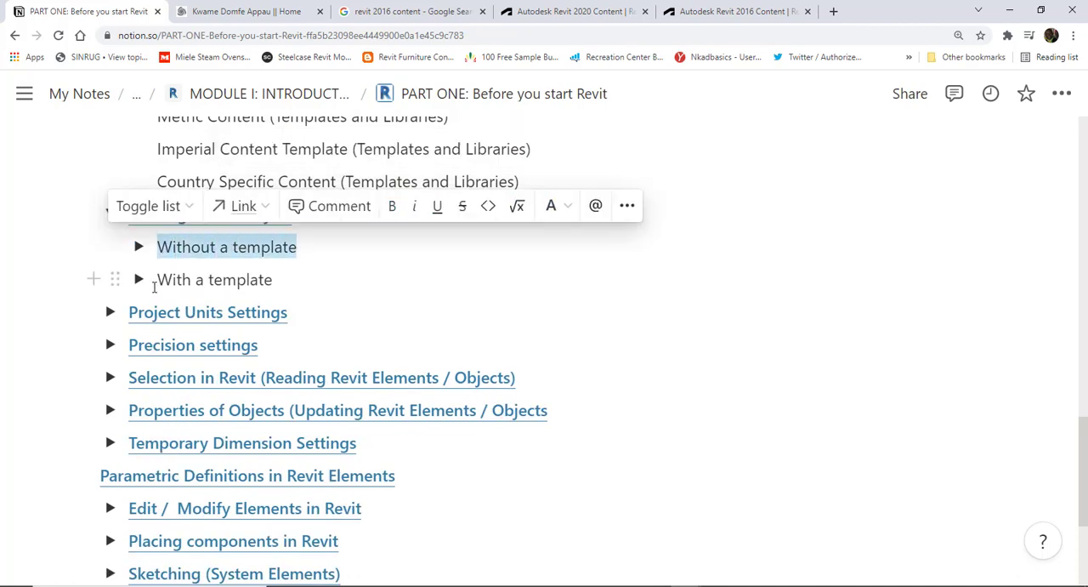
drag(159, 281, 286, 281)
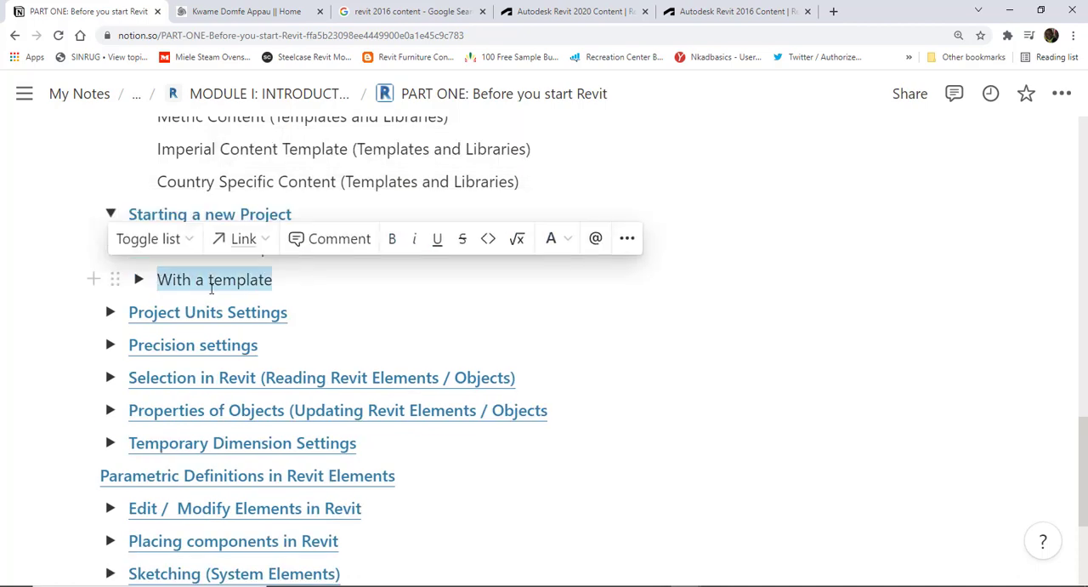
- Expand the "Without a template" entry in the notes and highlight its Metric option
scroll(128, 293, up, 3)
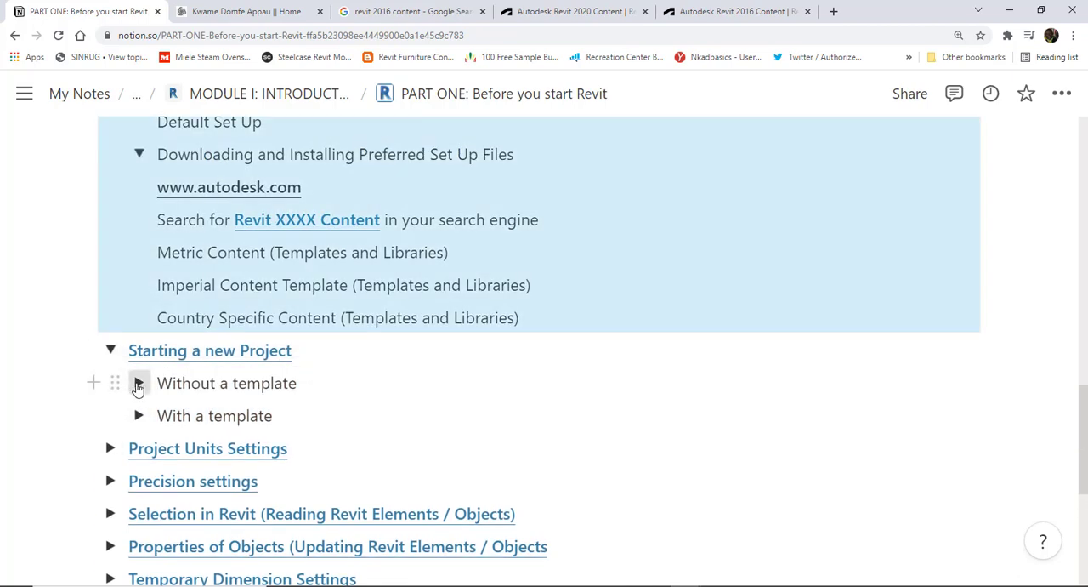
click(139, 383)
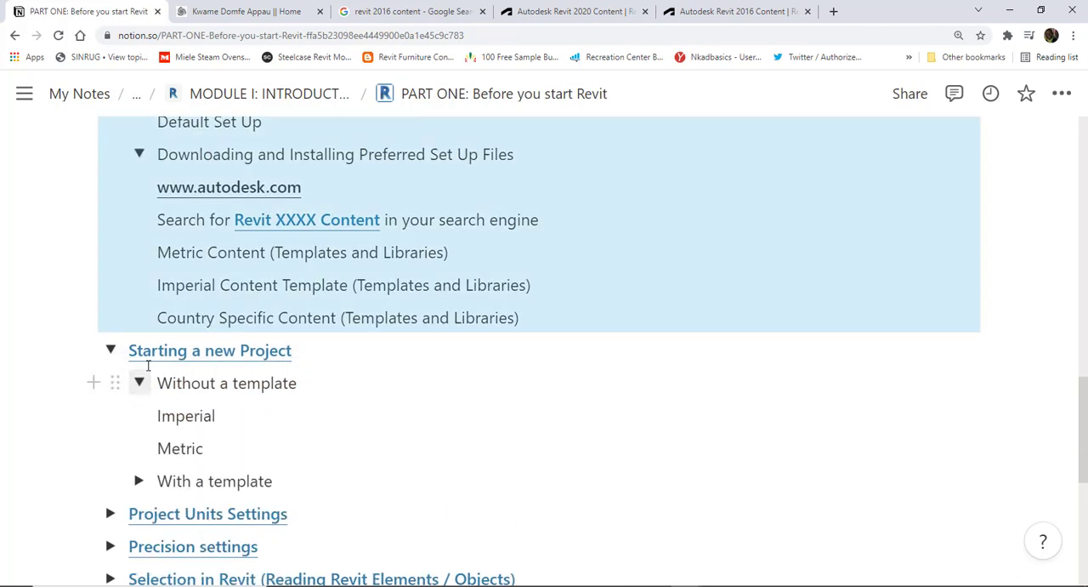
scroll(147, 374, down, 3)
drag(156, 312, 243, 318)
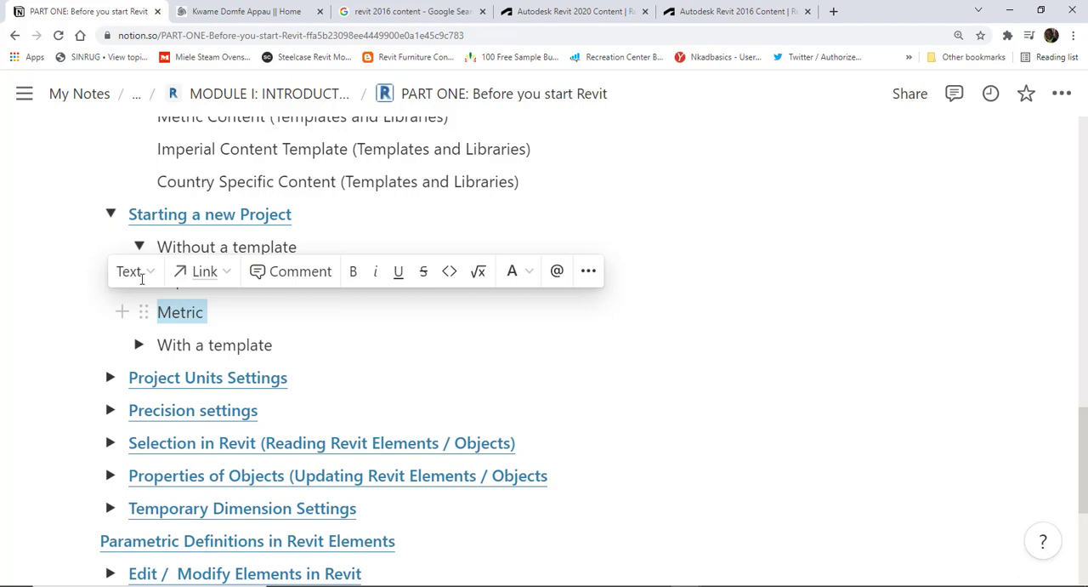
scroll(177, 352, up, 2)
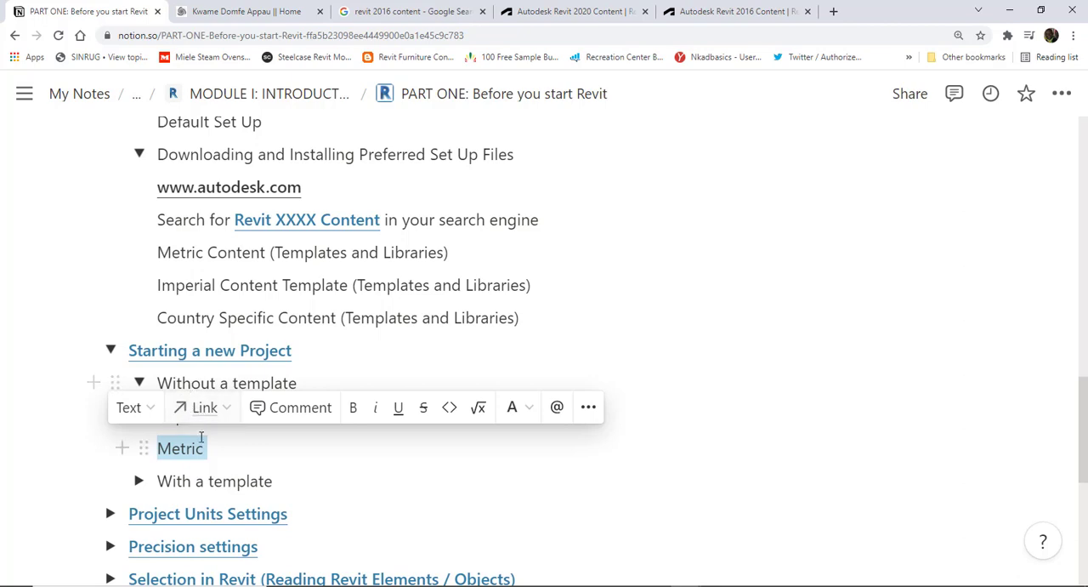
- Highlight the Metric option again, then expand the "With a template" entry to show its template types
click(192, 480)
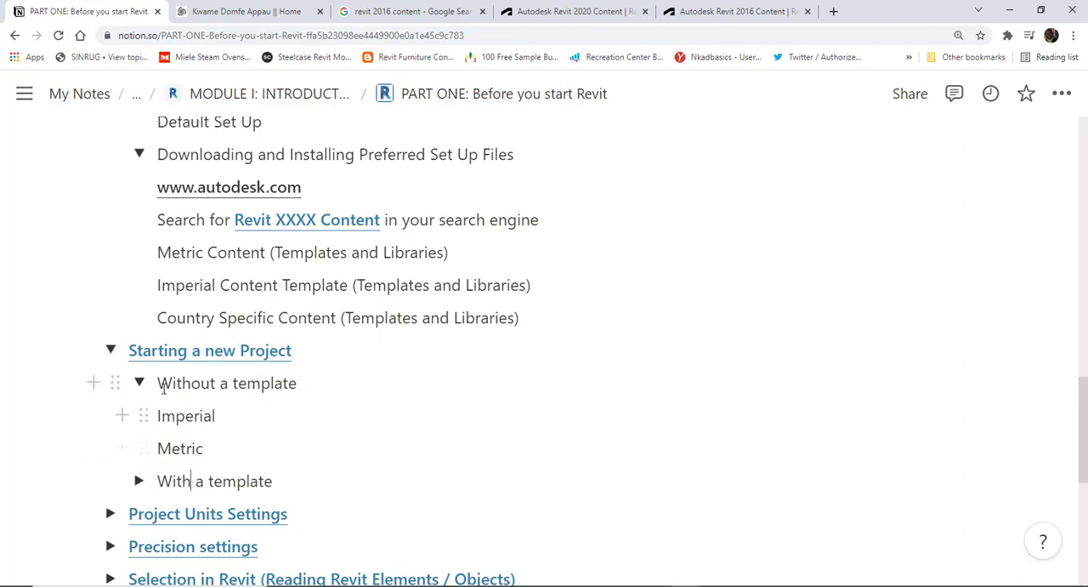
drag(161, 453, 214, 453)
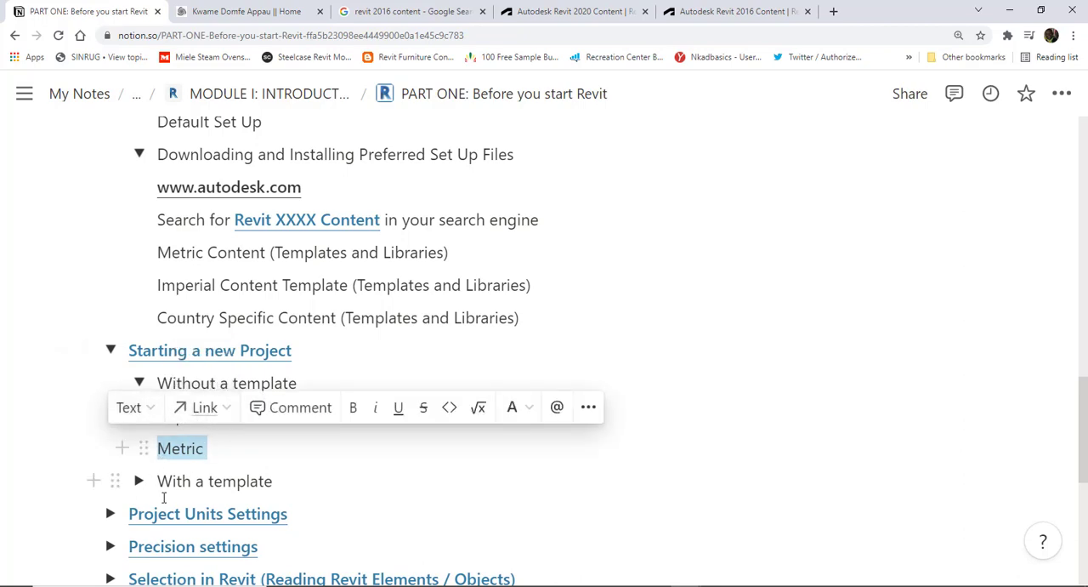
click(139, 482)
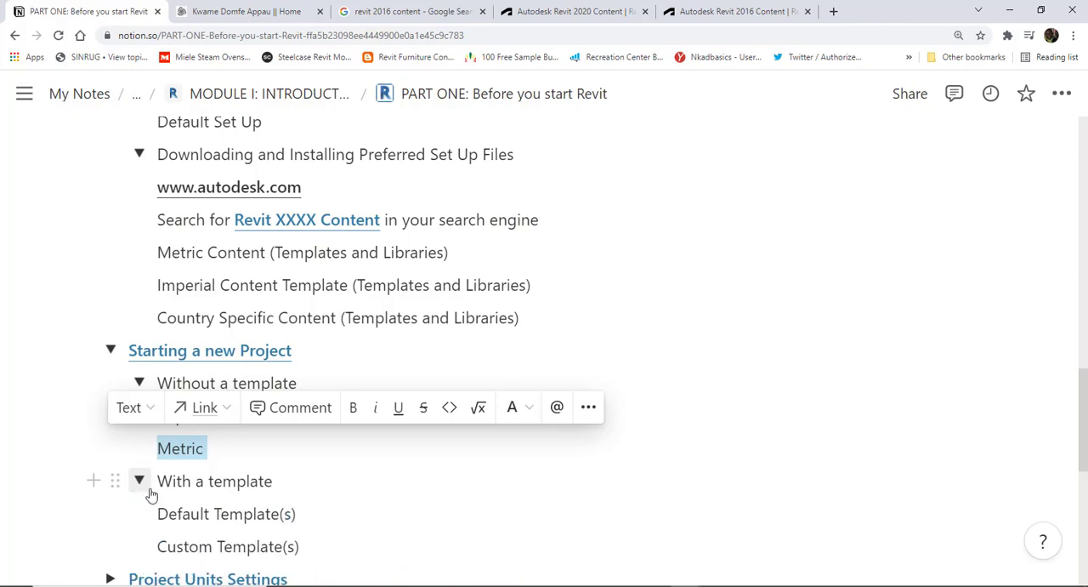
- Highlight the "Default Template(s)" and "Custom Template(s)" entries under "With a template" in the notes, then clear the highlight
scroll(149, 486, down, 3)
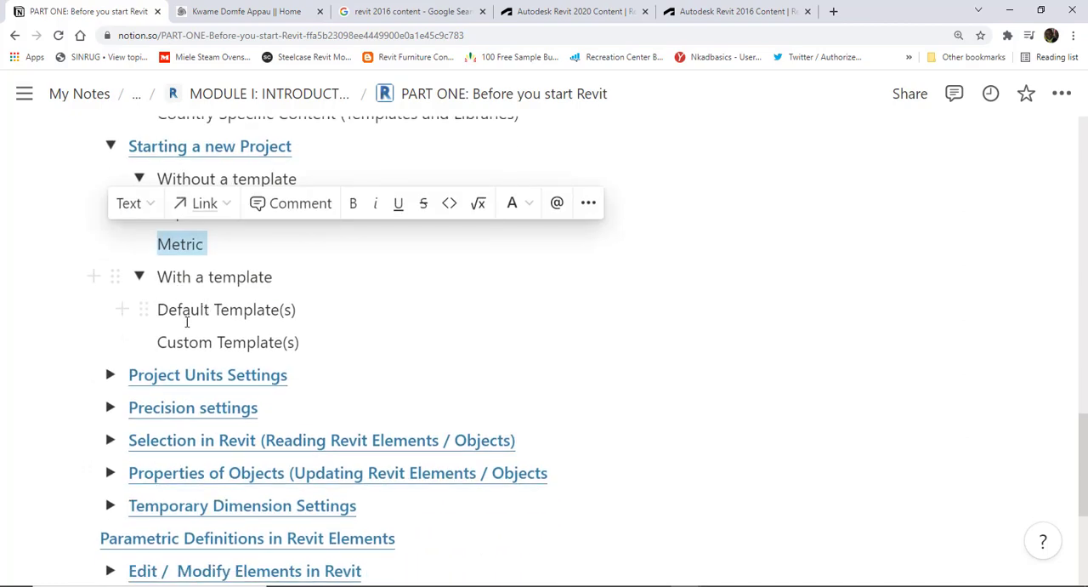
scroll(187, 321, up, 1)
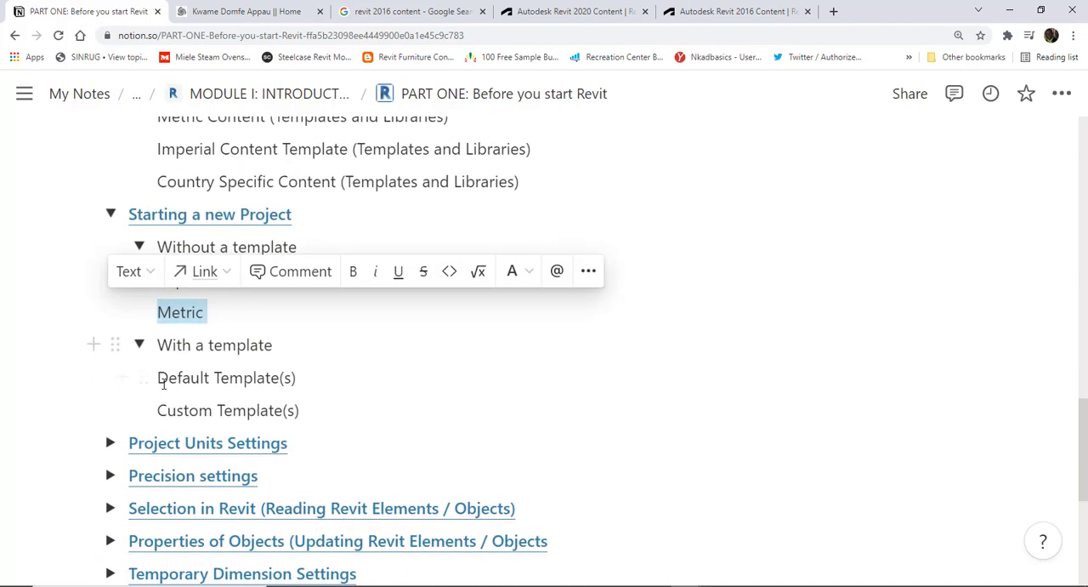
drag(161, 377, 315, 382)
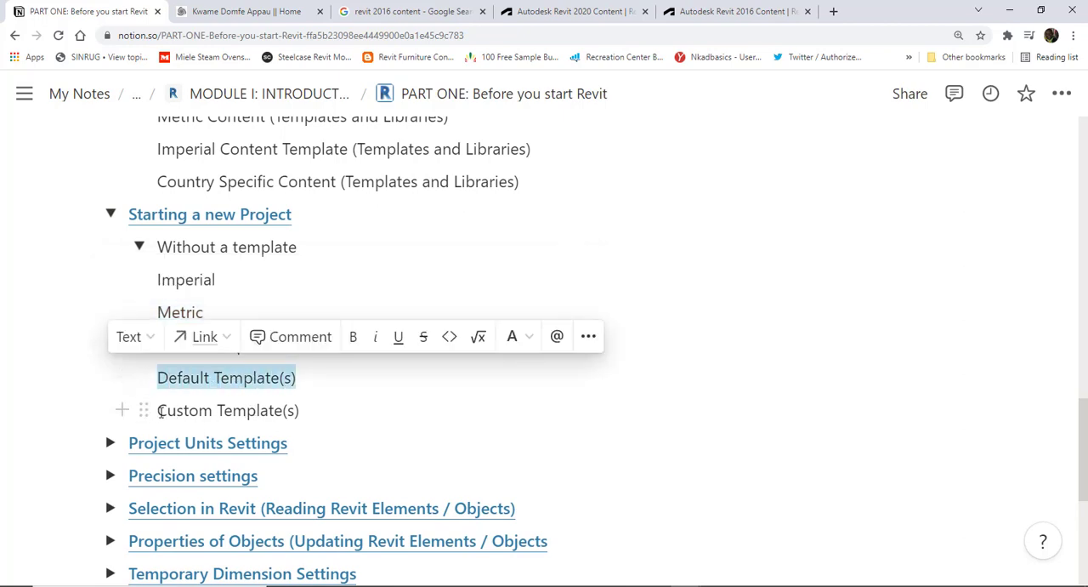
drag(161, 412, 312, 412)
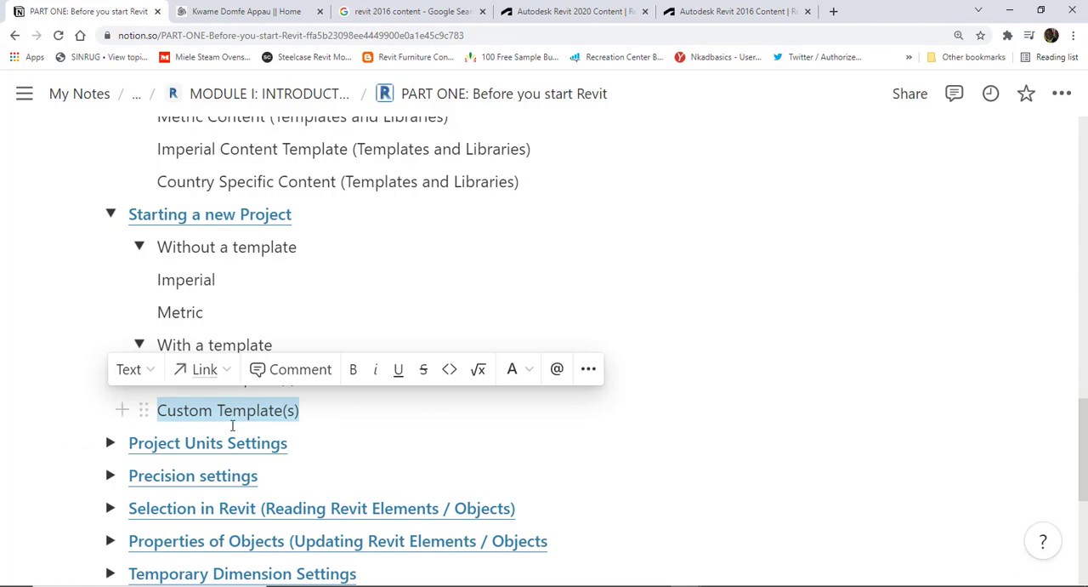
click(299, 415)
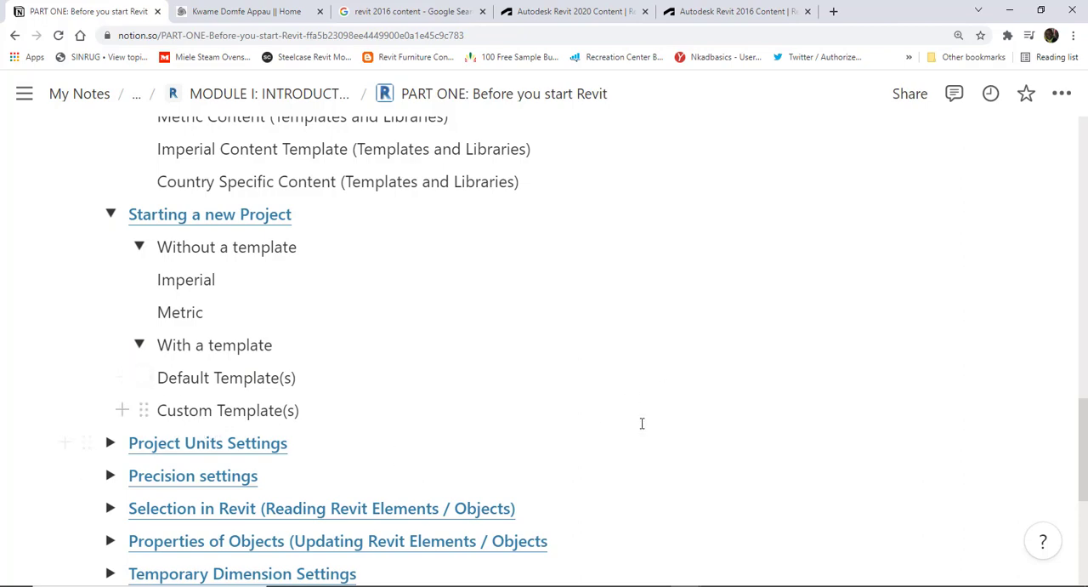
- Switch to Autodesk Revit 2020 and look through the recent models and families on its Home screen
mouse_move(686, 585)
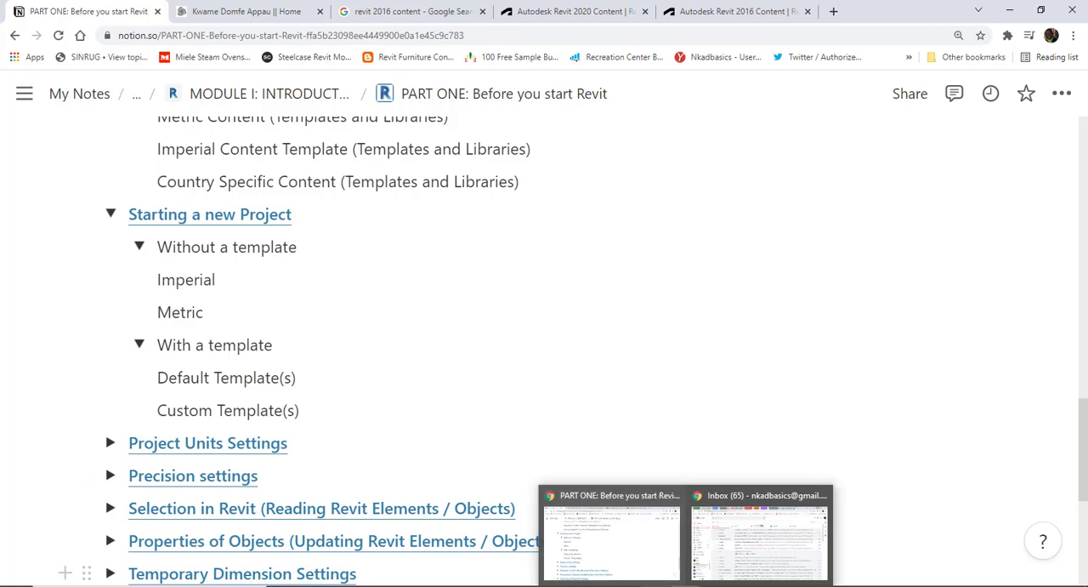
click(717, 585)
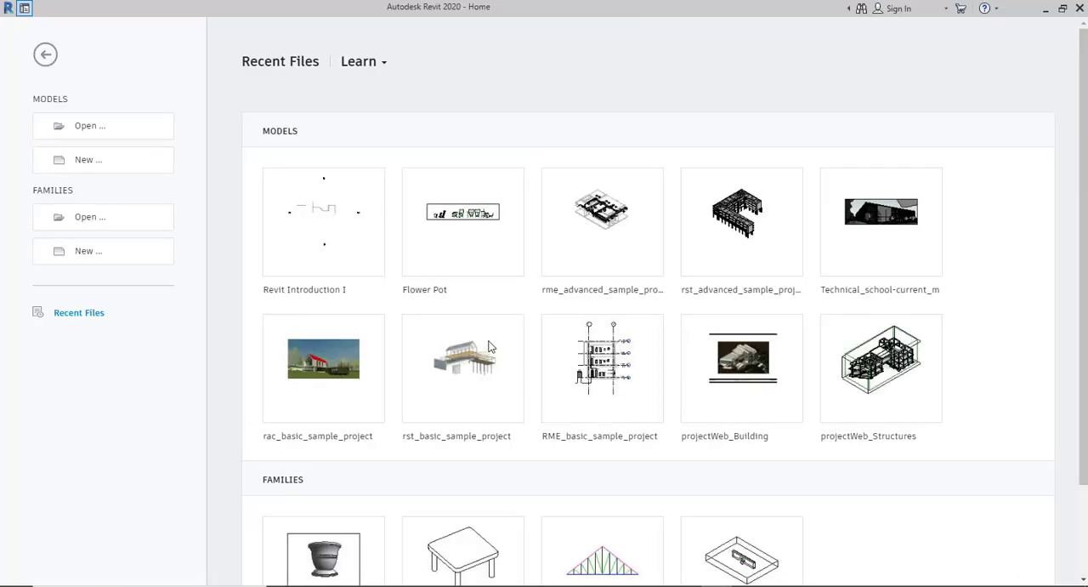
scroll(512, 356, down, 3)
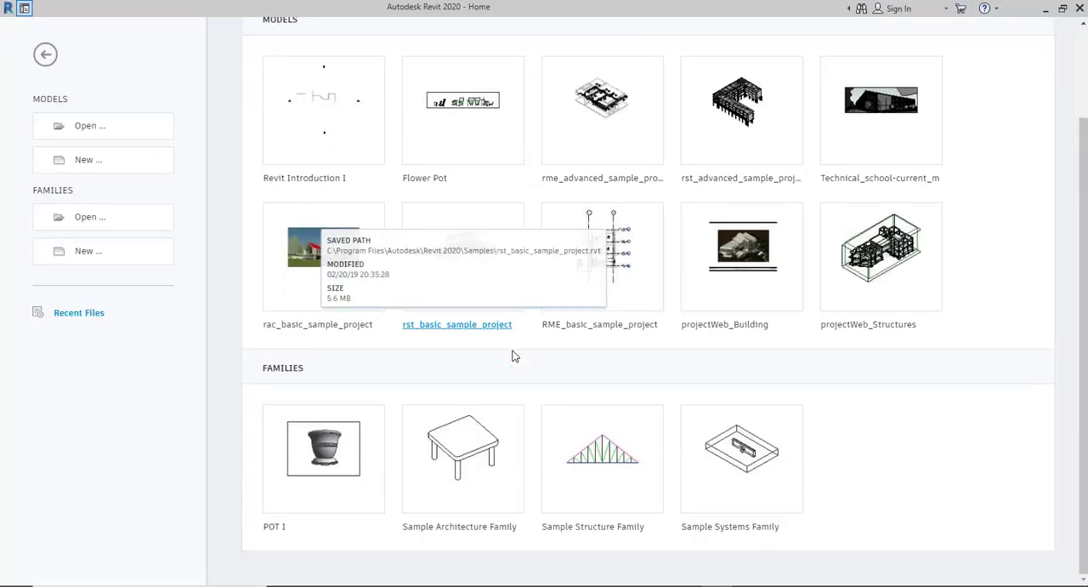
scroll(512, 354, up, 3)
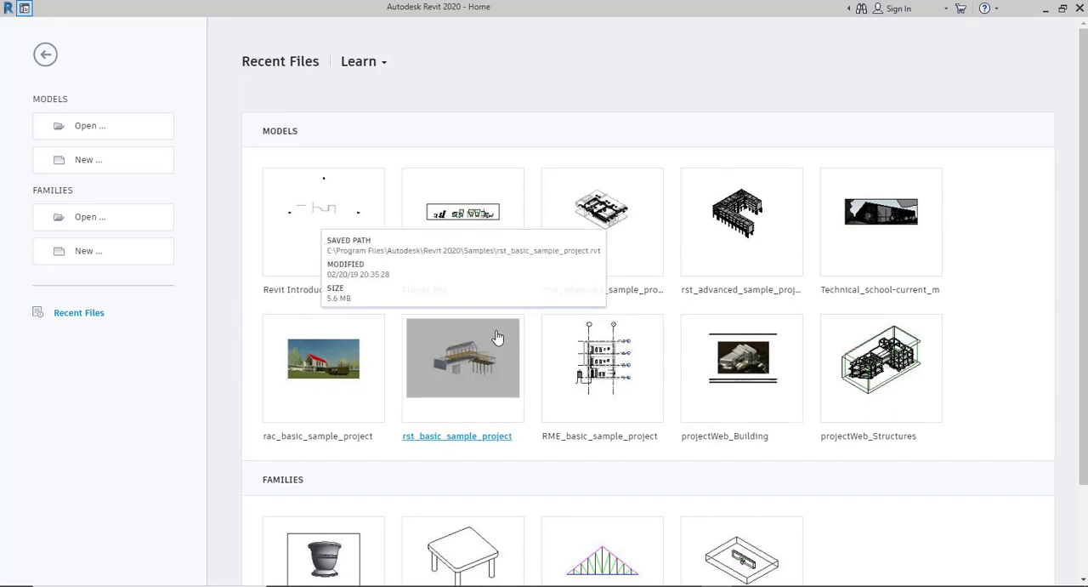
- Create a new project with the template file set to <None> and Metric as the system of measurement
click(86, 161)
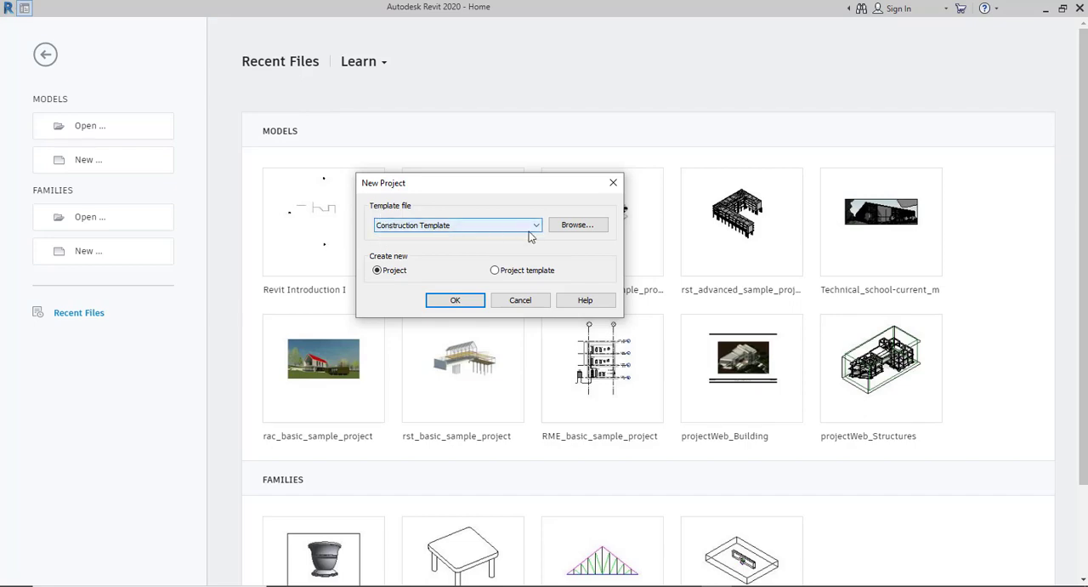
click(474, 227)
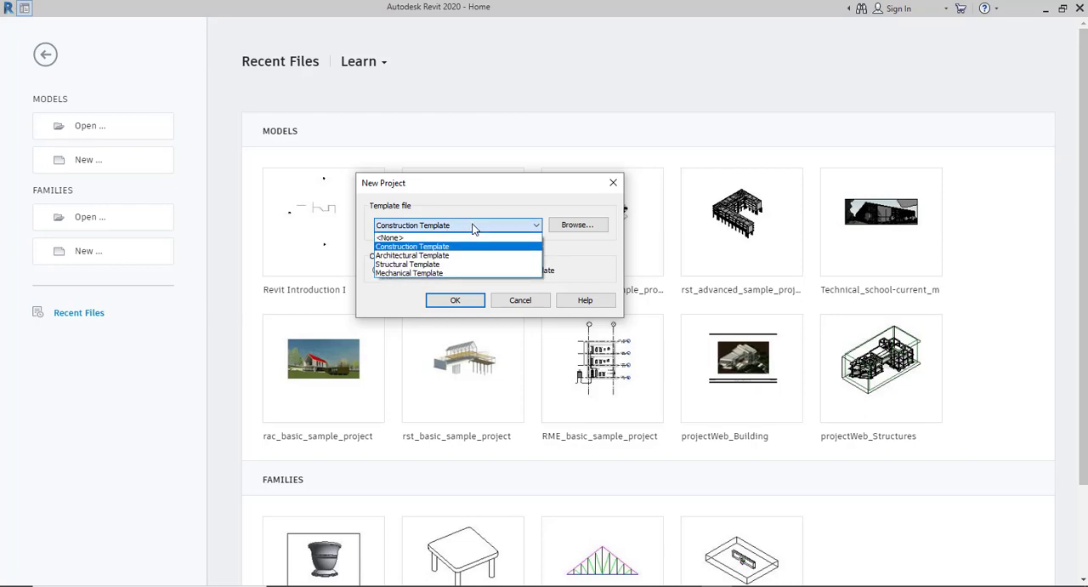
click(395, 239)
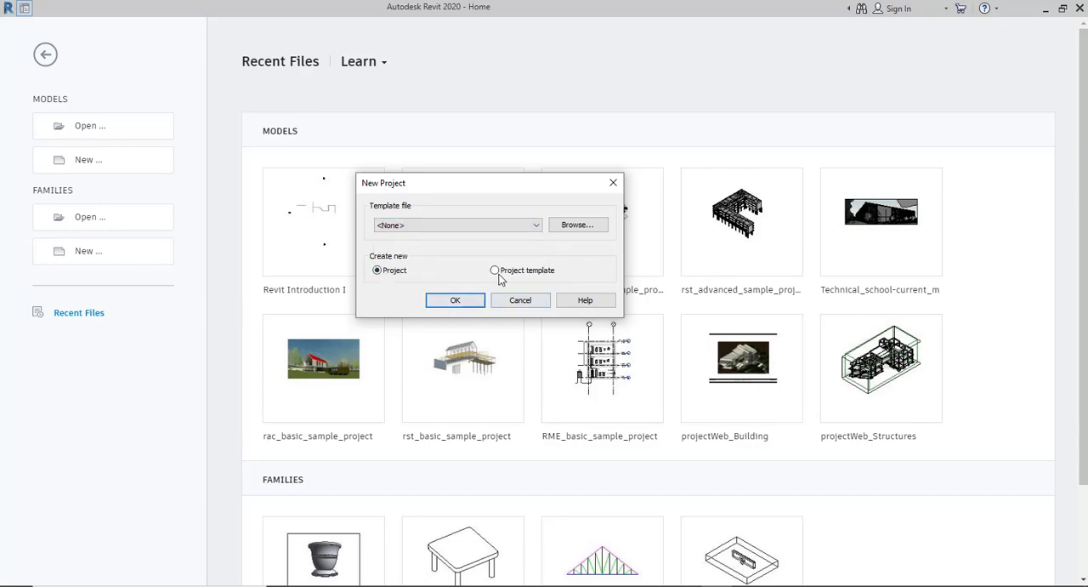
click(456, 299)
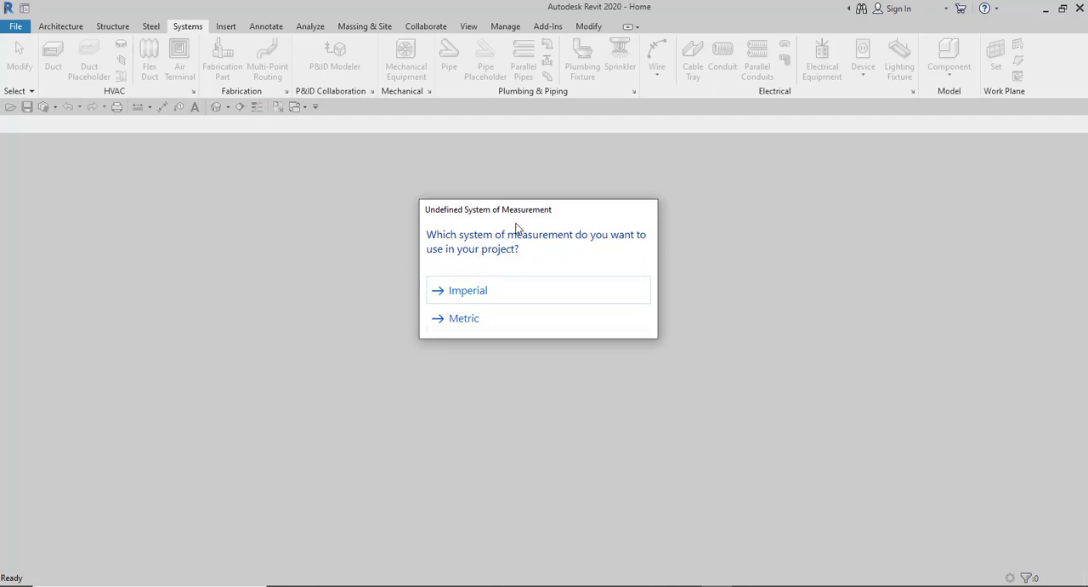
click(461, 320)
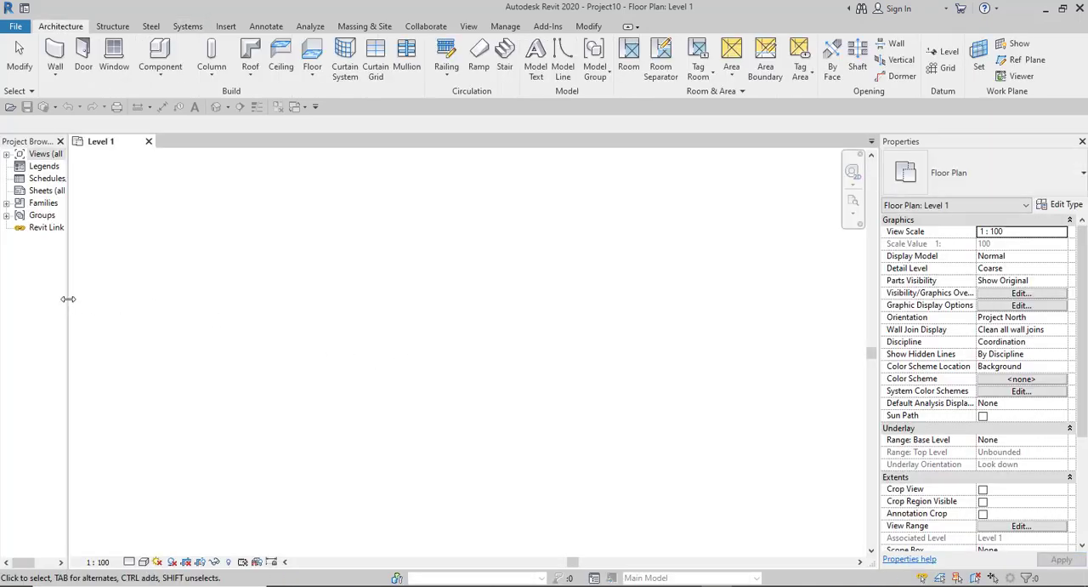
- Widen the Project Browser, then close it along with the Properties palette and the navigation bar
drag(68, 299, 172, 310)
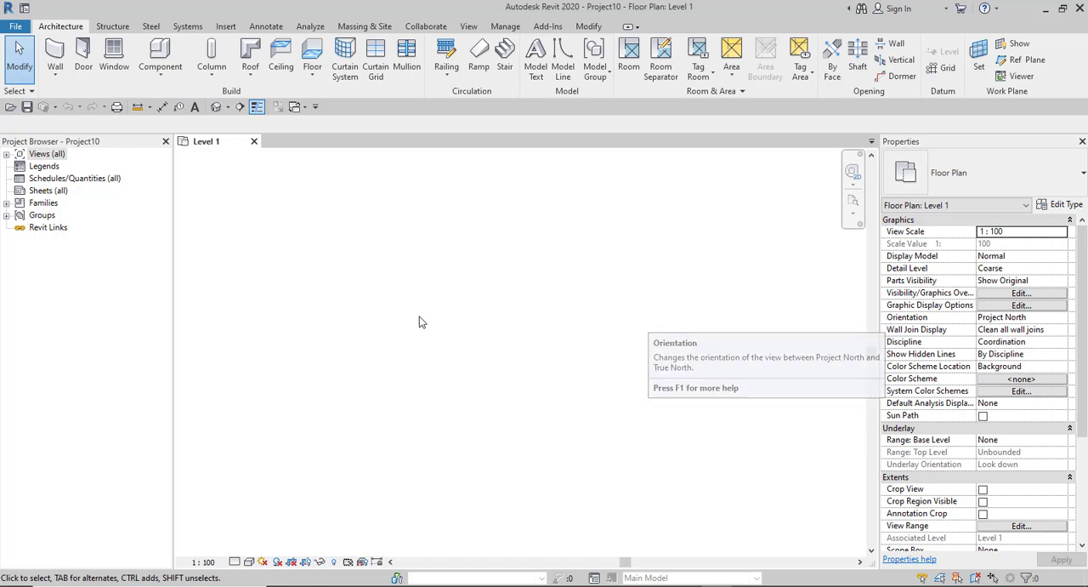
click(166, 142)
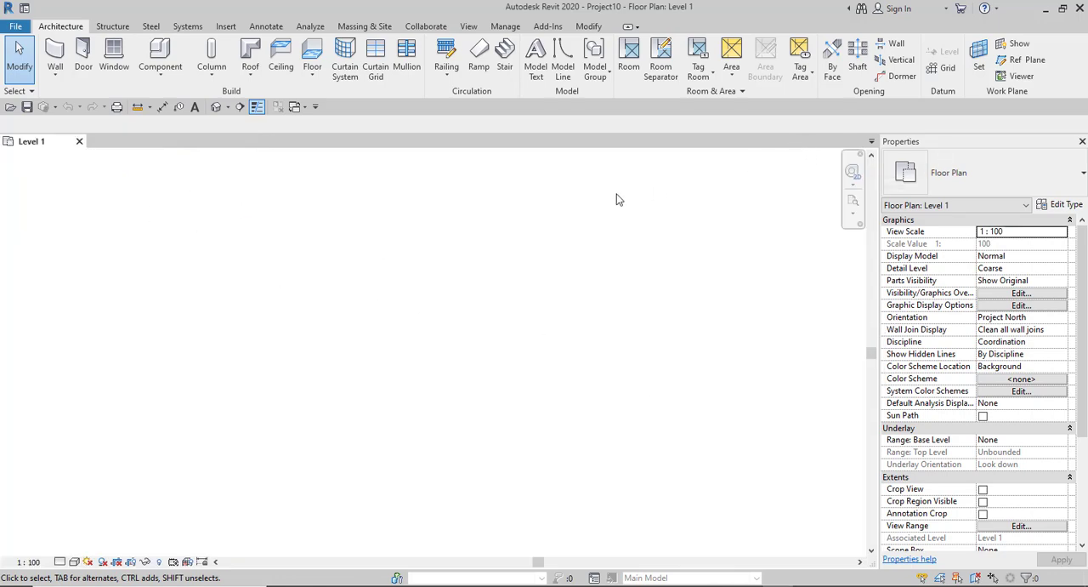
click(1083, 141)
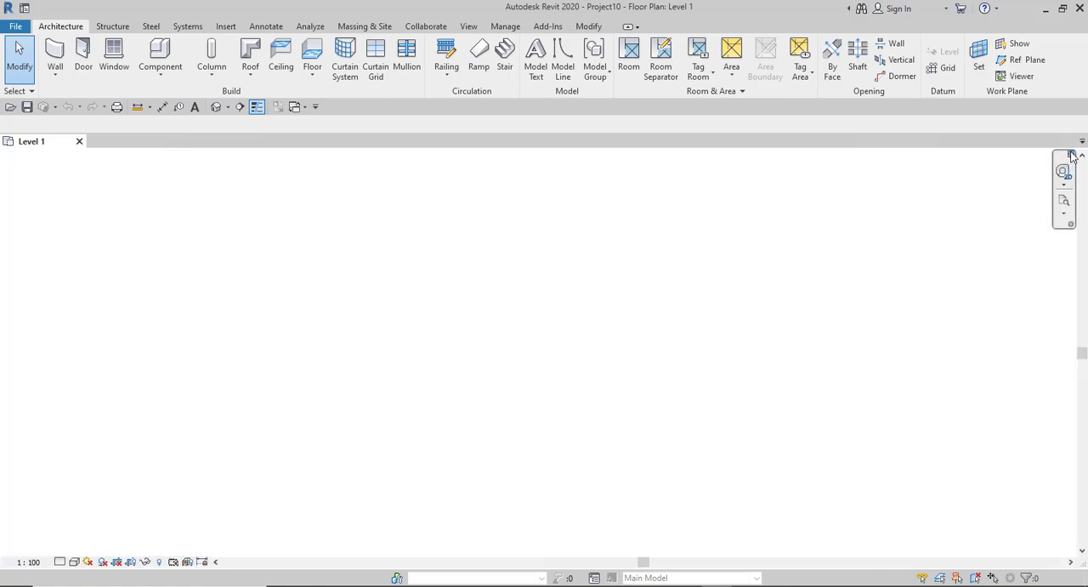
click(1071, 155)
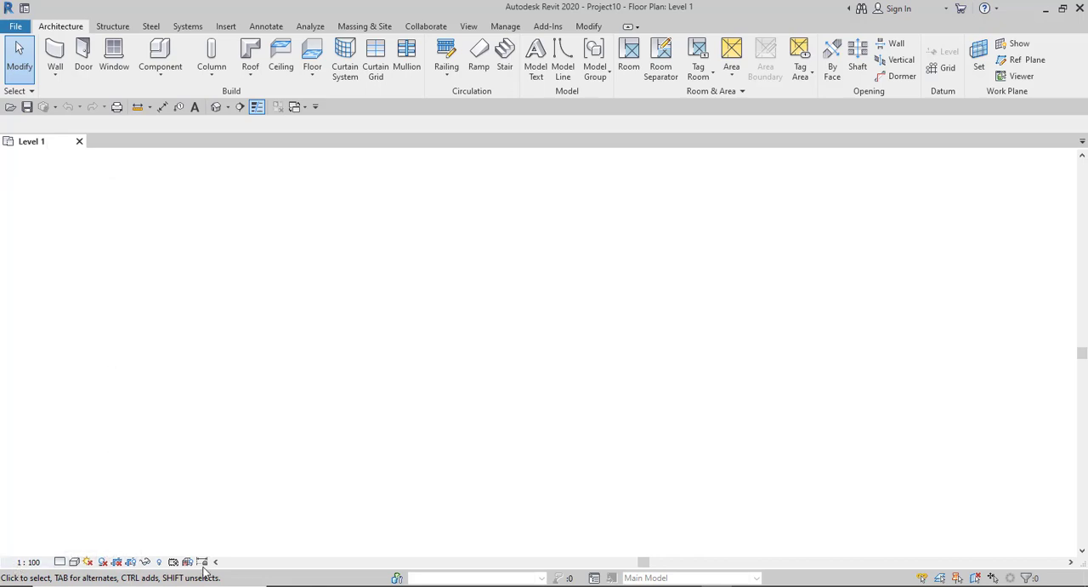
- Examine the available view scales, detail levels and visual styles for the Level 1 view without changing any
click(30, 561)
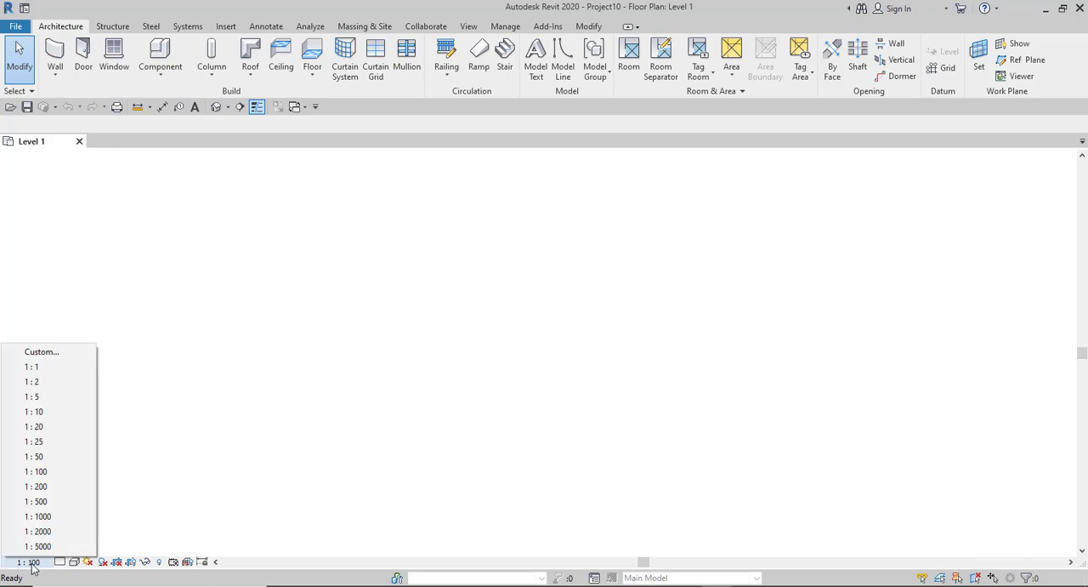
click(63, 563)
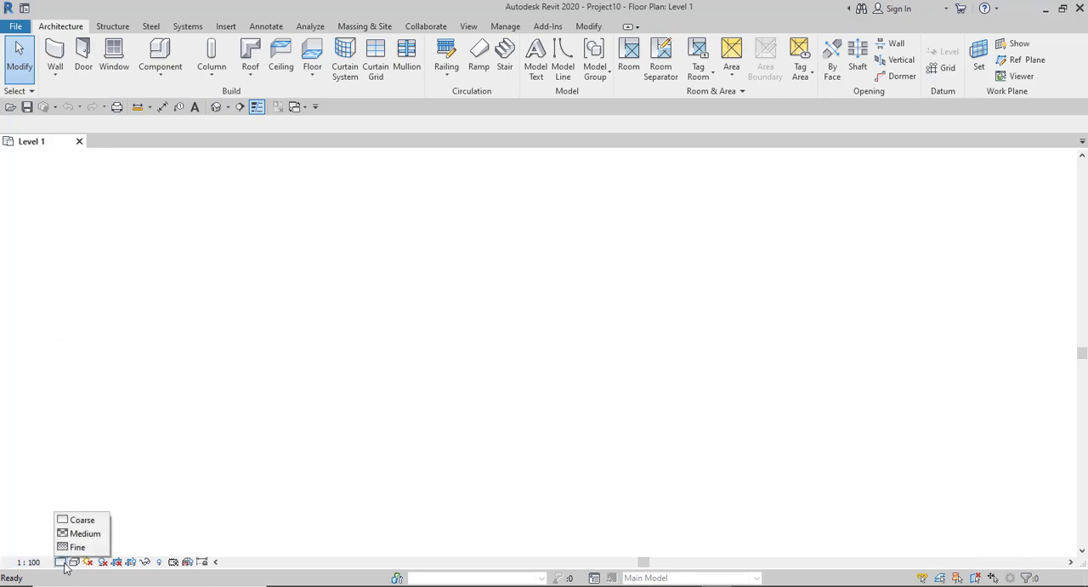
click(75, 564)
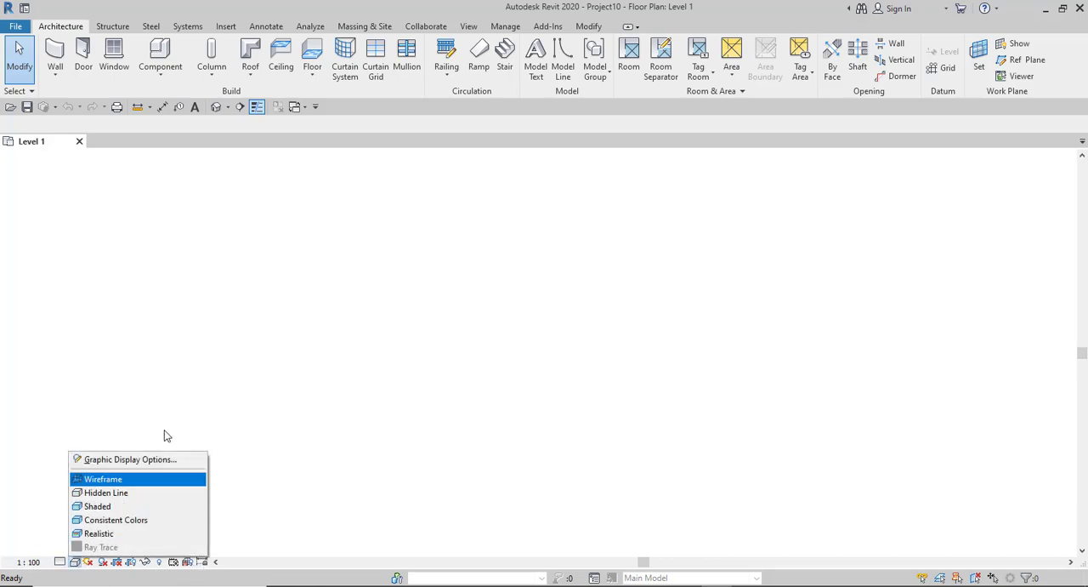
click(275, 384)
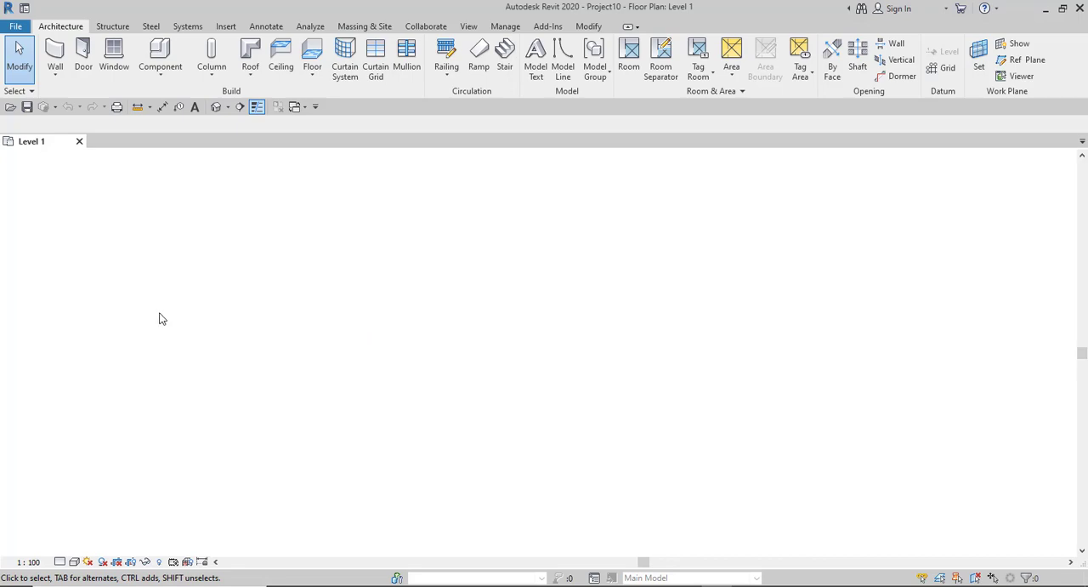
- Show the Project Browser again through the user interface settings and adjust its width to fit its entries
click(469, 27)
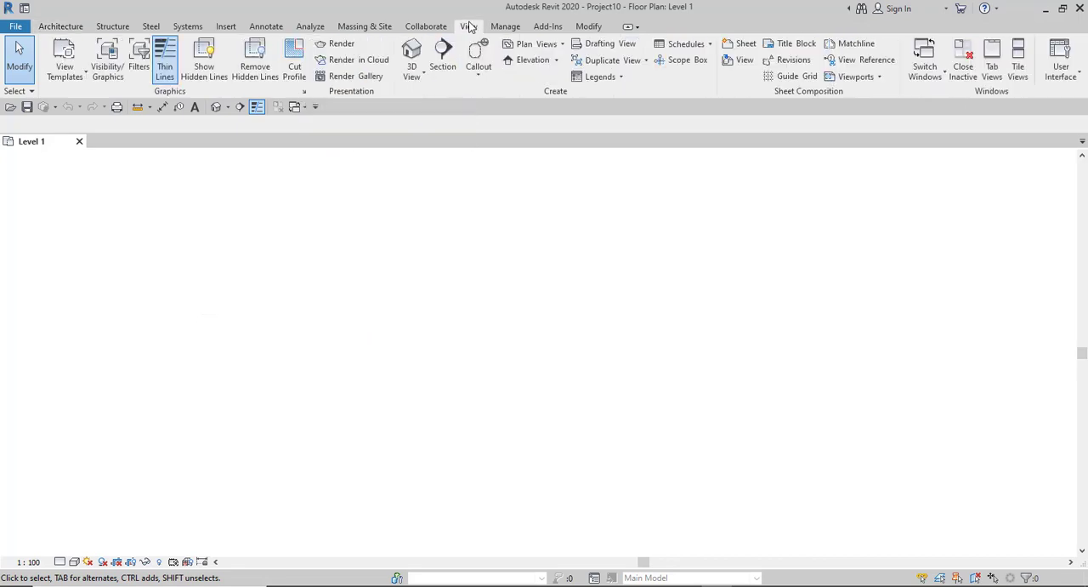
click(1060, 70)
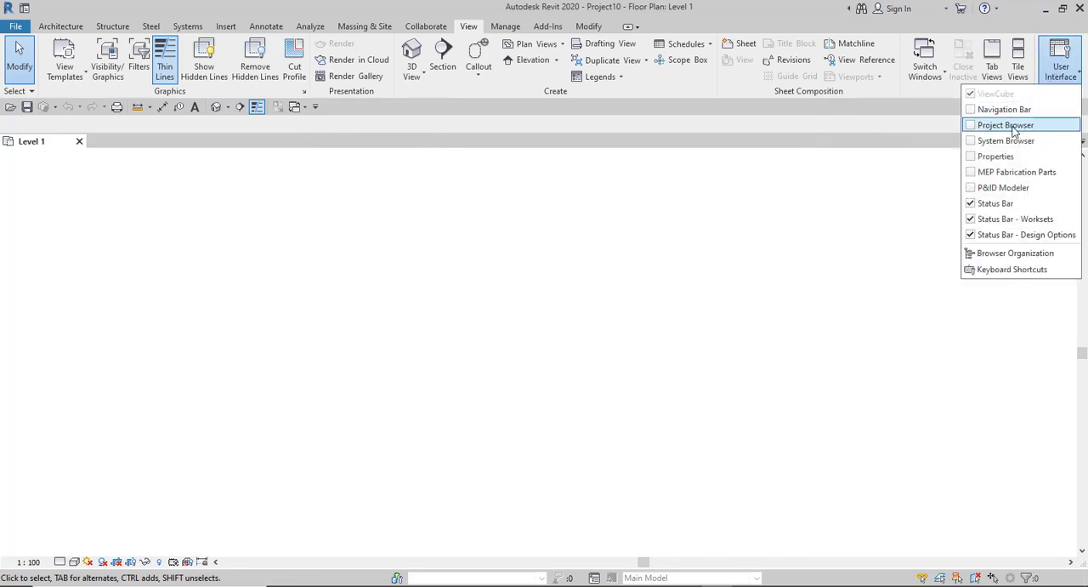
click(975, 126)
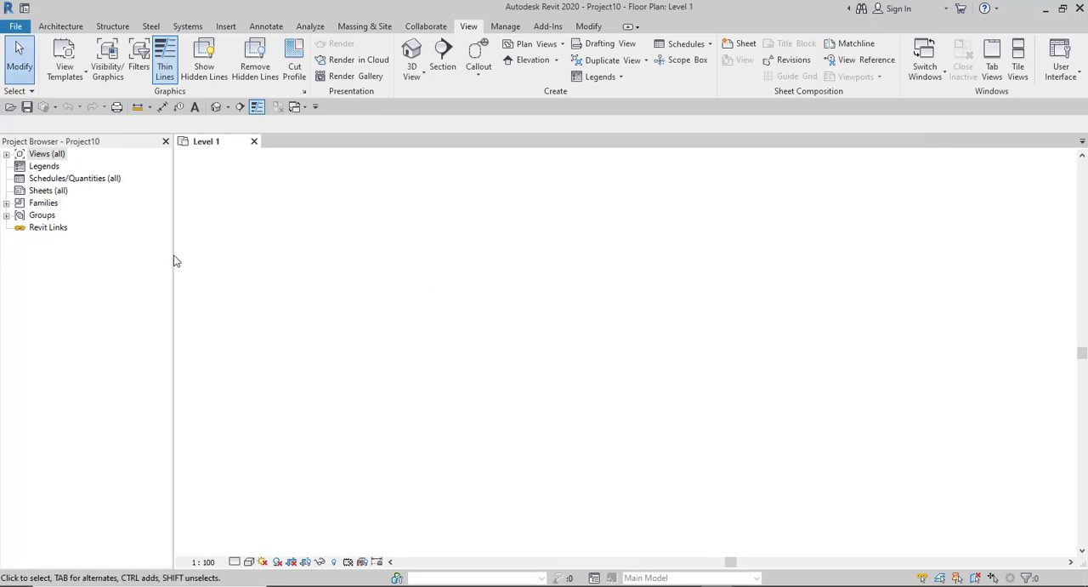
drag(174, 251, 211, 252)
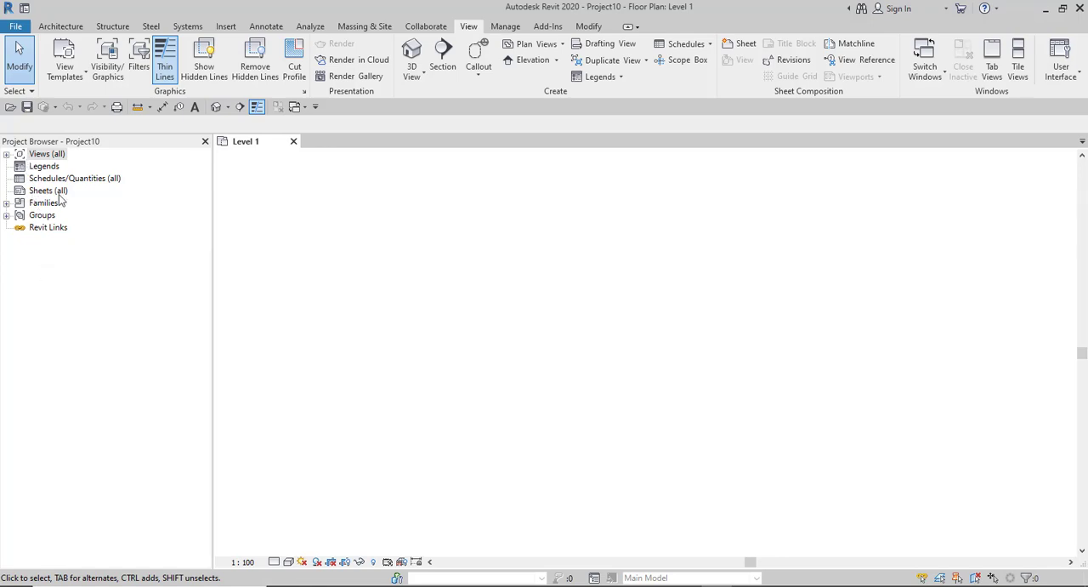
drag(213, 244, 168, 247)
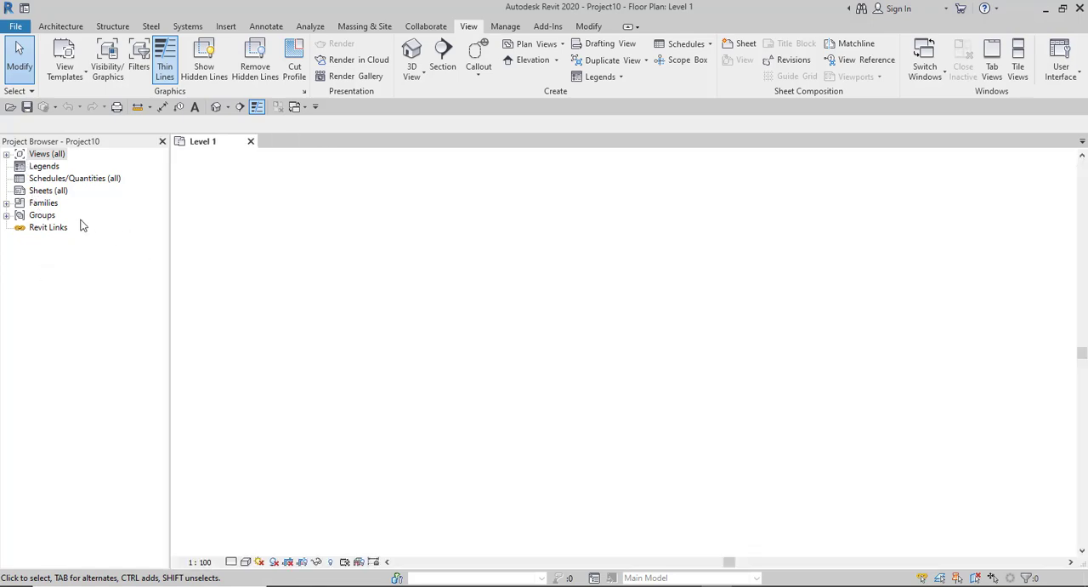
- Go through the Project Browser categories one by one, from Views (all) down to Revit Links
click(36, 156)
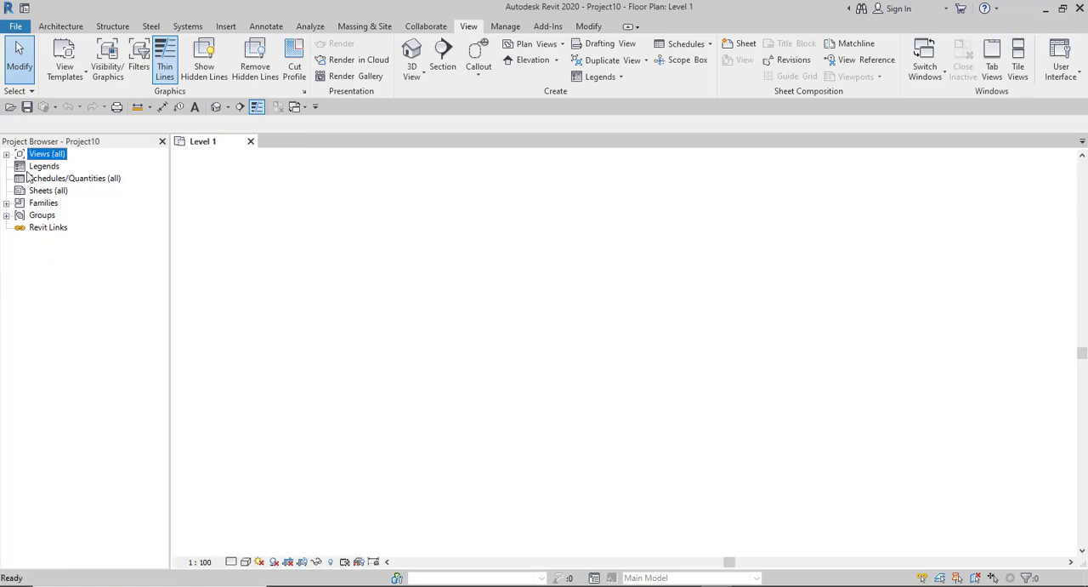
click(32, 166)
click(28, 179)
click(28, 192)
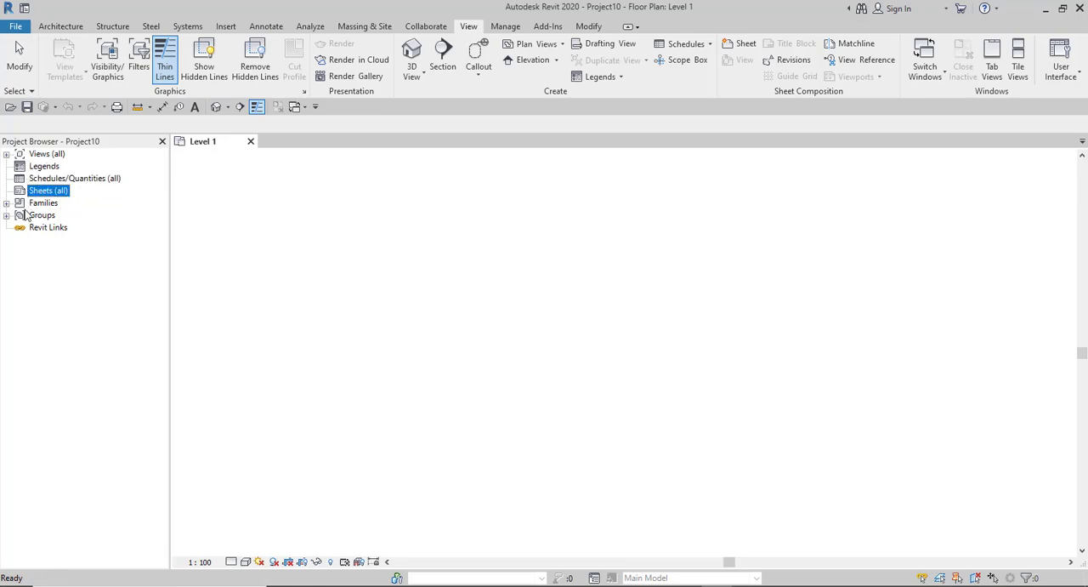
click(28, 204)
click(29, 216)
click(28, 229)
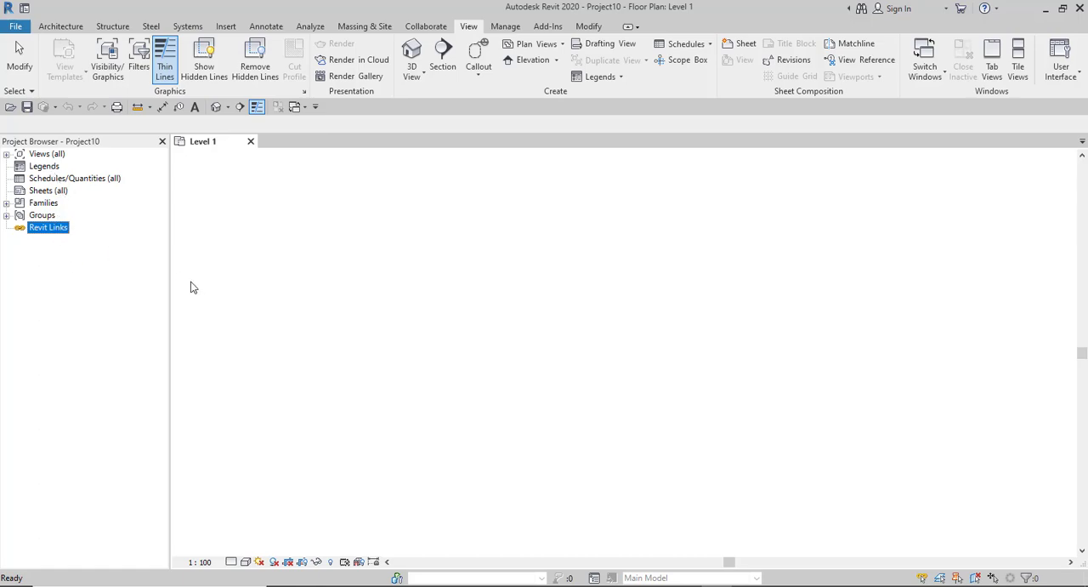
- Show the Properties palette again through the user interface settings
right_click(822, 298)
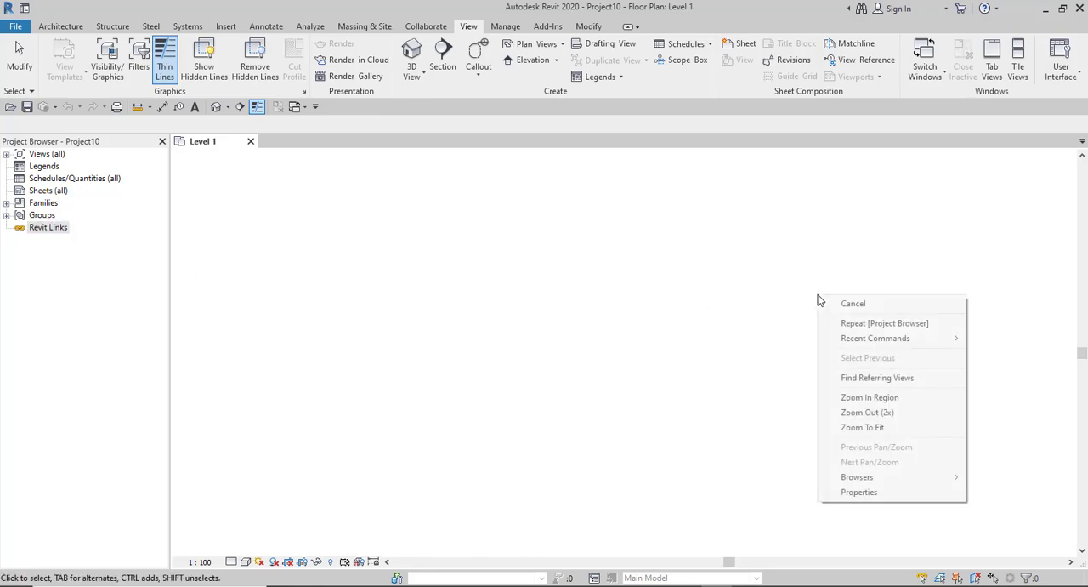
click(685, 299)
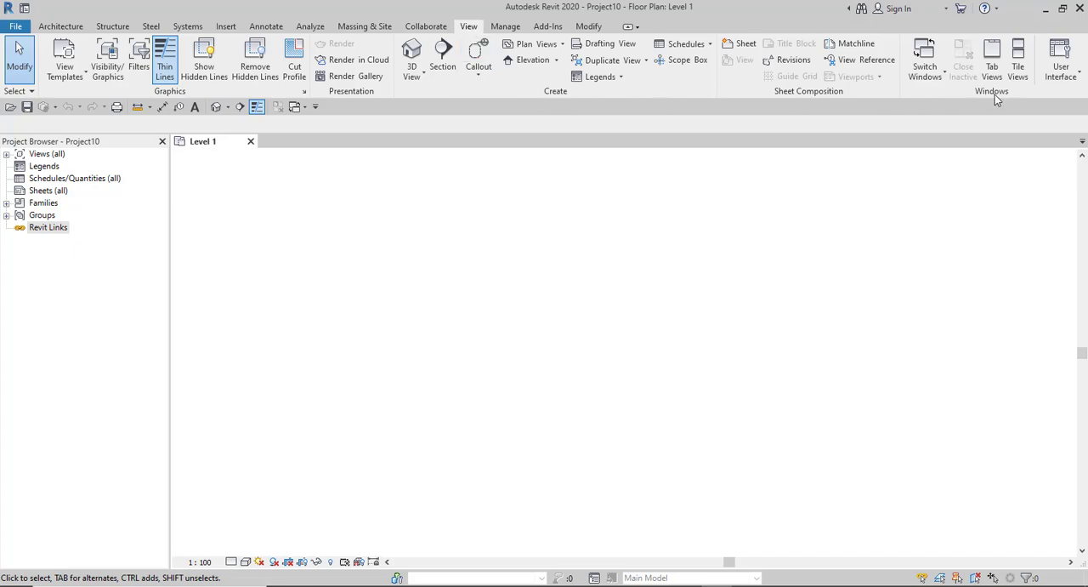
click(1060, 70)
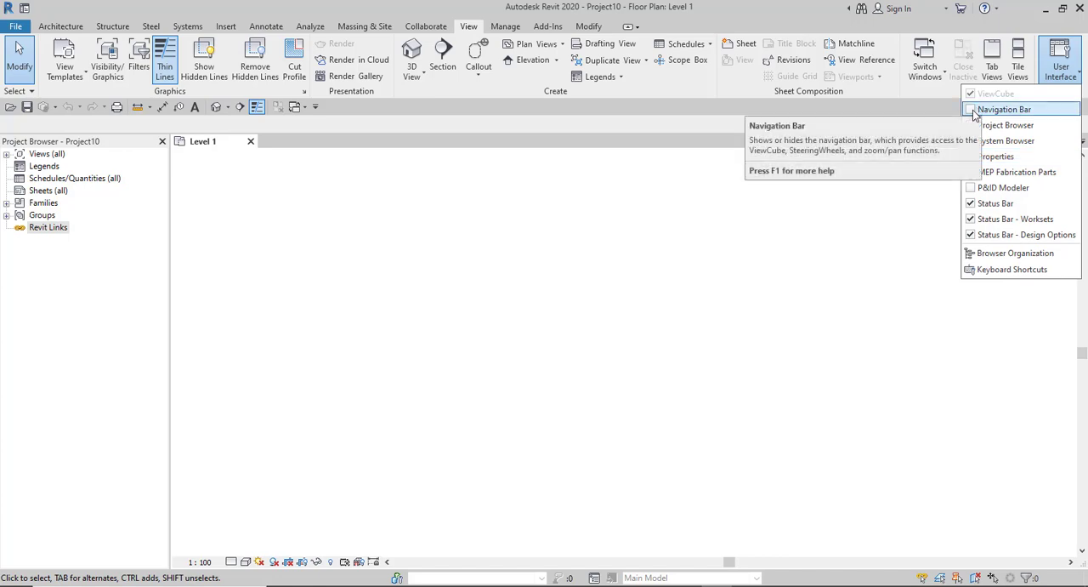
click(973, 158)
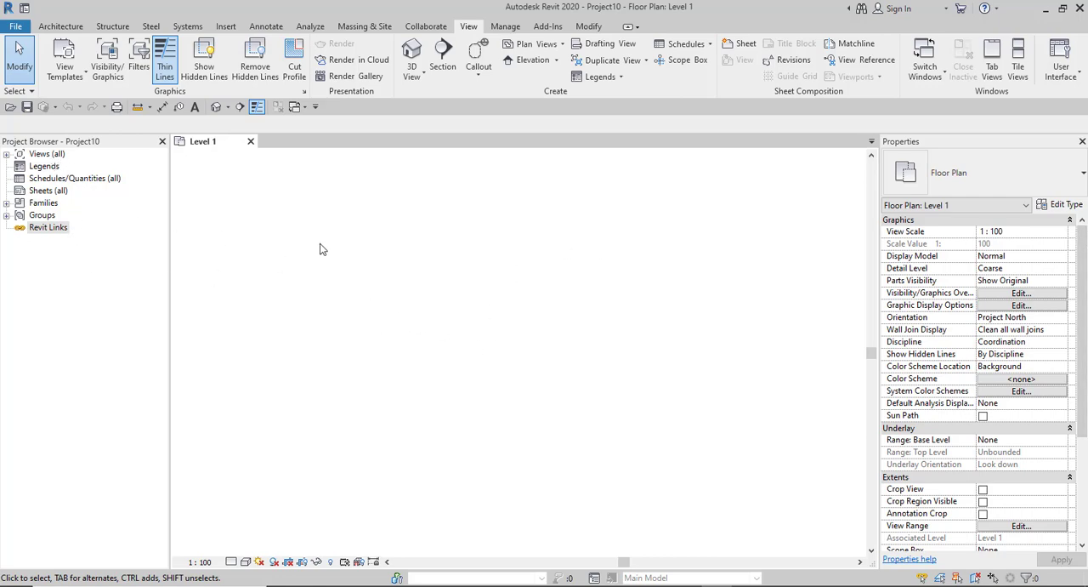
- Look over the context menu of the empty drawing area, including its Browsers and Properties entries, and dismiss it
right_click(394, 237)
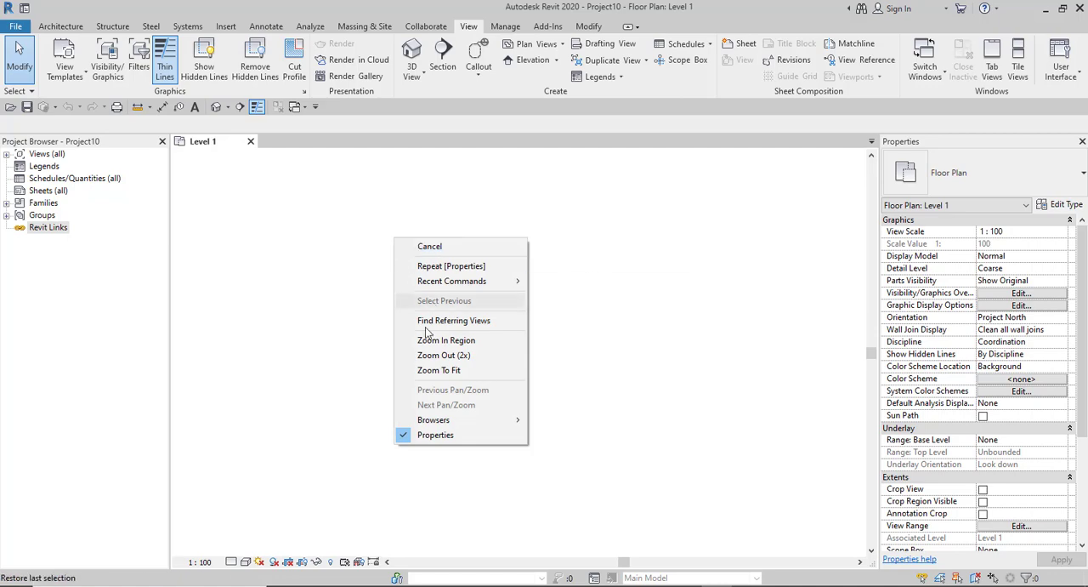
click(466, 247)
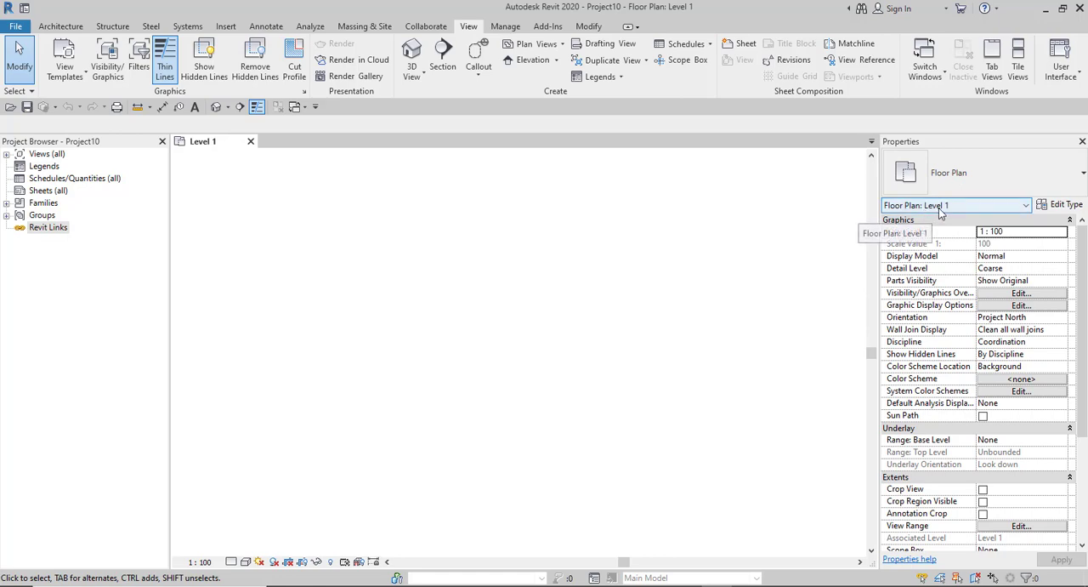
- Collapse the Graphics, Underlay, Extents, Identity Data and Phasing groups in the Level 1 floor plan's properties
click(1064, 222)
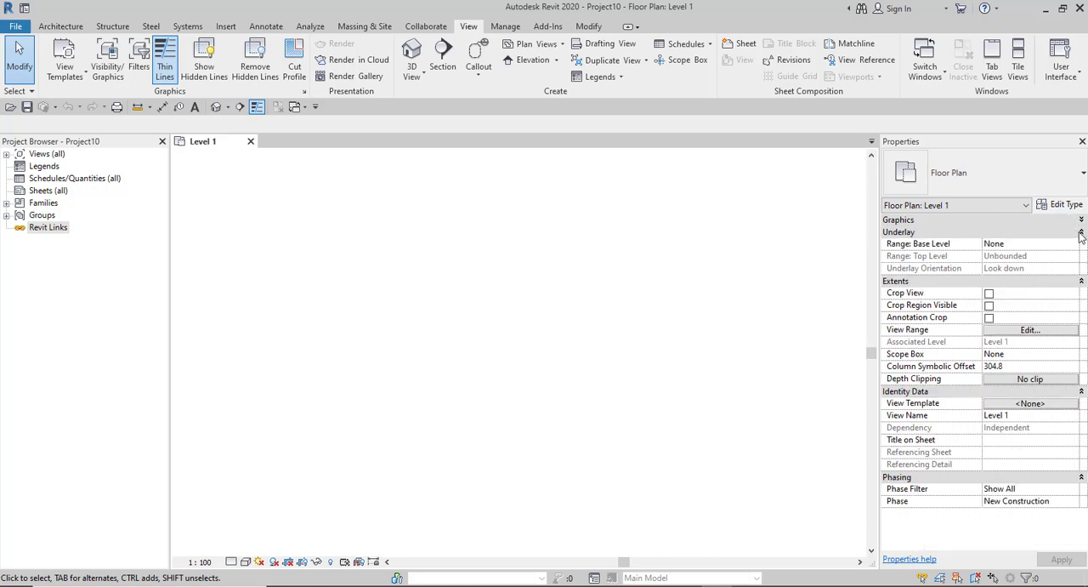
click(1082, 232)
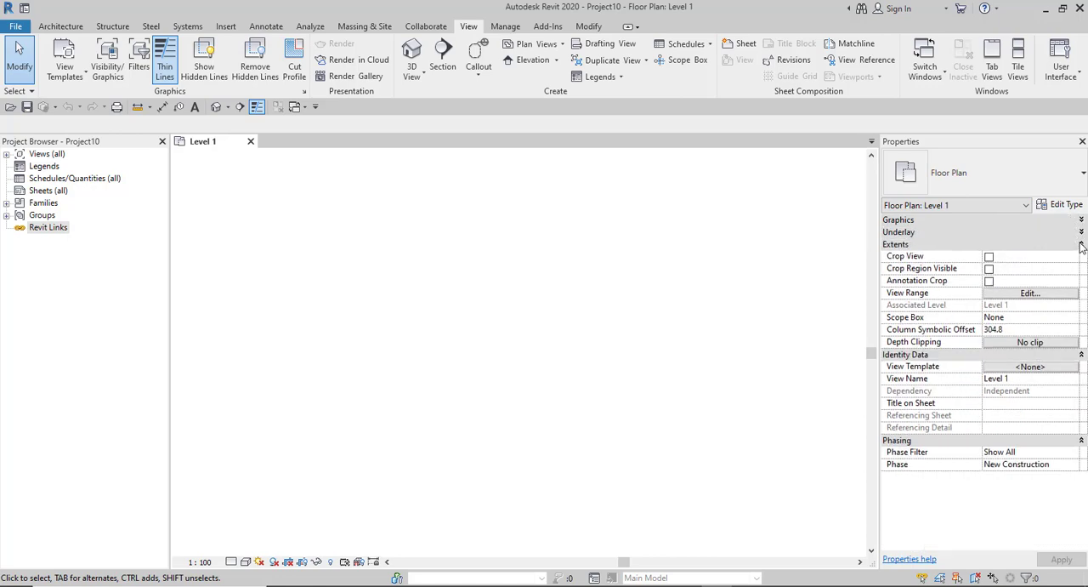
click(1082, 244)
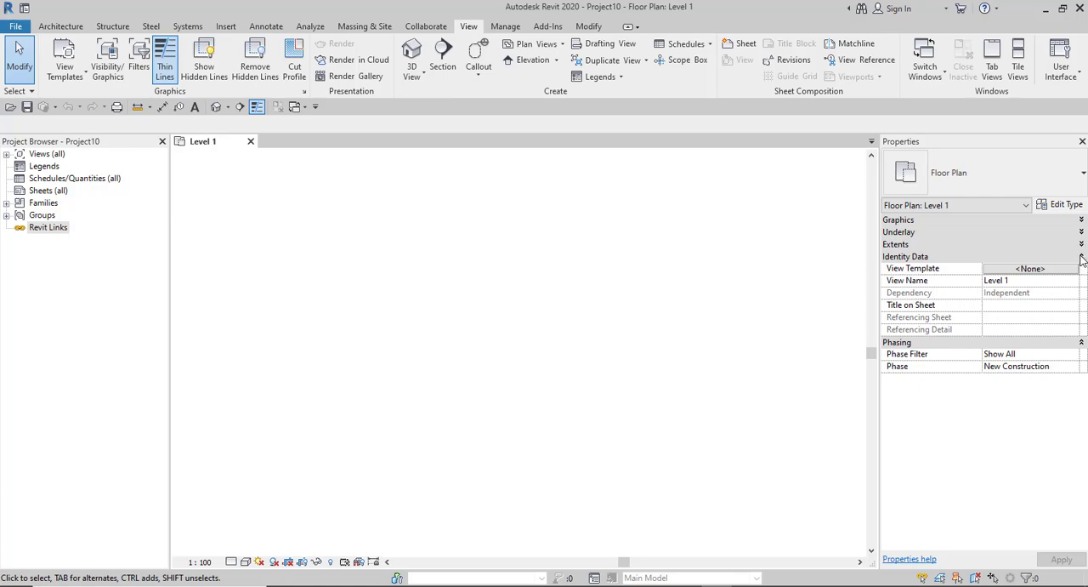
click(1082, 257)
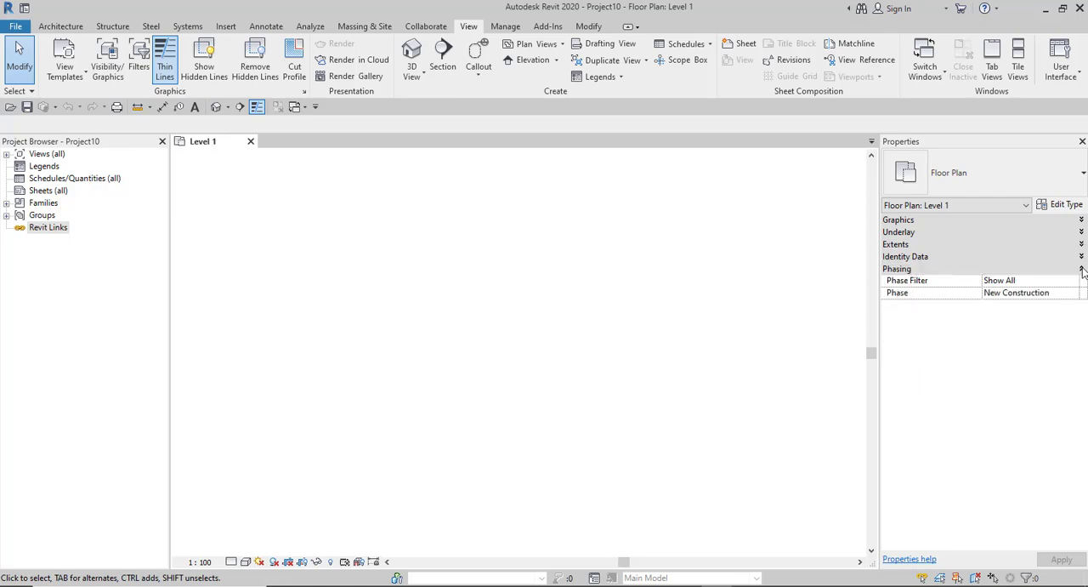
click(1082, 269)
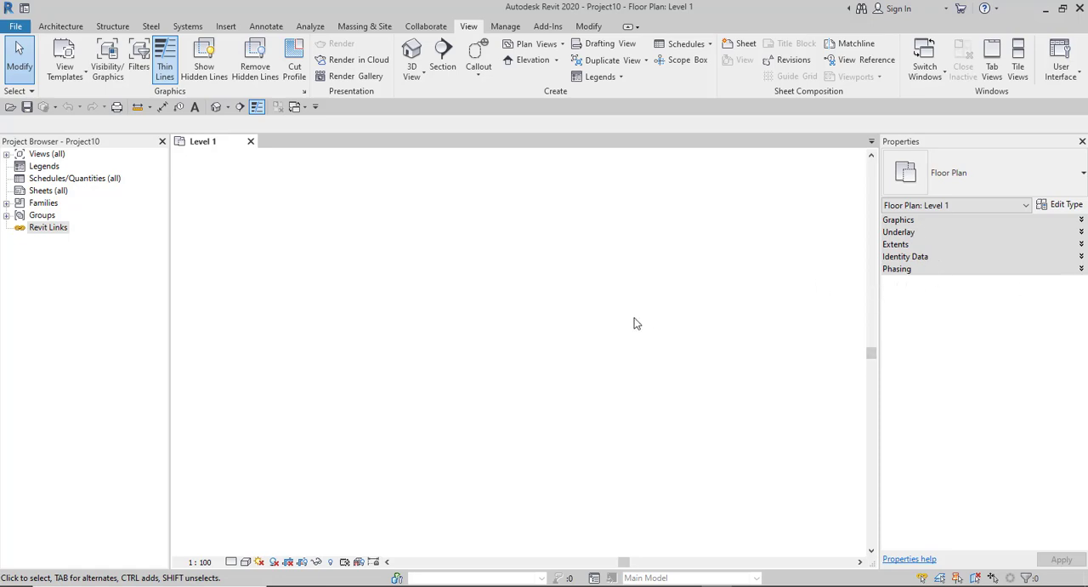
- Expand the Identity Data and Extents groups and turn on Crop View and Crop Region Visible for the Level 1 floor plan
click(1081, 256)
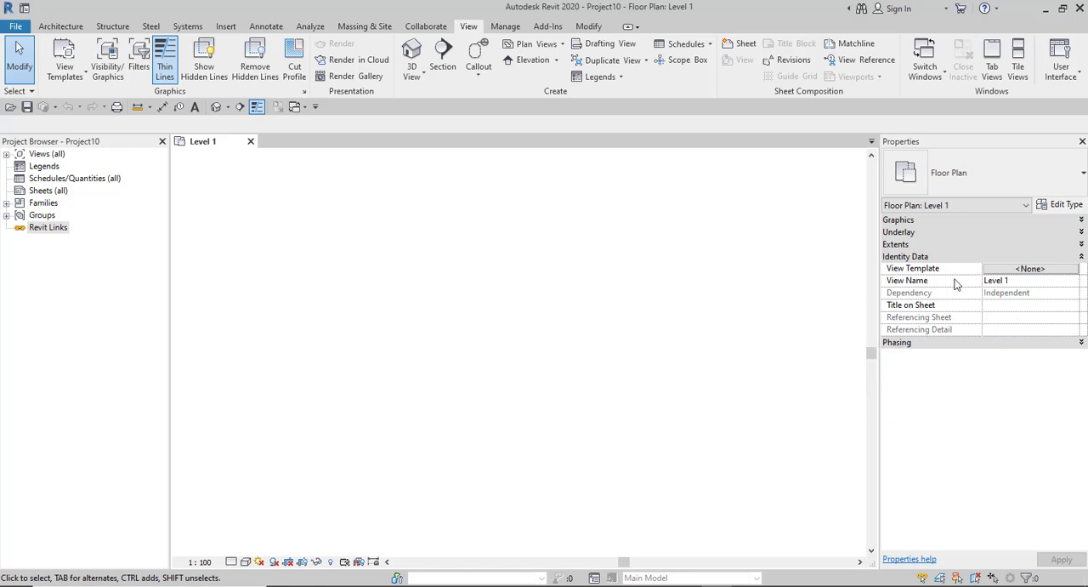
click(937, 242)
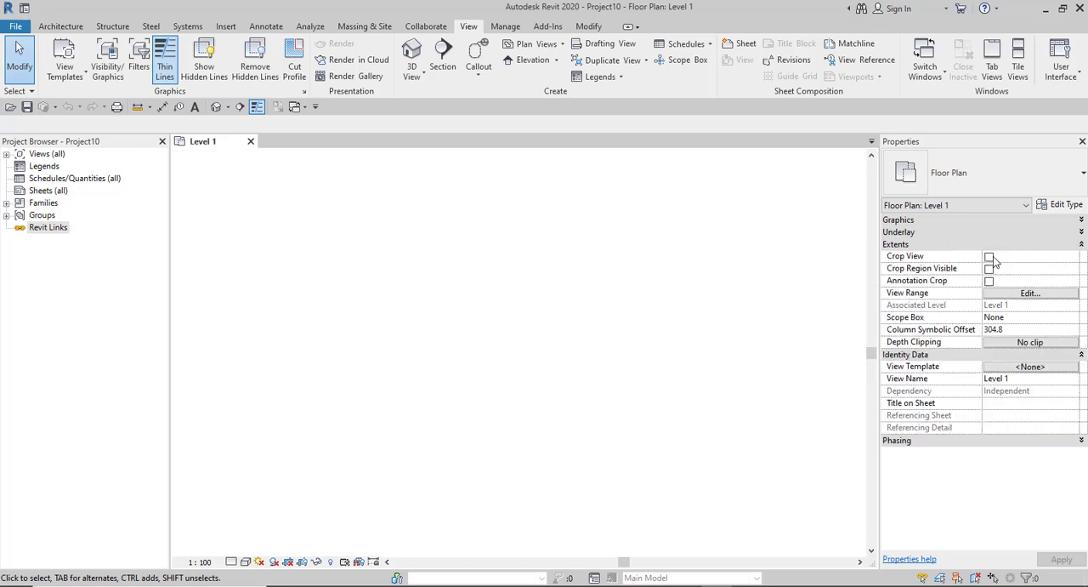
click(989, 268)
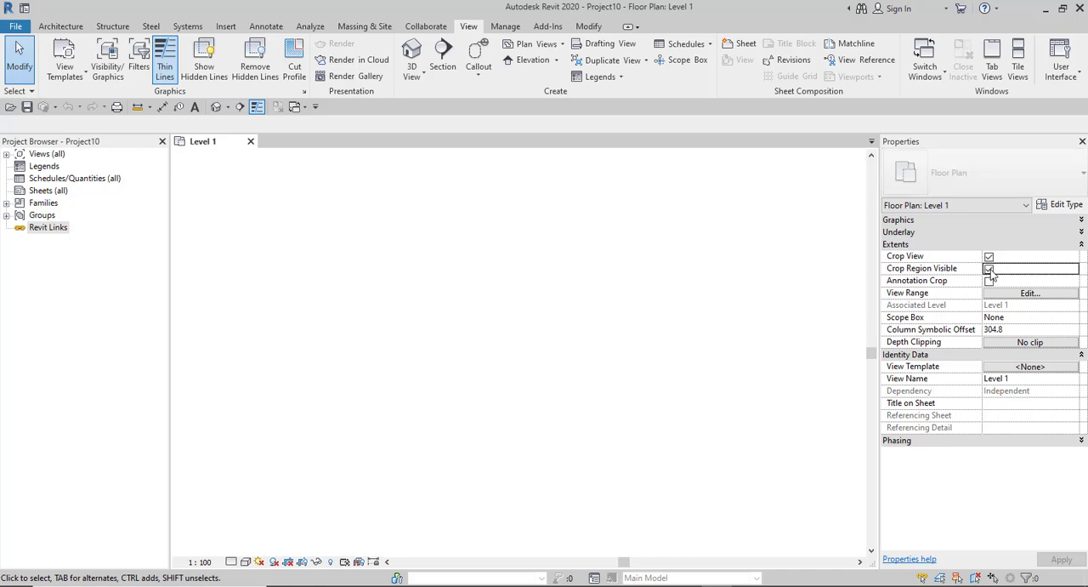
scroll(460, 322, down, 7)
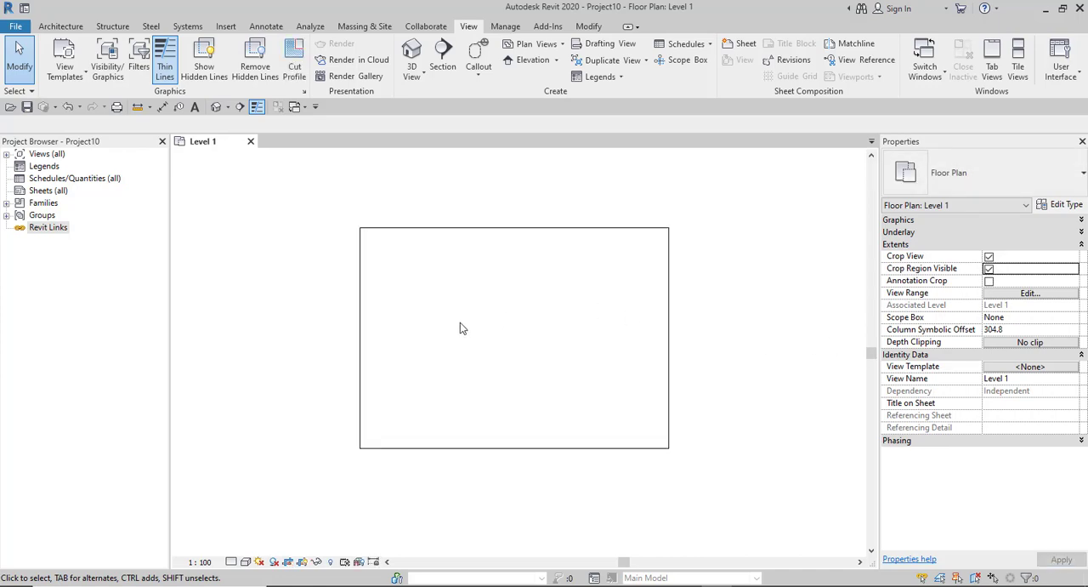
scroll(478, 312, up, 3)
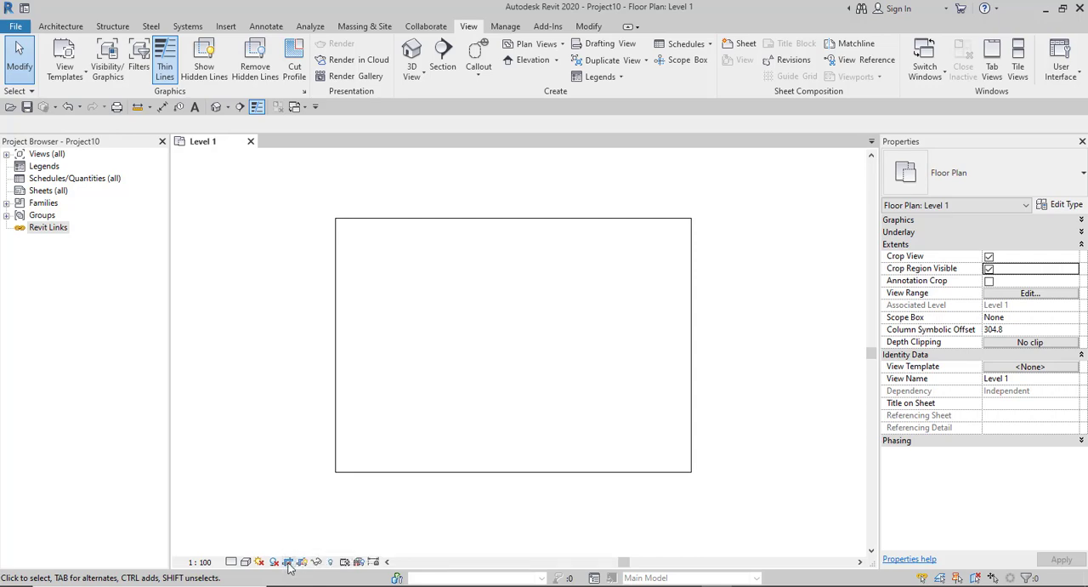
- Turn on Annotation Crop, select the crop region, and toggle the annotation crop to compare its boundary, leaving it off
click(990, 281)
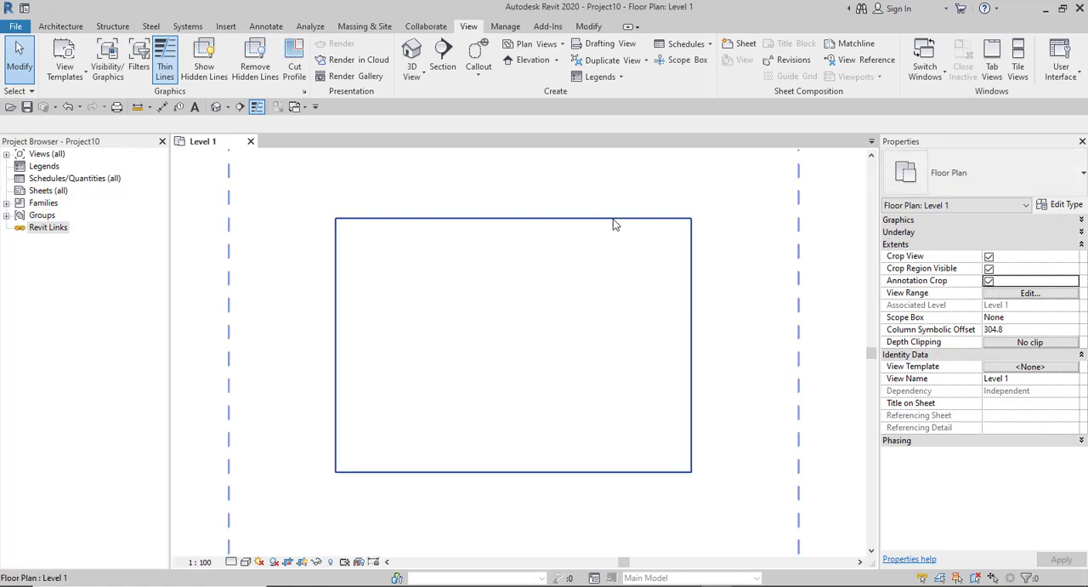
click(599, 271)
scroll(689, 286, down, 2)
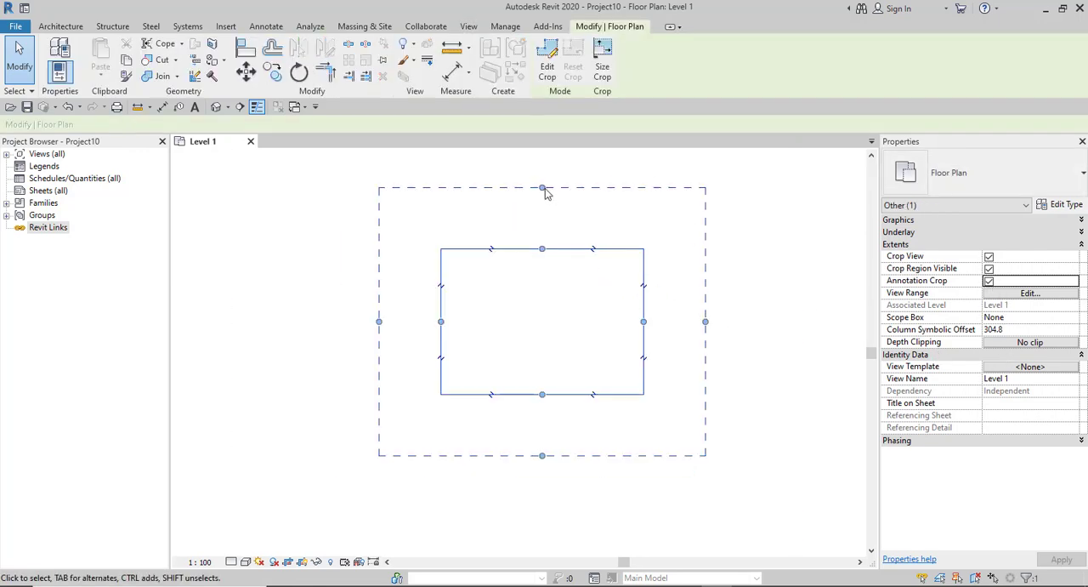
click(989, 282)
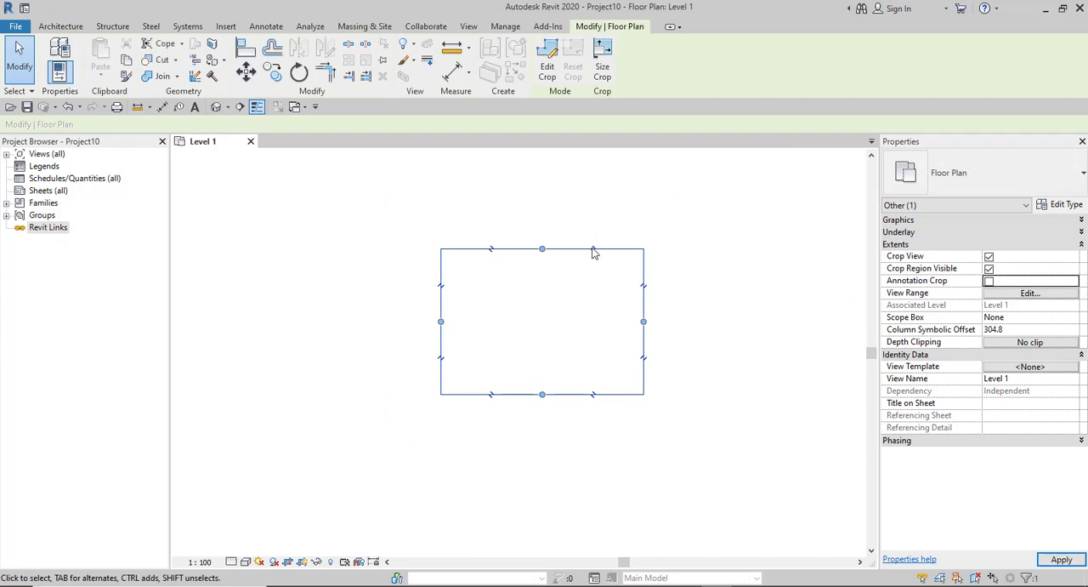
click(992, 284)
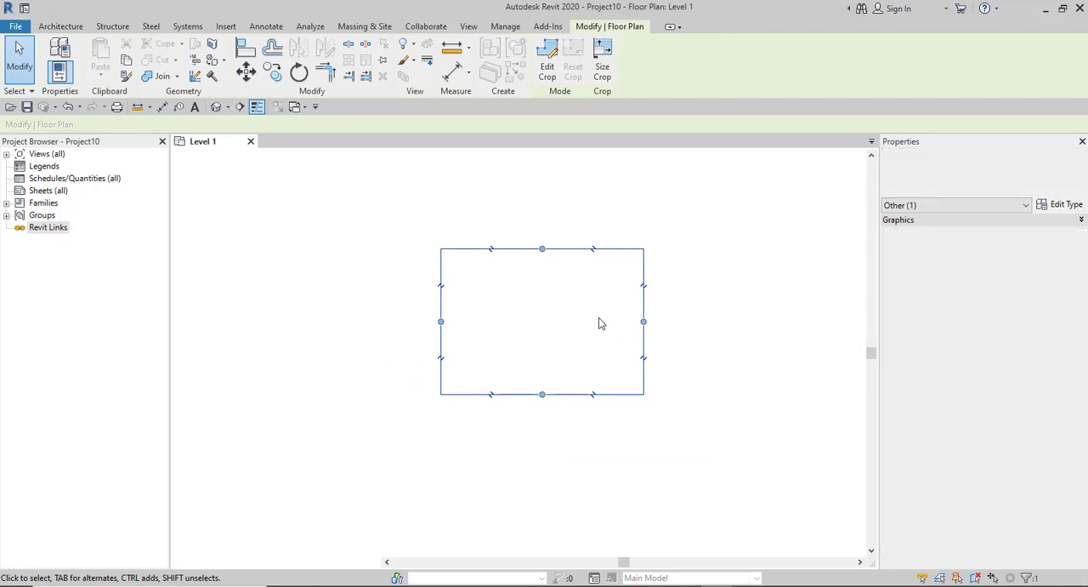
click(989, 280)
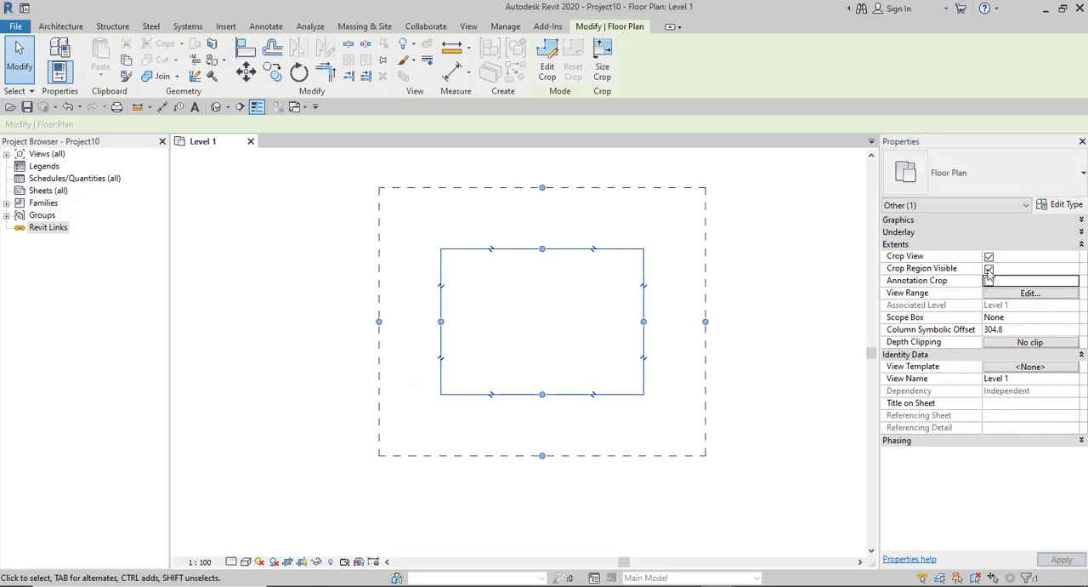
- Turn off Crop View and Crop Region Visible for Level 1 and collapse the Extents group
click(989, 256)
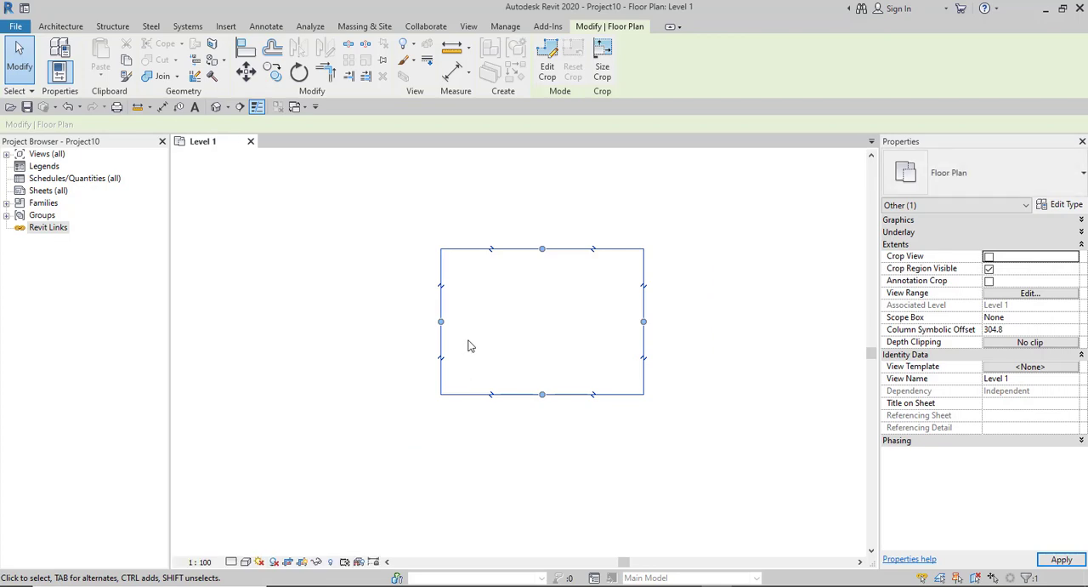
click(990, 269)
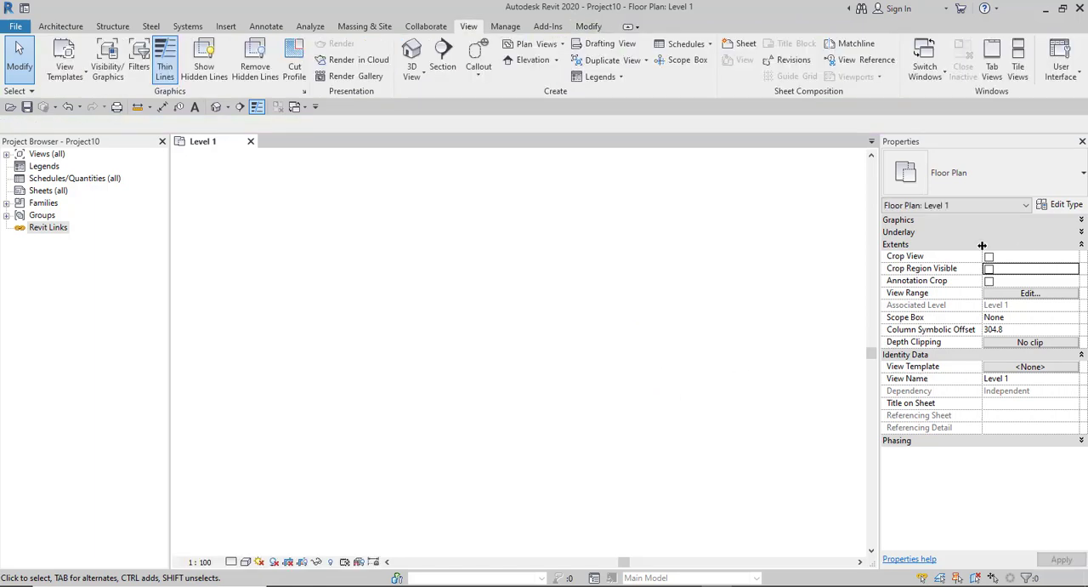
click(1082, 244)
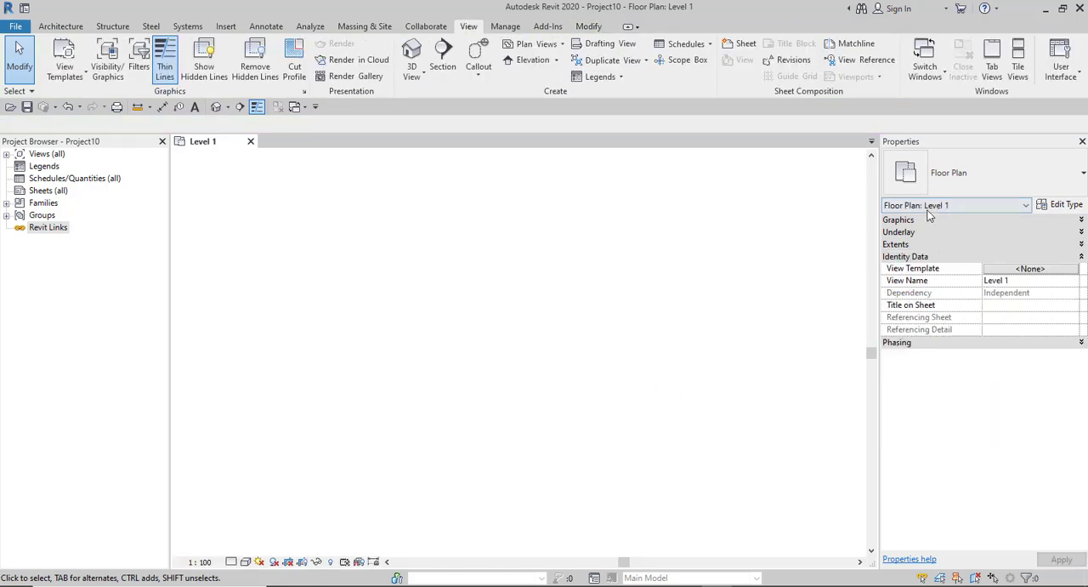
- Expand the Graphics group and examine the available Discipline options for the Level 1 floor plan, keeping Coordination
click(1081, 220)
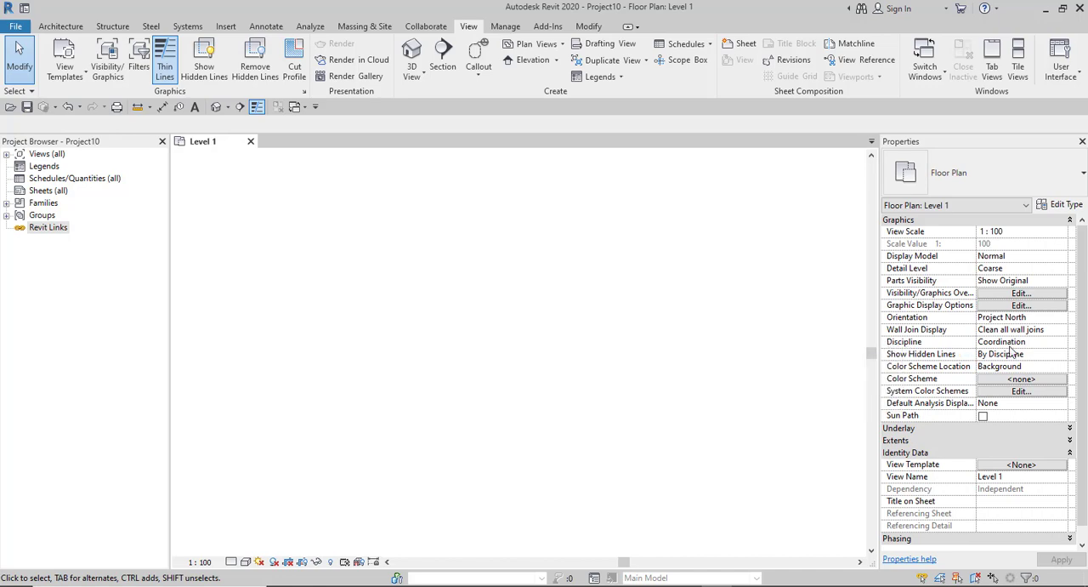
click(1043, 343)
click(1061, 343)
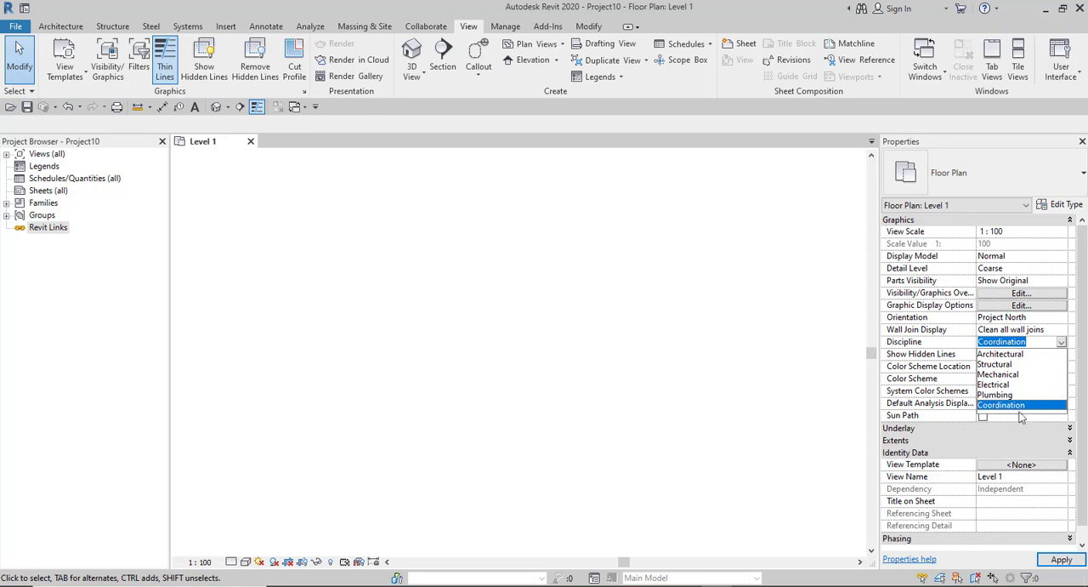
click(682, 328)
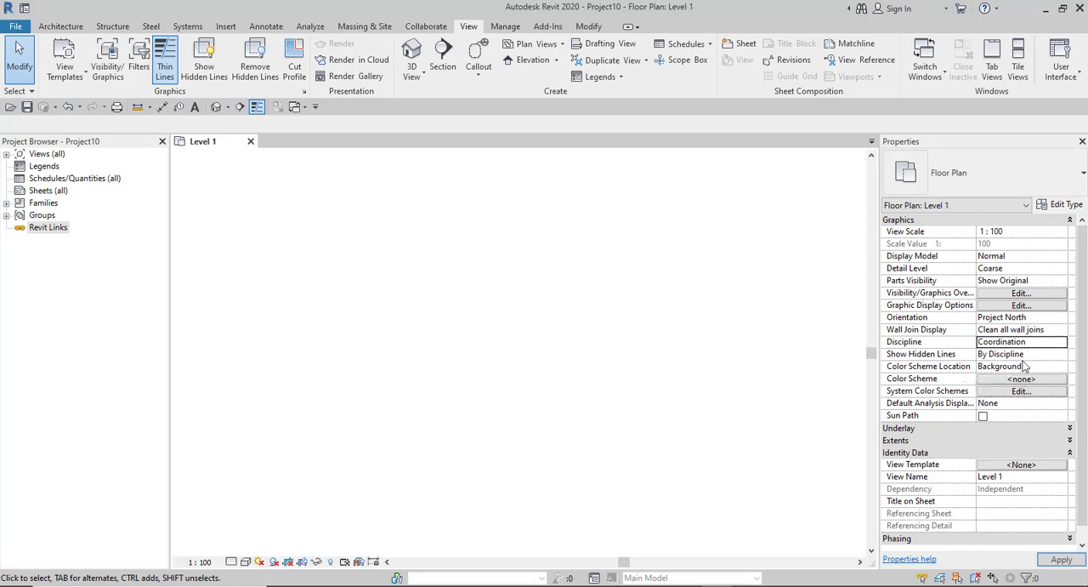
click(1056, 341)
click(1061, 342)
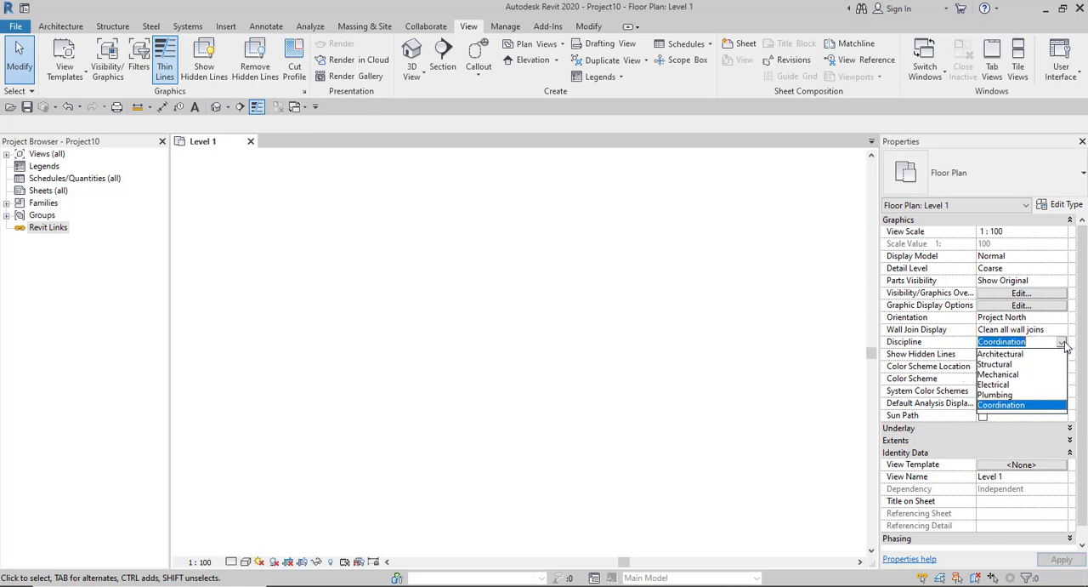
click(714, 386)
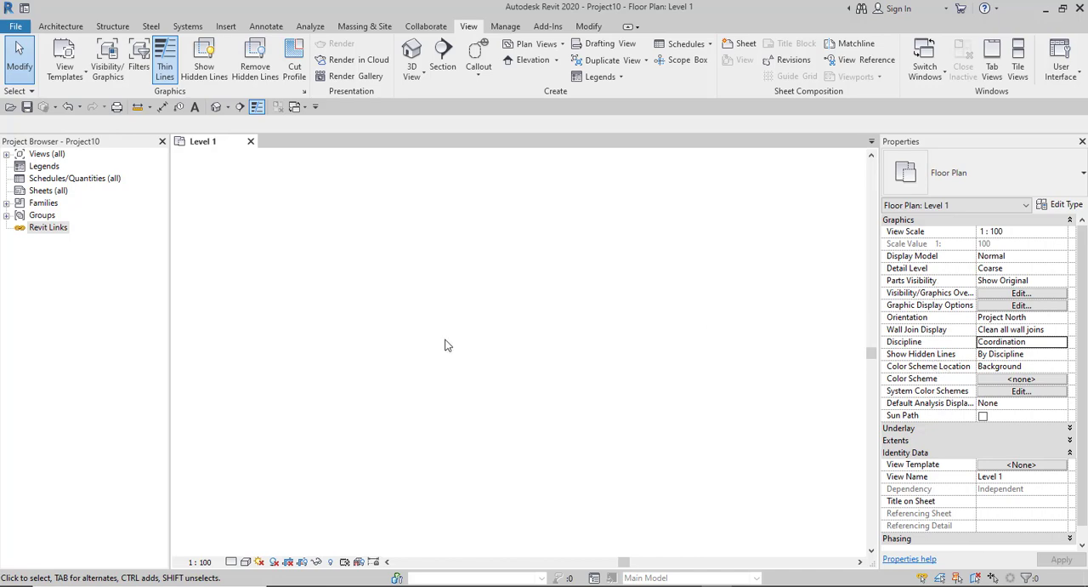
- Expand Views (all), Structural Plans and Floor Plans in the Project Browser and inspect the properties of each Level 1 view
click(6, 154)
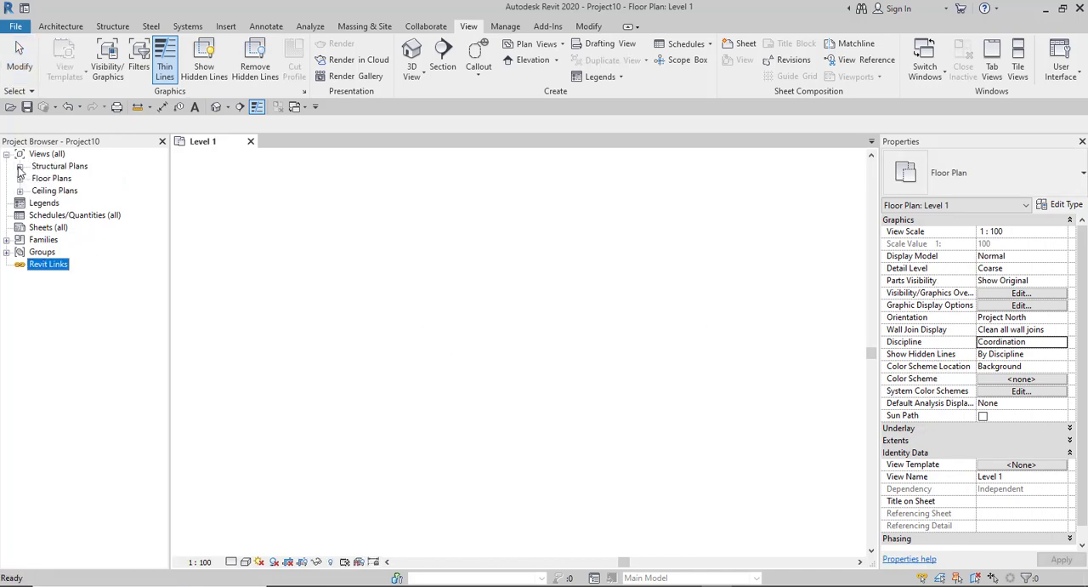
click(19, 167)
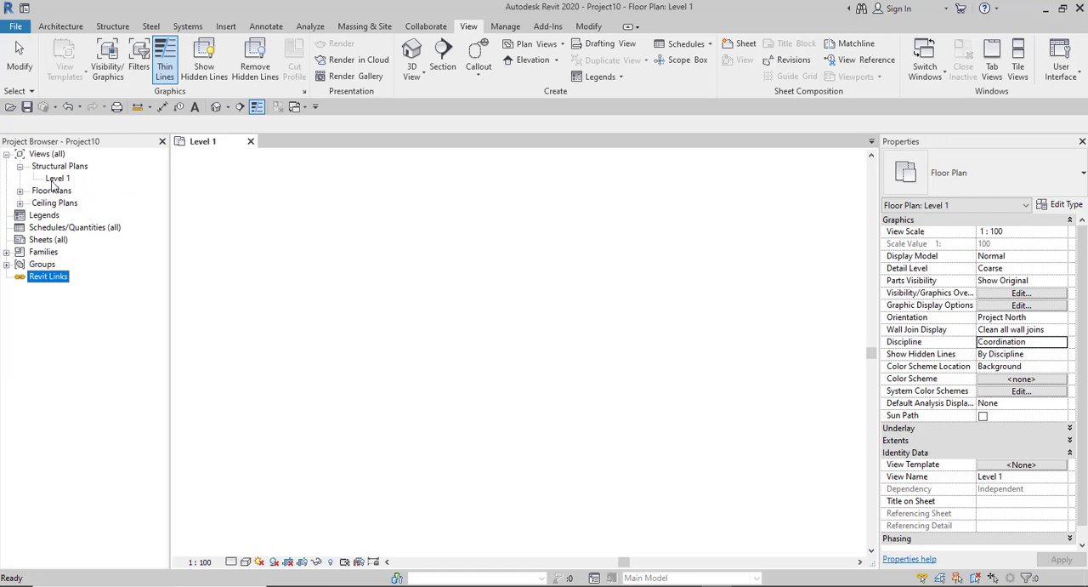
click(57, 180)
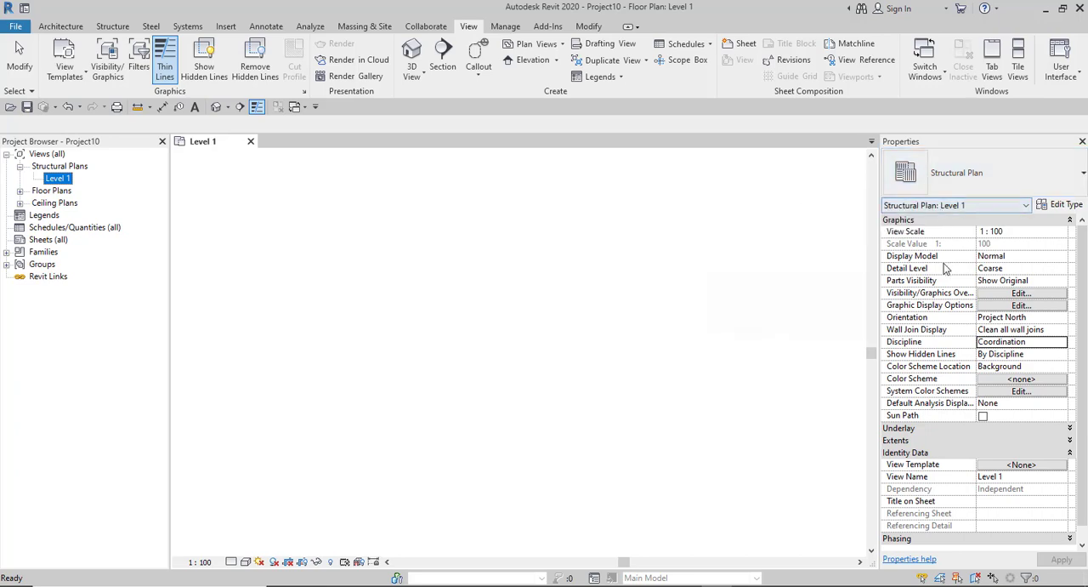
click(19, 190)
click(56, 204)
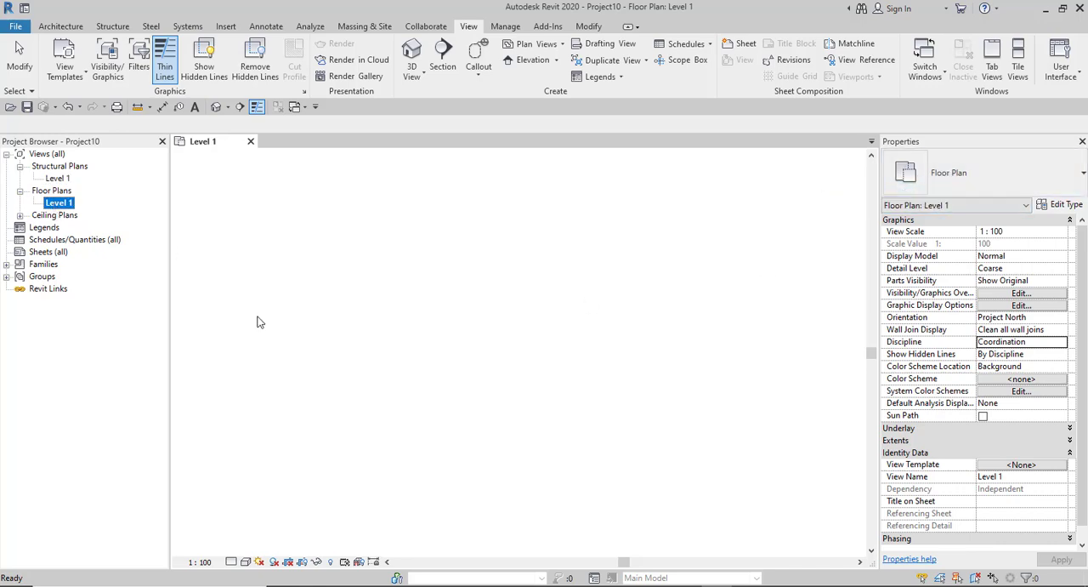
- Compare the properties of the structural and floor plan Level 1 views, then expand Ceiling Plans and select its Level 1 view
click(54, 179)
click(59, 203)
click(56, 179)
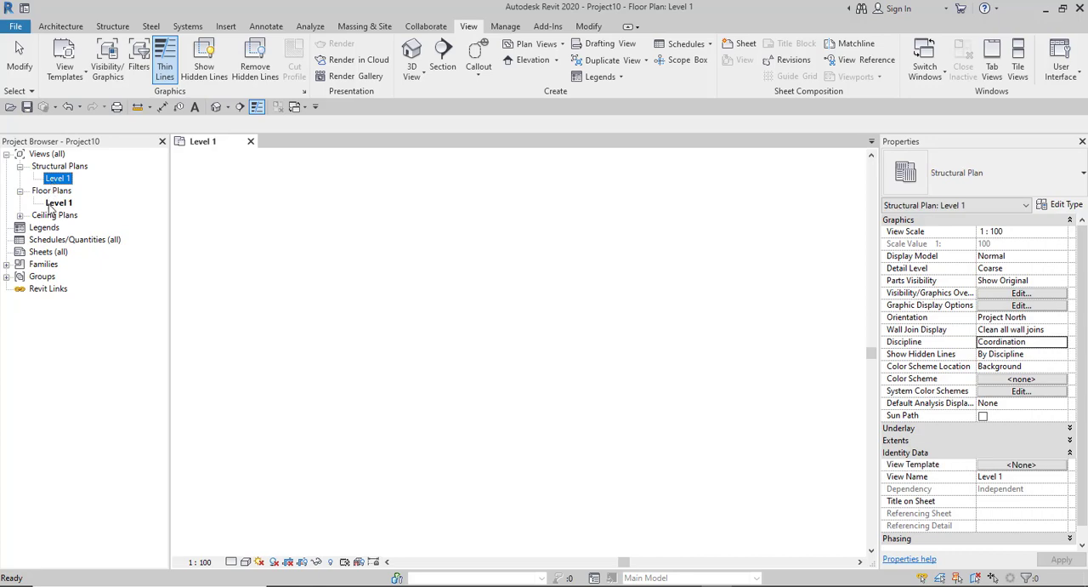
click(53, 204)
click(56, 180)
click(54, 204)
click(56, 181)
click(19, 216)
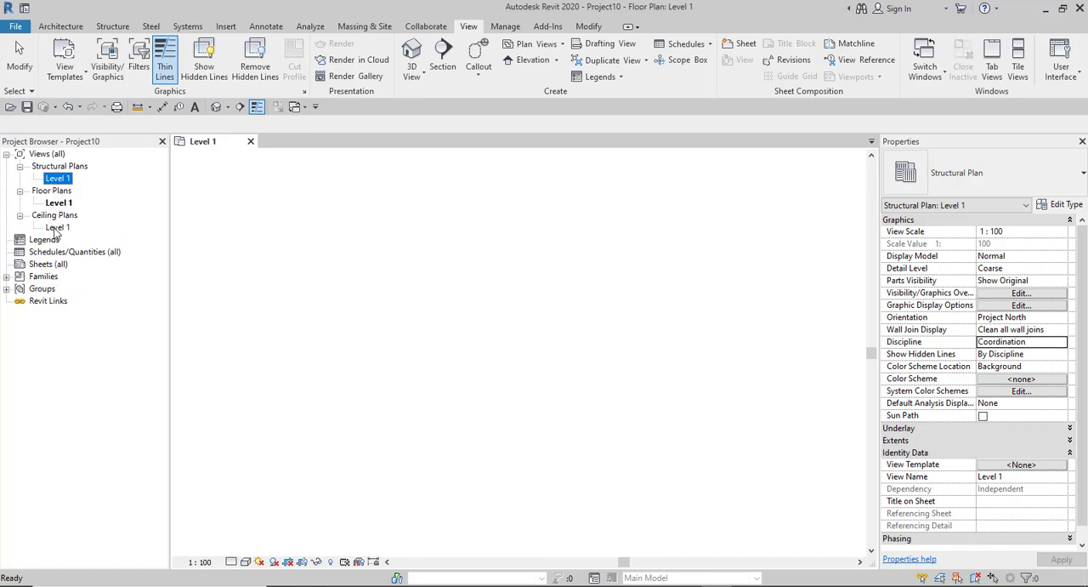
click(56, 228)
- Go through Legends, Schedules/Quantities (all) and Sheets (all), and expand Families to review its categories
click(44, 241)
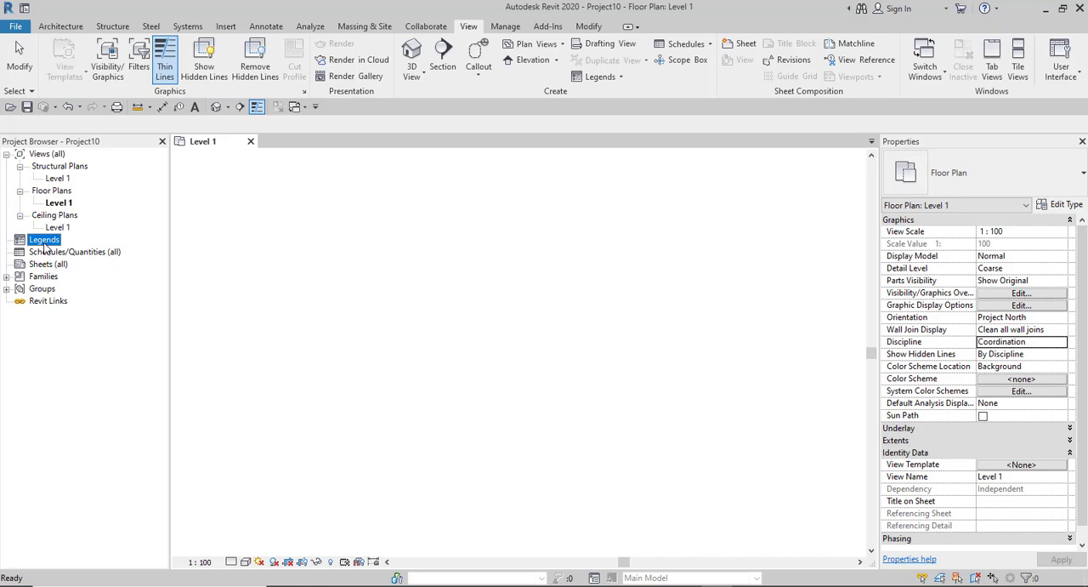
click(46, 253)
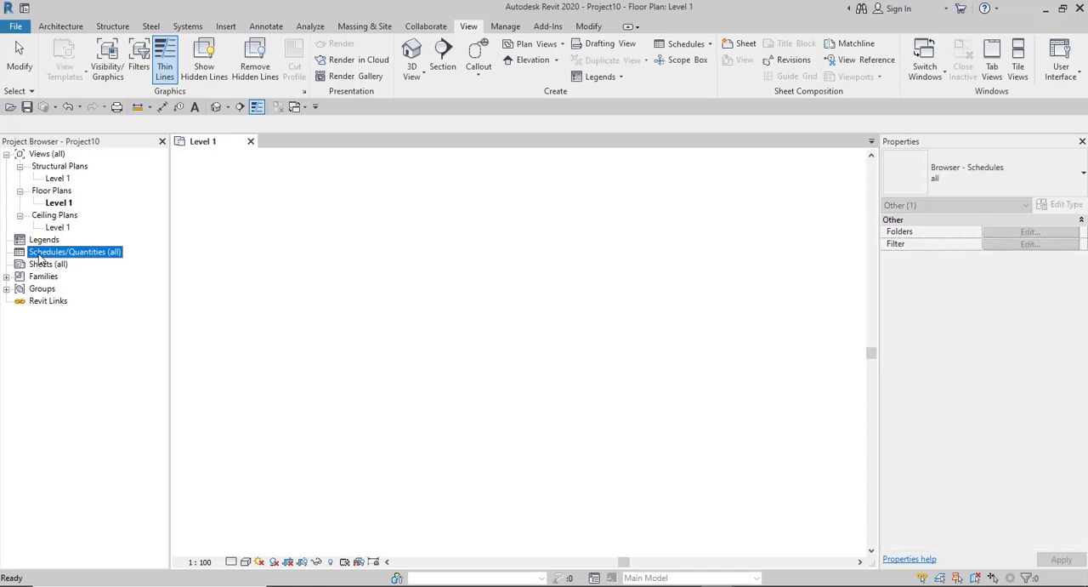
click(35, 266)
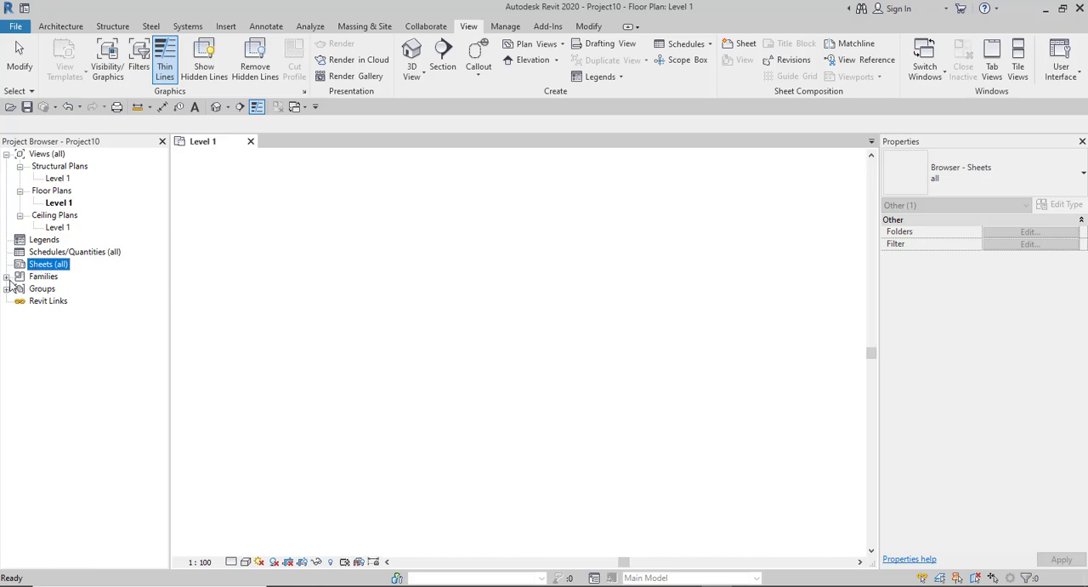
click(6, 276)
scroll(49, 315, down, 1)
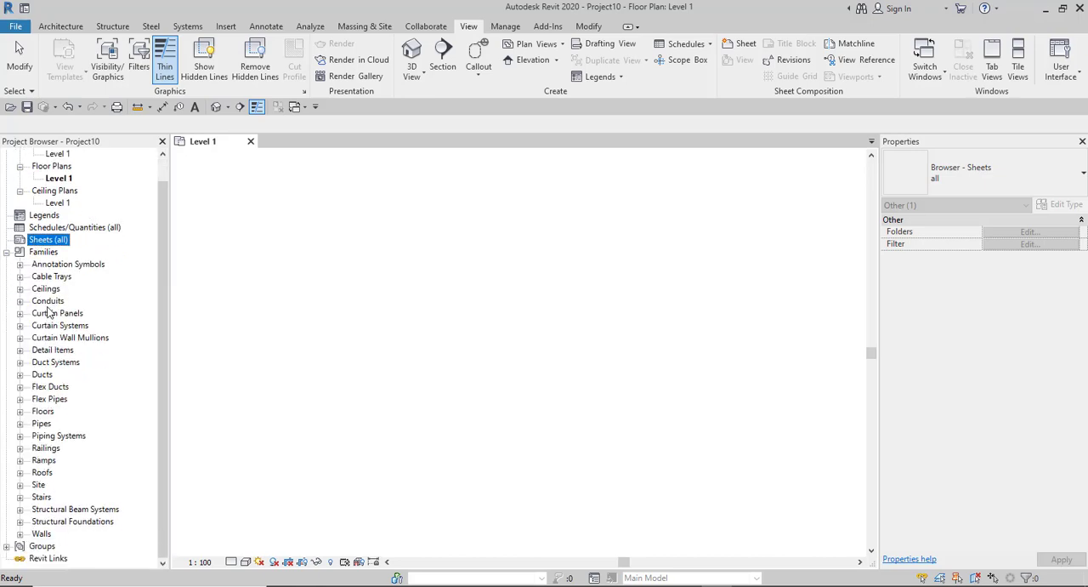
- Review the categories listed under Families, from Annotation Symbols, Cable Trays, Ceilings, Conduits and Curtain Panels down to Walls
click(44, 264)
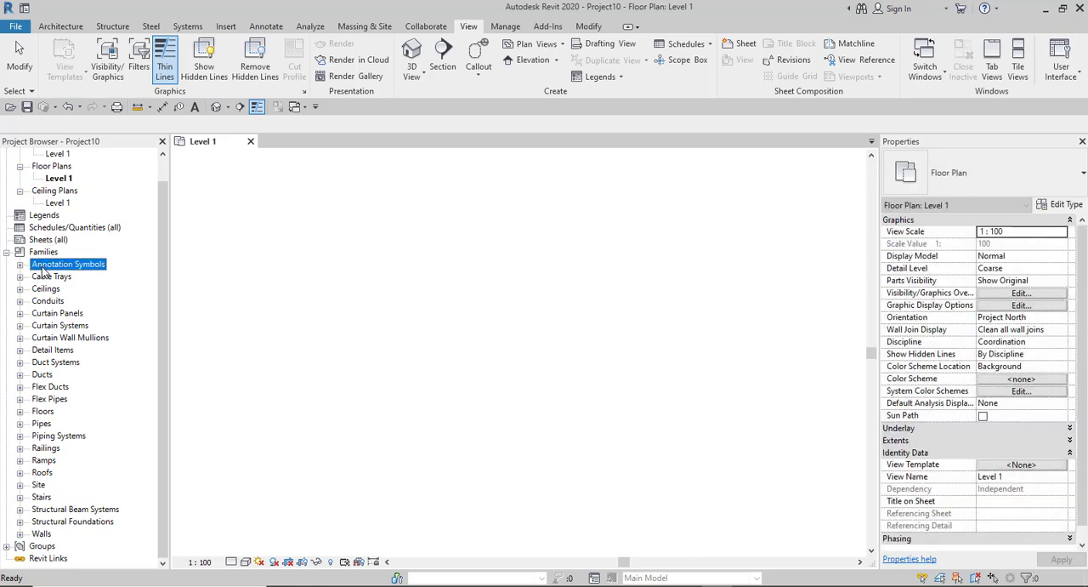
click(41, 534)
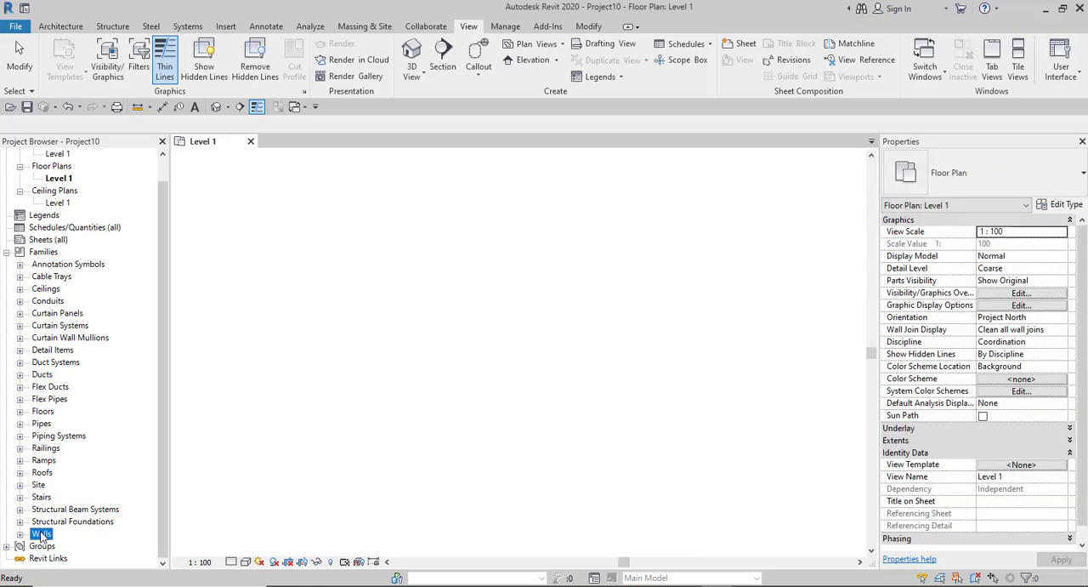
click(47, 266)
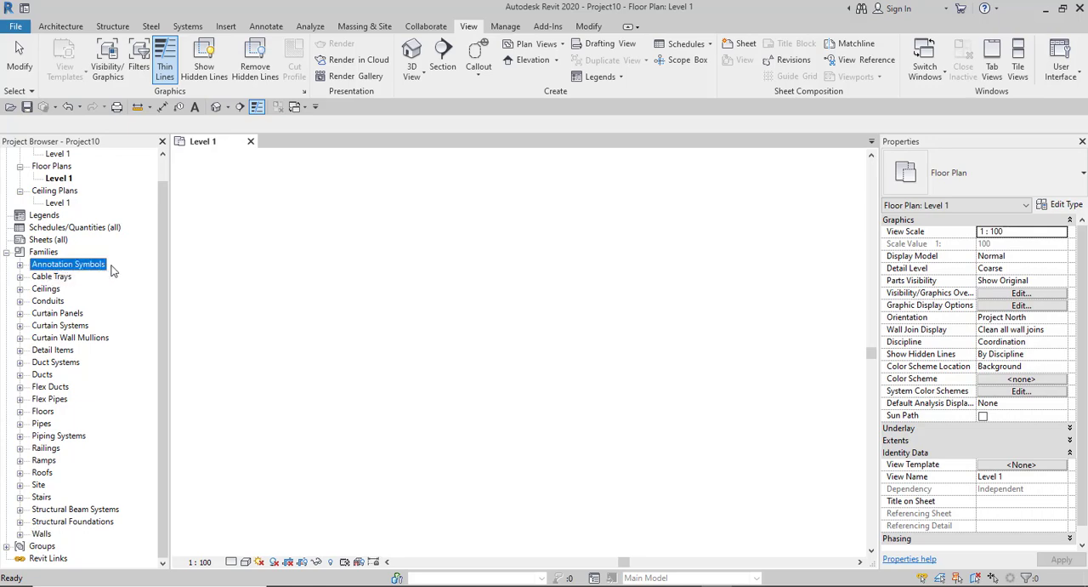
click(44, 277)
click(45, 290)
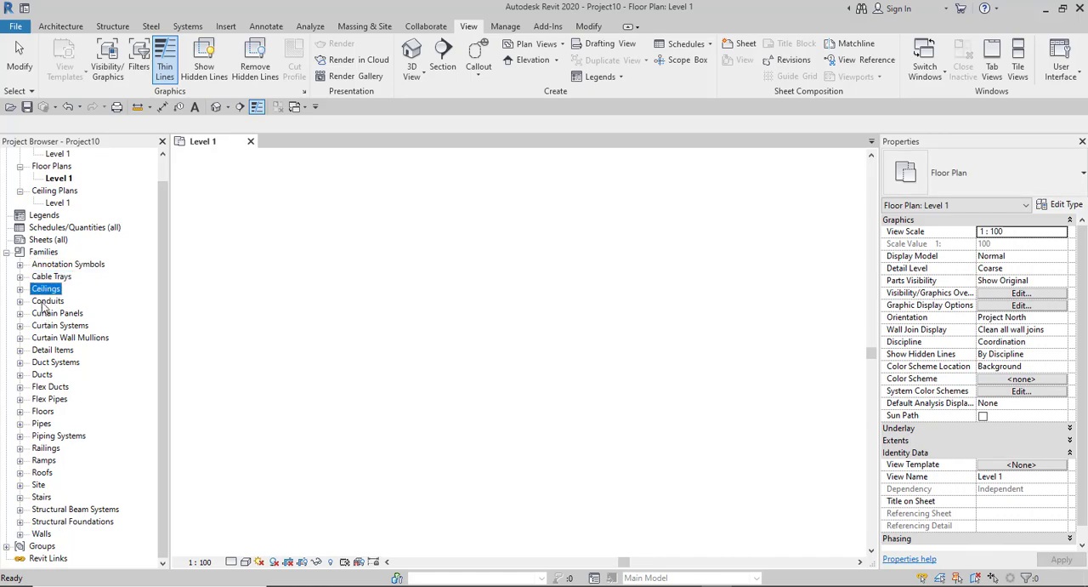
click(46, 302)
click(42, 314)
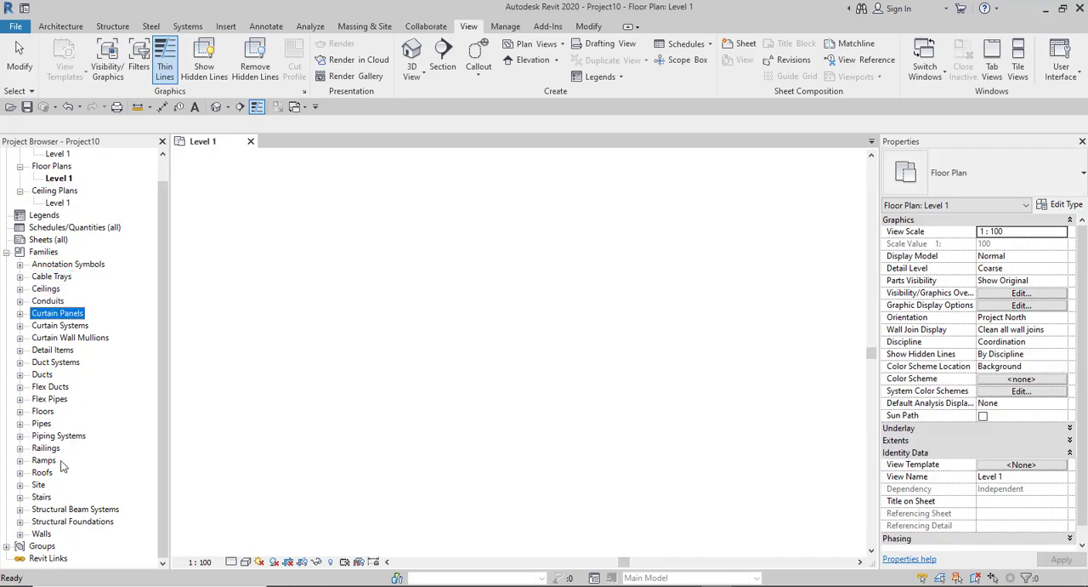
click(40, 534)
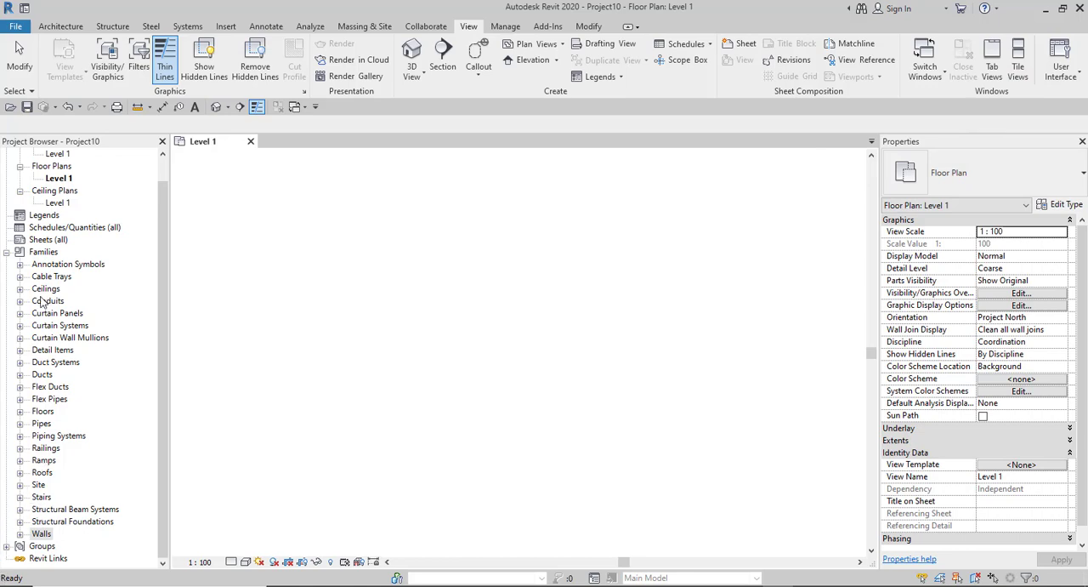
- Expand the Cable Trays family category to review its families, collapse it again and select Walls
click(40, 265)
click(40, 281)
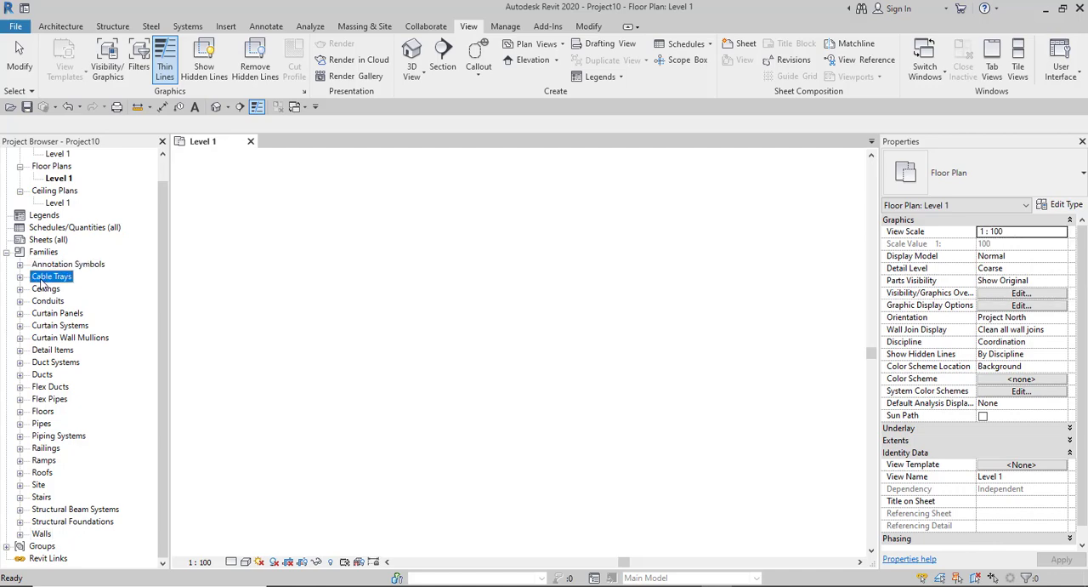
click(20, 277)
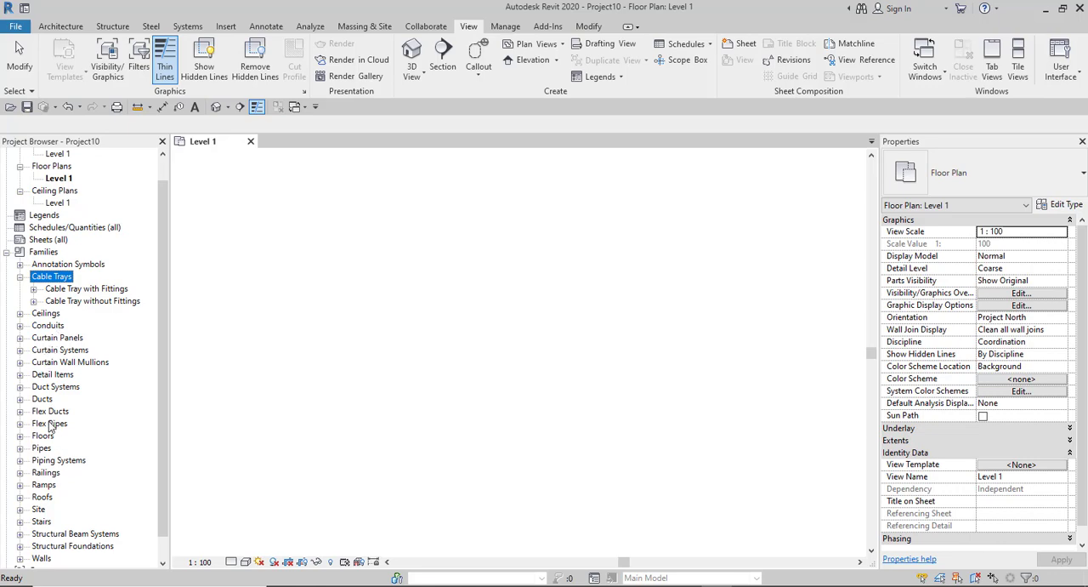
scroll(50, 427, down, 1)
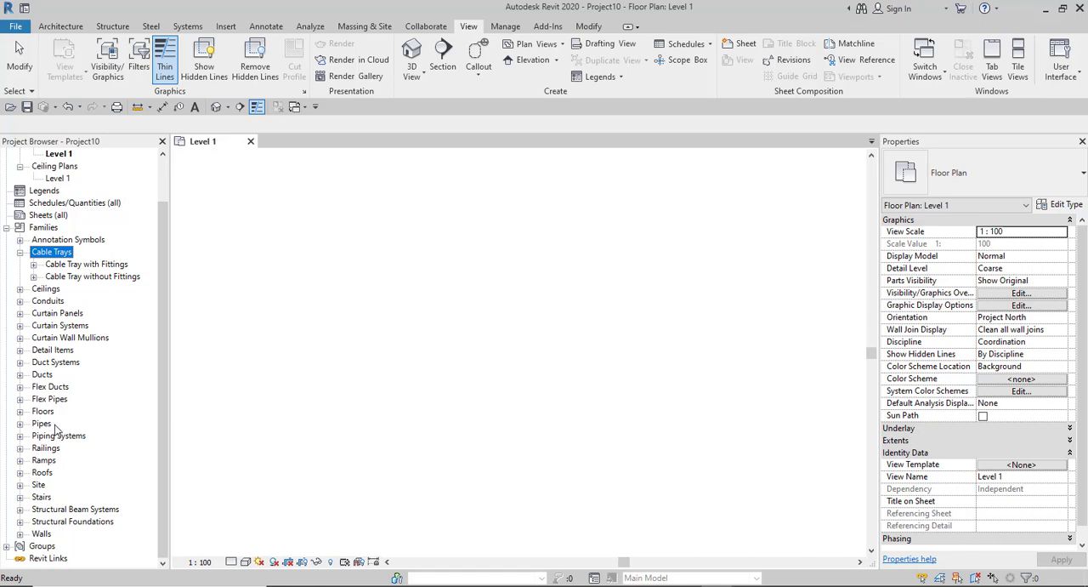
click(19, 251)
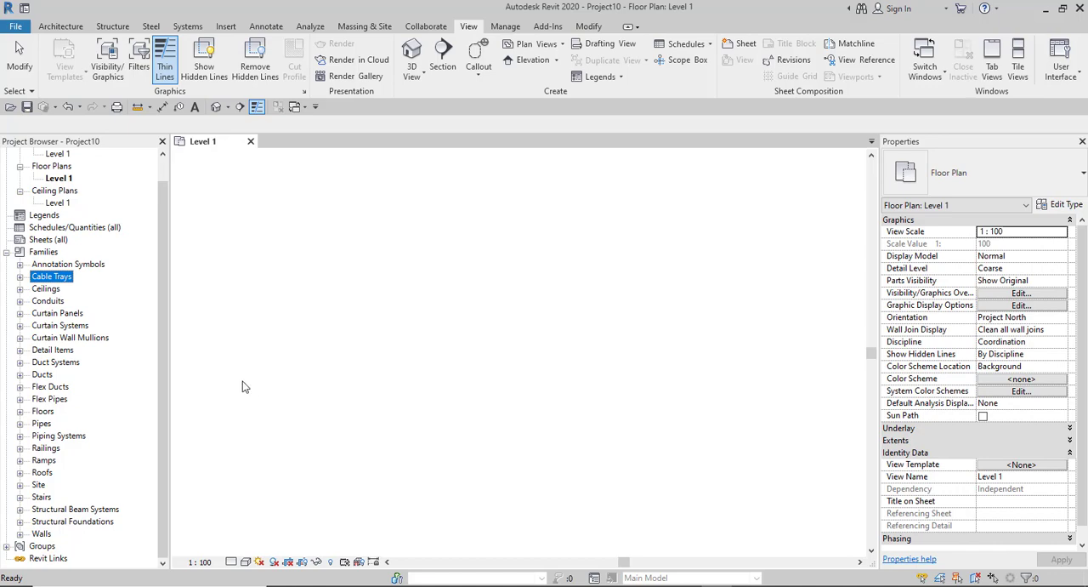
click(39, 533)
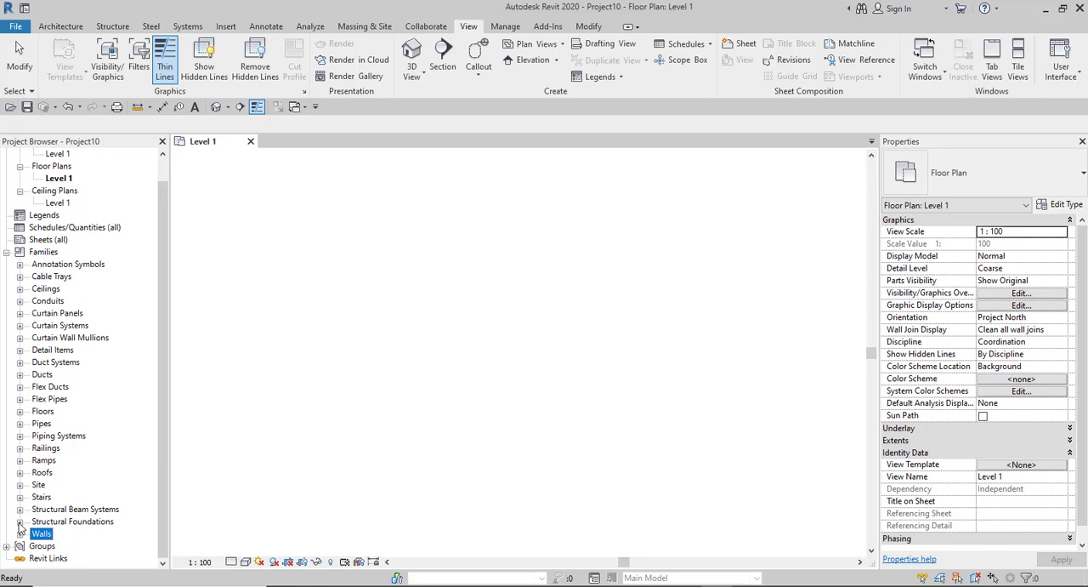
- Expand Pipes and Pipe Types, inspect the properties of the Default pipe type, and collapse the Pipes category again
click(19, 423)
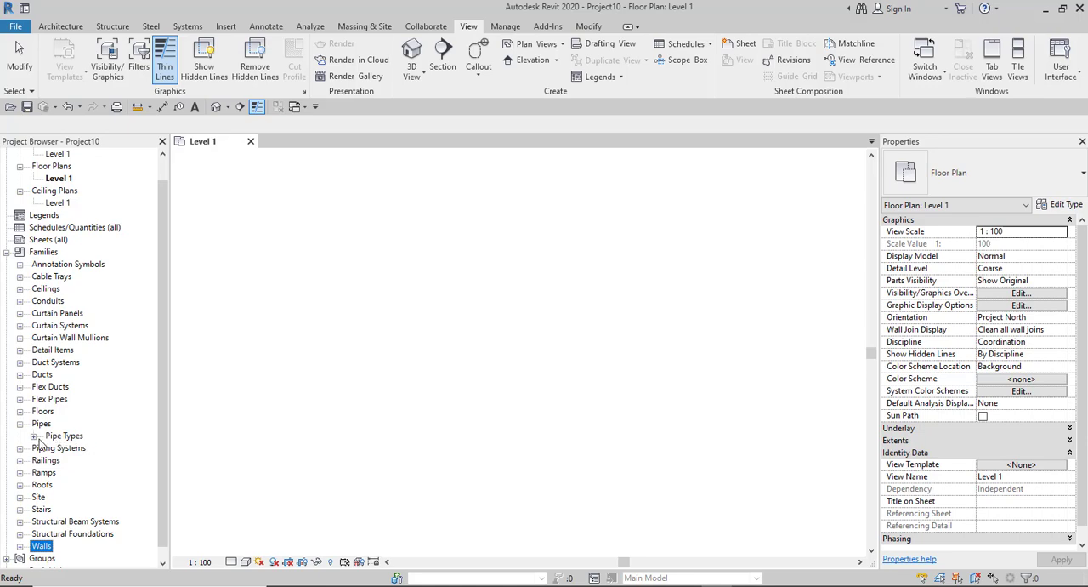
click(34, 436)
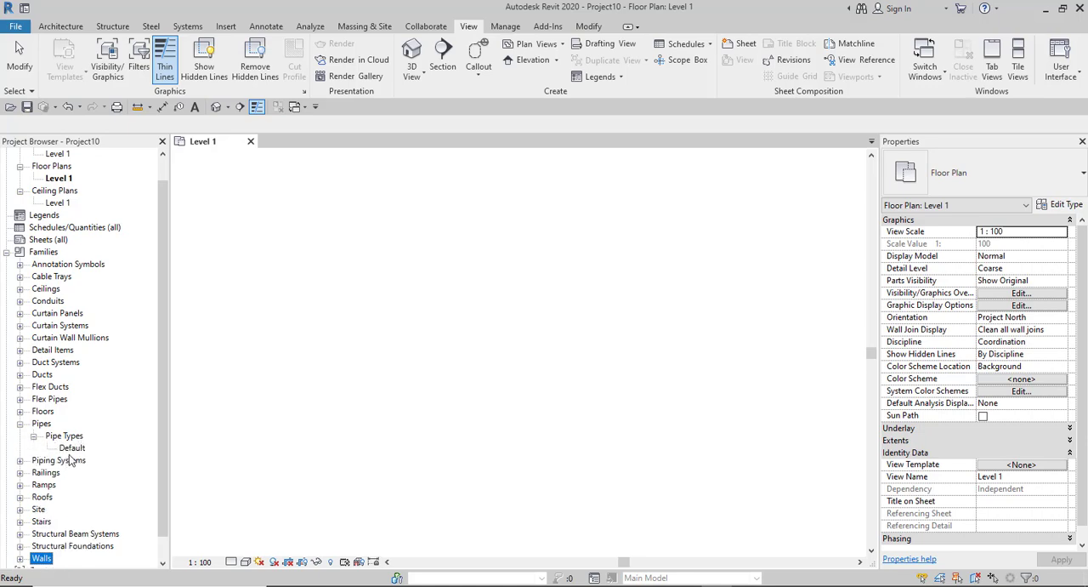
click(71, 448)
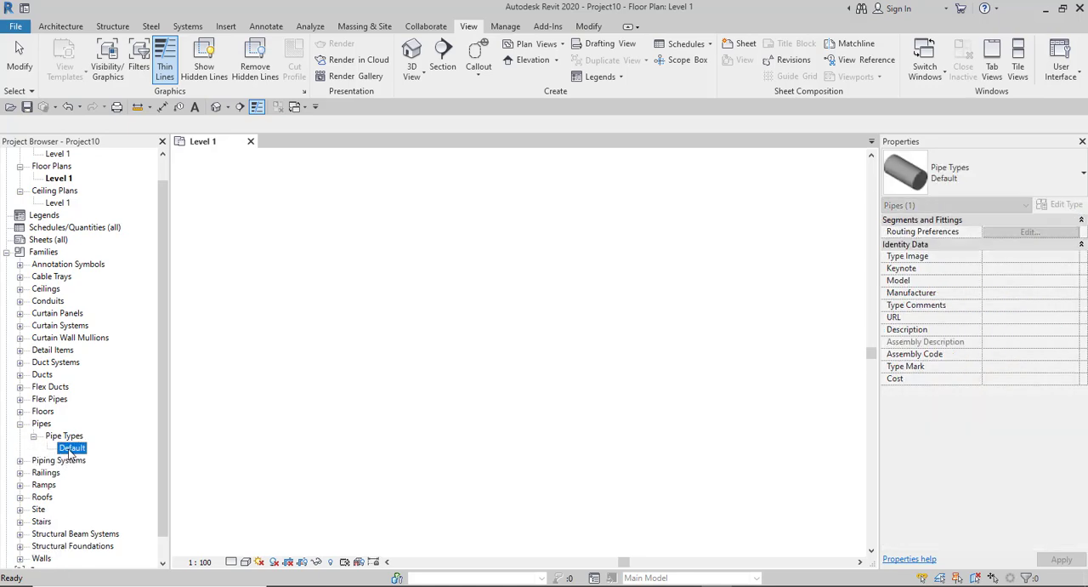
click(34, 436)
click(20, 424)
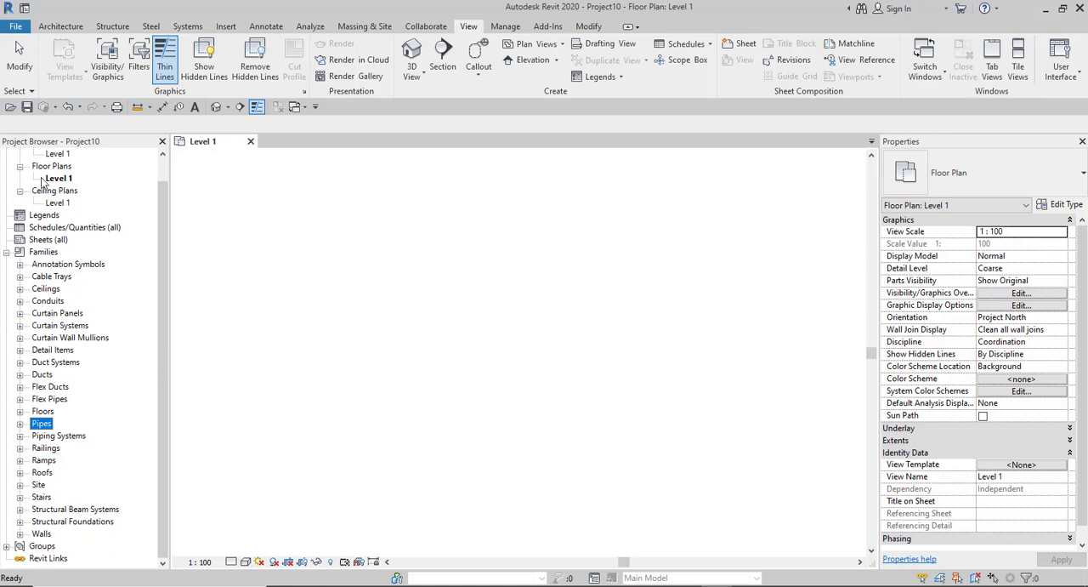
- Close the Level 1 view and its project without saving the changes
scroll(66, 365, up, 1)
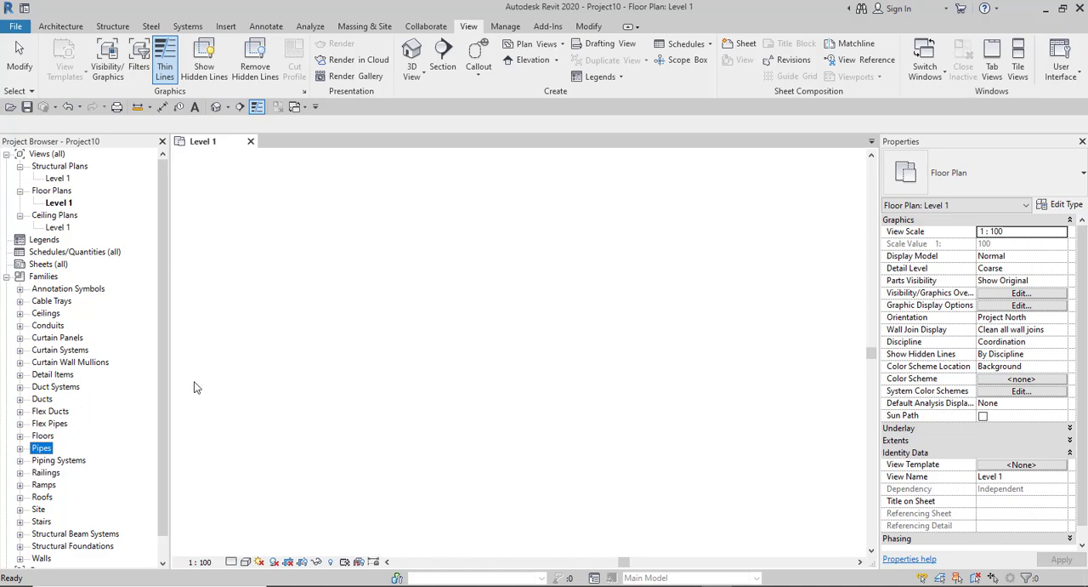
click(251, 142)
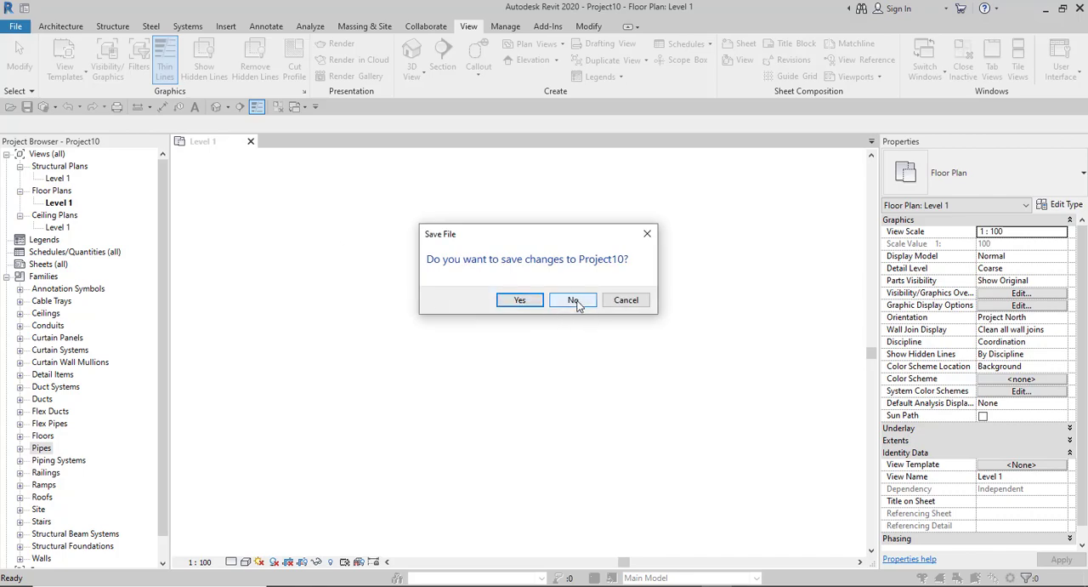
click(574, 300)
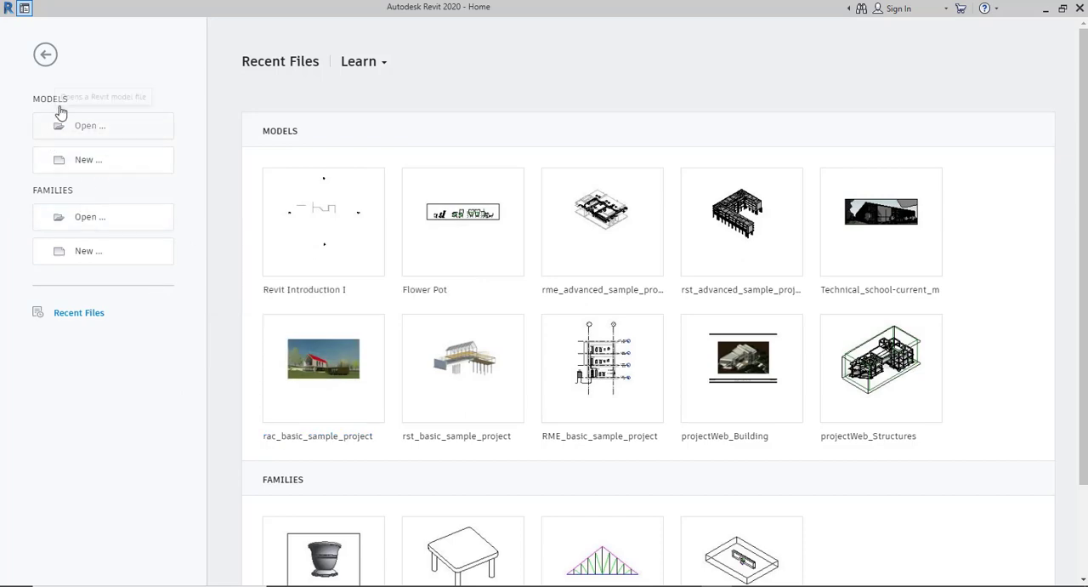
- Create a new project from the DefaultGBRENU.rte template in the UK templates folder
click(86, 164)
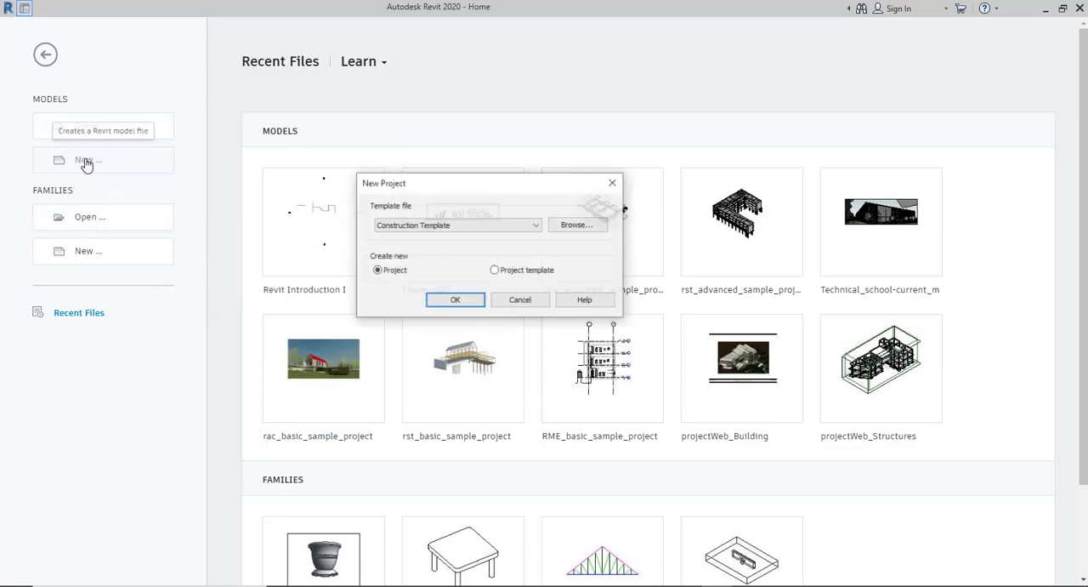
click(575, 225)
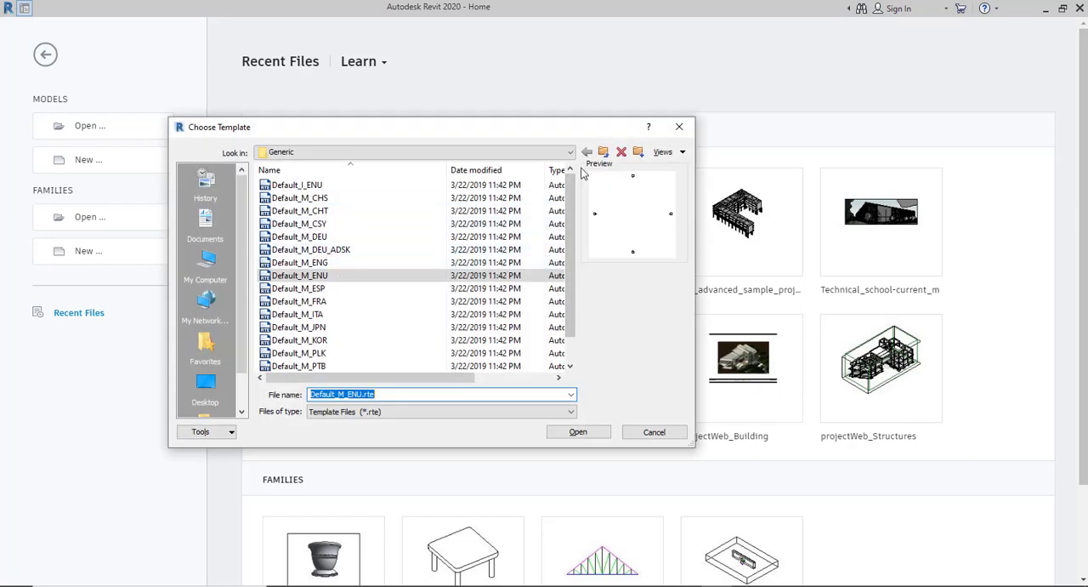
click(603, 151)
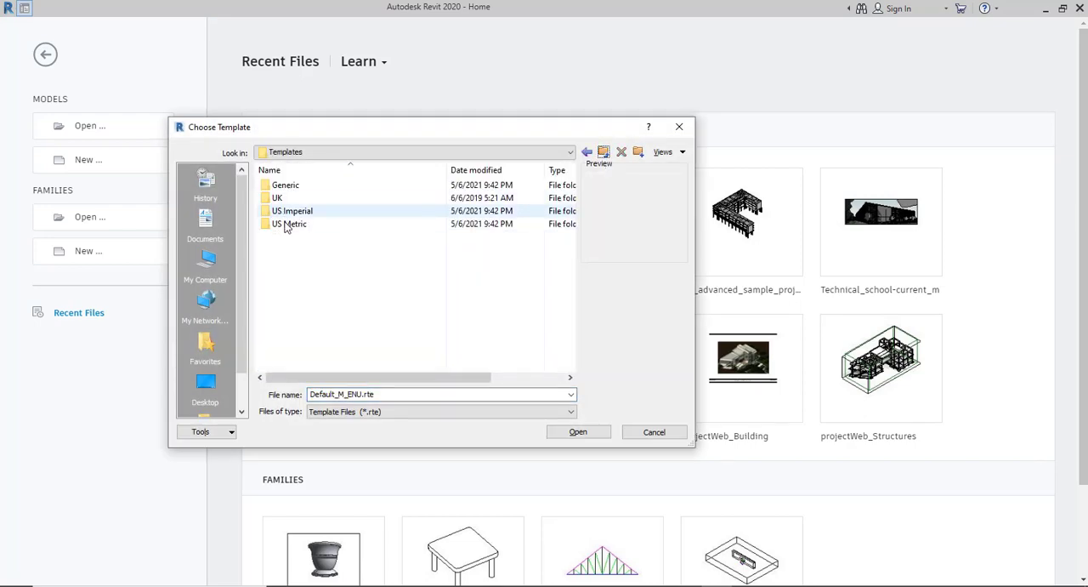
double_click(276, 197)
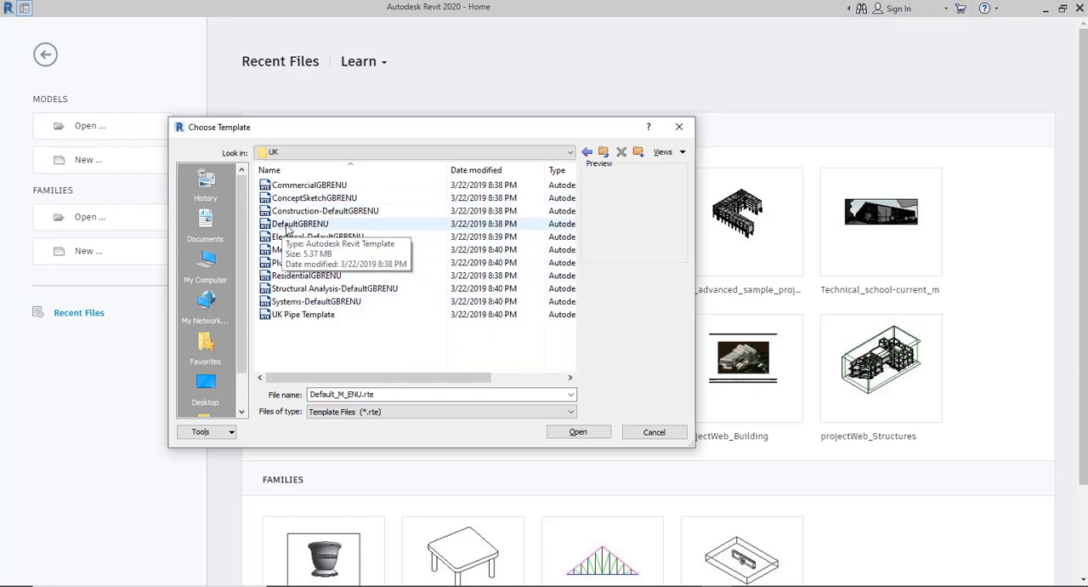
click(285, 225)
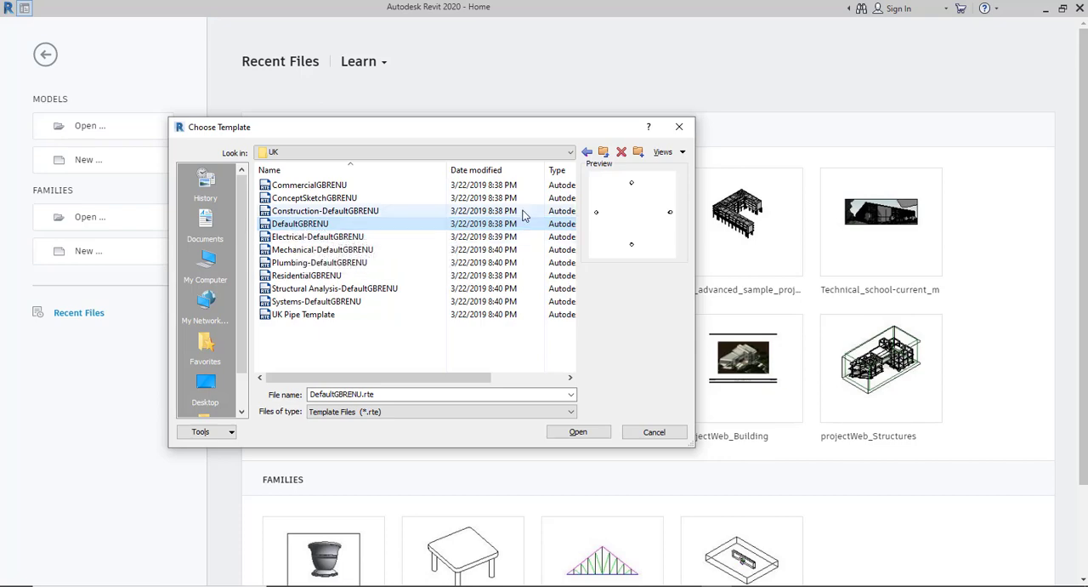
click(570, 432)
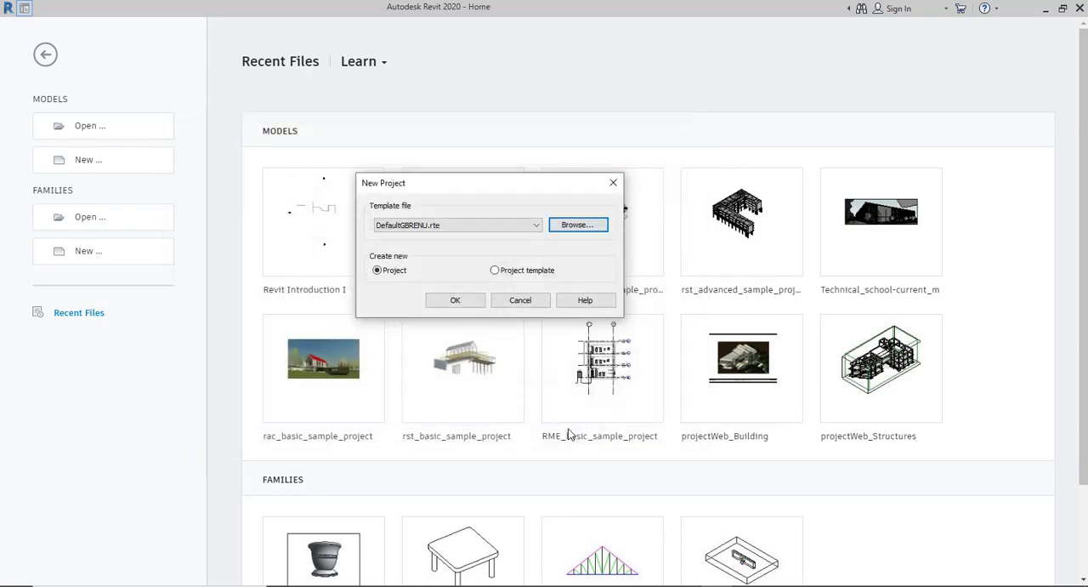
click(457, 302)
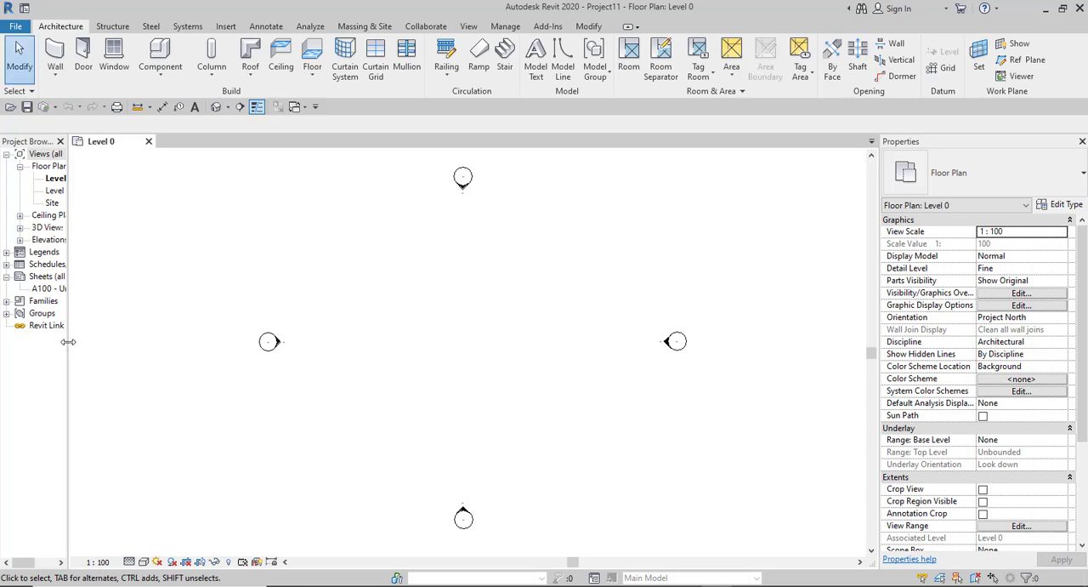
- Widen the Project Browser until its names are readable, and expand Ceiling Plans, 3D Views and Elevations (12mm Circle)
drag(68, 340, 143, 337)
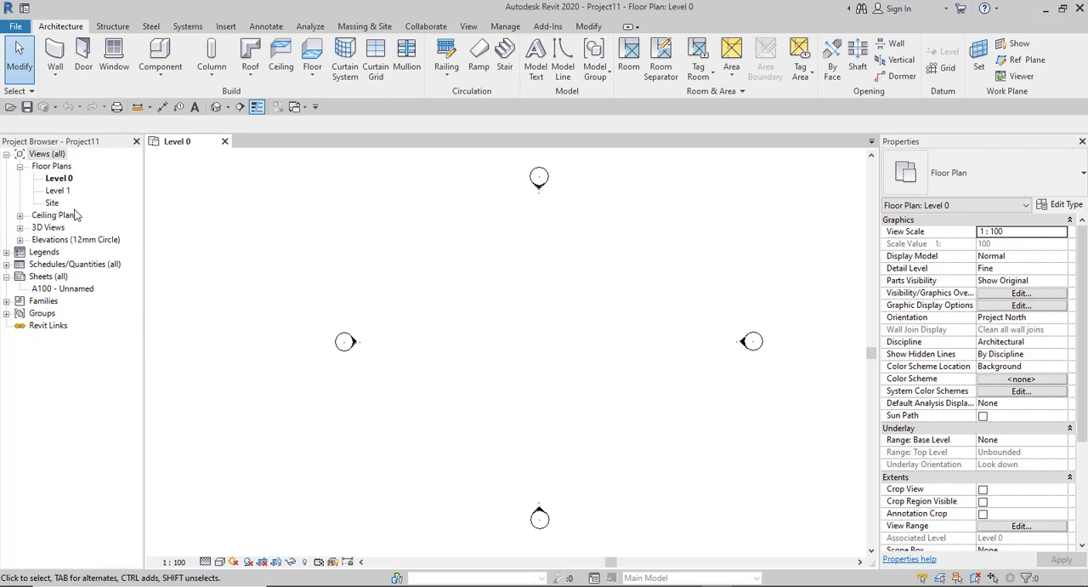
click(20, 216)
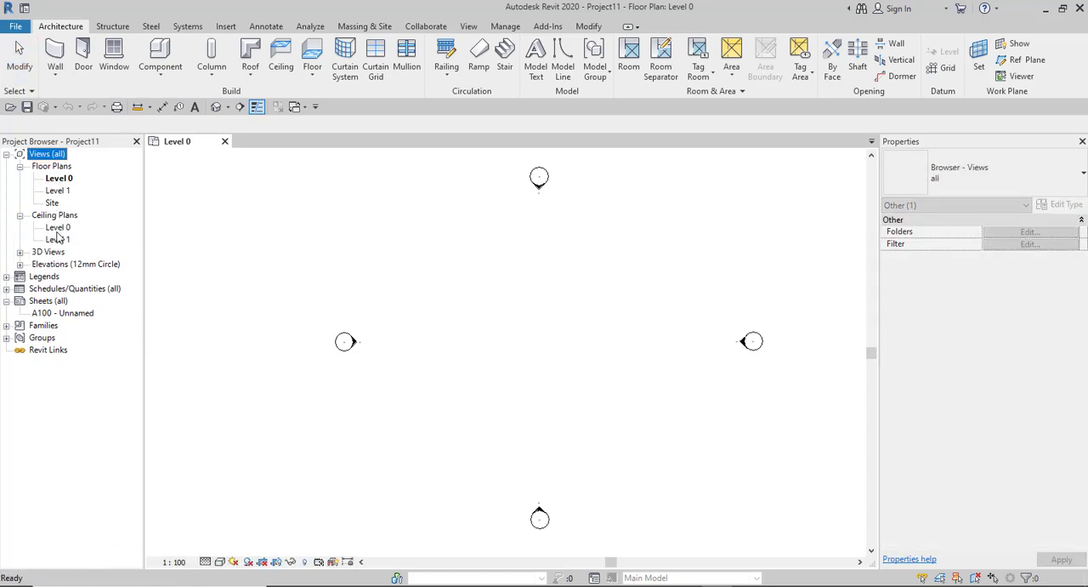
click(20, 252)
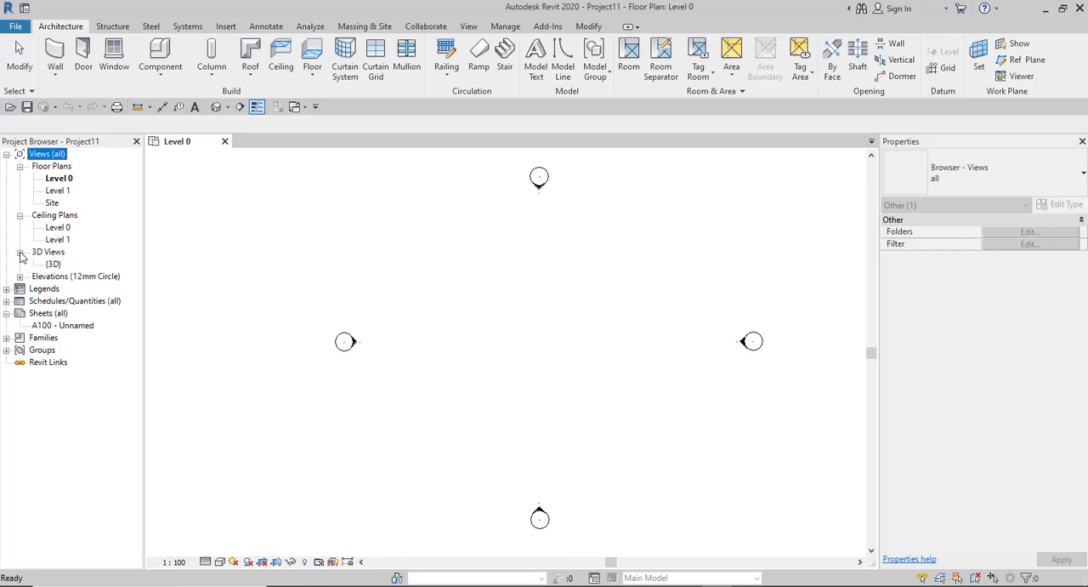
click(19, 277)
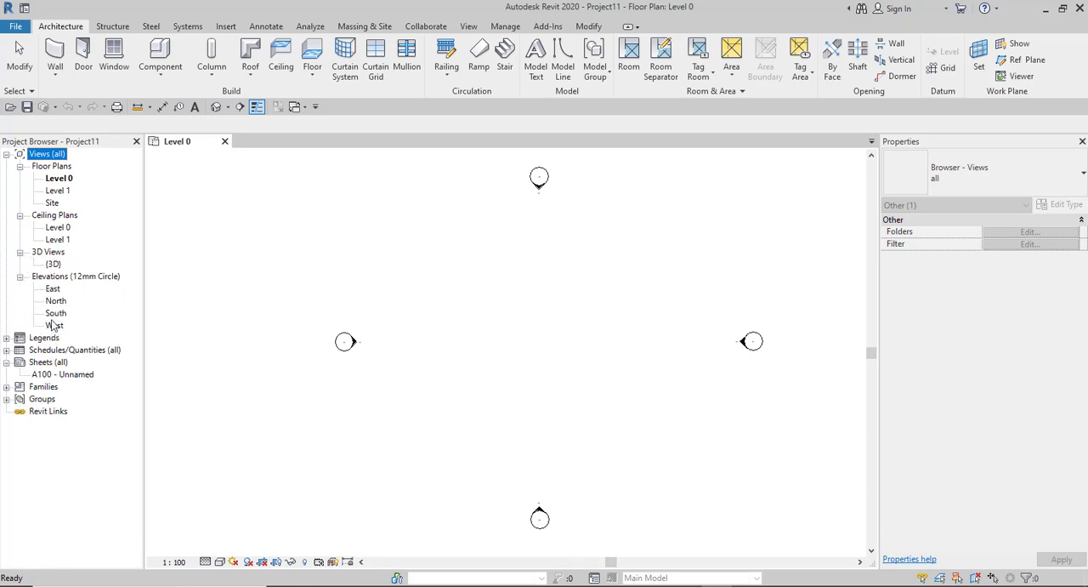
- Expand Legends and inspect the properties of Door Legend, Key Plan and Keynote Legend
click(8, 338)
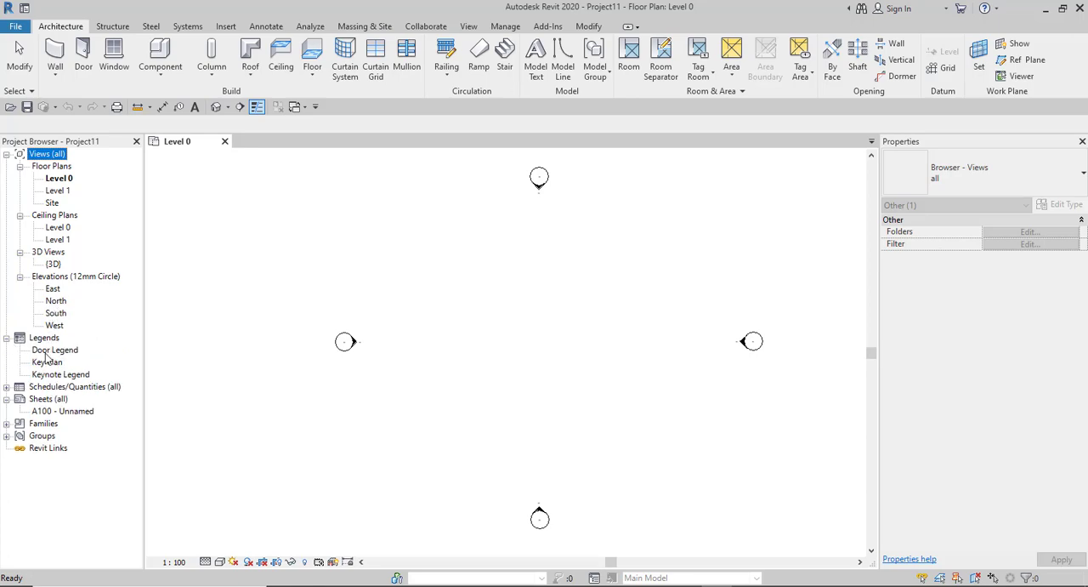
click(47, 351)
click(47, 362)
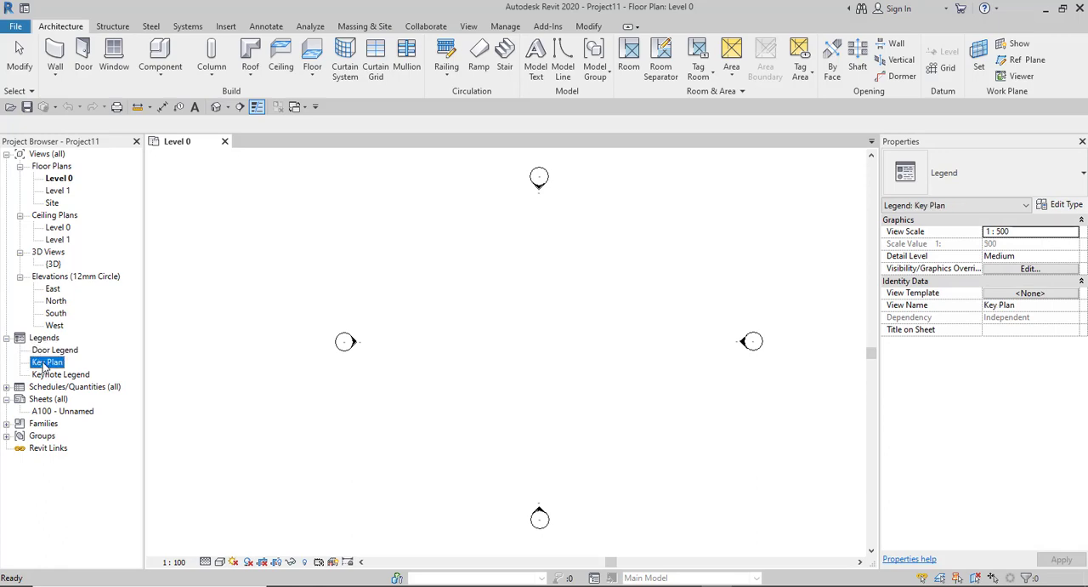
click(47, 375)
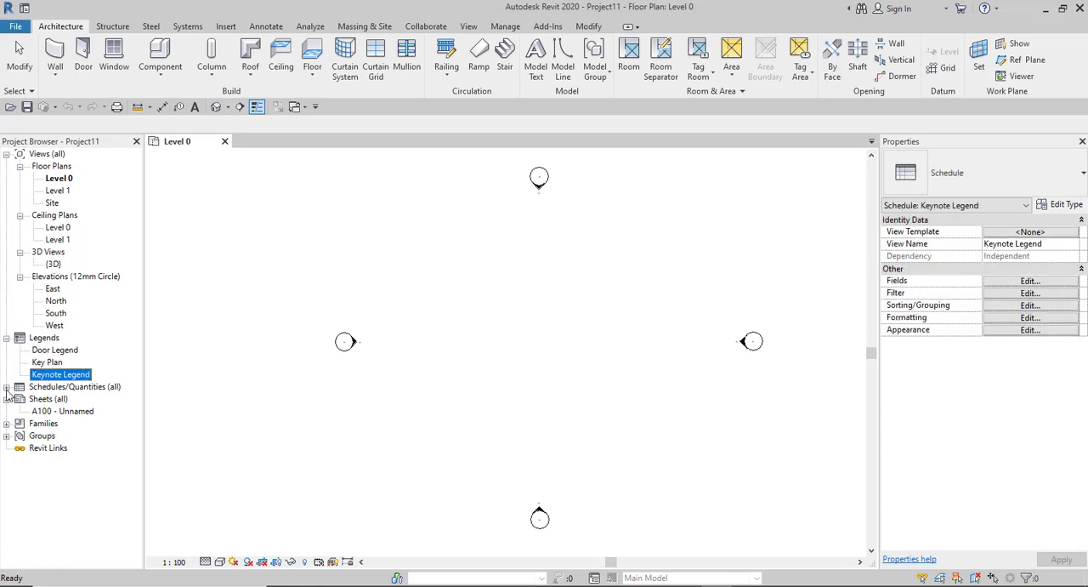
- Expand Schedules/Quantities (all) and inspect the properties of Room Schedule, View List and the A100 - Unnamed sheet
click(7, 387)
click(48, 400)
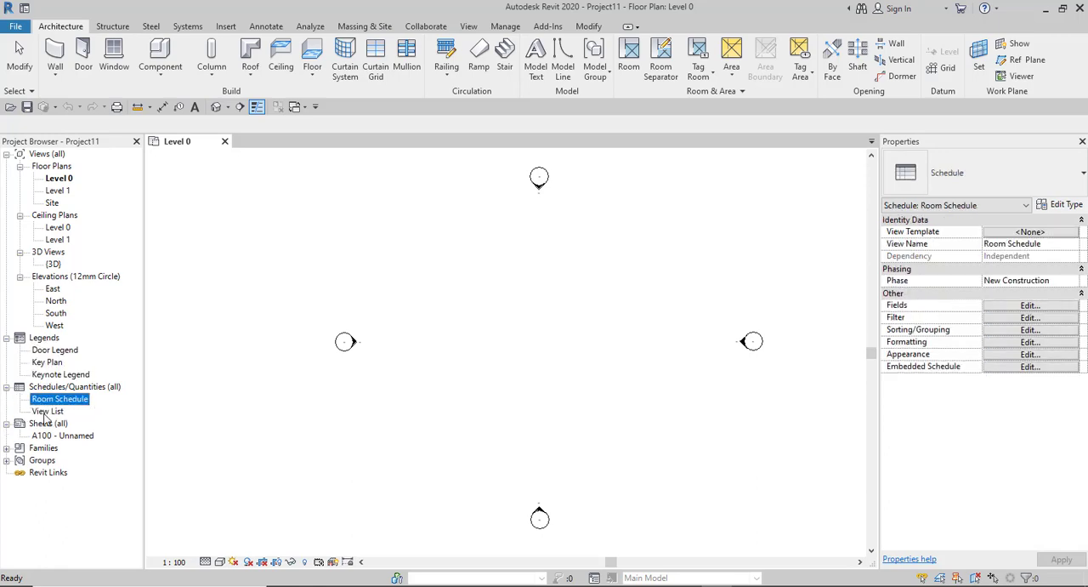
click(47, 411)
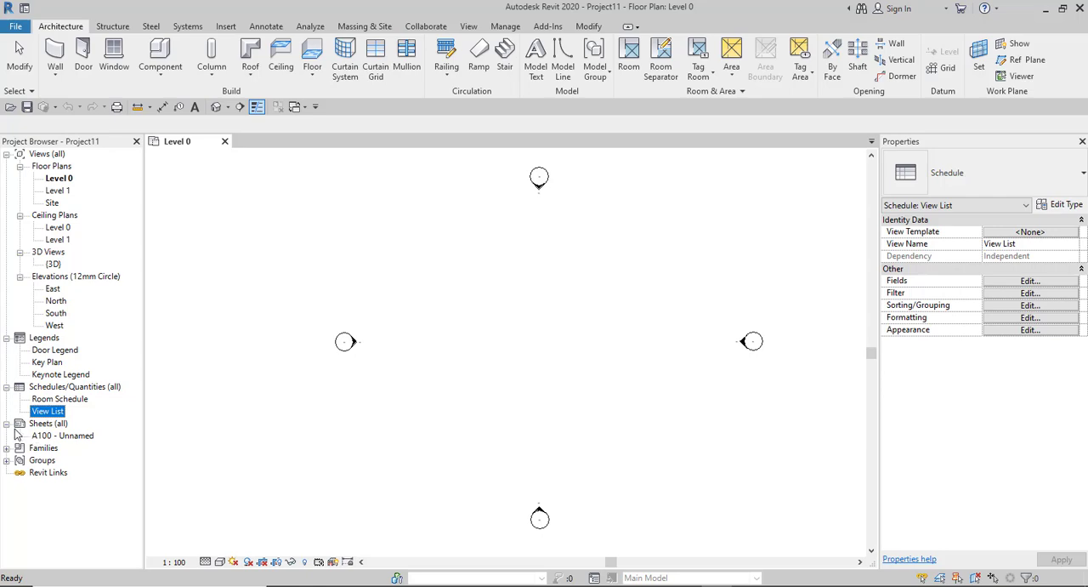
click(57, 436)
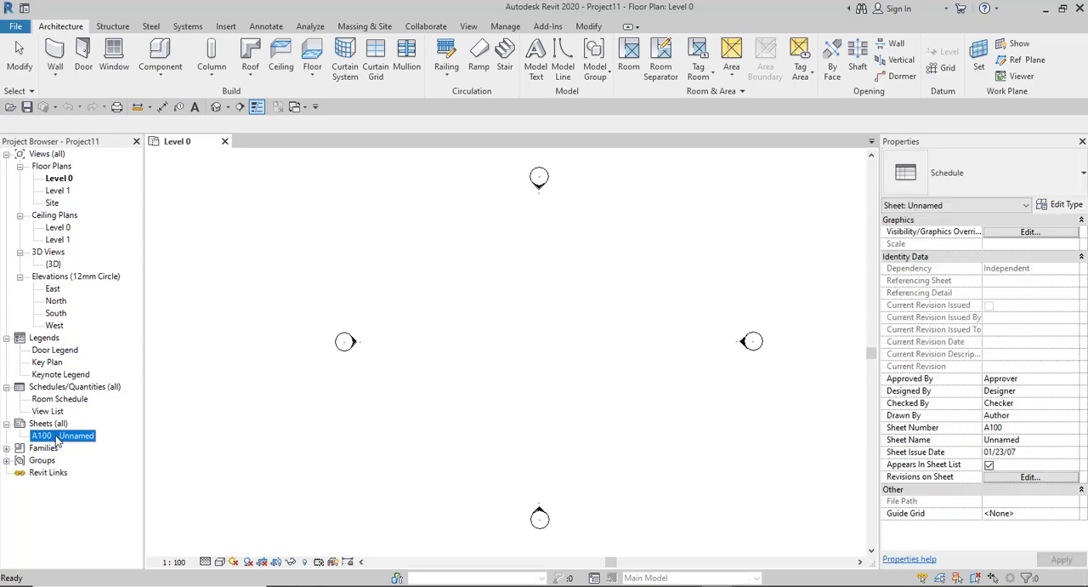
- Expand Families and Annotation Symbols in the Project Browser and widen the browser until the family names are fully readable
click(9, 448)
scroll(17, 436, down, 2)
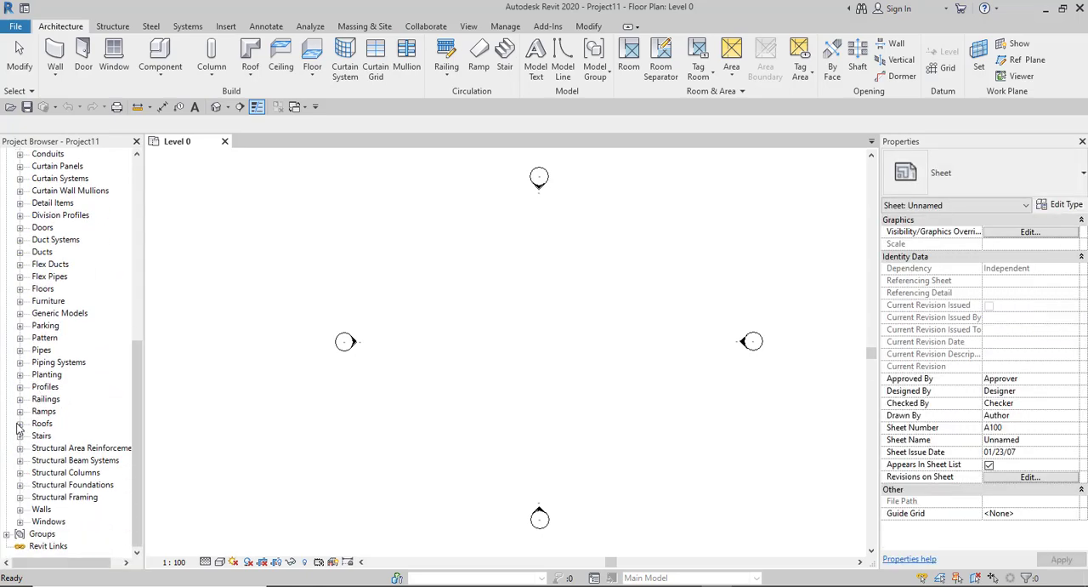
scroll(17, 428, up, 4)
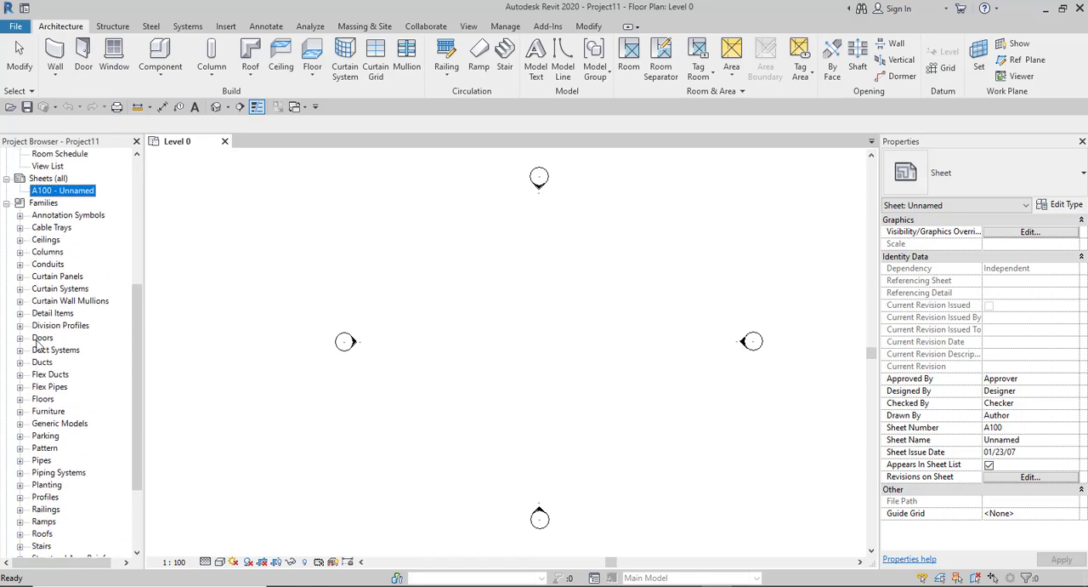
scroll(37, 342, down, 4)
scroll(17, 281, up, 5)
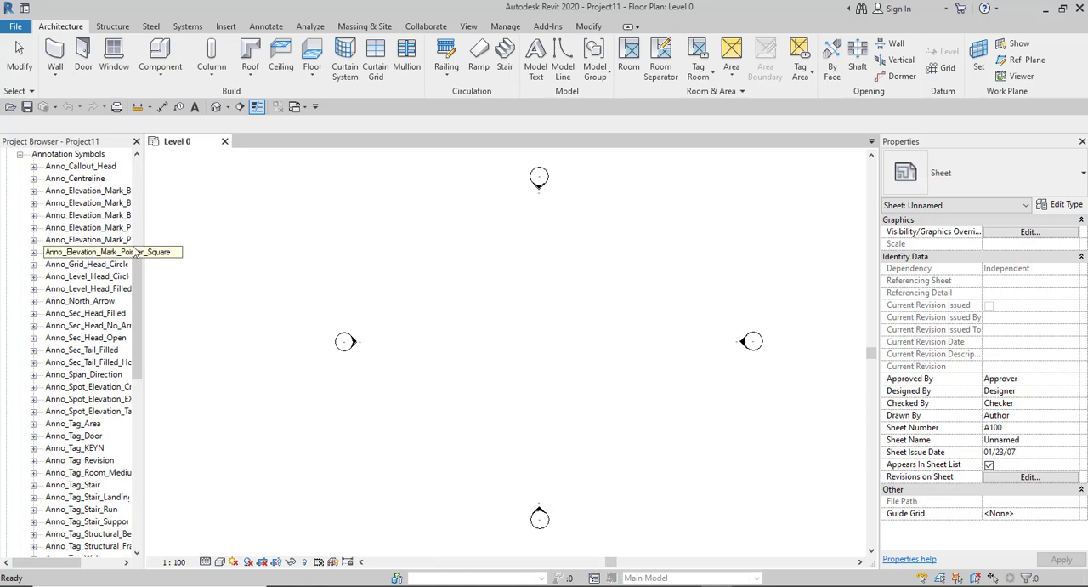
drag(145, 238, 265, 236)
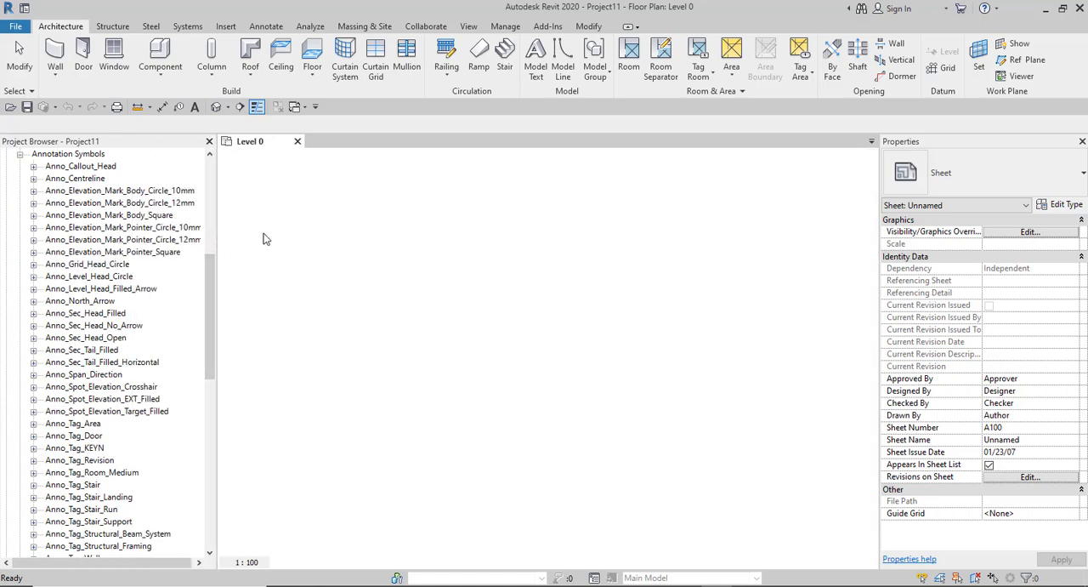
- Look through the annotation symbol families, from the callout and elevation marks to the tags and title block, and collapse Annotation Symbols
scroll(120, 286, up, 2)
scroll(85, 255, down, 5)
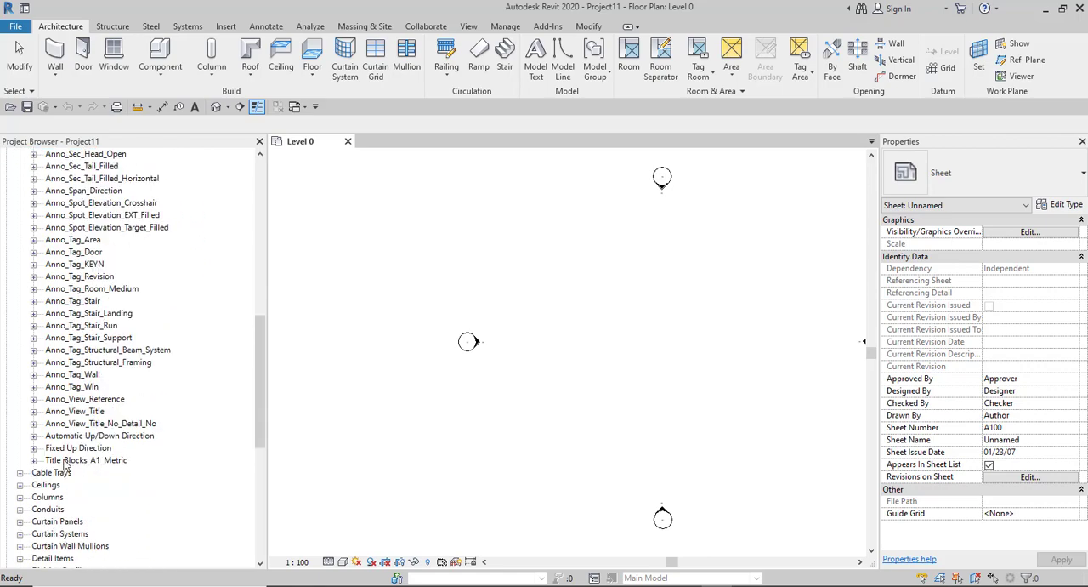
scroll(66, 465, up, 1)
scroll(65, 465, up, 1)
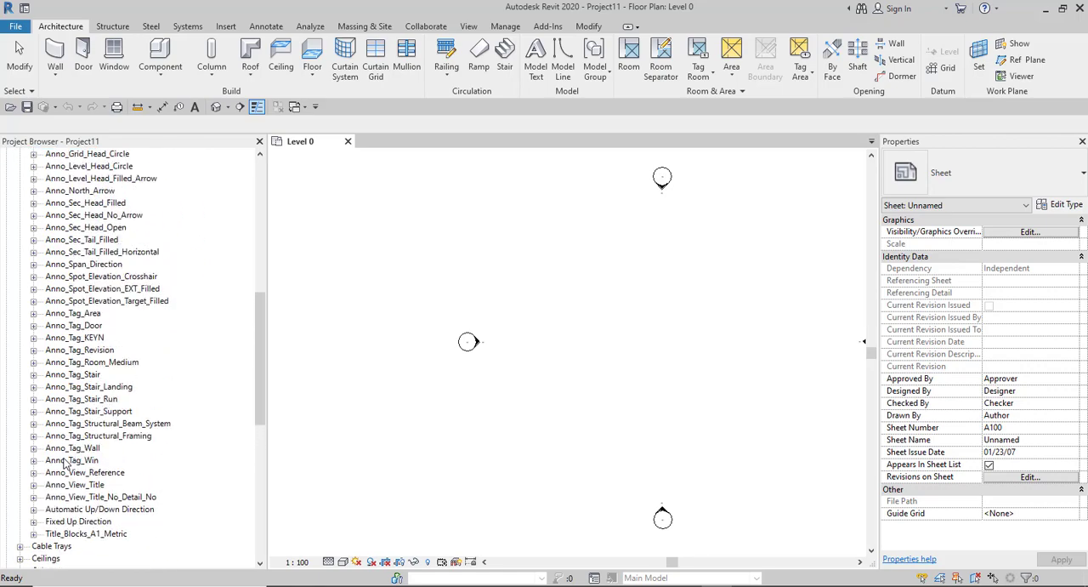
scroll(65, 463, up, 2)
scroll(66, 457, up, 1)
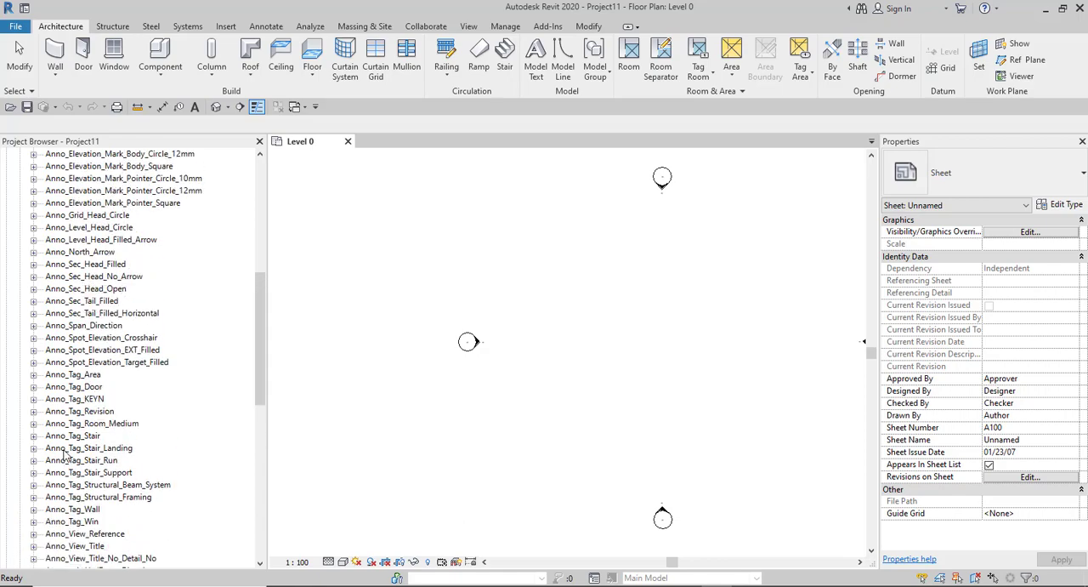
scroll(66, 455, up, 2)
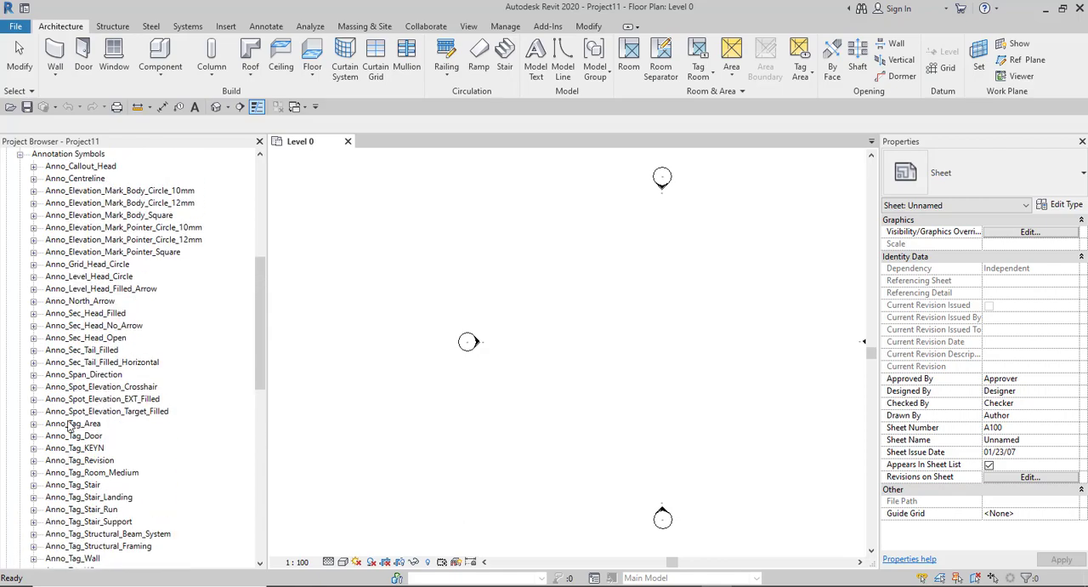
scroll(85, 232, down, 5)
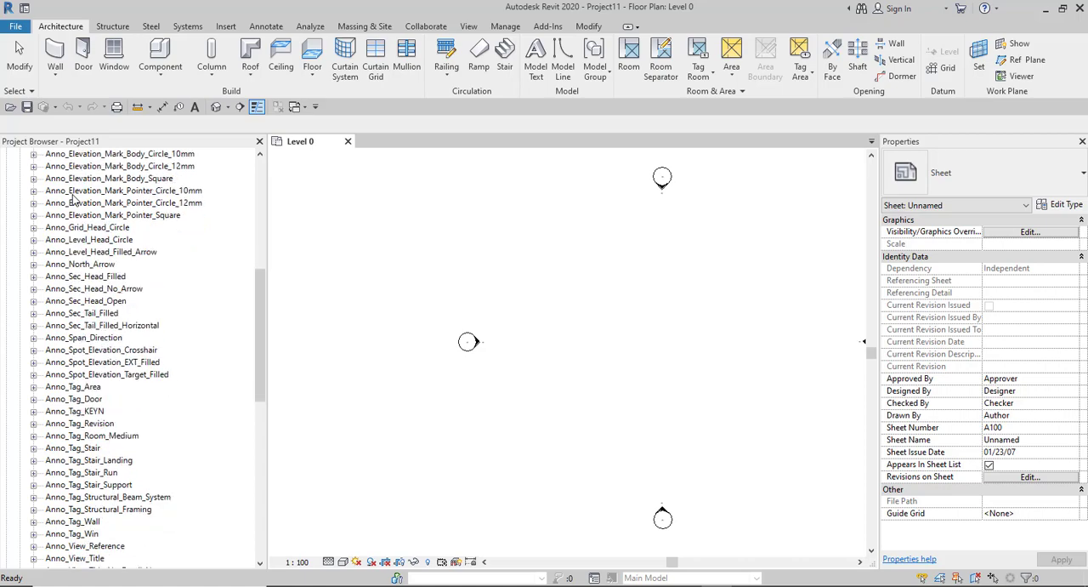
scroll(100, 270, down, 1)
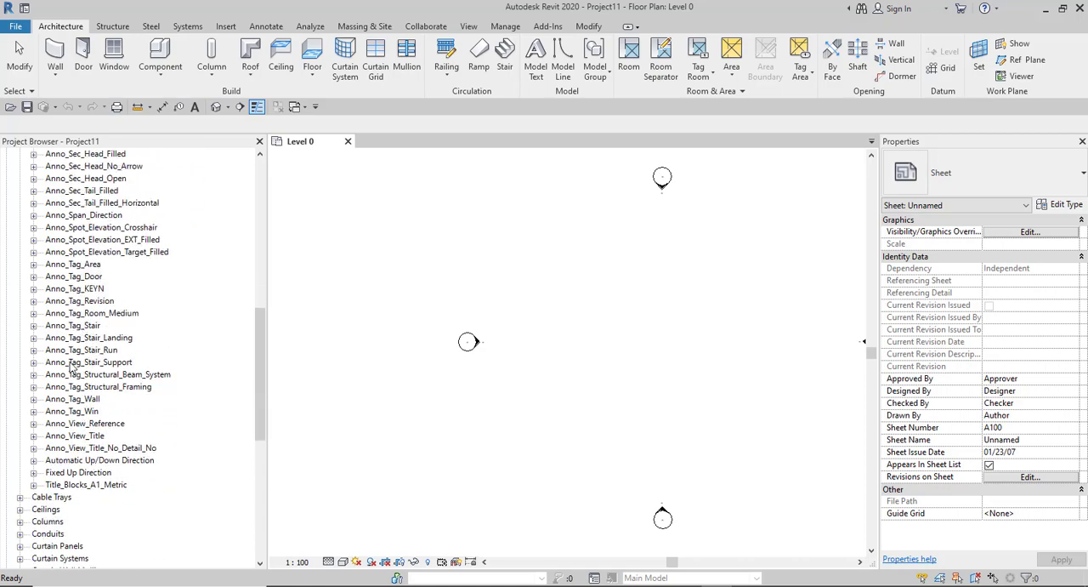
scroll(70, 501, up, 8)
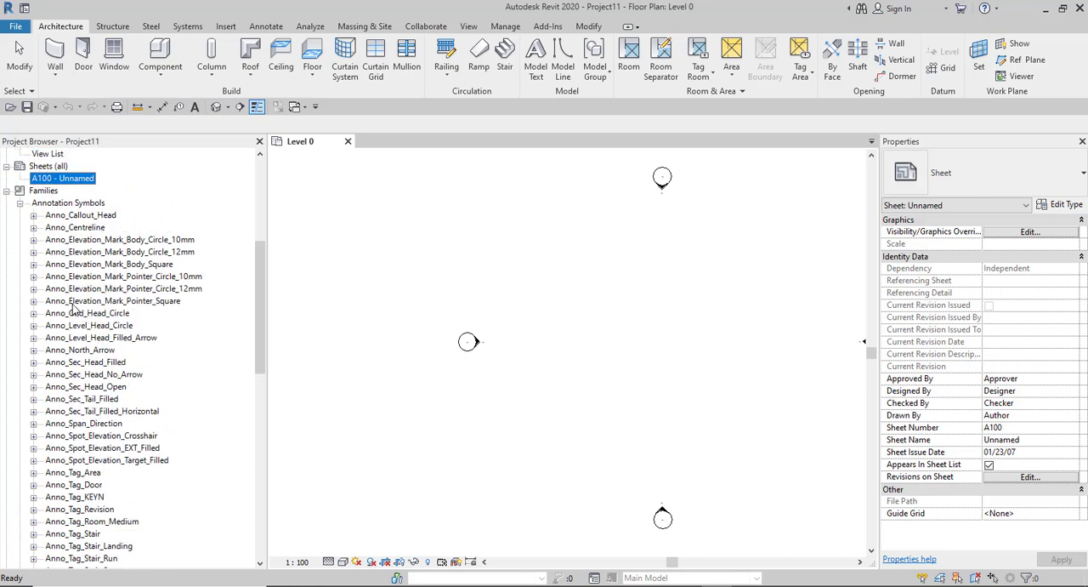
scroll(74, 310, down, 1)
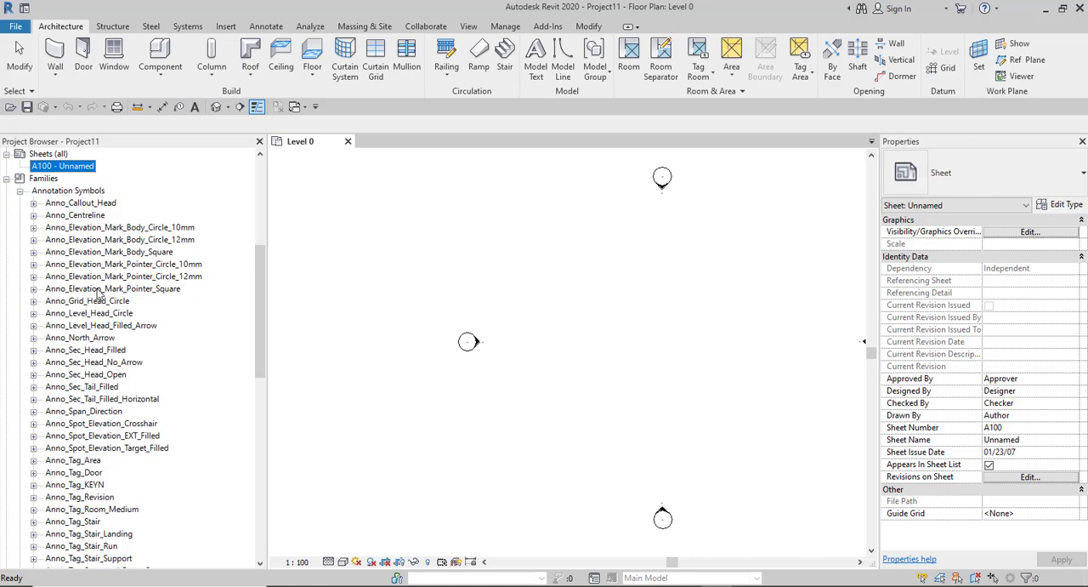
scroll(74, 279, down, 10)
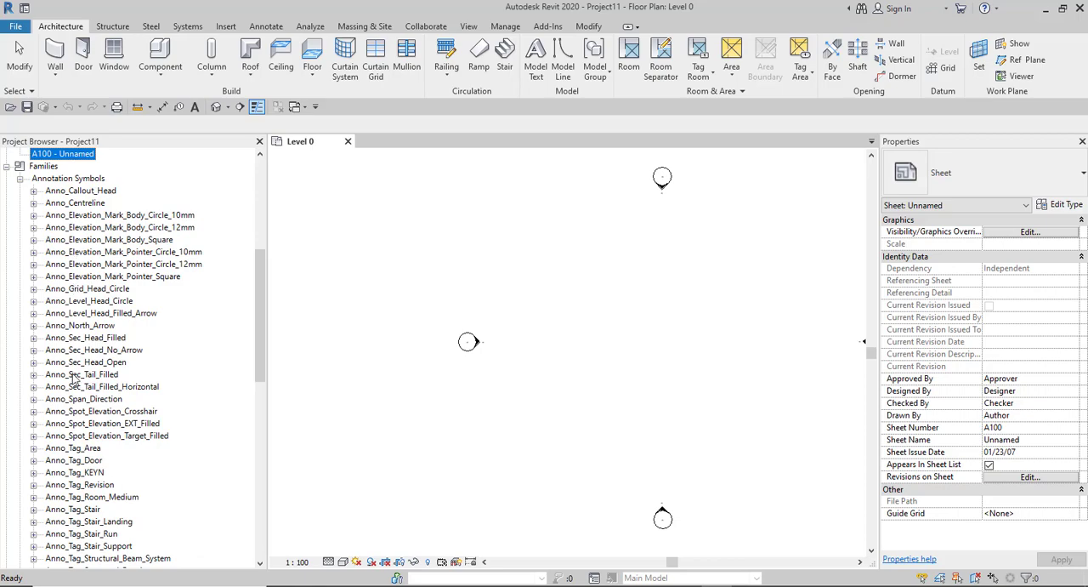
scroll(75, 400, down, 3)
scroll(51, 357, up, 17)
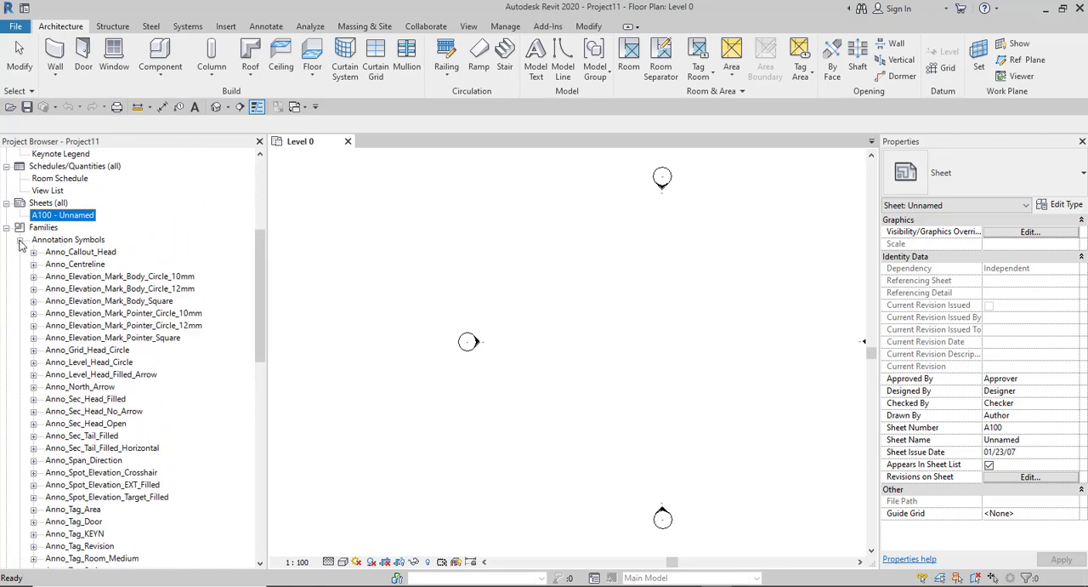
click(19, 240)
- Expand the Doors families and inspect the properties of the Doors_ExtDbl_Flush and Doors_IntSgl types
scroll(35, 305, down, 5)
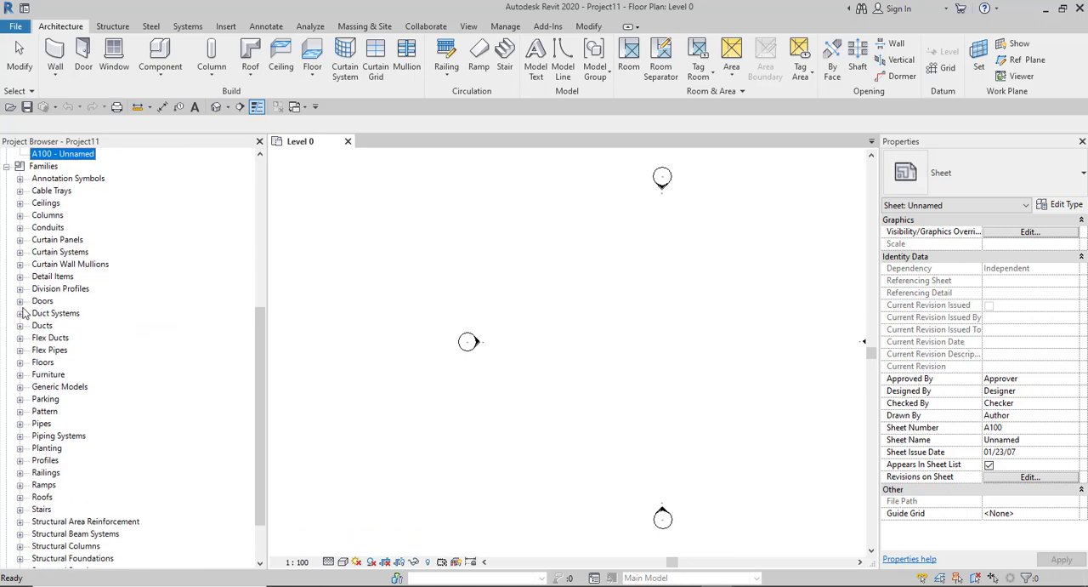
click(20, 301)
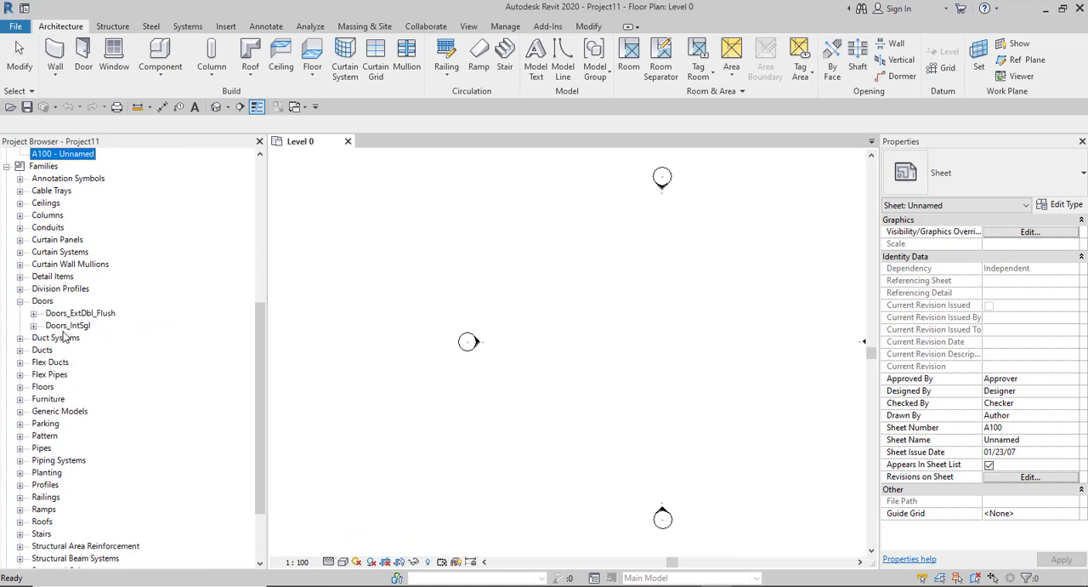
click(34, 314)
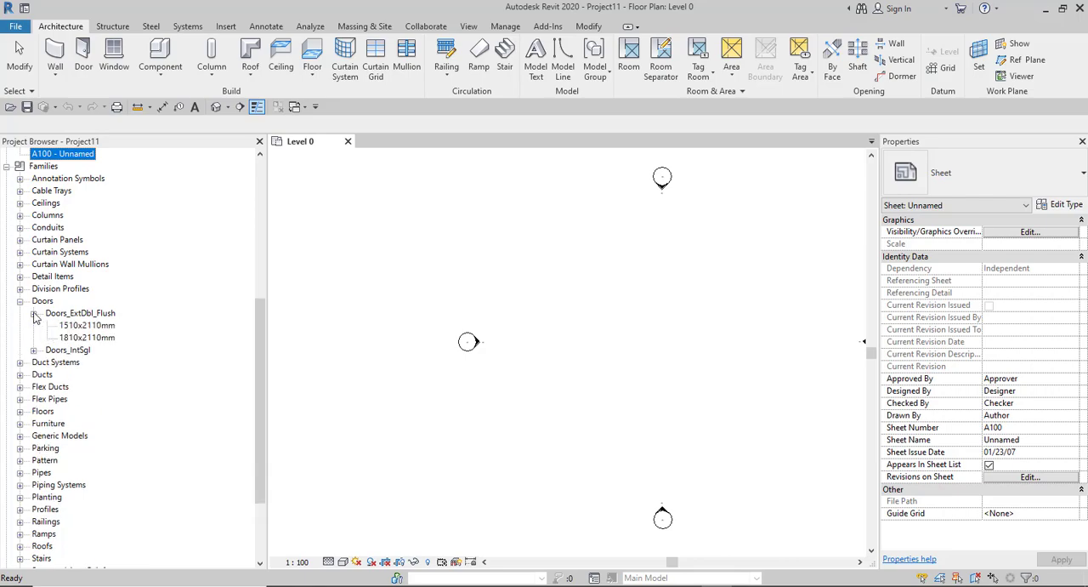
click(82, 331)
click(81, 339)
click(33, 350)
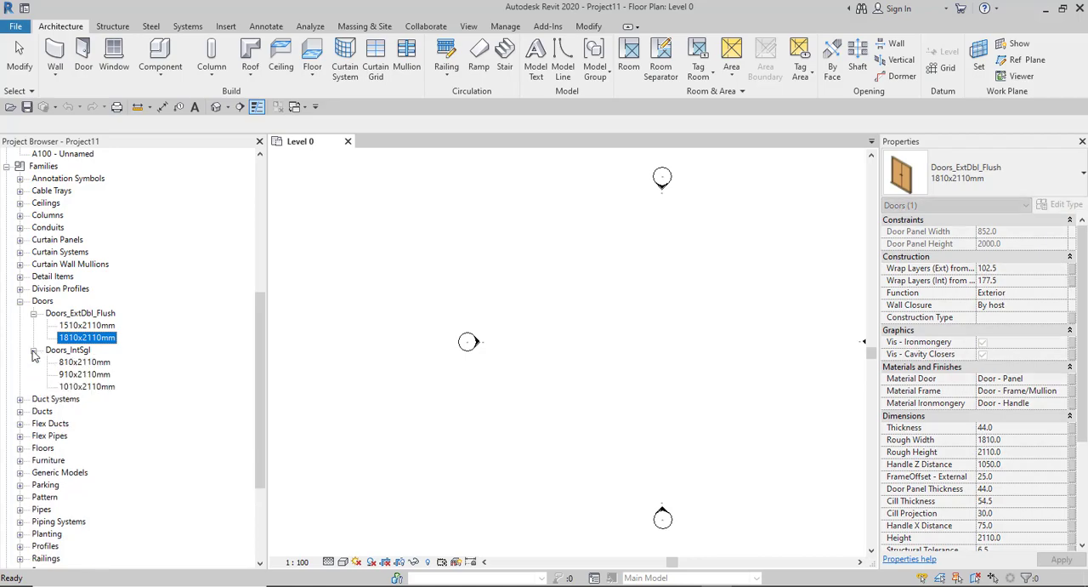
click(89, 363)
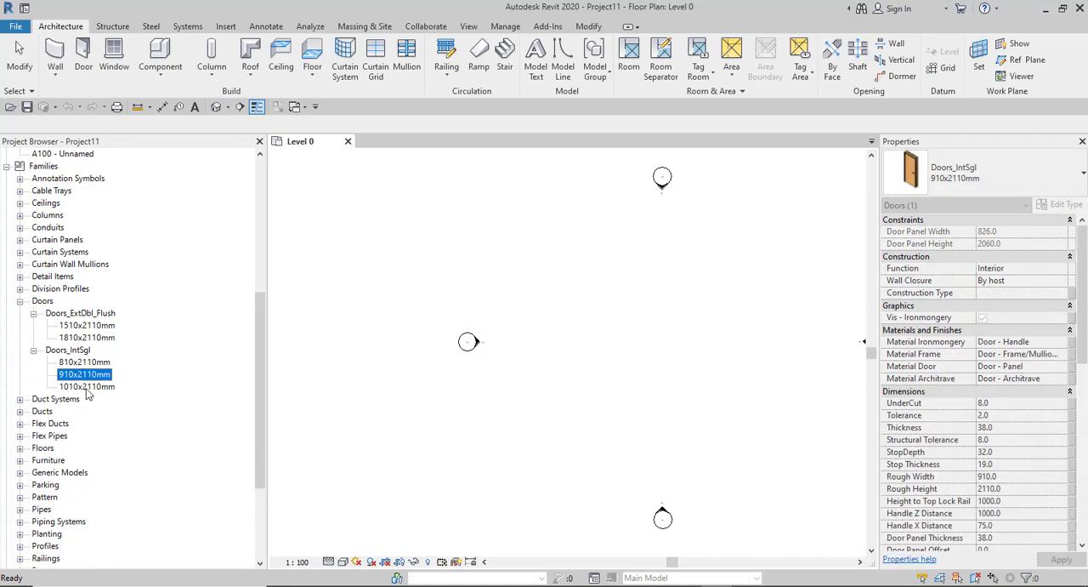
click(88, 387)
- Expand Ducts, inspect the Standard type of Oval Duct, and select the Rectangular Duct and Round Duct families
scroll(96, 369, down, 3)
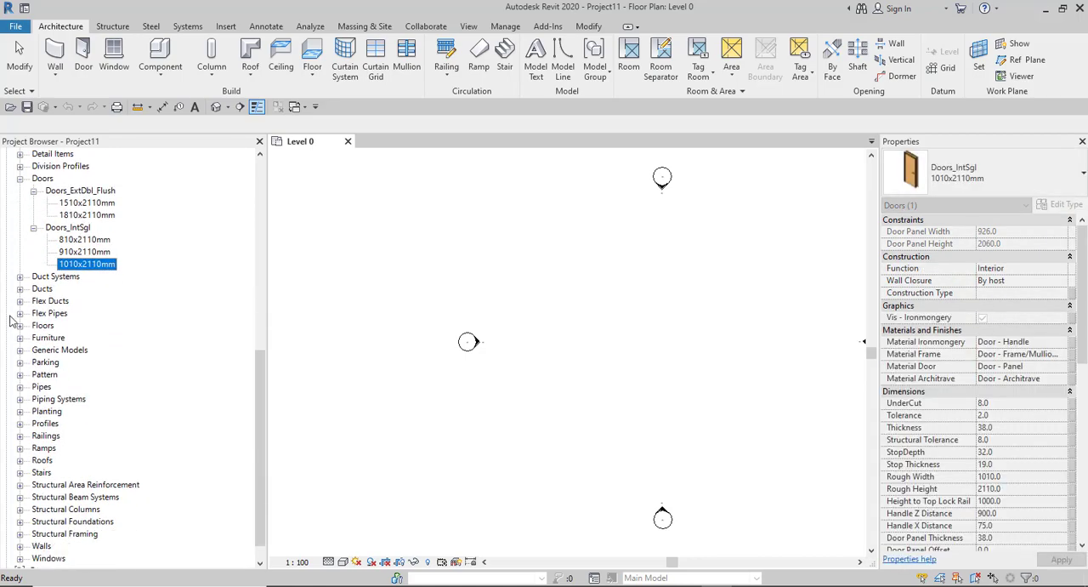
click(20, 289)
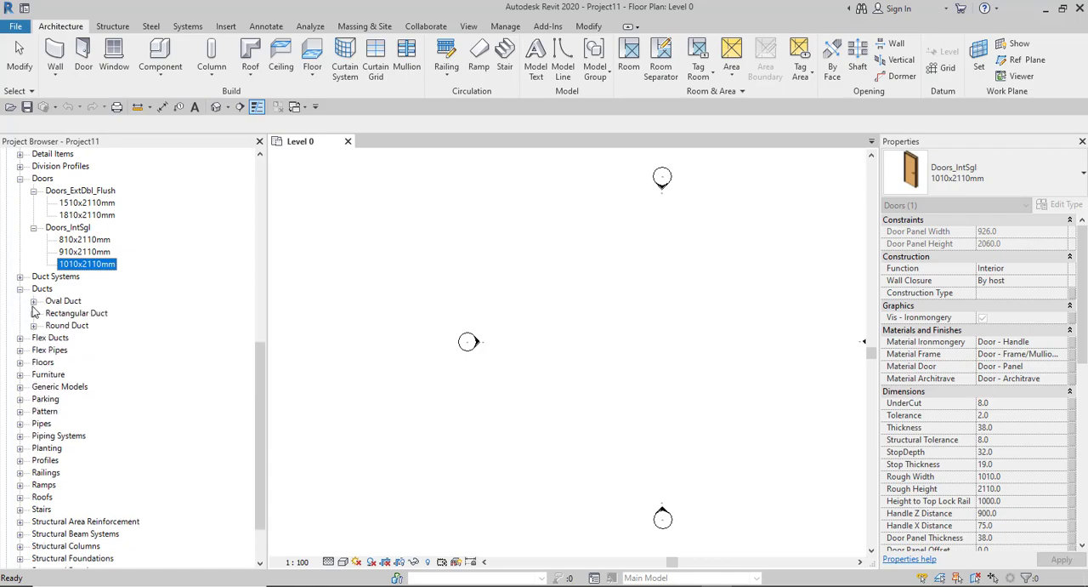
click(33, 301)
click(73, 313)
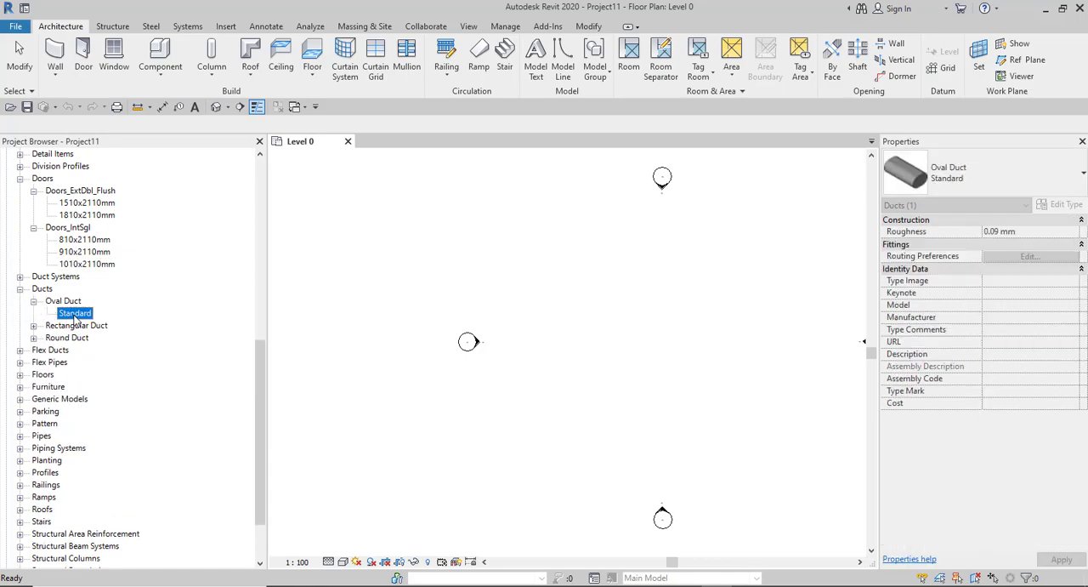
click(56, 302)
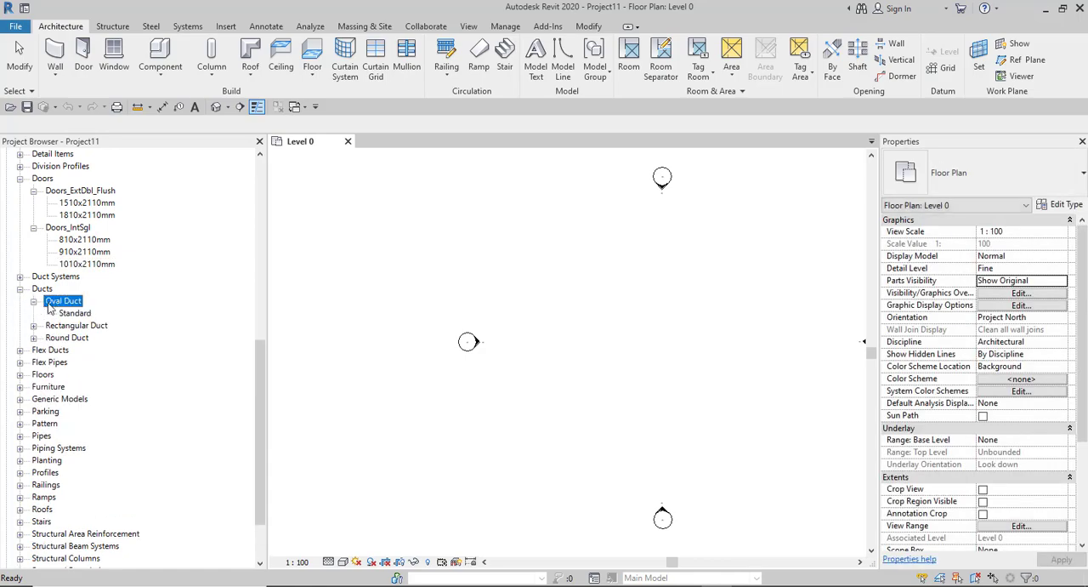
click(57, 330)
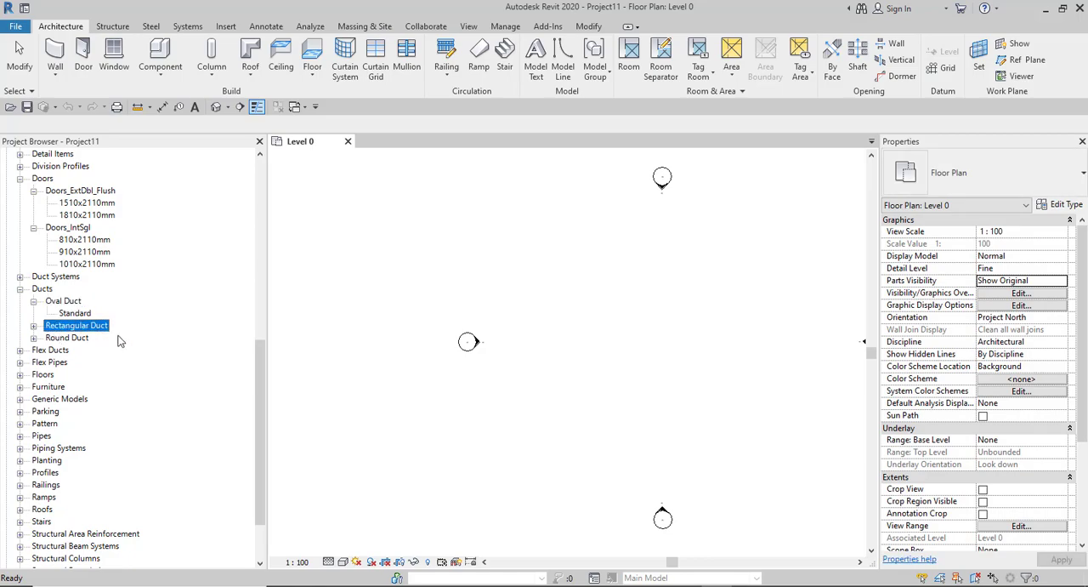
click(59, 340)
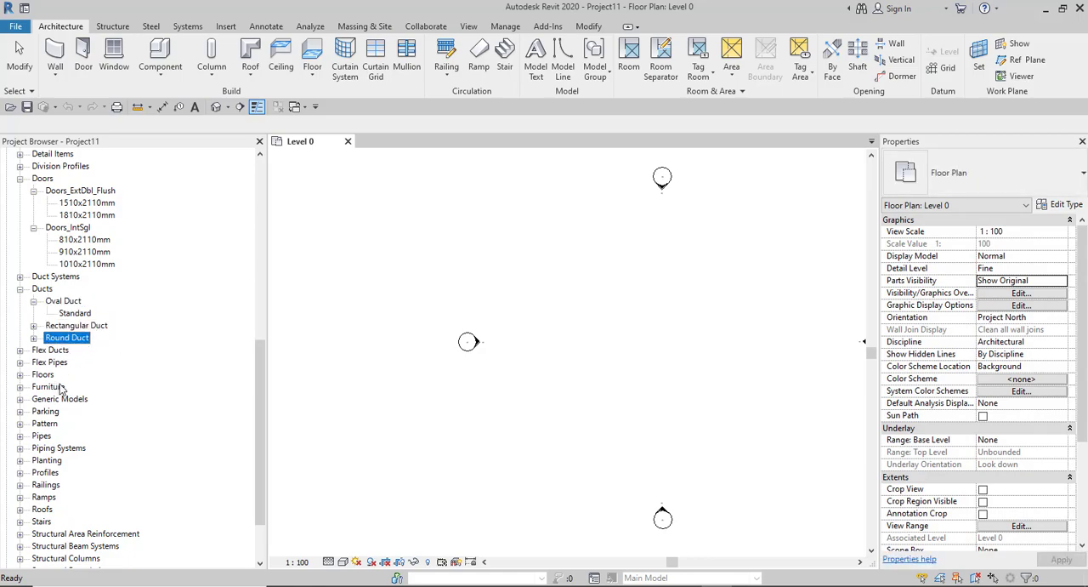
- Expand Planting and its Planting_RPC_Tree_Deciduous family to list the tree types
scroll(62, 387, down, 2)
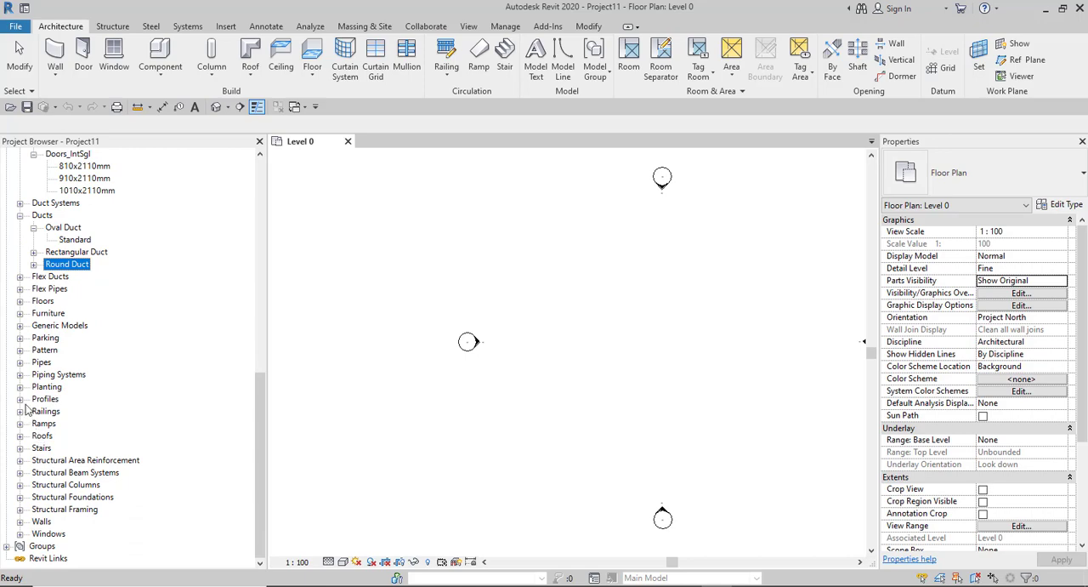
click(20, 387)
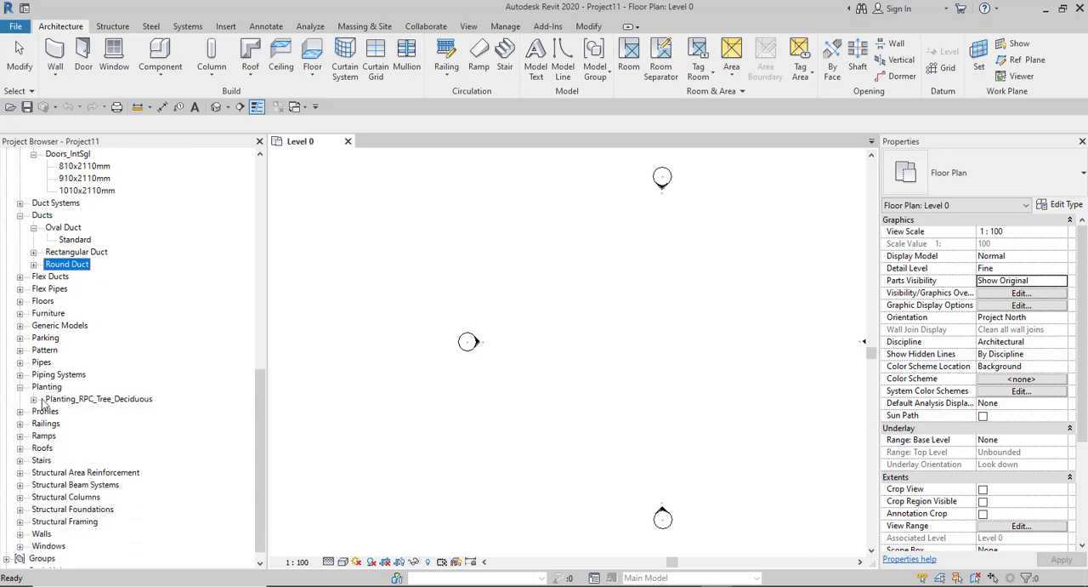
click(72, 400)
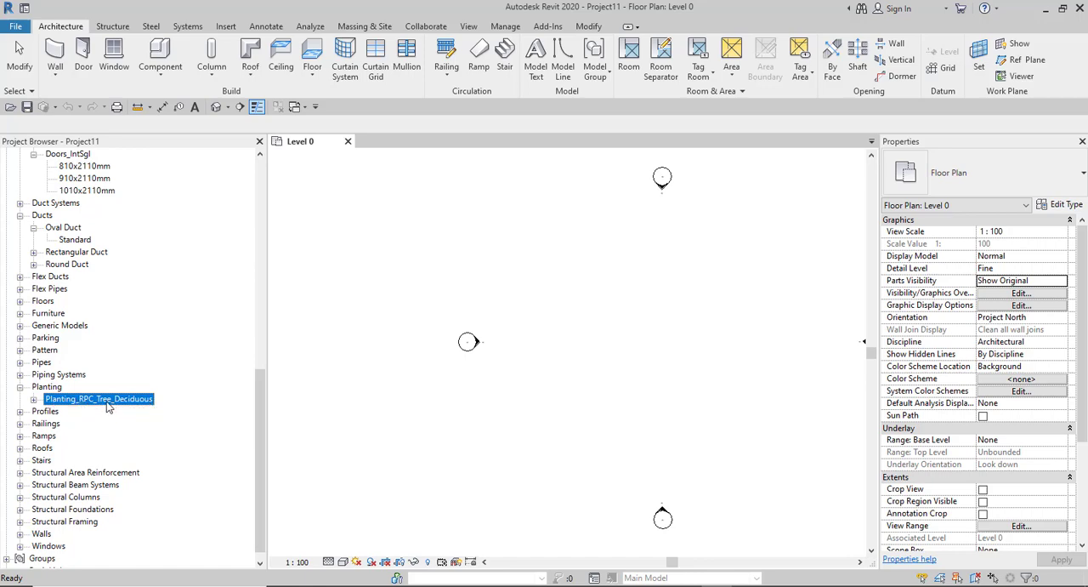
click(34, 398)
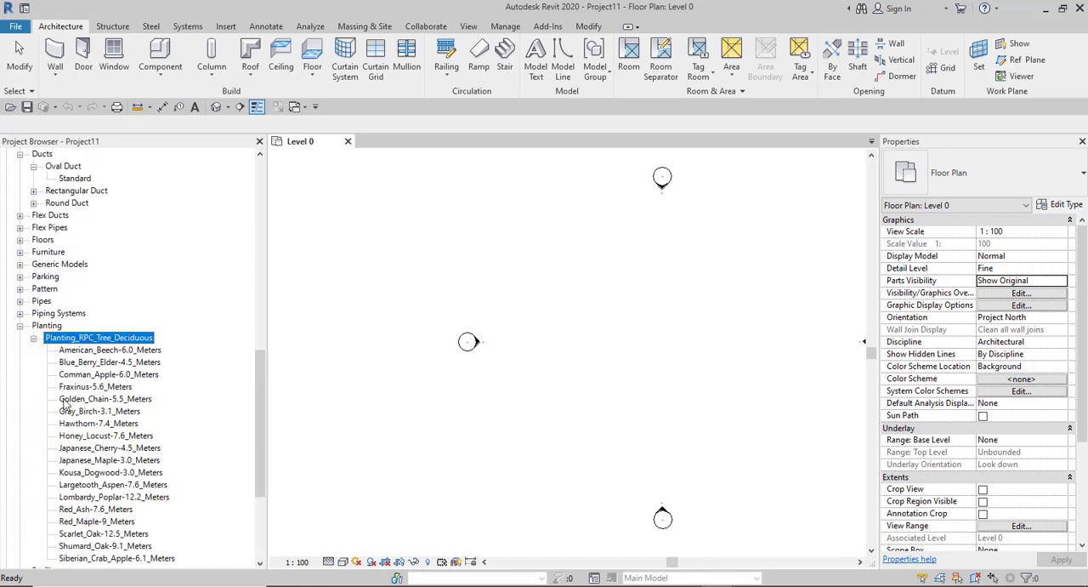
- Inspect the properties of the American Beech, Blue Berry Elder, Japanese Maple and Siberian Crab Apple tree types
scroll(89, 264, down, 5)
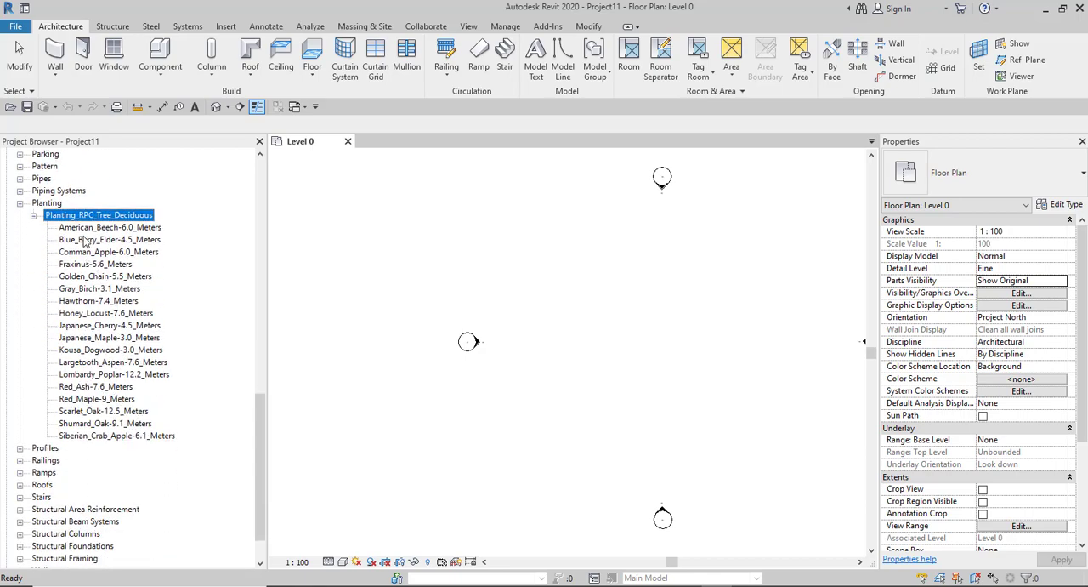
click(86, 228)
click(81, 240)
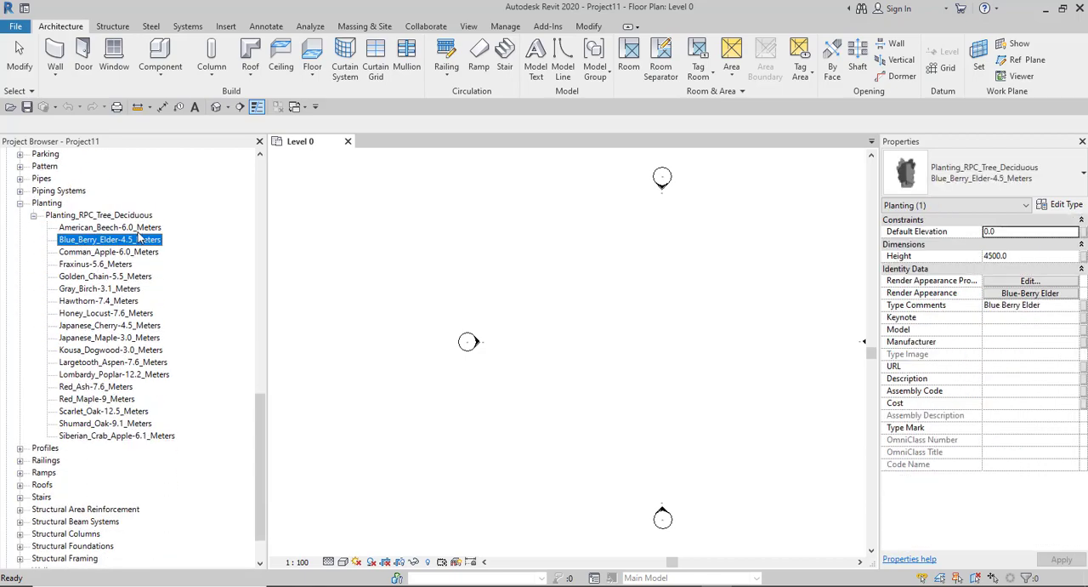
click(128, 228)
click(128, 242)
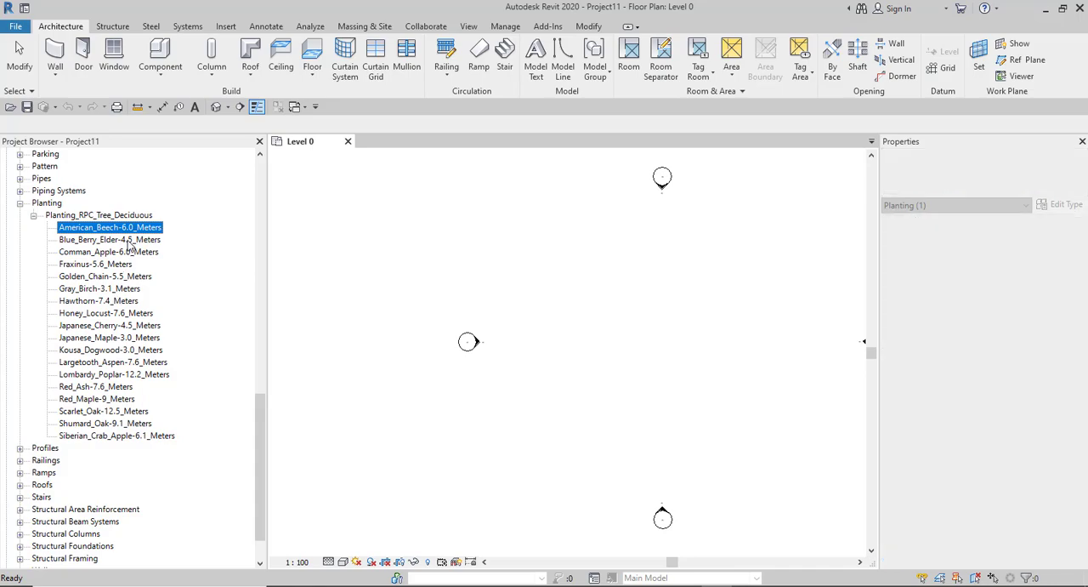
click(125, 339)
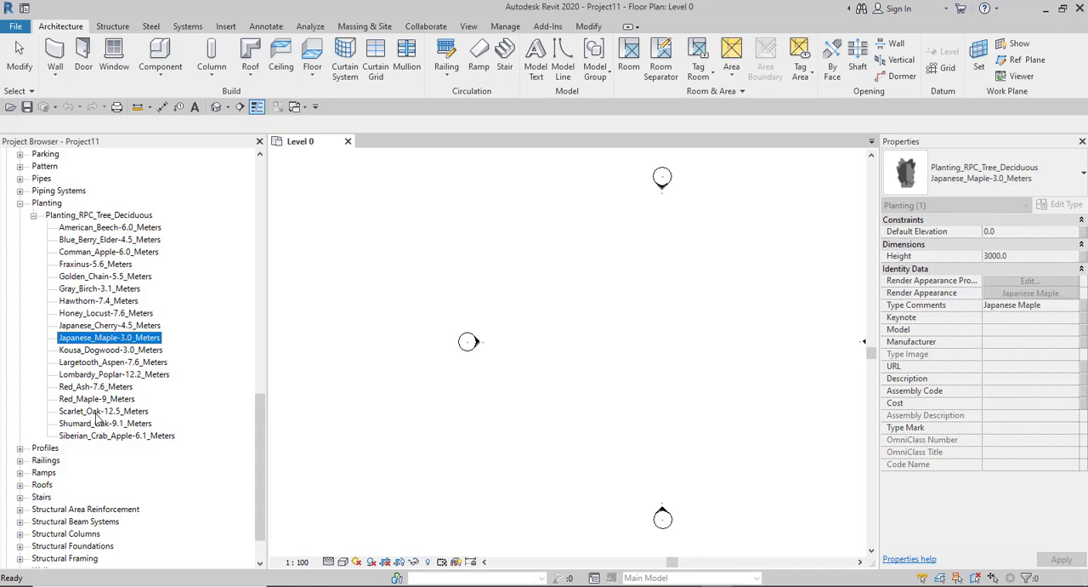
scroll(90, 404, down, 2)
click(85, 387)
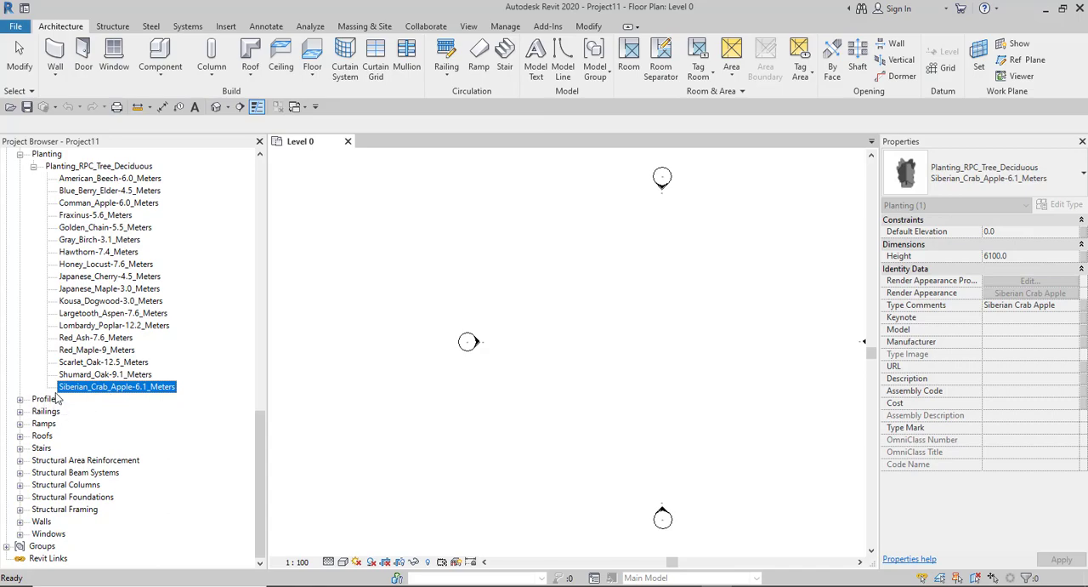
- Expand the Walls category and select the Basic Wall, Curtain Wall and Stacked Wall families in turn
click(19, 521)
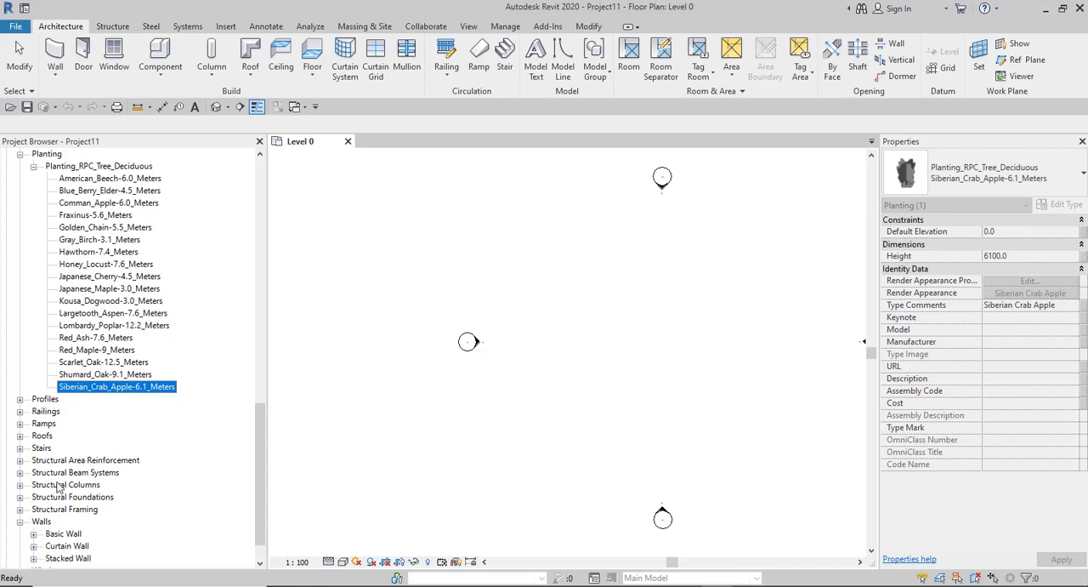
scroll(57, 488, down, 2)
click(57, 498)
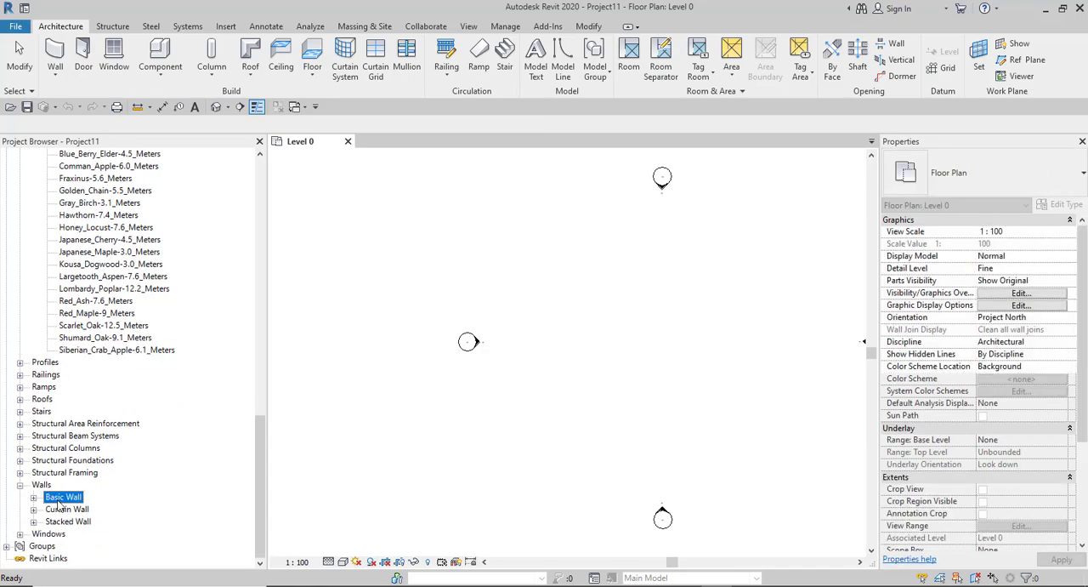
click(60, 509)
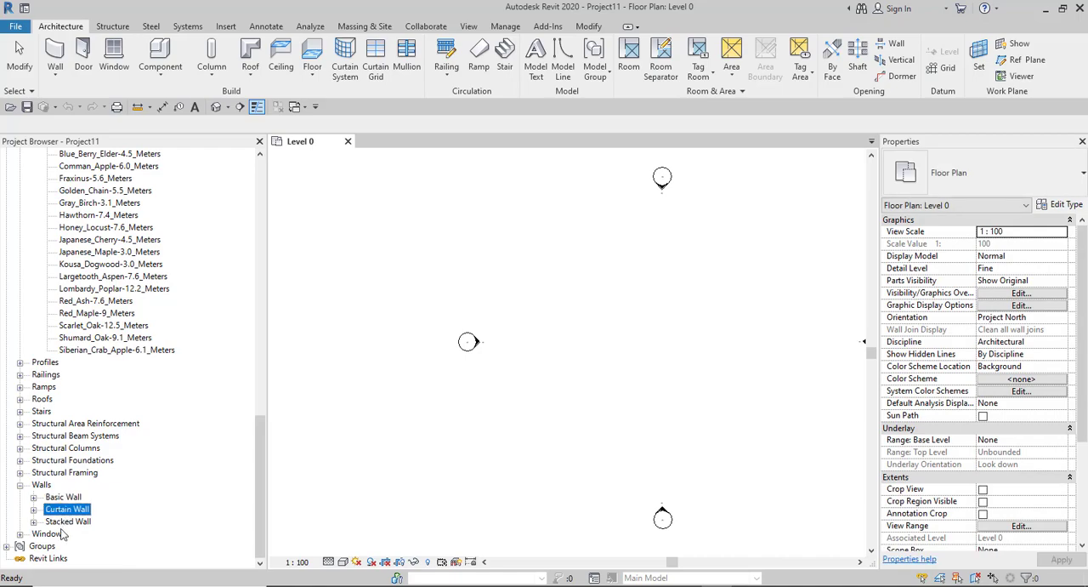
click(58, 522)
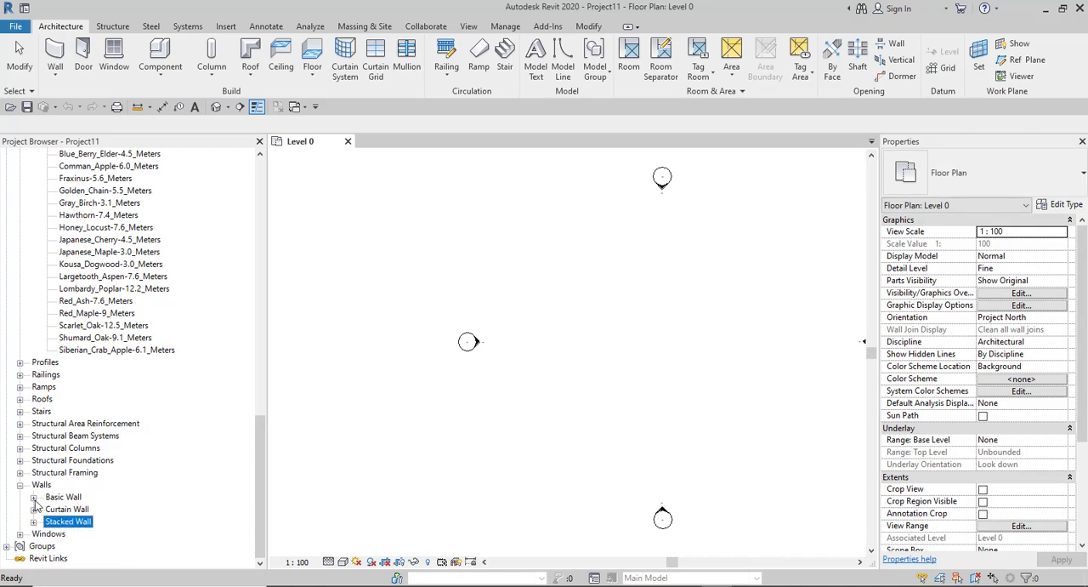
- Expand Basic Wall and inspect the properties of several exterior types, from Wall-Ext_22Rdr-100Blk-50Air-30Ins-100LBlk-12P to Wall-Ext_102Bwk-75Ins-100LBlk-12P
click(33, 497)
scroll(83, 437, down, 3)
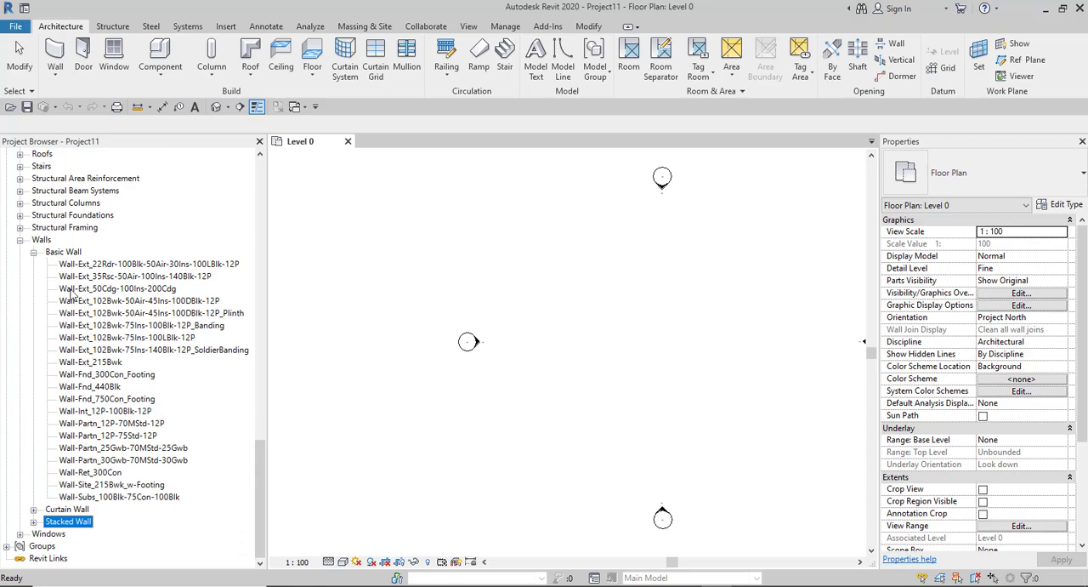
click(89, 265)
click(89, 277)
click(88, 288)
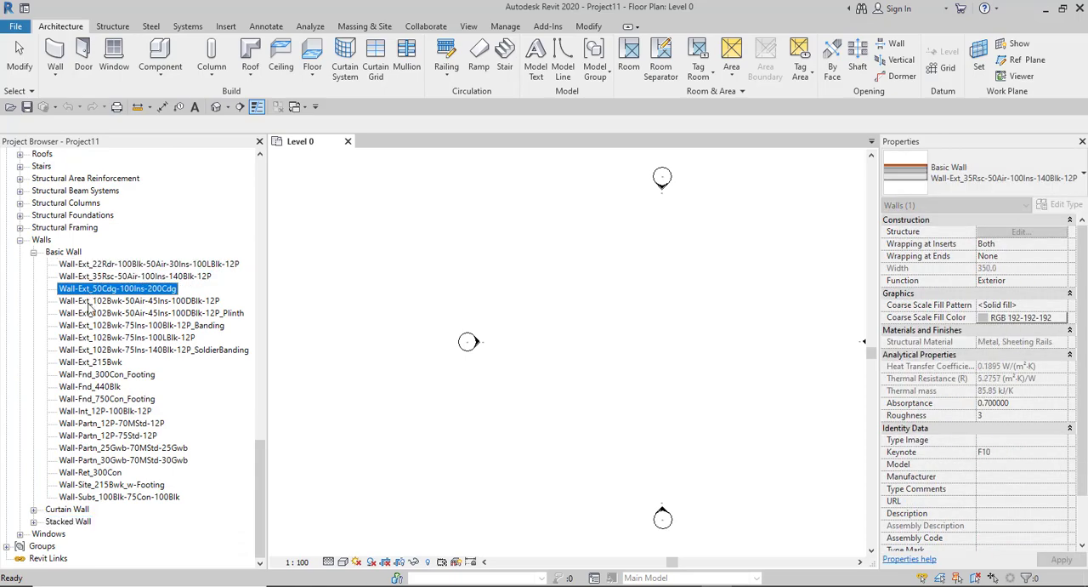
click(88, 312)
click(81, 337)
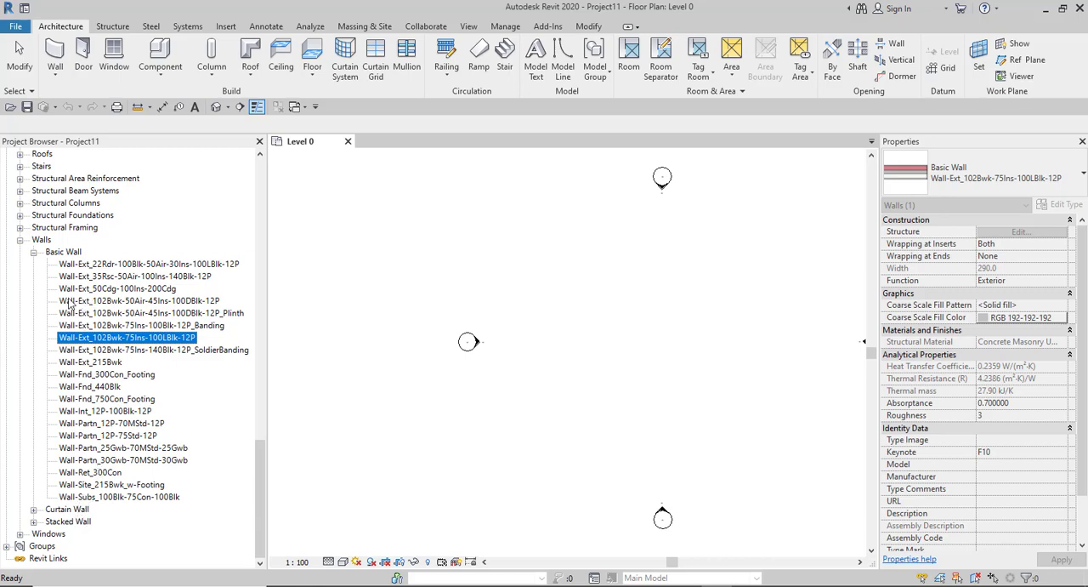
- Collapse the Walls and Planting categories in the family list
click(21, 242)
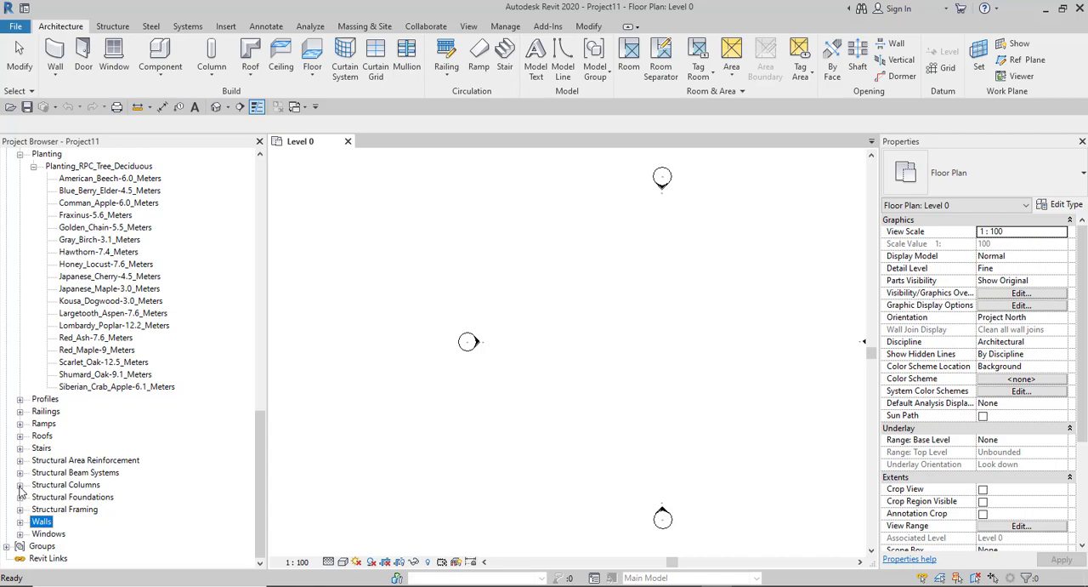
scroll(21, 497, up, 1)
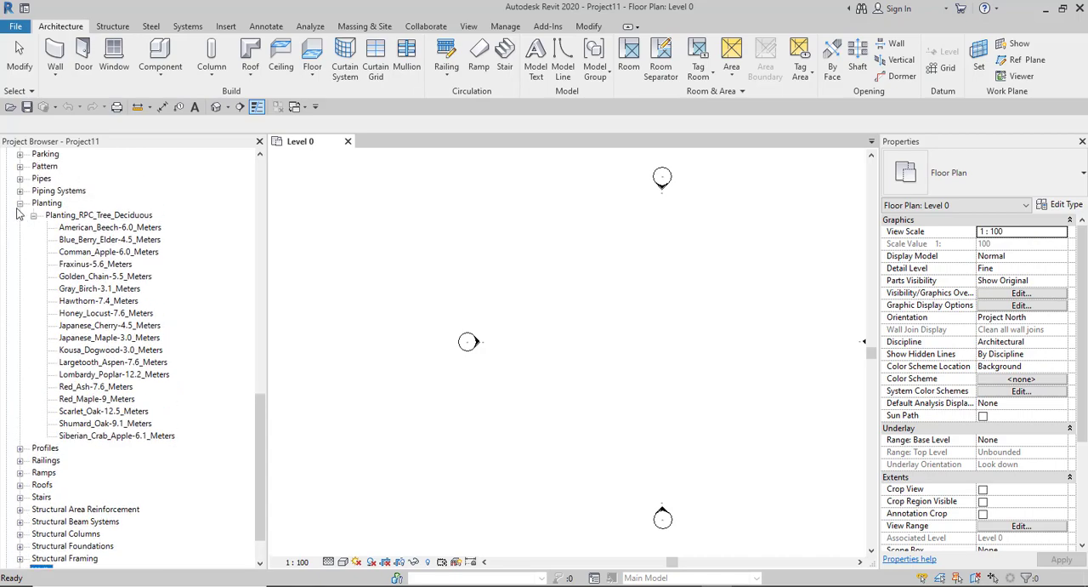
click(20, 203)
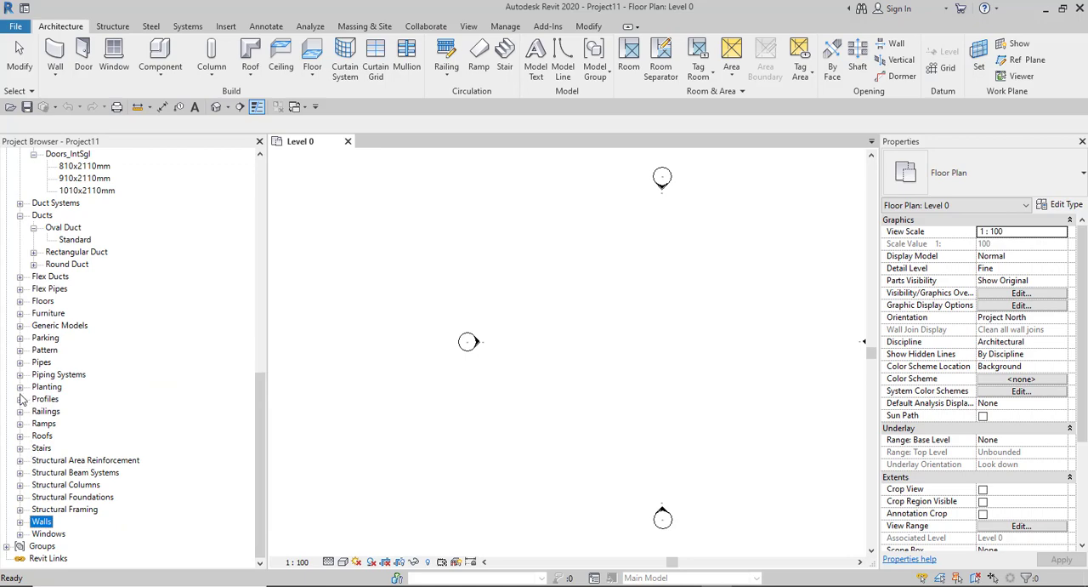
- Expand Pipes and its Pipe Types family, and inspect the properties of the Standard pipe type
click(19, 363)
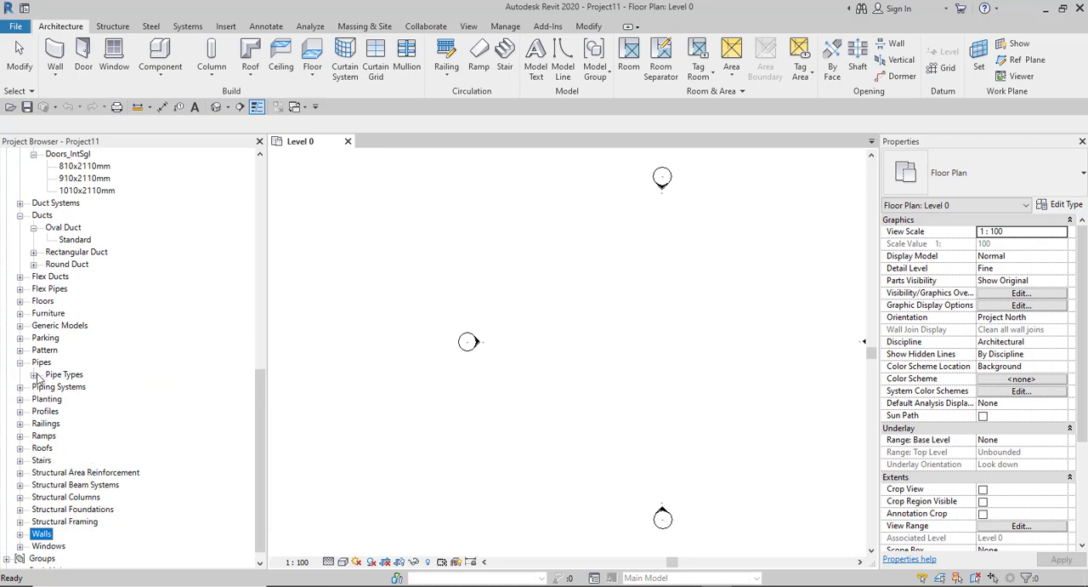
click(33, 375)
click(75, 388)
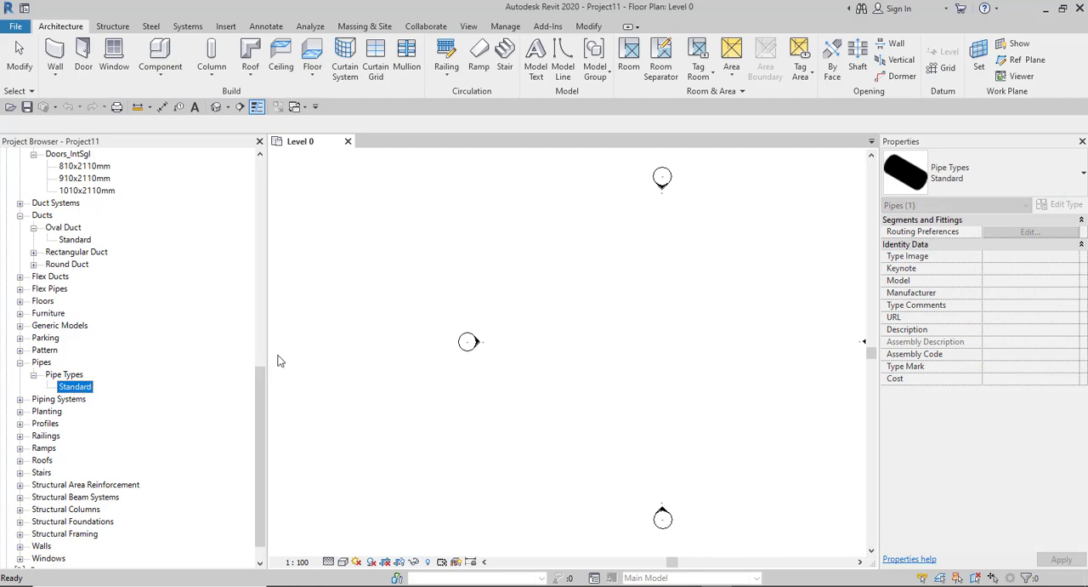
click(67, 376)
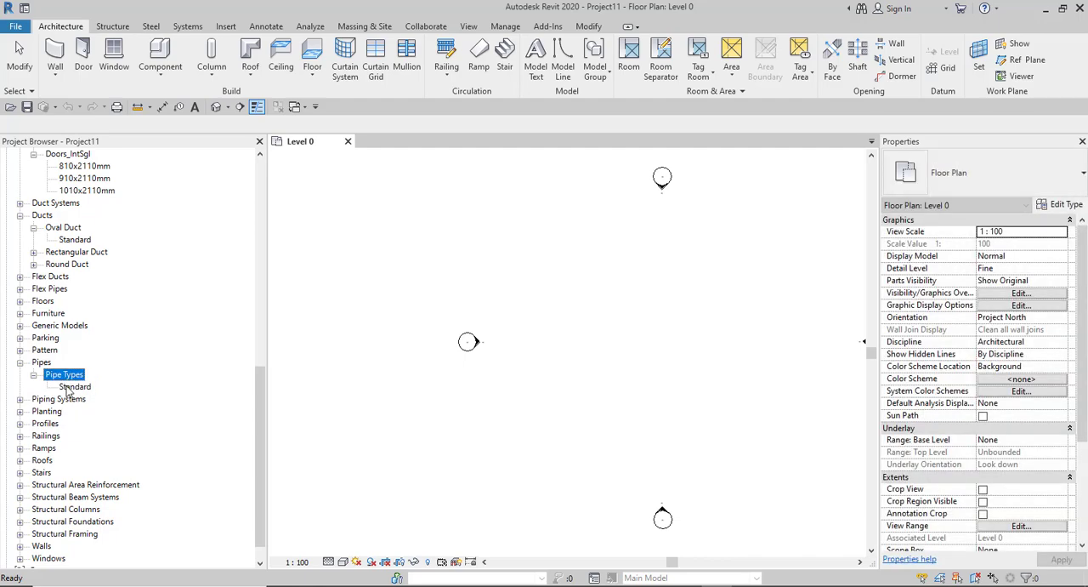
click(69, 389)
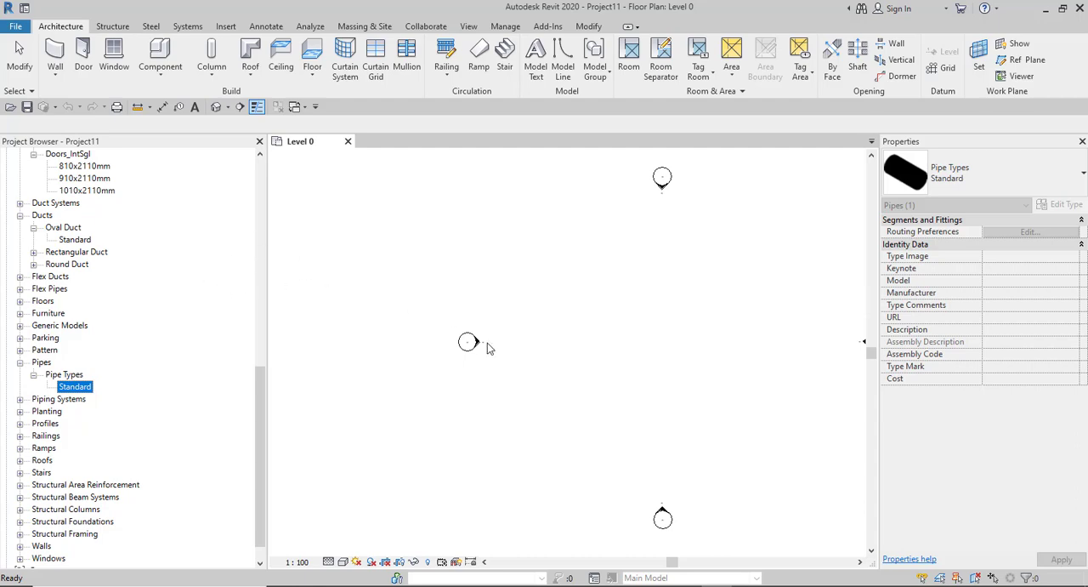
- Close the current project's Level 0 view, start a new model project and browse for its template file
scroll(482, 344, down, 3)
scroll(549, 303, up, 2)
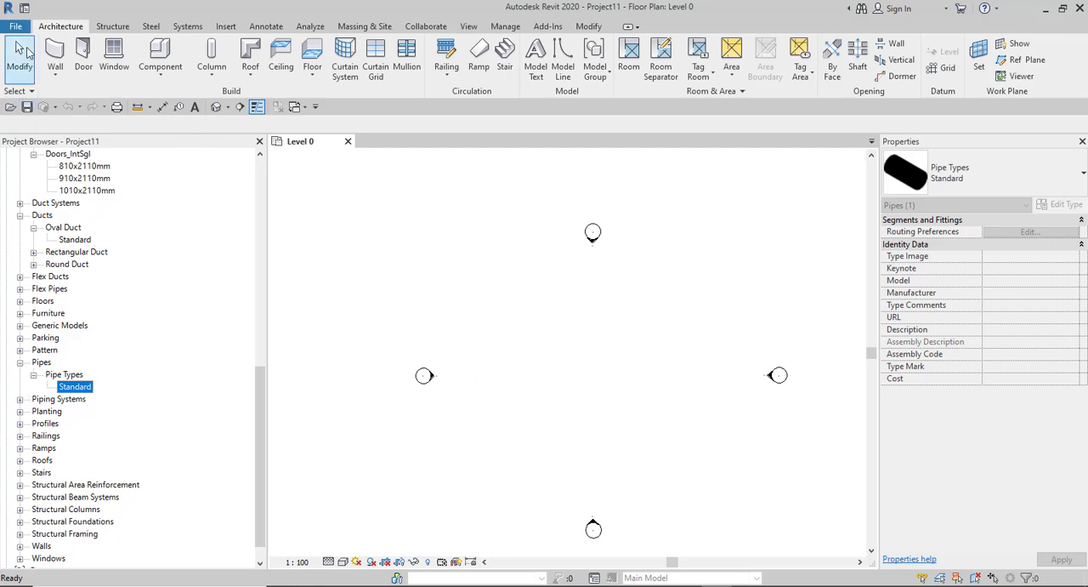
click(348, 142)
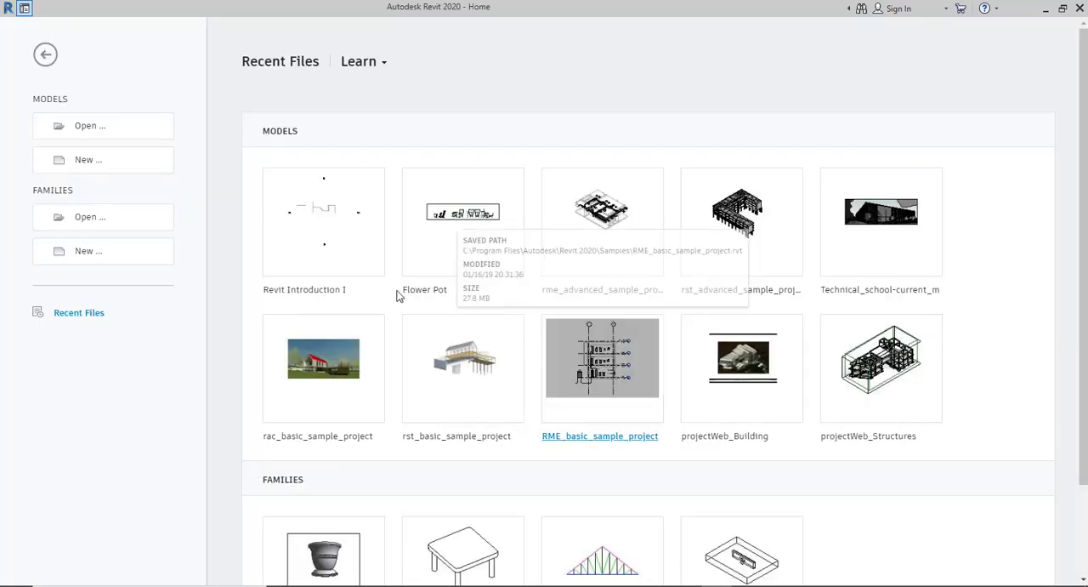
click(89, 160)
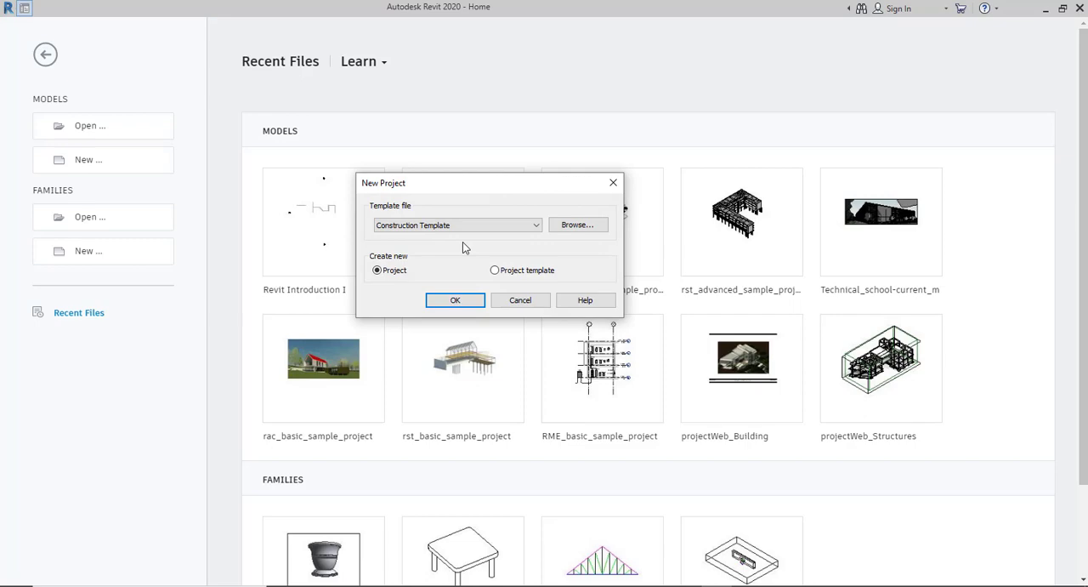
click(575, 225)
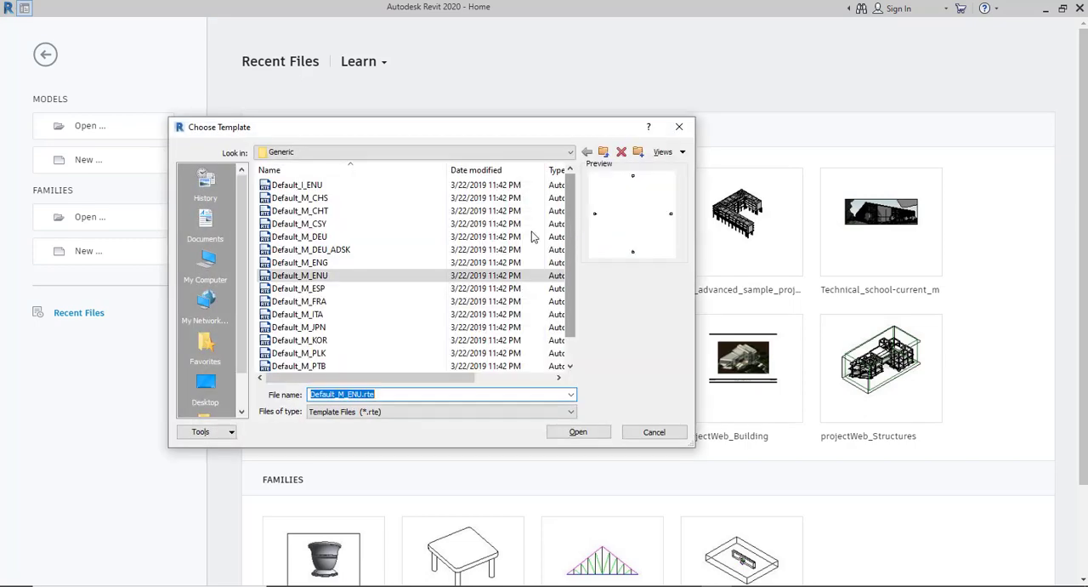
- Select the Systems-Default_Metric template in the US Metric templates folder
click(604, 151)
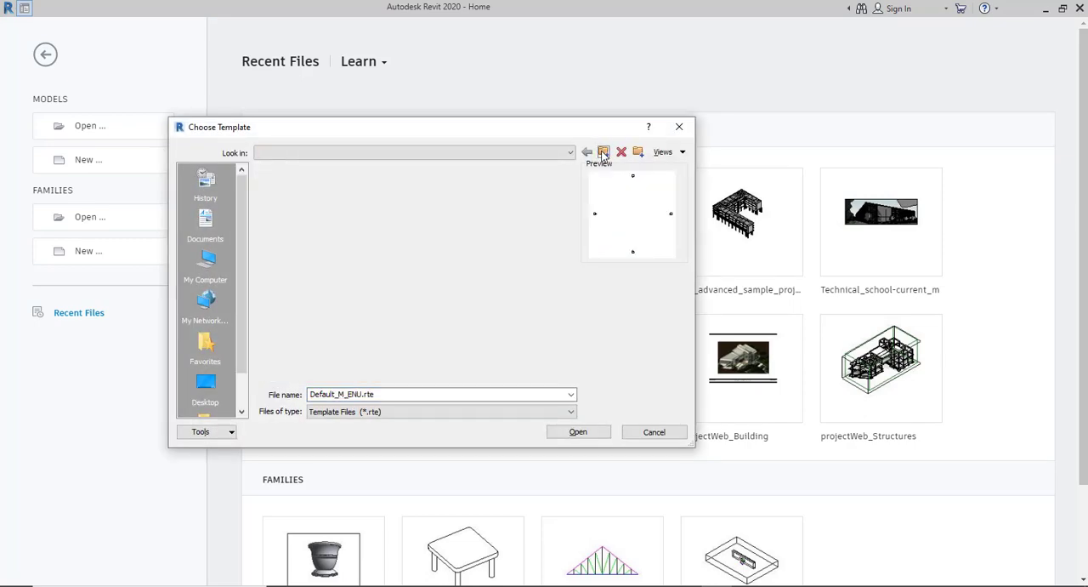
double_click(285, 224)
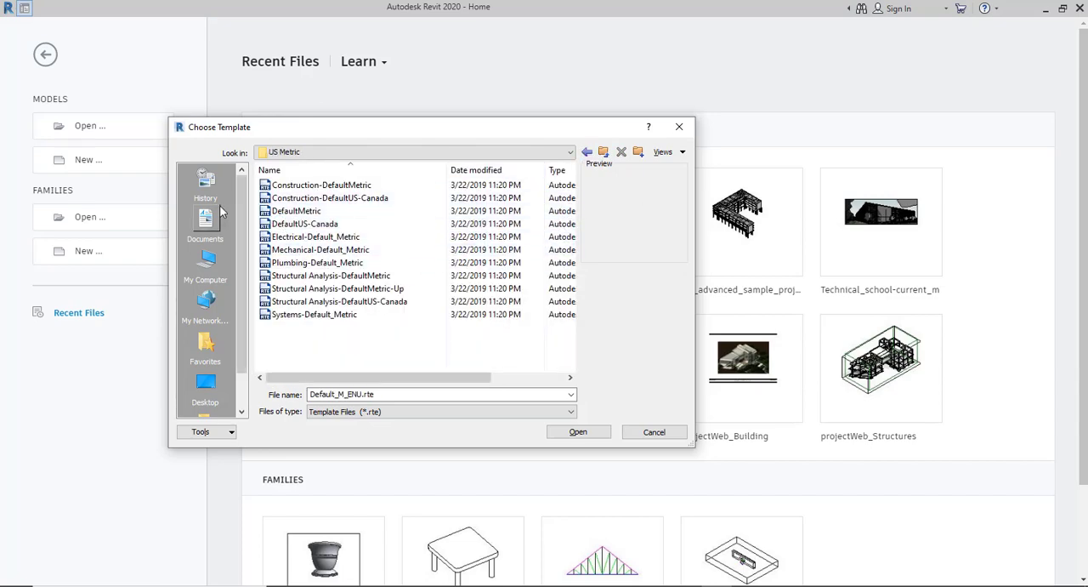
click(294, 317)
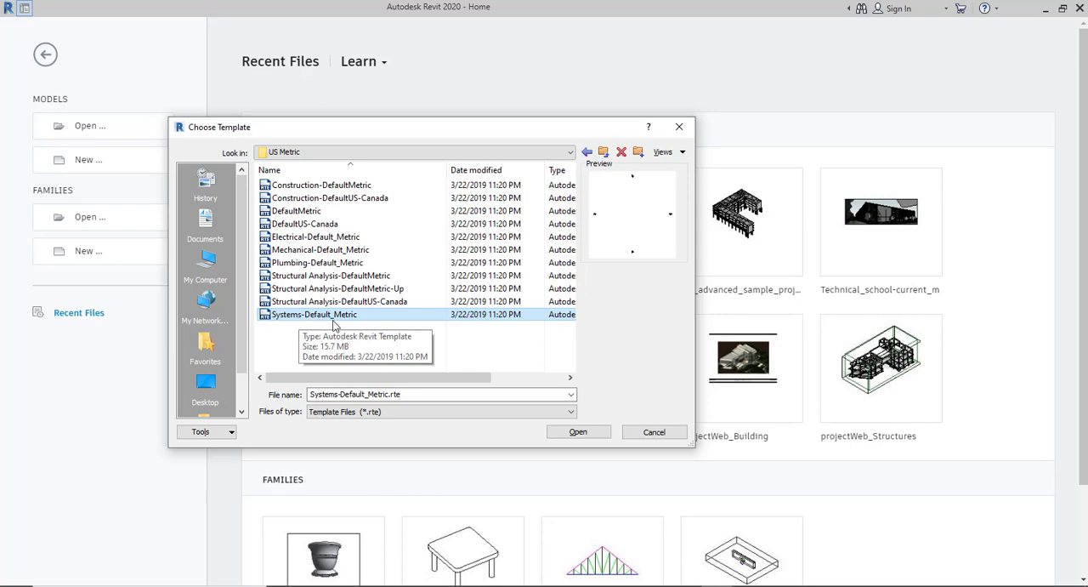
- Choose the Systems-DefaultGBRENU template from the UK templates folder for the new project
click(603, 151)
click(277, 196)
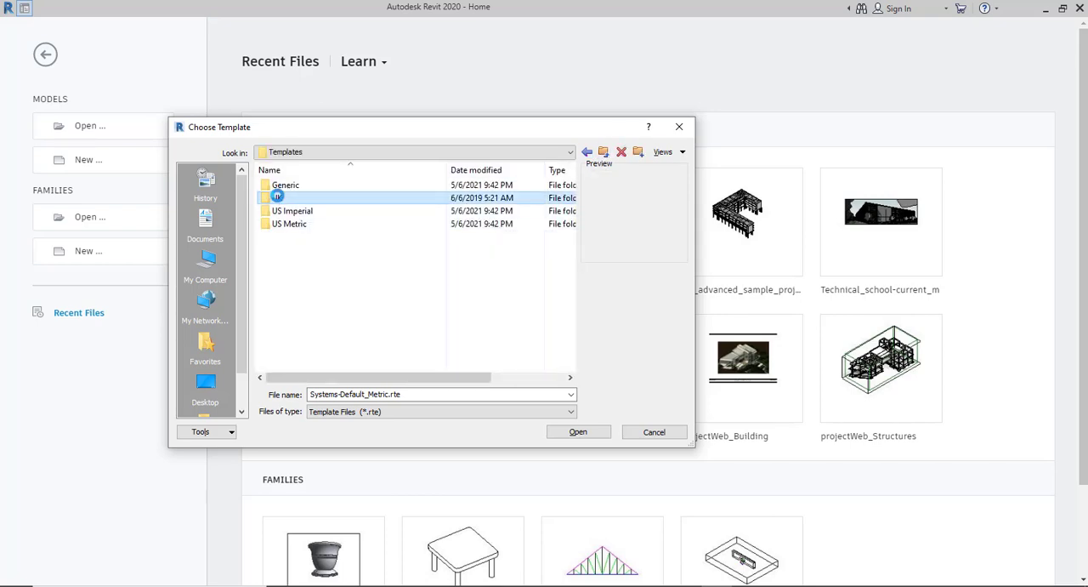
double_click(277, 196)
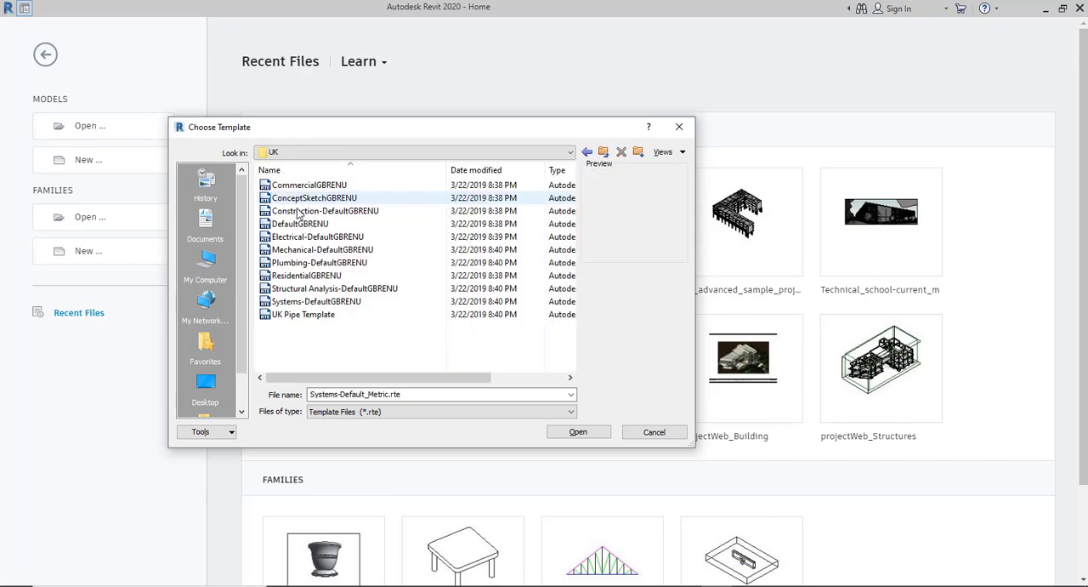
click(302, 302)
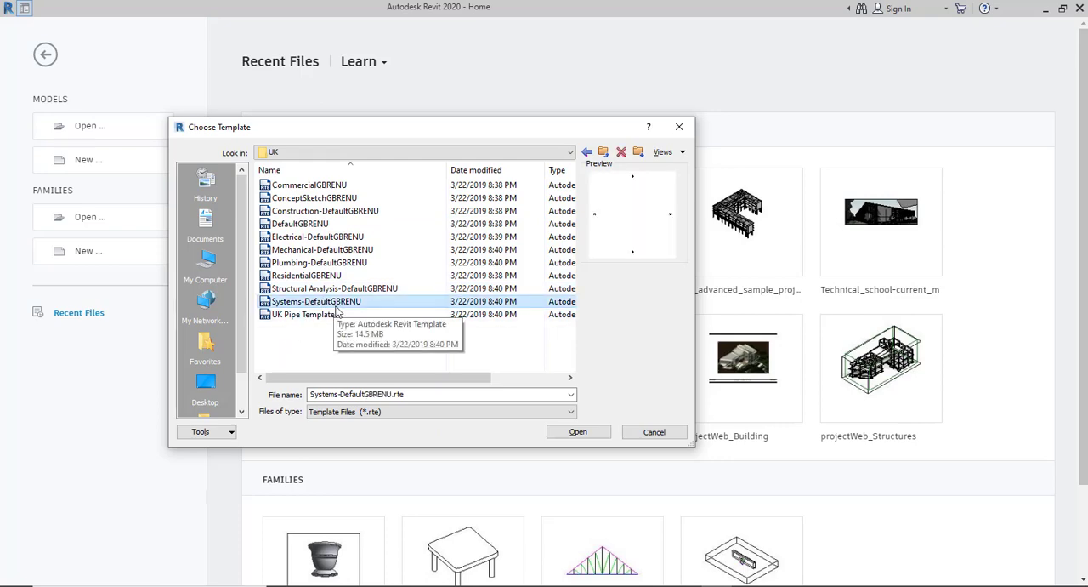
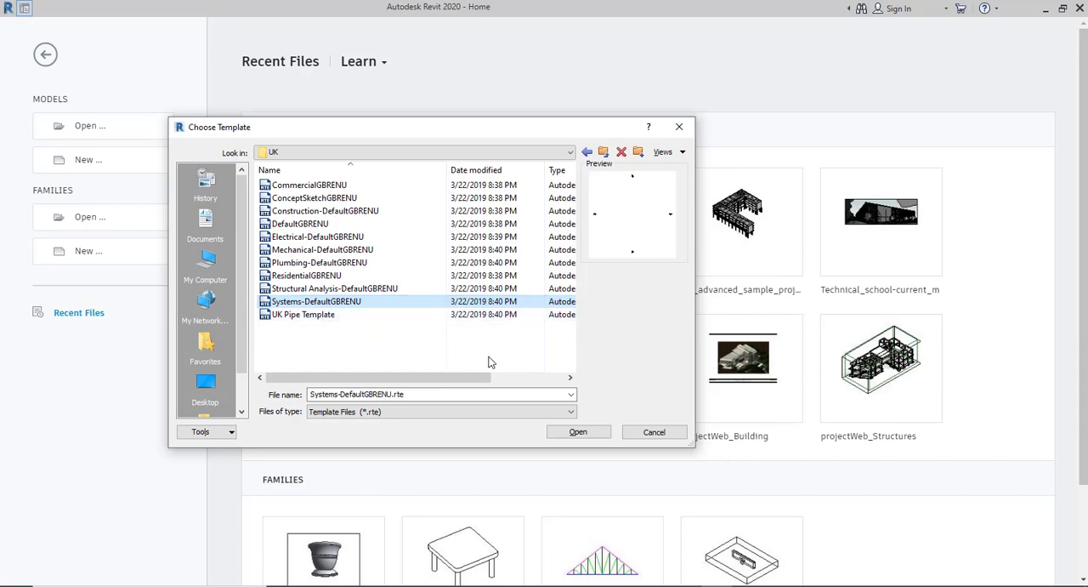
- Create the new project from the Systems-DefaultGBRENU template and widen the Project Browser until its view names are readable
click(578, 433)
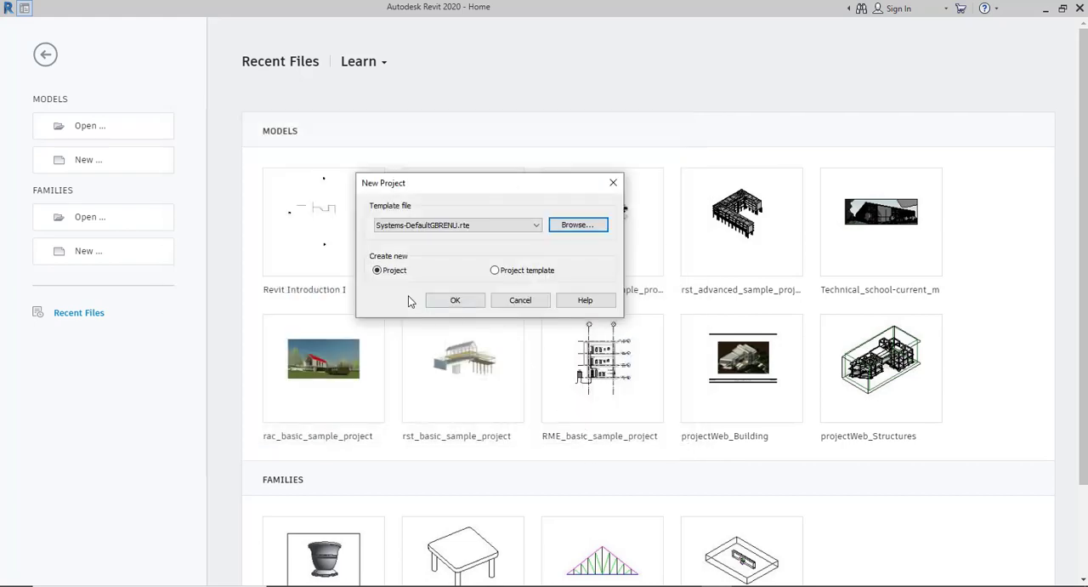
click(454, 299)
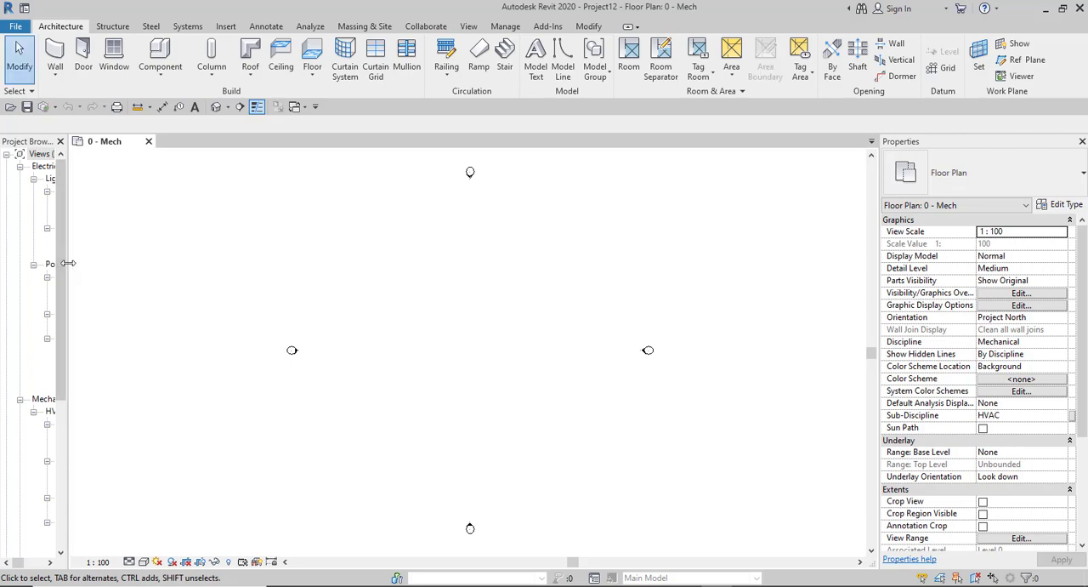
drag(67, 269, 237, 275)
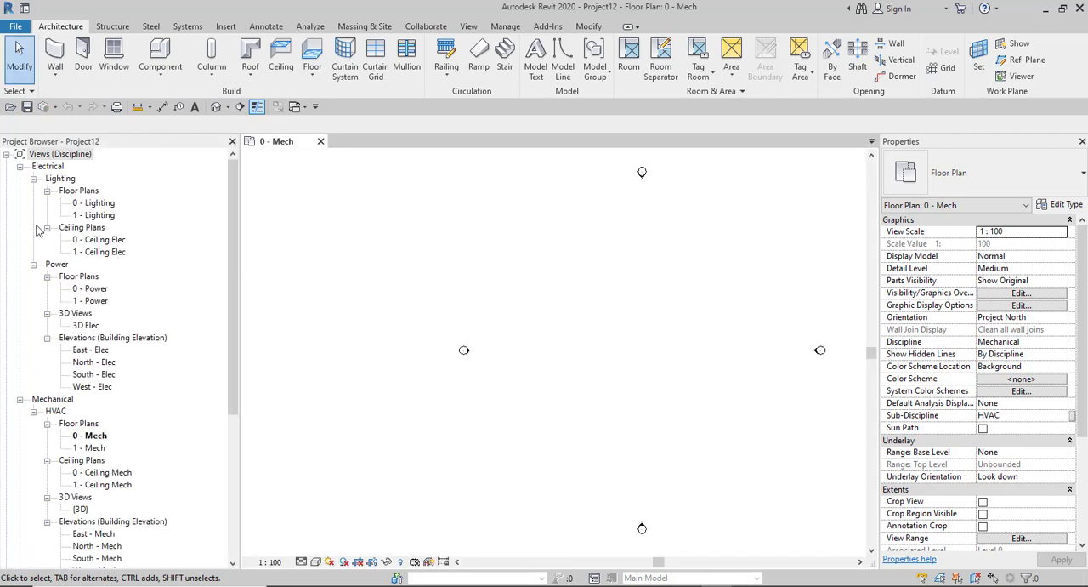
- Collapse and re-expand the Views branch, and review the Electrical, Mechanical and Plumbing views organised by discipline
click(7, 154)
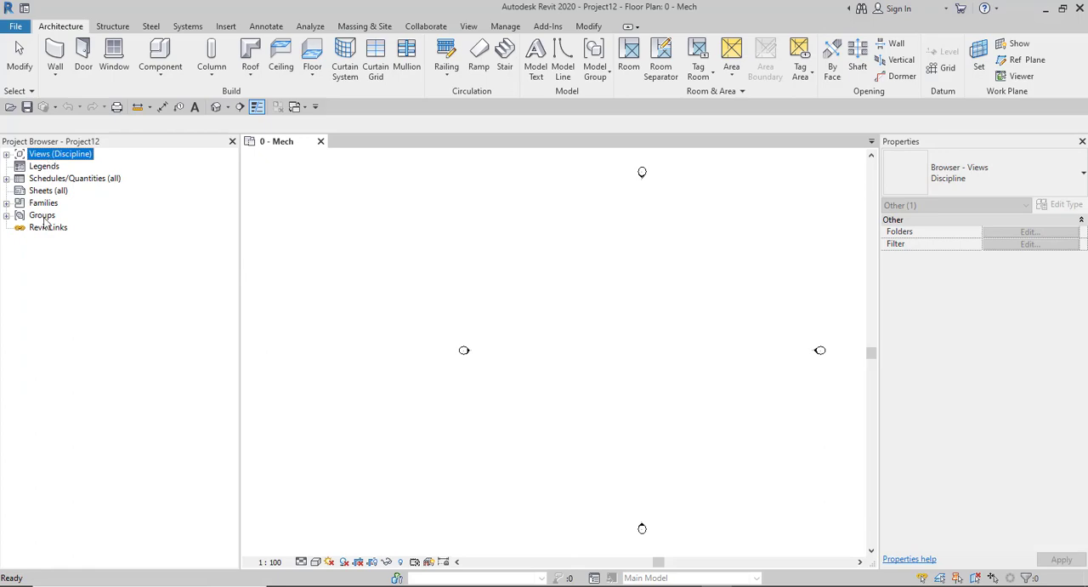
click(7, 153)
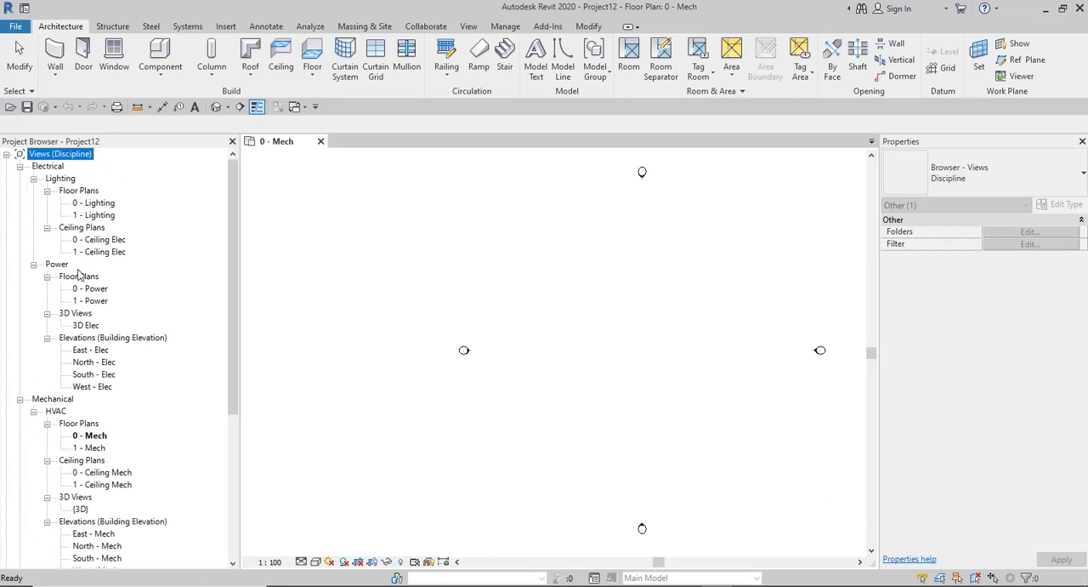
scroll(92, 289, down, 3)
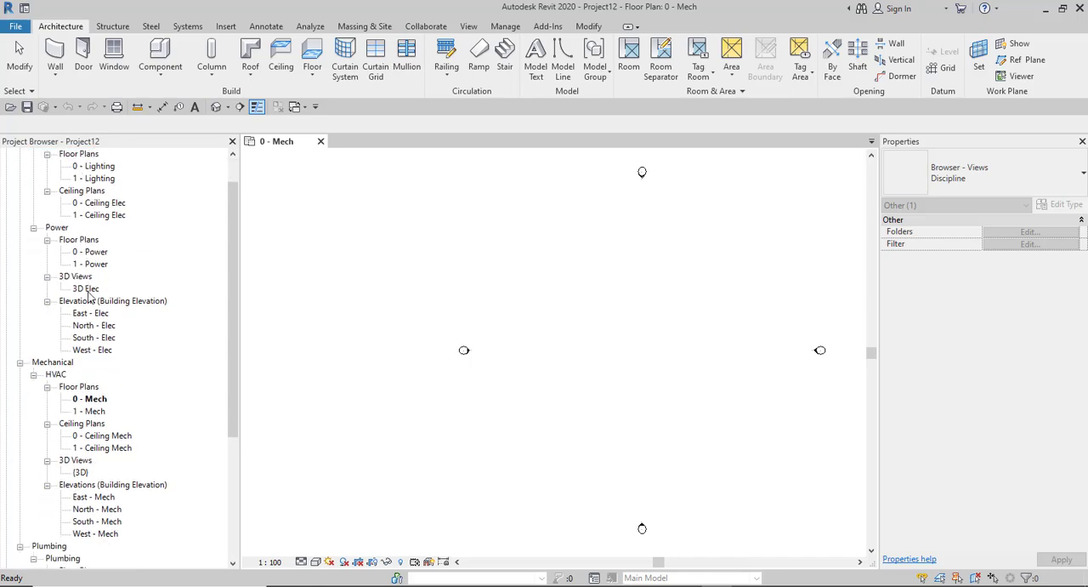
scroll(98, 349, down, 4)
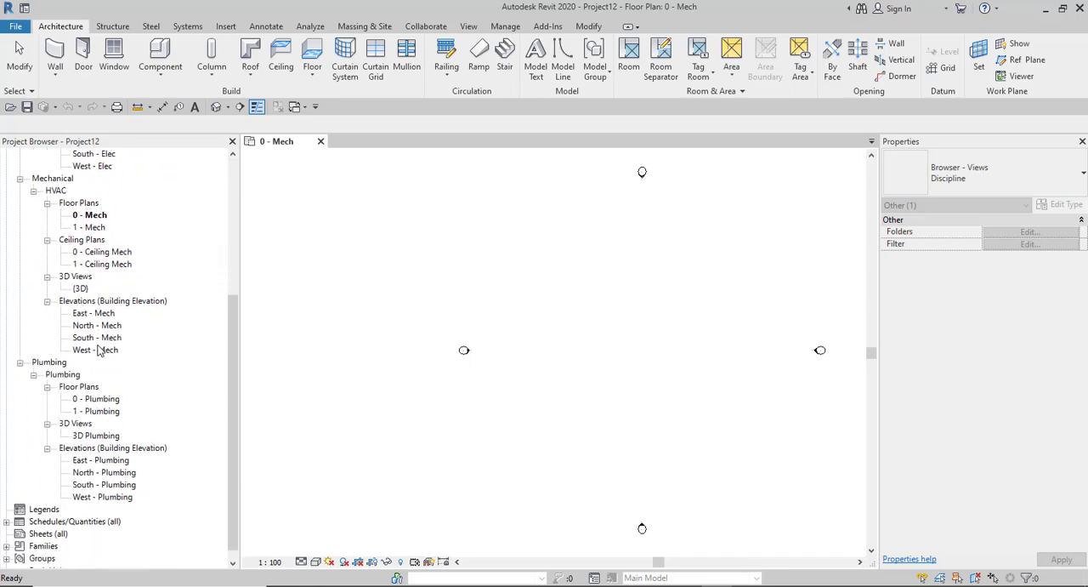
scroll(100, 351, up, 4)
scroll(100, 349, up, 3)
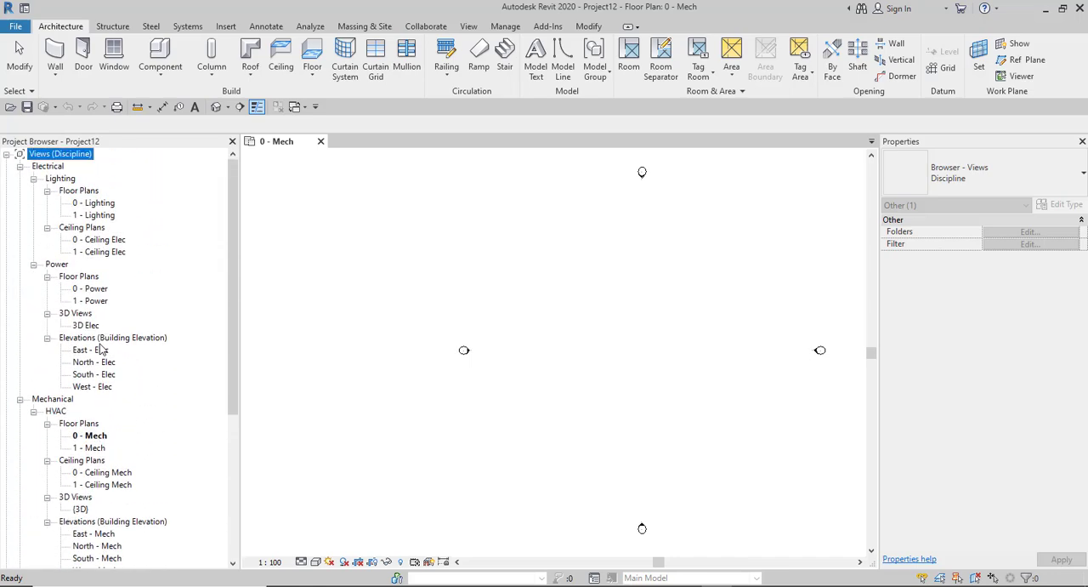
- Collapse the Electrical, Mechanical and Plumbing disciplines in the Project Browser
click(20, 167)
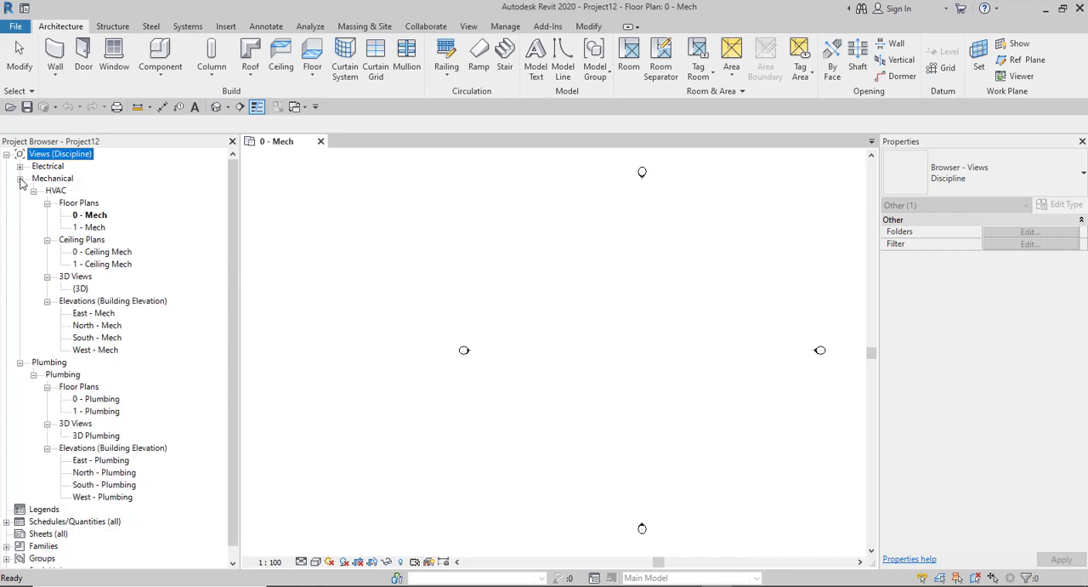
click(19, 179)
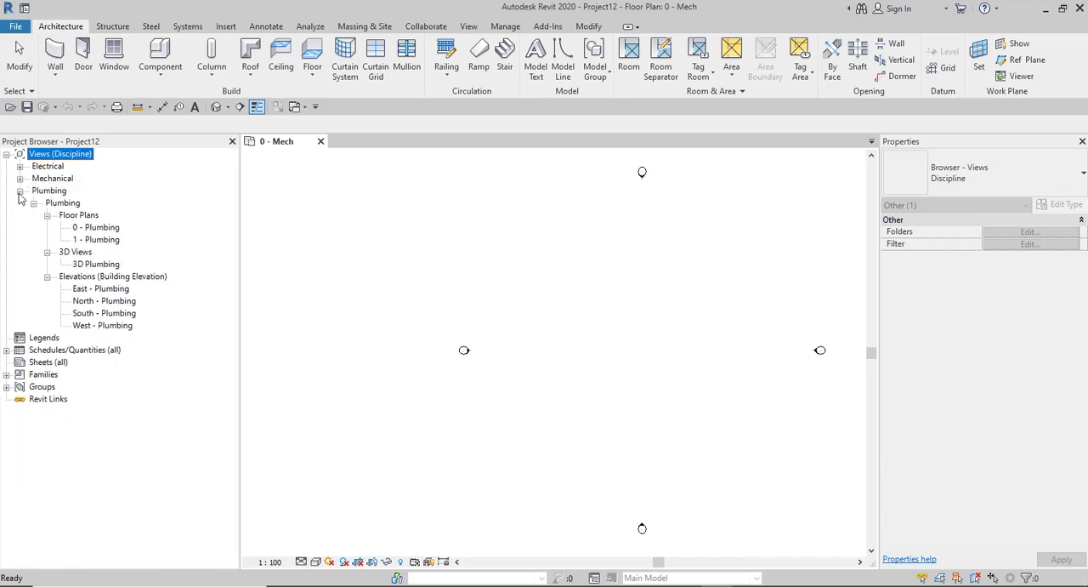
click(20, 191)
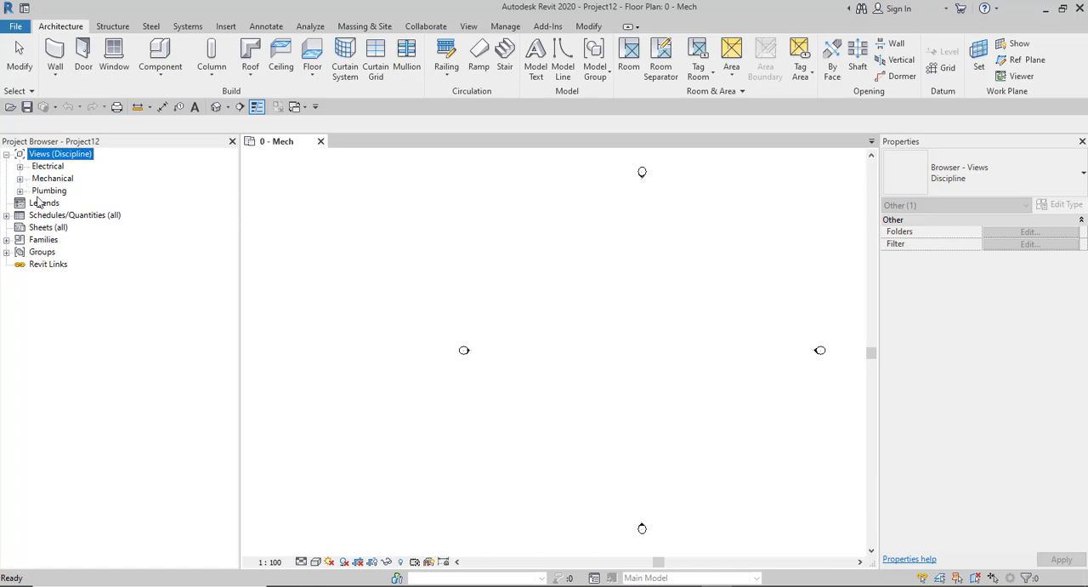
- Expand Families in the Project Browser and review the family categories included in the systems template
click(7, 241)
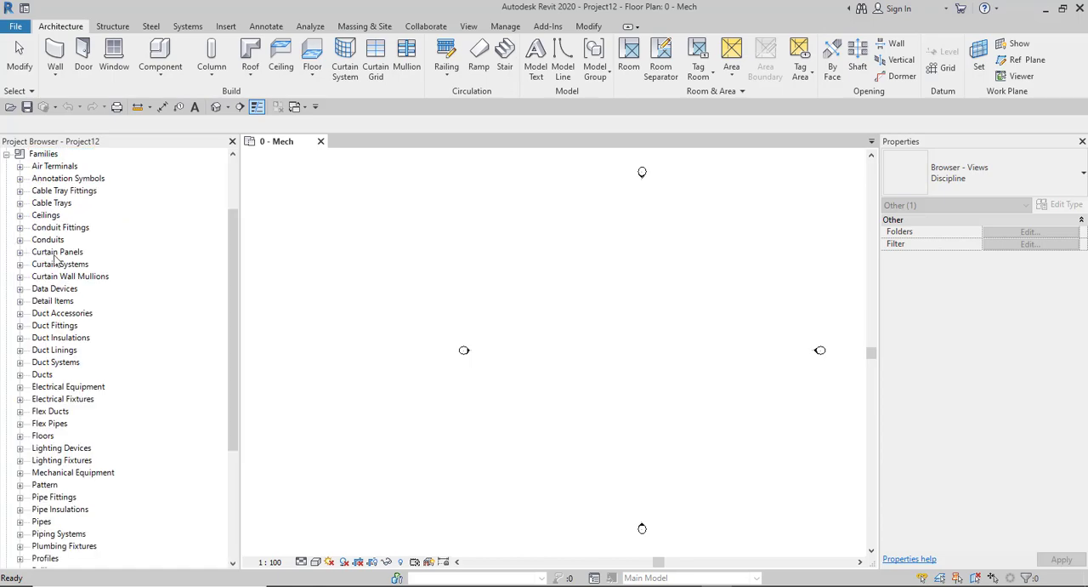
scroll(44, 289, down, 3)
scroll(44, 291, down, 3)
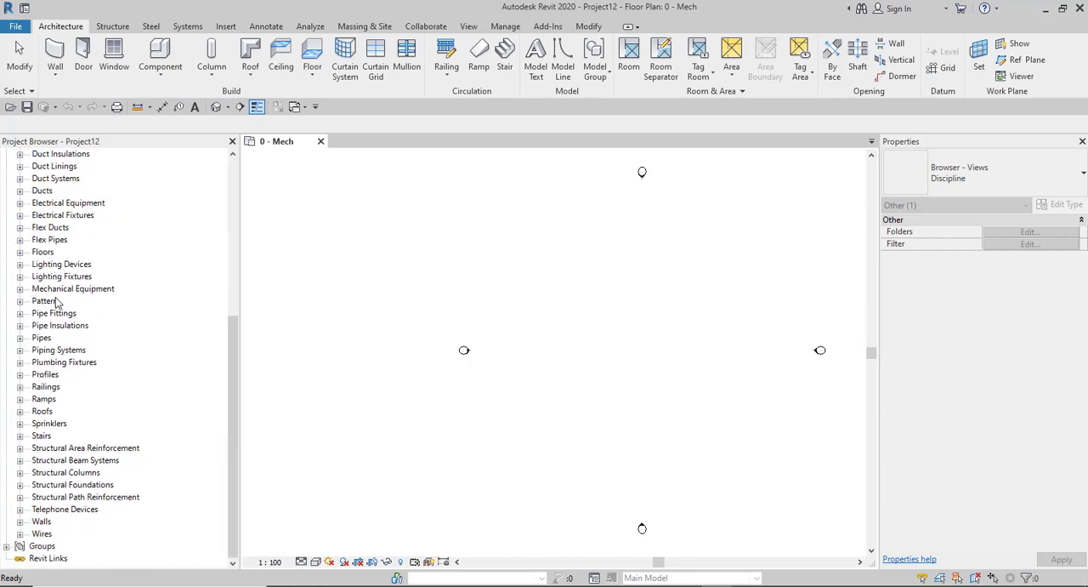
scroll(56, 301, up, 2)
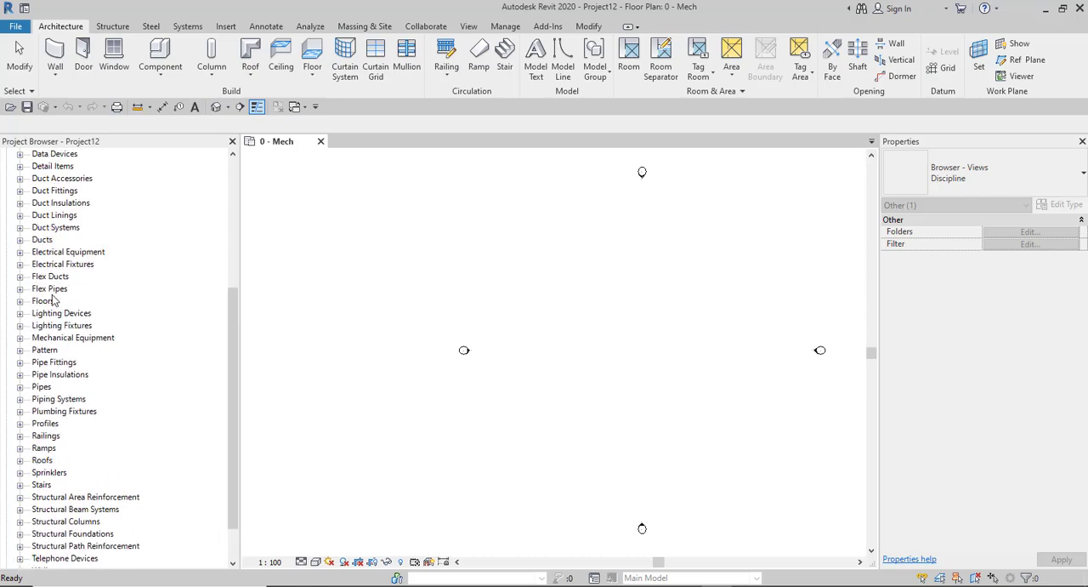
scroll(52, 298, up, 5)
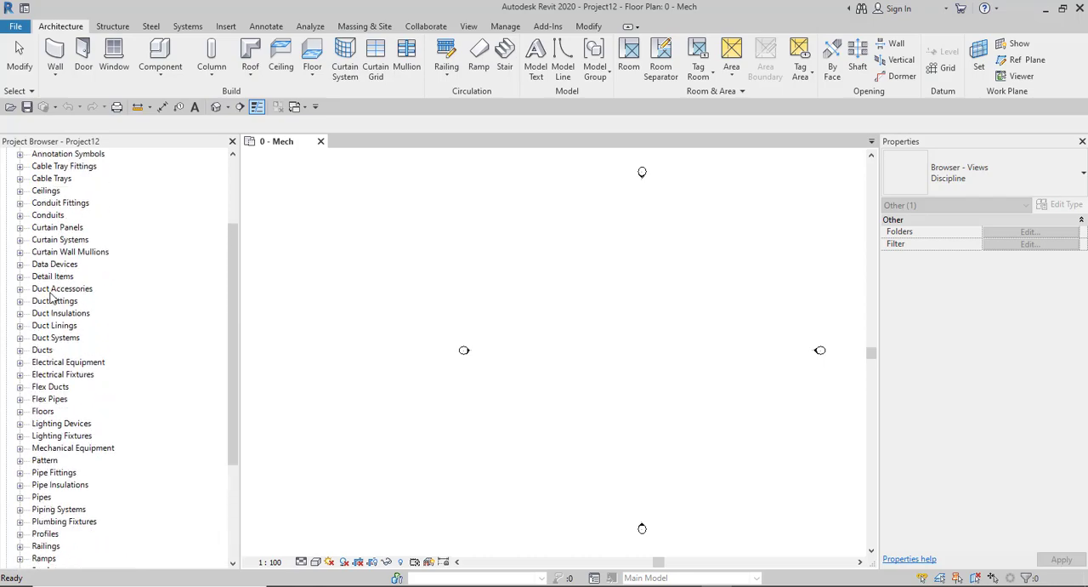
scroll(51, 297, up, 2)
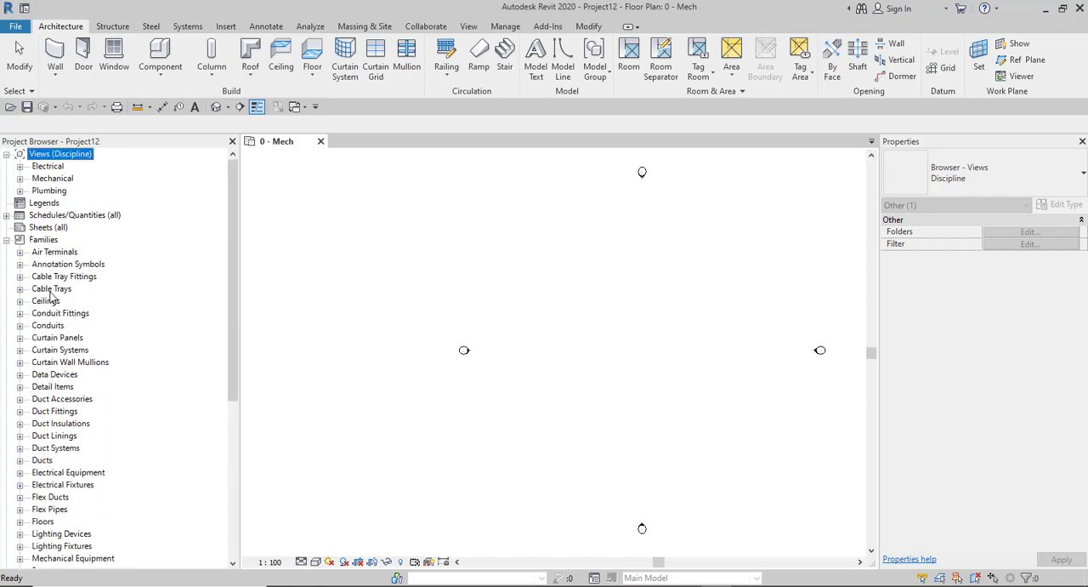
- Expand the Ducts category and its Oval Duct, Rectangular Duct and Round Duct families to examine their types
scroll(51, 310, down, 5)
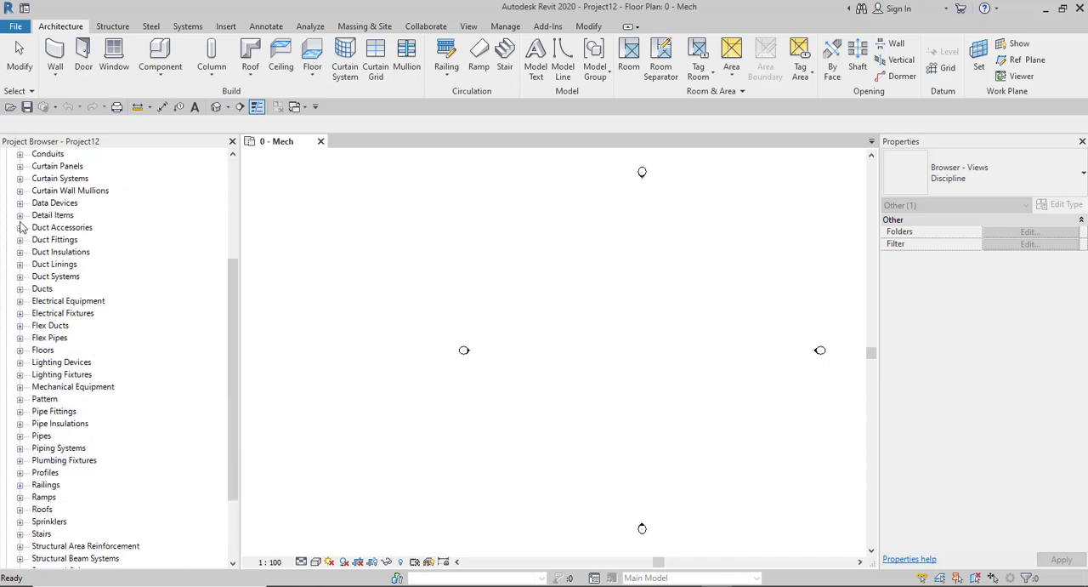
click(20, 289)
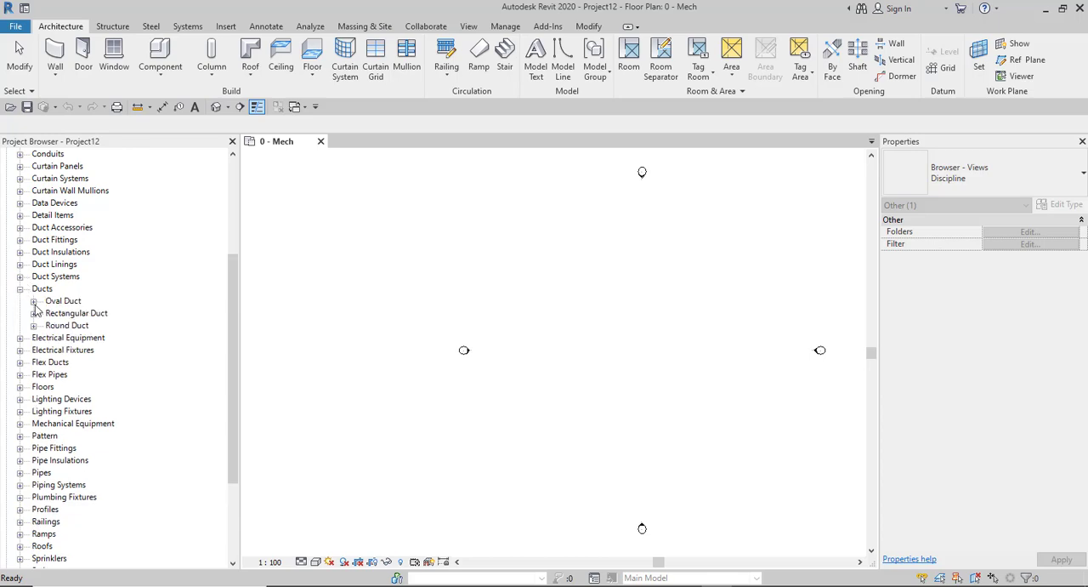
click(33, 301)
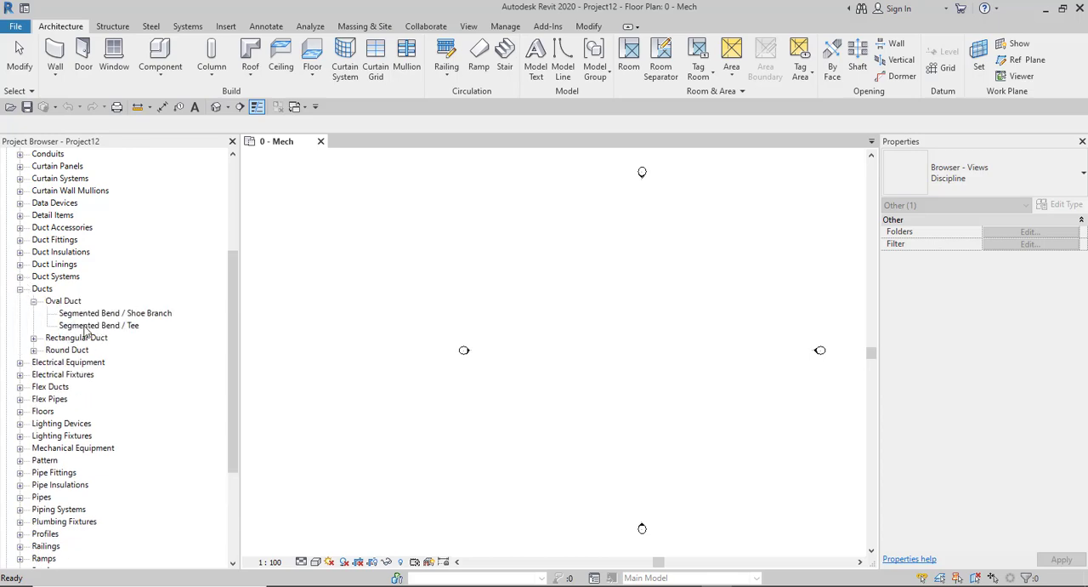
click(33, 337)
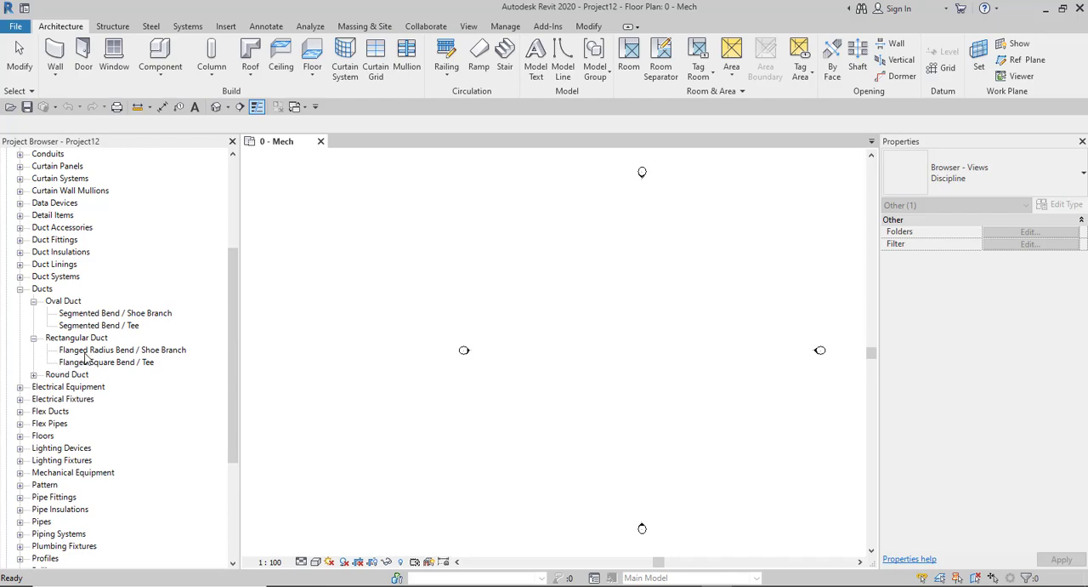
click(33, 374)
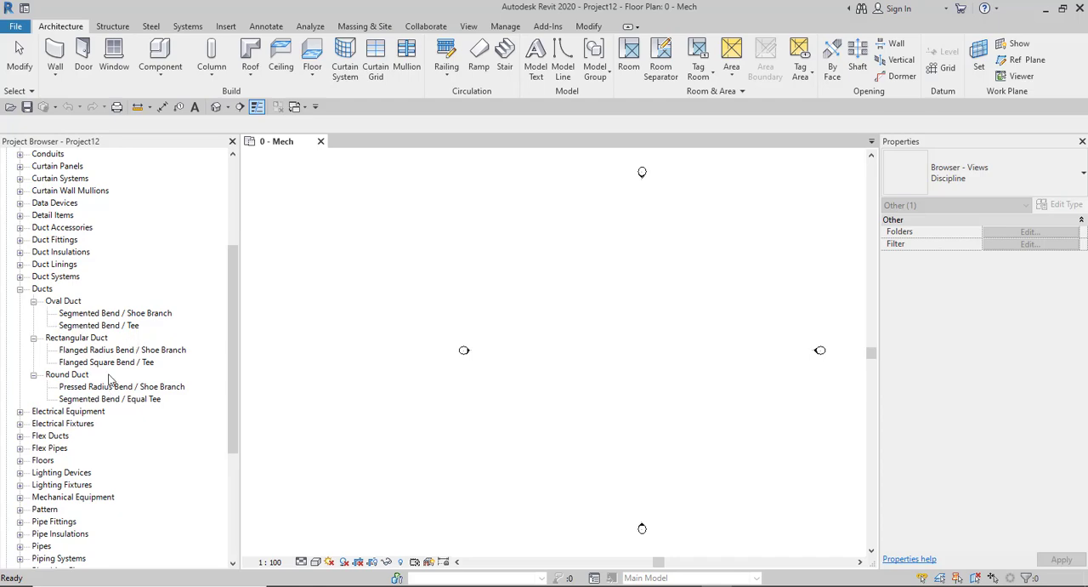
- Expand Pipes and its Pipe Types family, and inspect the properties of the Cast Iron, Plastic and Standard types
scroll(109, 381, down, 6)
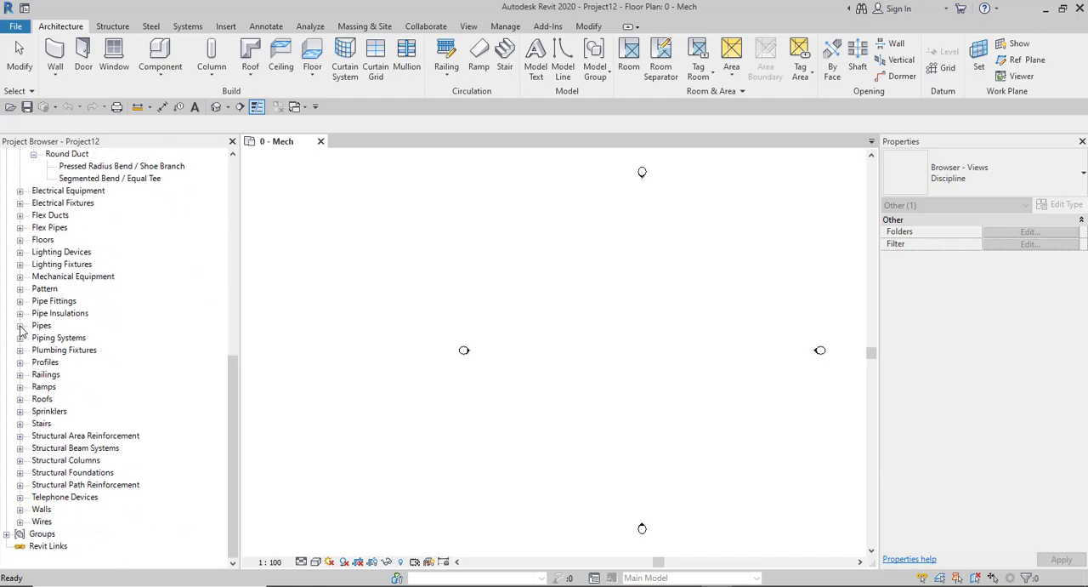
click(20, 325)
click(33, 337)
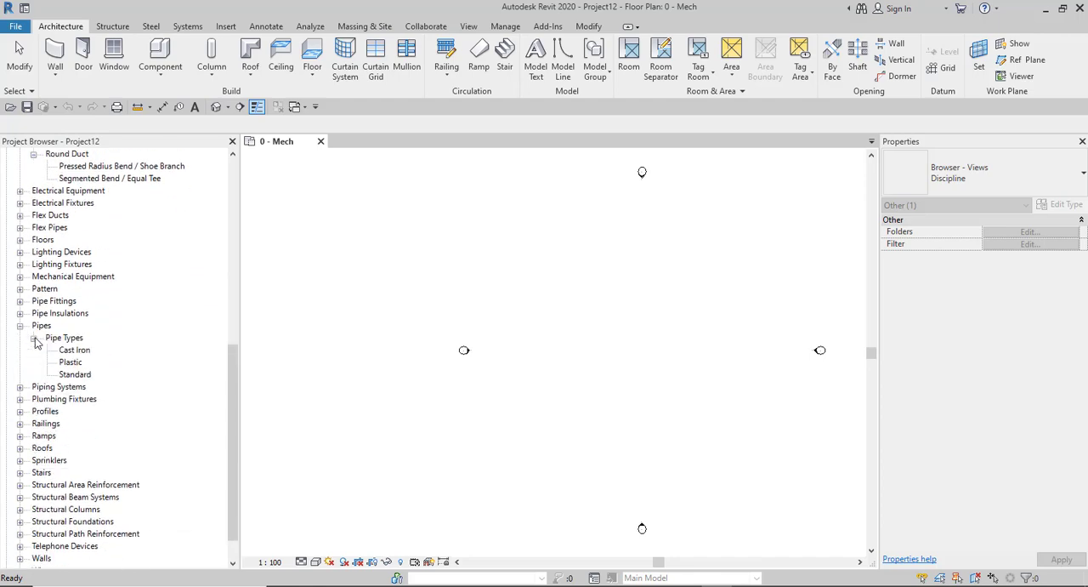
click(72, 352)
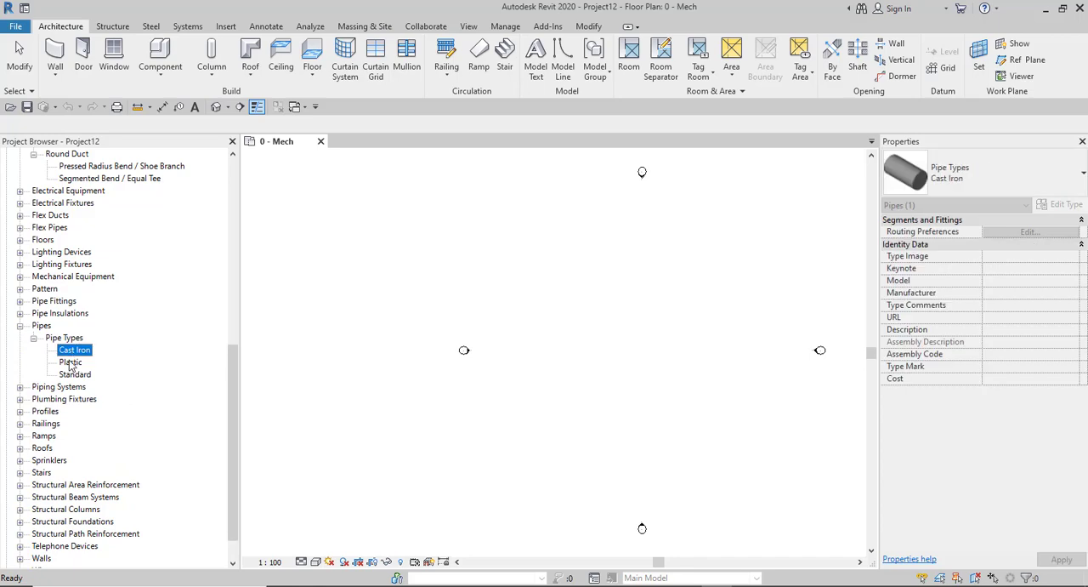
click(72, 361)
click(74, 375)
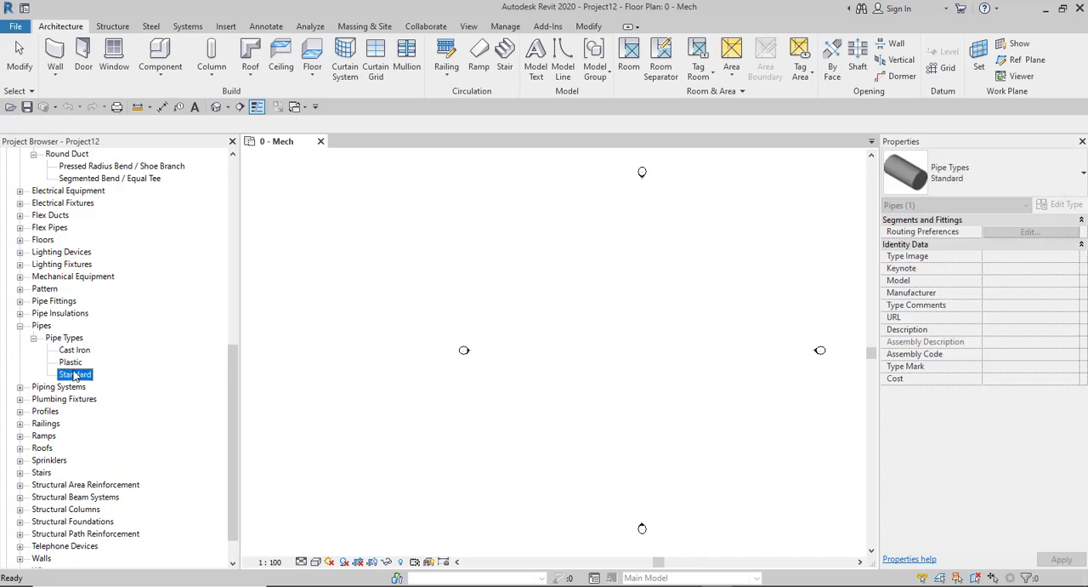
- Collapse the Pipe Types, Pipes and Ducts branches, along with the whole Families branch
click(33, 338)
click(21, 328)
scroll(42, 341, up, 5)
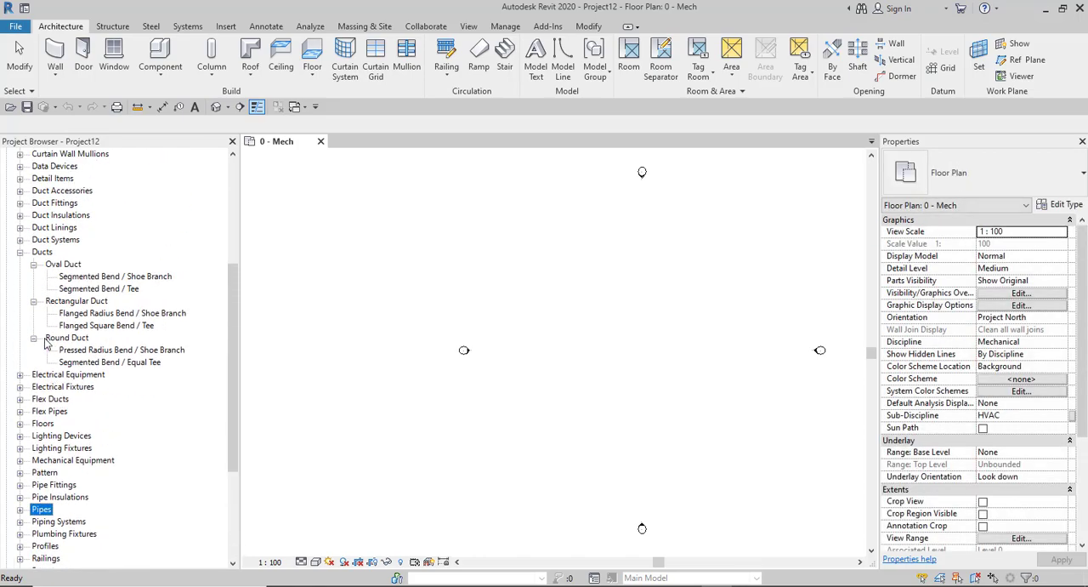
click(20, 252)
scroll(63, 327, up, 6)
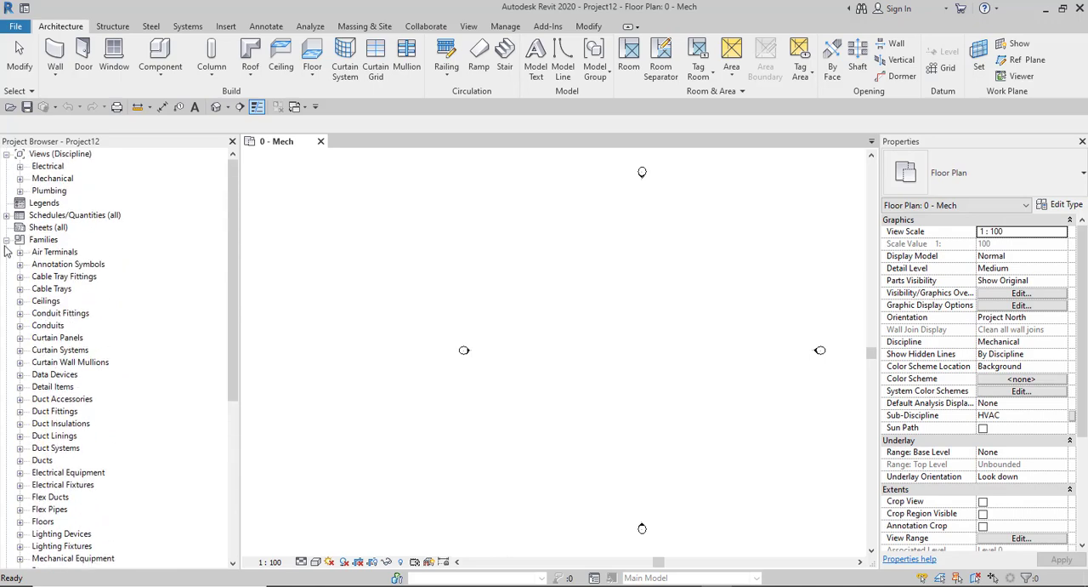
click(7, 239)
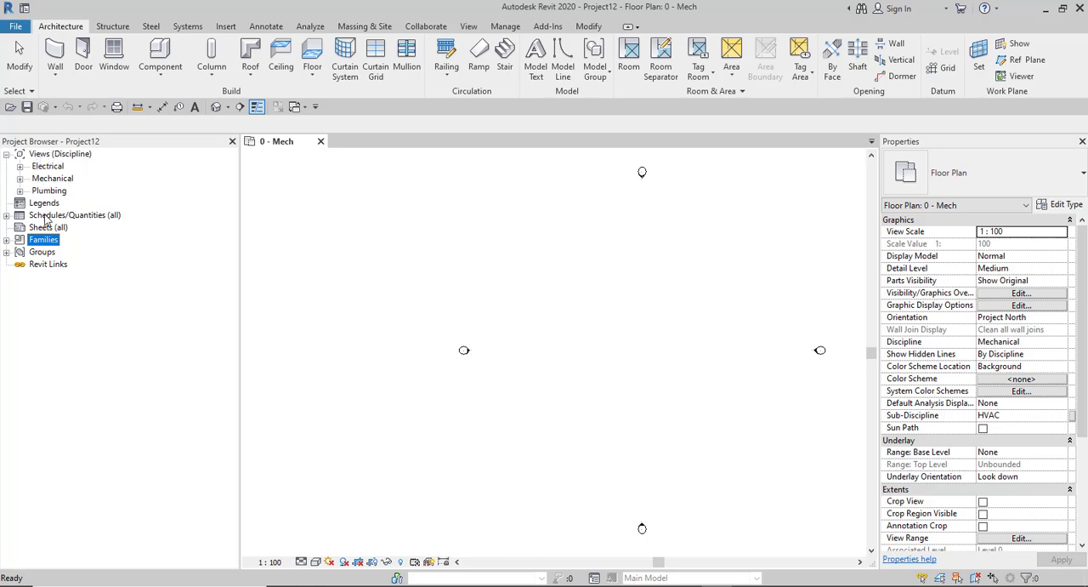
- Change the browser organisation of the project's views from Discipline to all
click(46, 157)
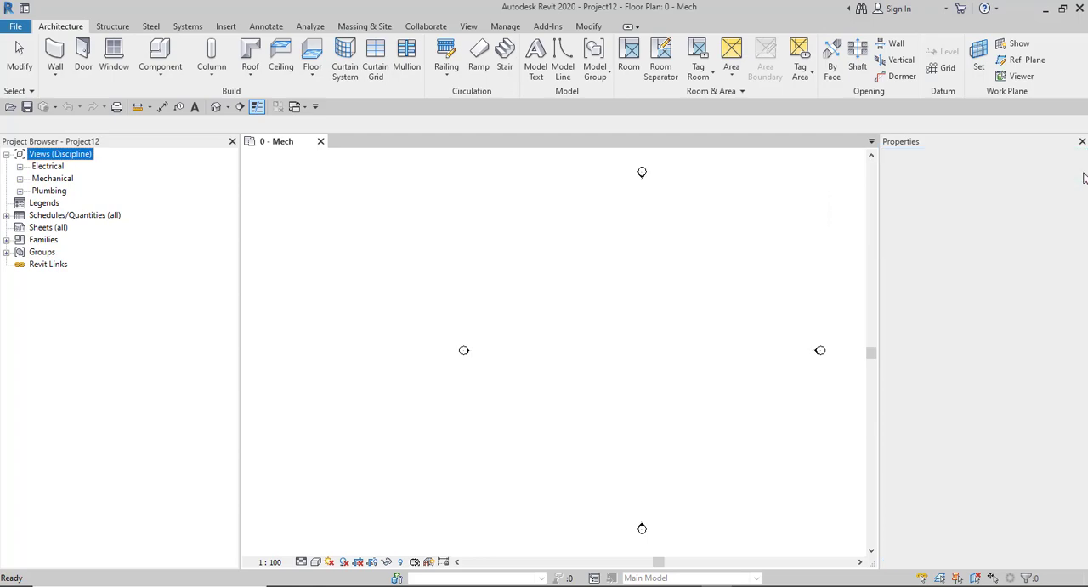
click(1084, 174)
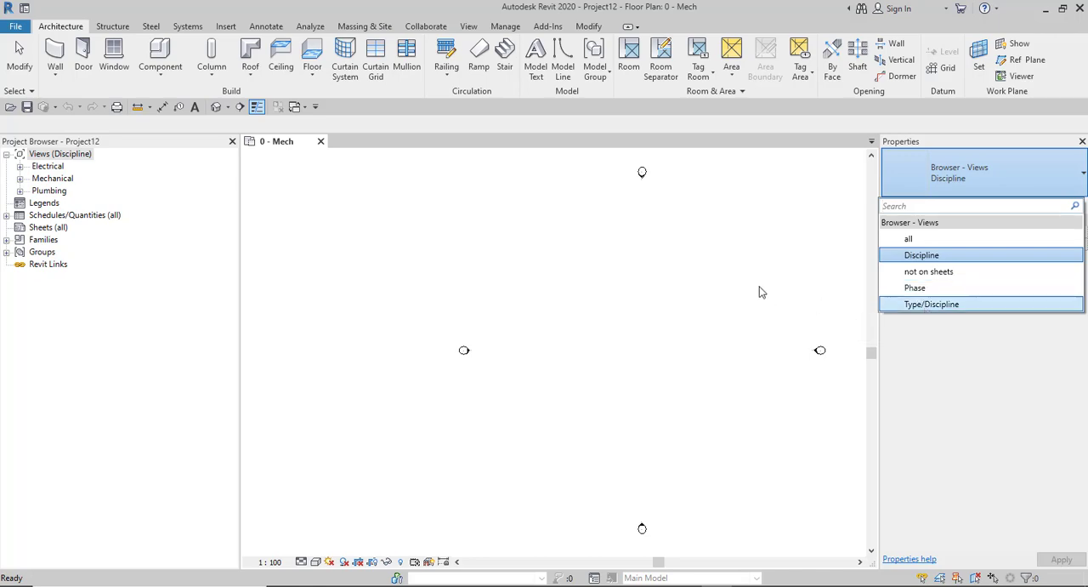
click(917, 254)
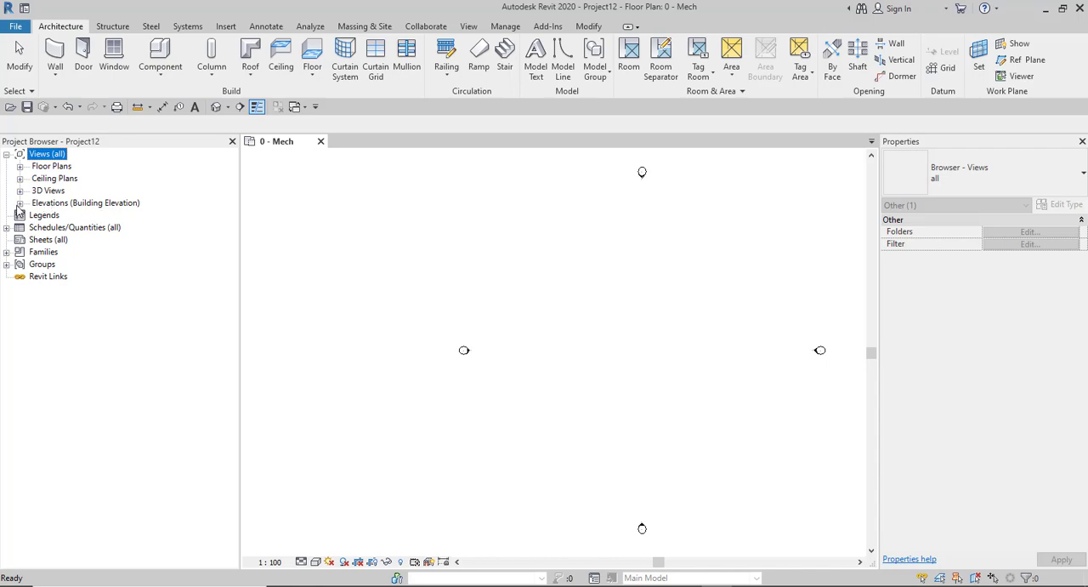
- Expand Floor Plans and inspect the properties of the 0 - Mech, 0 - Plumbing, 0 - Power and 1 - Lighting views
click(20, 166)
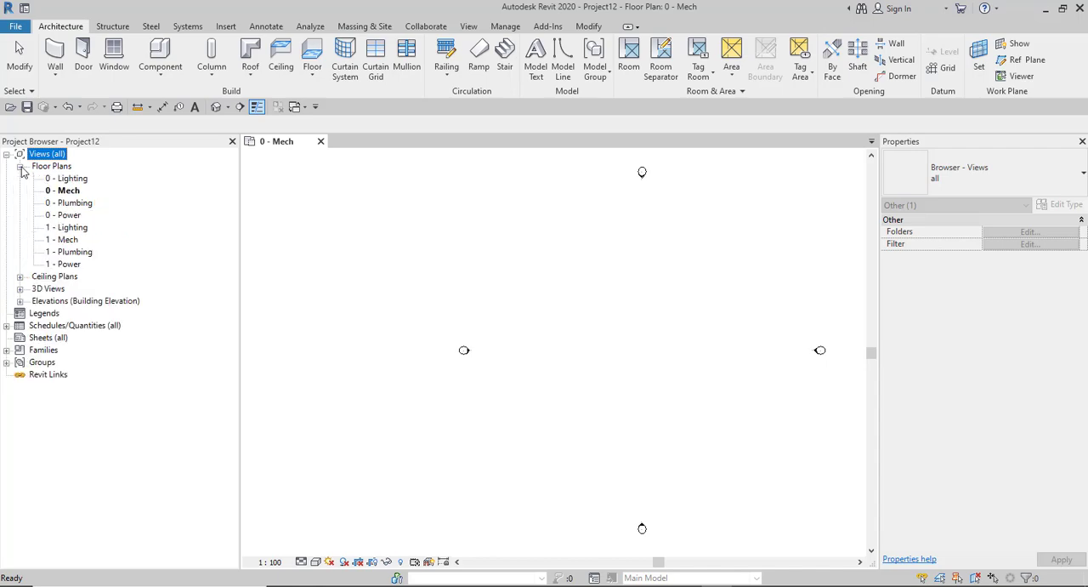
click(51, 192)
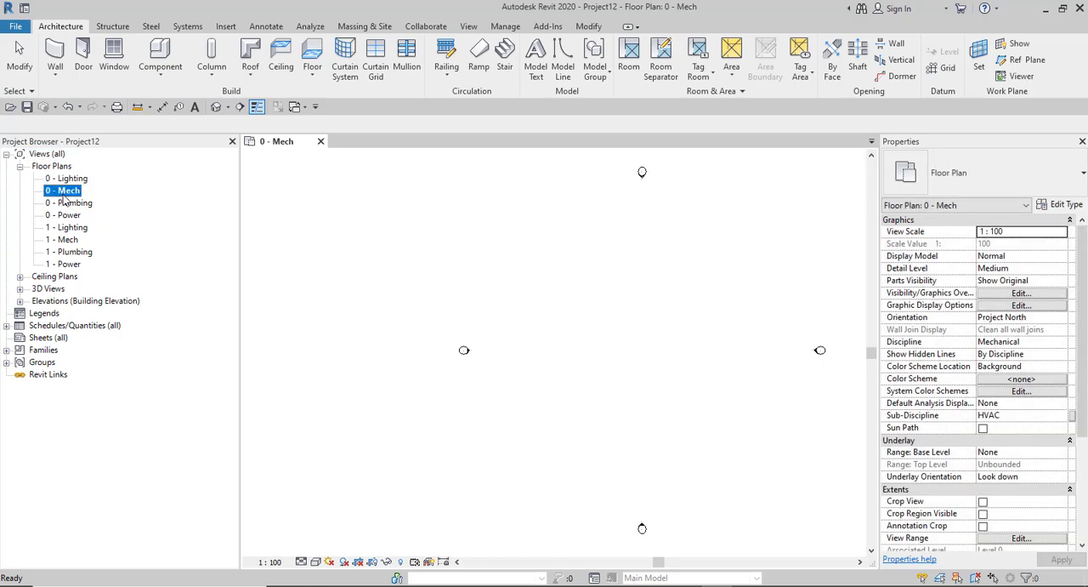
click(64, 204)
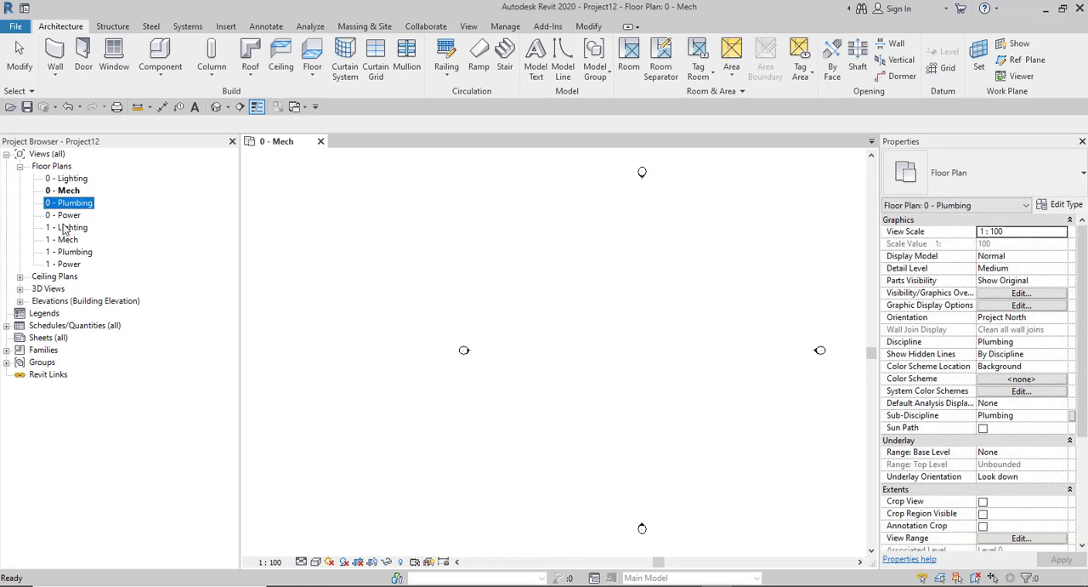
click(62, 216)
click(64, 227)
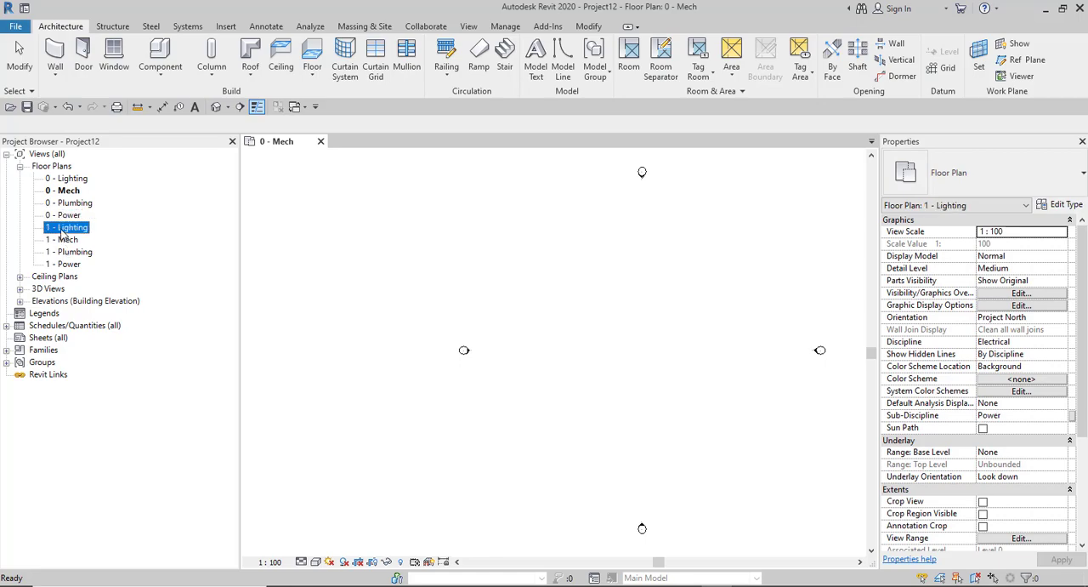
- Inspect the properties of the 1 - Mech, 1 - Plumbing and 1 - Power floor plans
click(63, 240)
click(68, 252)
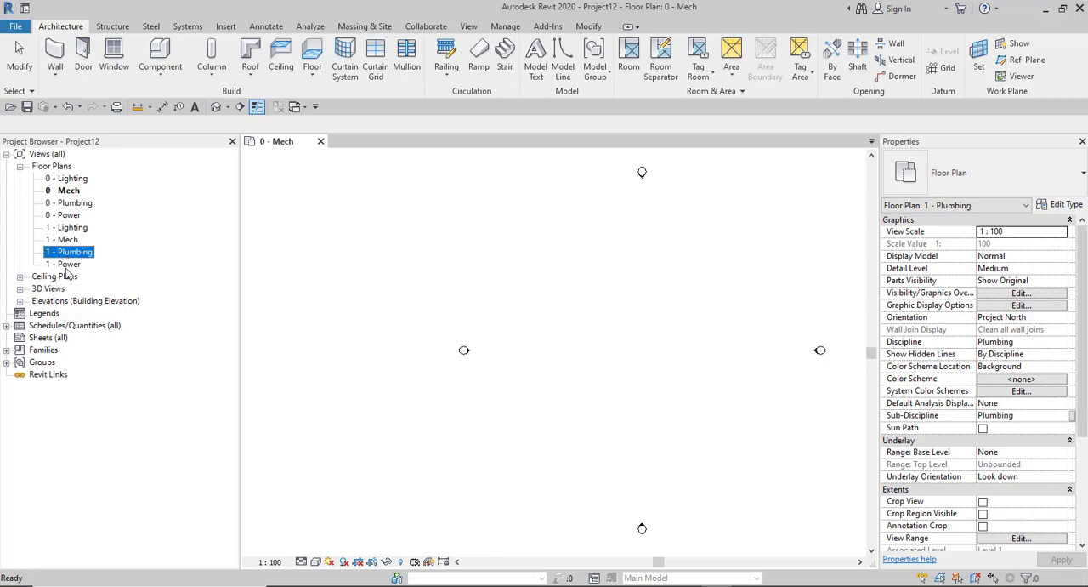
click(68, 264)
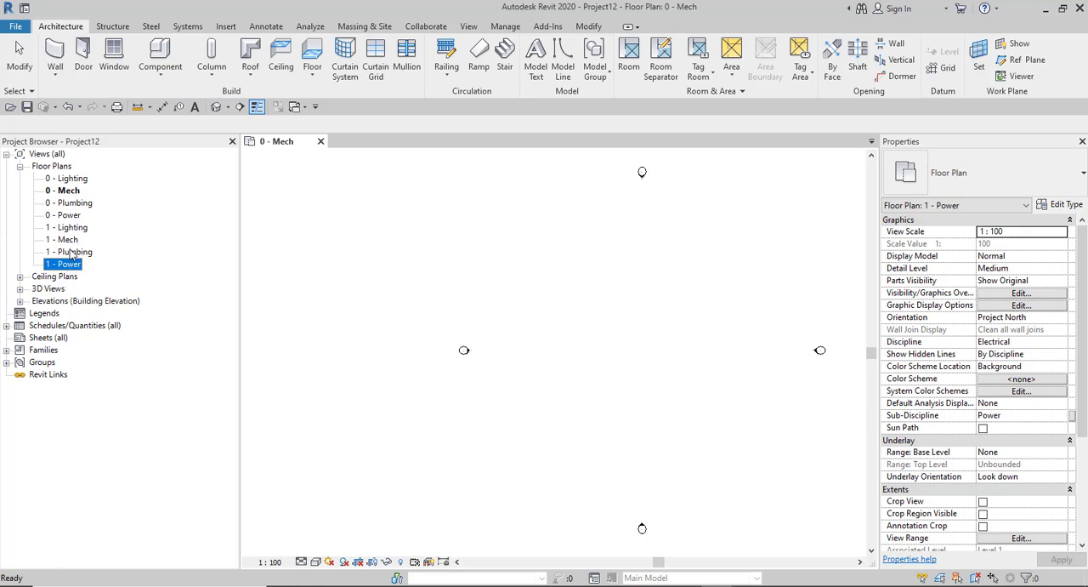
- Delete every floor plan from 1 - Power up to 0 - Plumbing, leaving 0 - Lighting and the open 0 - Mech view
key(Delete)
key(Delete)
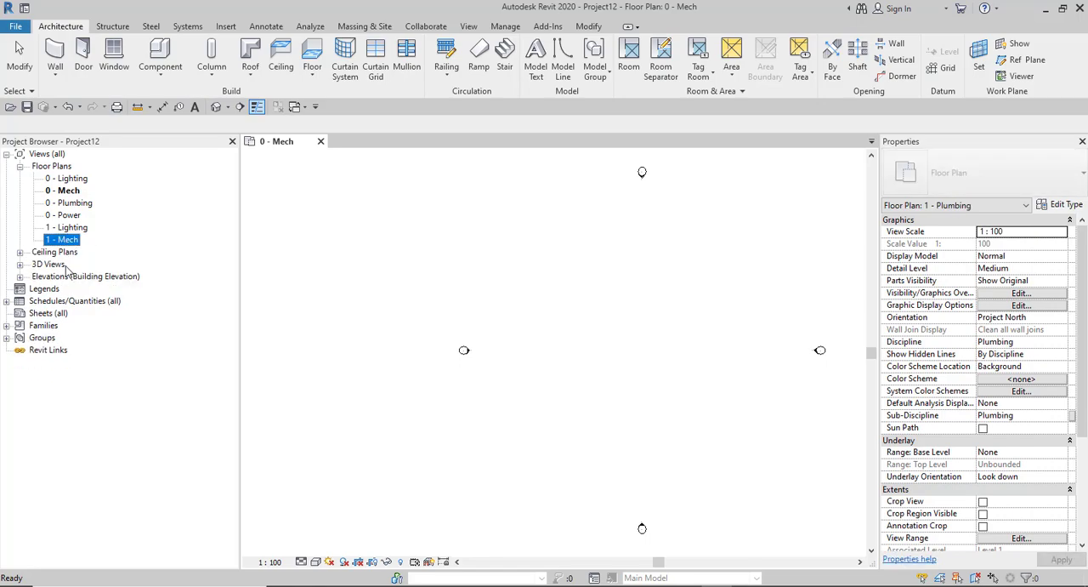
key(Delete)
key(Delete)
key(Delete)
key(Delete)
key(Delete)
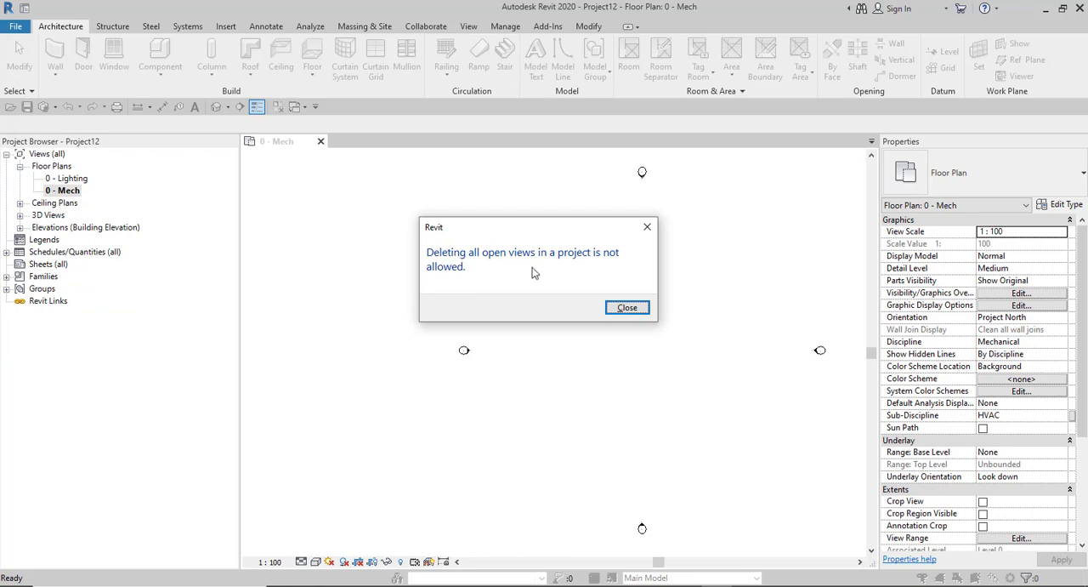
click(627, 307)
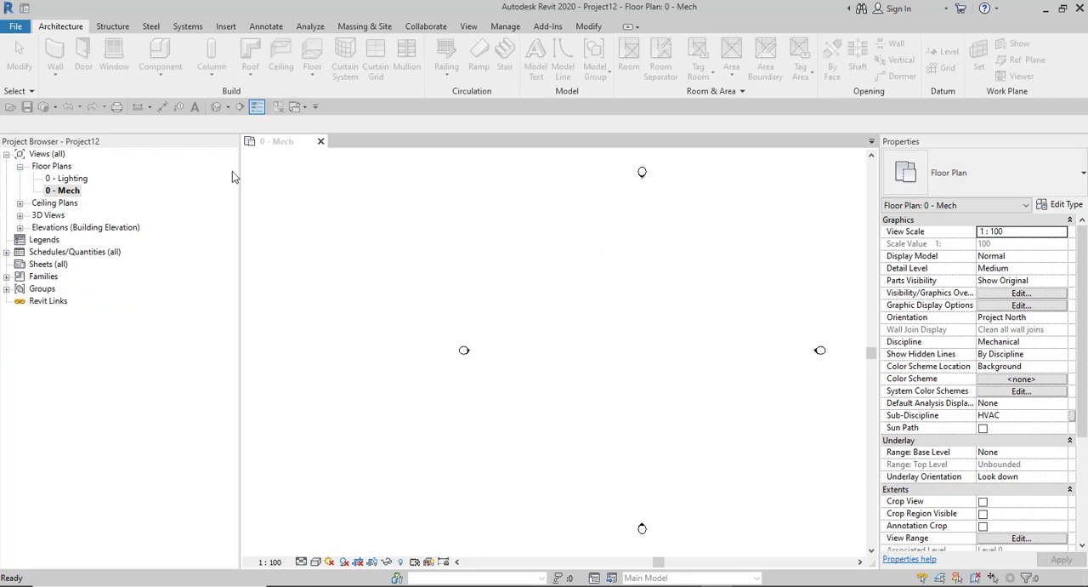
- Expand Ceiling Plans and delete all the Ceiling Elec and Ceiling Mech views
click(19, 203)
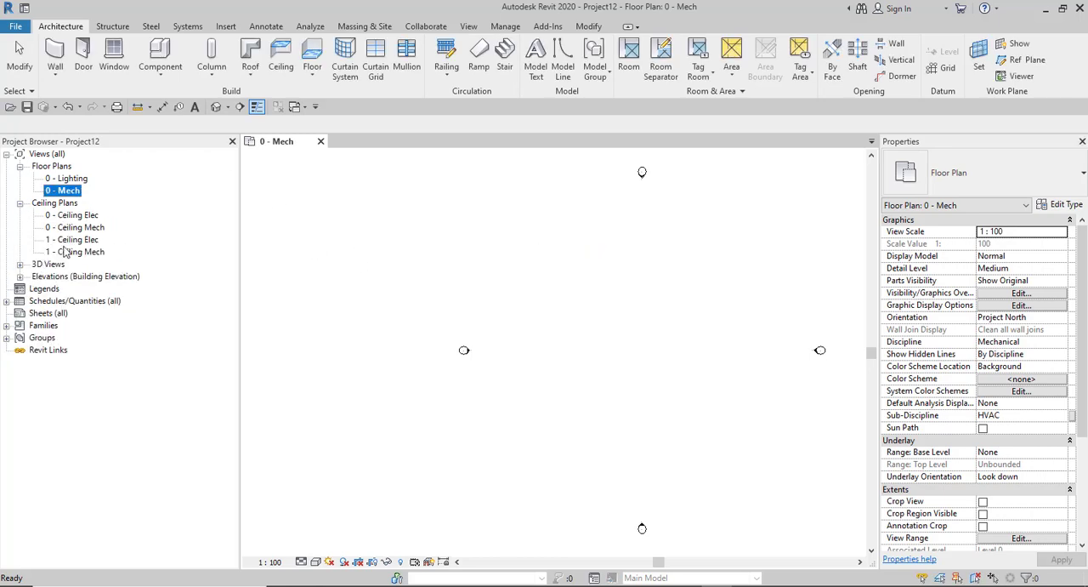
click(65, 254)
key(Delete)
key(Delete)
key(Delete)
key(Delete)
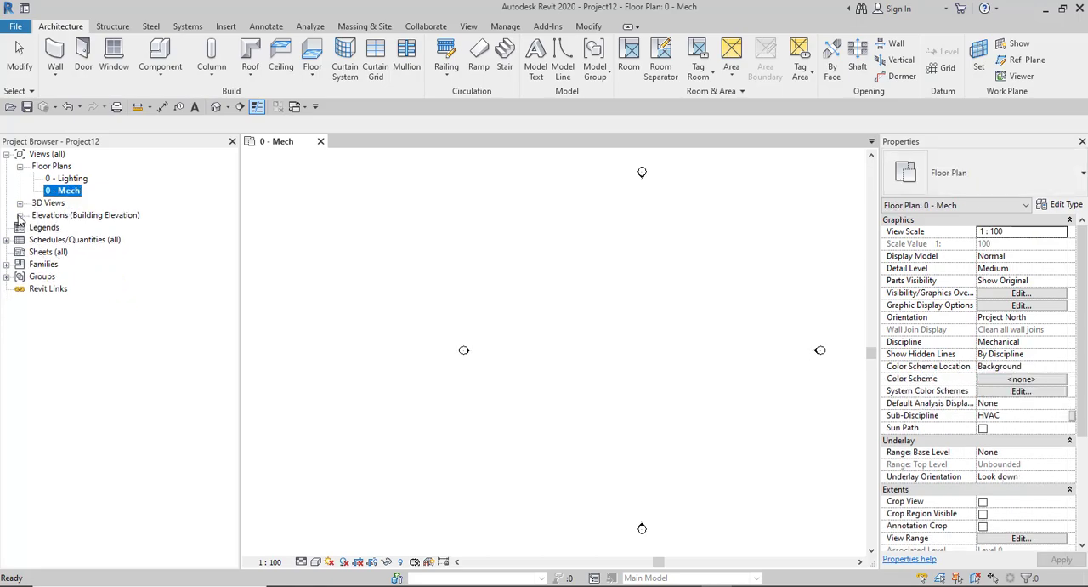
- Expand Elevations (Building Elevation) and delete all the East, North, South and West views
click(20, 215)
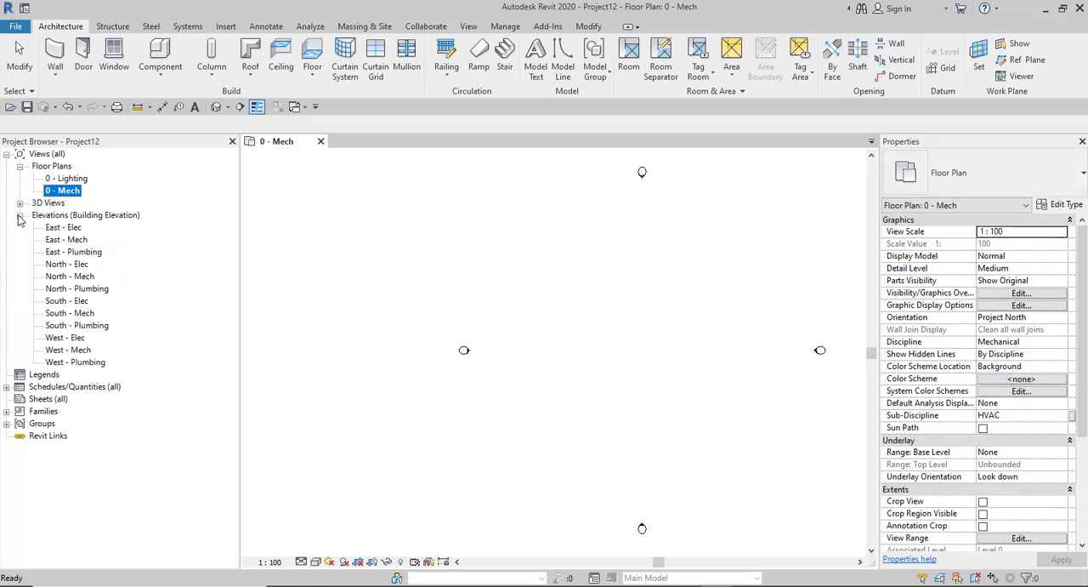
click(67, 362)
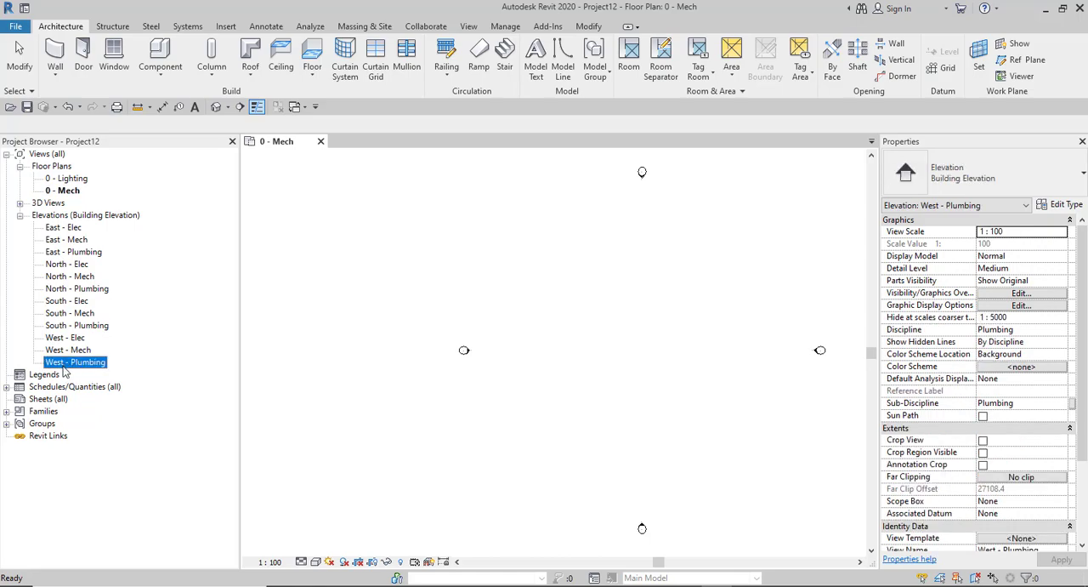
key(Delete)
key(Delete)
key(Delete)
key(Delete)
key(Delete)
key(Delete)
key(Delete)
key(Delete)
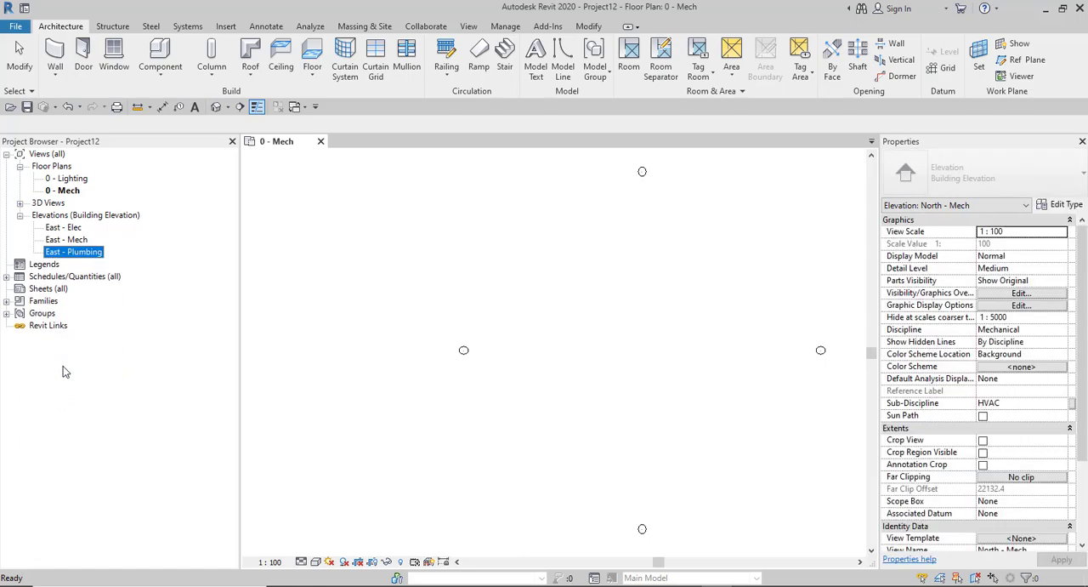
key(Delete)
key(Delete)
key(Delete)
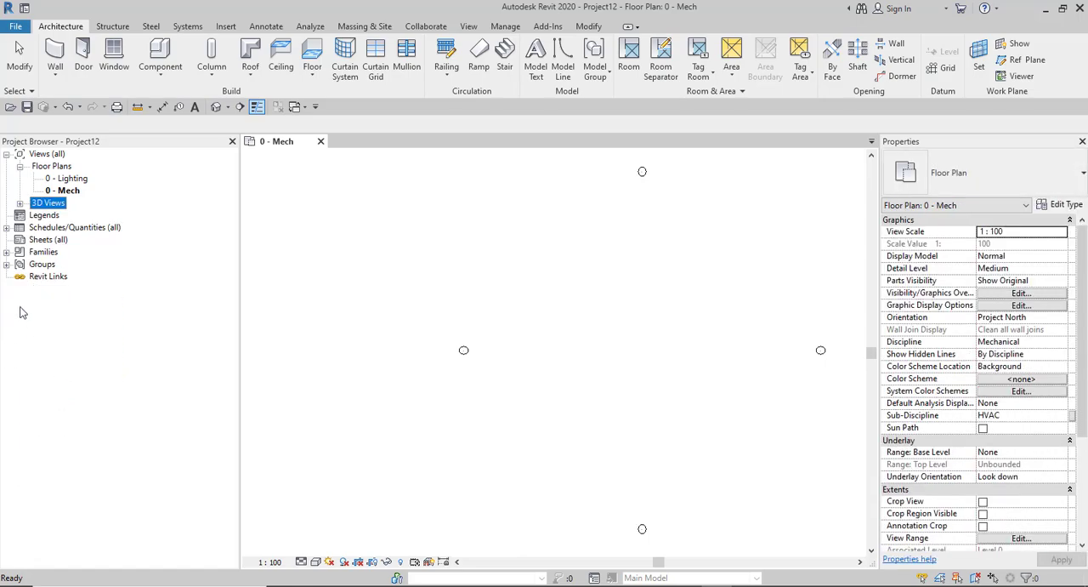
- Expand 3D Views and delete all the views it contains
click(19, 203)
click(52, 240)
key(Delete)
key(Delete)
key(Delete)
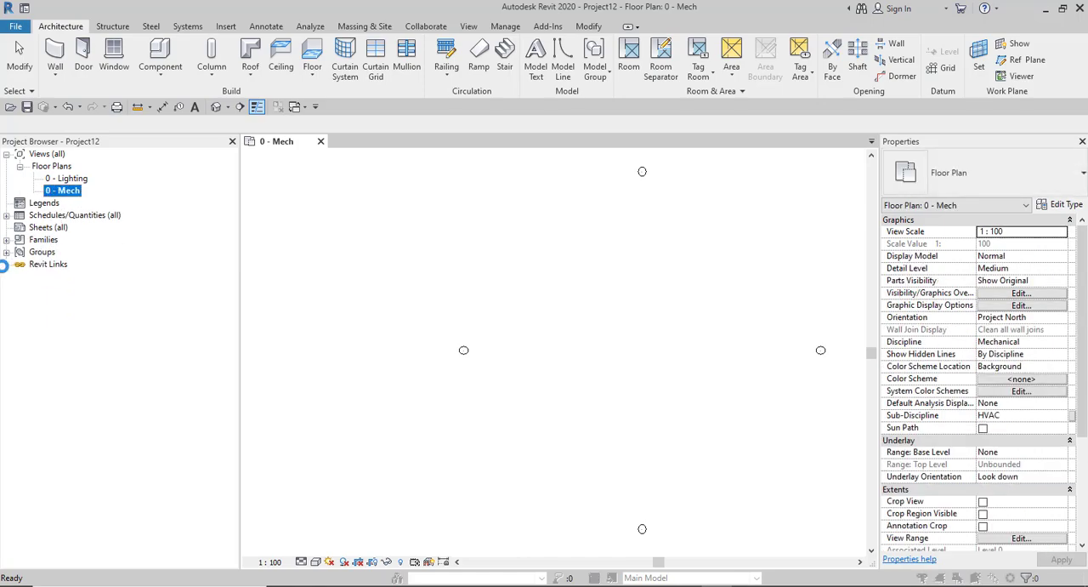
key(Delete)
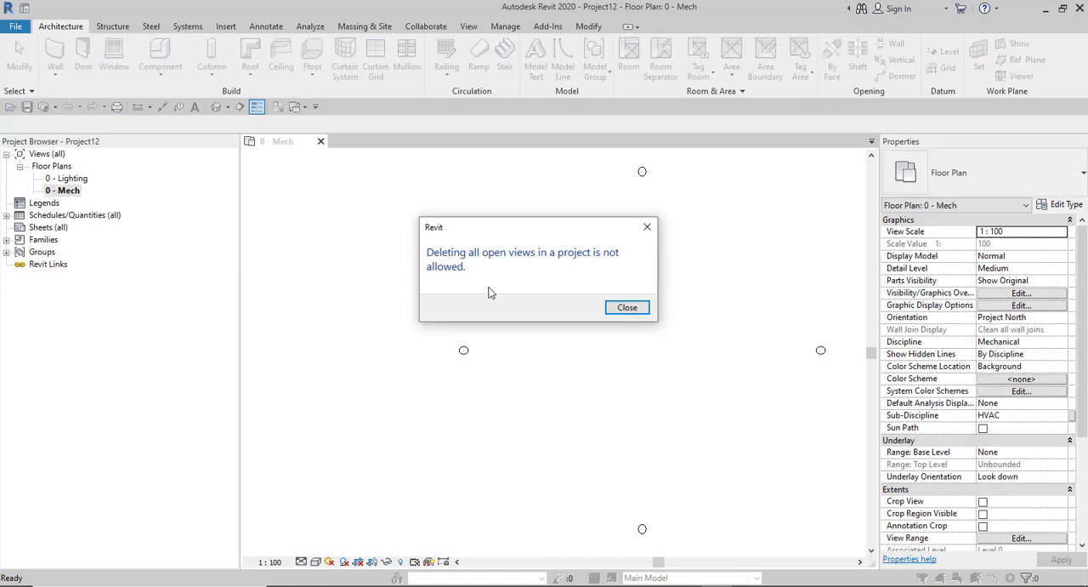
click(609, 308)
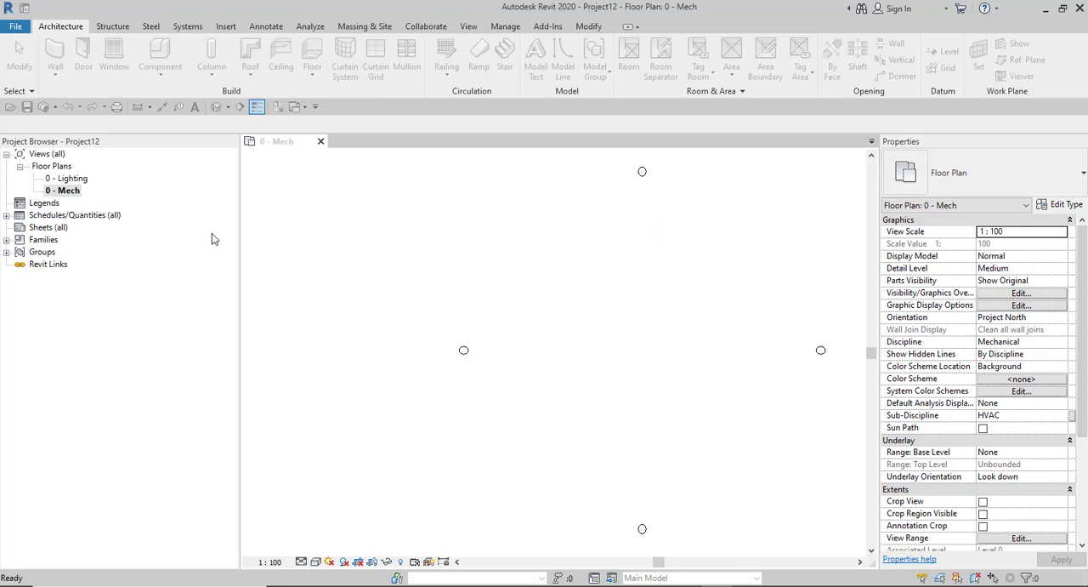
- Delete the 0 - Lighting floor plan so that 0 - Mech is the only remaining view
click(61, 179)
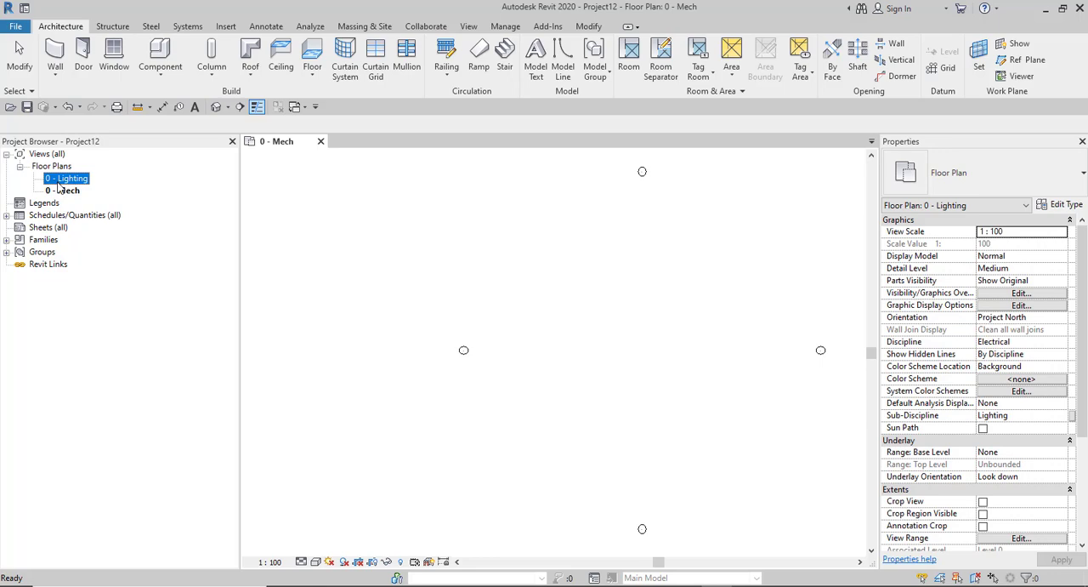
key(Delete)
click(58, 179)
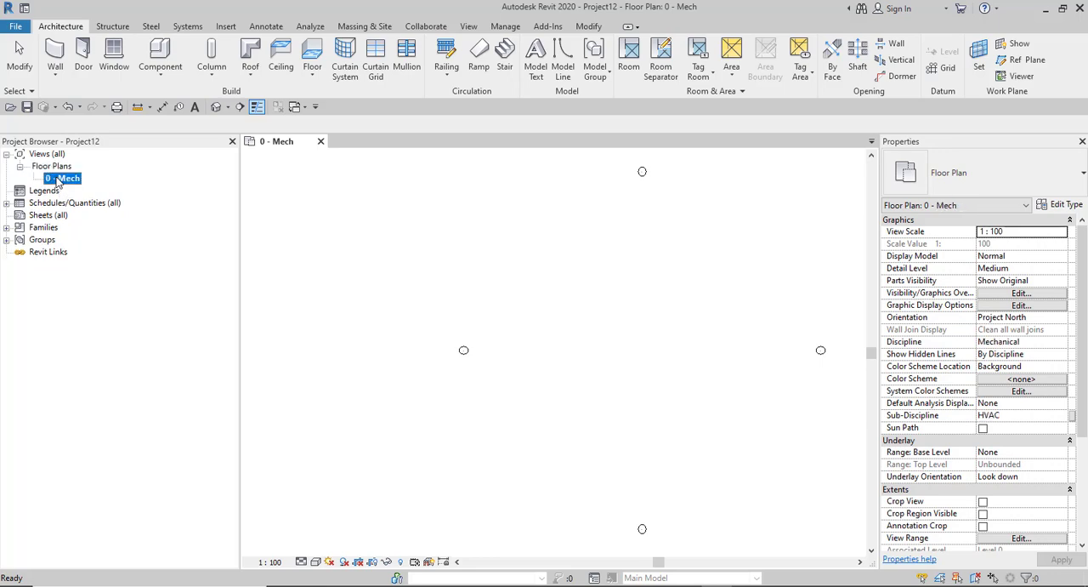
- Select the south elevation marker in the 0 - Mech plan and examine its view arrows
scroll(396, 335, down, 2)
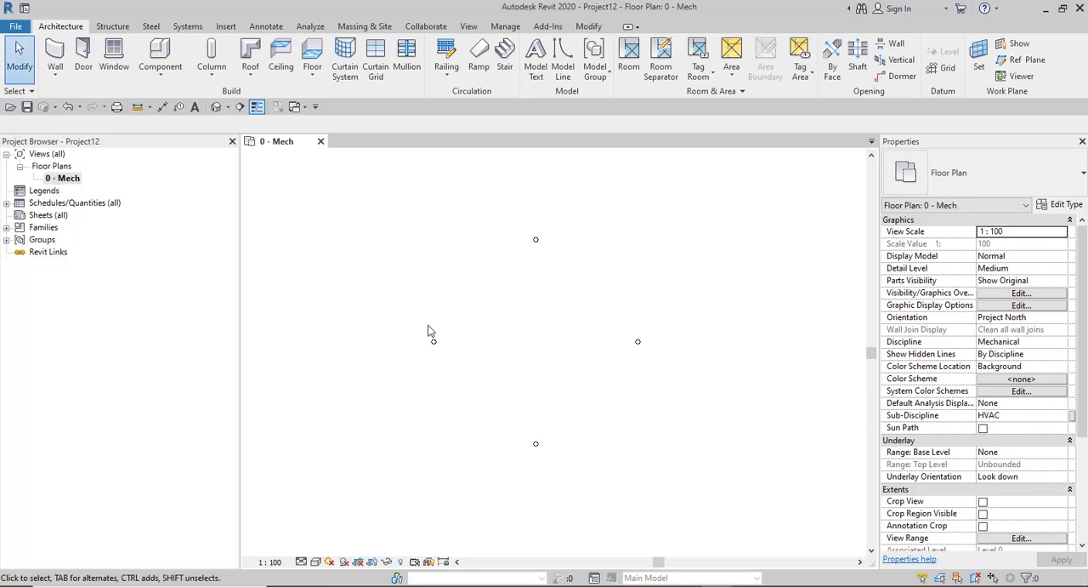
scroll(480, 320, up, 2)
scroll(482, 321, down, 1)
scroll(454, 342, up, 1)
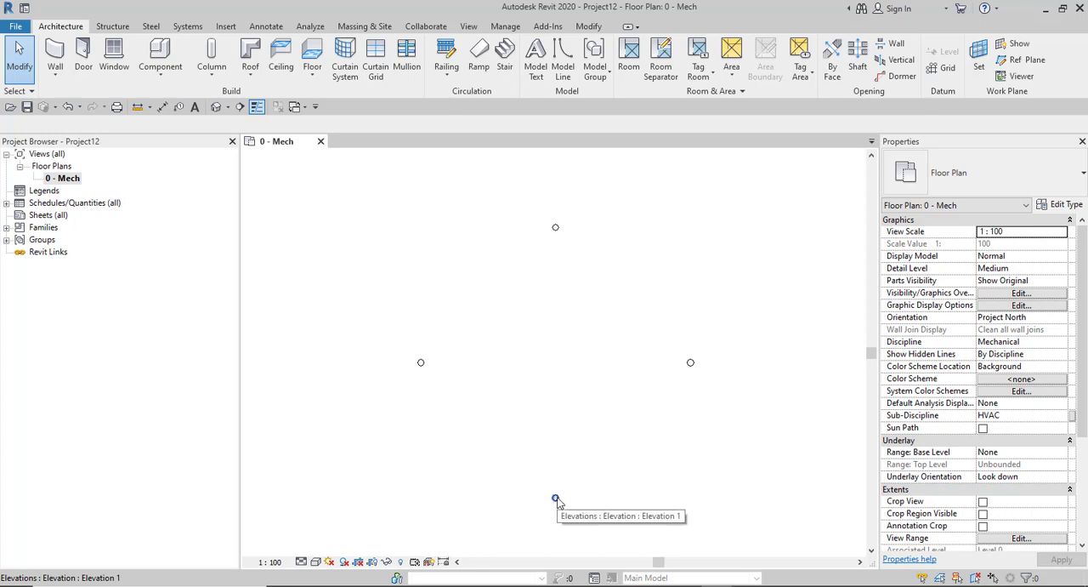
scroll(552, 502, up, 2)
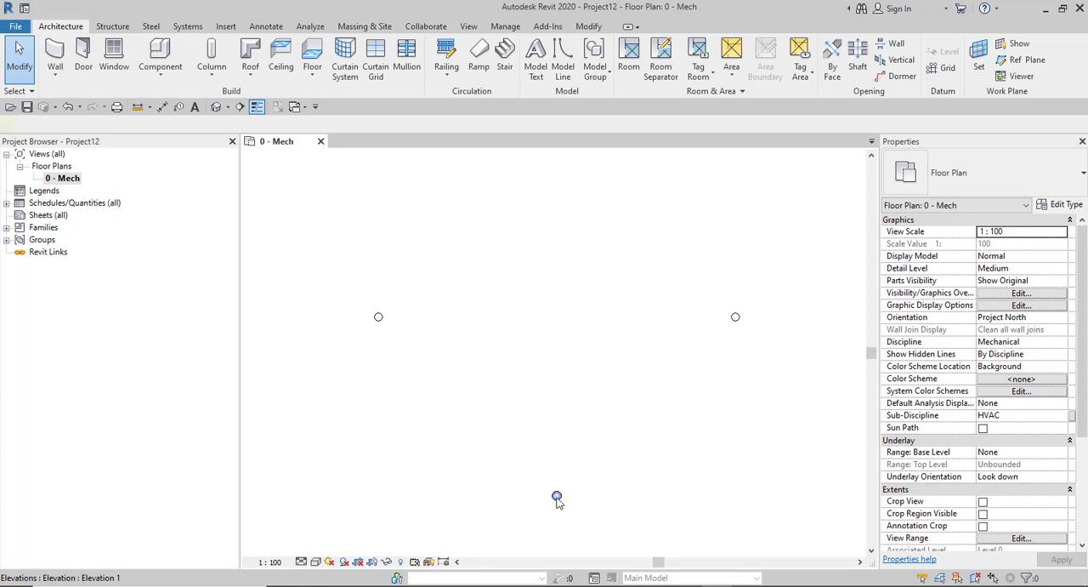
click(557, 501)
scroll(565, 508, up, 2)
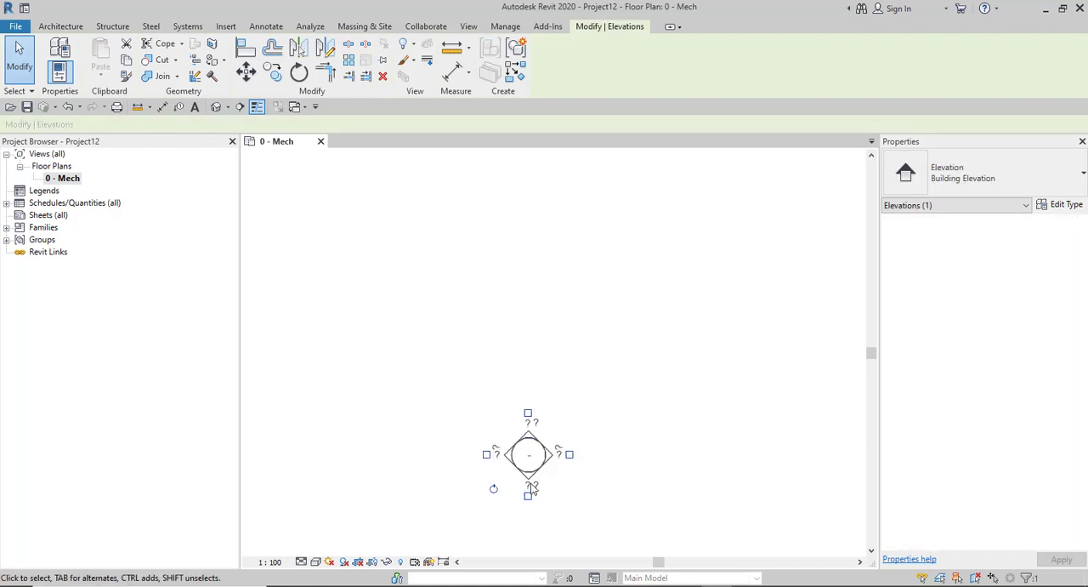
scroll(521, 476, up, 3)
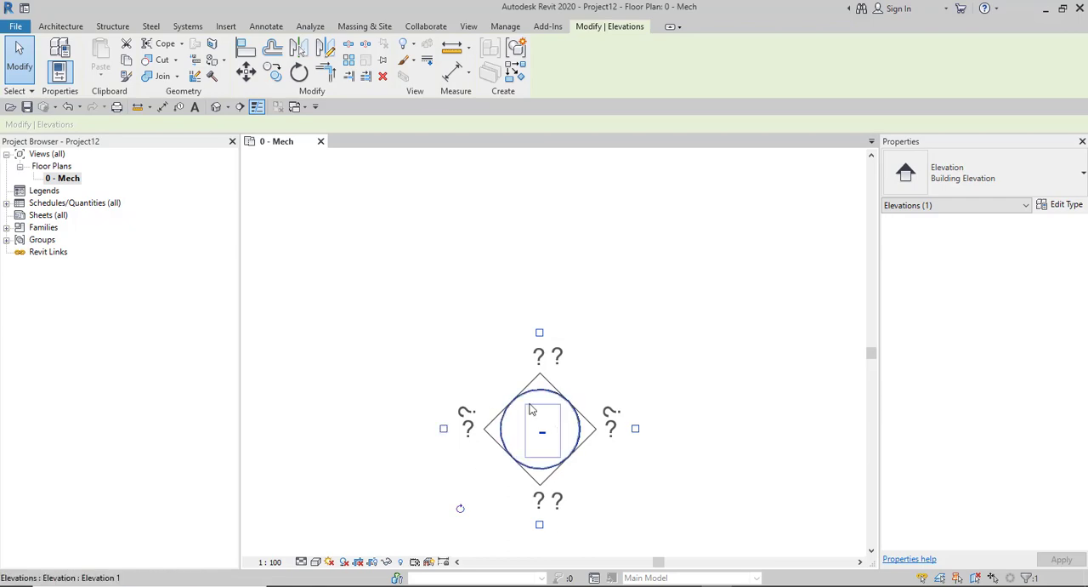
- Create an elevation view from the west elevation marker by enabling its arrow that points east
scroll(561, 456, down, 6)
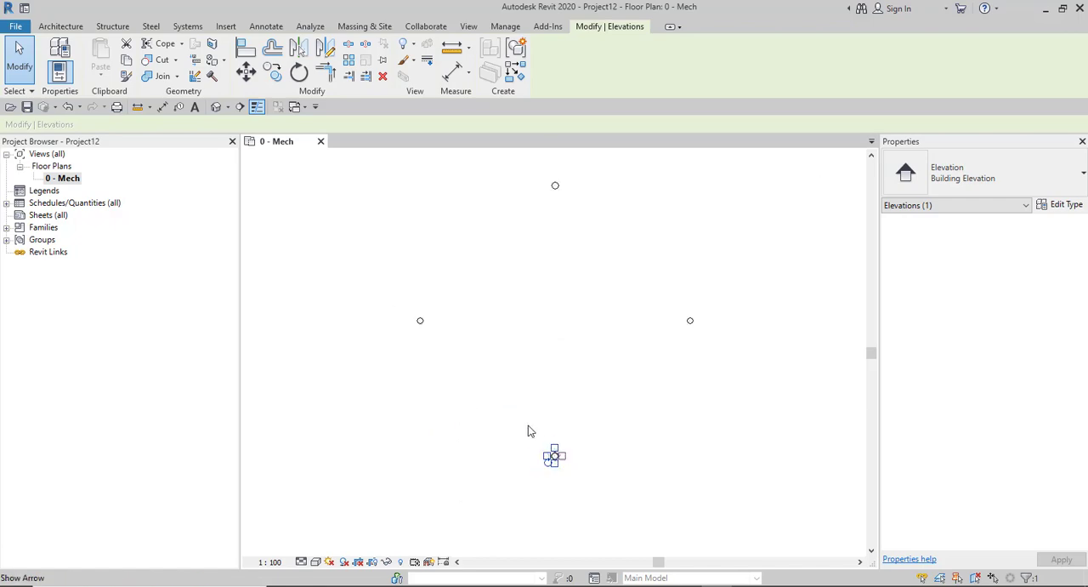
scroll(430, 347, up, 5)
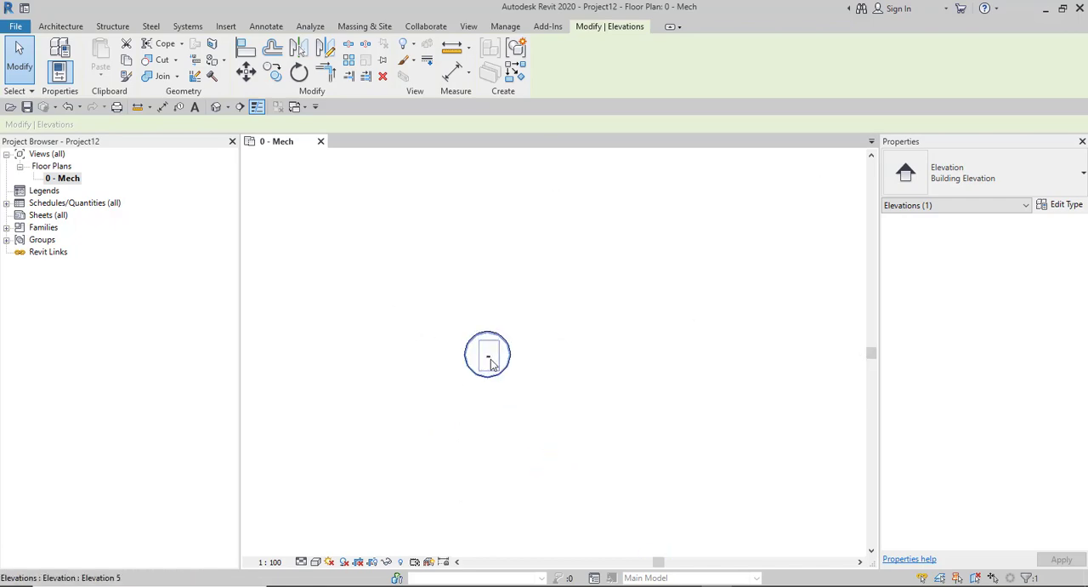
click(492, 364)
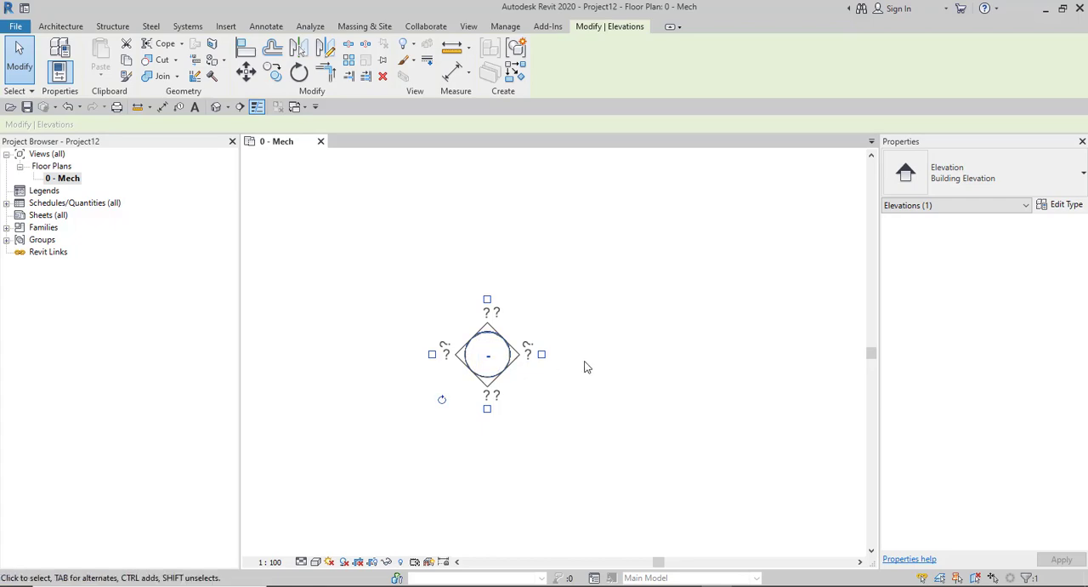
scroll(466, 358, down, 3)
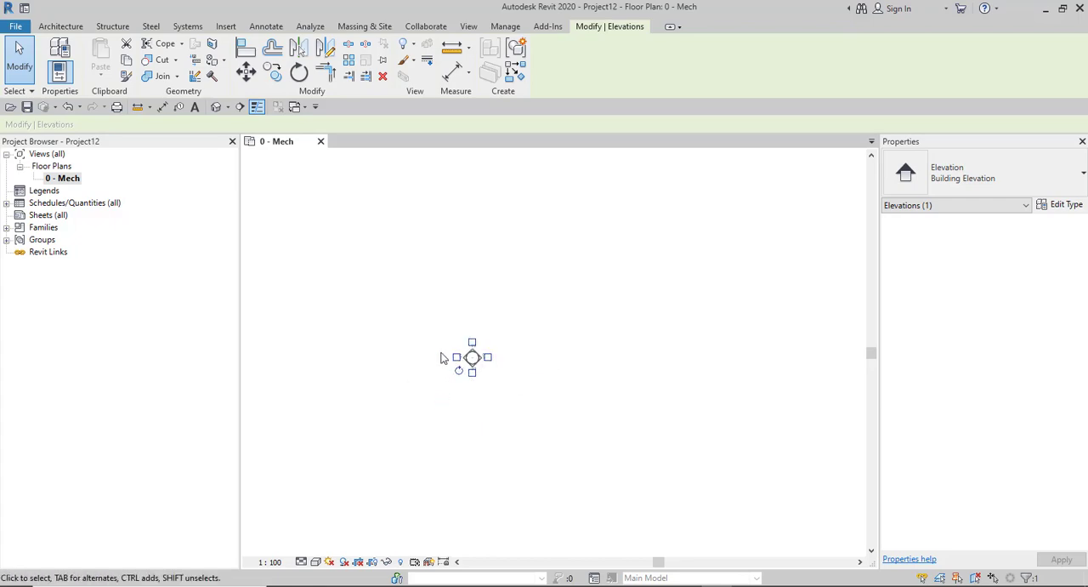
scroll(464, 377, down, 4)
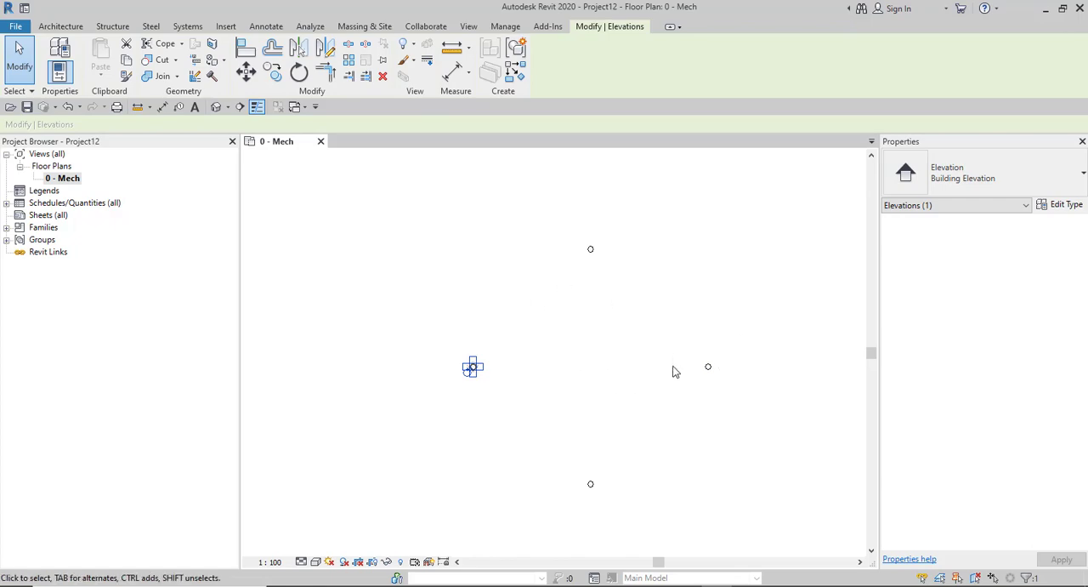
scroll(733, 347, up, 2)
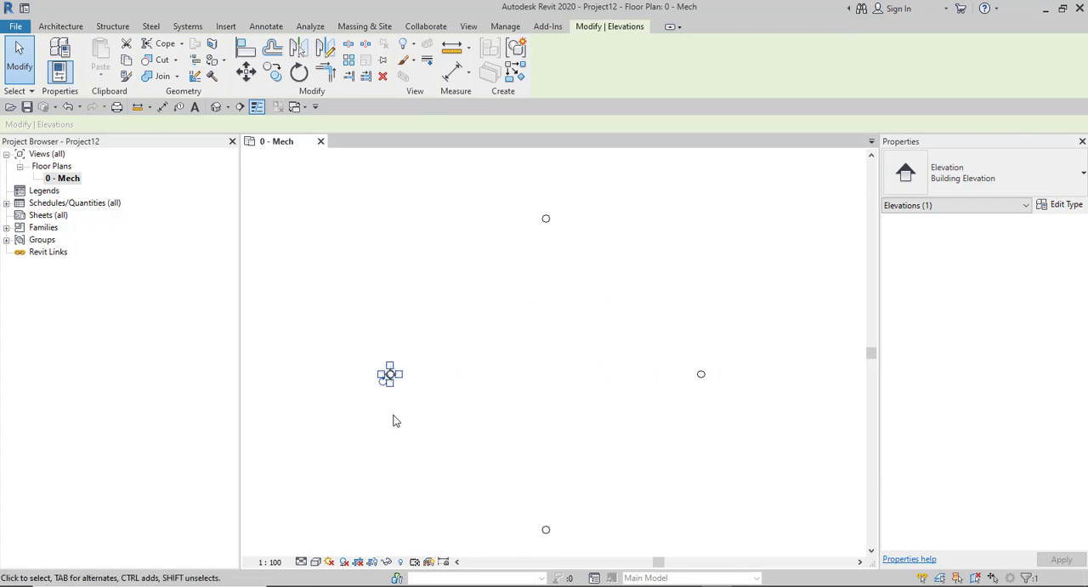
scroll(393, 420, up, 5)
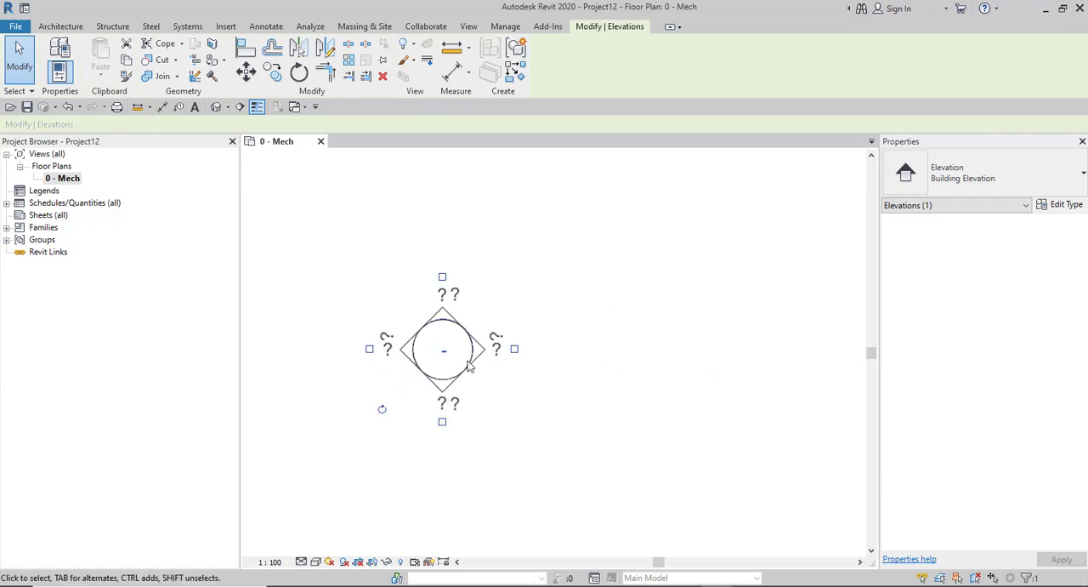
scroll(468, 366, up, 2)
click(548, 343)
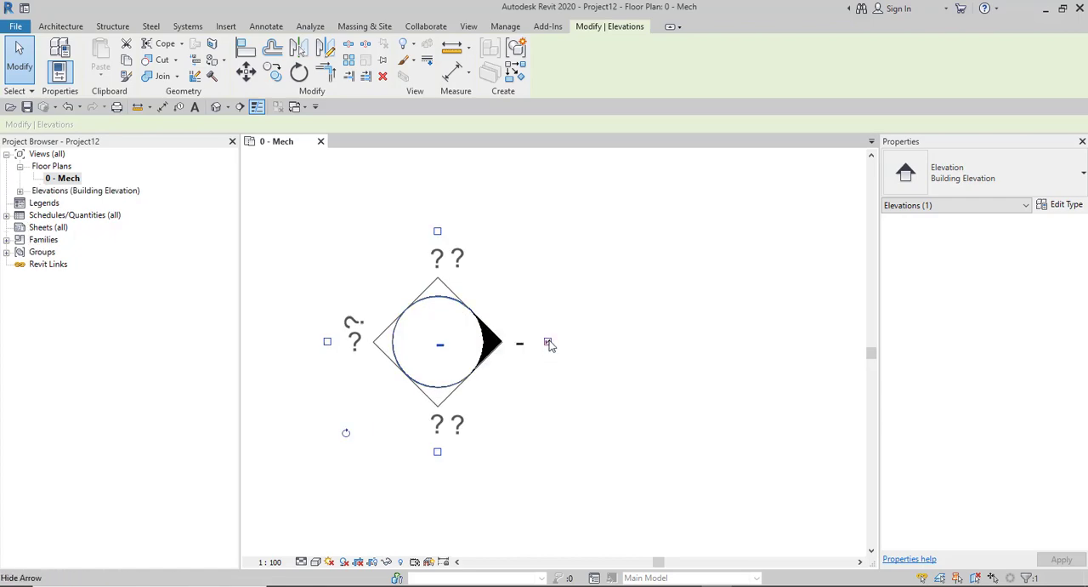
- Expand the building elevations in the Project Browser and rename the new view as West Elevation
scroll(453, 352, down, 5)
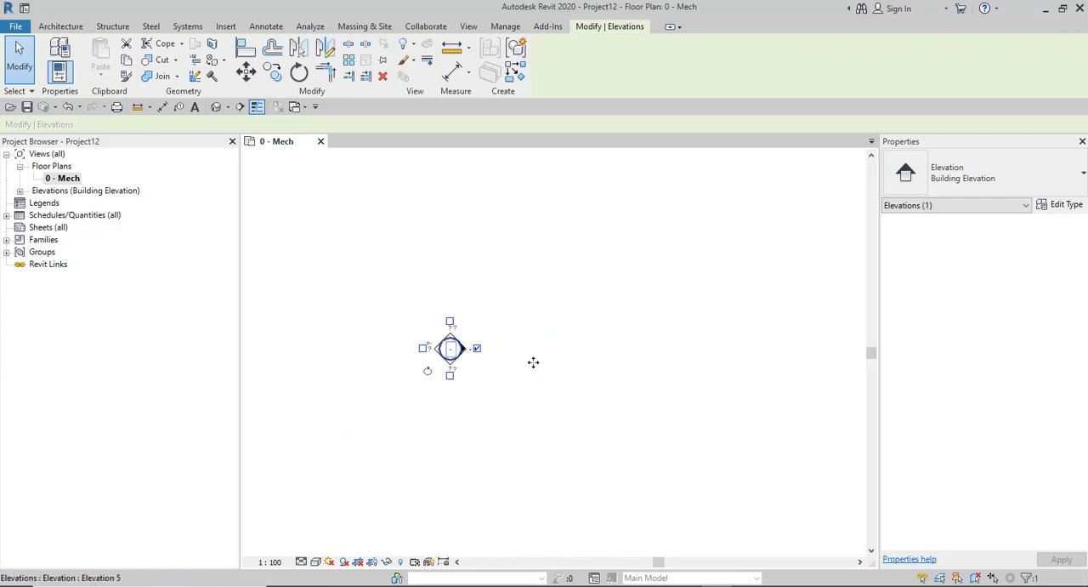
click(19, 191)
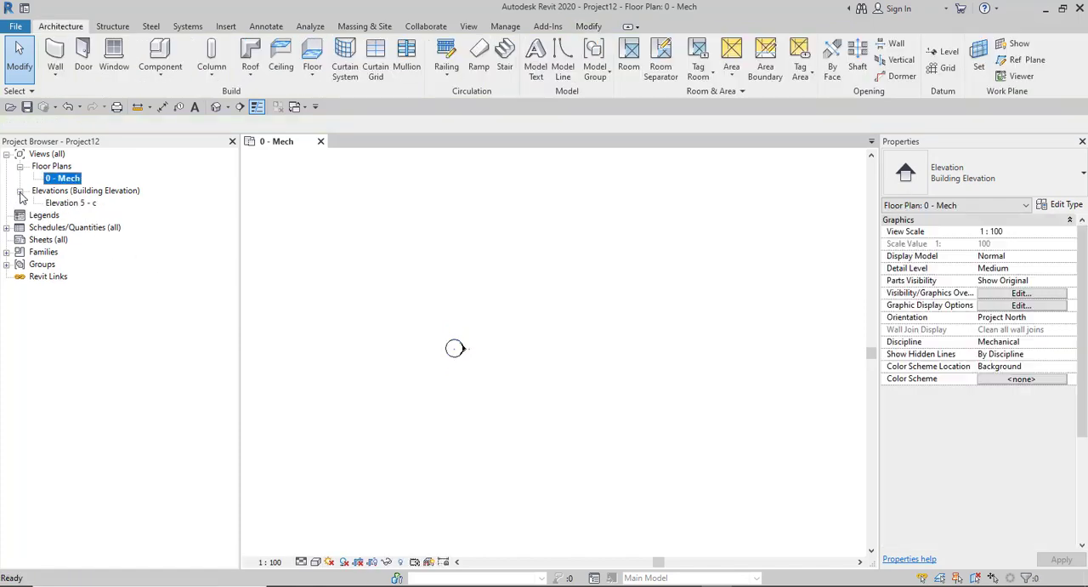
click(70, 203)
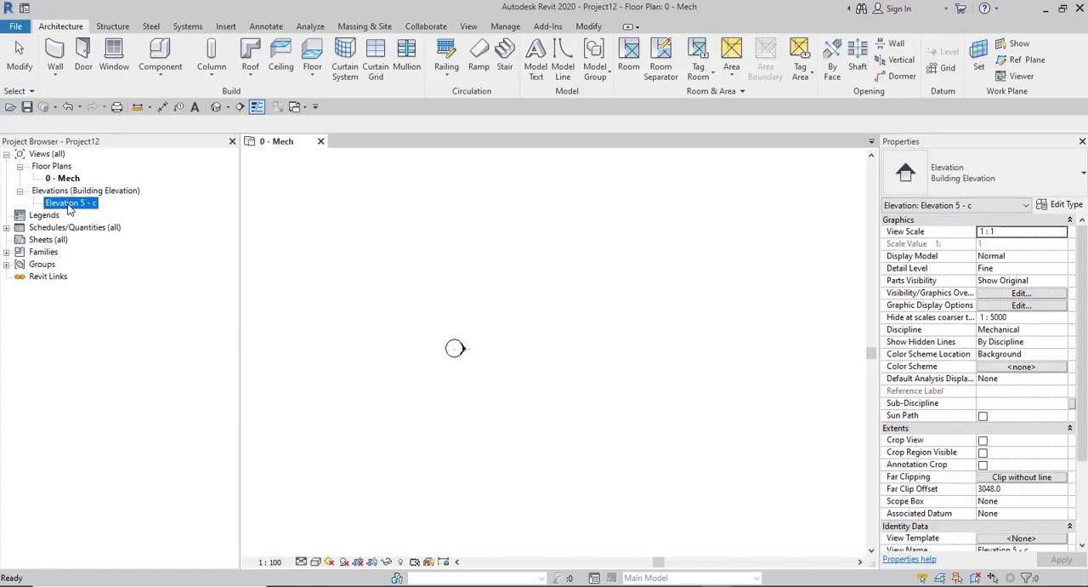
right_click(70, 209)
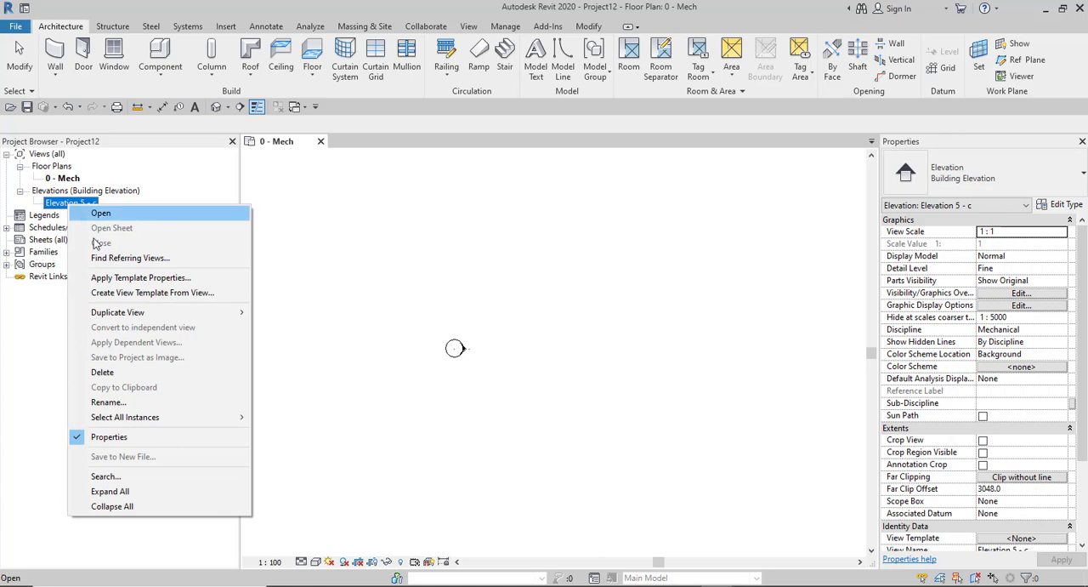
click(51, 206)
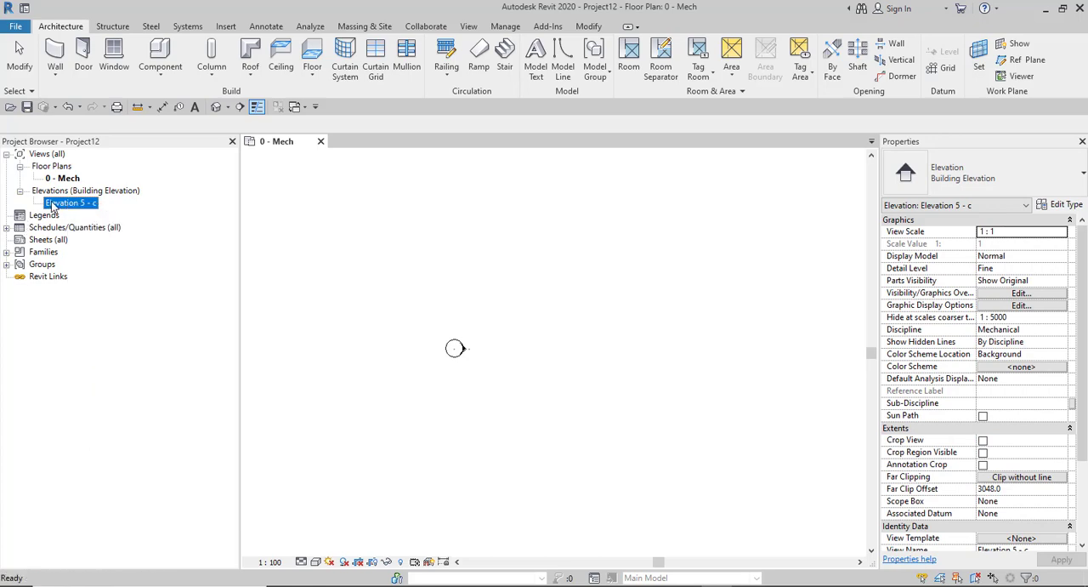
scroll(958, 420, down, 3)
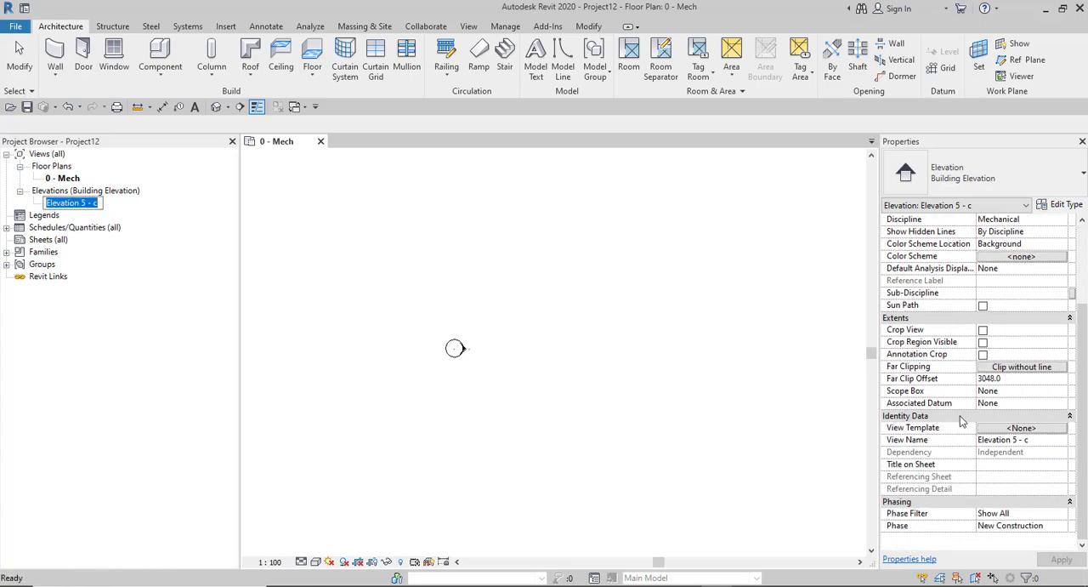
click(1041, 446)
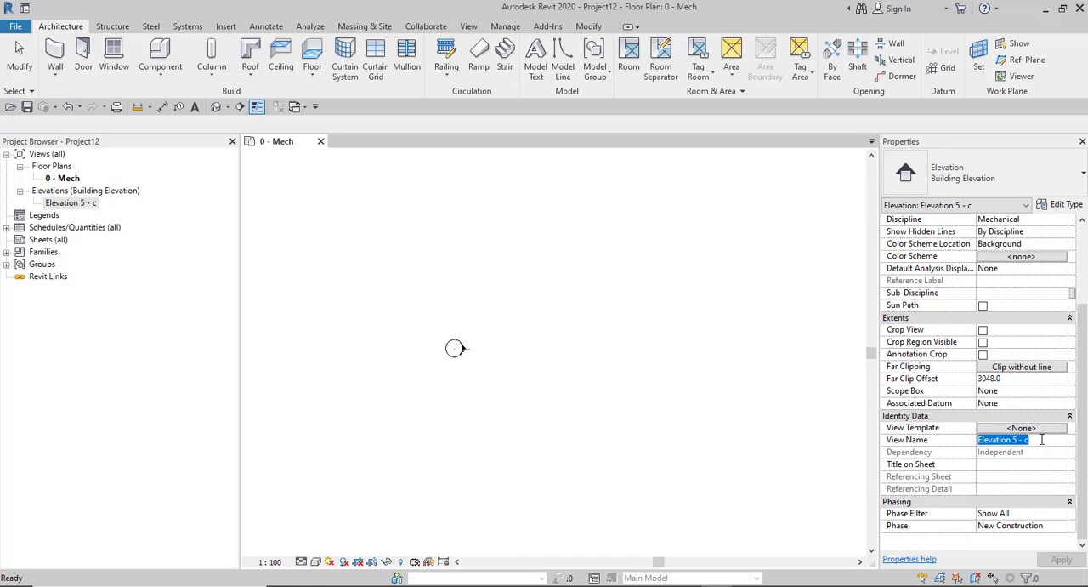
text(West)
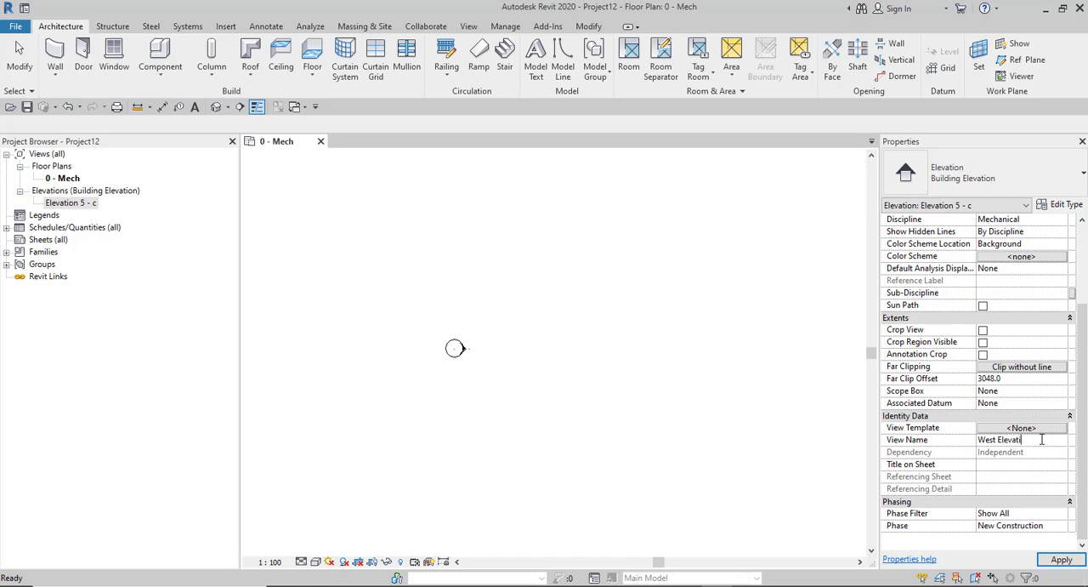
key(Return)
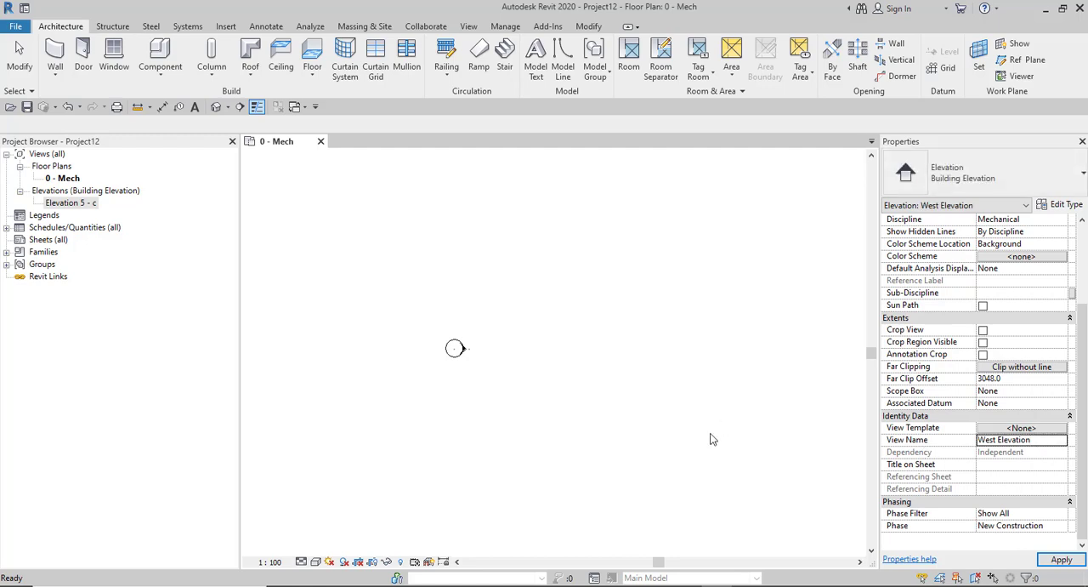
click(372, 375)
- Create an elevation view from the south elevation marker by enabling its arrow that points north
scroll(489, 491, up, 5)
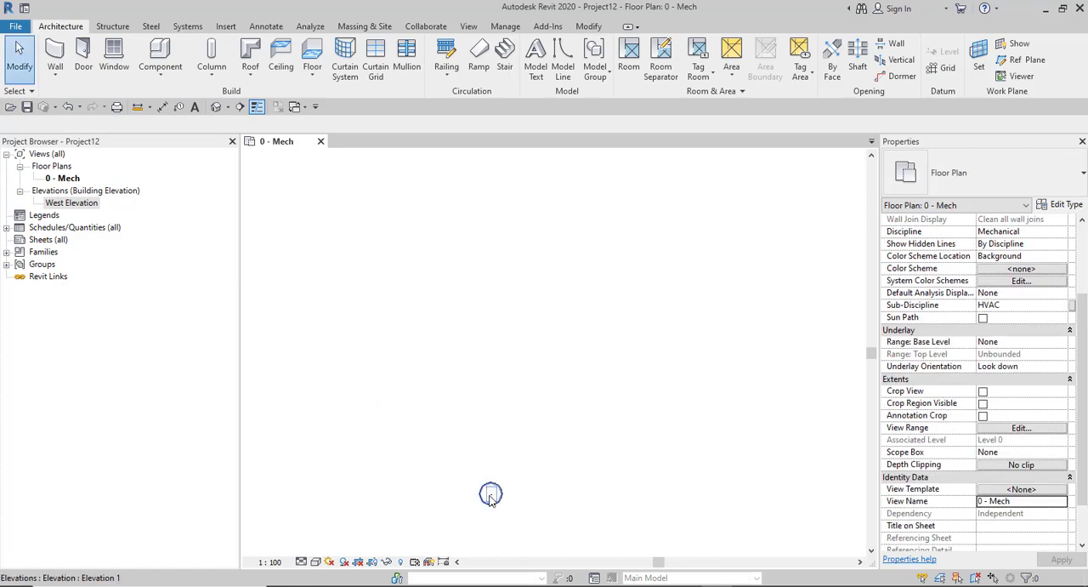
click(491, 495)
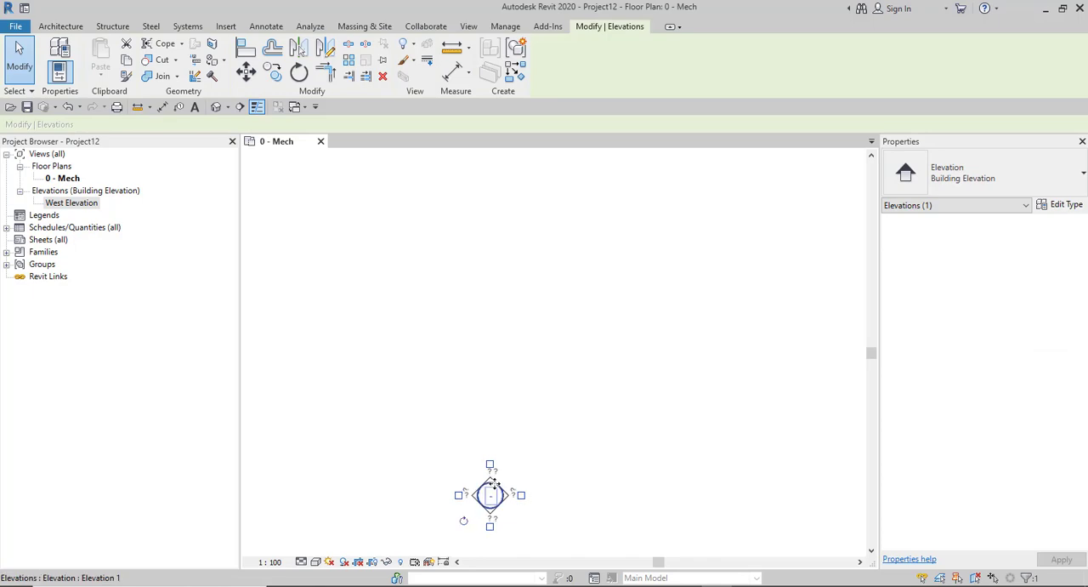
scroll(493, 483, up, 2)
click(486, 444)
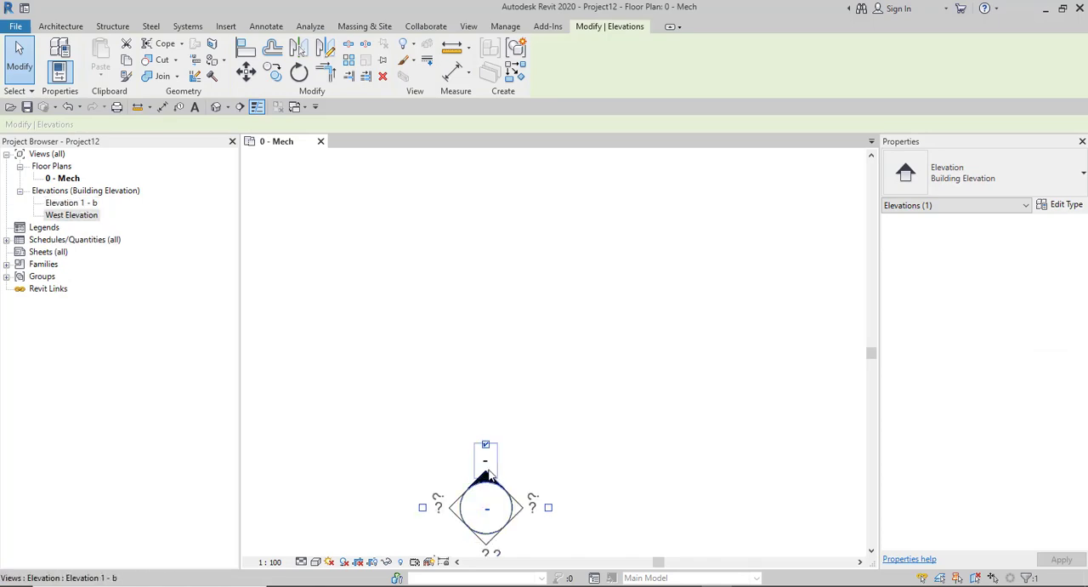
- Set the view name of the south marker's elevation to South Elevation, correcting any spelling slip
click(487, 478)
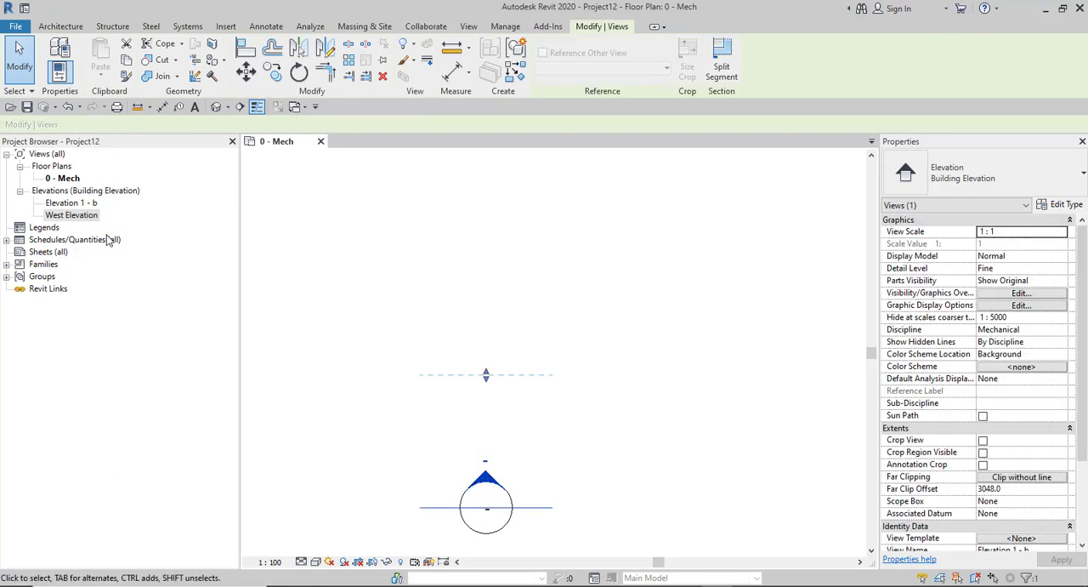
scroll(959, 459, down, 3)
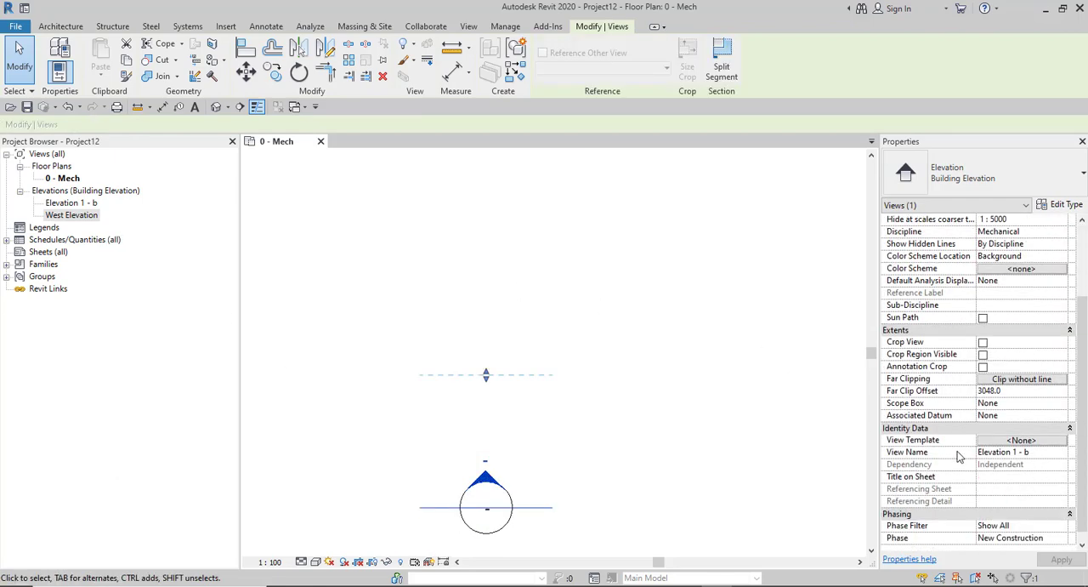
click(1035, 439)
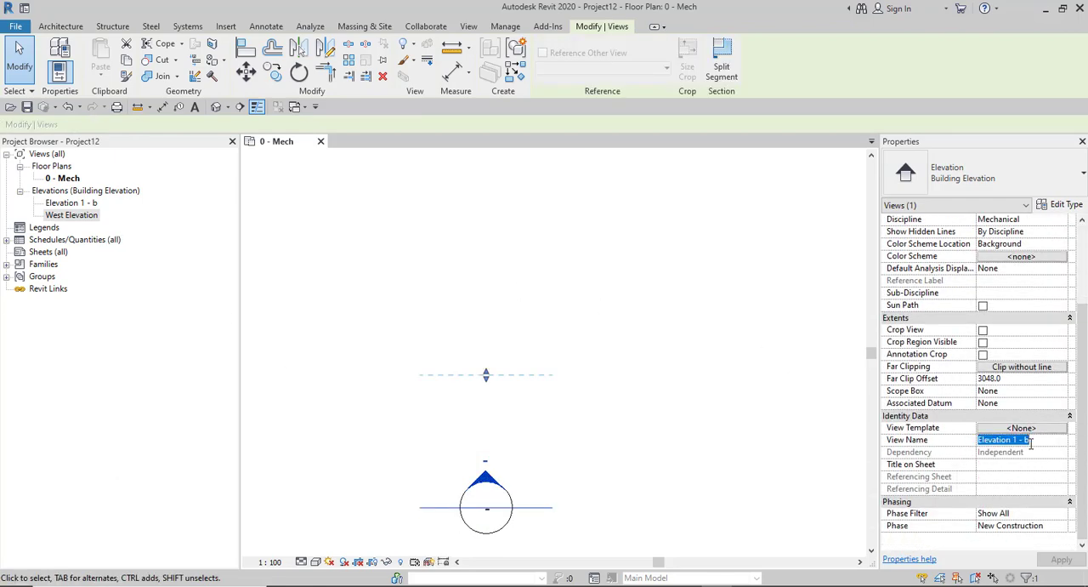
text(Soouth)
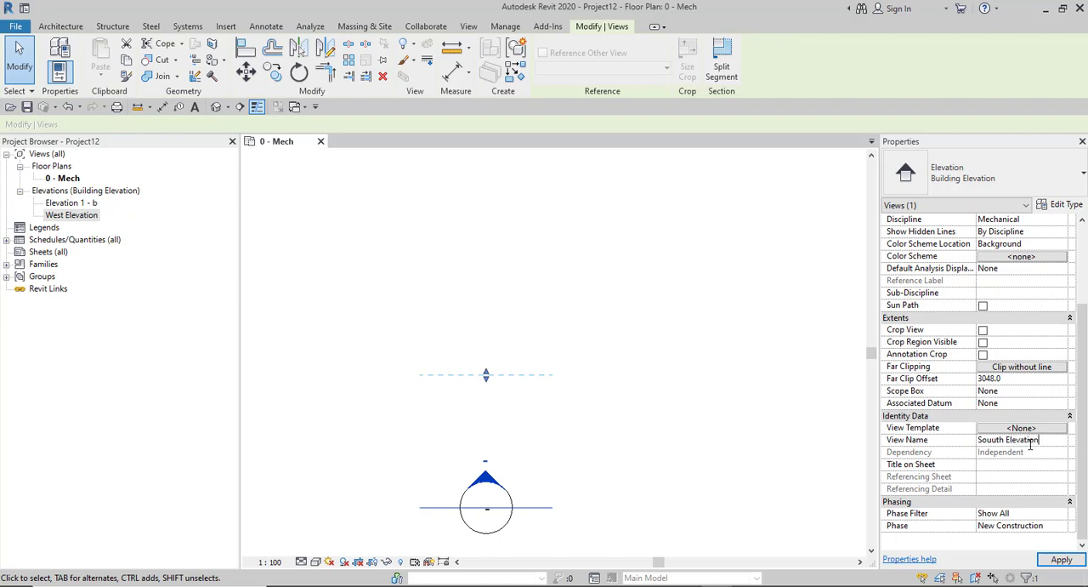
key(Return)
click(476, 345)
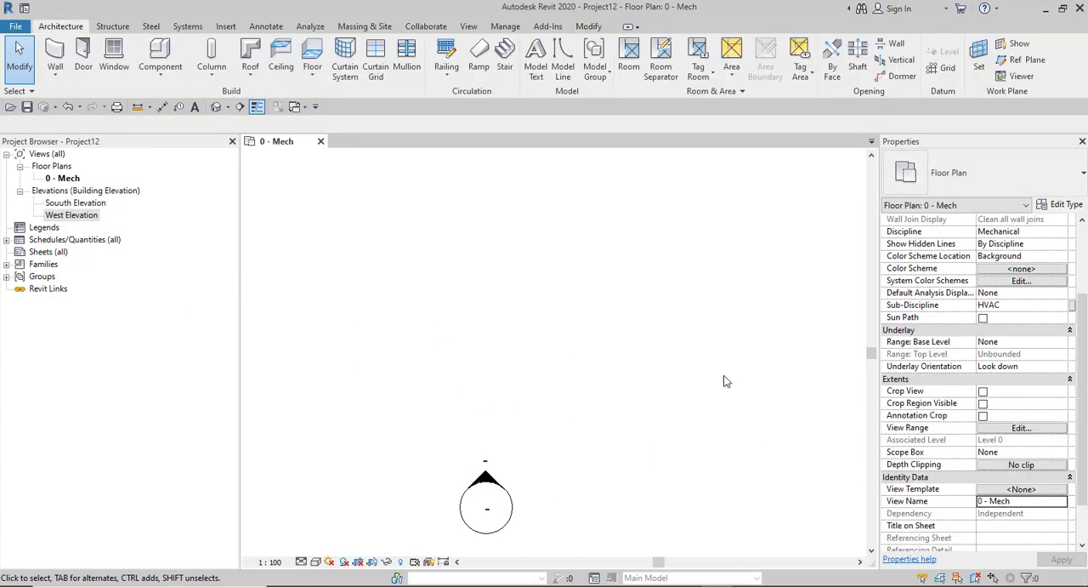
click(66, 203)
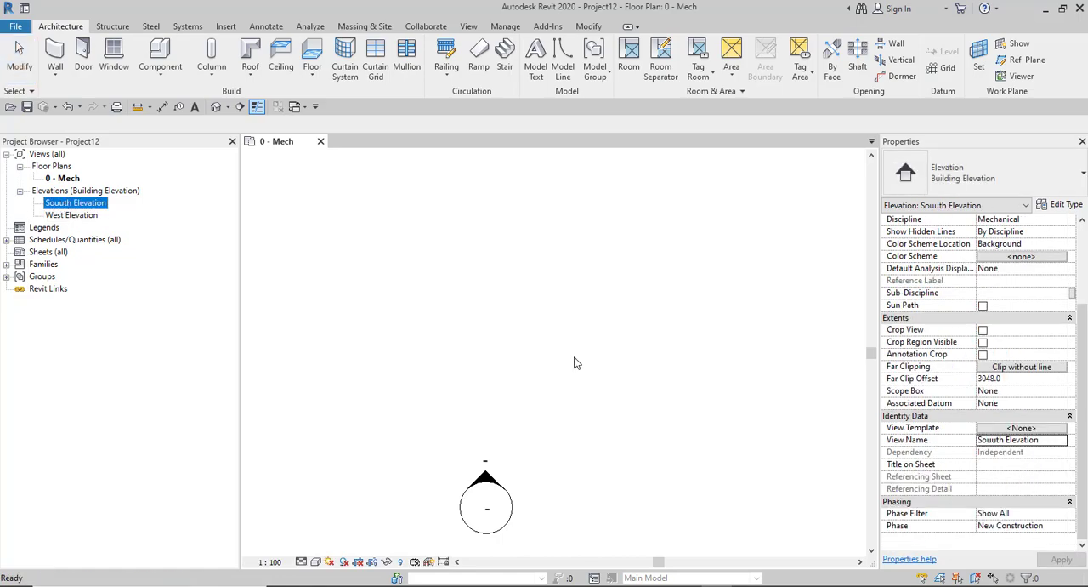
click(997, 439)
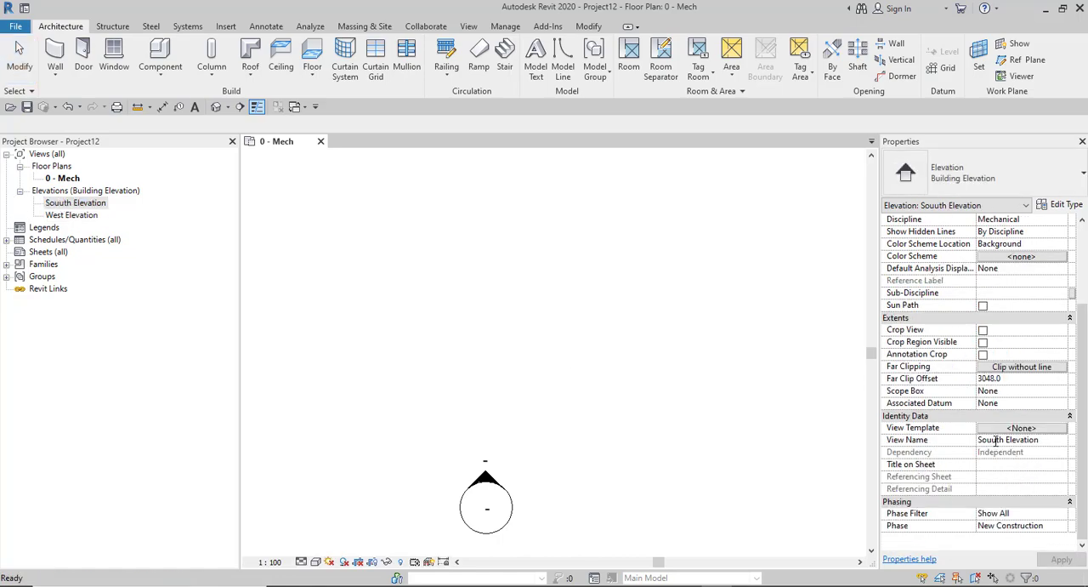
key(BackSpace)
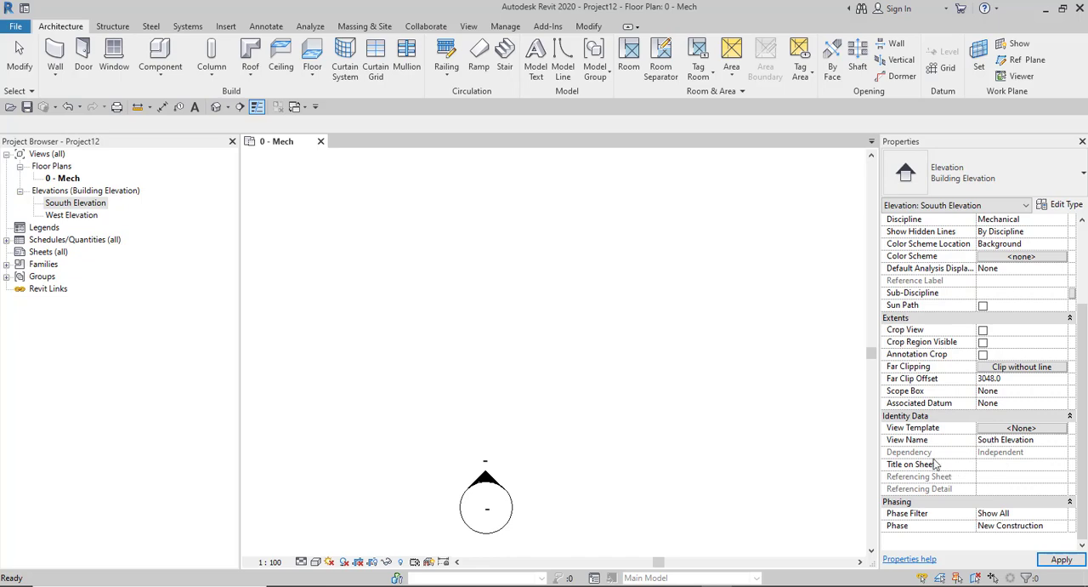
click(397, 394)
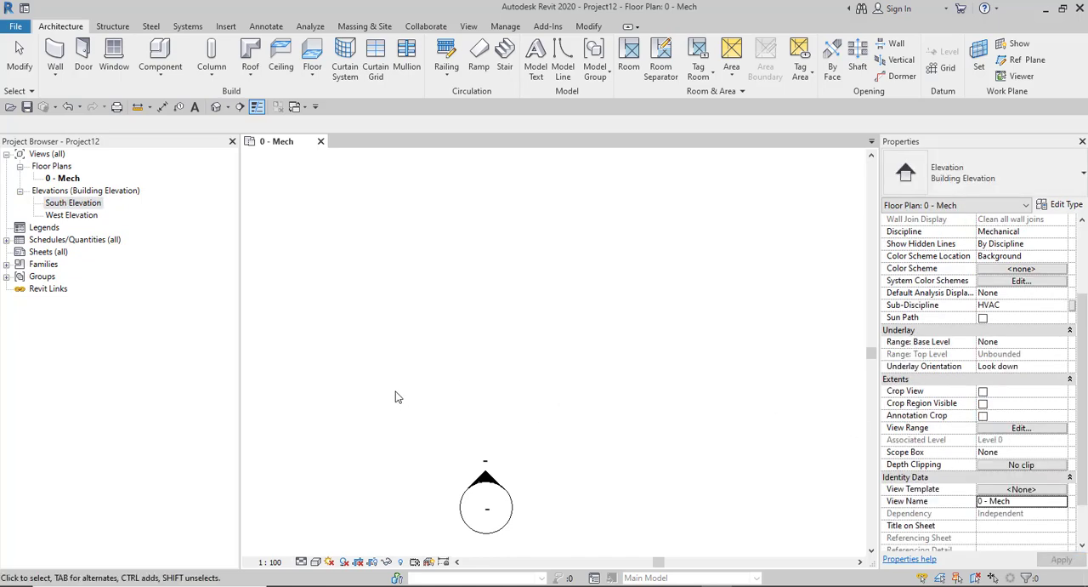
click(70, 203)
right_click(75, 203)
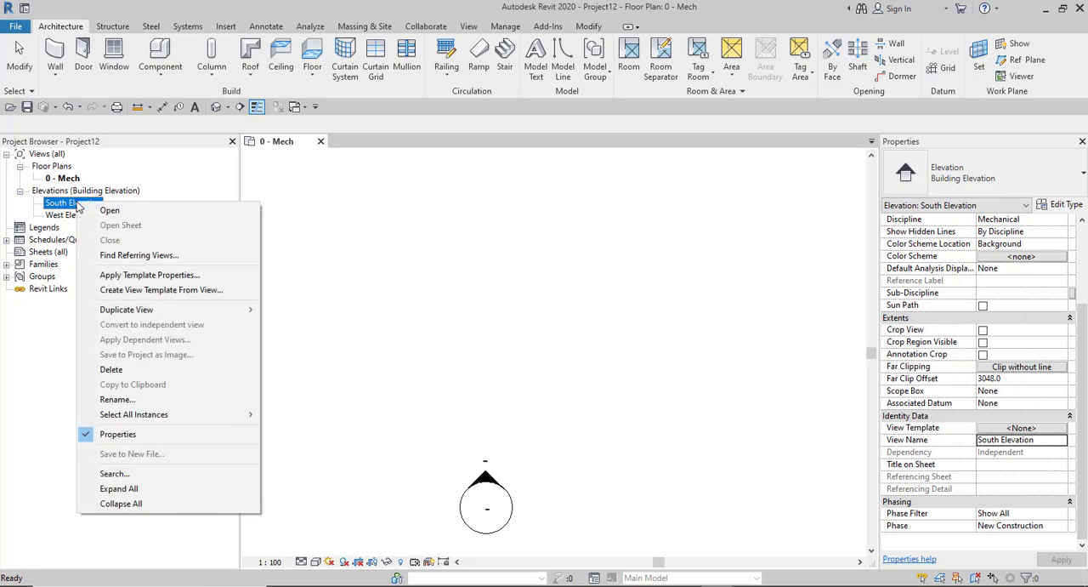
click(126, 398)
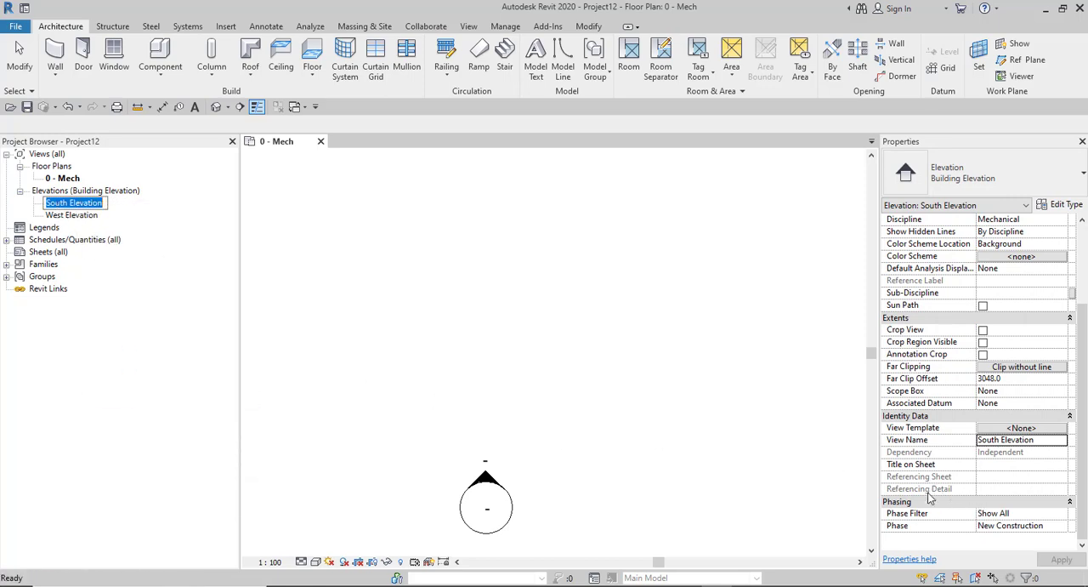
click(408, 294)
- Create an elevation view from the east elevation marker by enabling its arrow that points west
scroll(489, 353, down, 5)
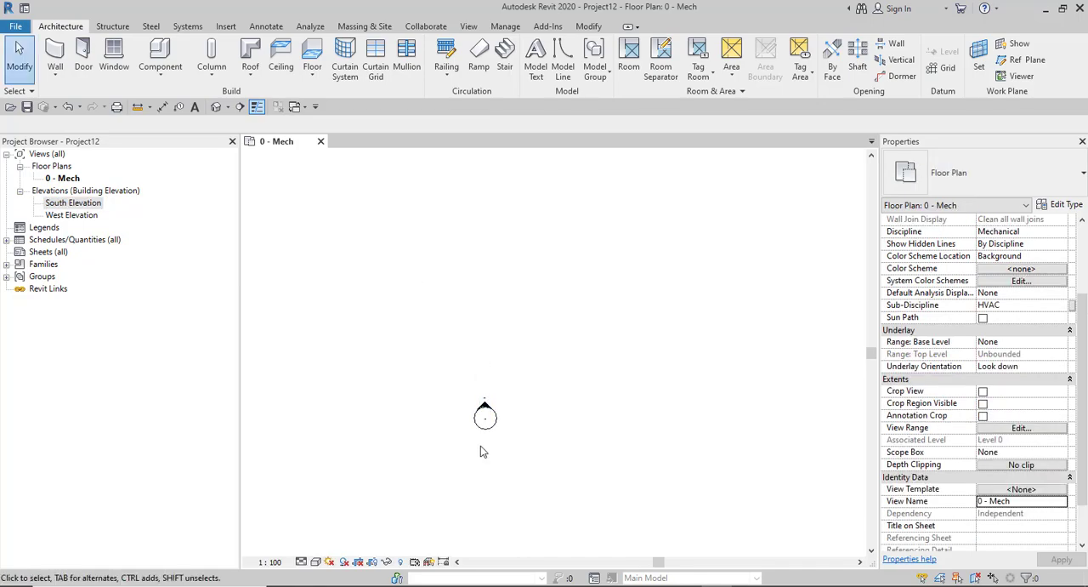
scroll(550, 359, up, 3)
click(557, 344)
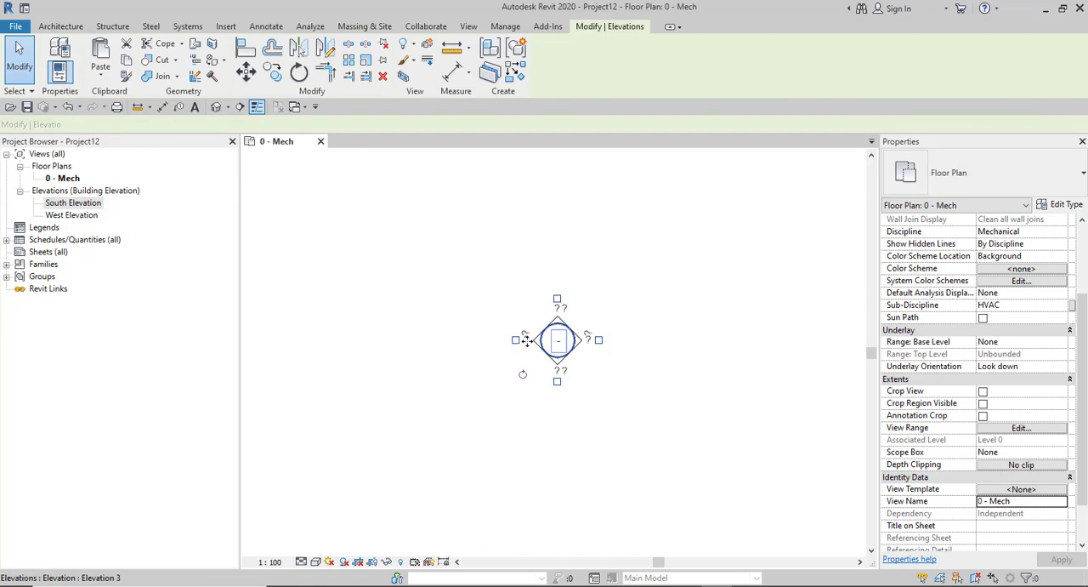
click(516, 340)
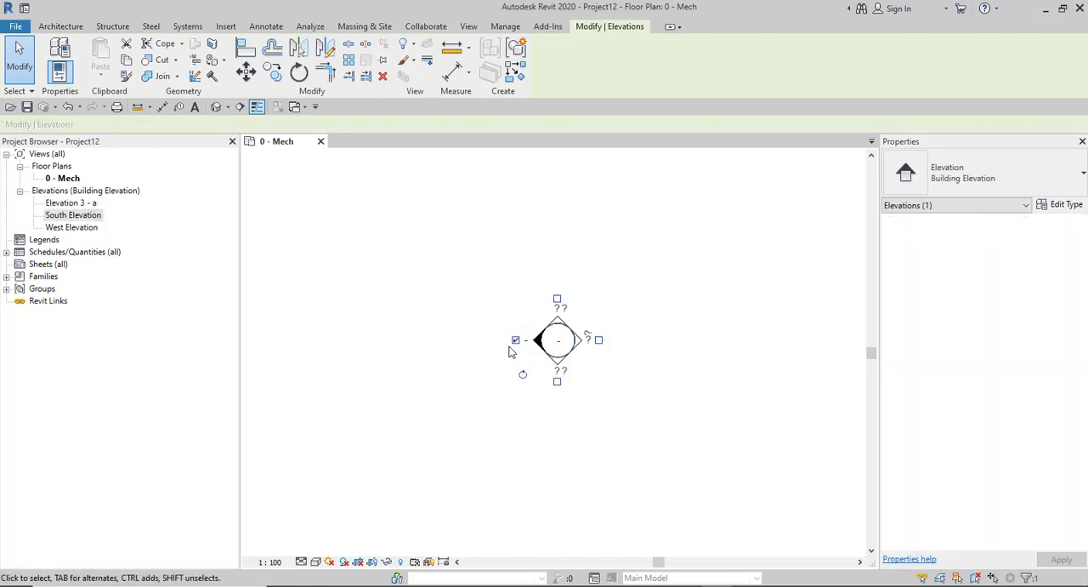
click(513, 353)
- Select the east marker's view arrow and set its view name to East Elevation
click(534, 343)
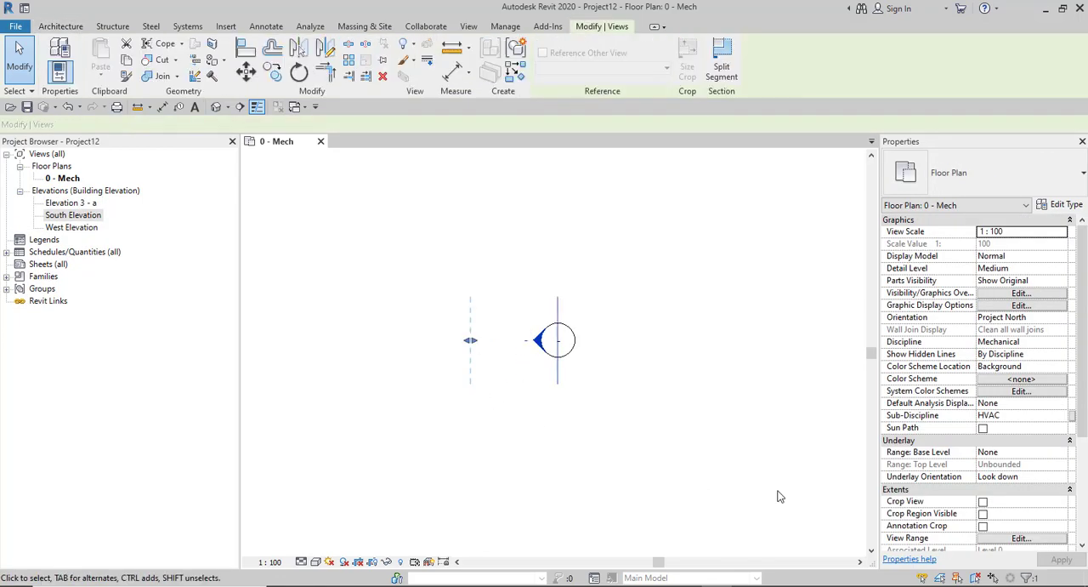
scroll(995, 421, down, 3)
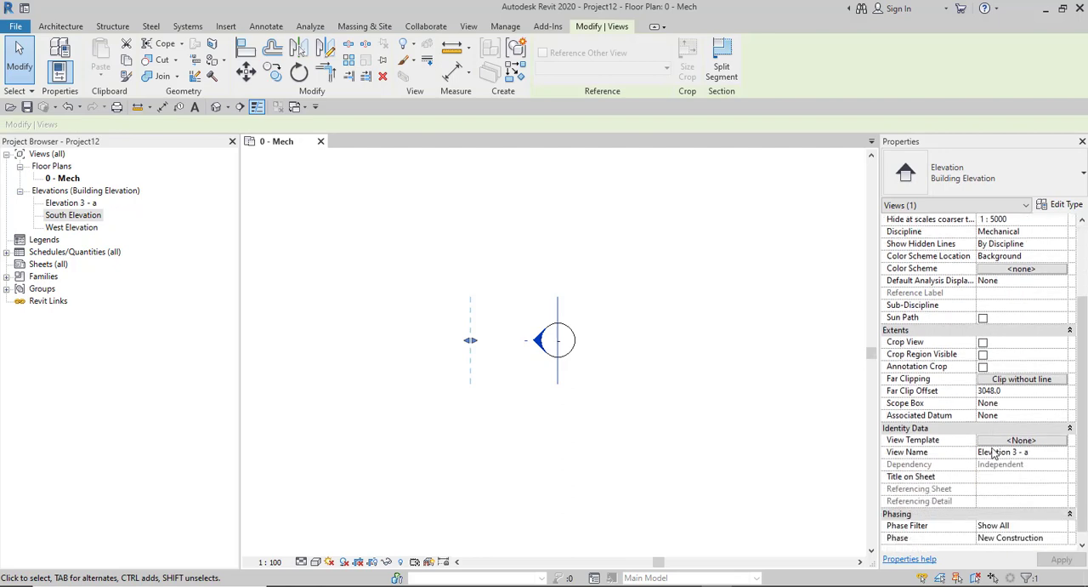
click(1038, 452)
click(1036, 451)
key(BackSpace)
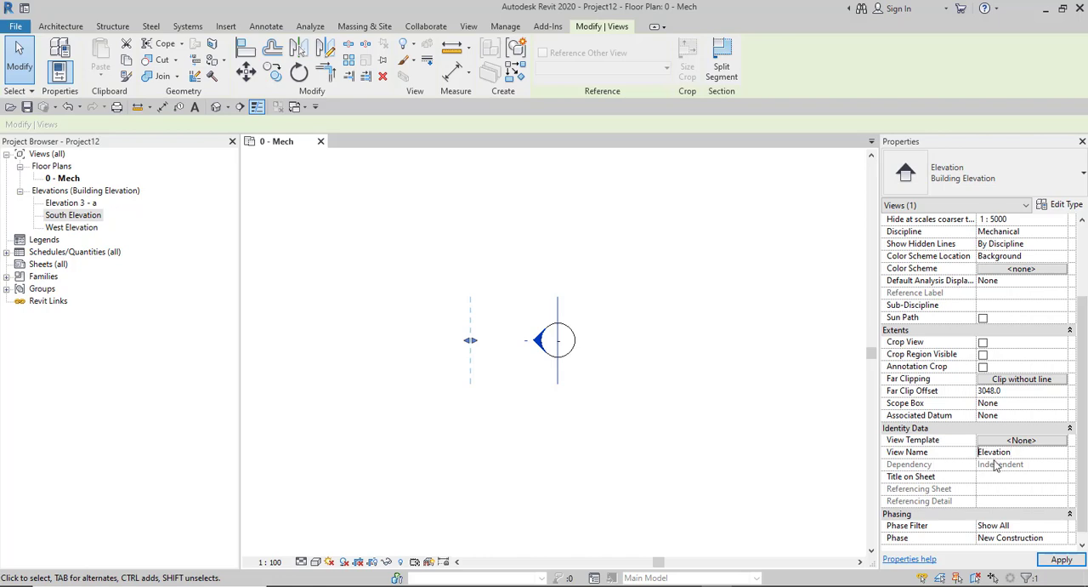
text(East)
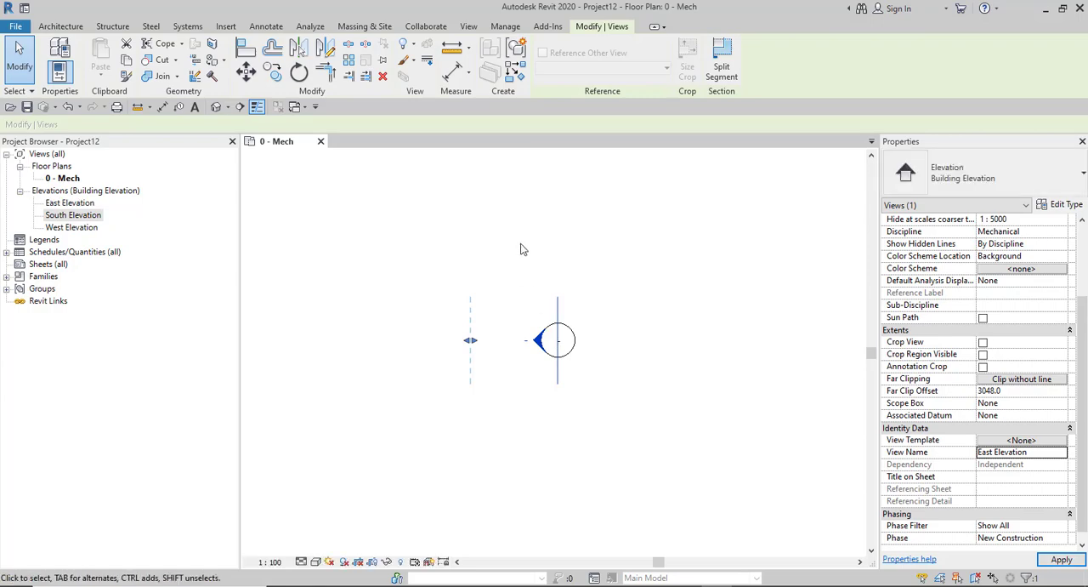
click(559, 406)
- Create an elevation view from the north elevation marker by enabling its arrow that points south
scroll(566, 384, down, 5)
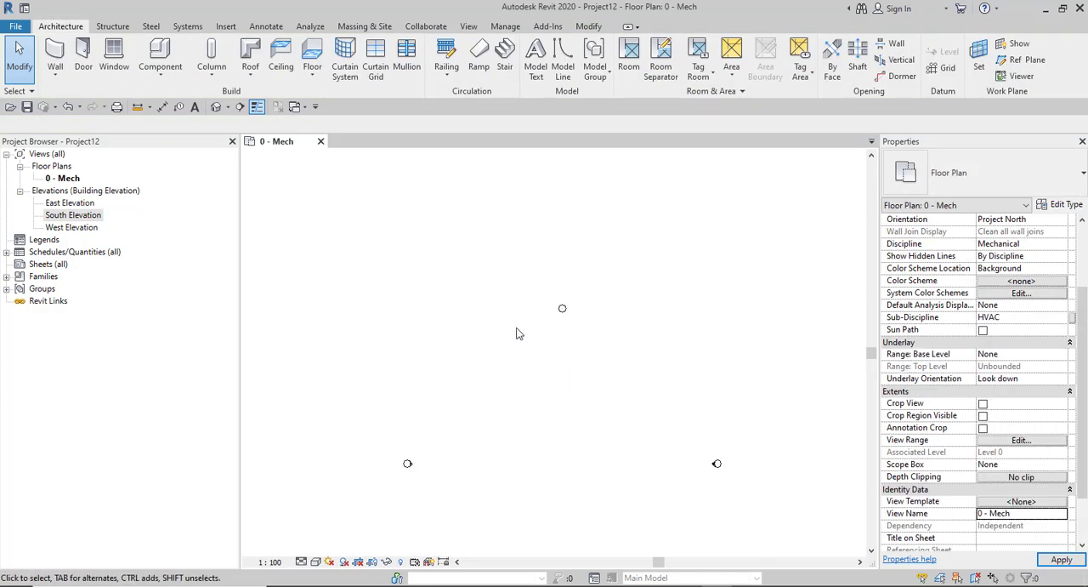
scroll(560, 323, up, 4)
click(649, 293)
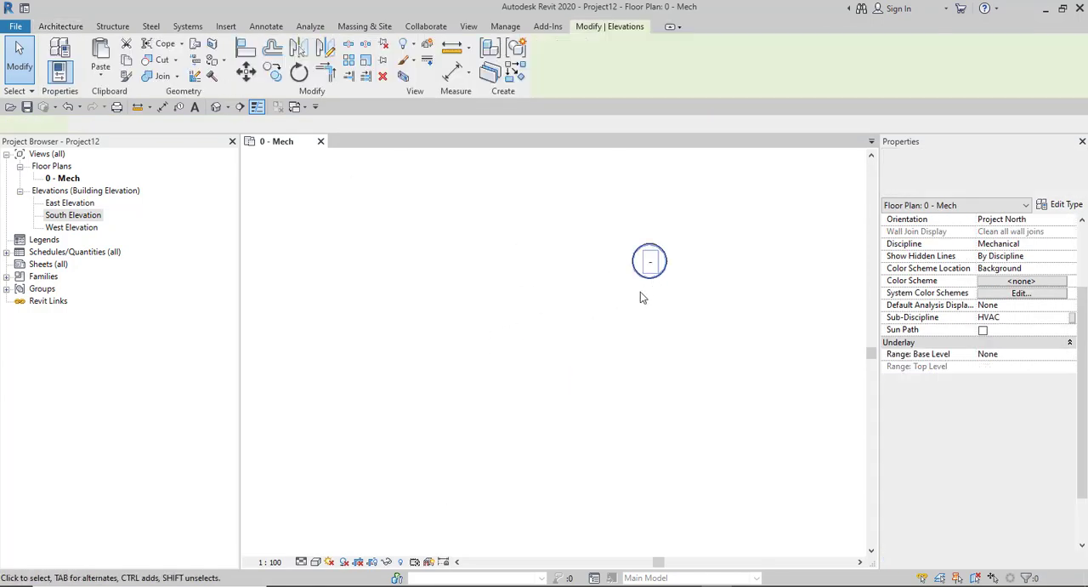
click(650, 300)
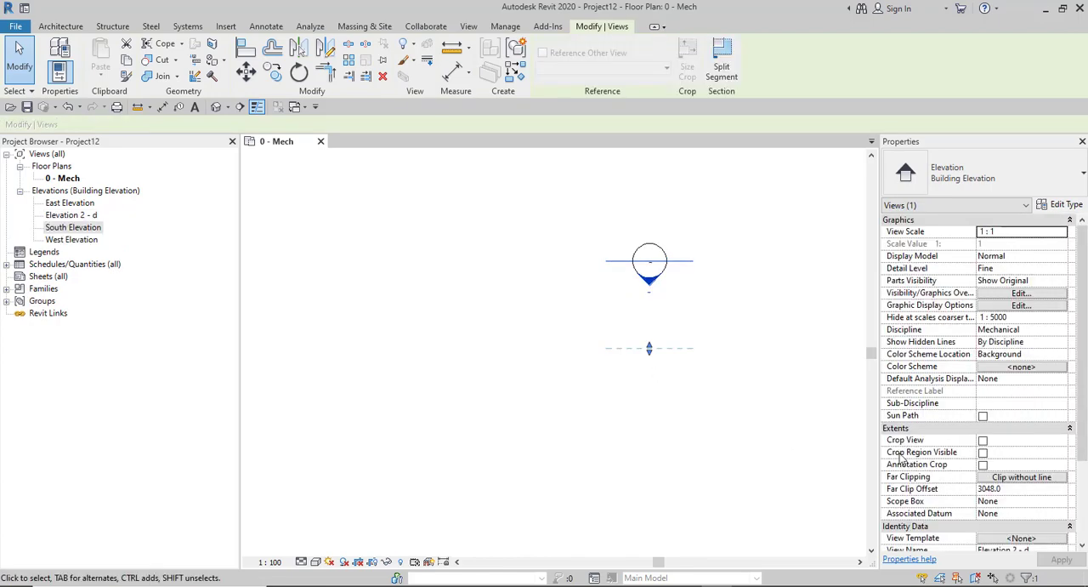
- Set the view name of the north marker's elevation to North Elevation
scroll(1008, 513, down, 3)
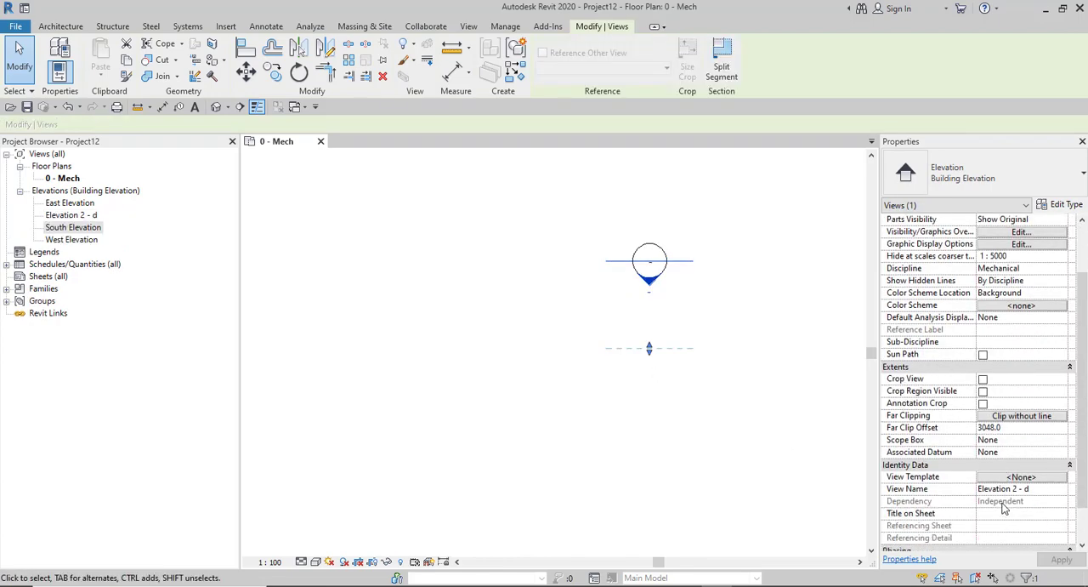
click(1054, 494)
text(North)
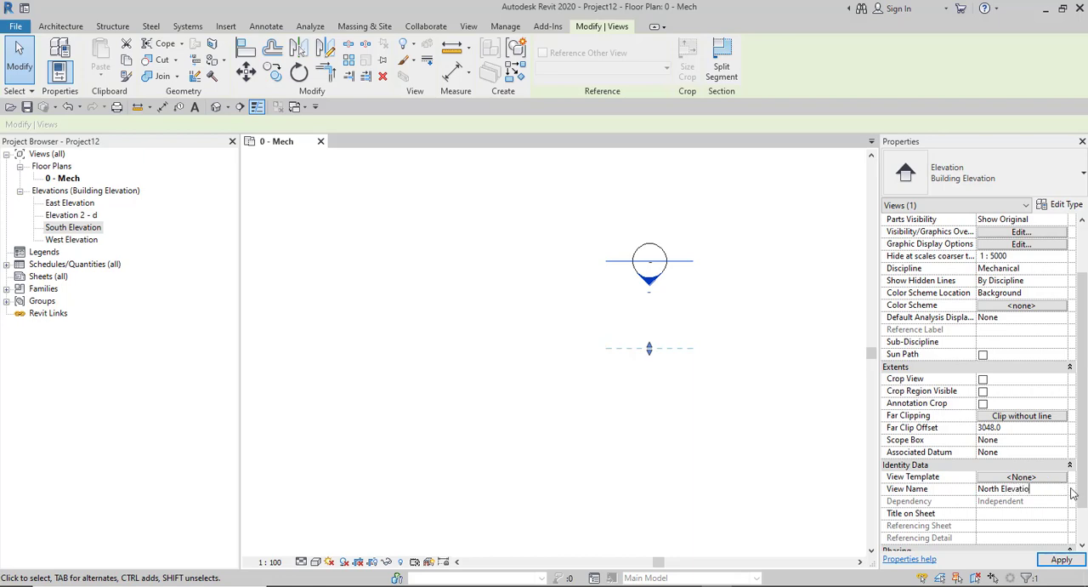
- Apply the North Elevation name and select the view arrow of the south elevation marker
click(447, 405)
scroll(450, 407, down, 4)
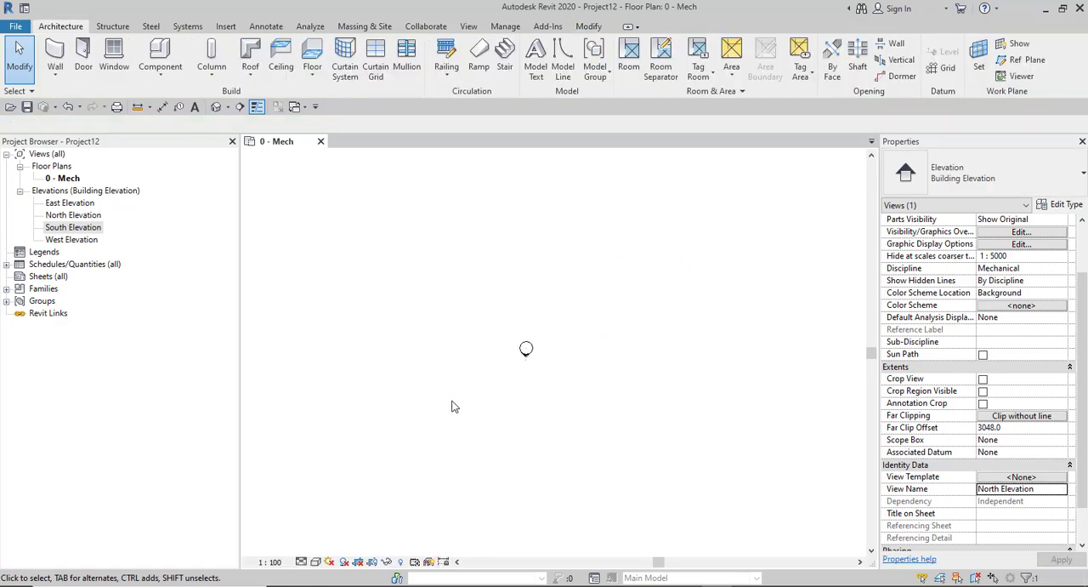
scroll(491, 376, down, 5)
scroll(488, 463, up, 7)
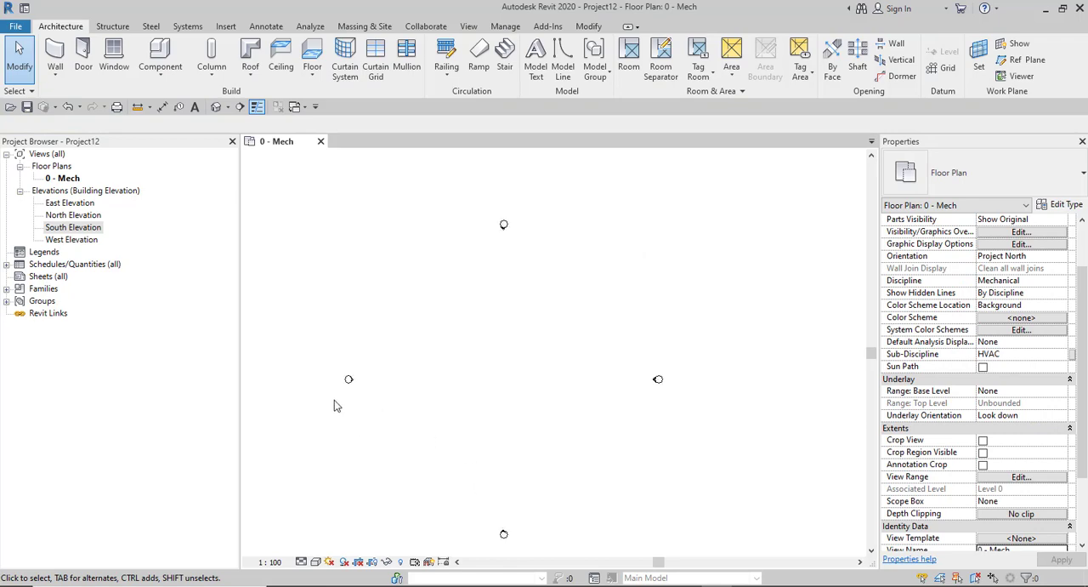
scroll(426, 399, down, 2)
scroll(486, 484, up, 1)
scroll(473, 490, up, 5)
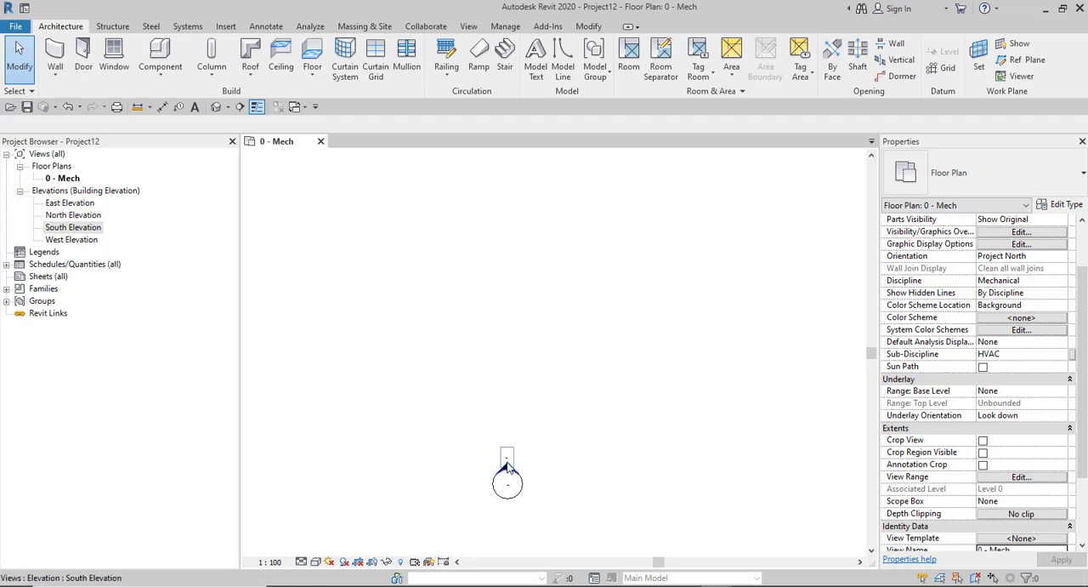
scroll(509, 466, up, 4)
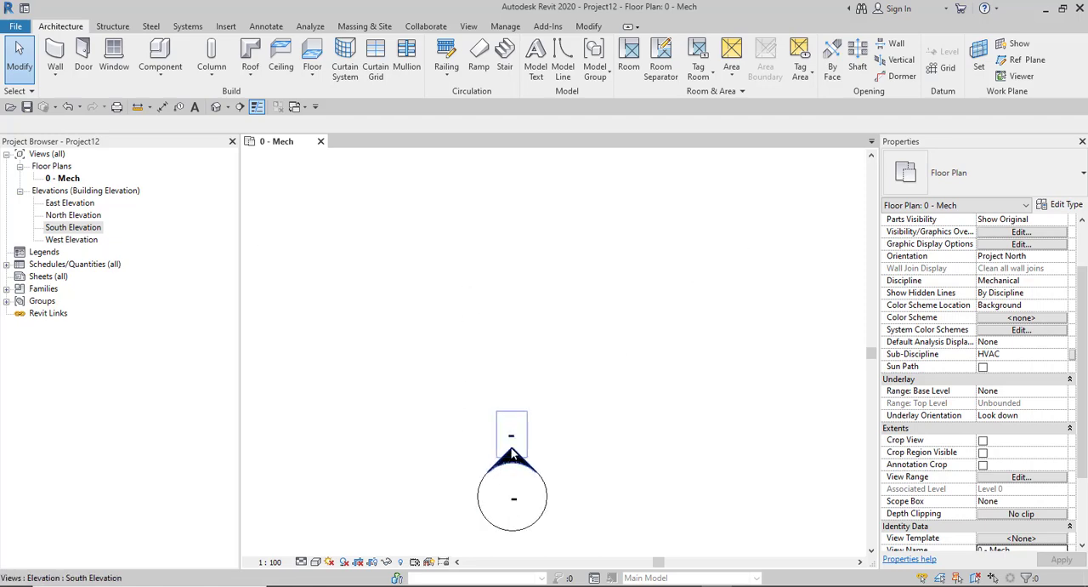
click(511, 458)
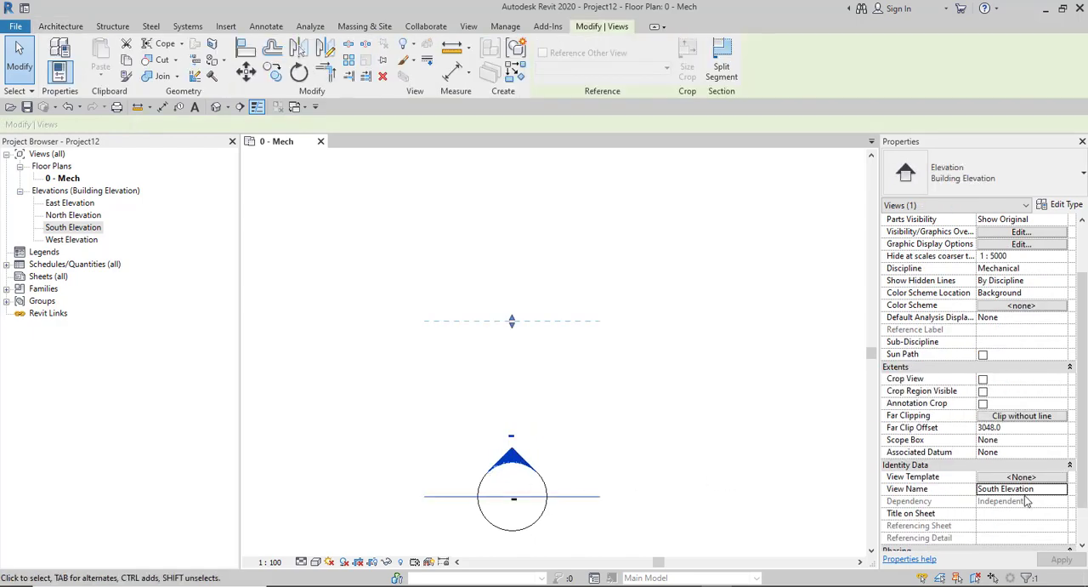
- Collapse the Graphics and Identity Data property groups, keeping the Extents group expanded
scroll(1034, 497, up, 3)
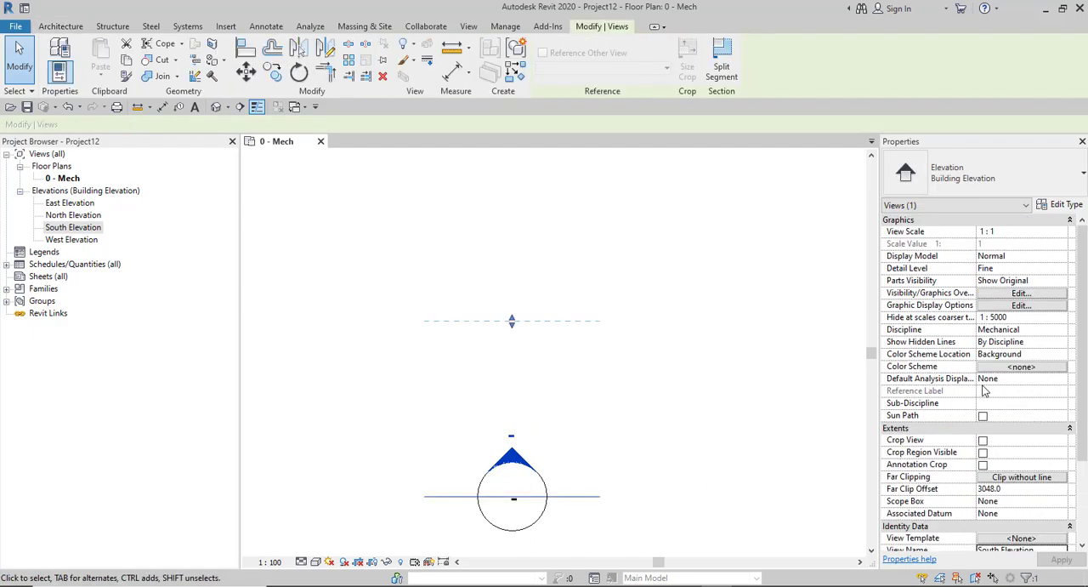
click(938, 221)
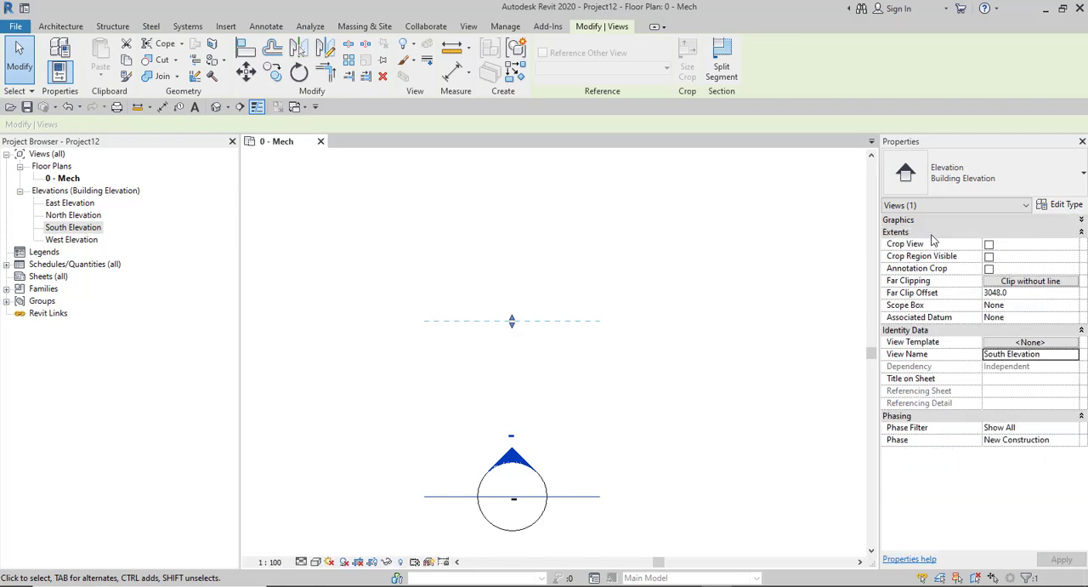
click(931, 233)
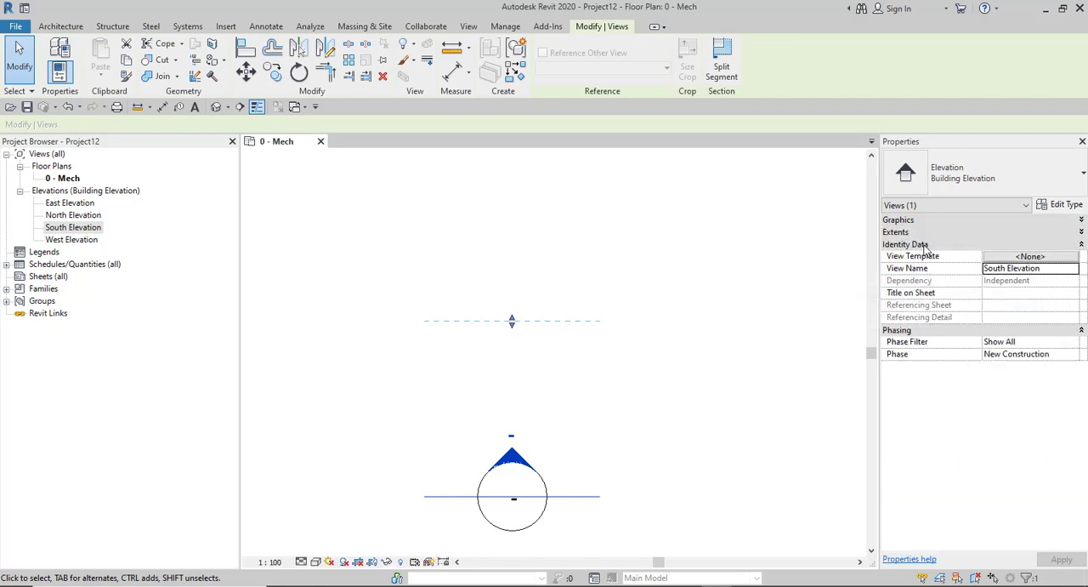
click(924, 245)
click(922, 233)
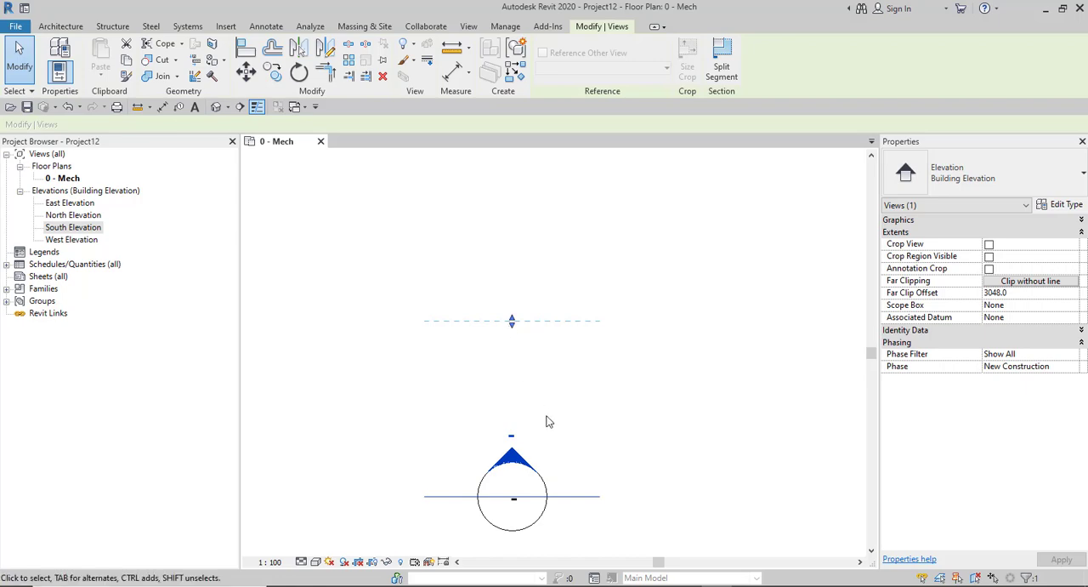
- Stretch the South Elevation's far clip line up to the north marker, to an offset of about 49883
scroll(544, 416, down, 4)
scroll(534, 412, up, 3)
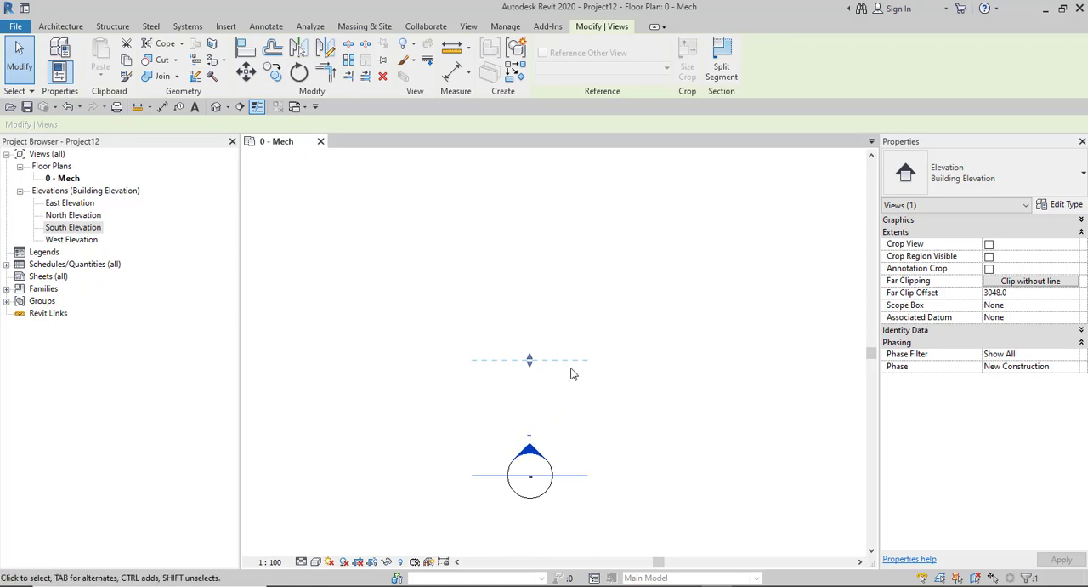
scroll(605, 458, down, 2)
scroll(555, 448, down, 6)
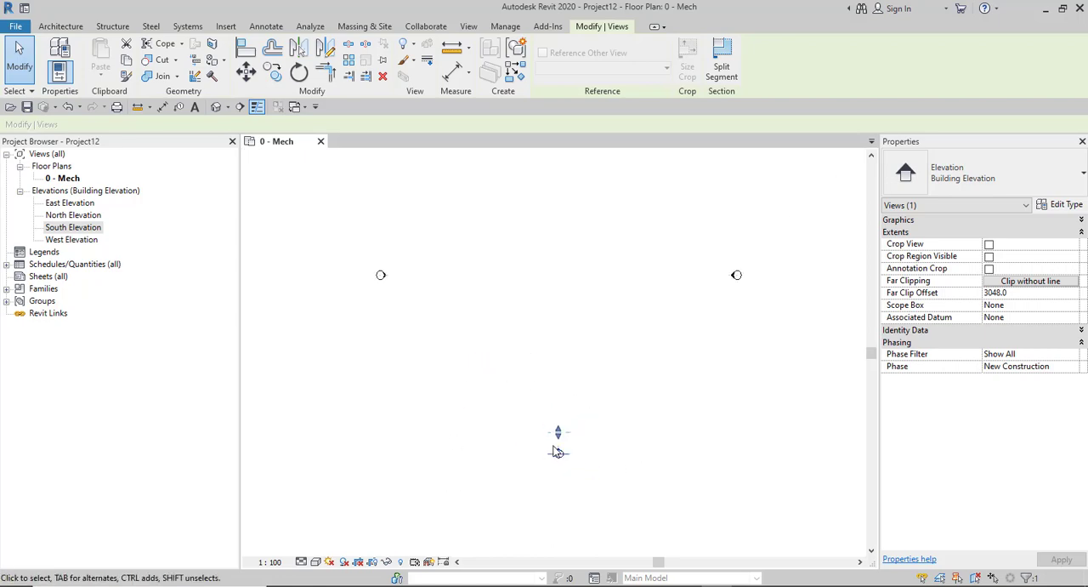
drag(558, 432, 556, 239)
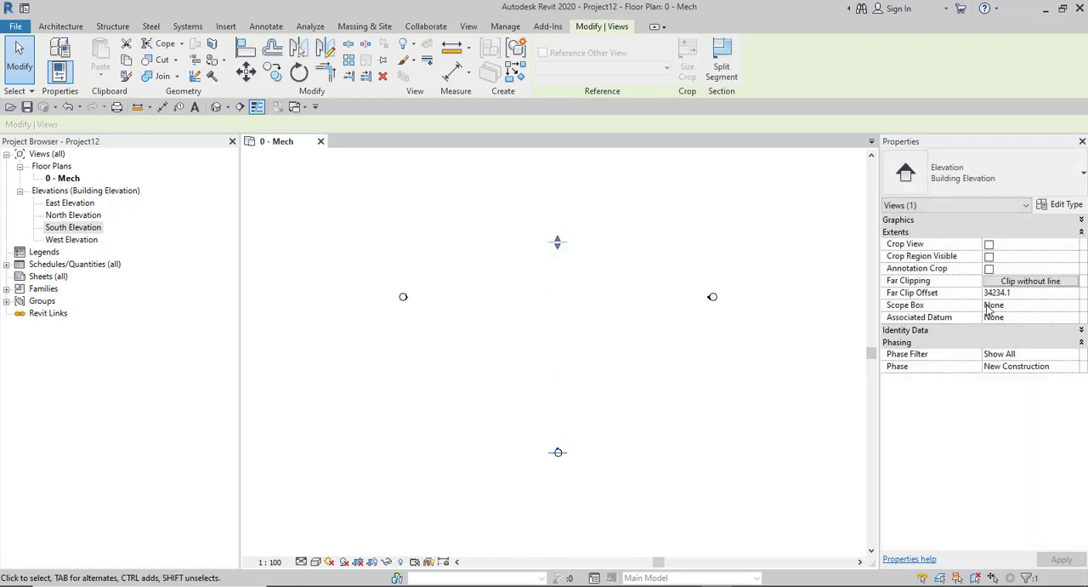
scroll(649, 380, down, 3)
scroll(605, 318, up, 2)
drag(615, 322, 615, 248)
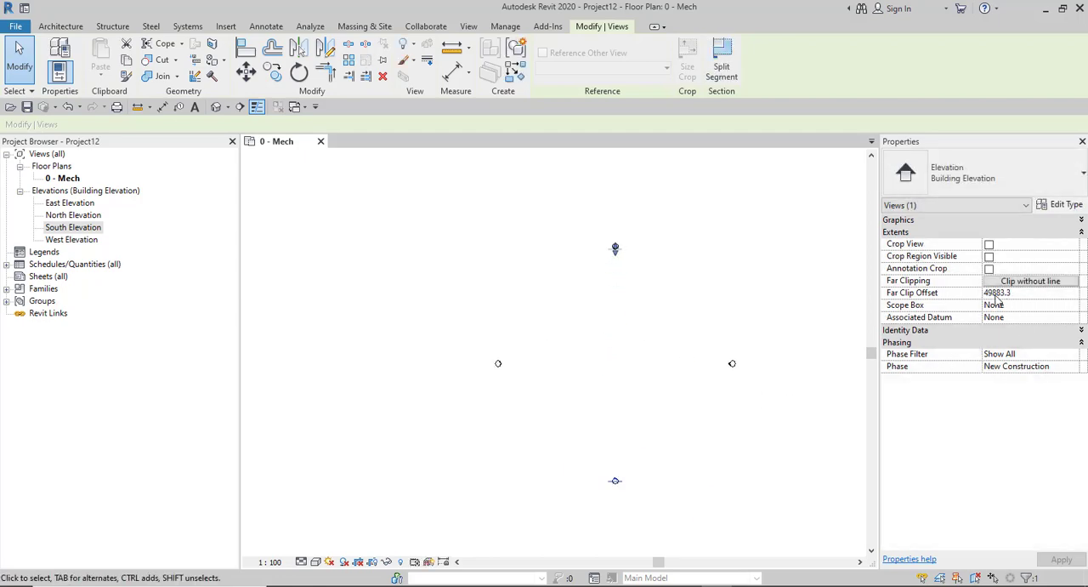
- Set the South Elevation's far clip offset to 48000
click(1021, 294)
text(48000)
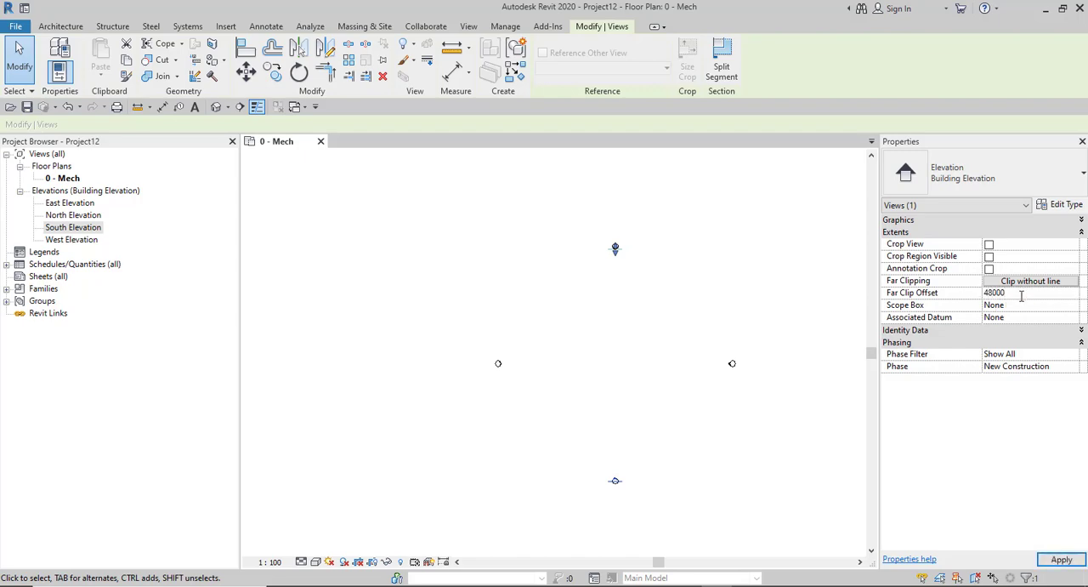
key(Return)
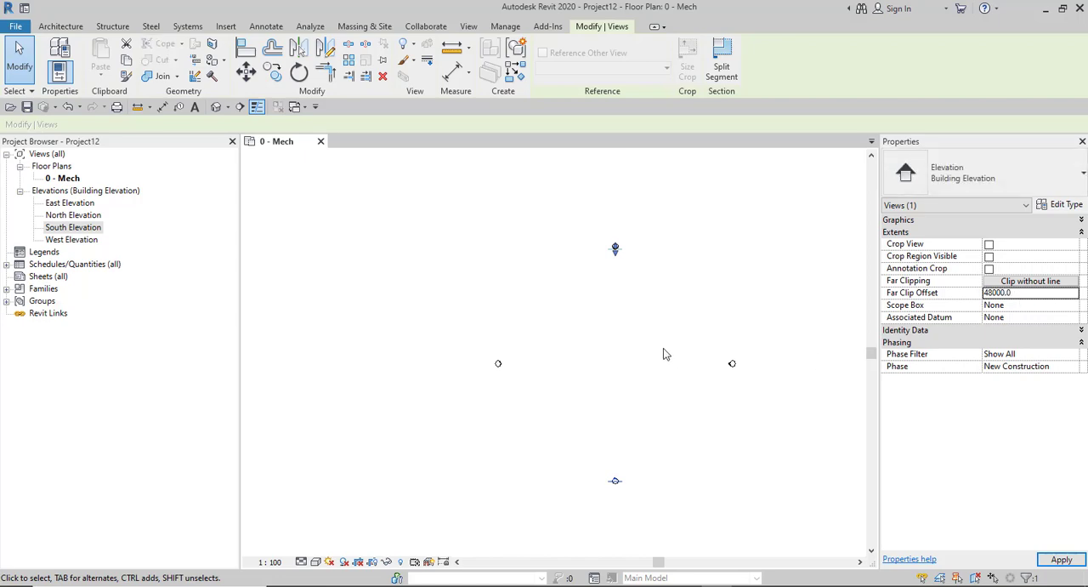
- Select the west, east and north view arrows together and set their far clip offset to 48000
click(505, 393)
click(502, 365)
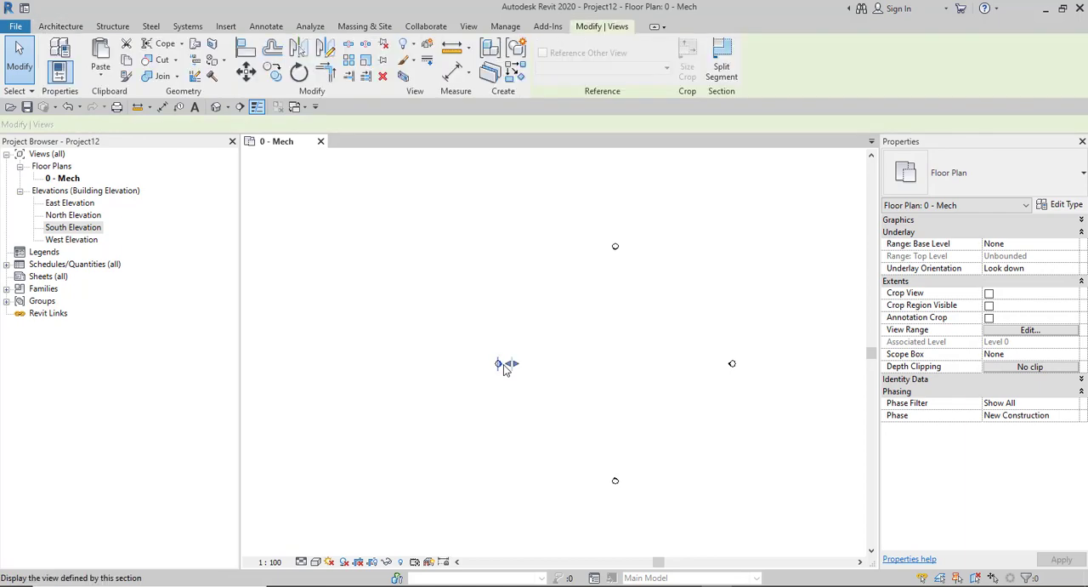
ctrl+click(694, 371)
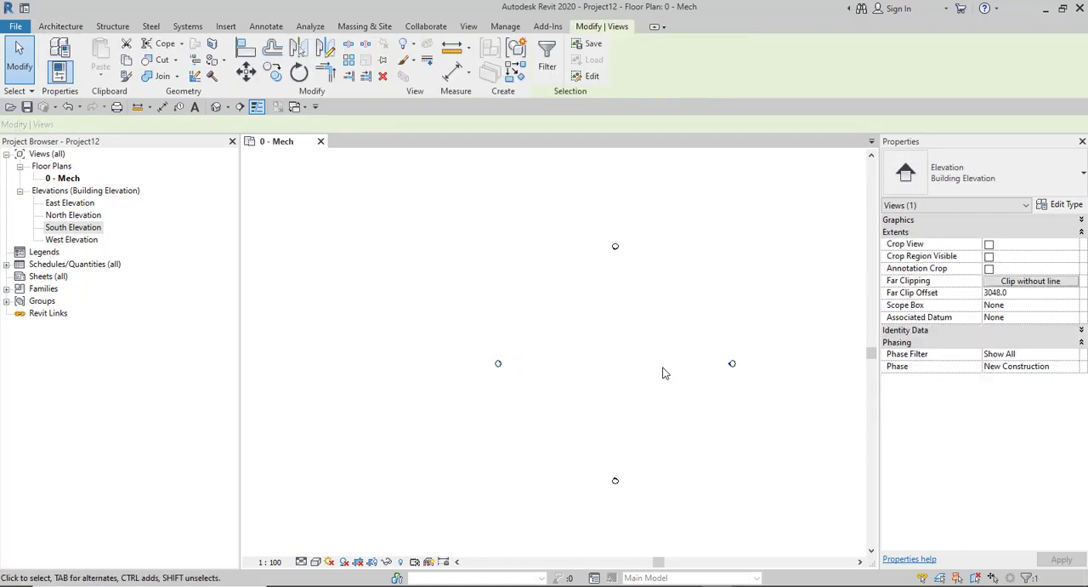
scroll(620, 271, up, 5)
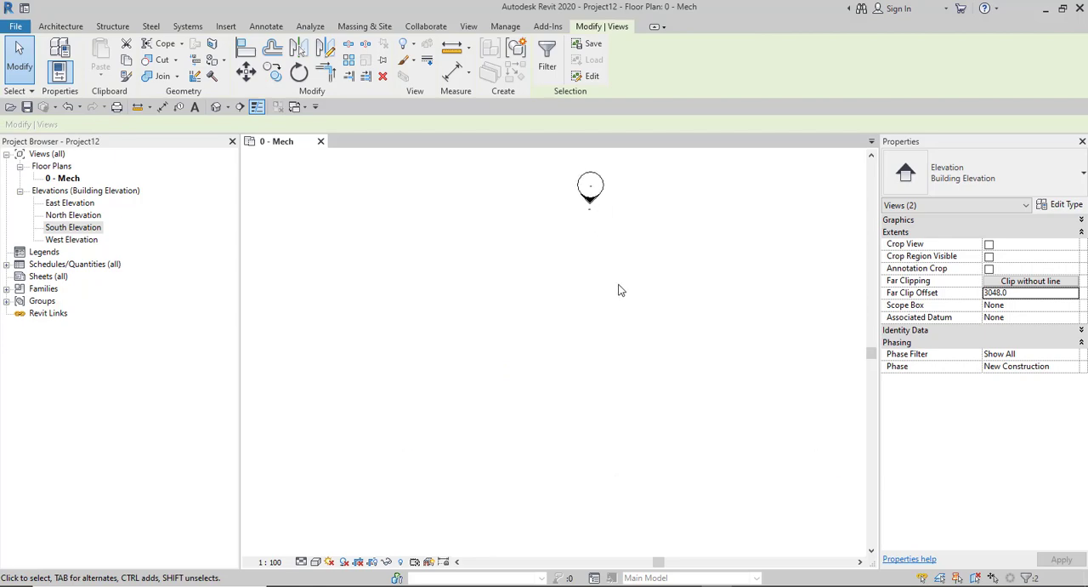
ctrl+click(586, 194)
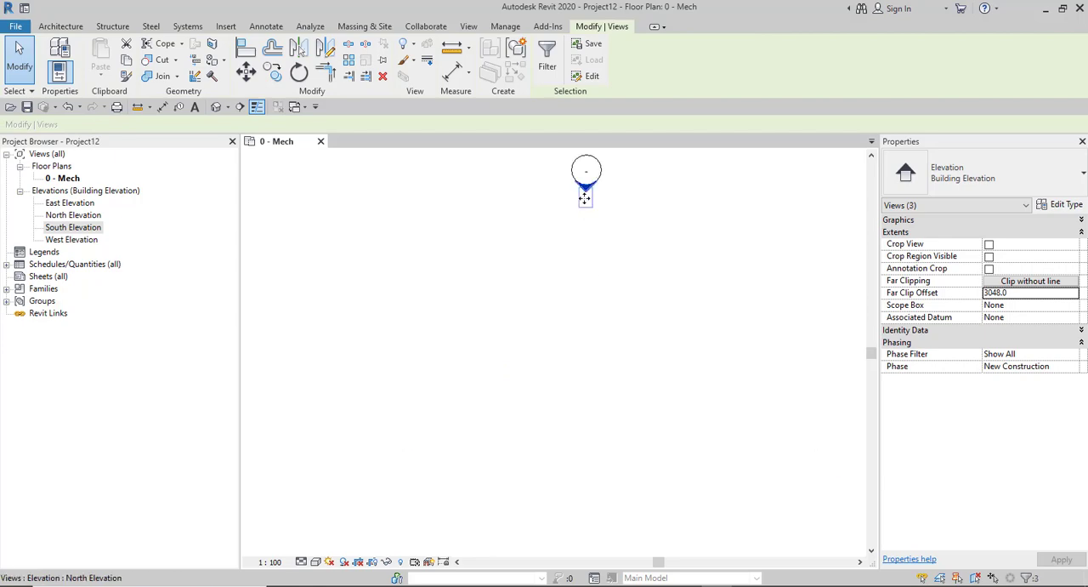
click(1033, 294)
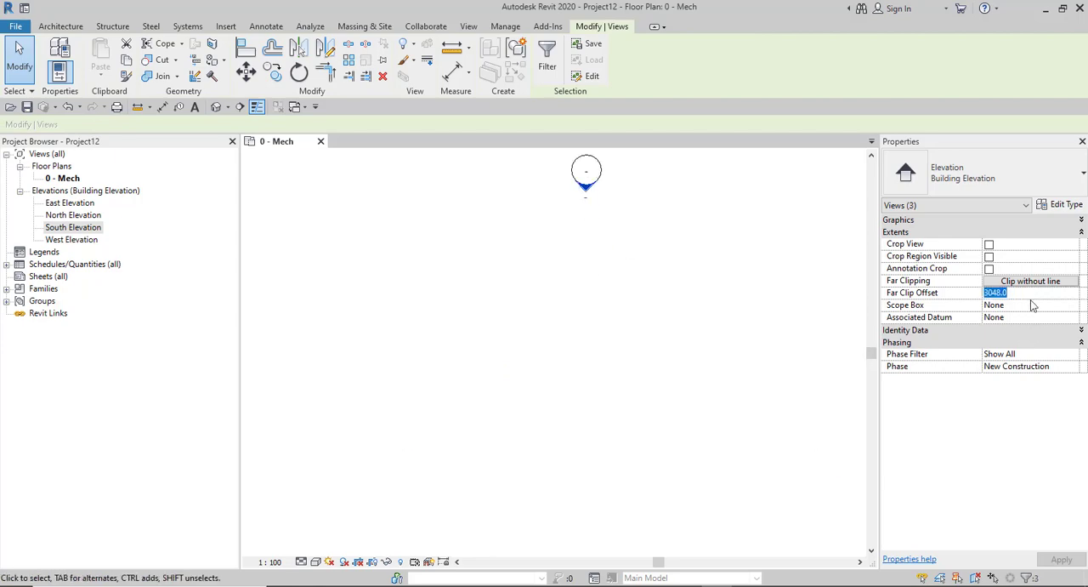
text(48)
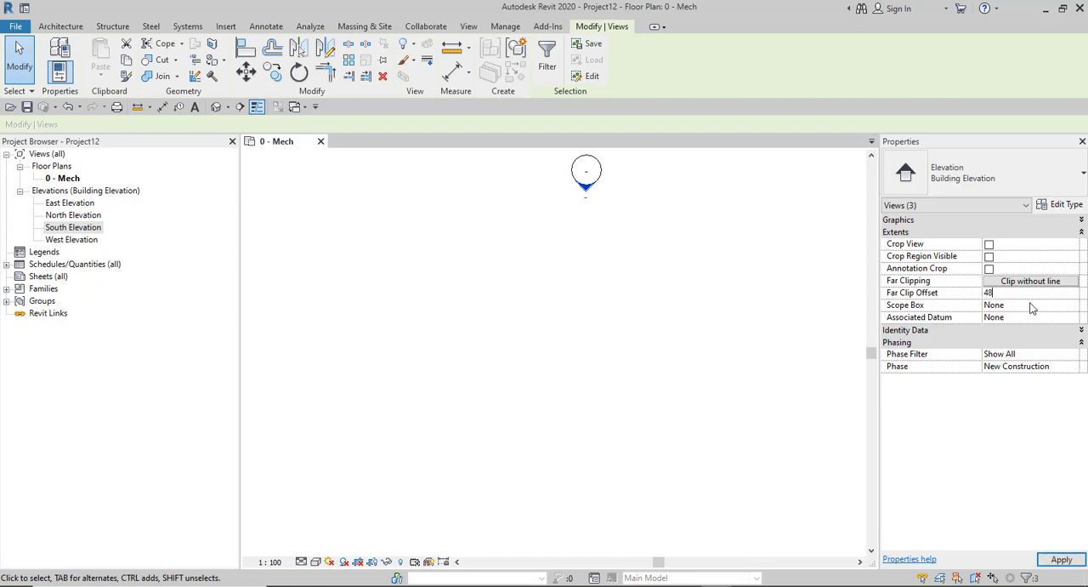
text(m)
key(Return)
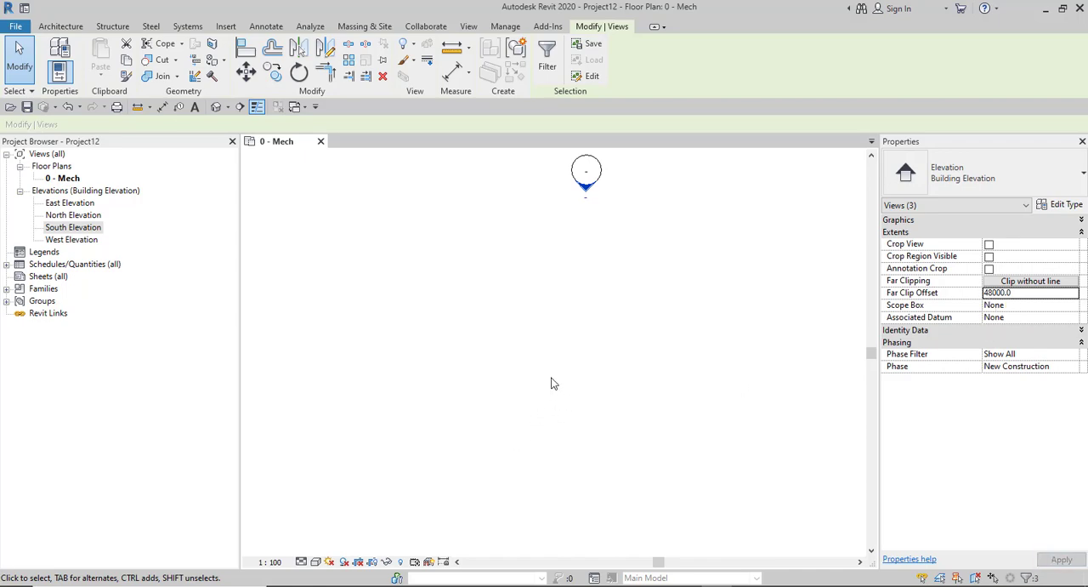
- Select the north marker's view arrow to check how far its far clip line reaches
scroll(551, 383, down, 5)
scroll(549, 505, up, 1)
scroll(551, 491, up, 2)
click(516, 437)
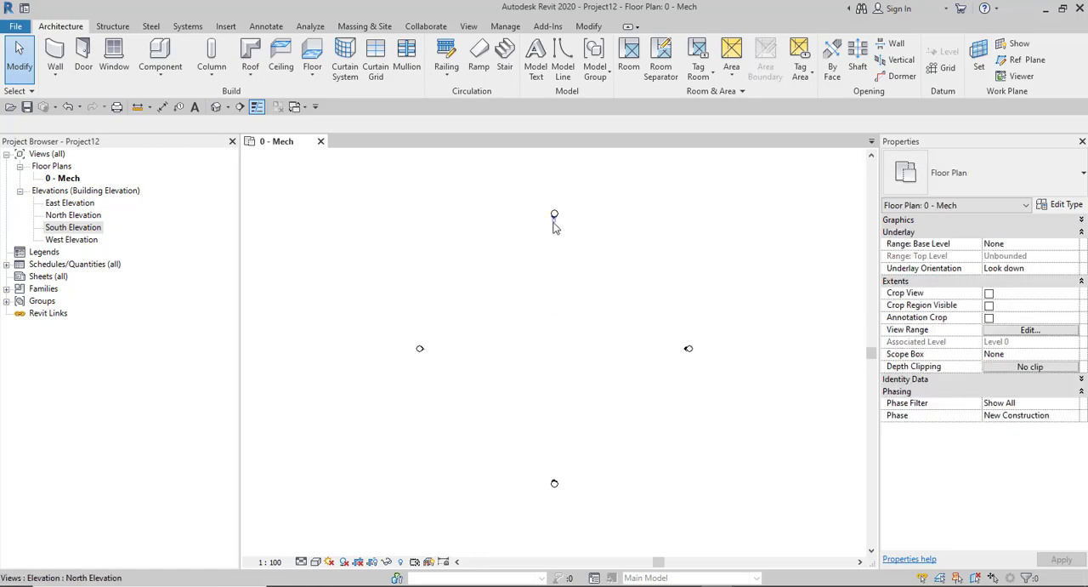
click(554, 223)
click(556, 470)
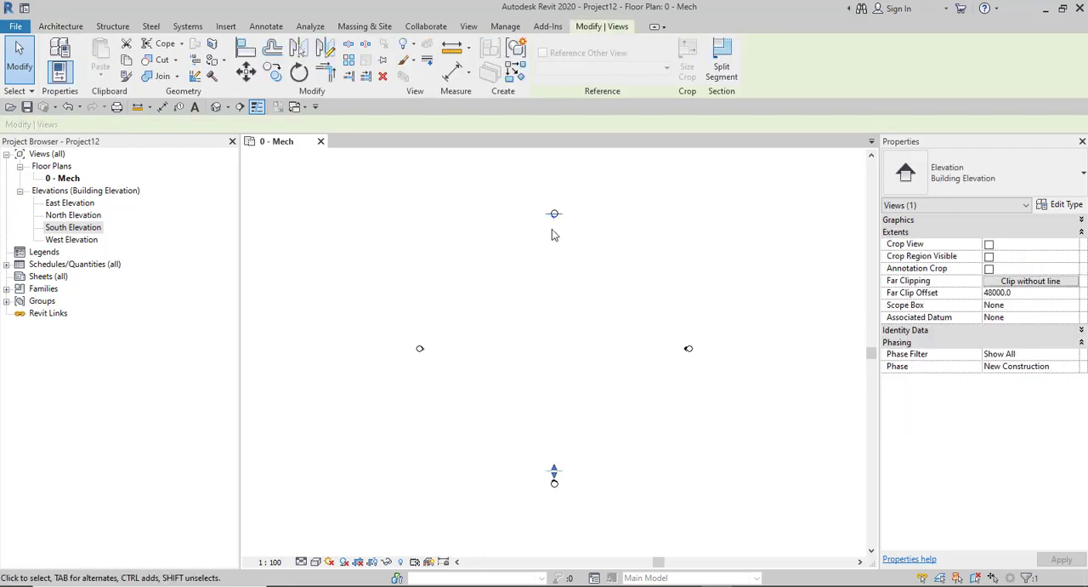
click(454, 452)
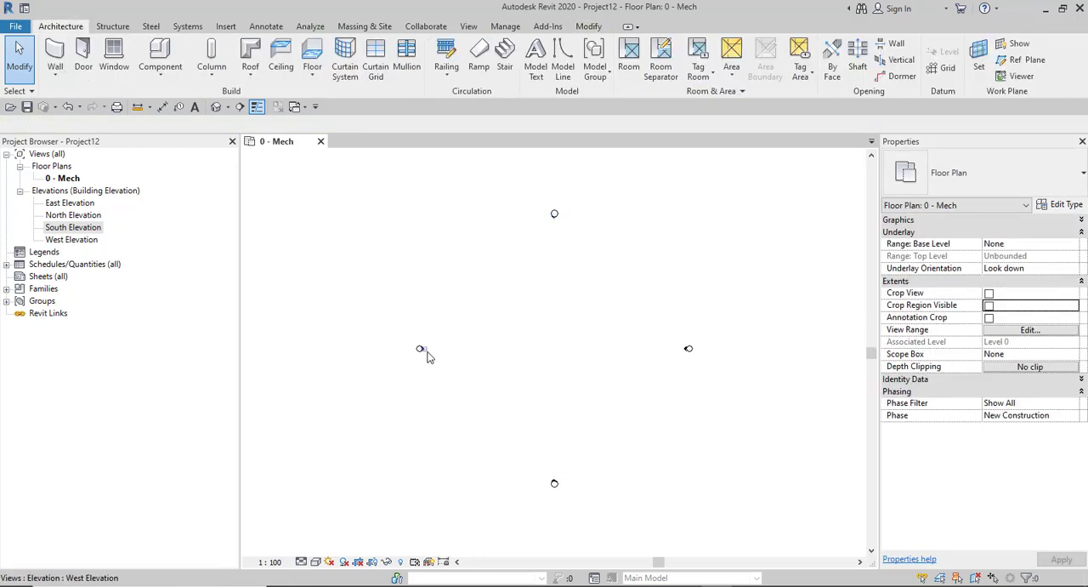
- Examine the West Elevation's far clip extent towards the east marker, then clear the selection
click(421, 349)
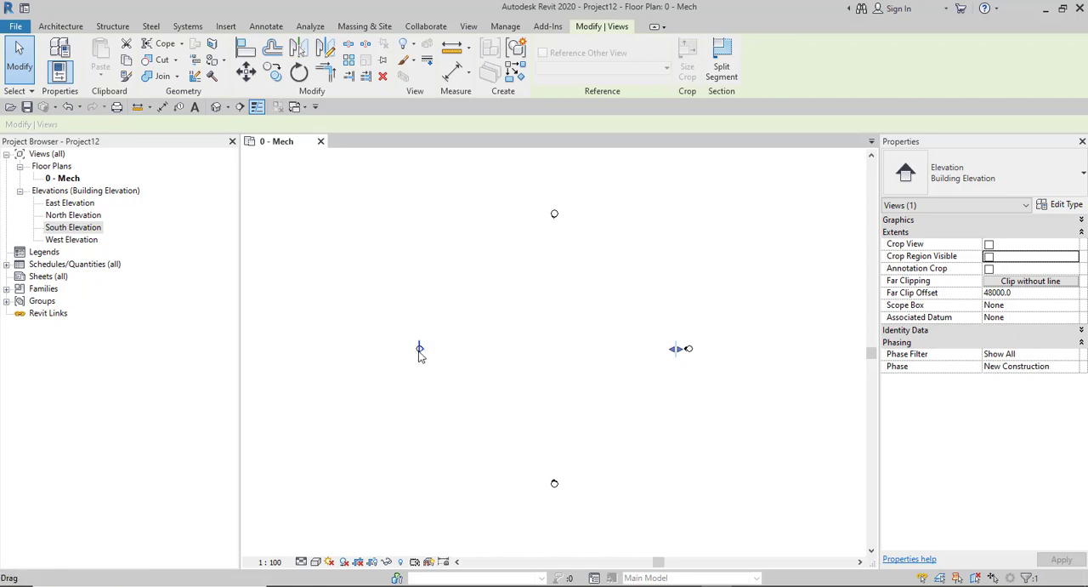
scroll(420, 349, up, 1)
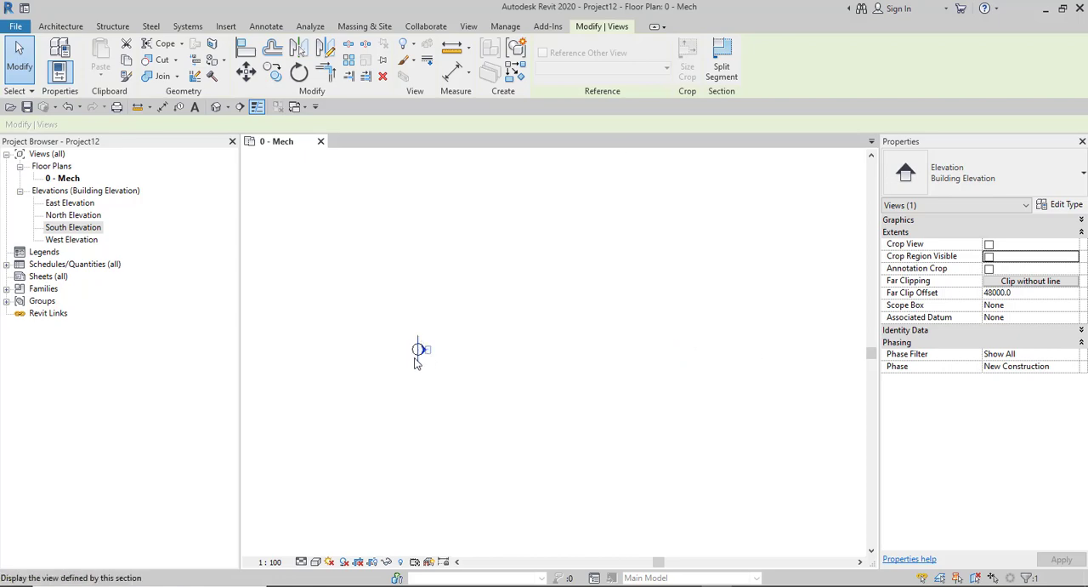
scroll(413, 369, down, 1)
drag(672, 357, 684, 360)
scroll(463, 344, down, 2)
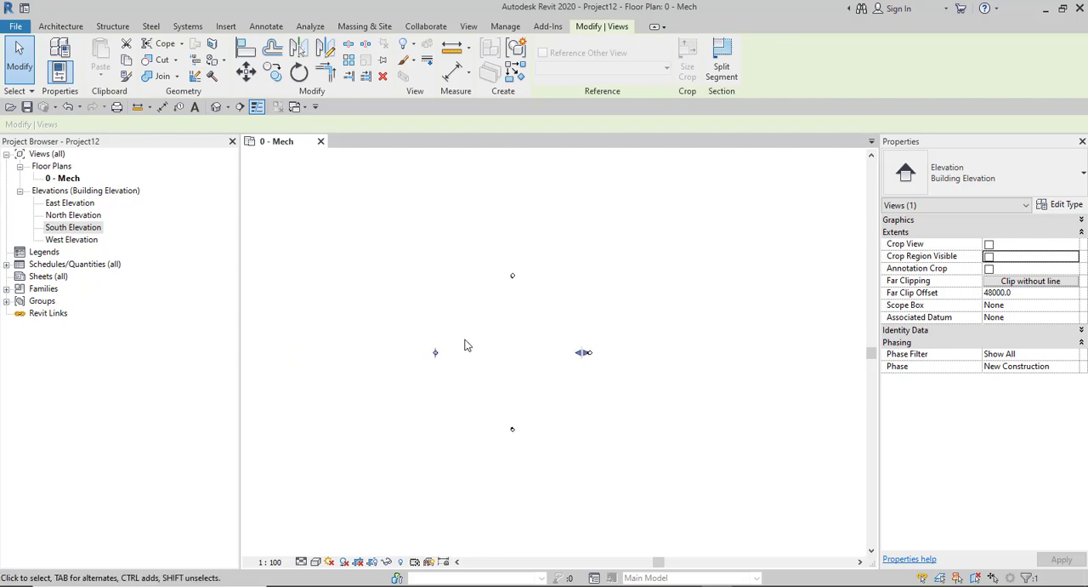
click(395, 311)
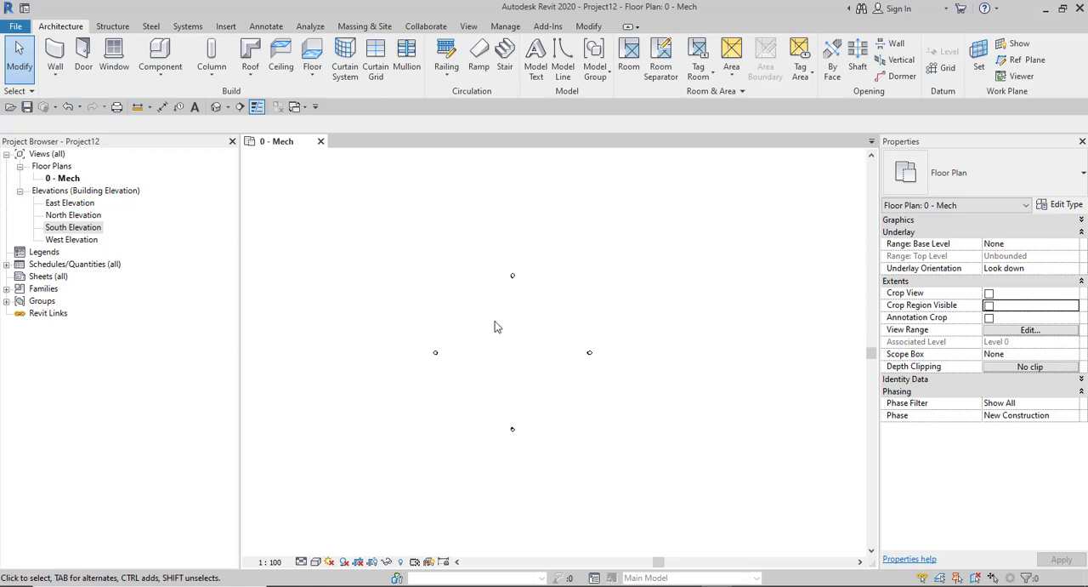
- Open the South Elevation view and set its view scale to 1 : 100
scroll(488, 313, up, 1)
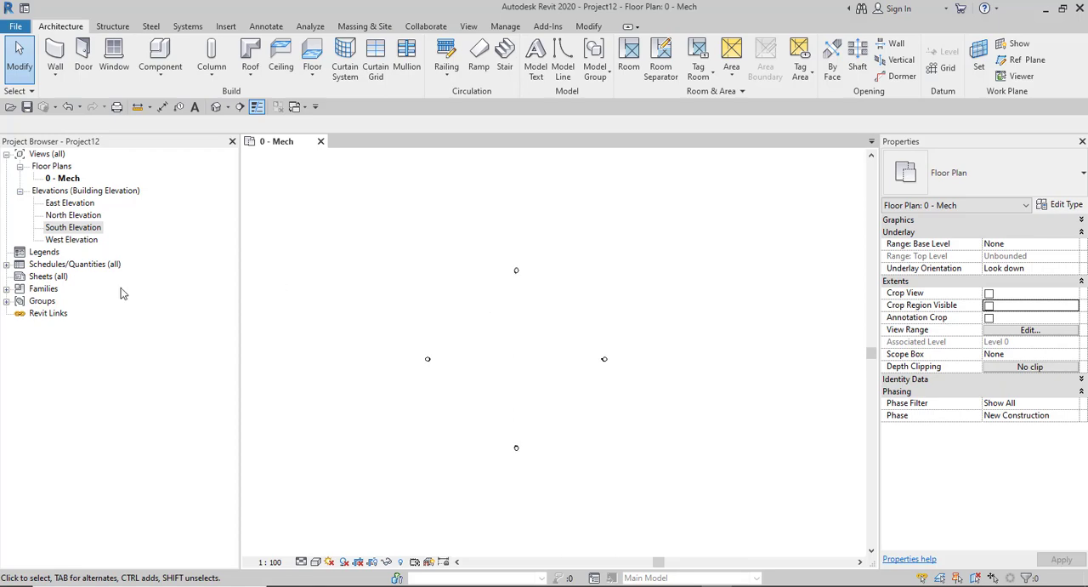
double_click(72, 229)
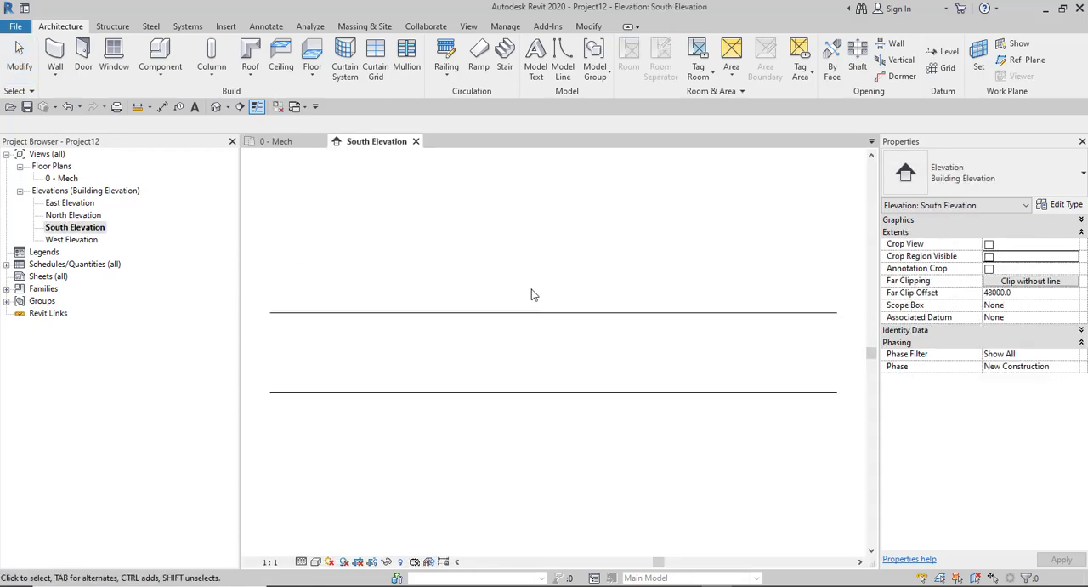
scroll(522, 296, down, 3)
scroll(480, 332, up, 1)
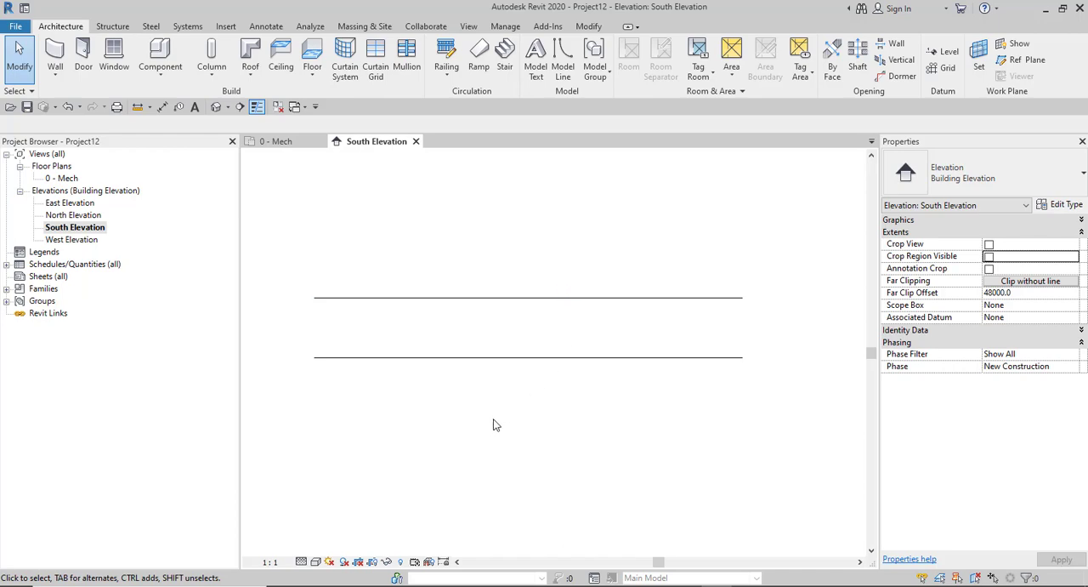
click(269, 563)
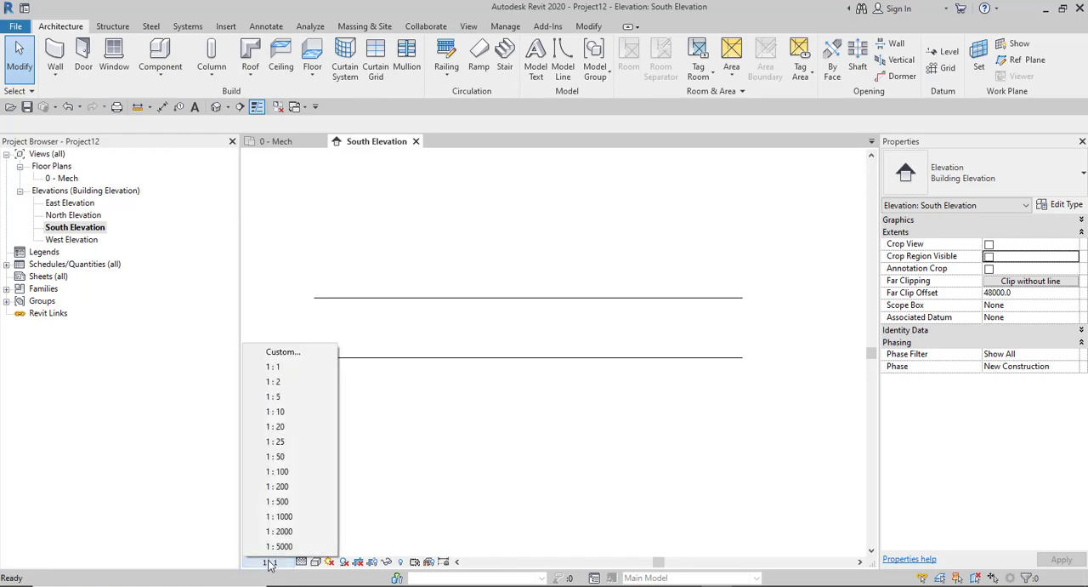
click(279, 472)
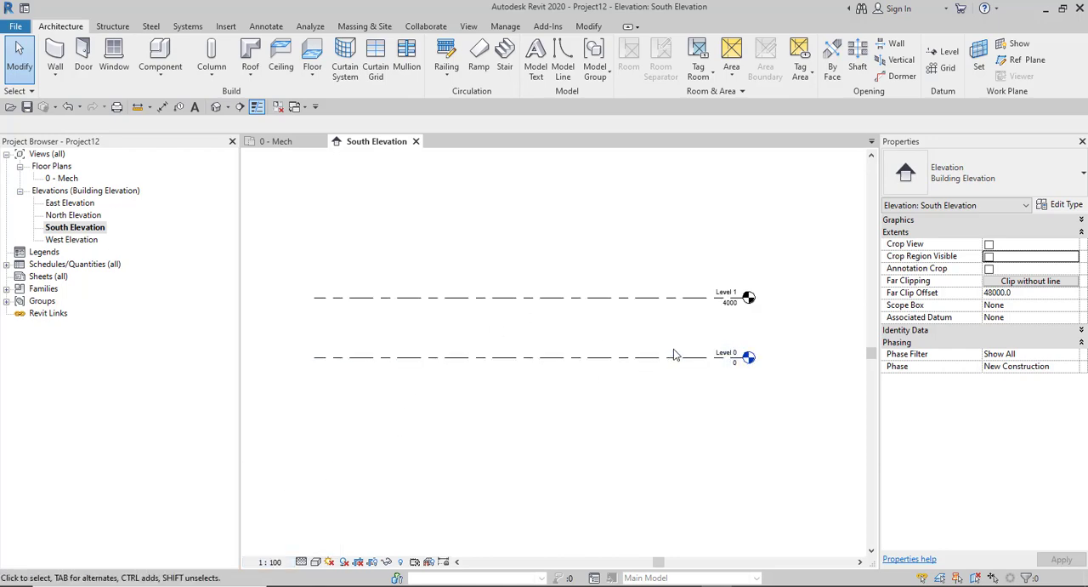
scroll(769, 310, up, 2)
scroll(758, 320, down, 3)
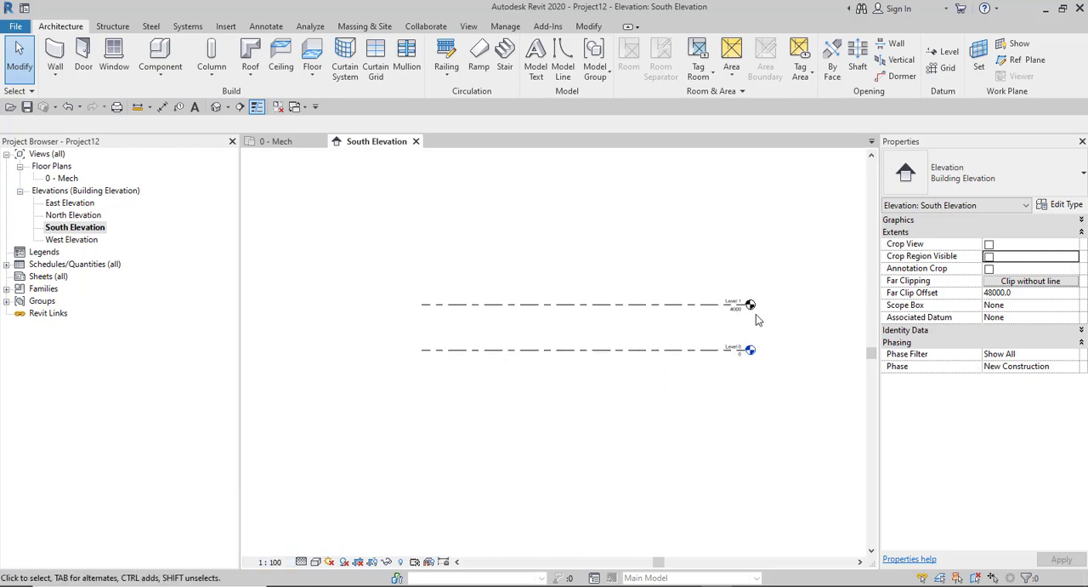
scroll(646, 322, up, 2)
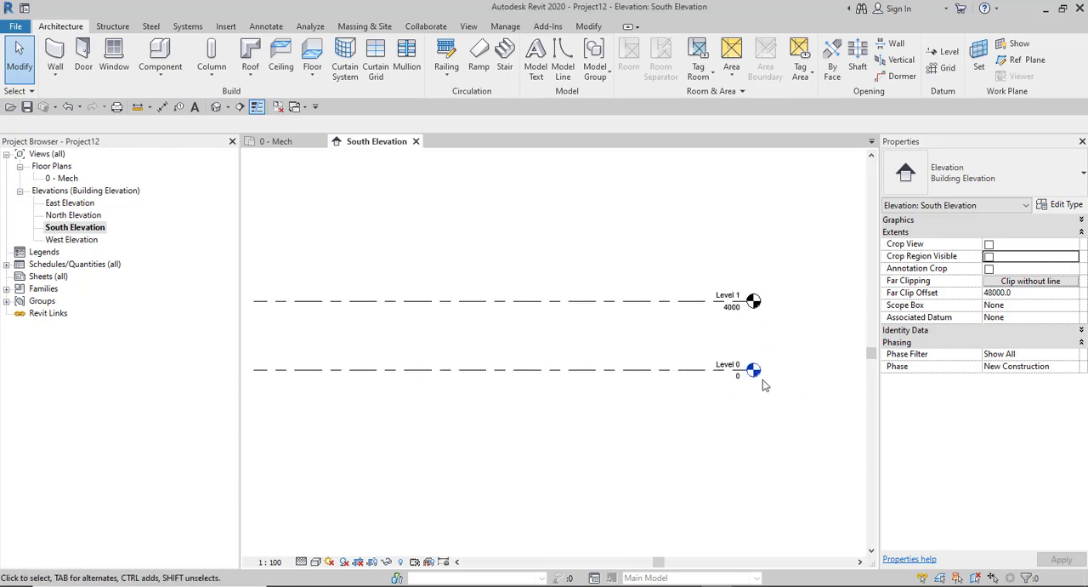
- Rename the 0 - Mech floor plan view as Level 0
scroll(798, 330, up, 2)
scroll(746, 301, up, 2)
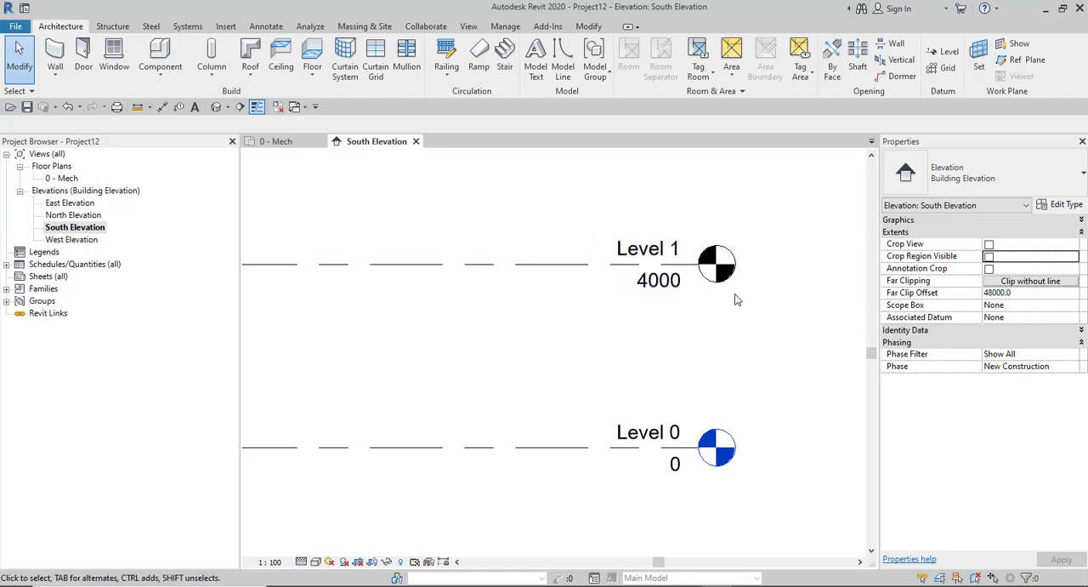
scroll(736, 299, down, 3)
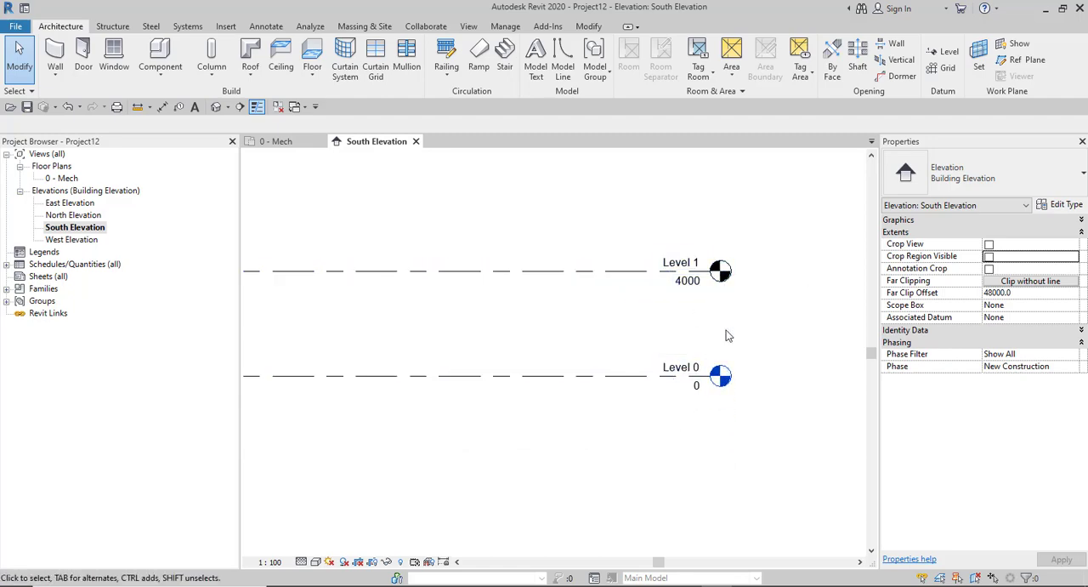
scroll(723, 353, up, 1)
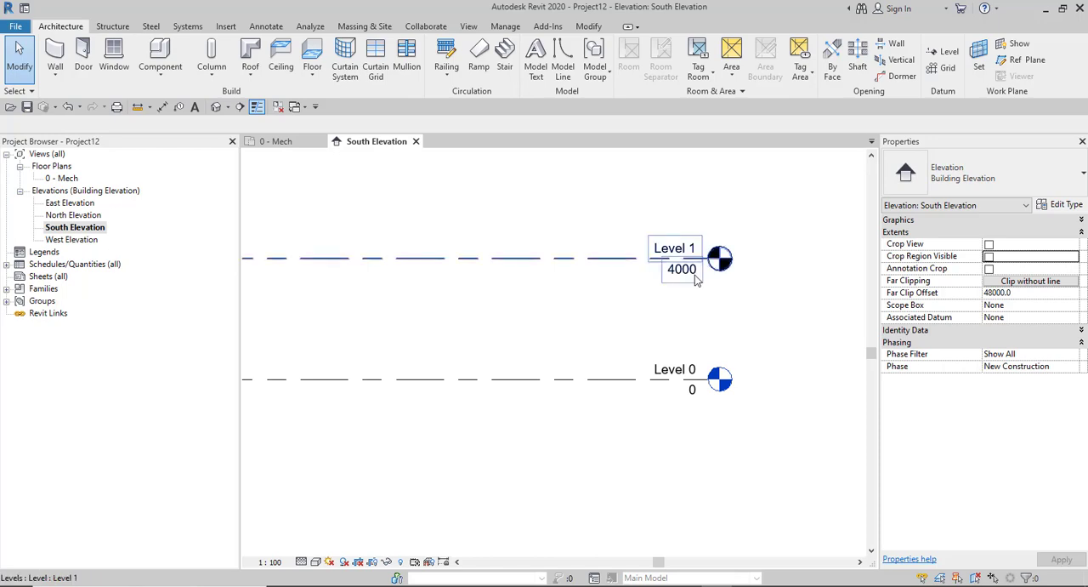
click(58, 179)
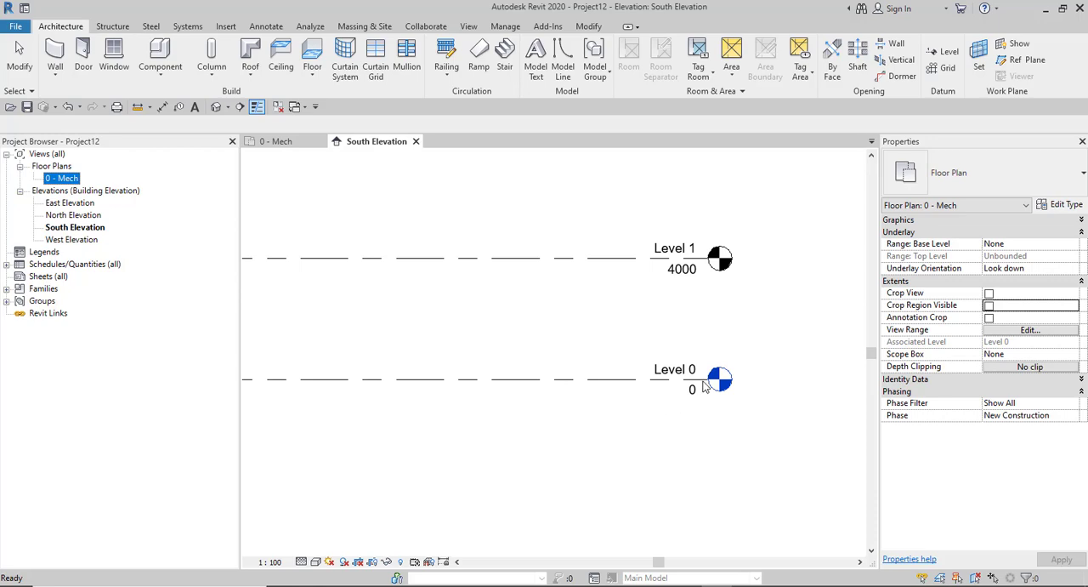
right_click(63, 179)
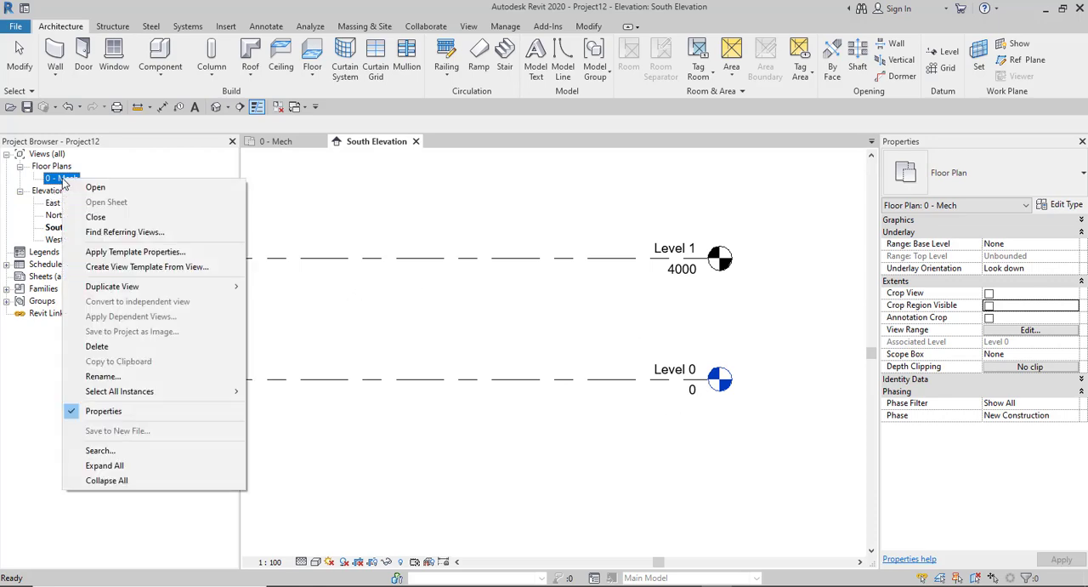
click(103, 378)
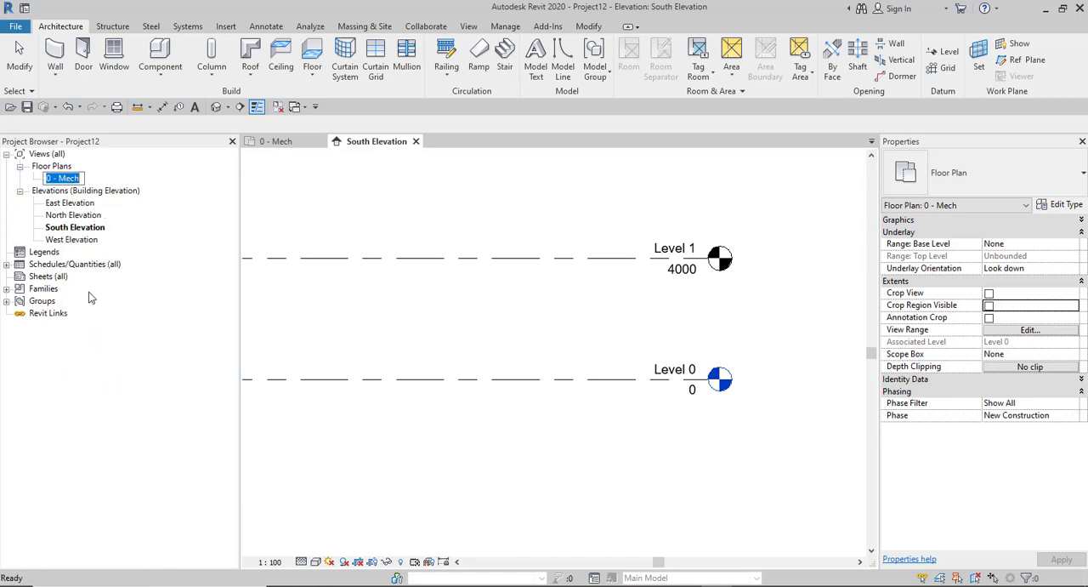
text(L)
text(eb)
text(ve)
text(l)
text( 0)
click(526, 334)
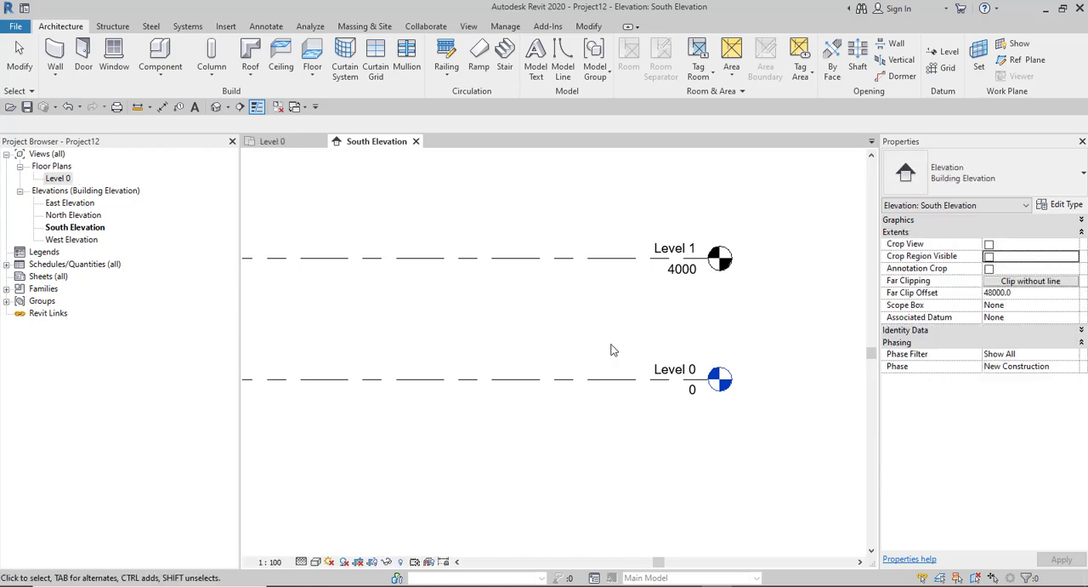
- Compare the Level 0 line in the South Elevation with the Level 0 floor plan view, then clear the selection
click(612, 379)
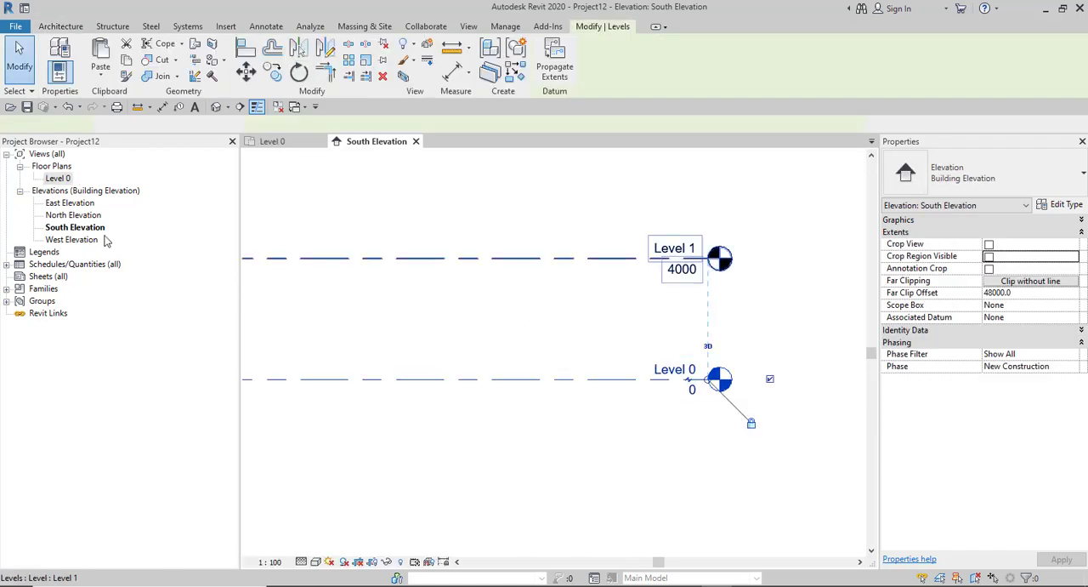
click(56, 179)
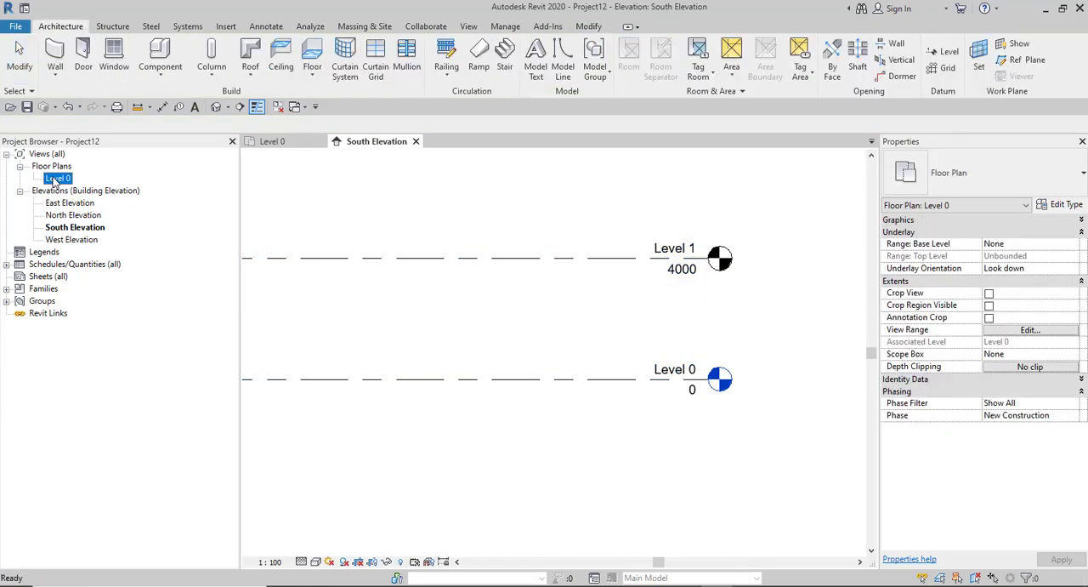
click(544, 379)
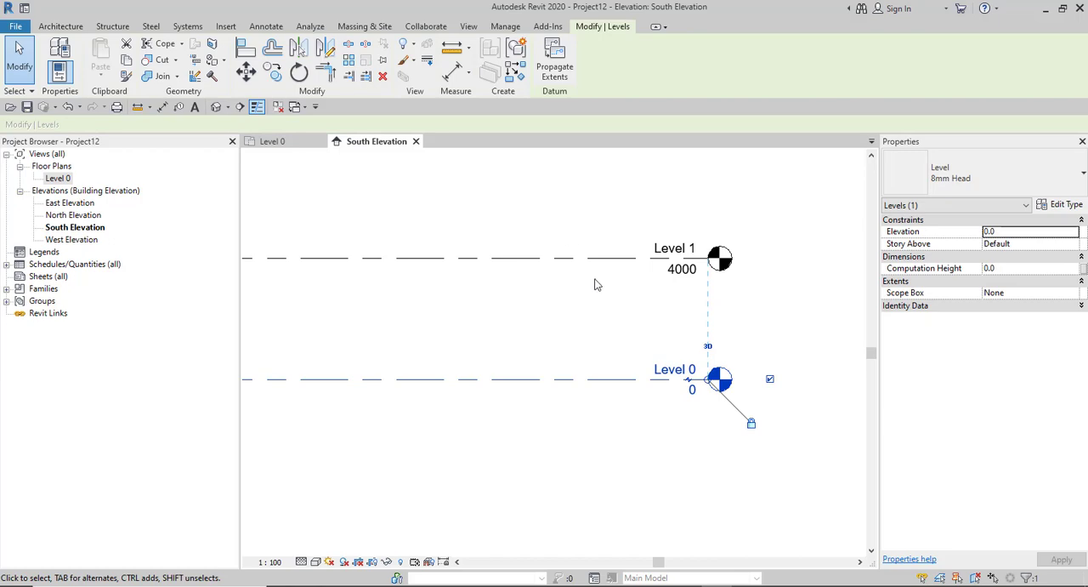
click(595, 327)
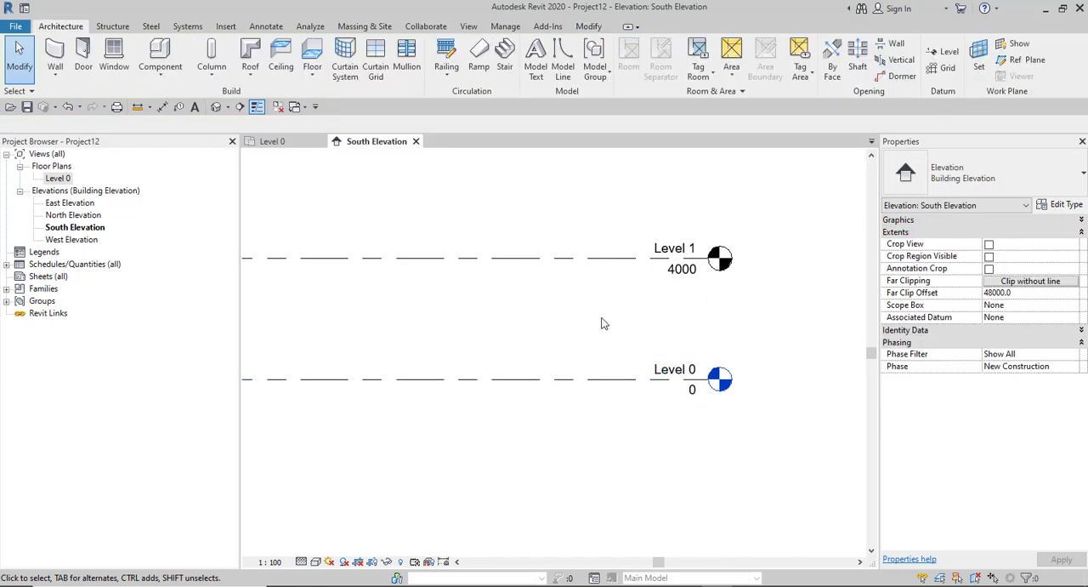
- Create a new floor plan view for Level 1, keeping the option not to duplicate existing views
scroll(600, 320, down, 3)
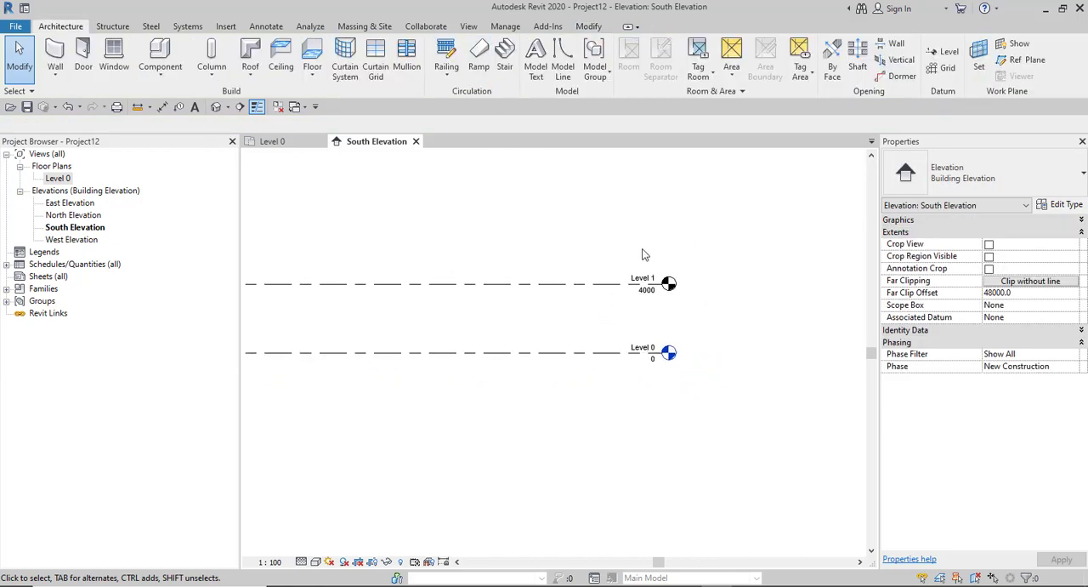
scroll(644, 255, up, 3)
scroll(622, 335, down, 2)
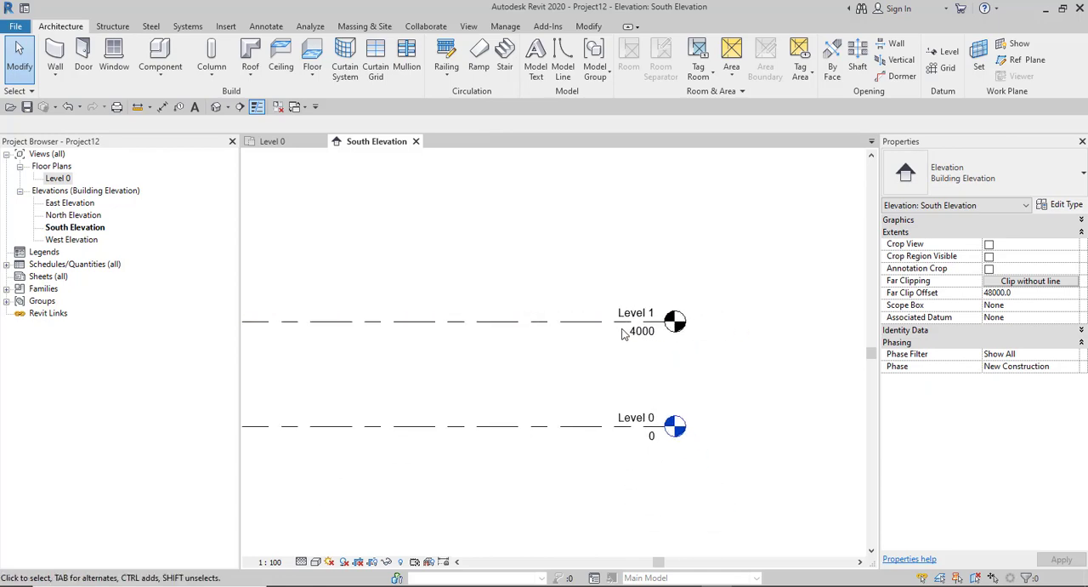
scroll(611, 321, down, 2)
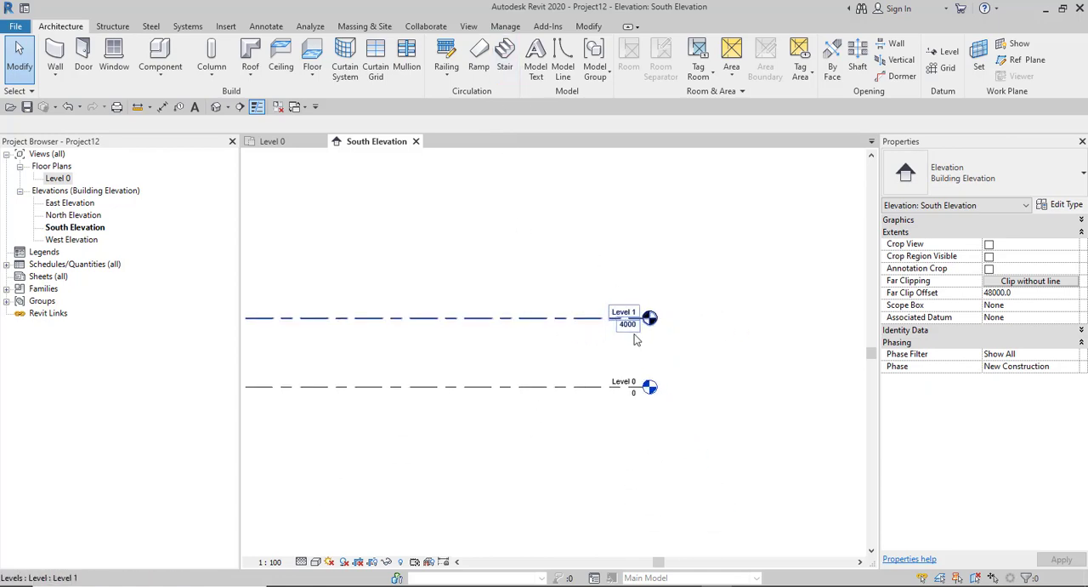
scroll(633, 330, up, 3)
click(468, 26)
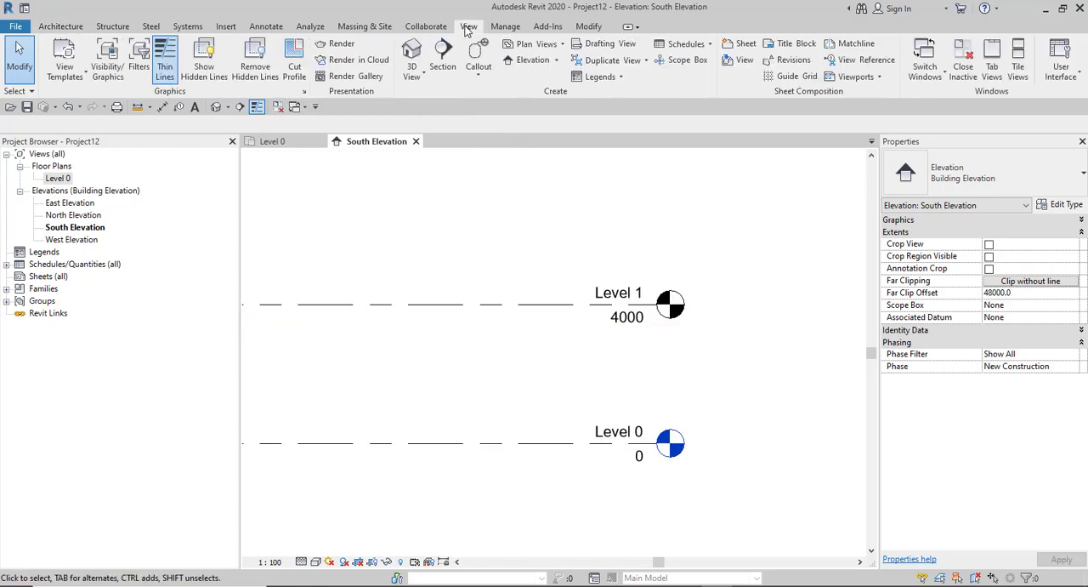
click(553, 49)
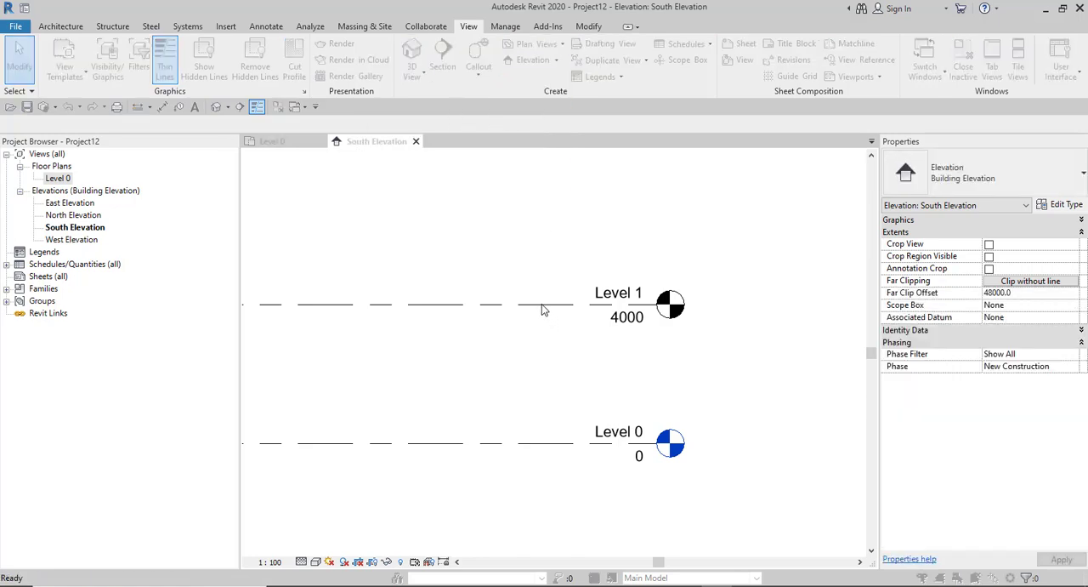
drag(579, 143, 384, 188)
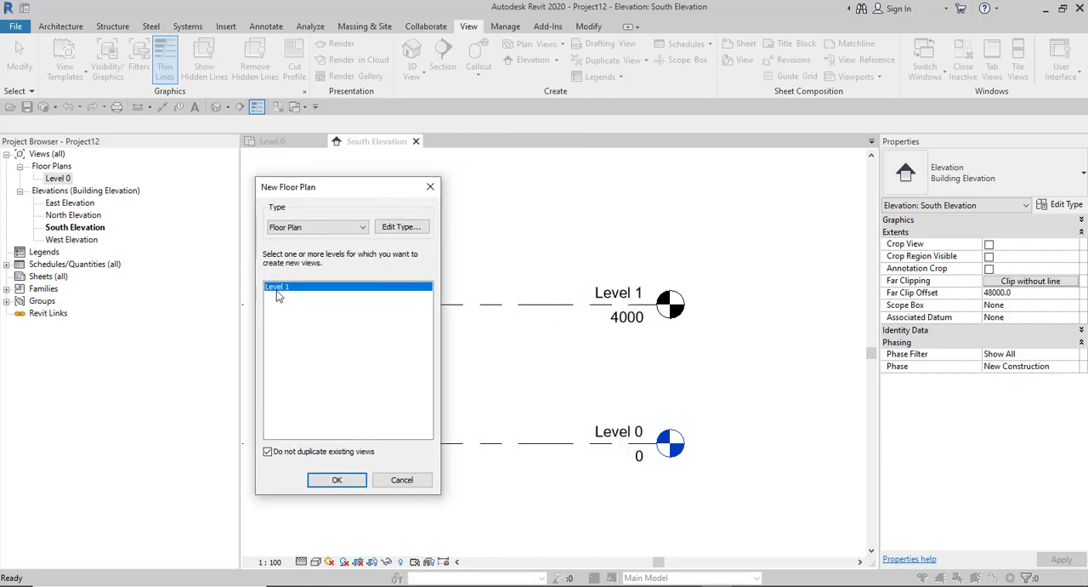
click(335, 481)
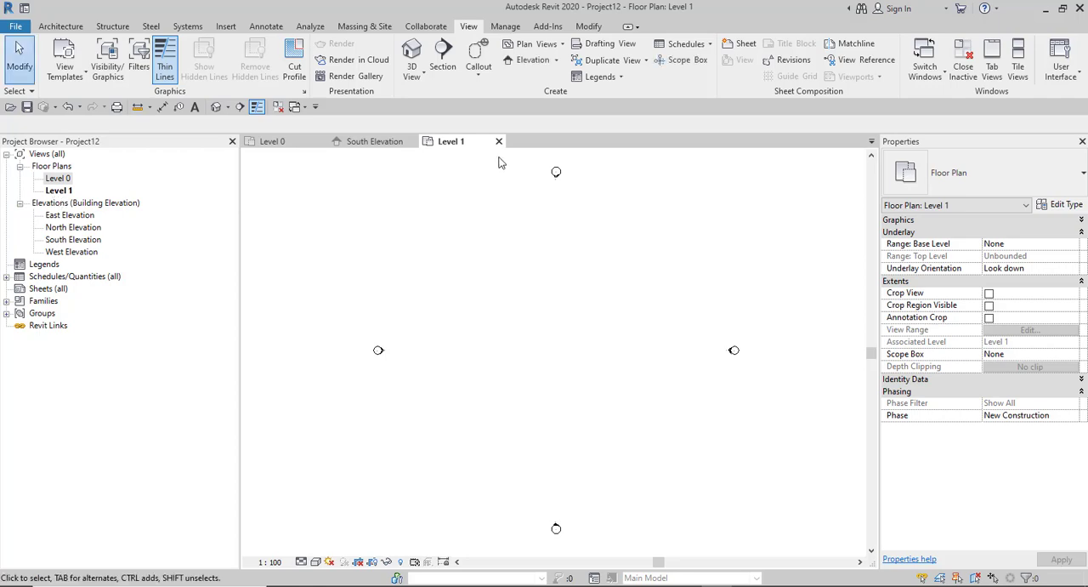
- Open the West Elevation view from its marker in the Level 1 plan and set its view scale to 1 : 100
click(272, 142)
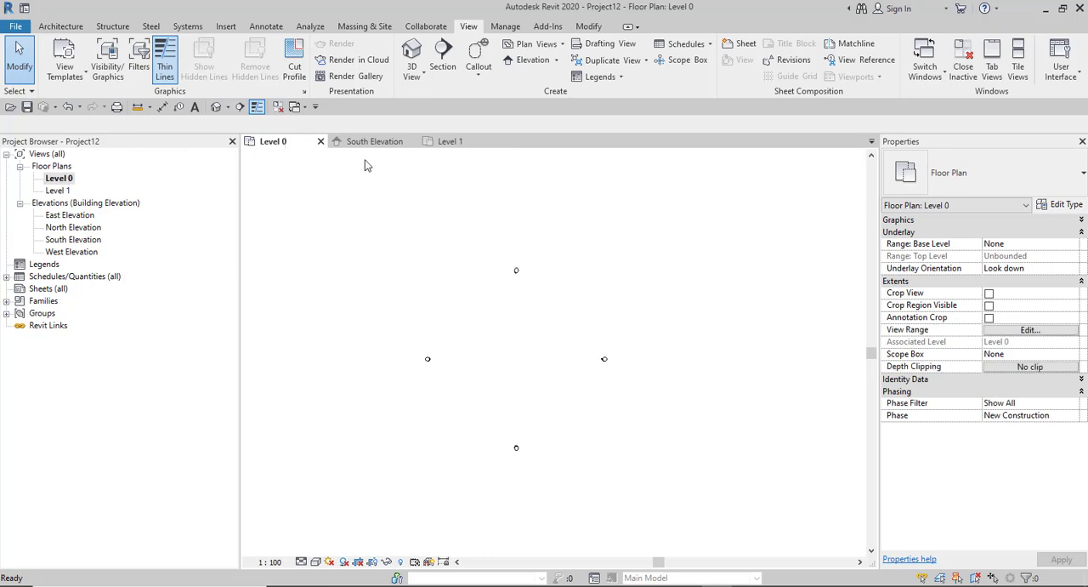
click(448, 142)
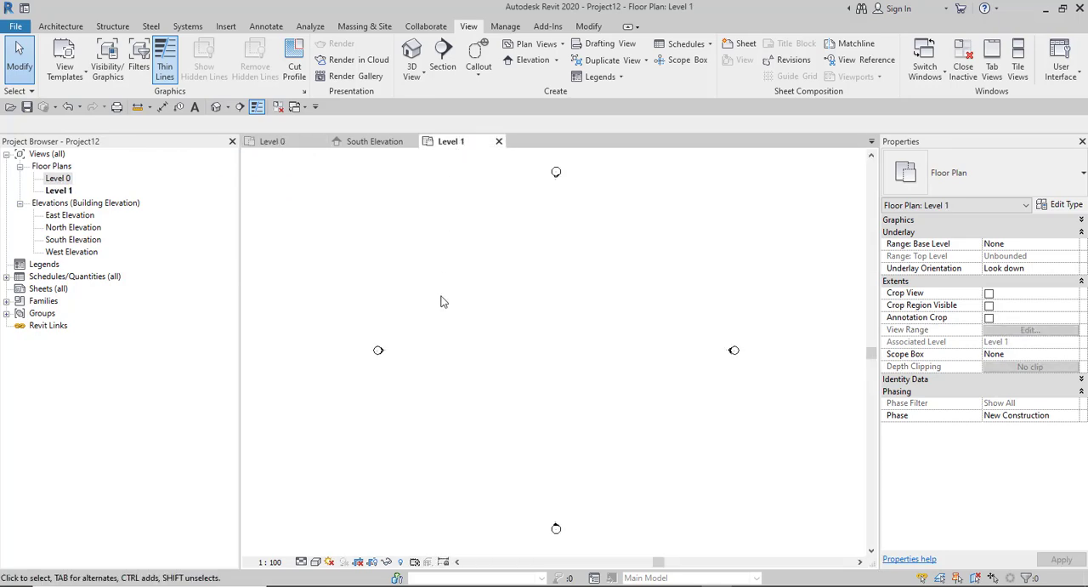
double_click(380, 354)
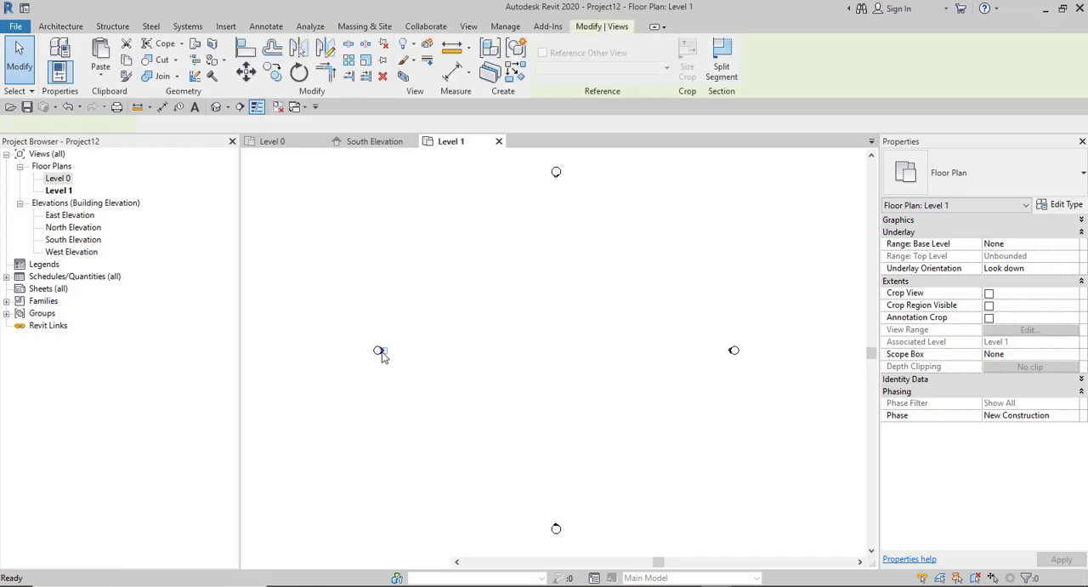
scroll(464, 340, down, 2)
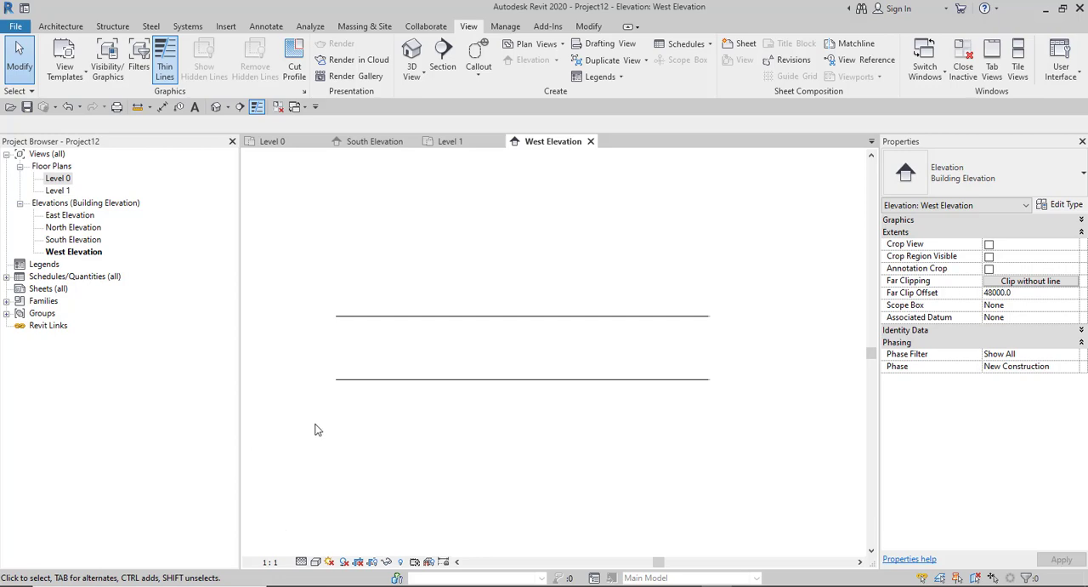
click(271, 562)
click(289, 473)
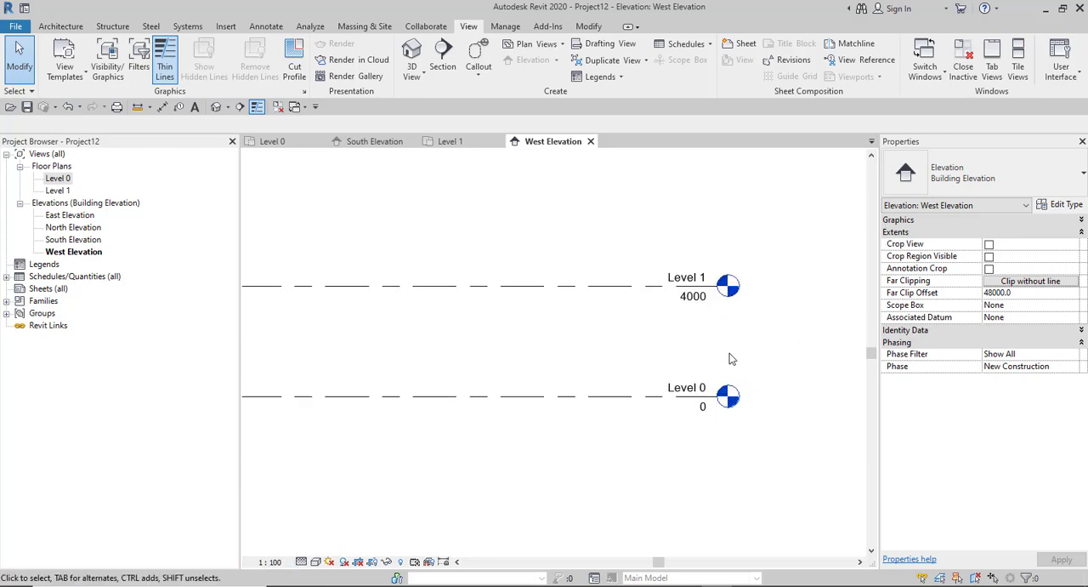
- Rename Level 0 in the West Elevation as Ground Level, together with its corresponding views
scroll(762, 360, up, 2)
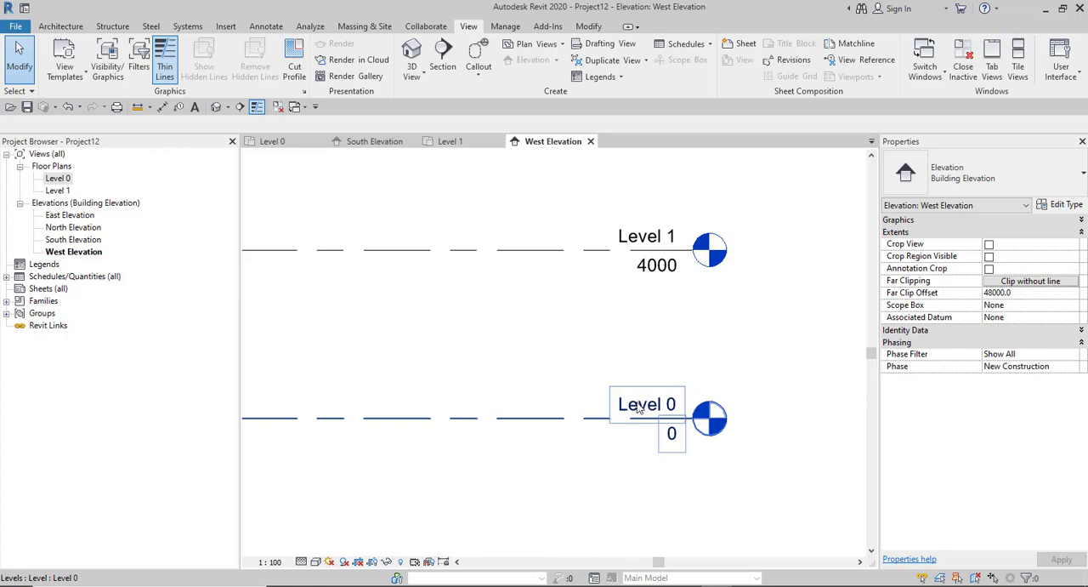
scroll(644, 414, down, 2)
scroll(644, 414, up, 2)
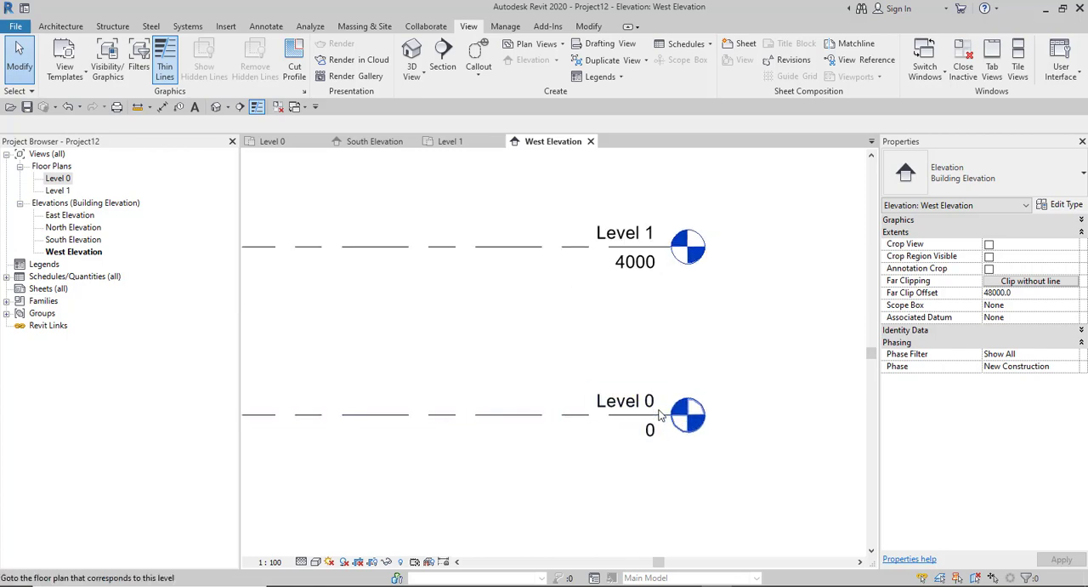
click(541, 416)
click(637, 405)
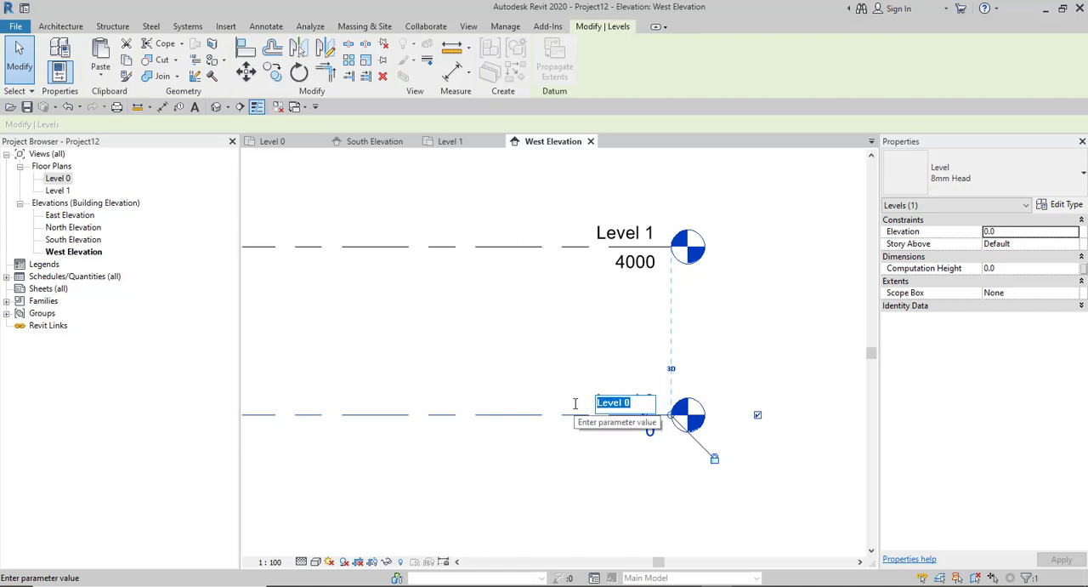
text(Ground Le)
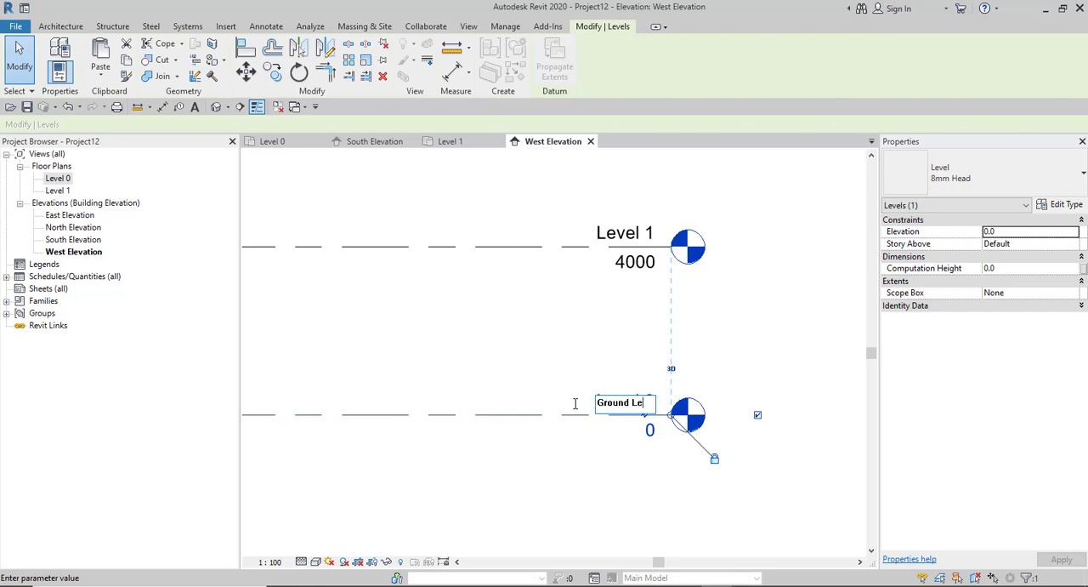
text(vel)
click(584, 449)
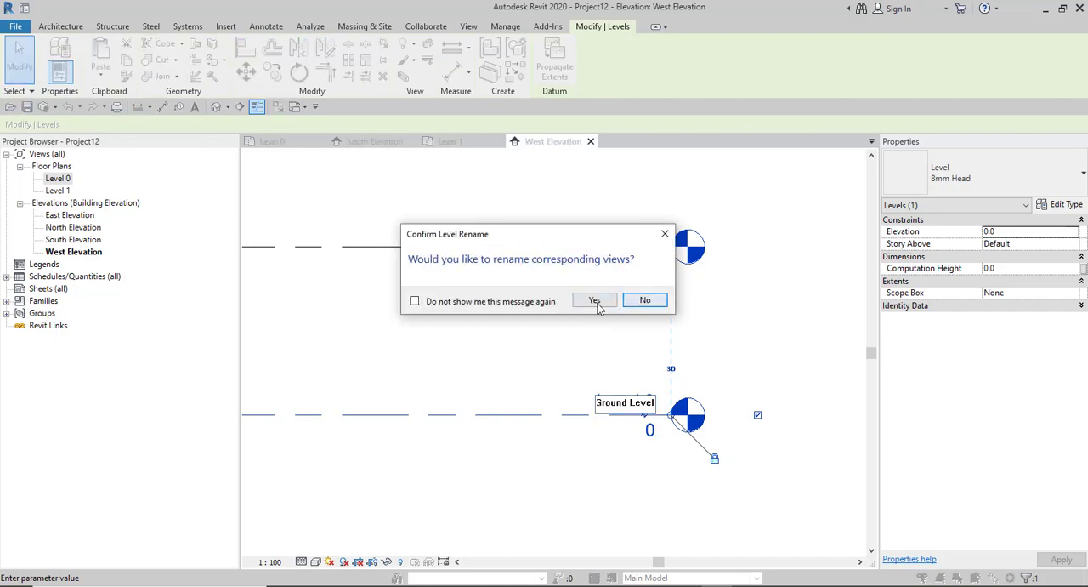
click(597, 300)
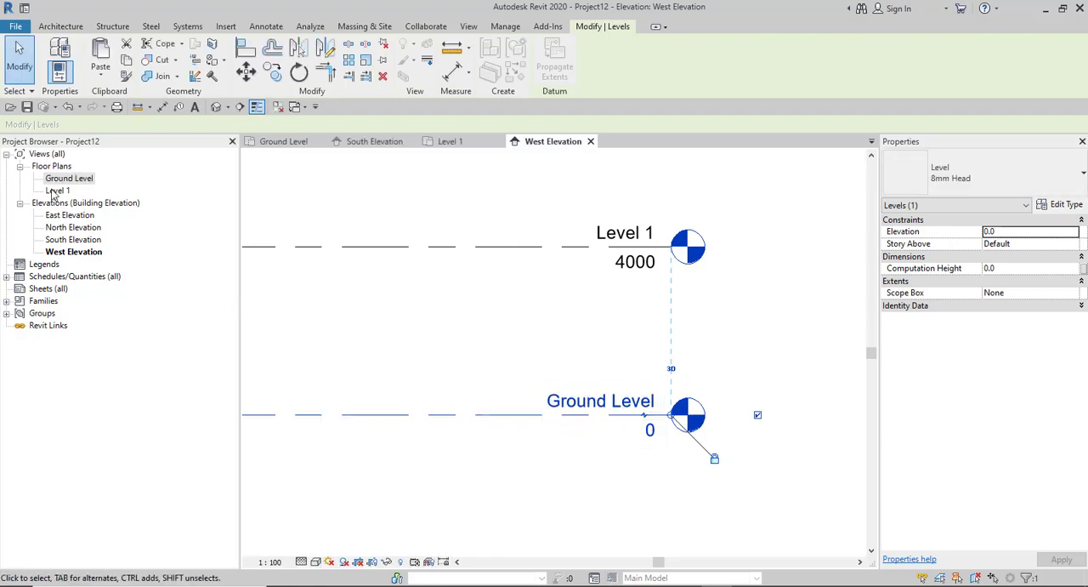
click(606, 374)
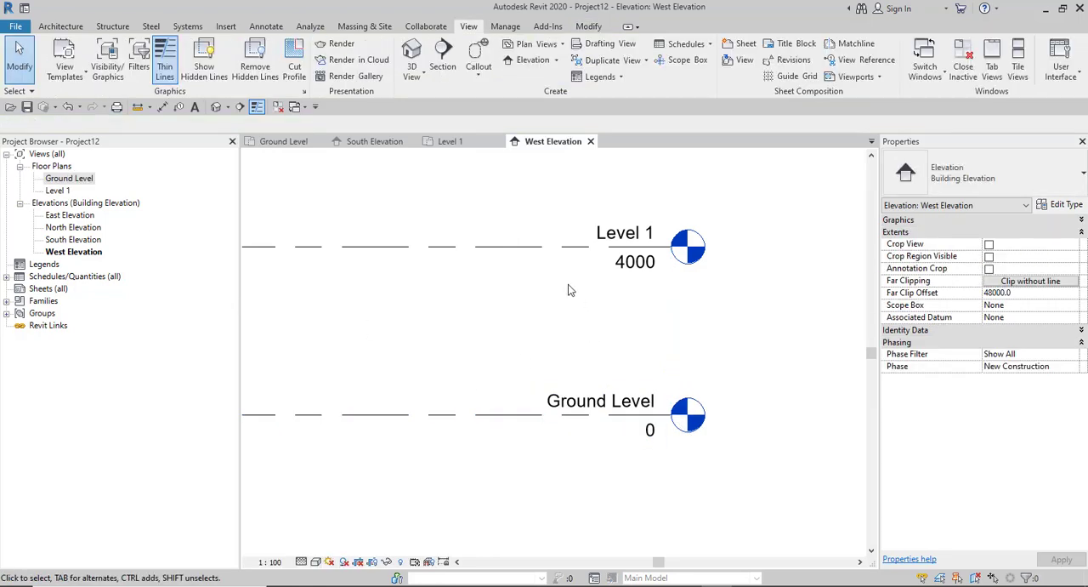
- Rename Level 1, at elevation 4000, as Ground Floor Level together with its corresponding views, then clear the selection
click(552, 251)
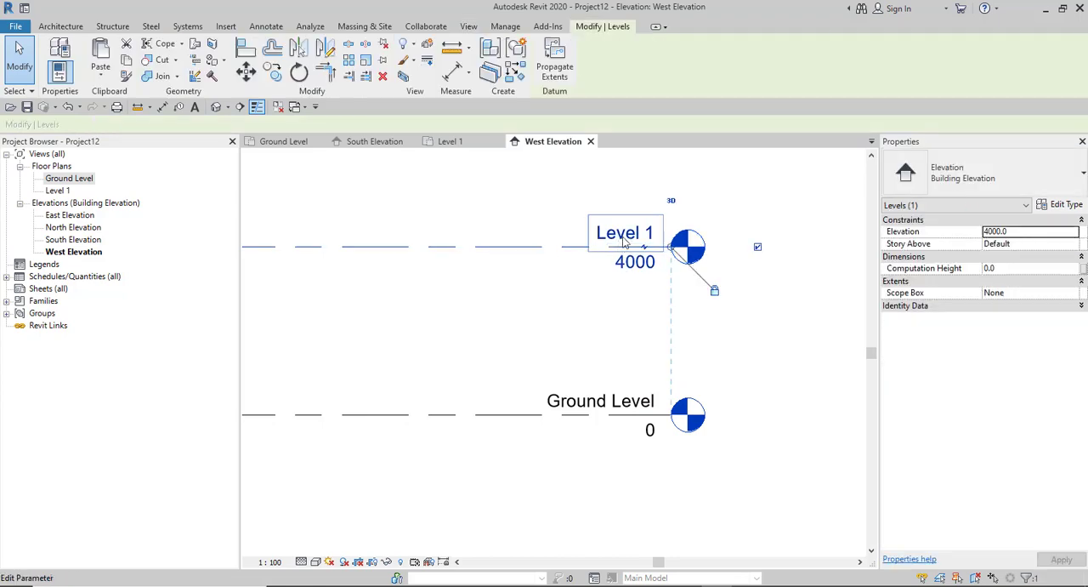
click(641, 235)
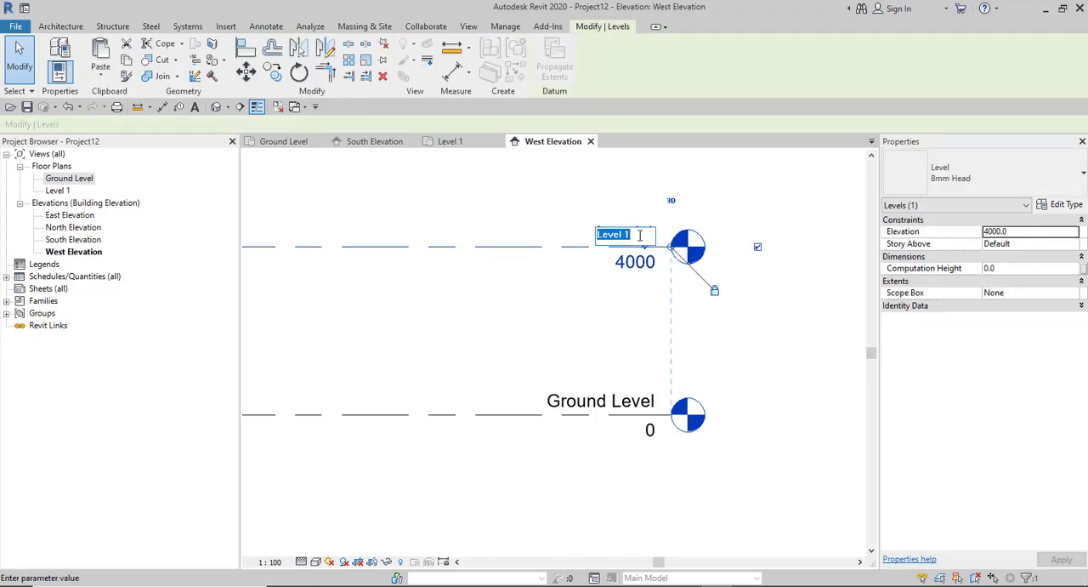
text(F)
text(oor Level)
key(Return)
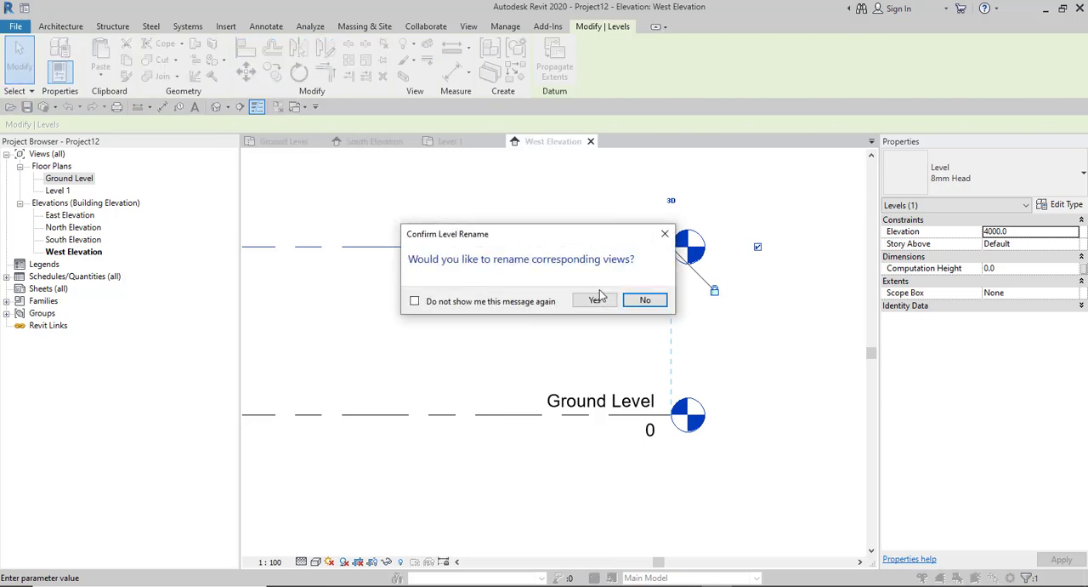
click(593, 303)
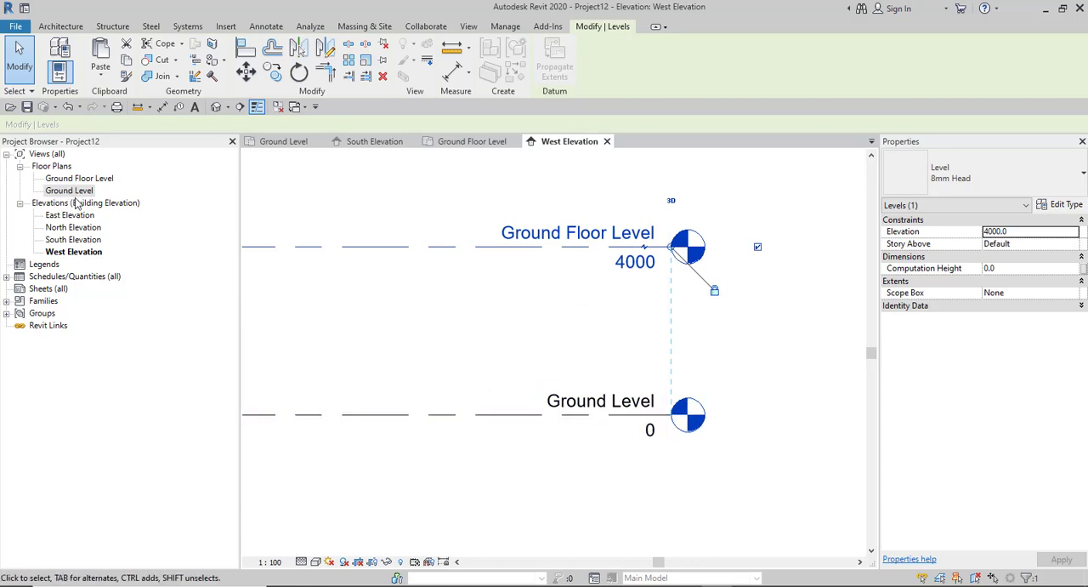
click(419, 339)
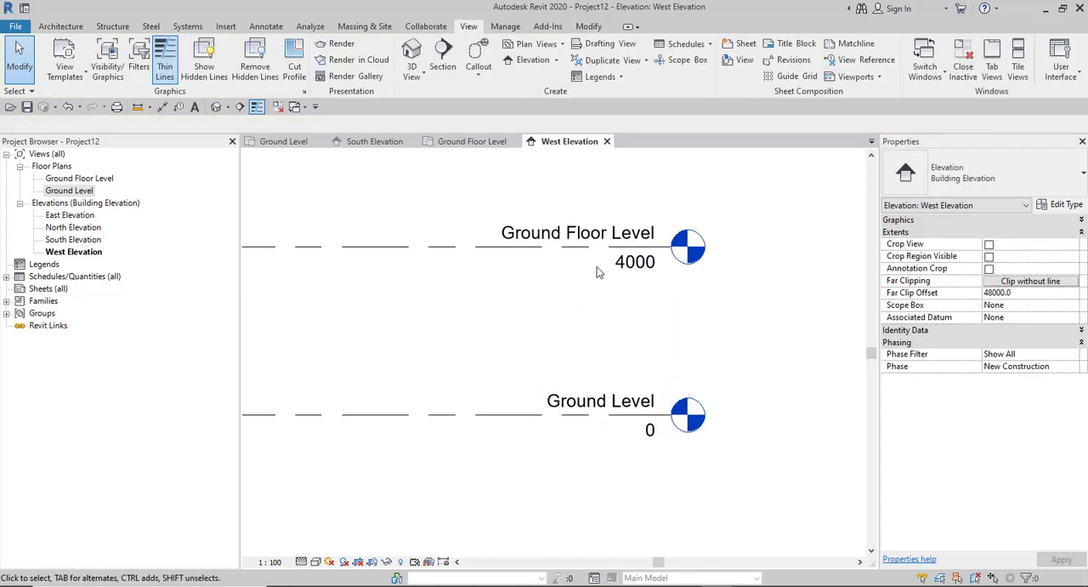
- Set the distance between Ground Level and Ground Floor Level in the West Elevation to 900, then clear the selection
scroll(662, 292, down, 3)
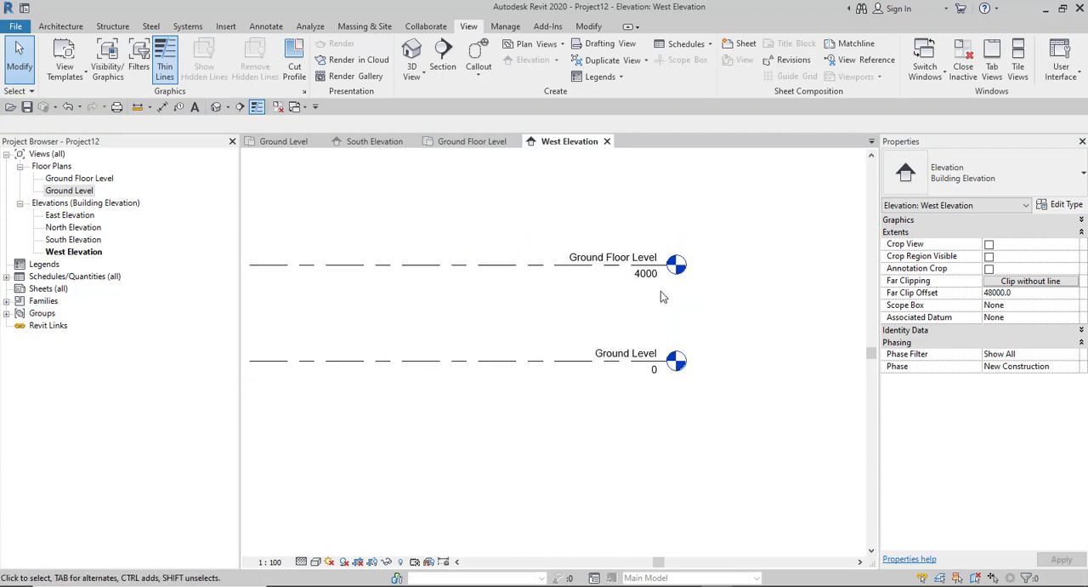
scroll(637, 314, down, 2)
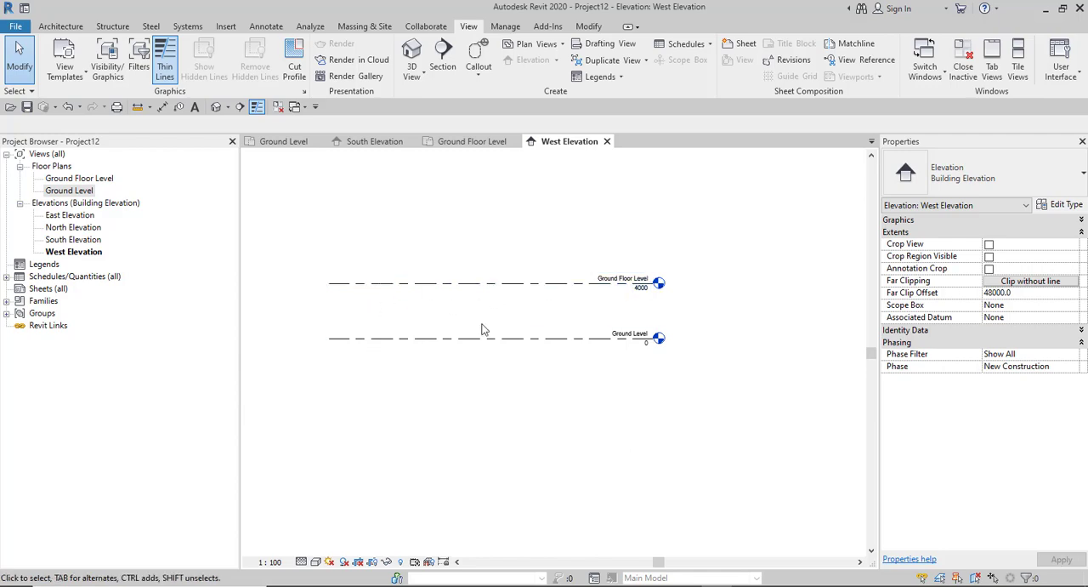
scroll(623, 288, up, 3)
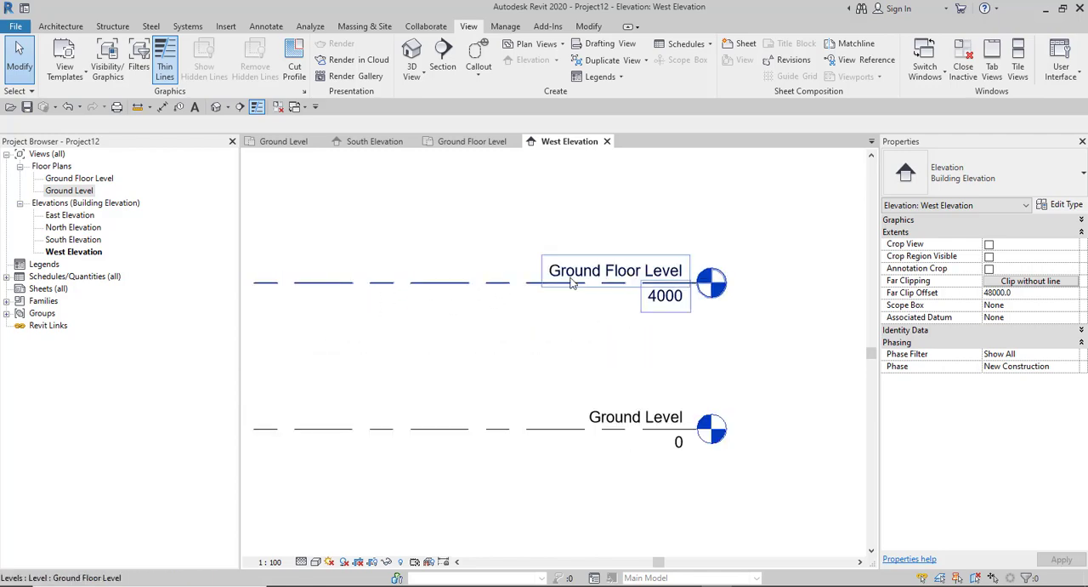
scroll(619, 316, down, 3)
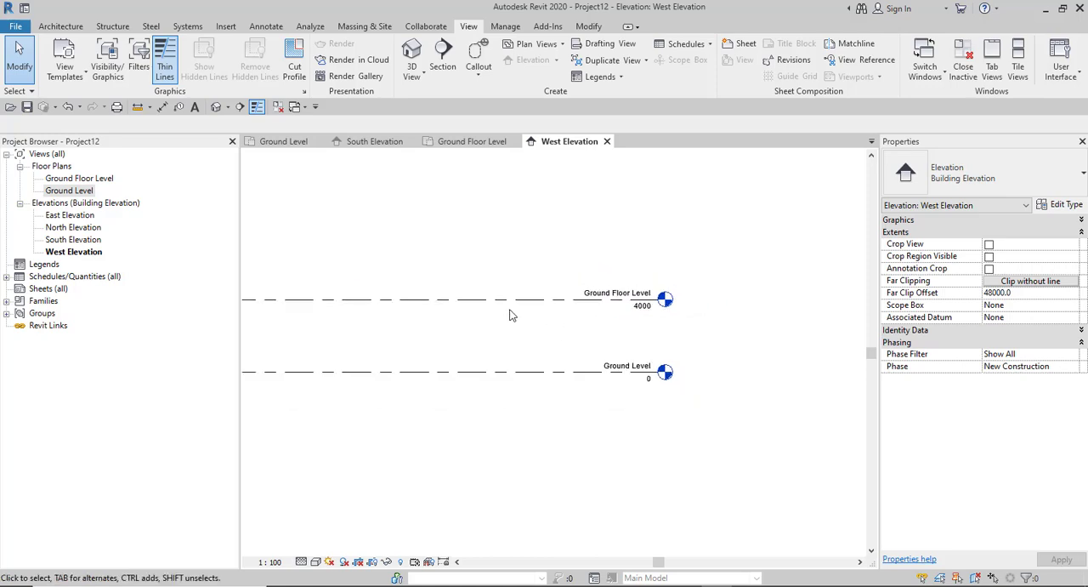
click(506, 304)
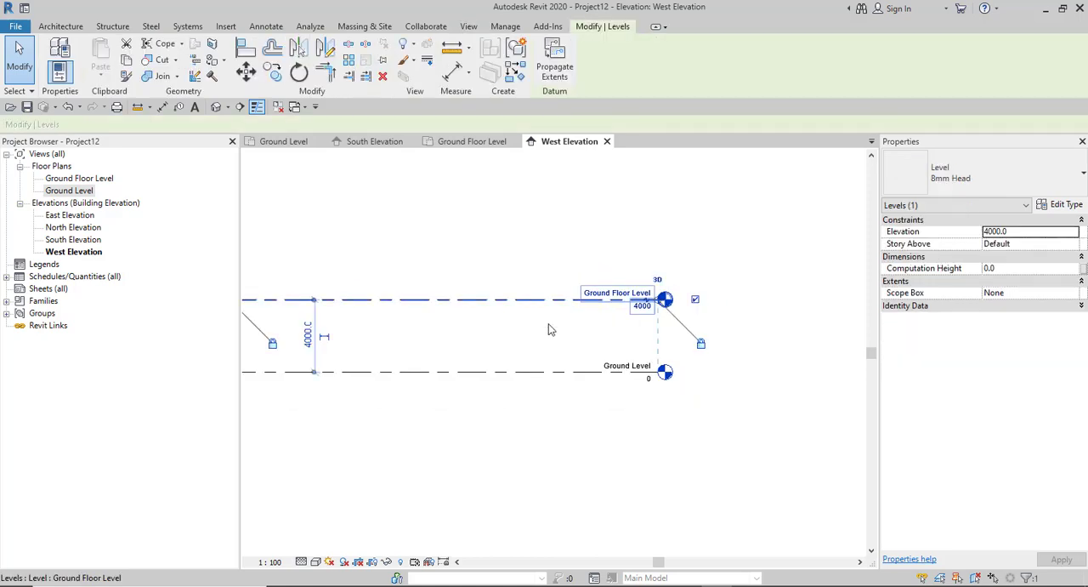
scroll(544, 321, down, 3)
scroll(385, 354, up, 3)
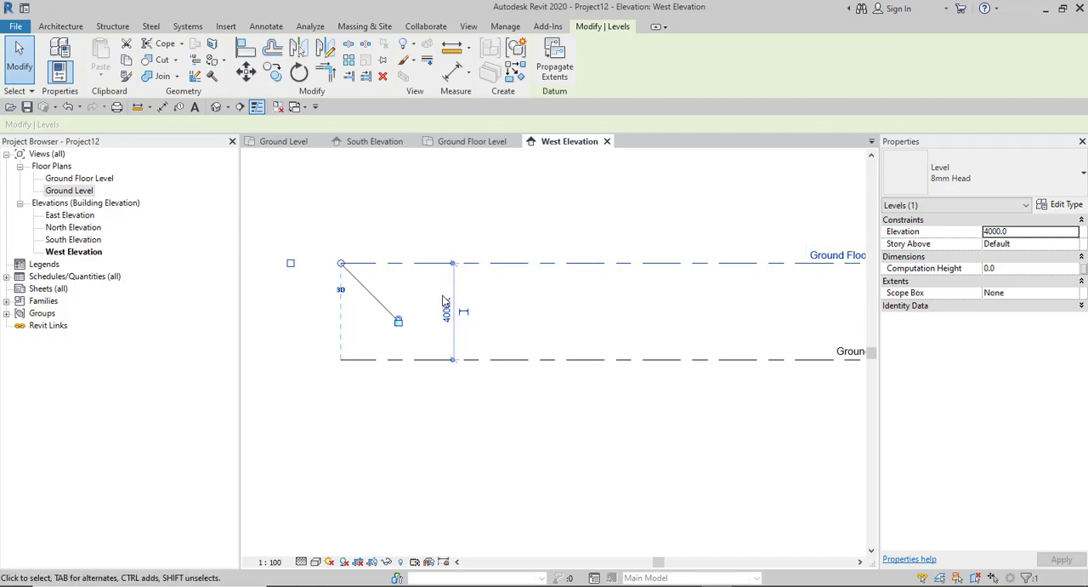
scroll(452, 378, down, 2)
click(445, 320)
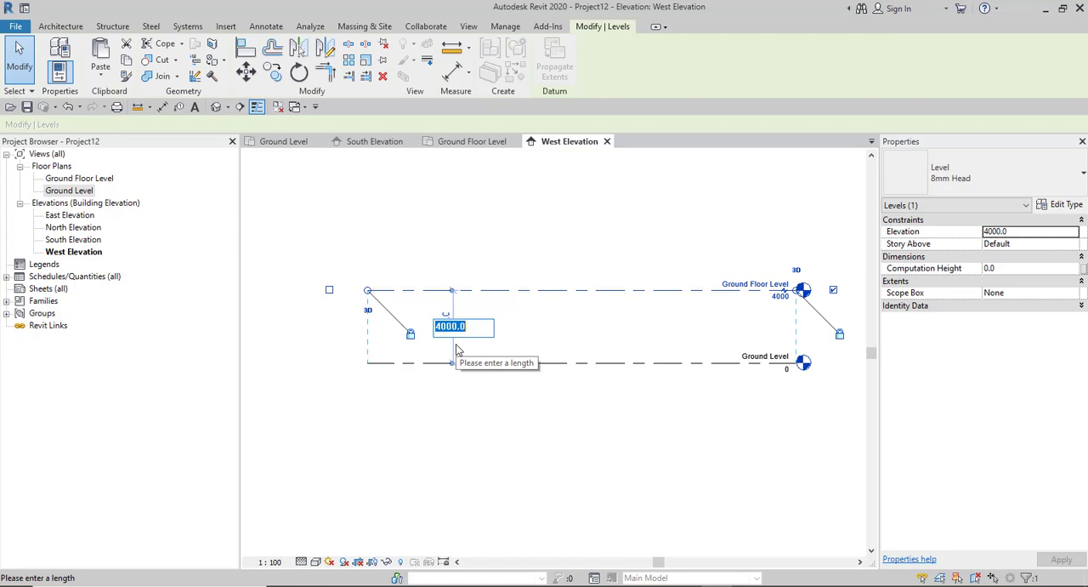
text(900)
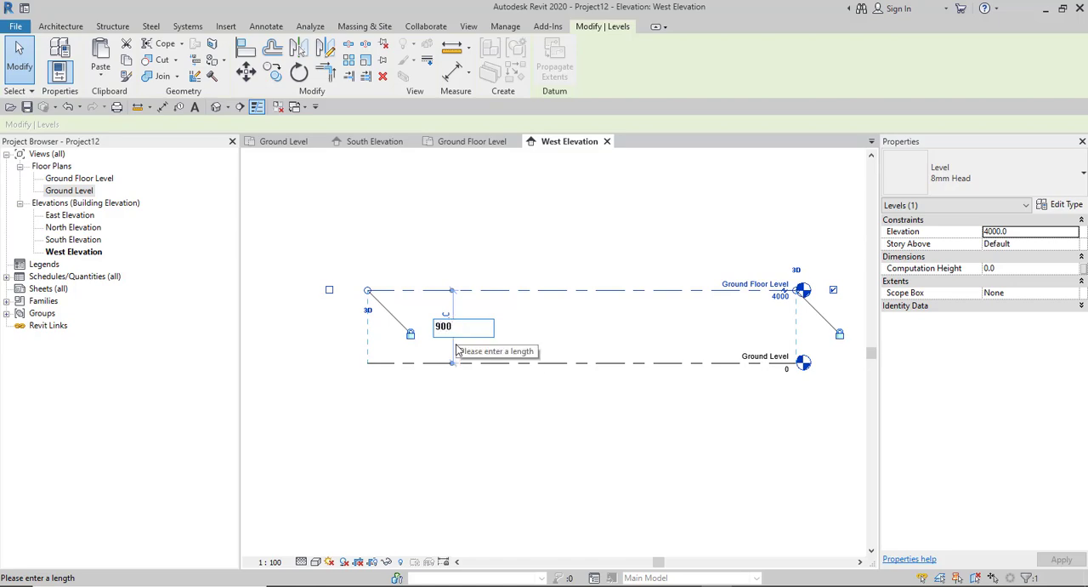
key(Return)
click(521, 423)
- Set the distance between Ground Level and Ground Floor Level to 1200, then clear the selection
scroll(790, 372, up, 1)
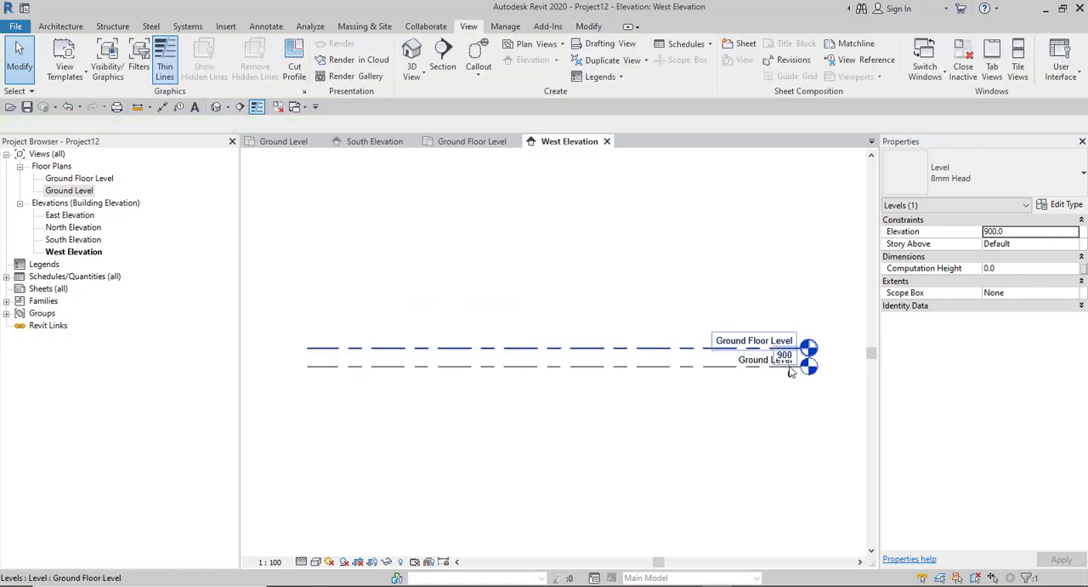
scroll(791, 372, up, 5)
scroll(791, 371, down, 7)
scroll(536, 360, up, 4)
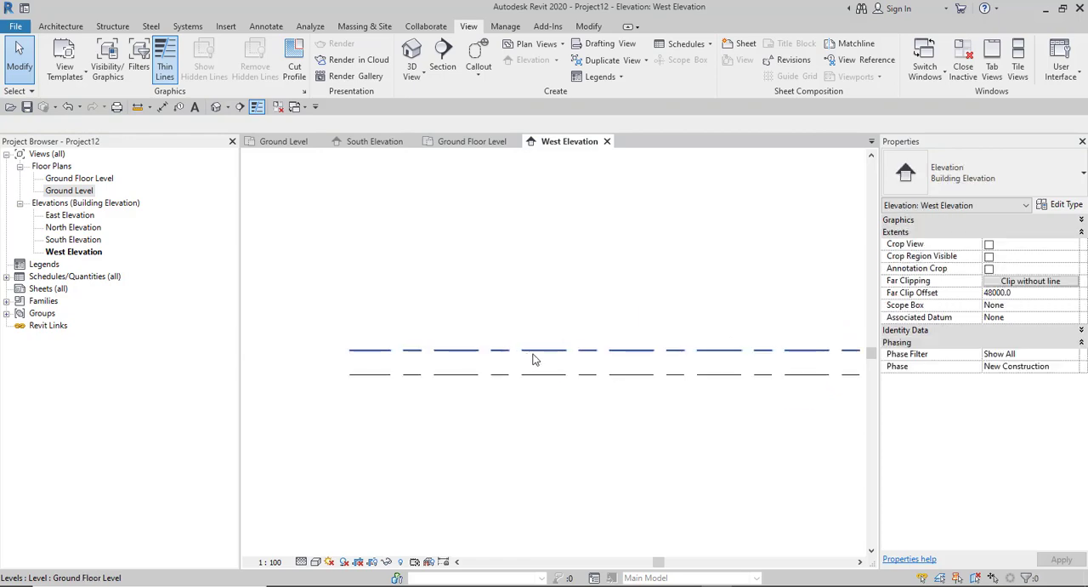
click(483, 373)
click(473, 363)
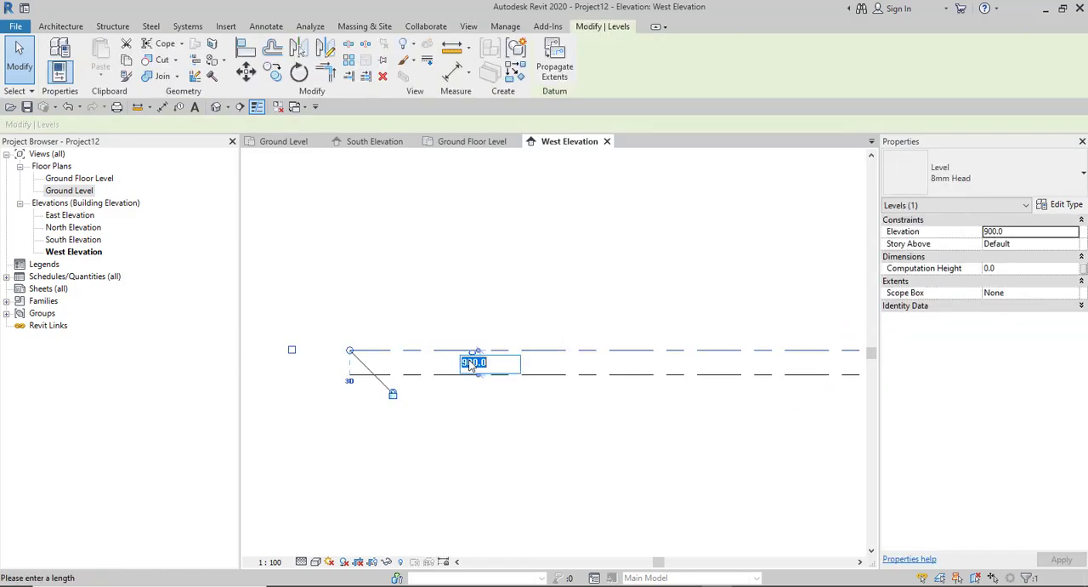
text(1)
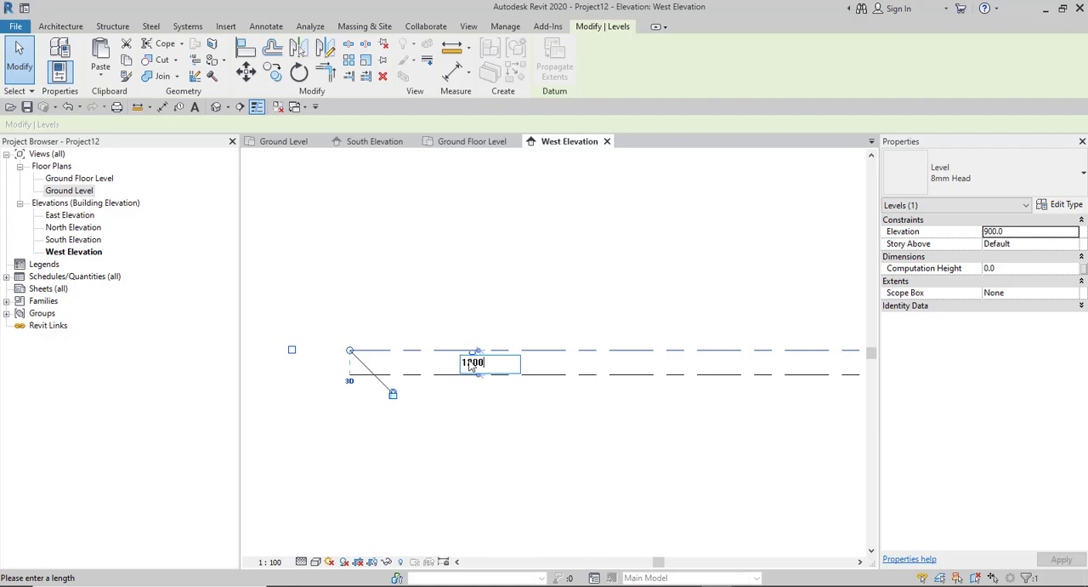
text(200)
key(Return)
click(433, 391)
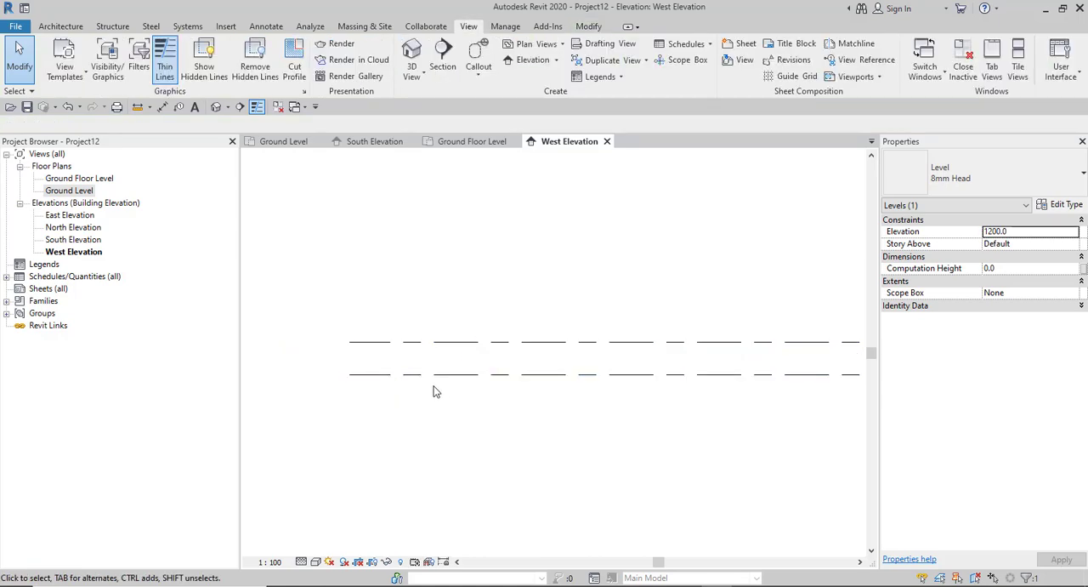
- Examine the names, elevations and spacing of the Ground Level and Ground Floor Level lines in the West Elevation
scroll(432, 391, down, 2)
scroll(609, 393, up, 3)
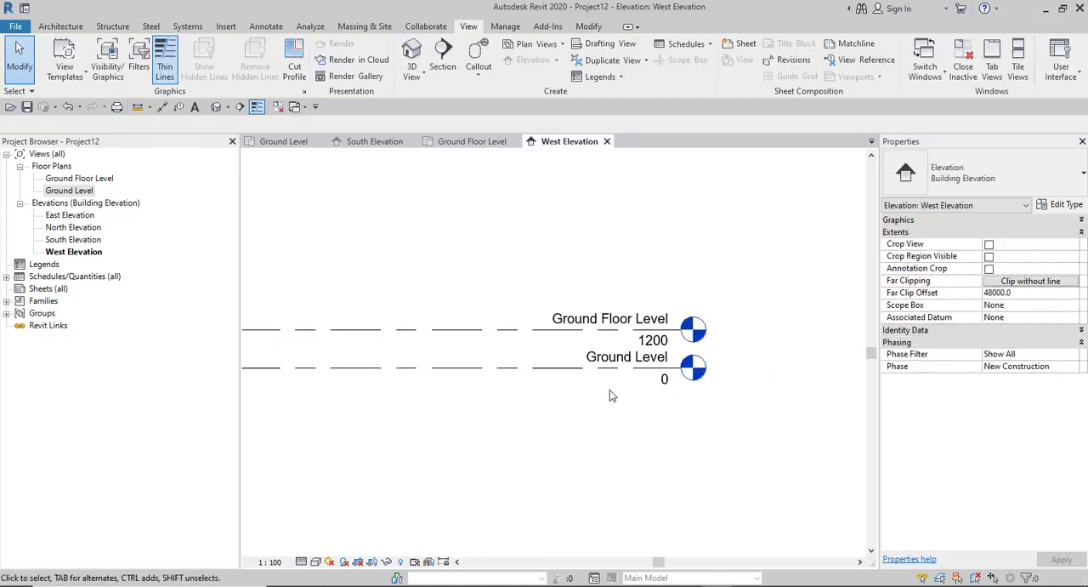
scroll(642, 355, up, 1)
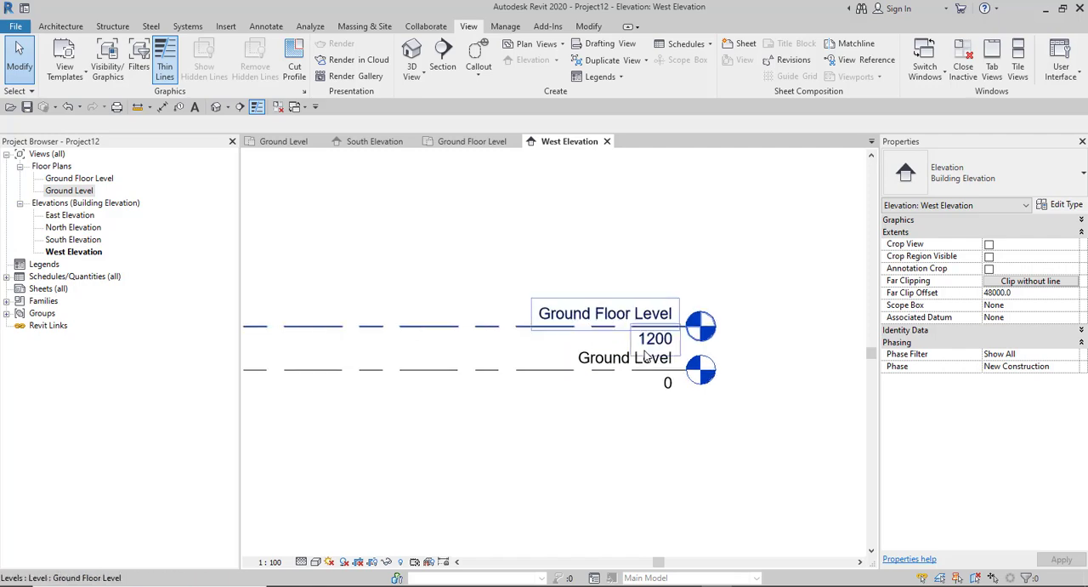
scroll(653, 360, up, 1)
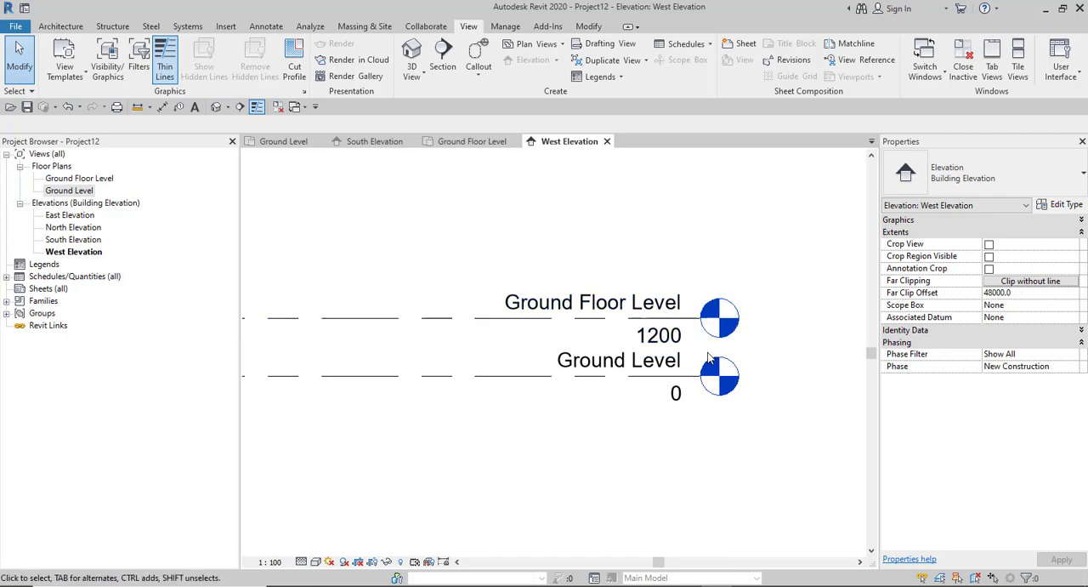
scroll(684, 373, down, 3)
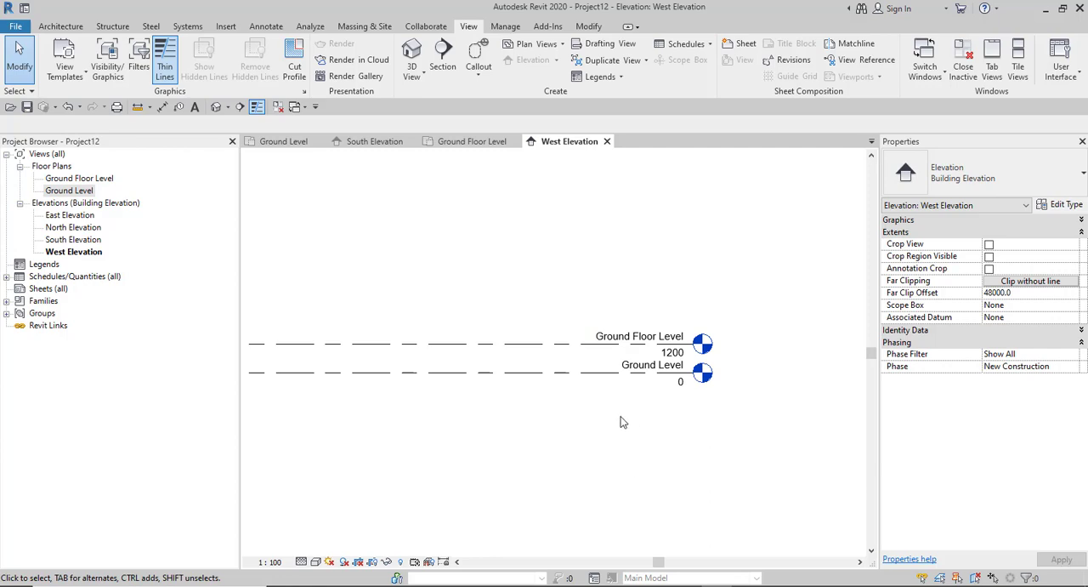
scroll(654, 427, down, 1)
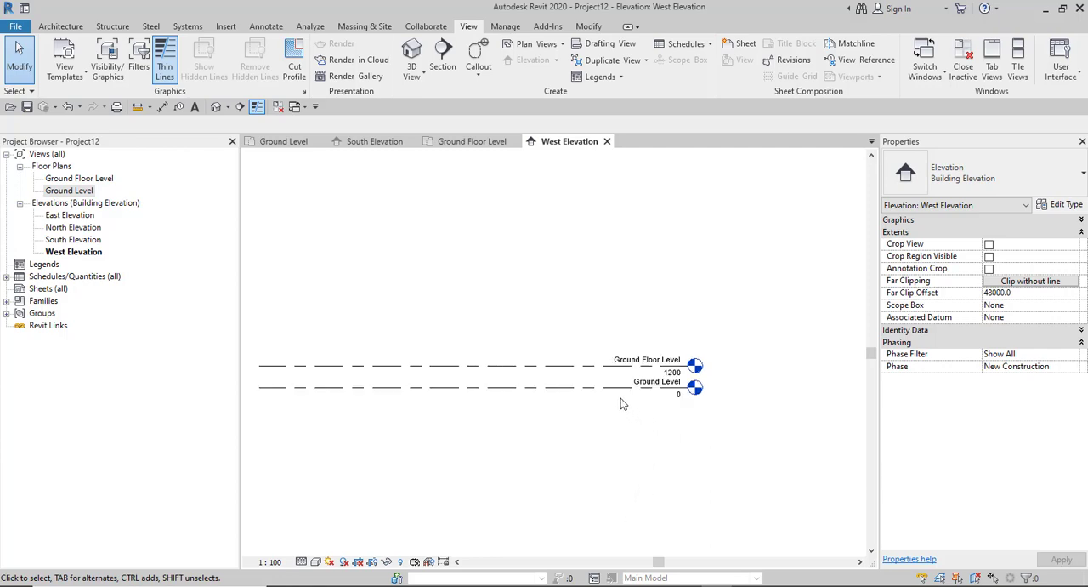
scroll(638, 434, down, 1)
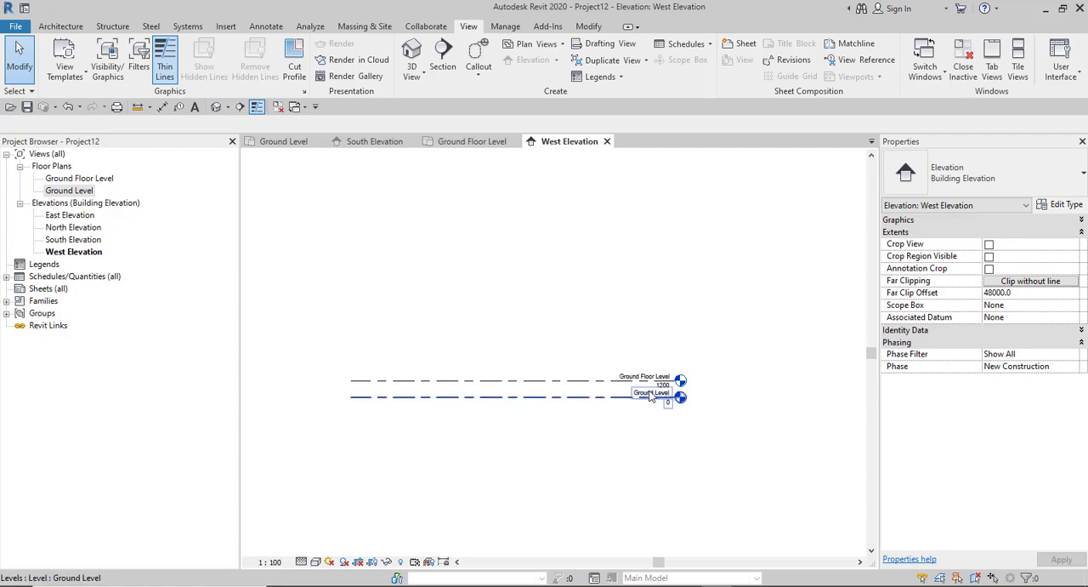
scroll(646, 414, up, 4)
scroll(680, 416, down, 1)
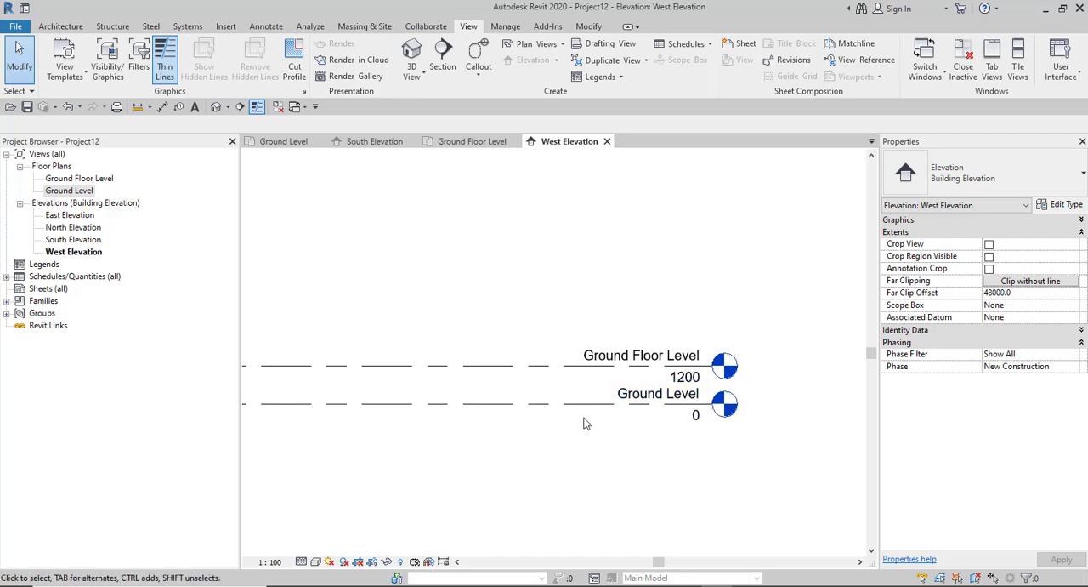
scroll(622, 471, down, 1)
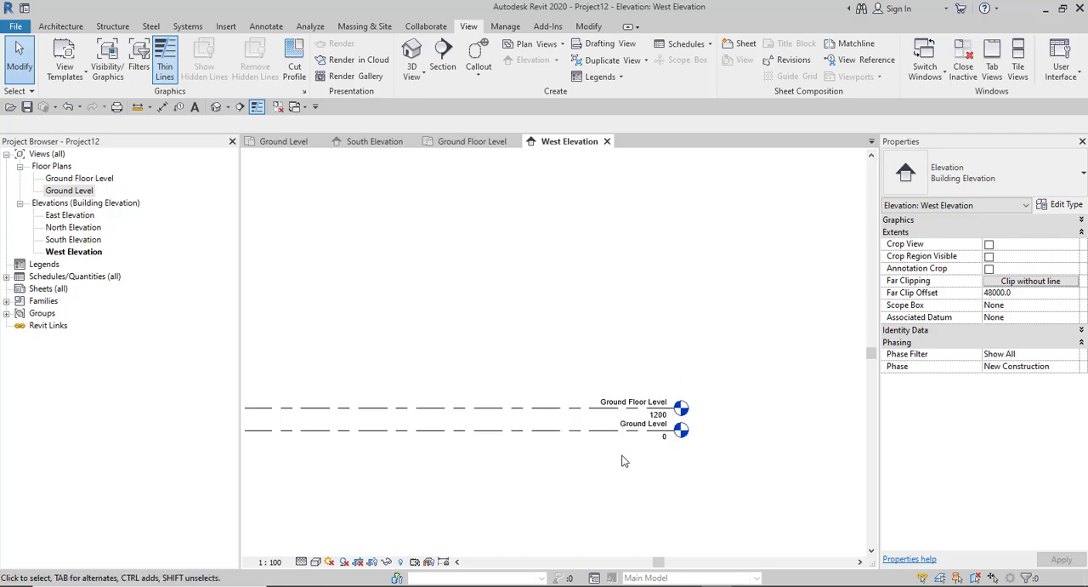
scroll(609, 408, up, 1)
scroll(612, 391, down, 1)
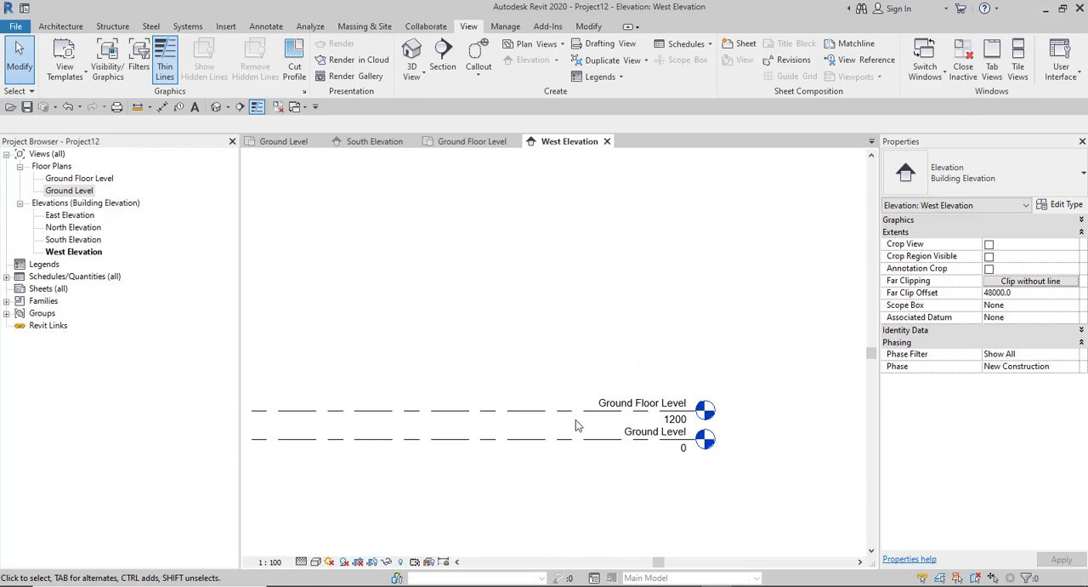
scroll(629, 418, down, 3)
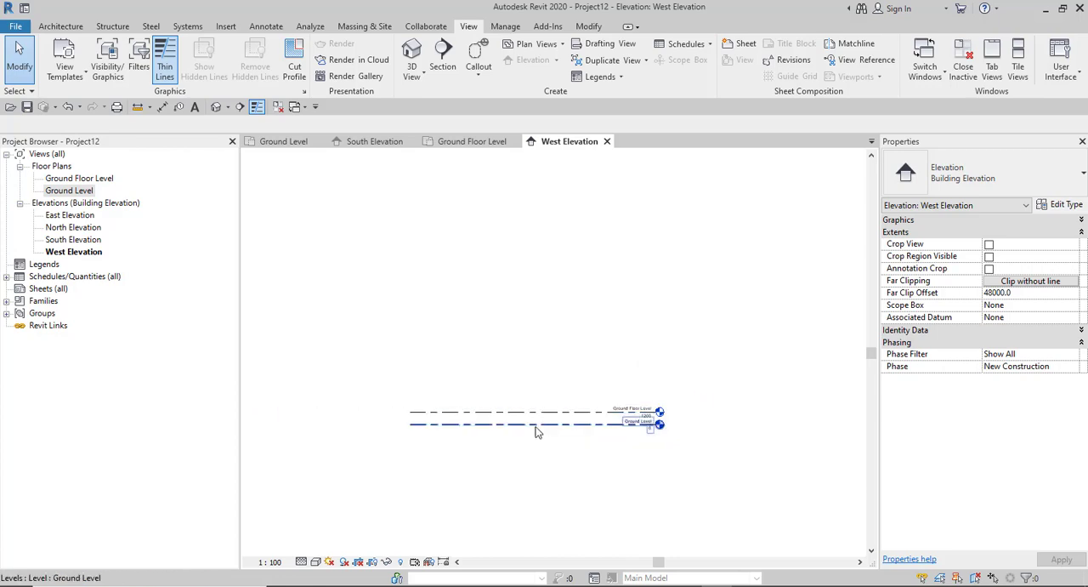
scroll(474, 404, up, 3)
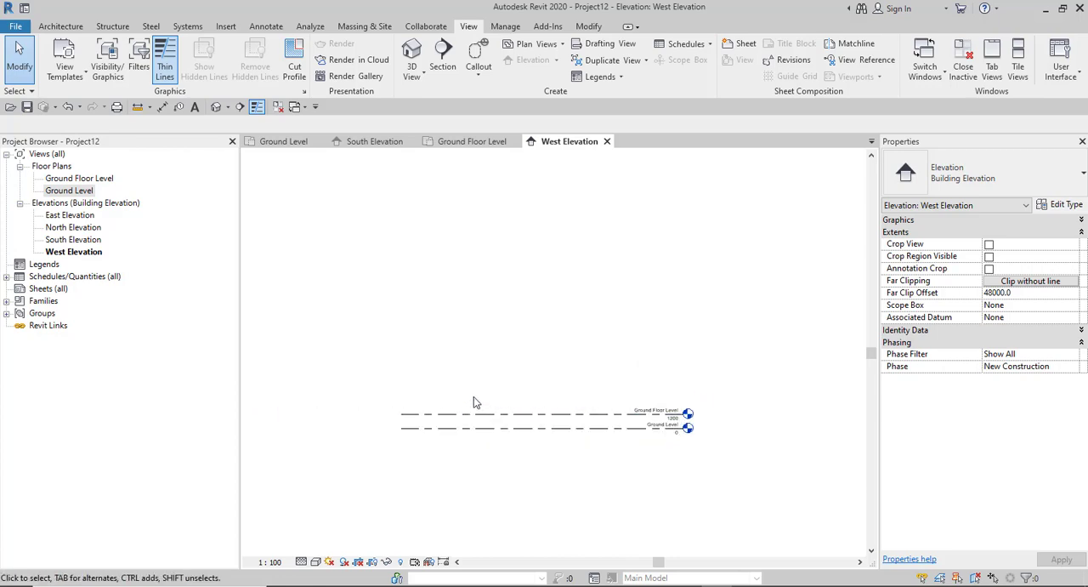
scroll(482, 406, down, 2)
scroll(627, 430, up, 1)
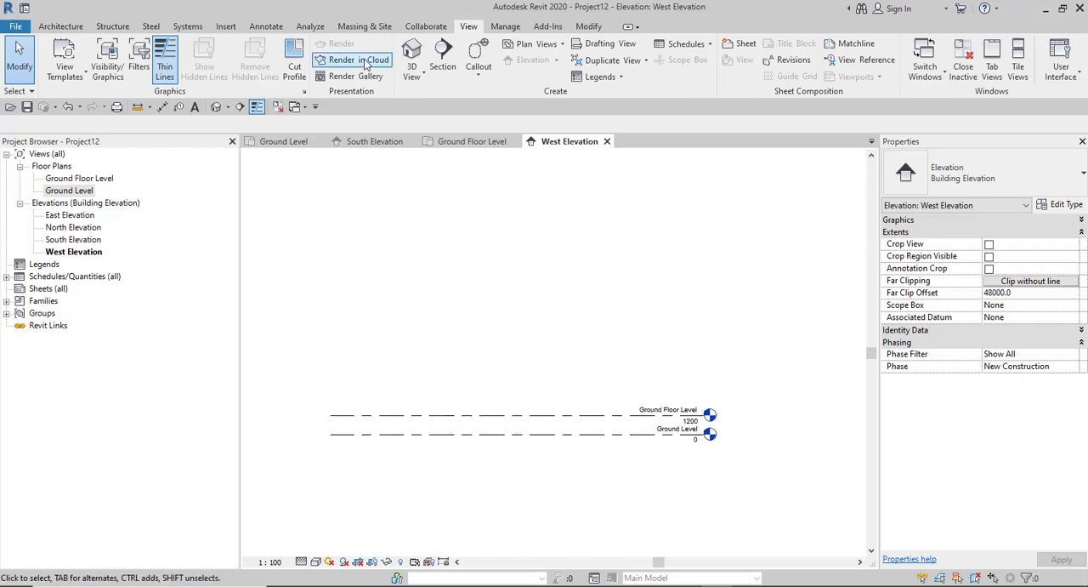
- Draw a new level 3000 above Ground Floor Level from right to left, aligned with the existing level ends, making its plan views
click(61, 26)
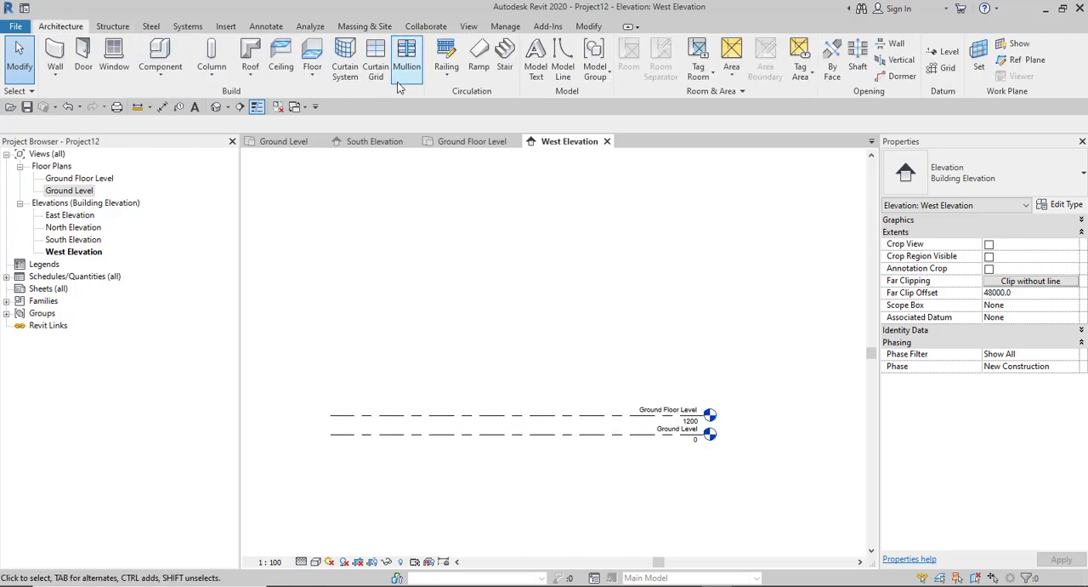
click(944, 54)
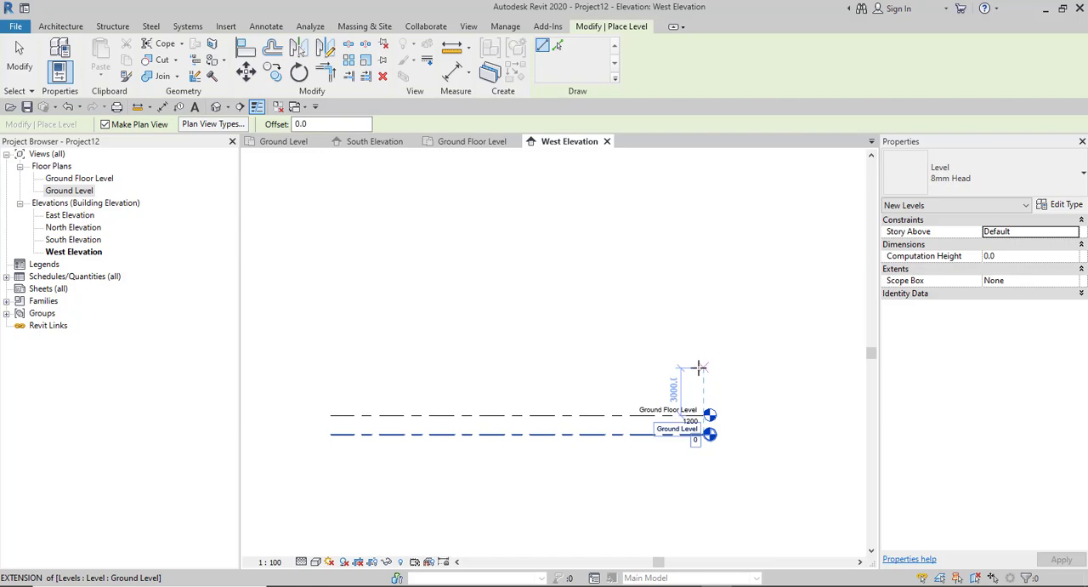
click(699, 368)
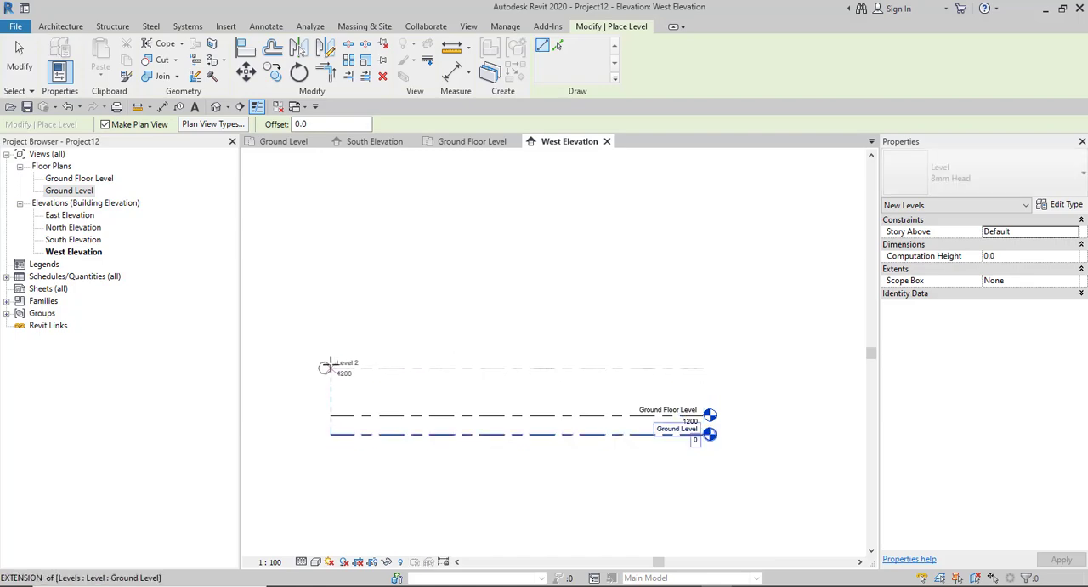
click(326, 367)
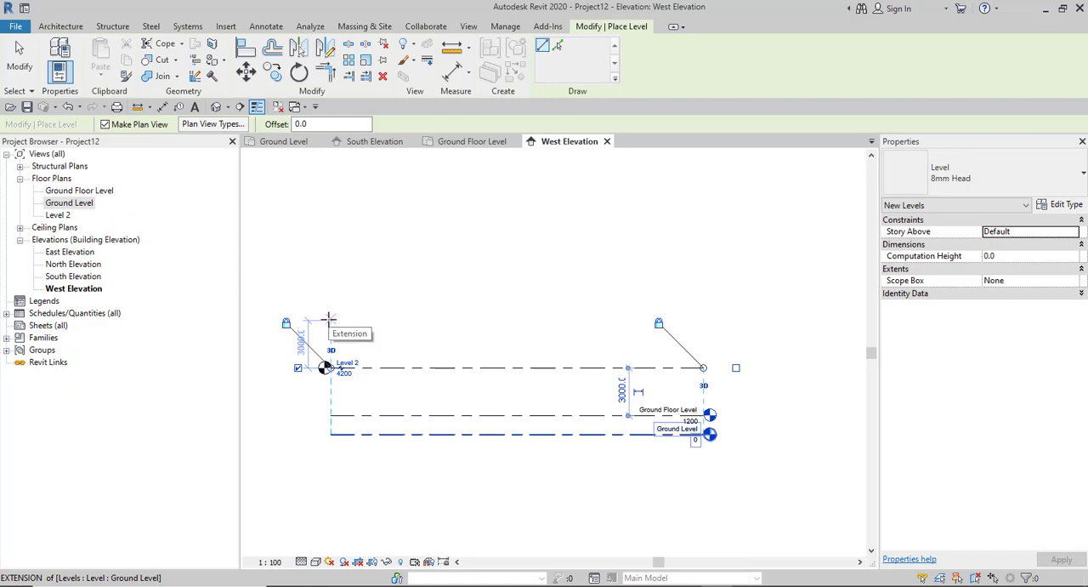
- Draw another level 3000 above Level 2 from left to right, aligned with the existing level ends, and finish placing levels
click(330, 316)
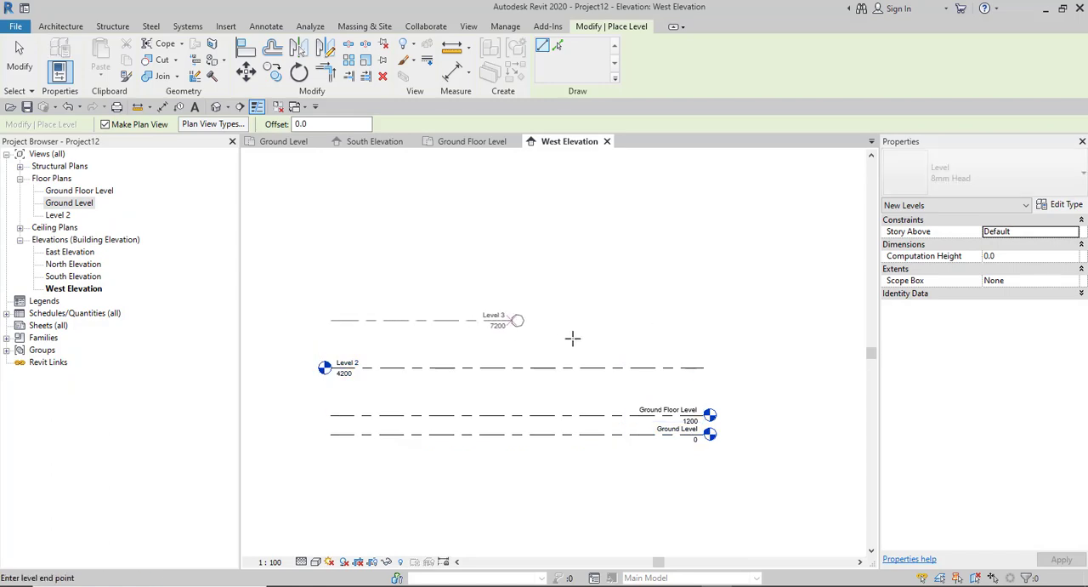
click(703, 320)
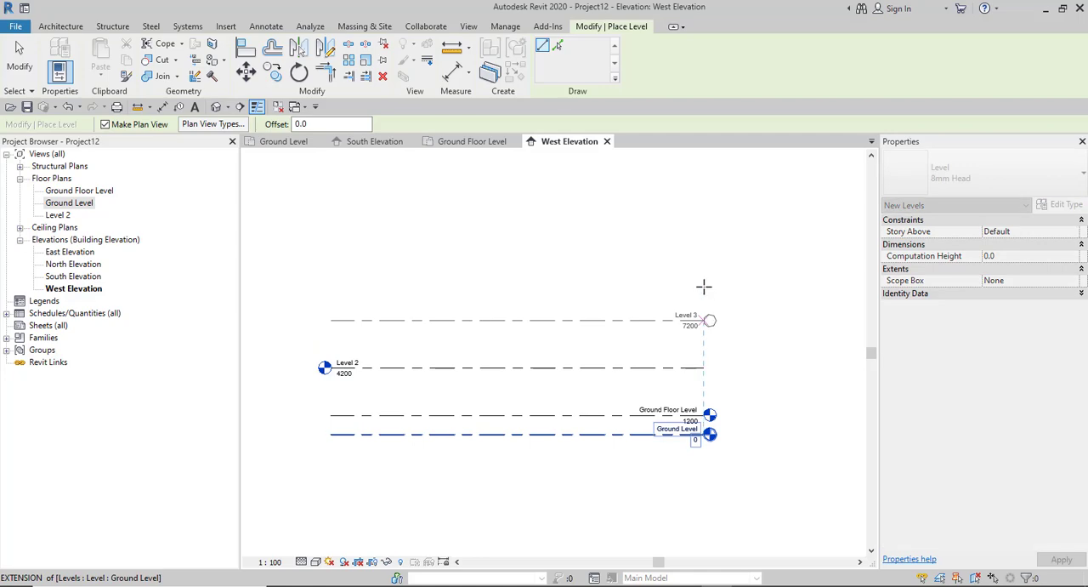
click(705, 281)
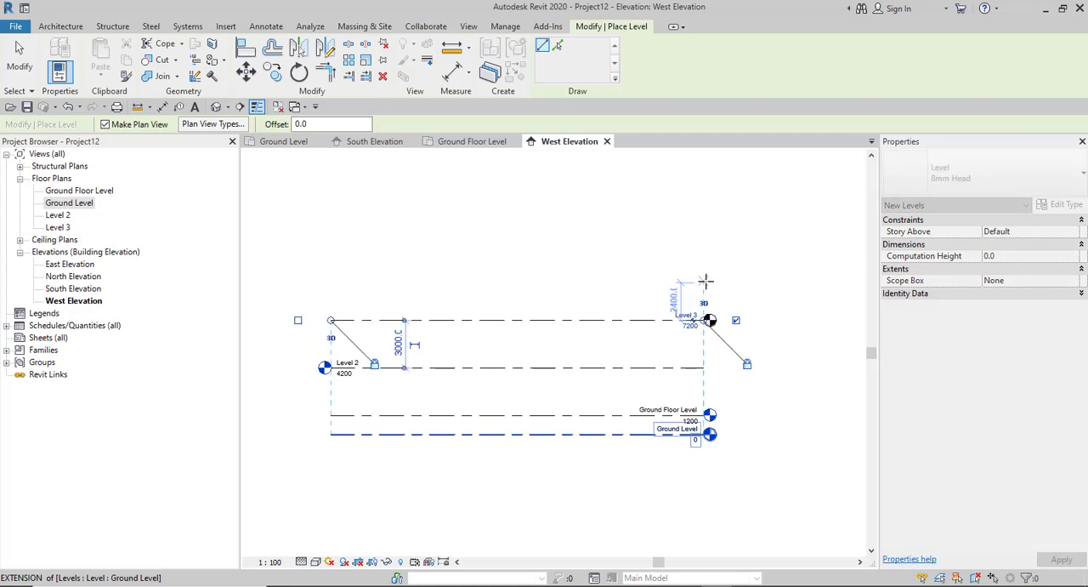
right_click(602, 280)
click(624, 287)
right_click(601, 280)
click(631, 288)
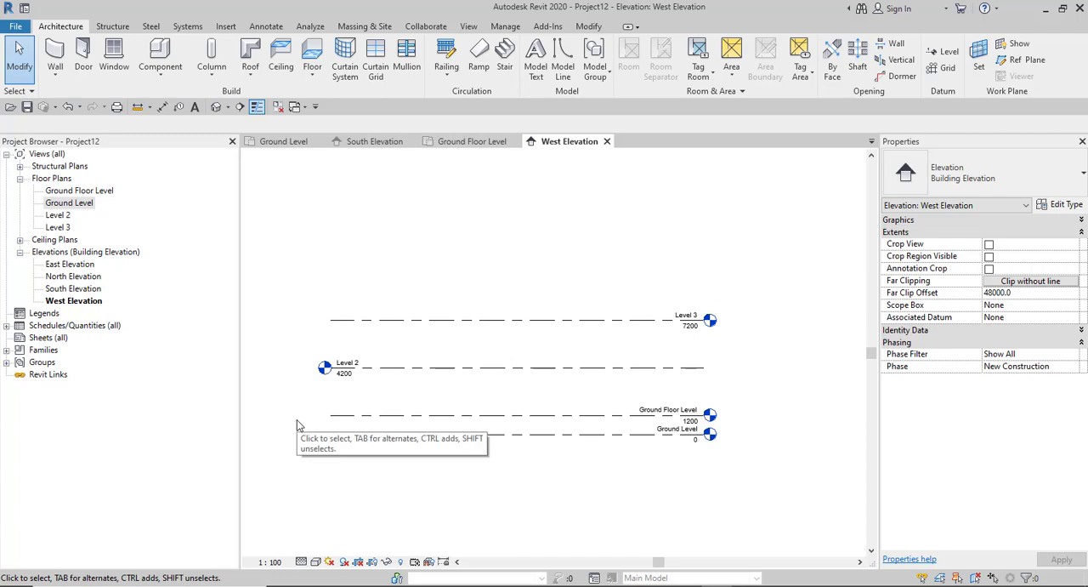
- Show the level head at the left end of Level 3 as well, then clear the selection
click(397, 320)
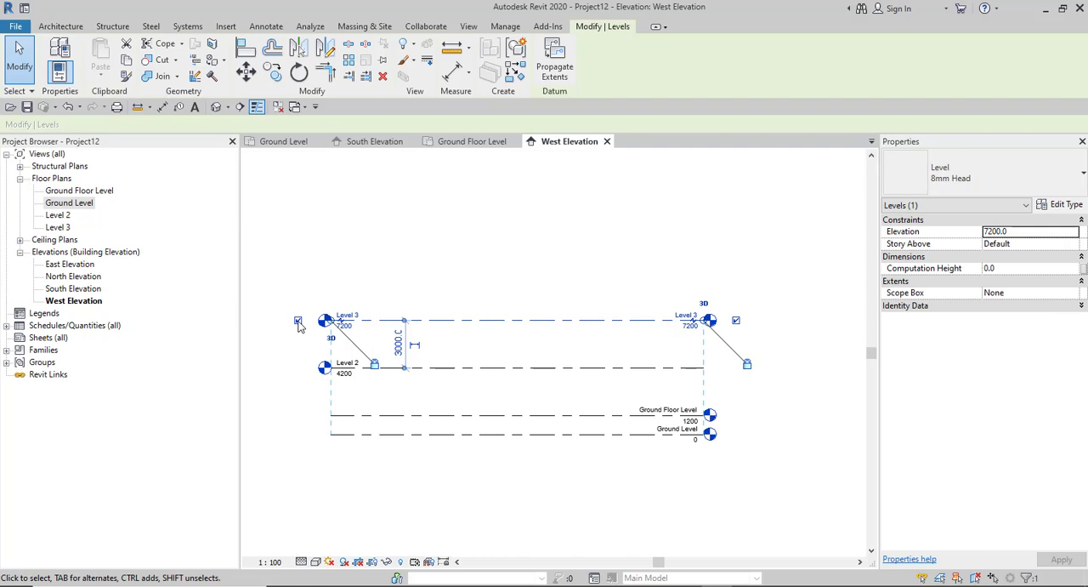
click(286, 363)
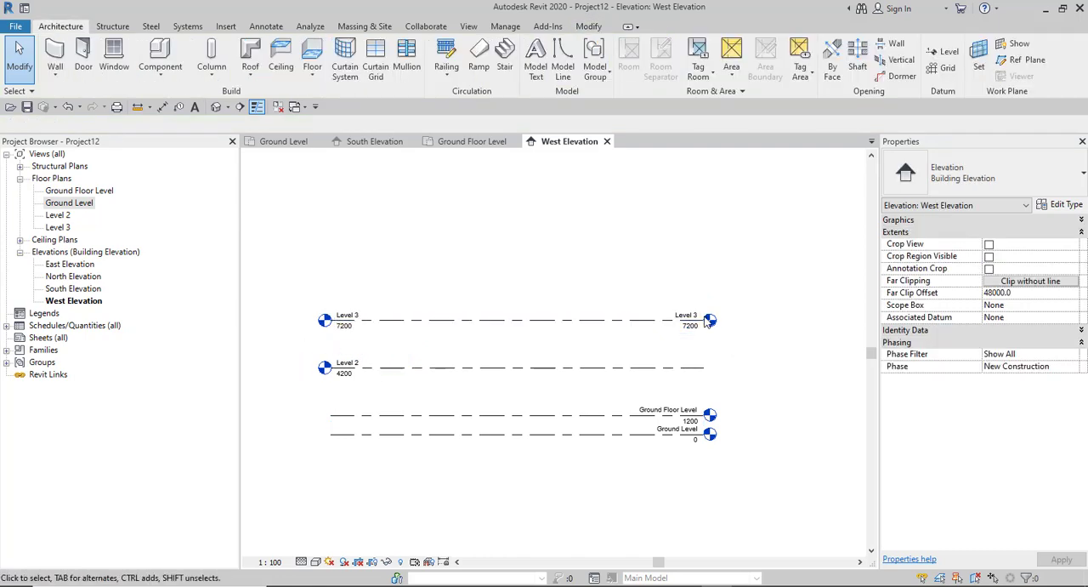
- Show the level head at the right end of Level 2 as well, and clear the selection
click(414, 369)
click(736, 368)
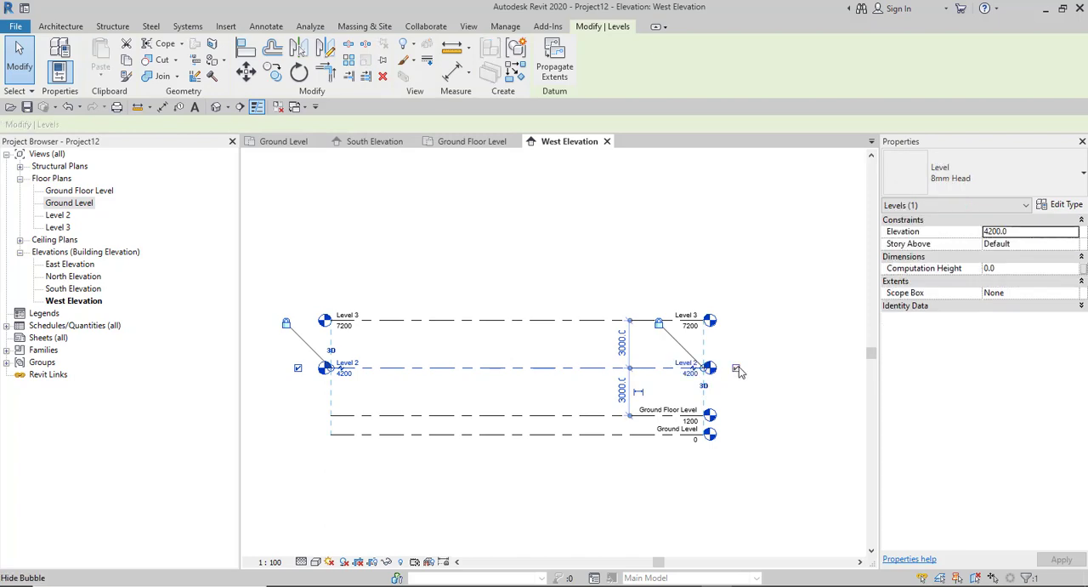
click(528, 299)
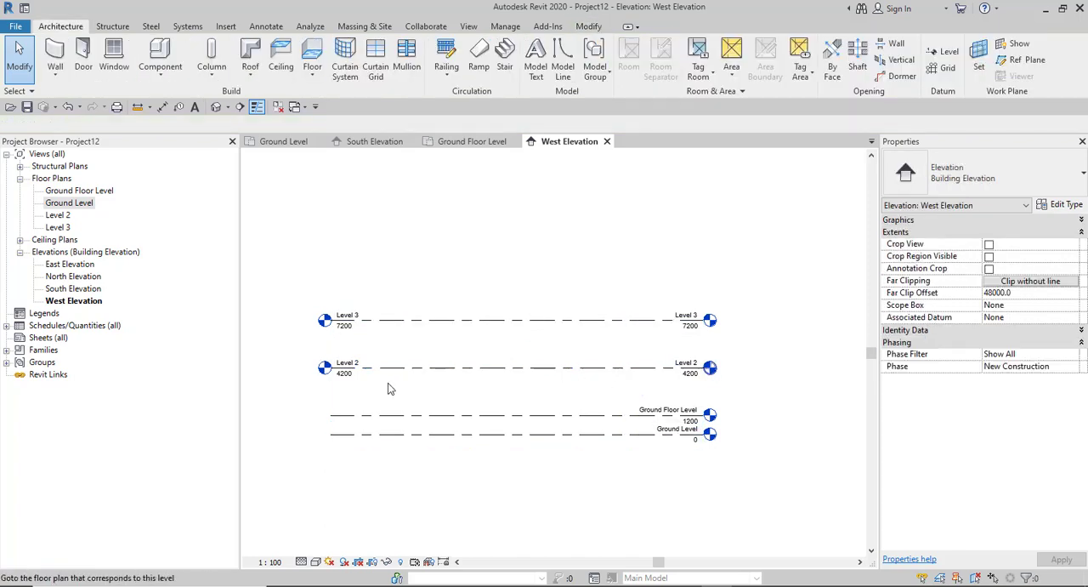
- Show the level heads at the left ends of Ground Floor Level and Ground Level as well, and clear the selection
click(503, 425)
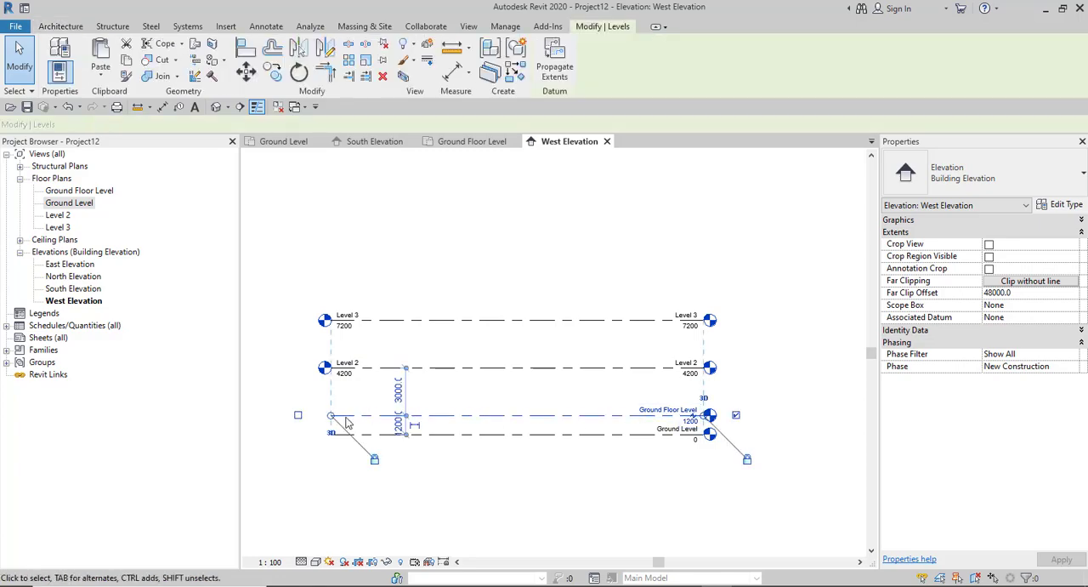
click(300, 417)
click(313, 457)
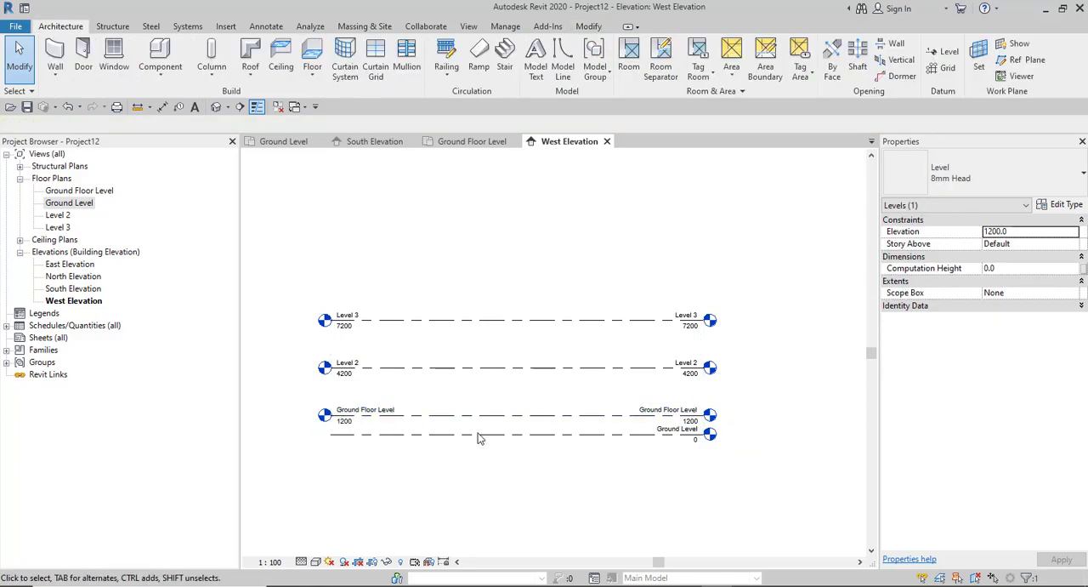
click(436, 438)
click(298, 435)
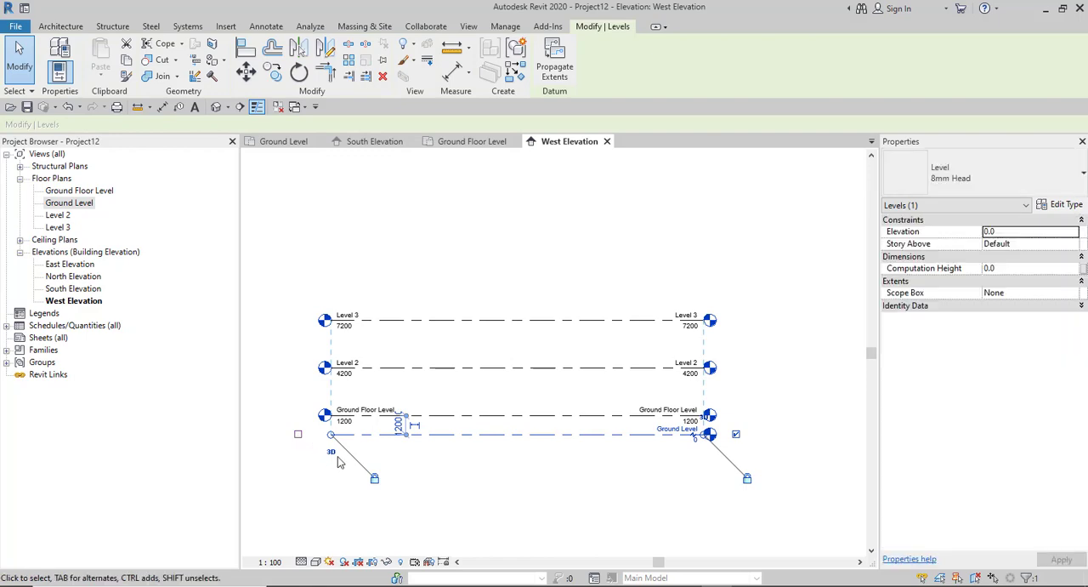
click(572, 489)
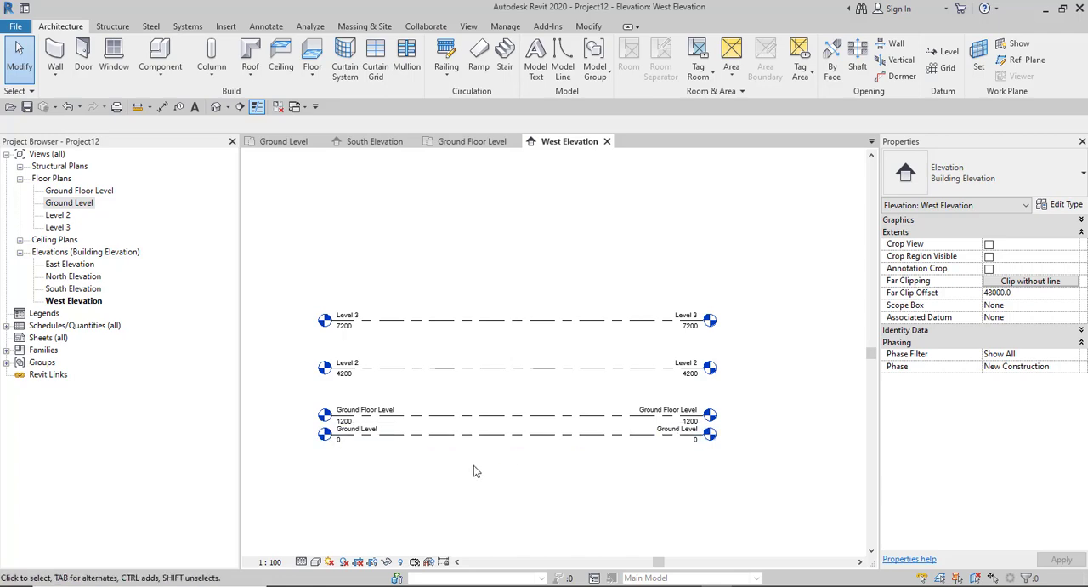
- Hide the level heads at the right ends of all four levels, keeping only the left-end heads
click(617, 435)
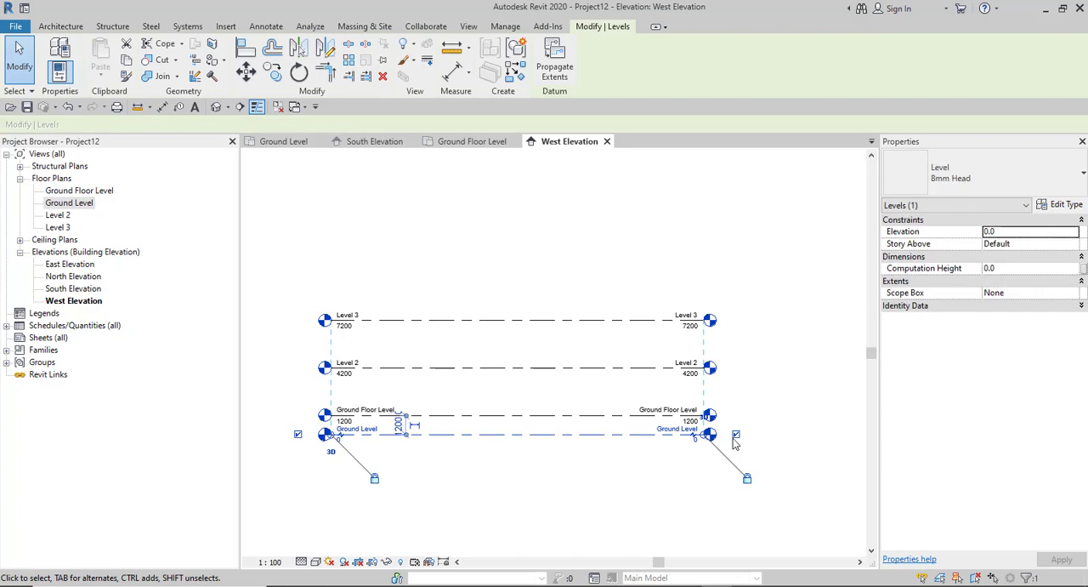
click(623, 416)
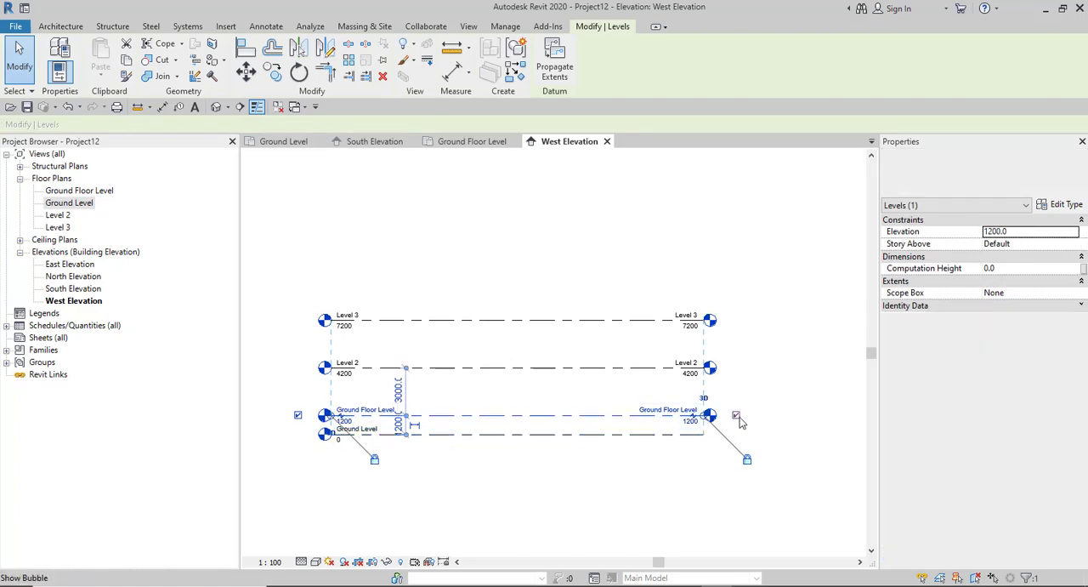
click(652, 371)
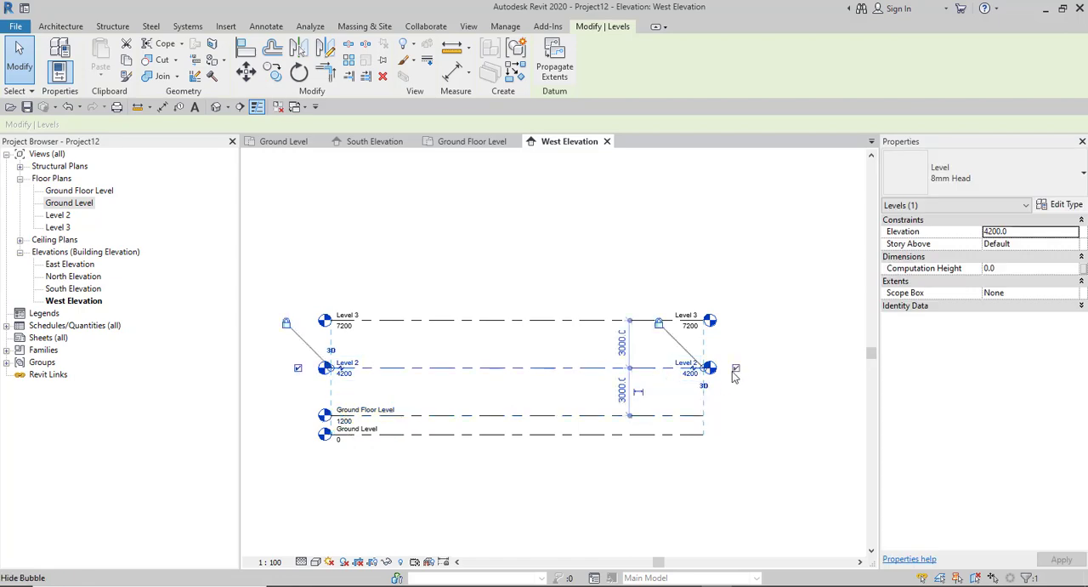
click(692, 320)
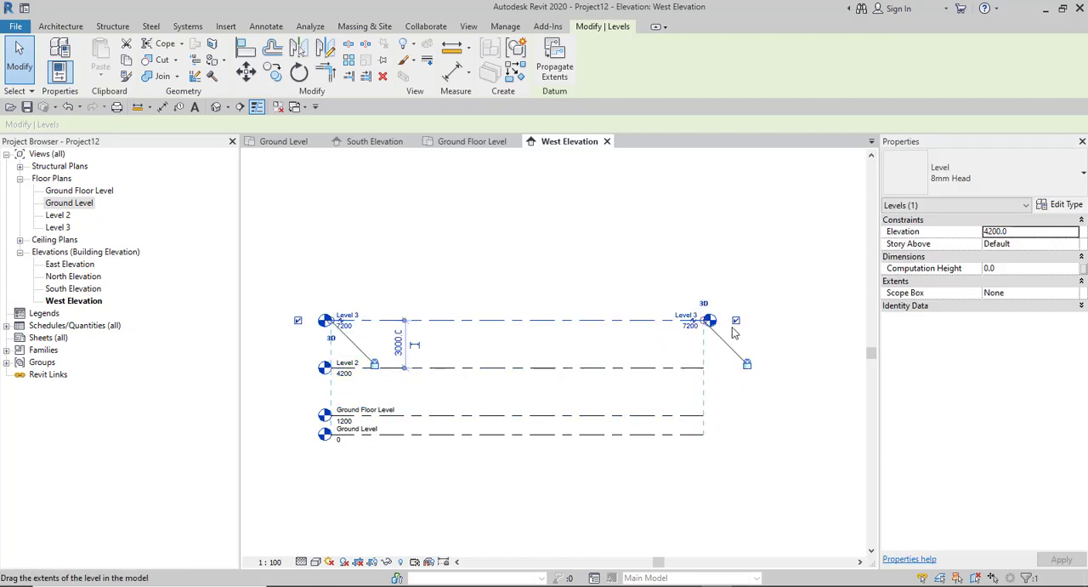
click(600, 299)
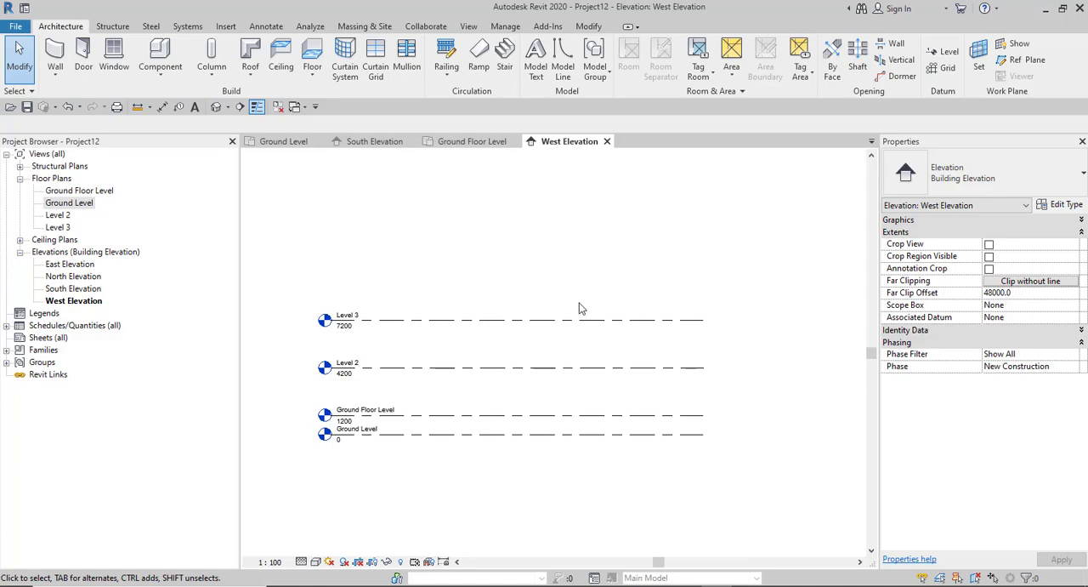
- Rename Level 2 as First Floor Level and rename its corresponding views too
scroll(366, 346, up, 2)
scroll(388, 349, down, 2)
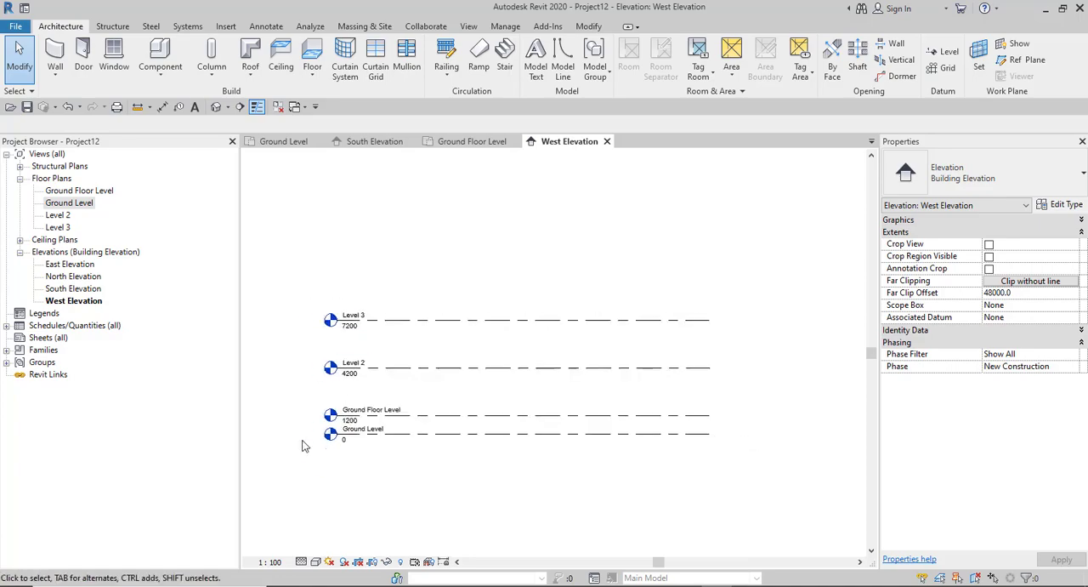
scroll(340, 357, up, 4)
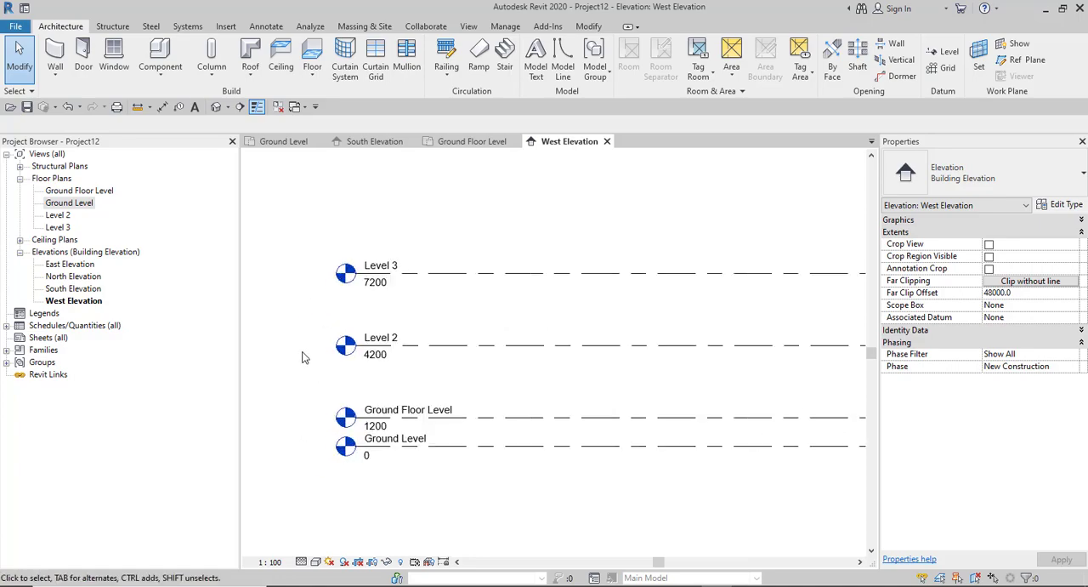
click(383, 344)
click(380, 334)
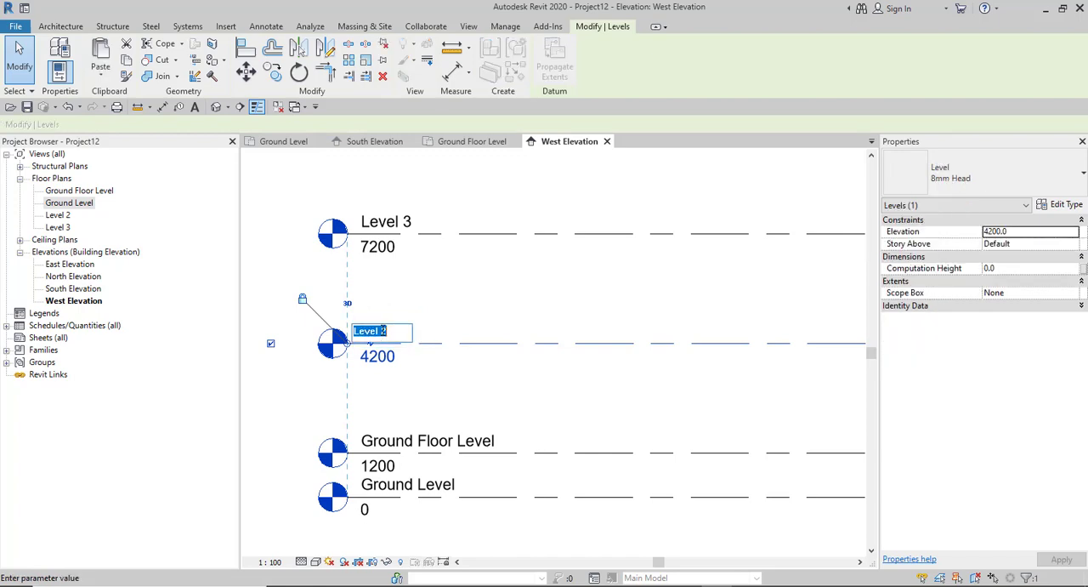
text(F)
text(irst)
text( Floor Leve)
text(l)
key(Return)
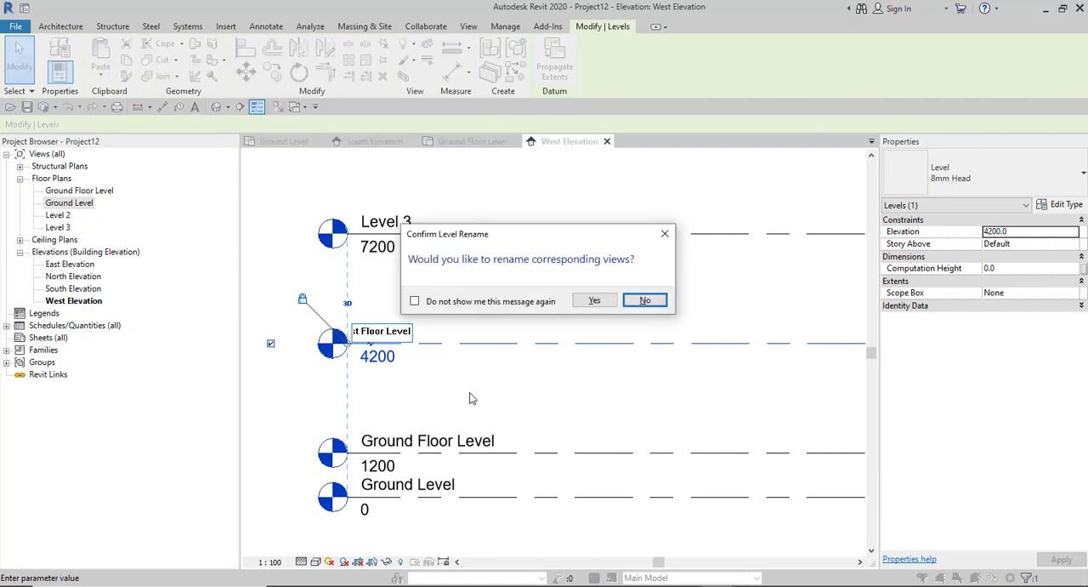
click(595, 301)
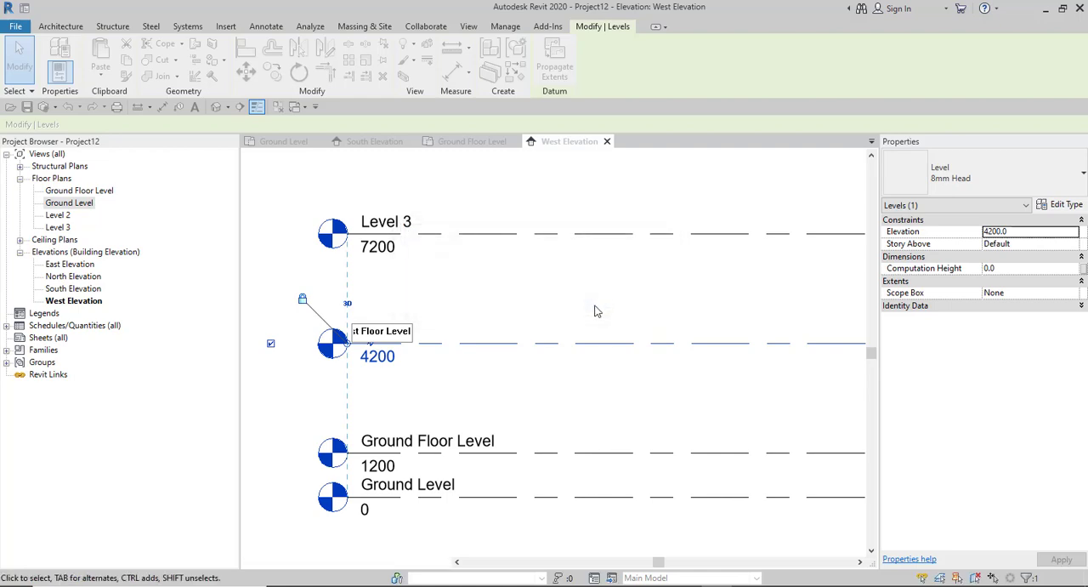
- Rename Level 3 as Roof Terrace Level and rename its corresponding views too
click(392, 221)
click(391, 222)
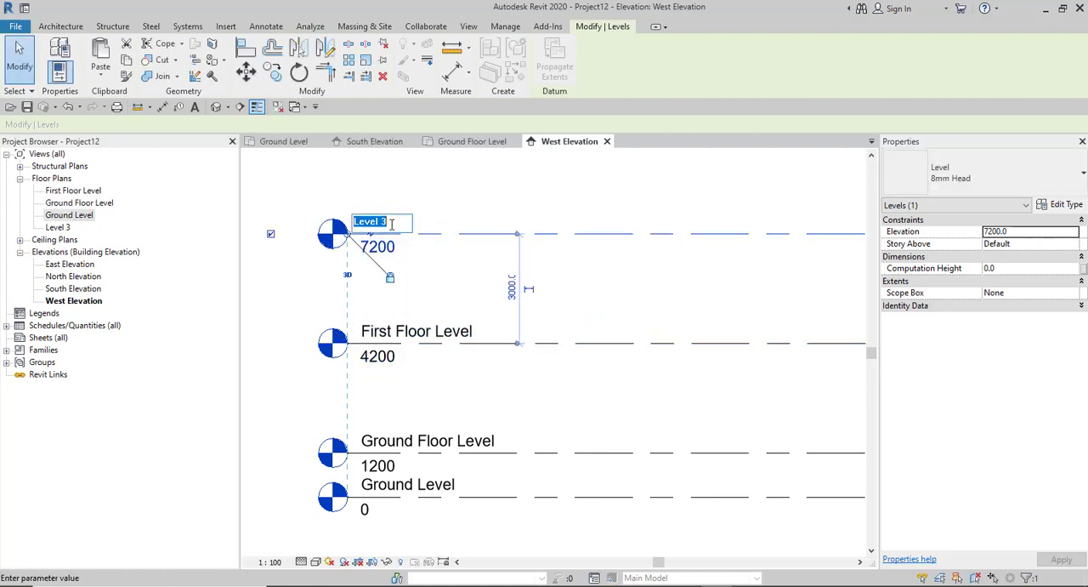
text(R)
text(oof Terrace)
text( T)
key(BackSpace)
text(Level)
key(Return)
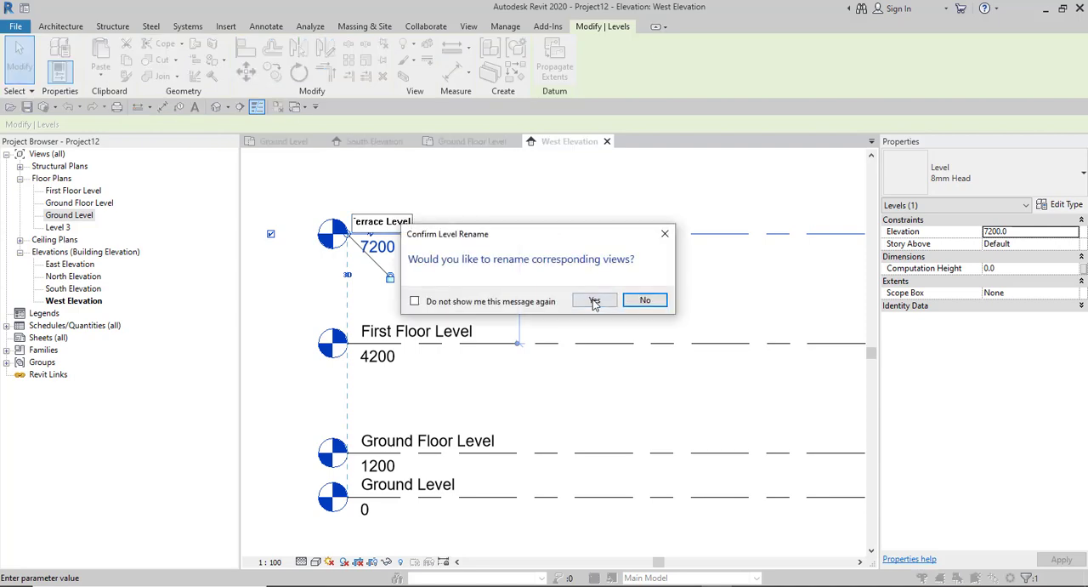
click(594, 301)
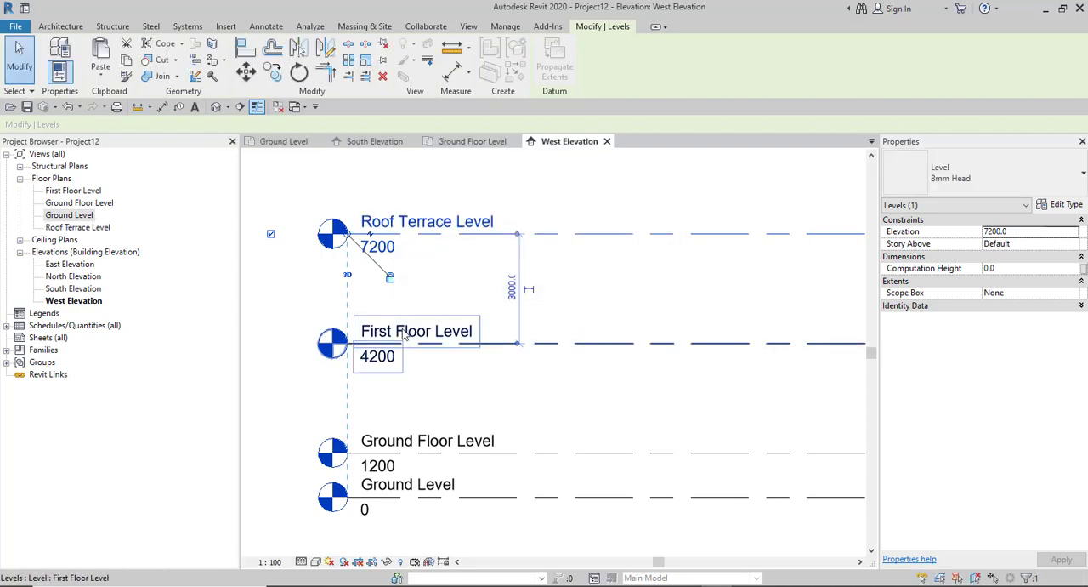
- Clear the level selection, examine the rendered image of the building, and return to Revit's West Elevation
scroll(404, 335, down, 3)
click(331, 323)
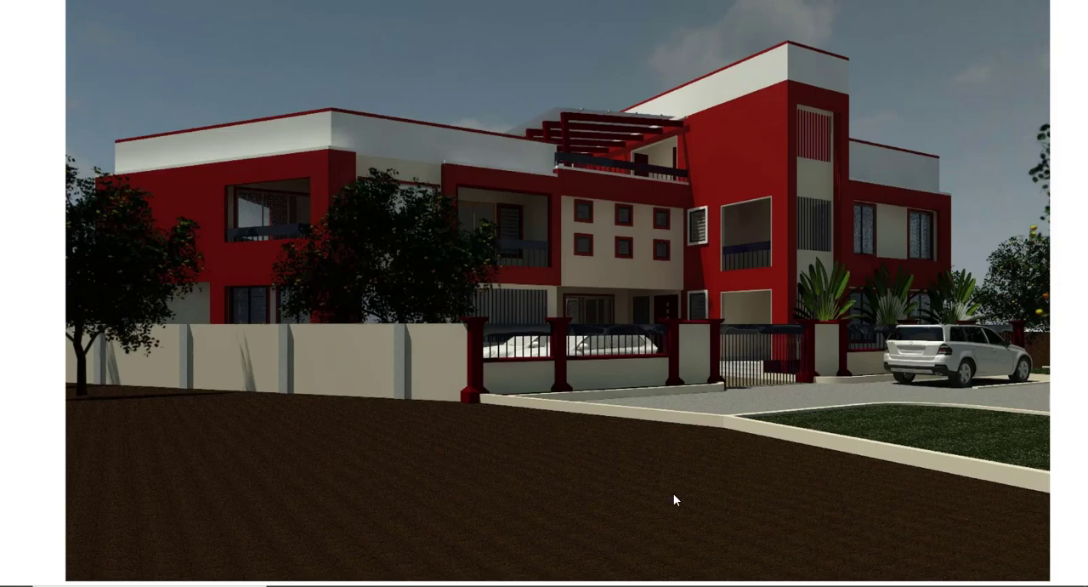
click(719, 585)
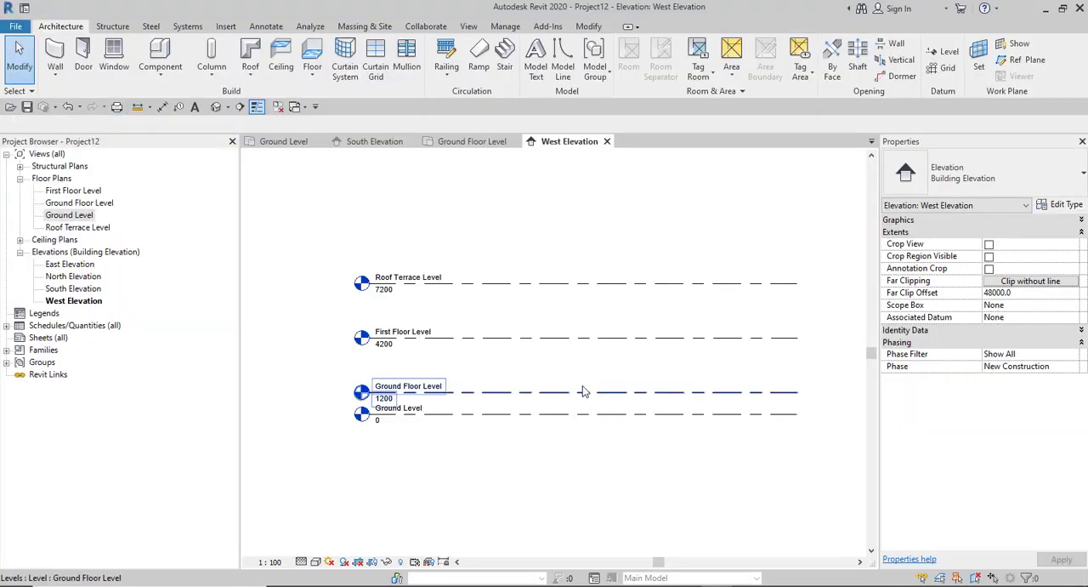
- Create a level 3000 above Roof Terrace Level by picking its line with an offset, making its plan views
scroll(541, 354, up, 1)
scroll(435, 278, up, 2)
scroll(439, 353, down, 4)
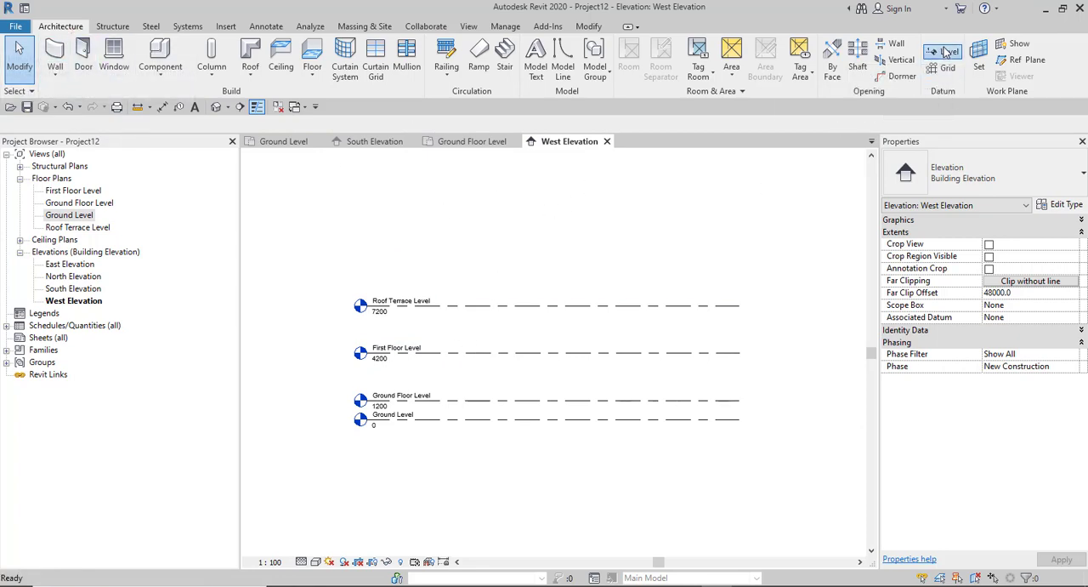
key(l)
key(l)
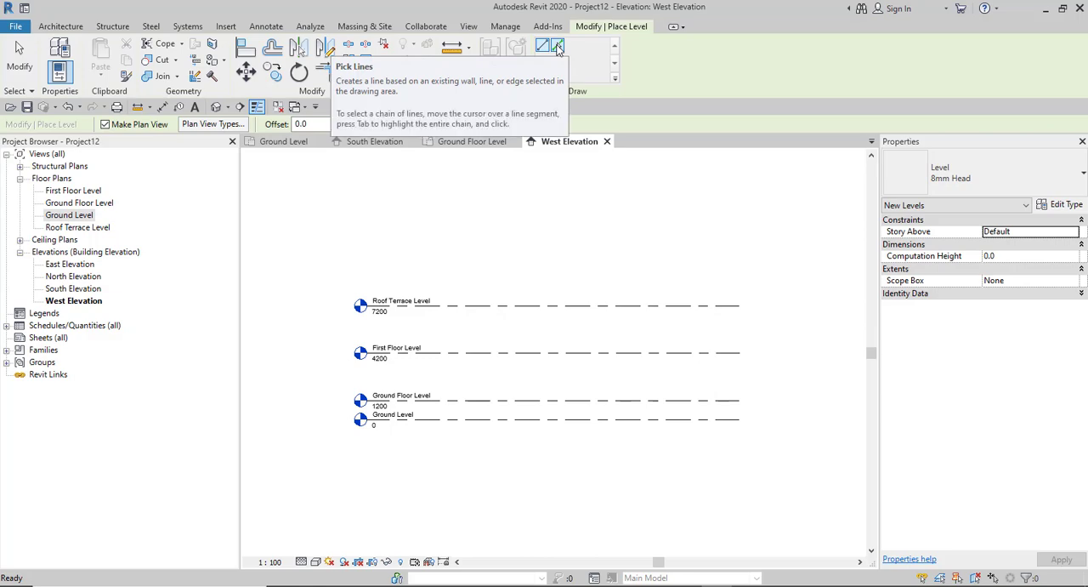
click(558, 48)
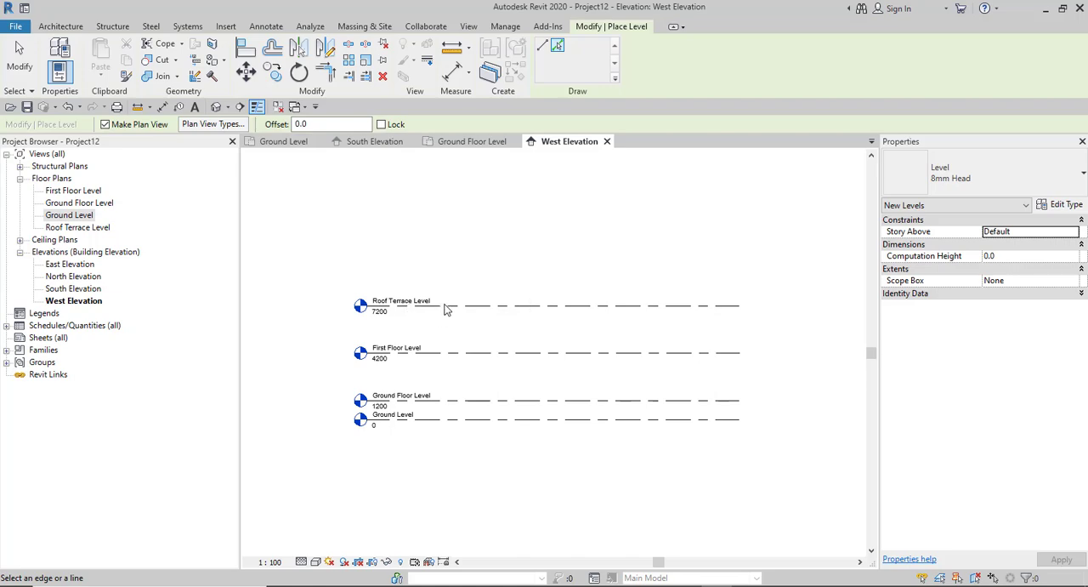
click(319, 123)
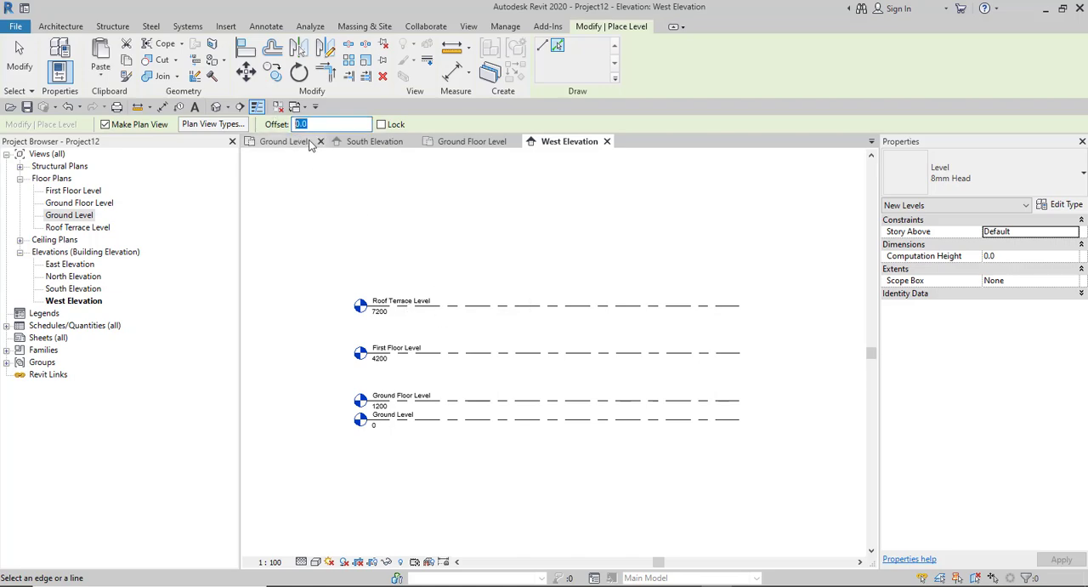
text(300)
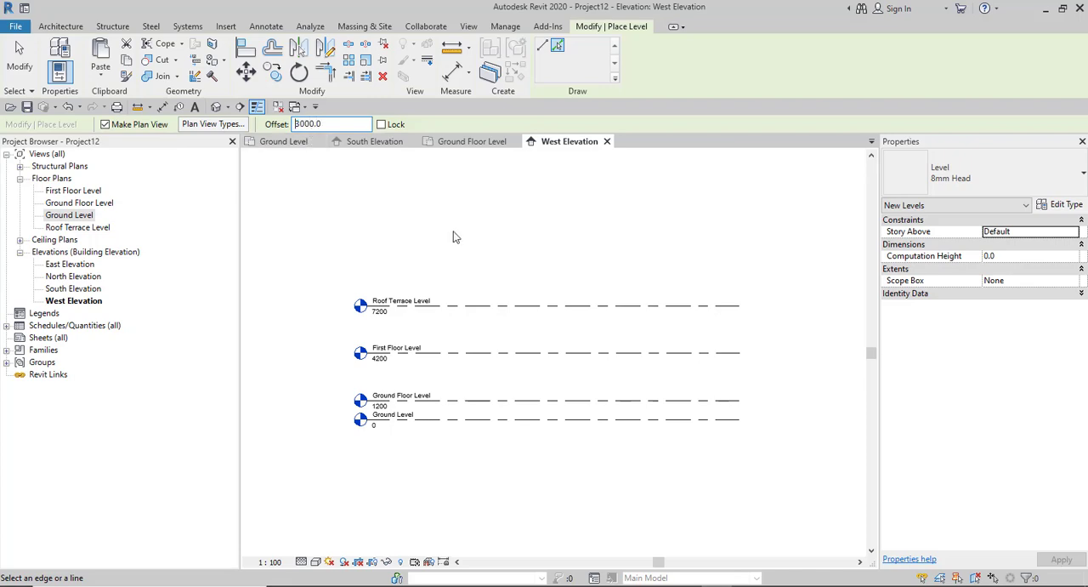
click(525, 305)
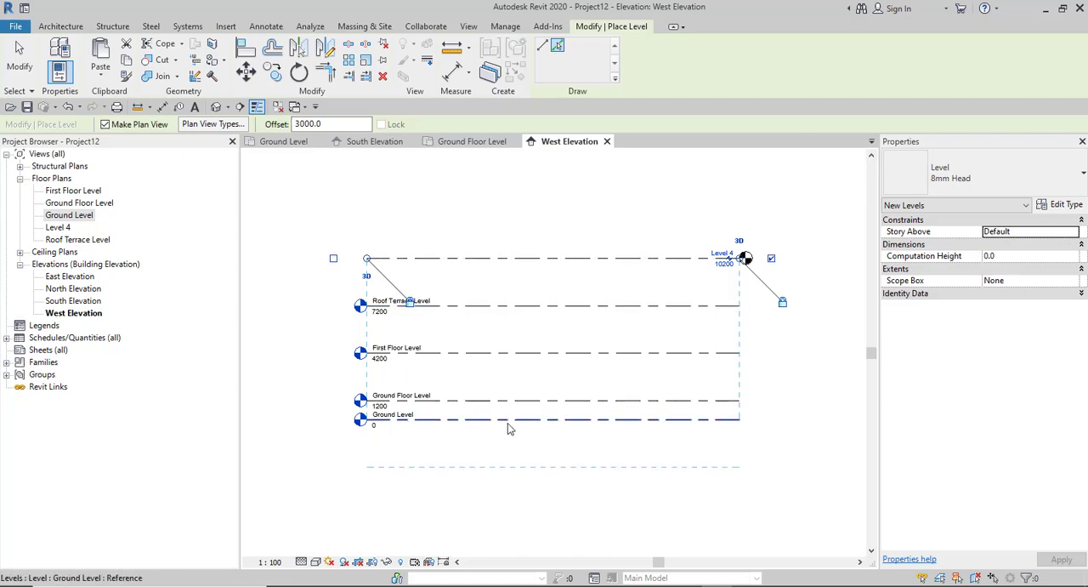
- Create a level 1200 below Ground Level by picking its line with an offset, and finish placing levels
scroll(446, 441, up, 3)
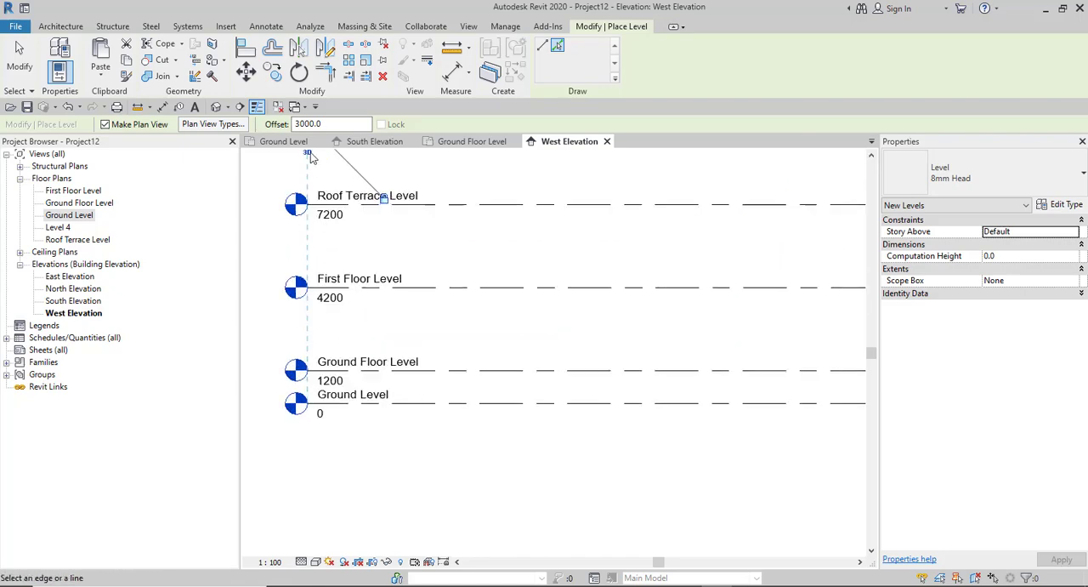
double_click(308, 124)
text(12)
click(464, 412)
right_click(483, 332)
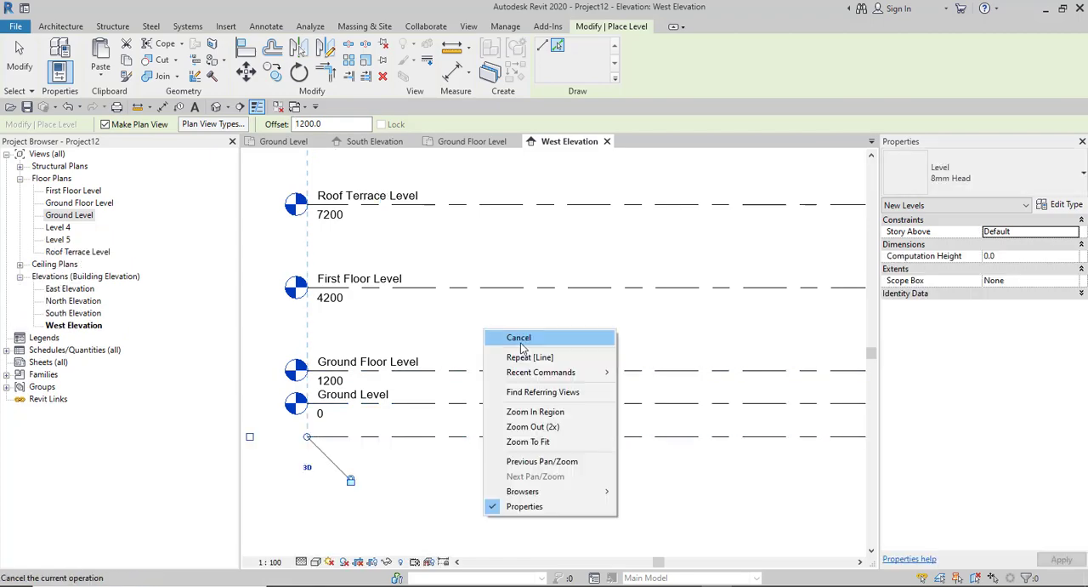
click(521, 340)
right_click(491, 327)
click(526, 333)
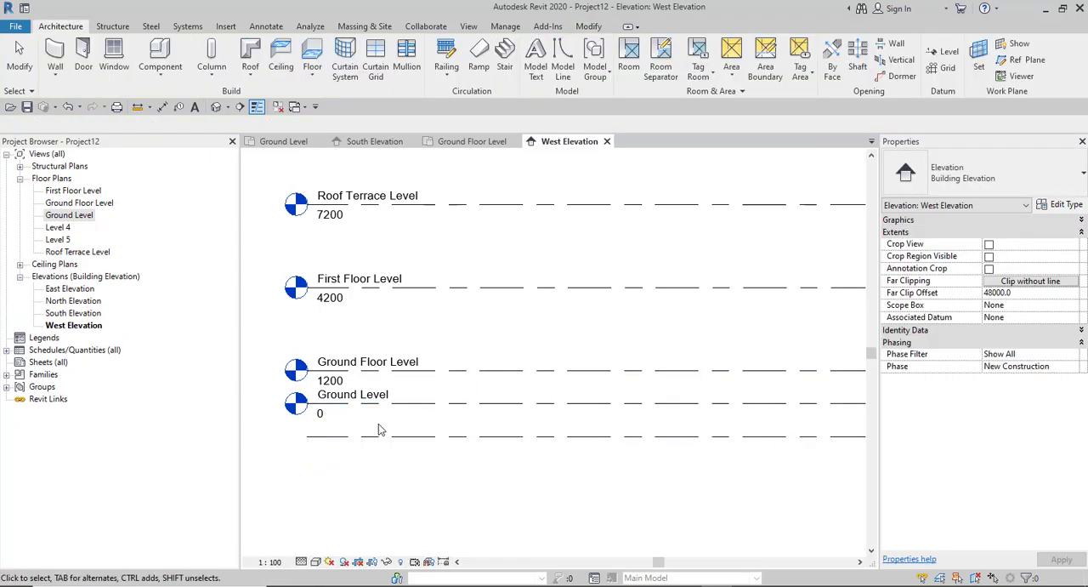
- Show the level heads of Level 4 and Level 5 only at their left ends, matching the other levels
scroll(378, 421, down, 3)
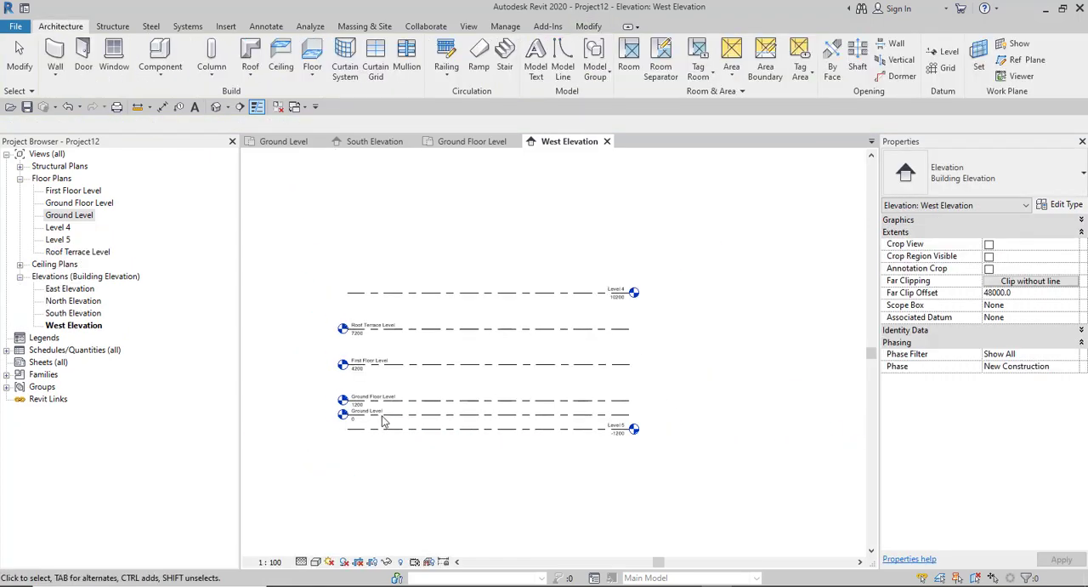
click(546, 295)
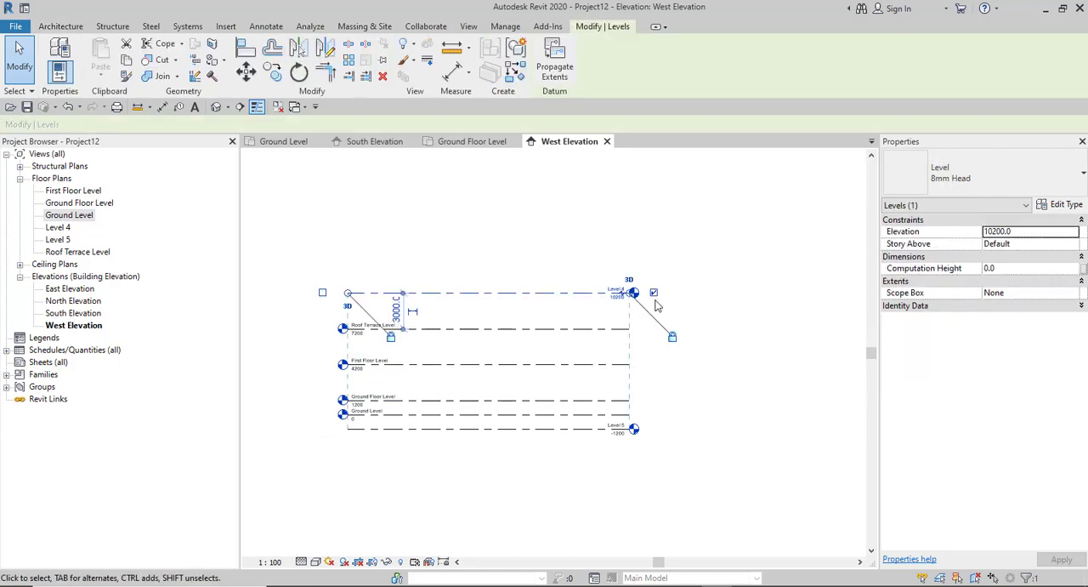
click(323, 292)
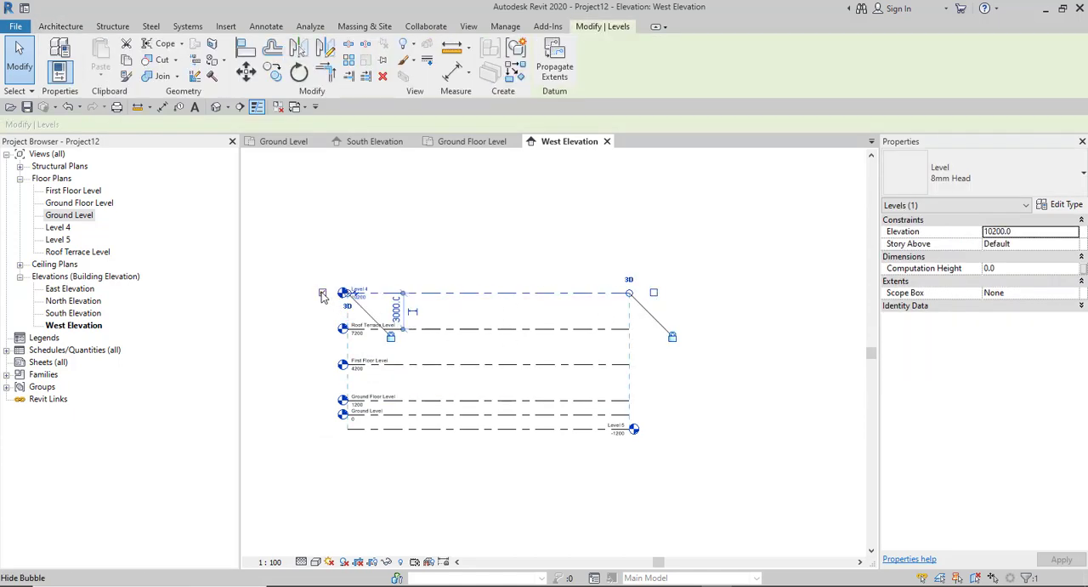
click(544, 428)
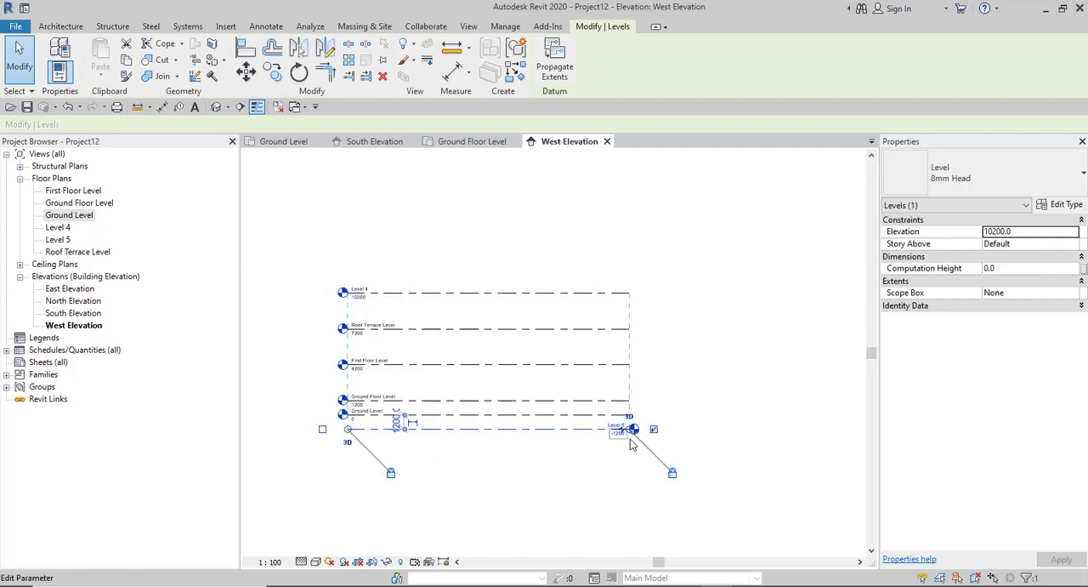
click(322, 429)
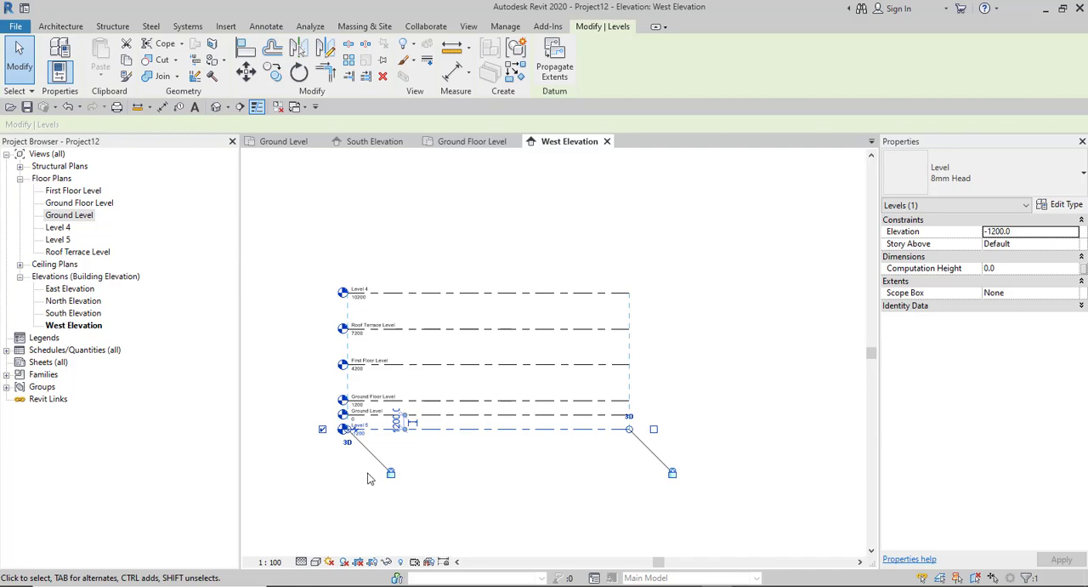
click(340, 459)
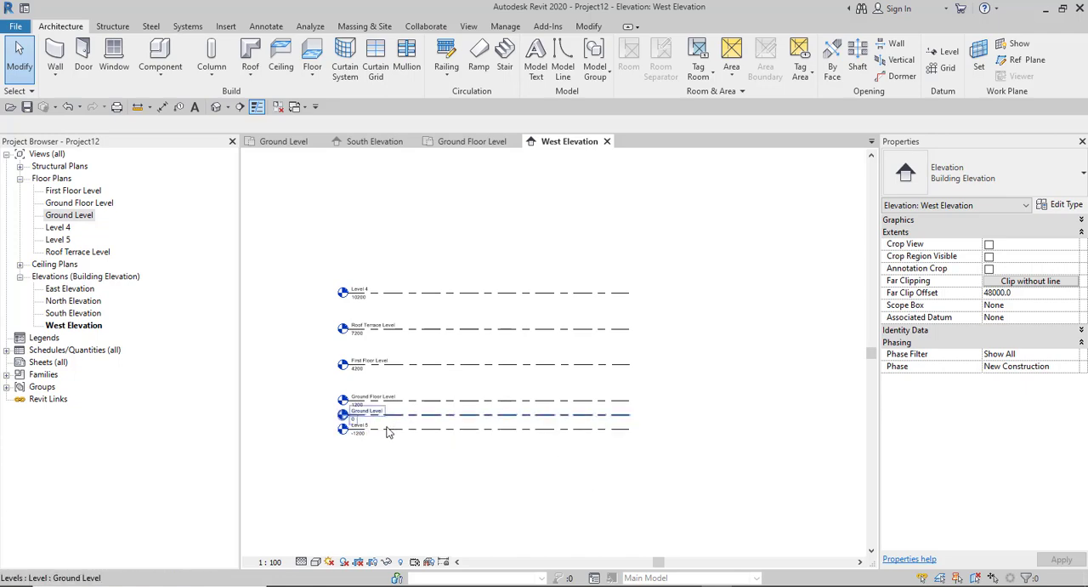
- Rename Level 4 as Roof Level and rename its corresponding views too
scroll(387, 432, up, 1)
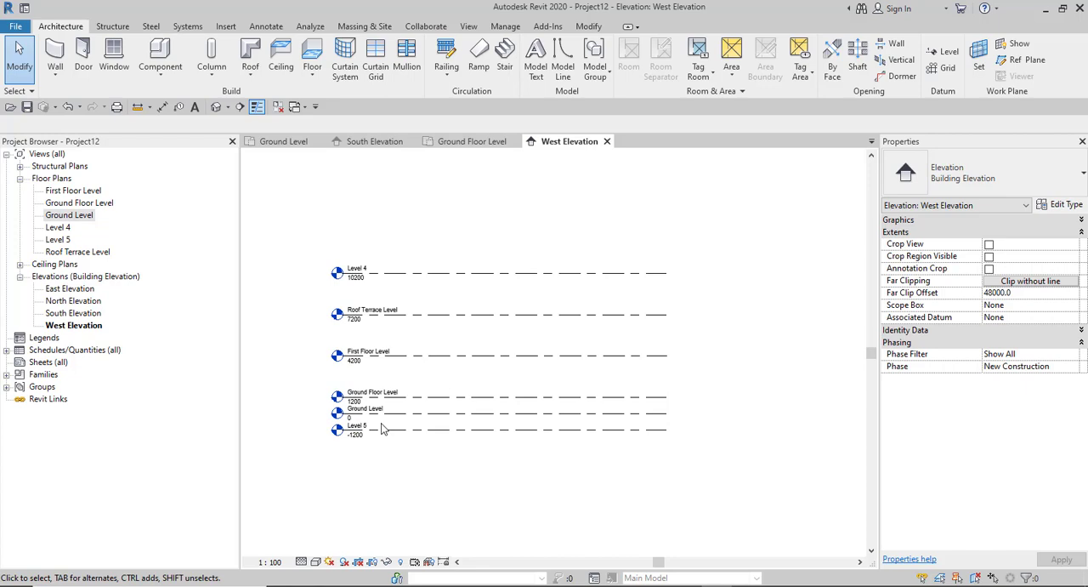
scroll(381, 428, up, 1)
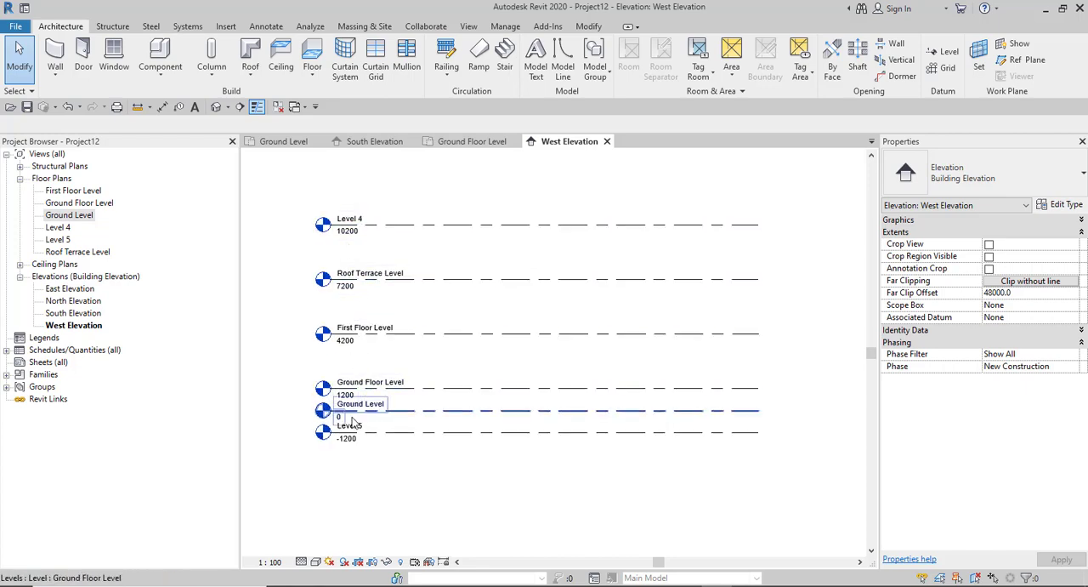
scroll(332, 153, up, 2)
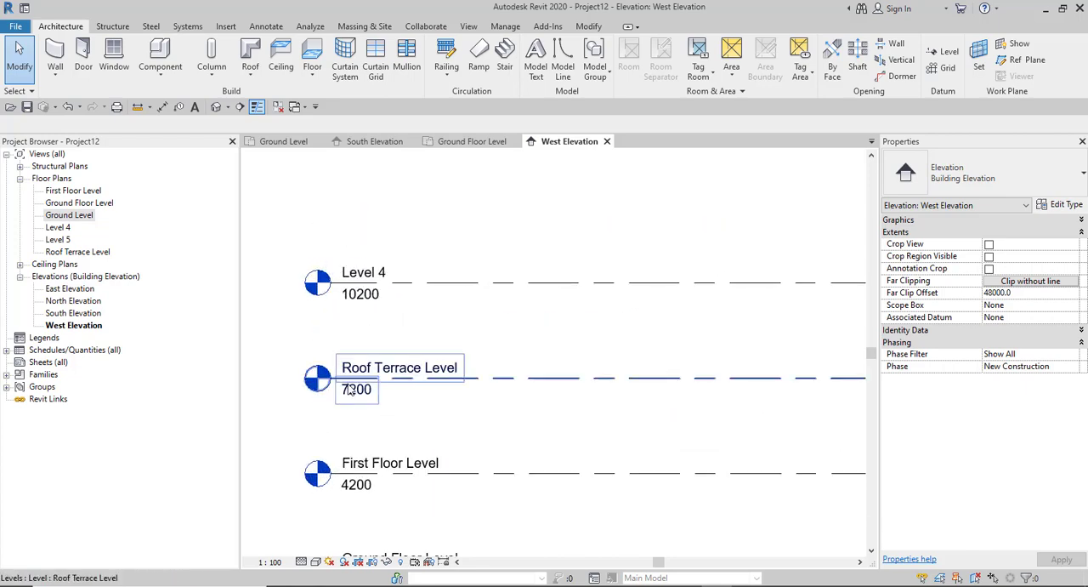
scroll(344, 450, down, 4)
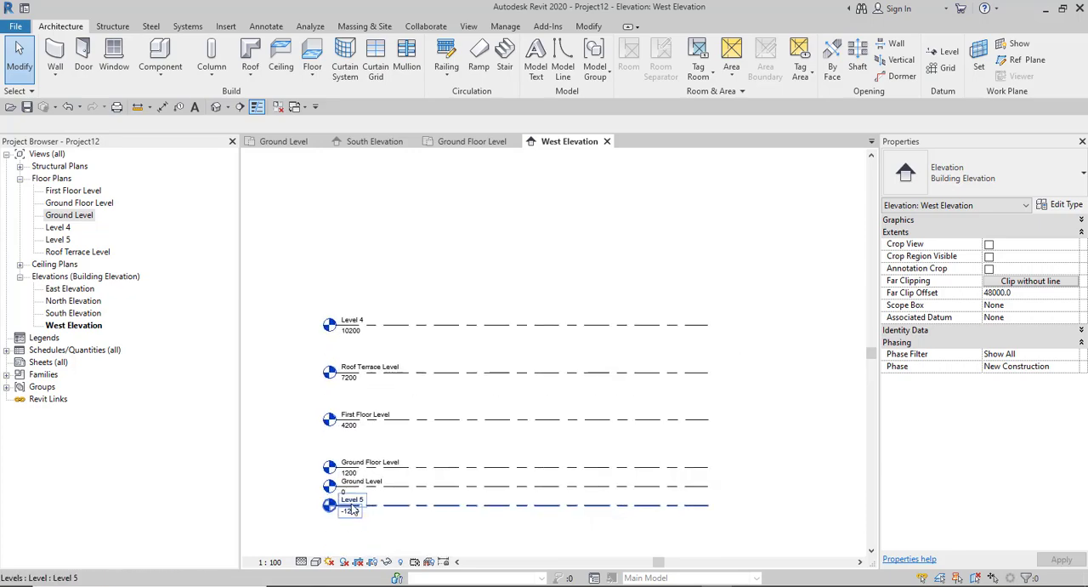
scroll(352, 509, up, 3)
scroll(356, 493, down, 4)
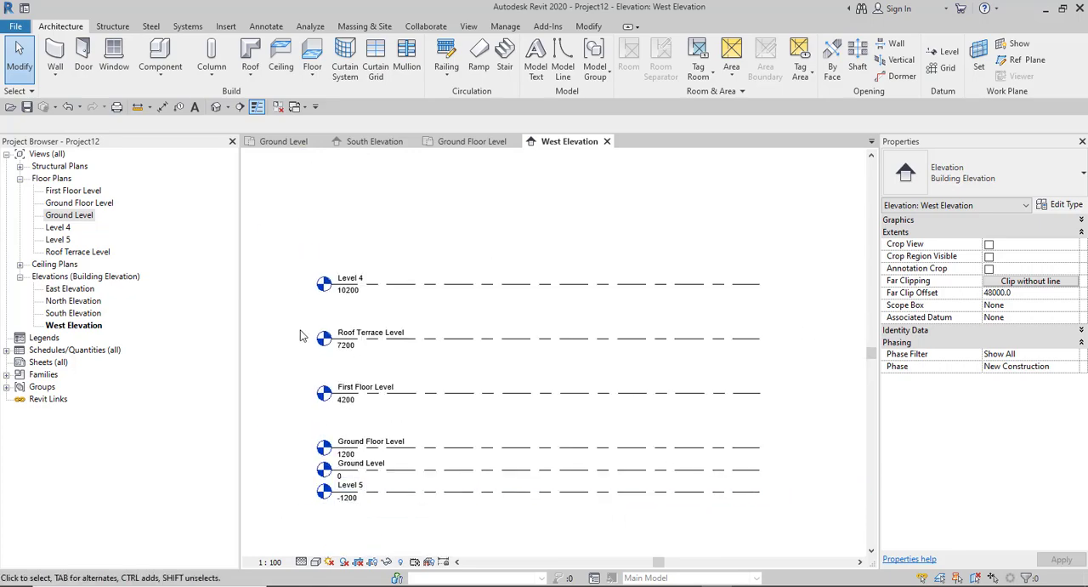
scroll(364, 279, up, 5)
click(366, 281)
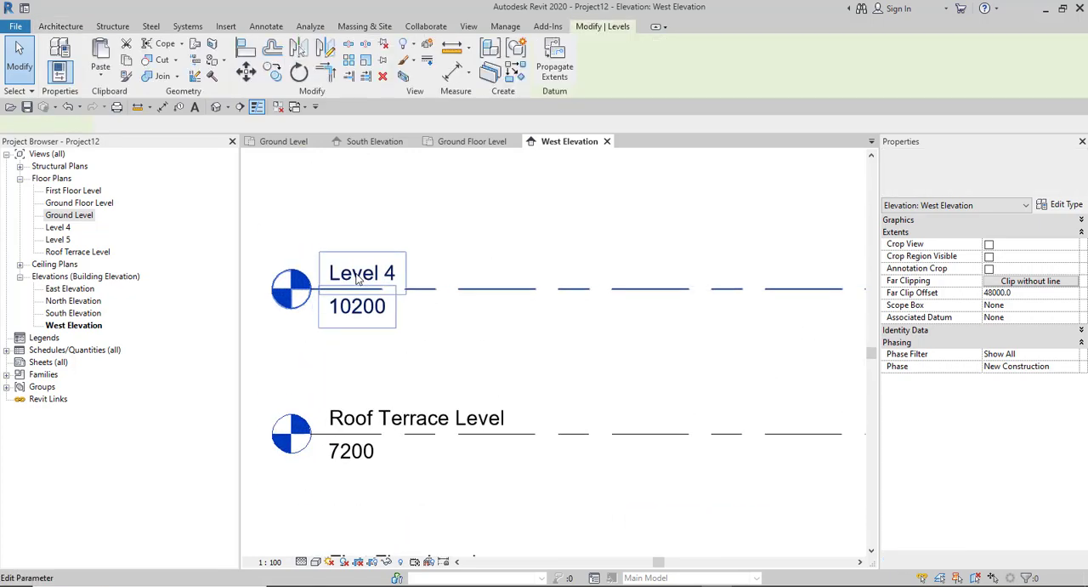
click(366, 276)
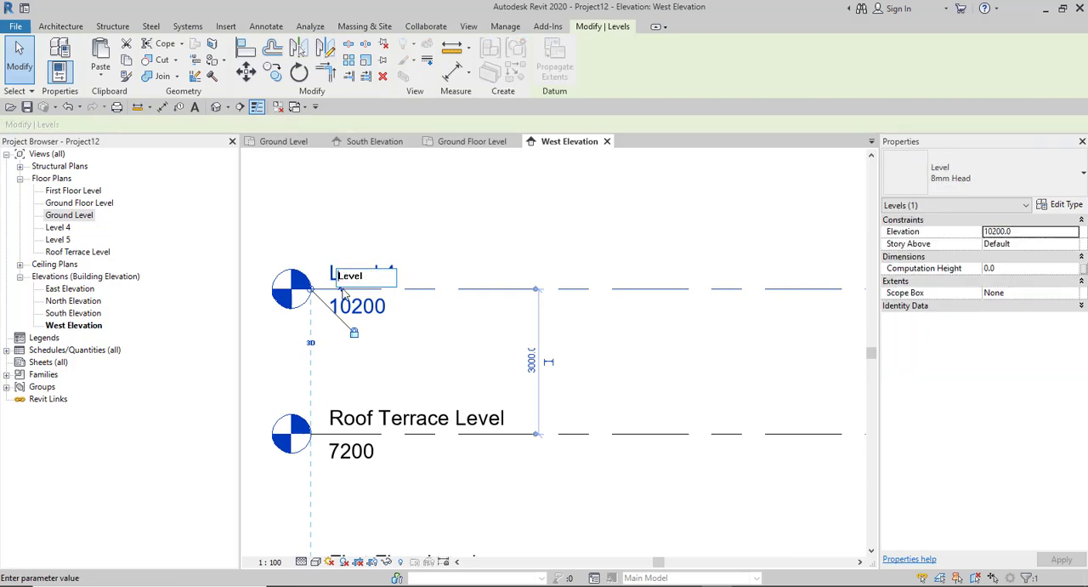
text(Roof)
click(455, 242)
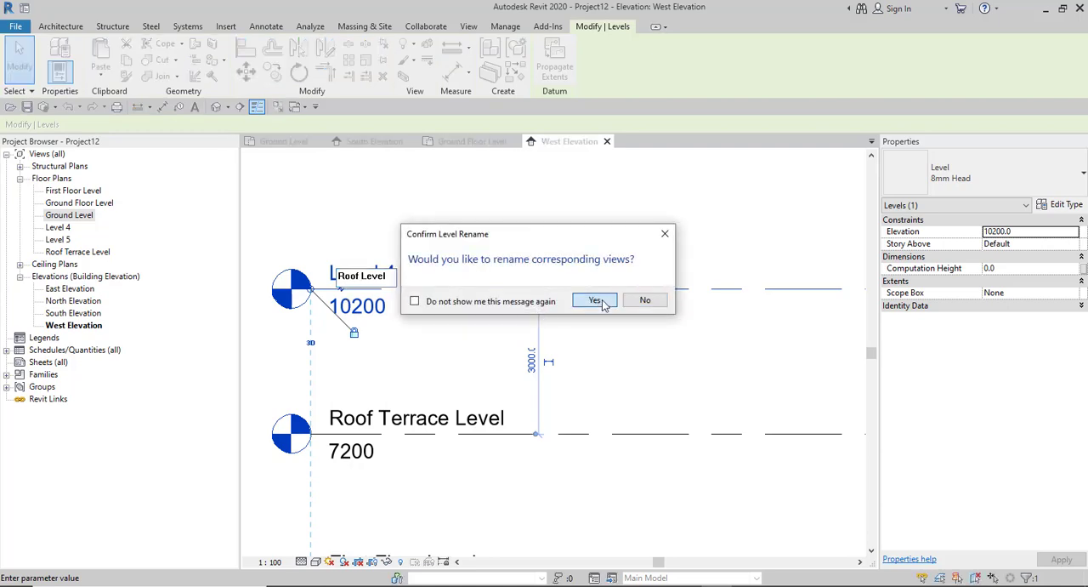
click(595, 301)
- Rename Level 5 as Foundation Level together with its corresponding views, and clear the level selection
scroll(478, 272, down, 1)
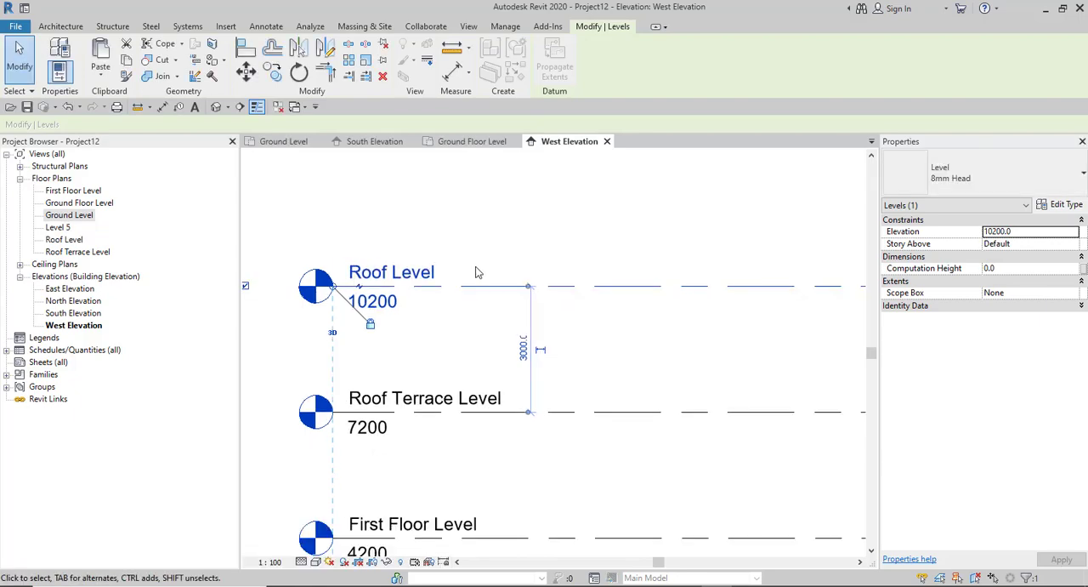
scroll(477, 272, down, 3)
scroll(456, 345, up, 4)
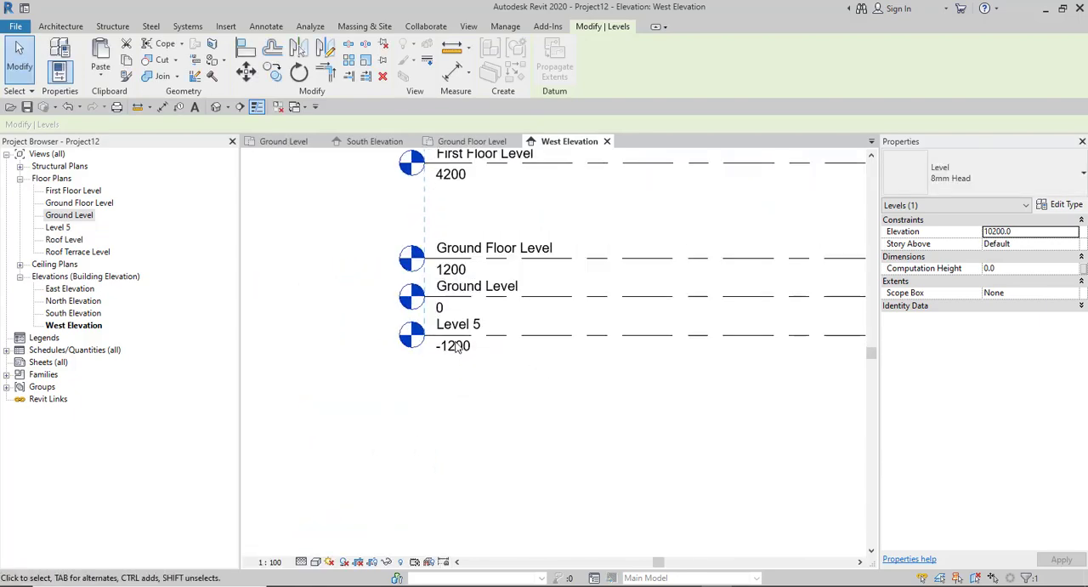
click(456, 344)
scroll(456, 344, up, 3)
click(462, 306)
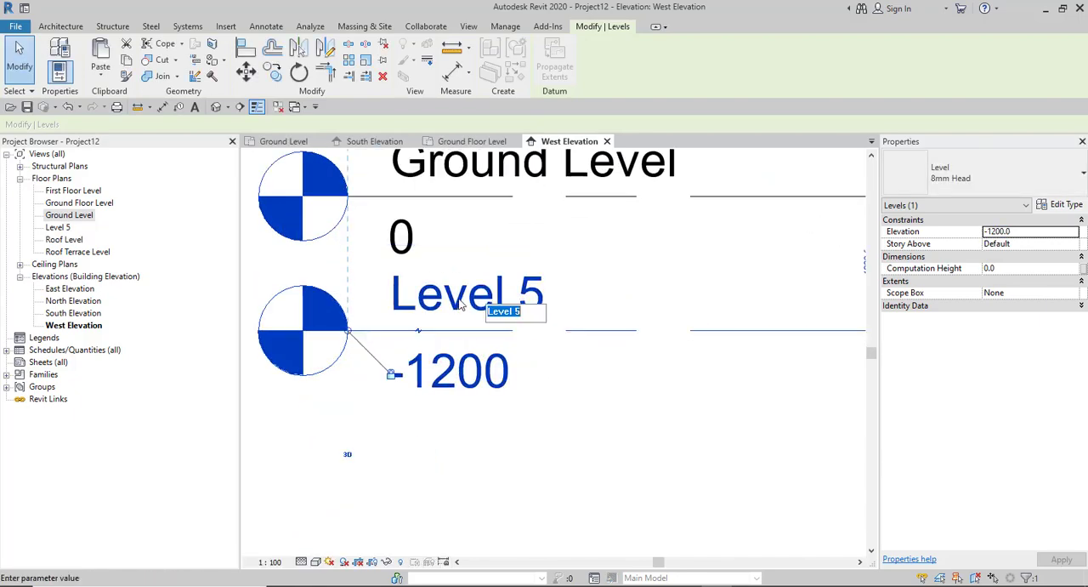
click(533, 312)
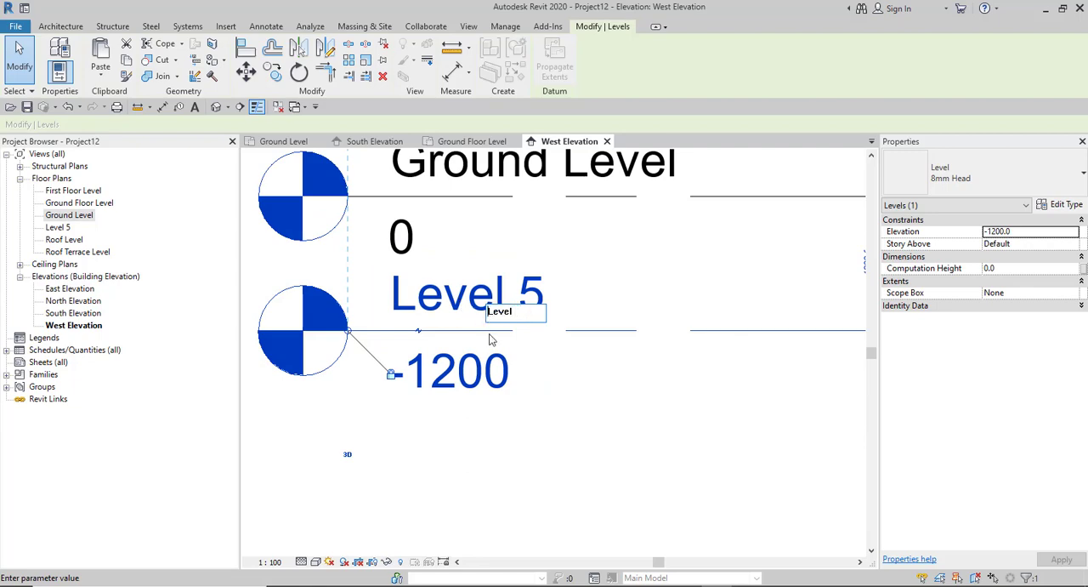
text(Foundation L)
click(588, 444)
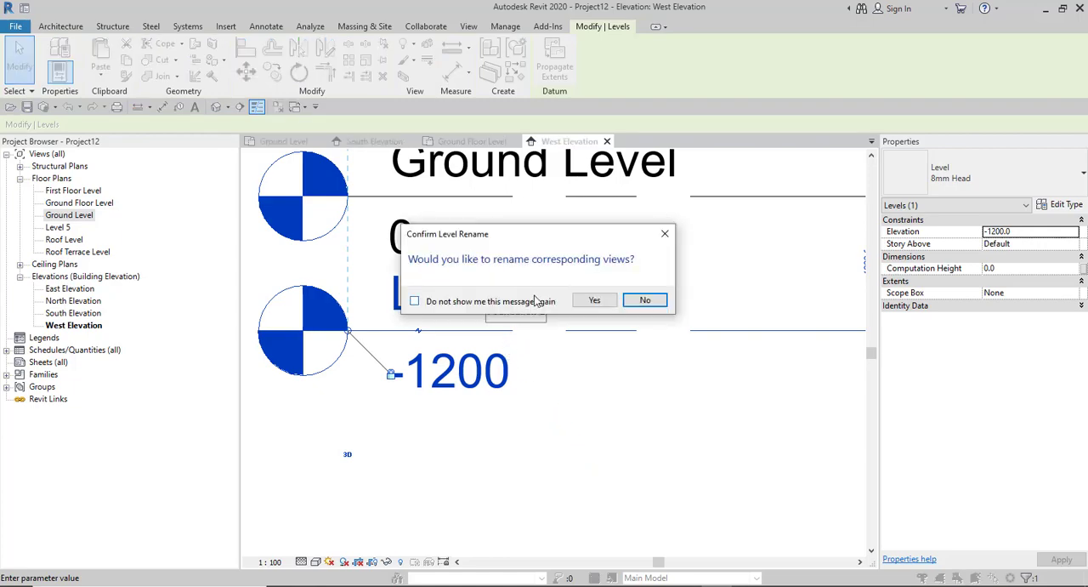
click(595, 299)
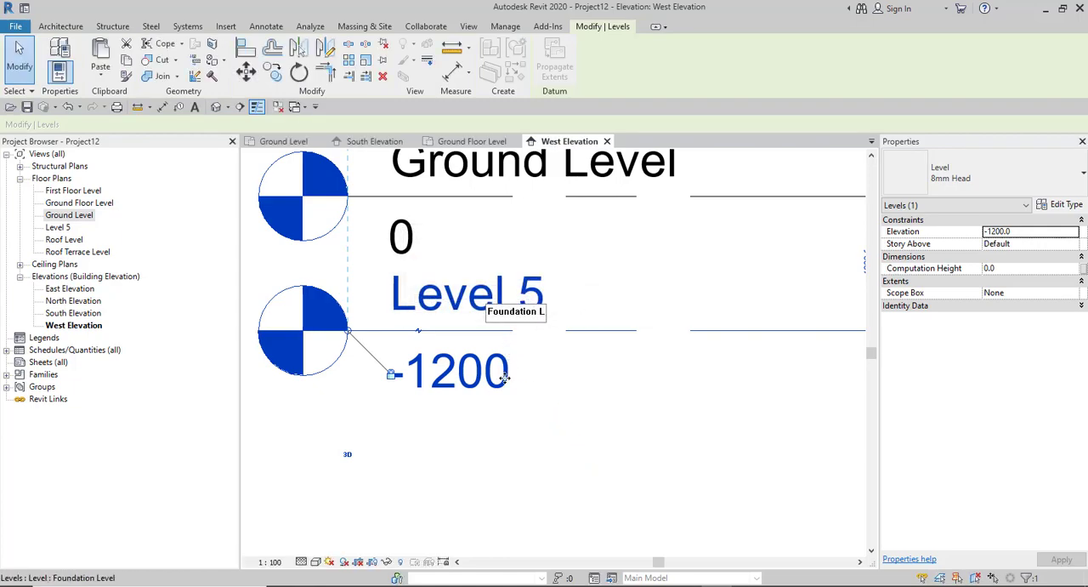
scroll(379, 397, down, 5)
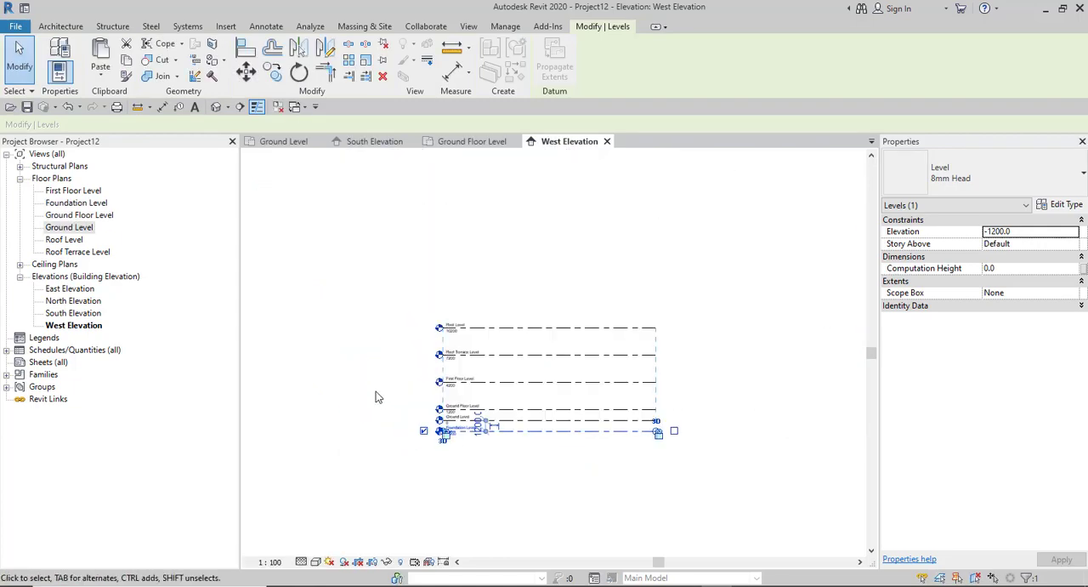
click(377, 396)
scroll(366, 396, up, 2)
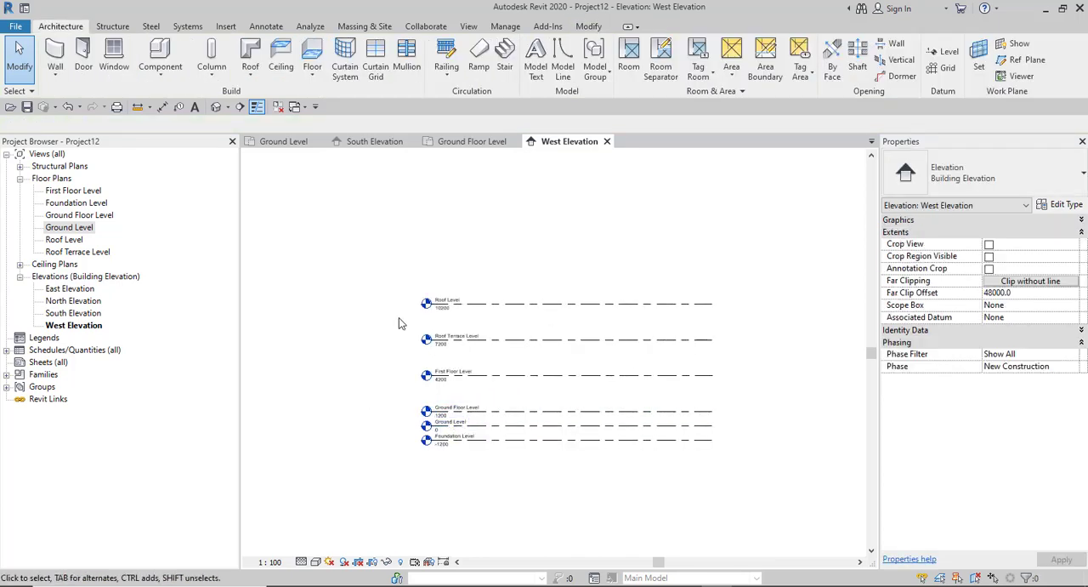
- Expand the Structural Plans and Ceiling Plans to check their views against the named levels
click(19, 166)
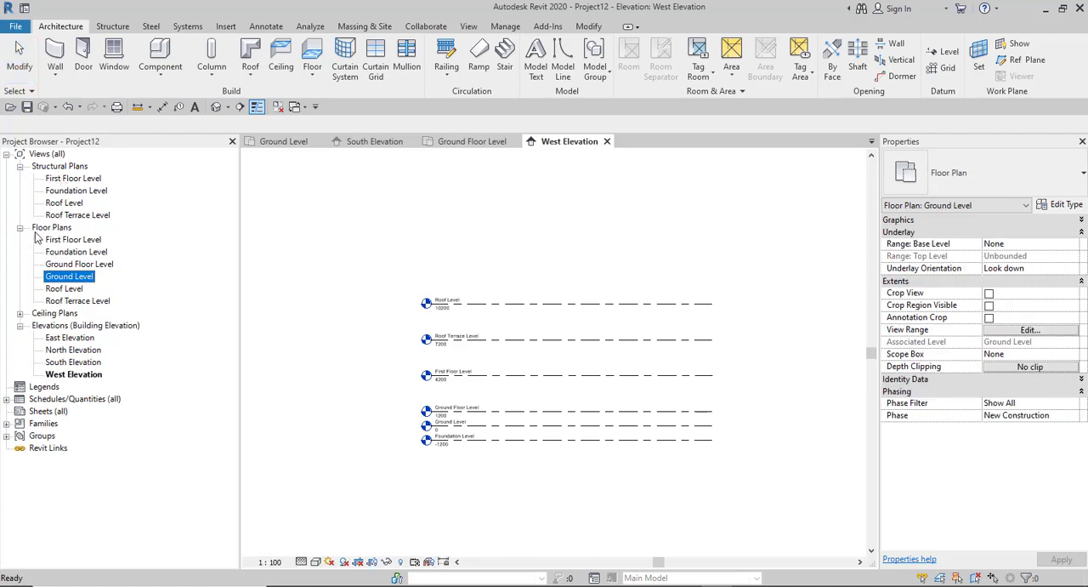
click(20, 313)
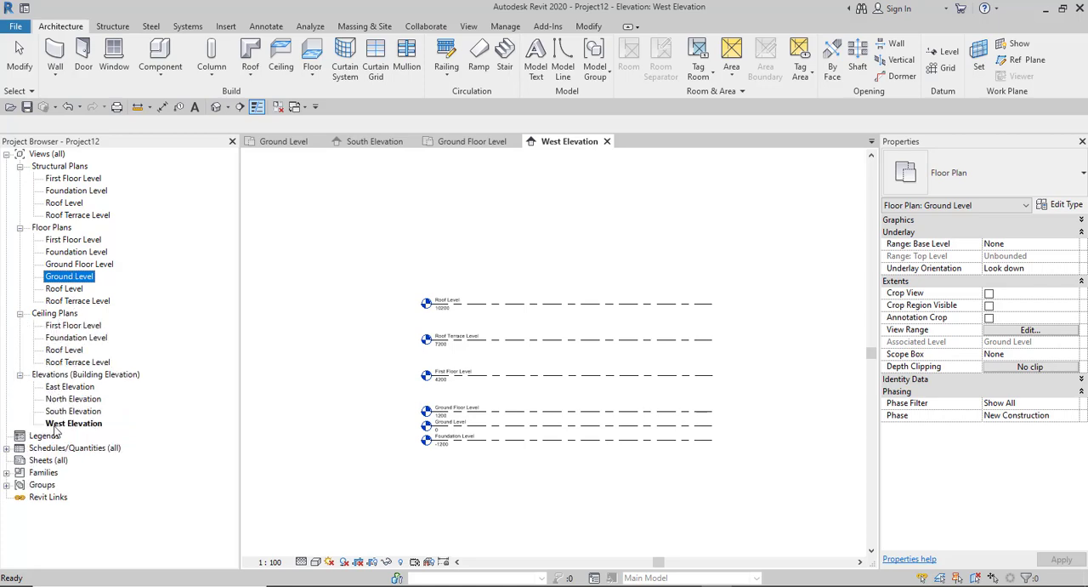
click(378, 393)
scroll(358, 399, up, 3)
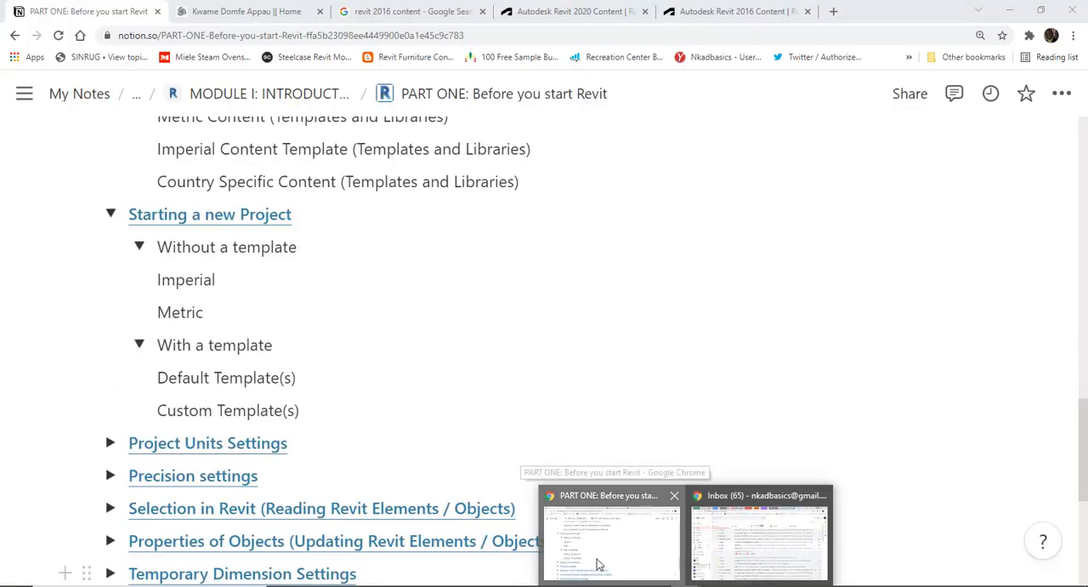
- Switch to the "PART ONE: Before you start Revit" notes in Chrome, review the remaining topics, and return to Revit
click(598, 564)
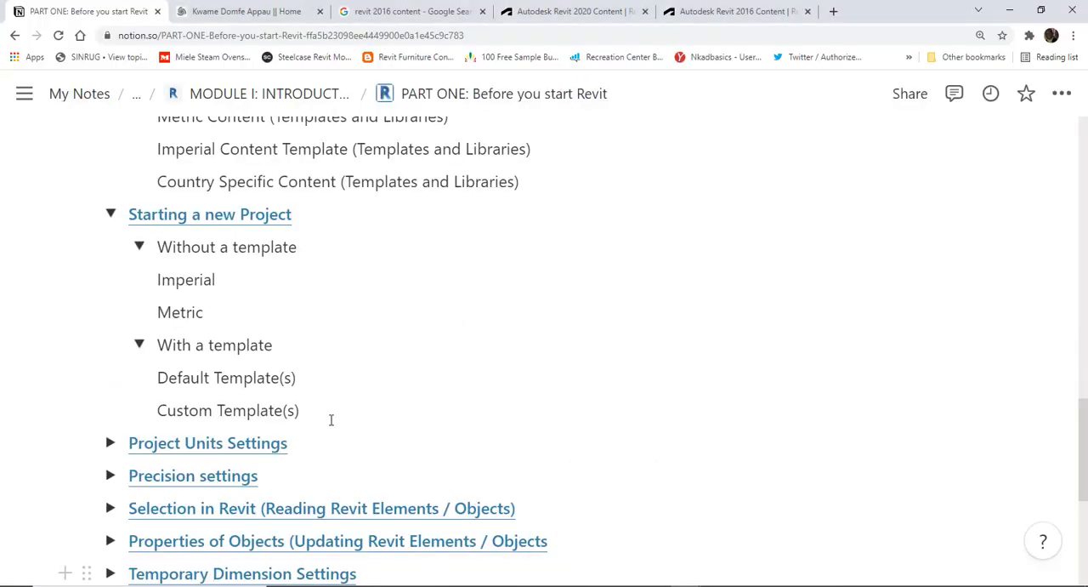
scroll(121, 363, down, 2)
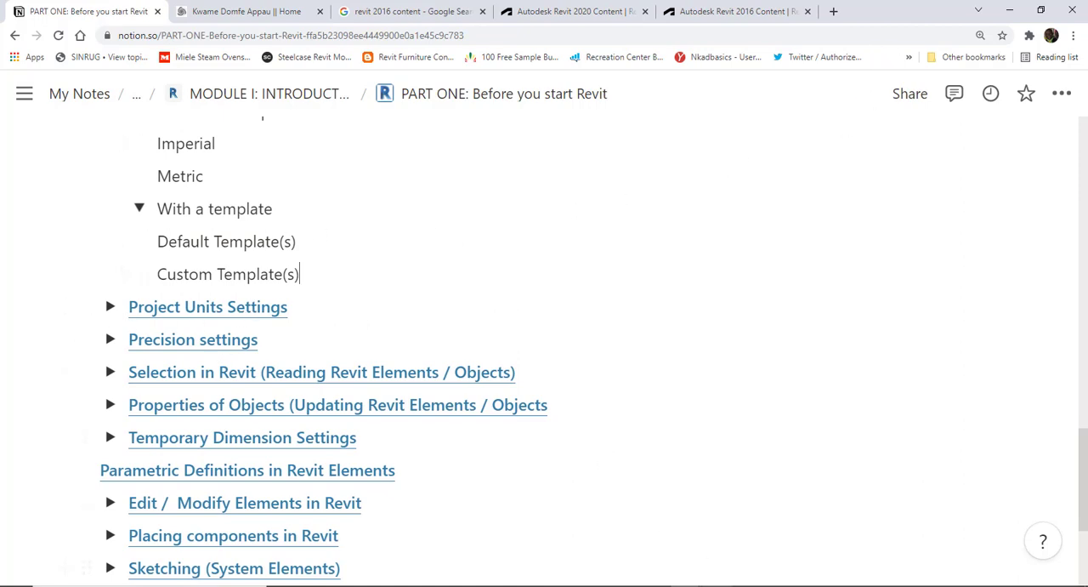
click(685, 585)
scroll(394, 381, down, 3)
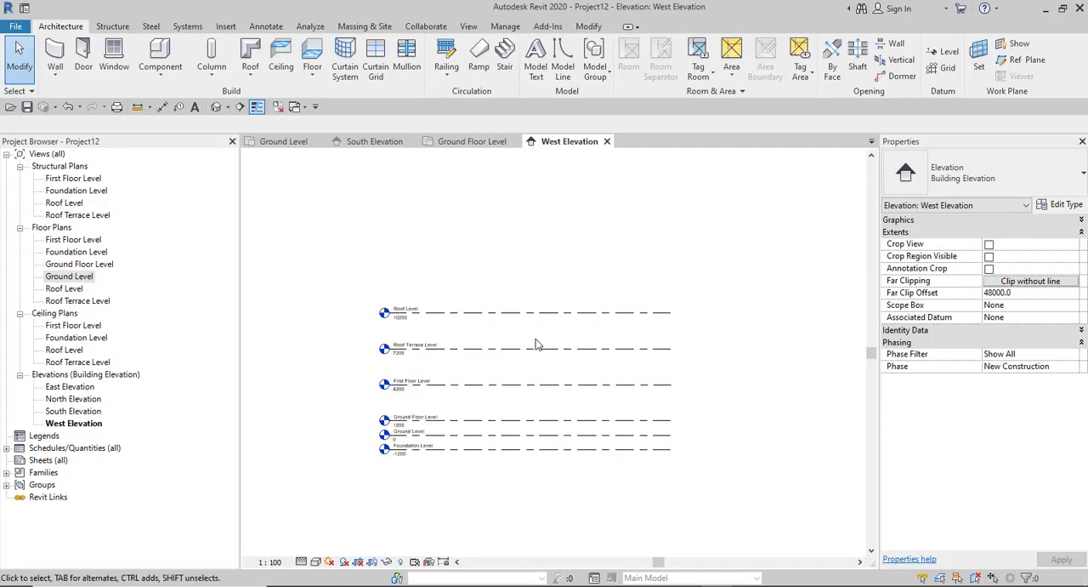
- Open the project's Snaps settings
scroll(532, 340, up, 1)
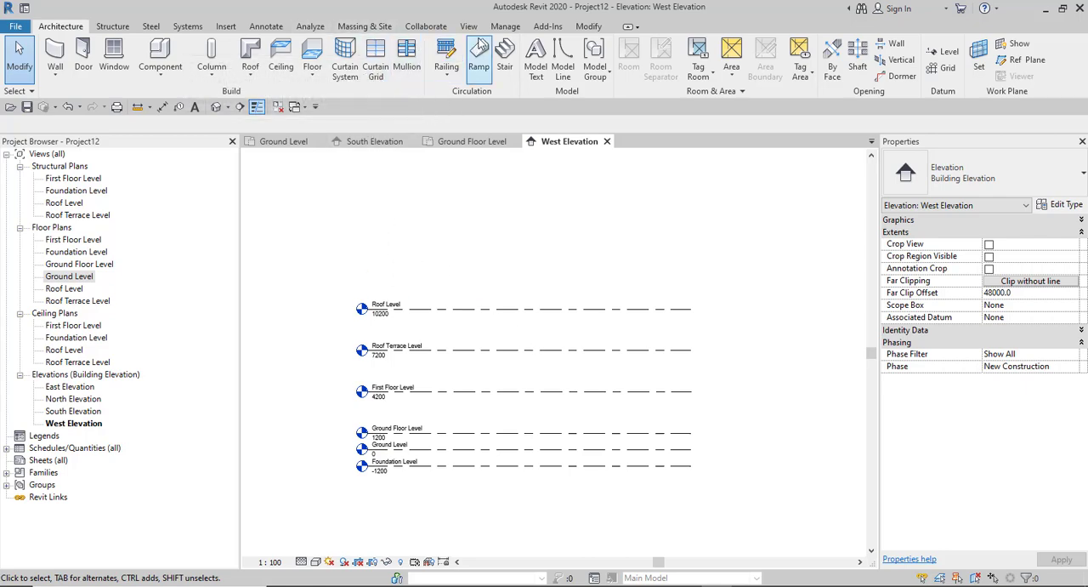
click(505, 27)
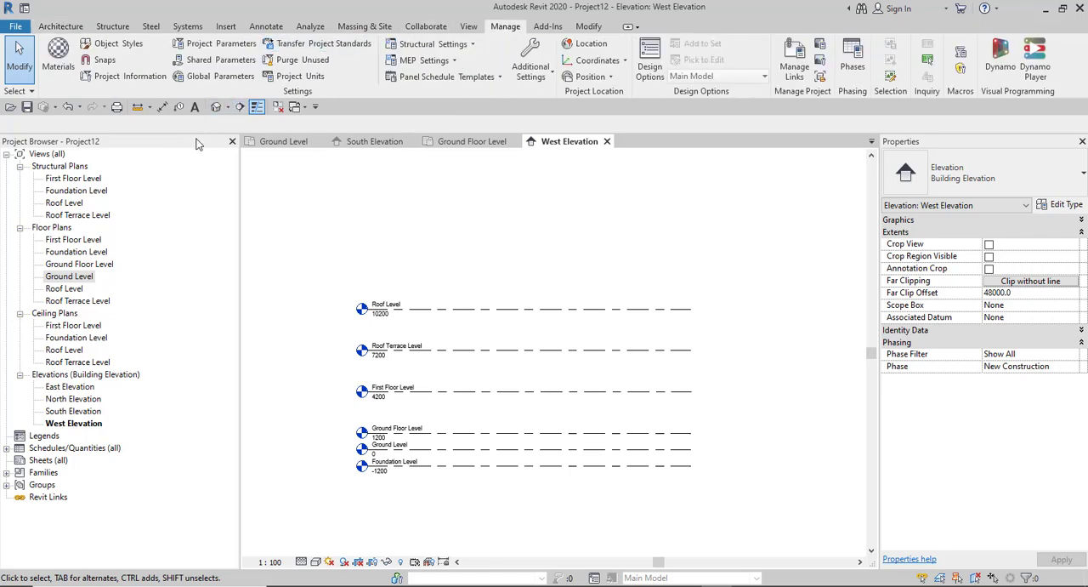
click(105, 60)
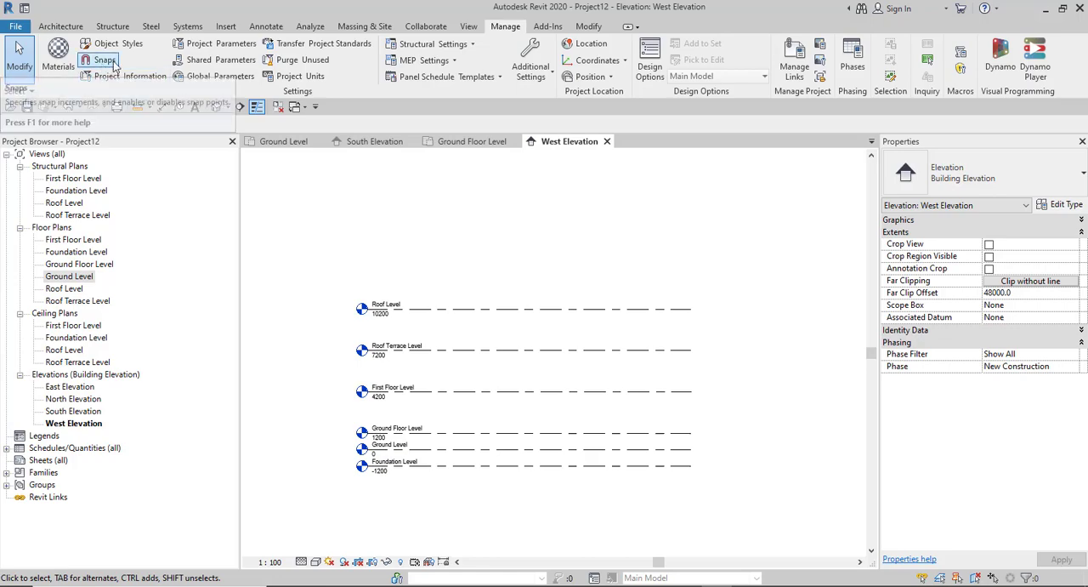
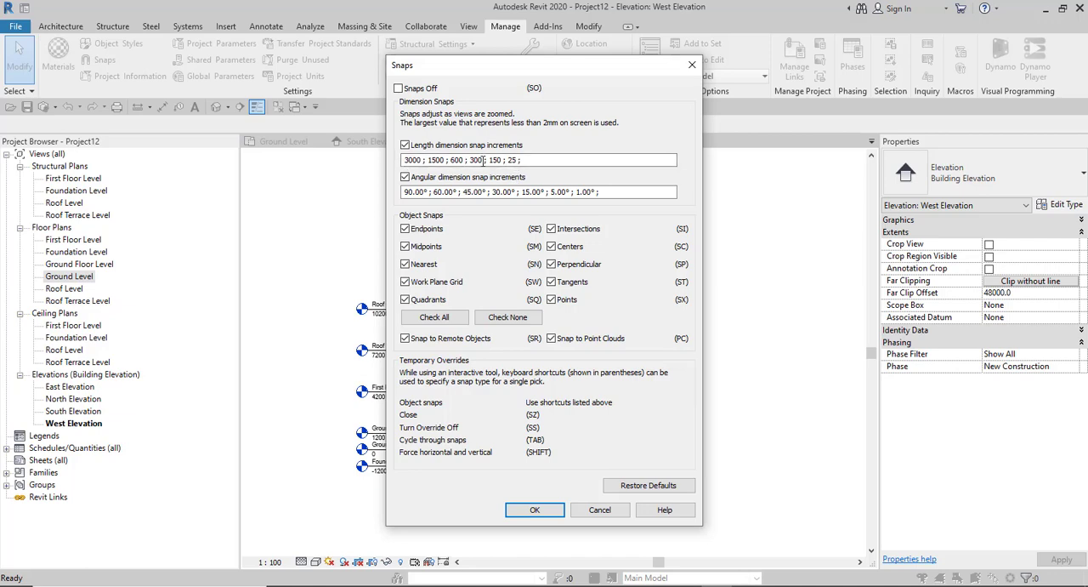
- Review the length dimension snap increments, accept the Snaps settings, and open the Project Units settings
click(423, 165)
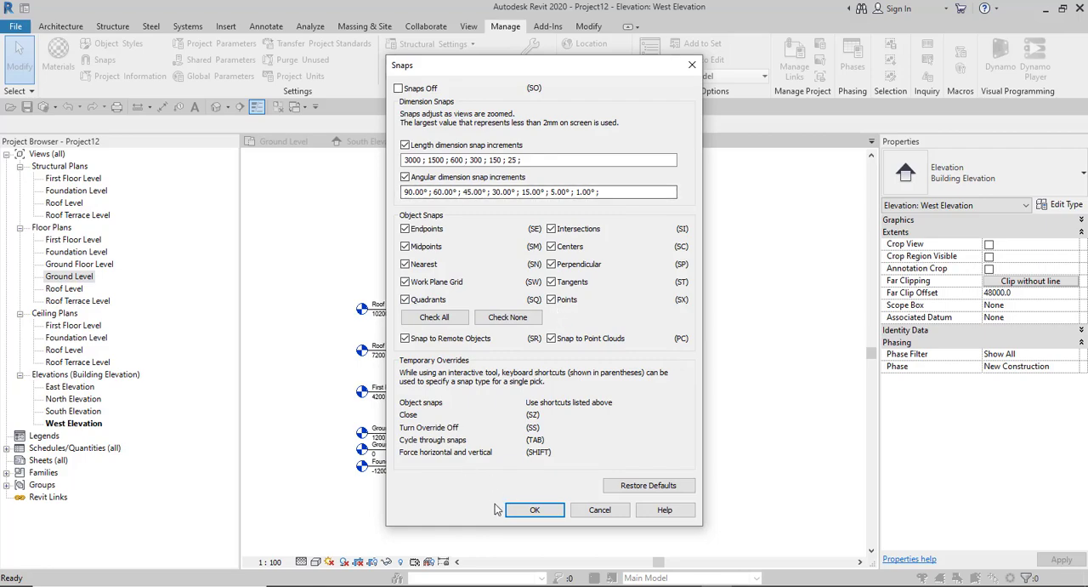
click(532, 511)
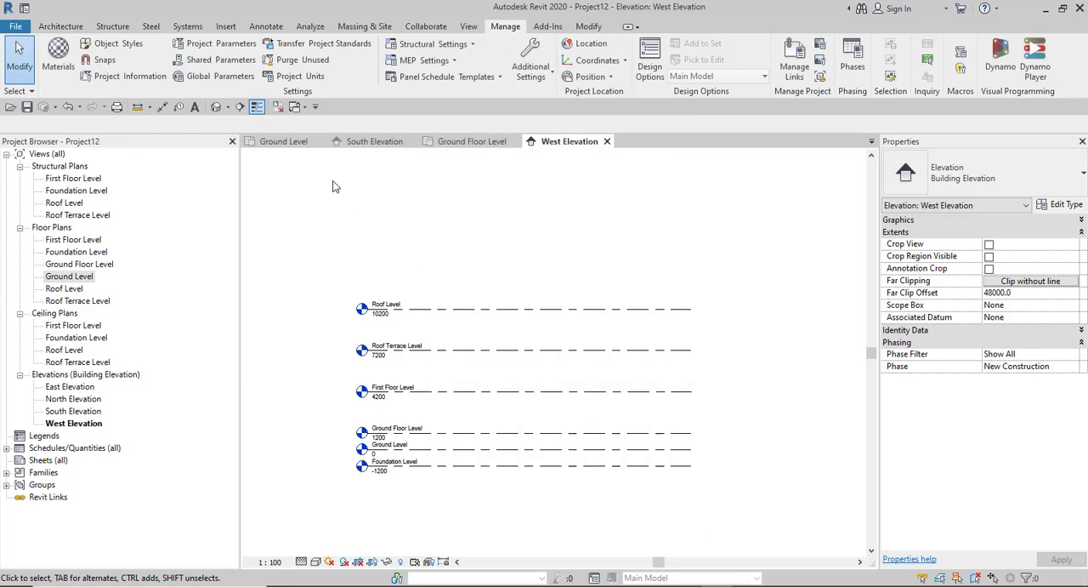
click(300, 77)
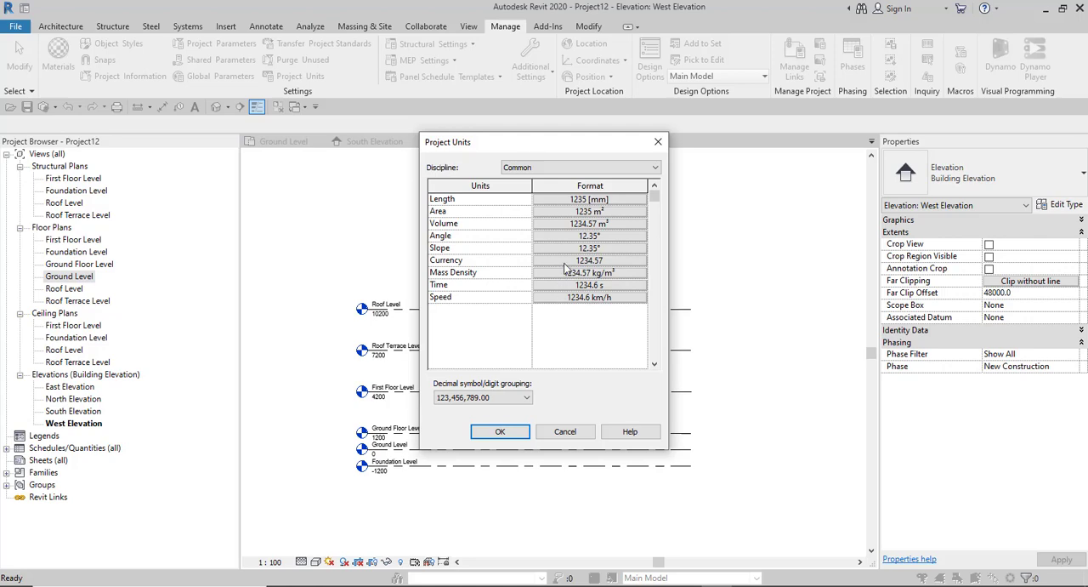
- Check the Length format in the project units and set the Area rounding to 2 decimal places
click(594, 200)
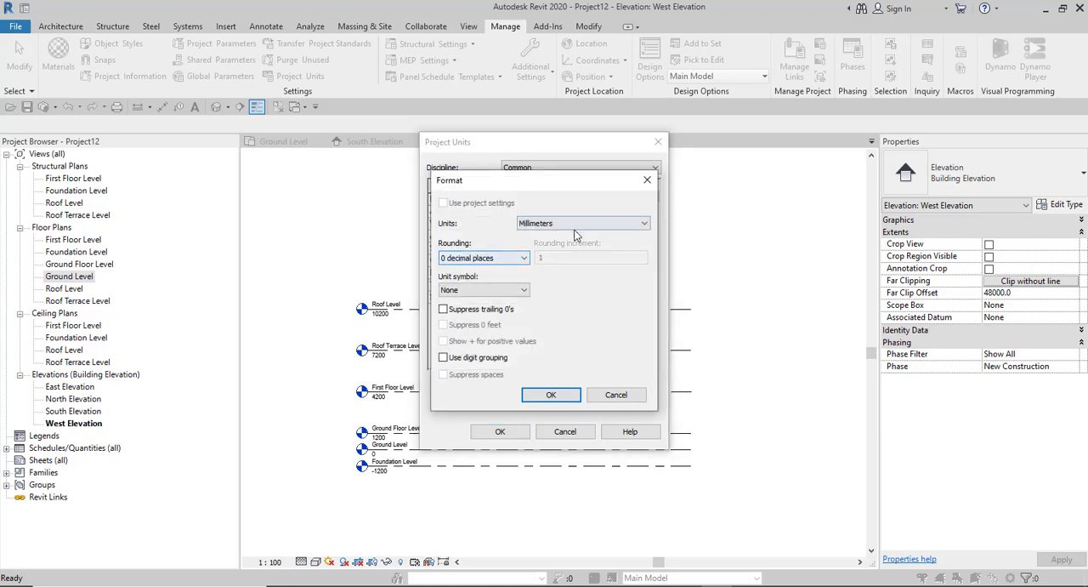
click(554, 396)
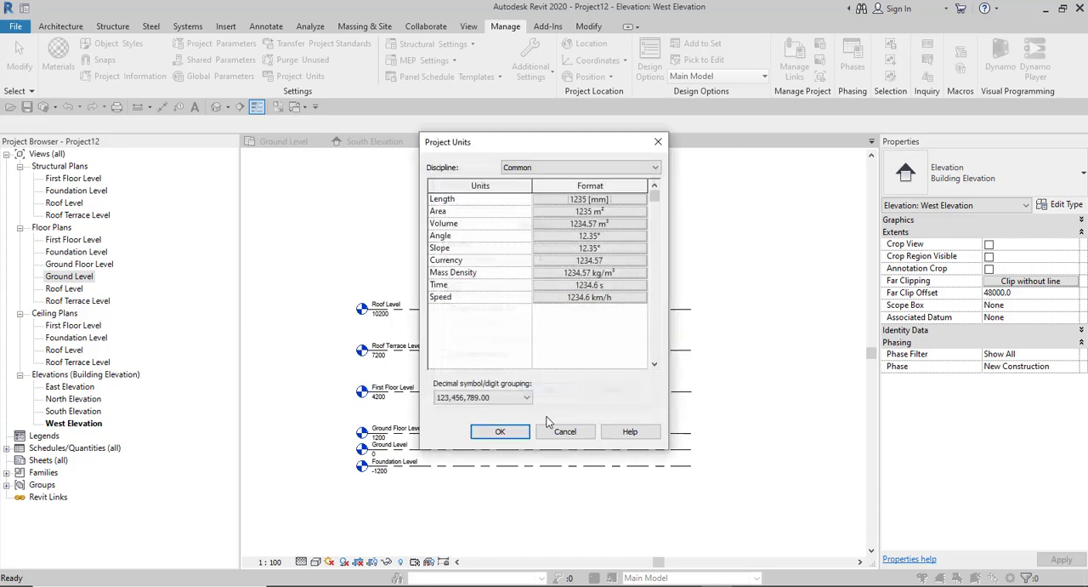
click(595, 212)
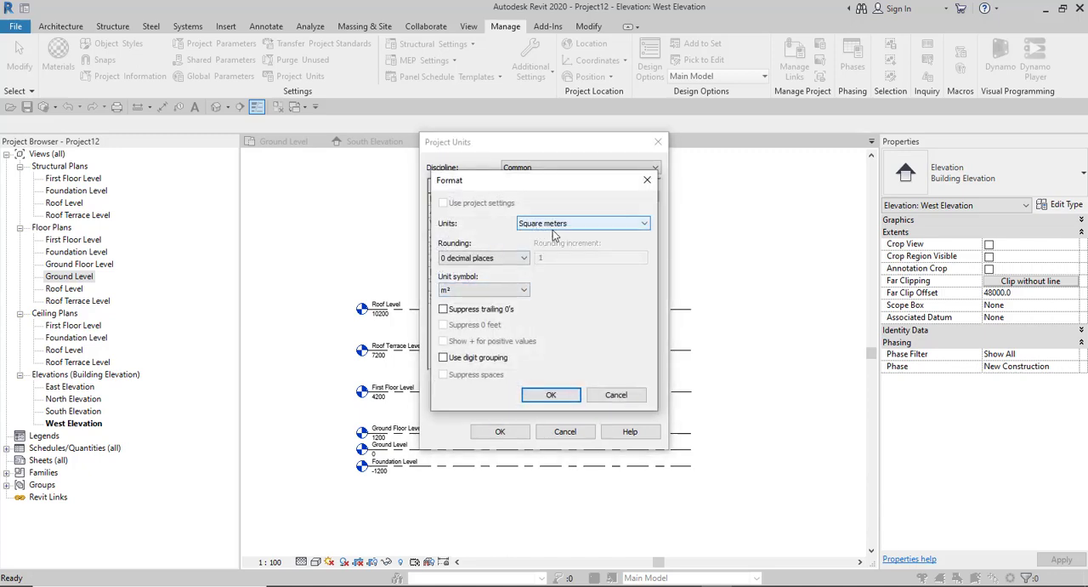
click(457, 260)
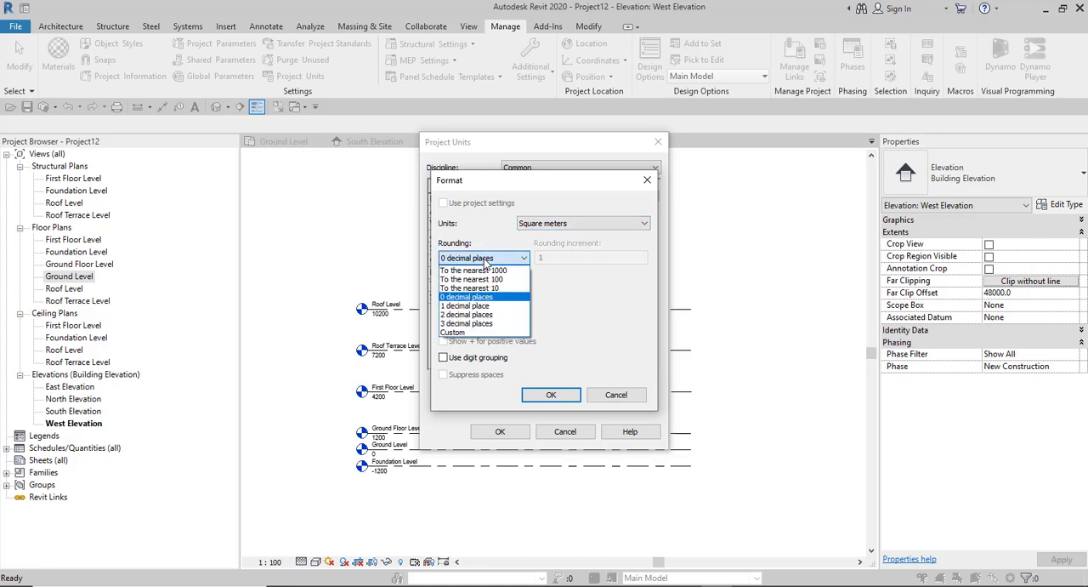
click(464, 315)
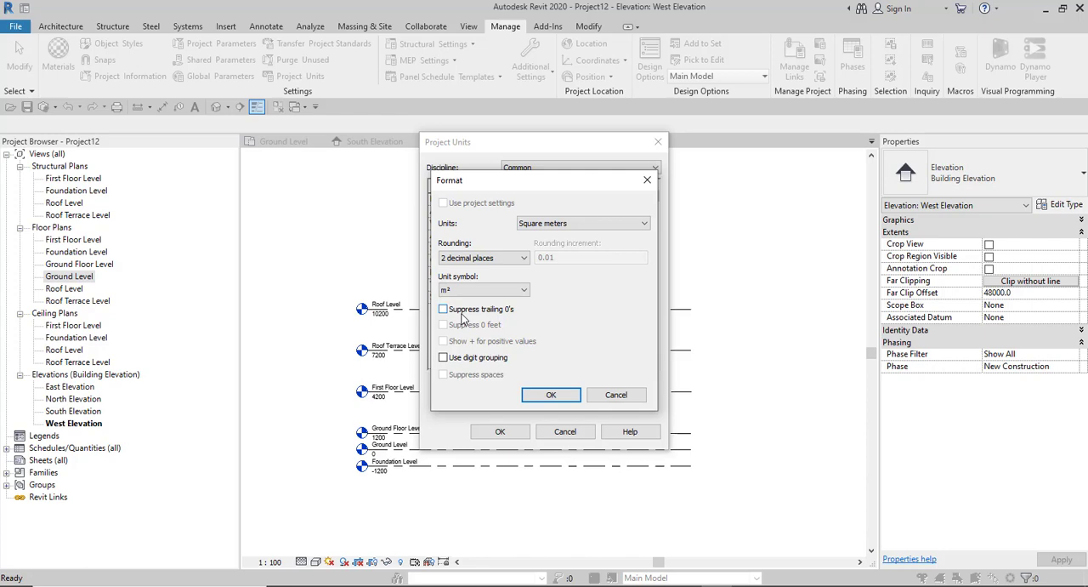
click(553, 397)
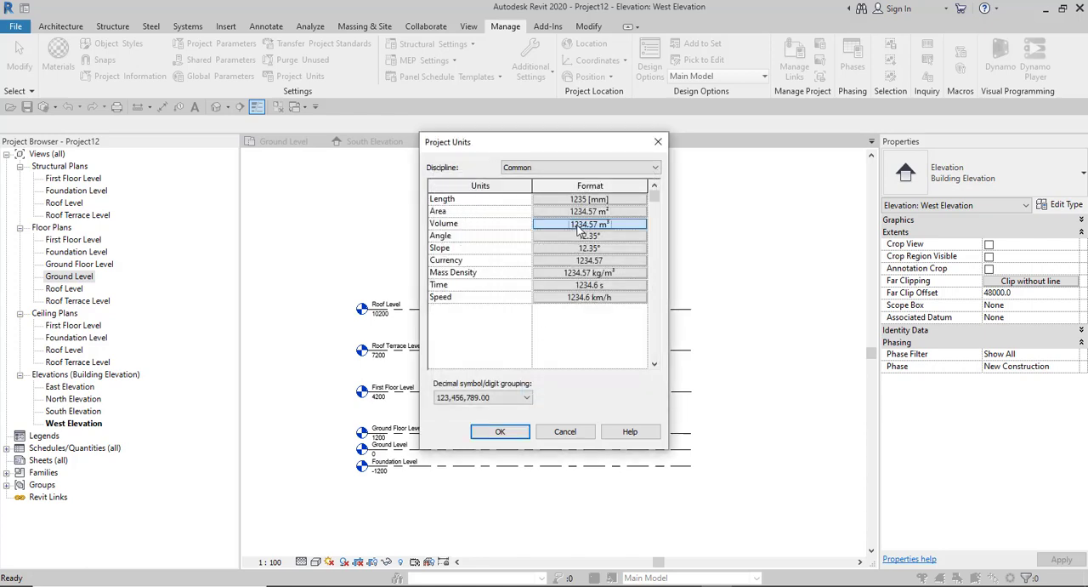
- Review the Volume, Angle and Slope formats in the project units and accept each one
click(588, 223)
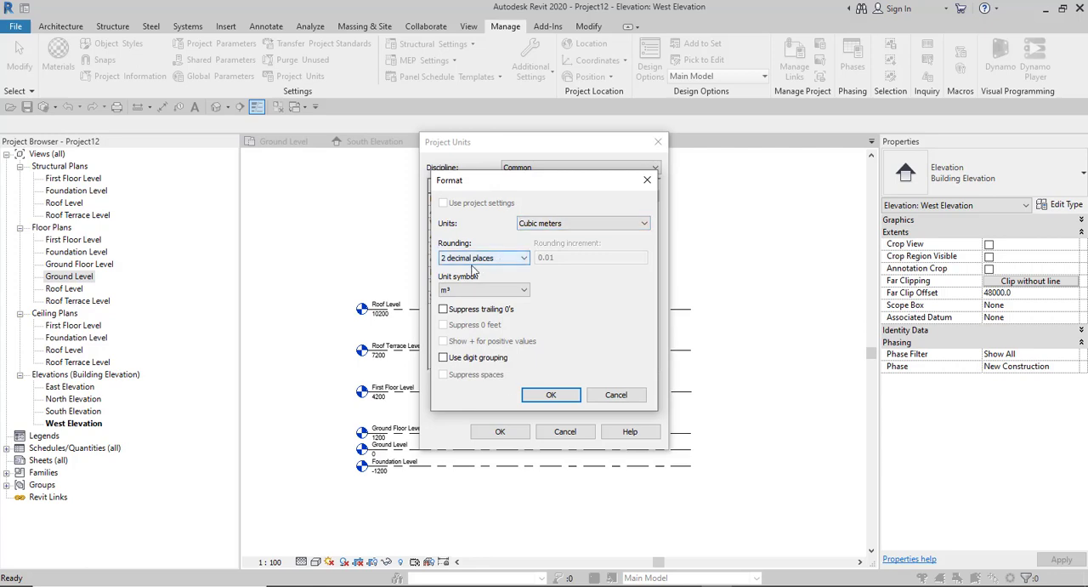
click(549, 396)
click(581, 237)
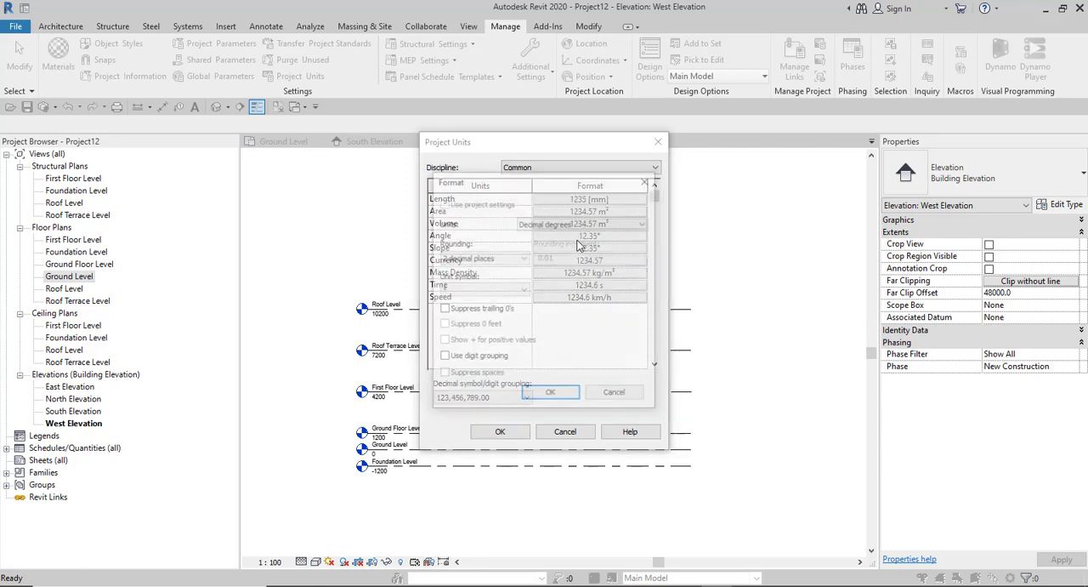
click(551, 395)
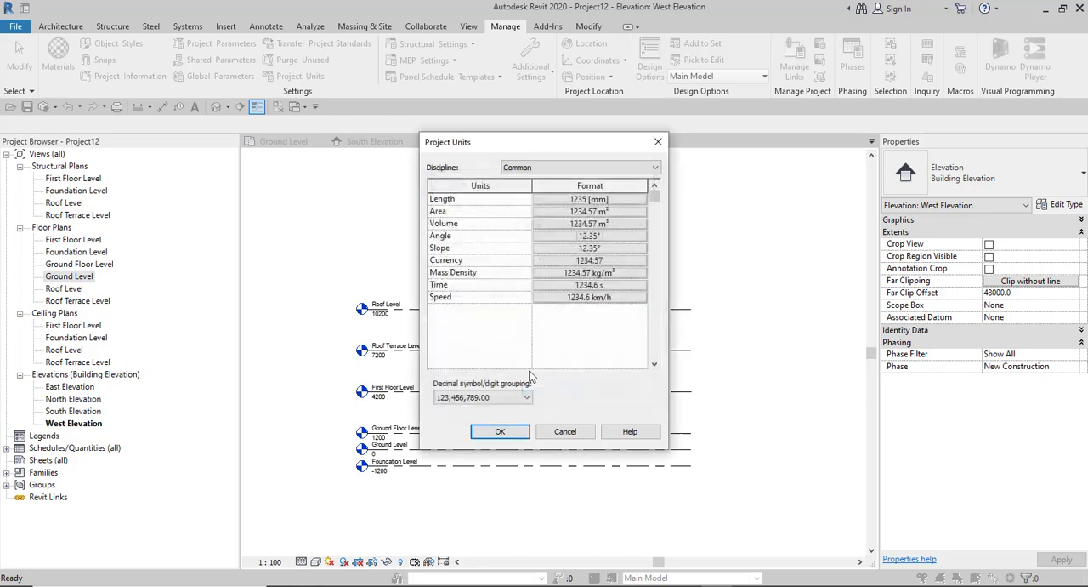
click(578, 248)
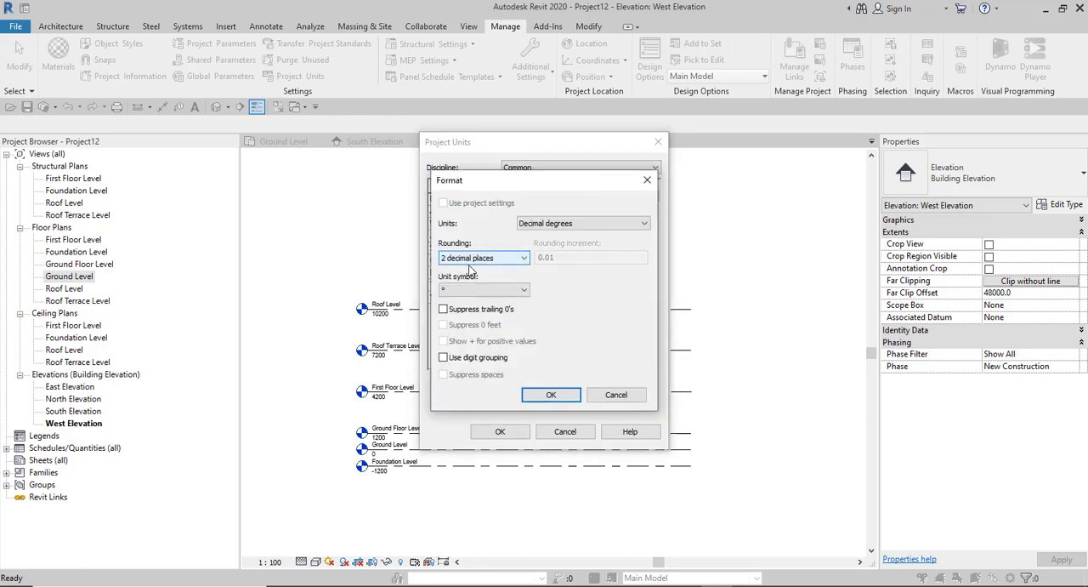
click(550, 397)
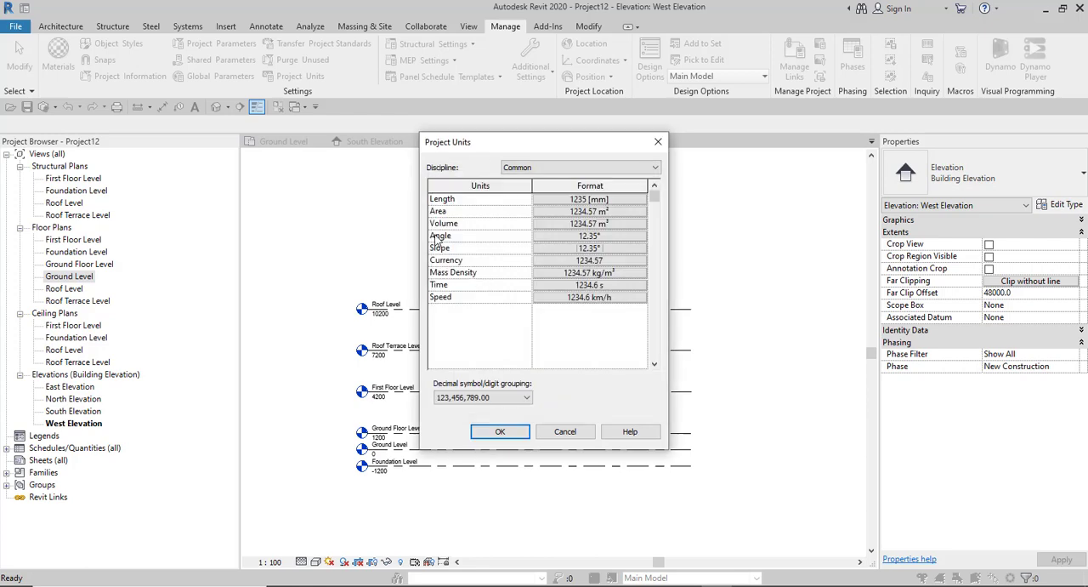
- Examine the unit symbols available for the Currency format, keeping None as the symbol
click(582, 260)
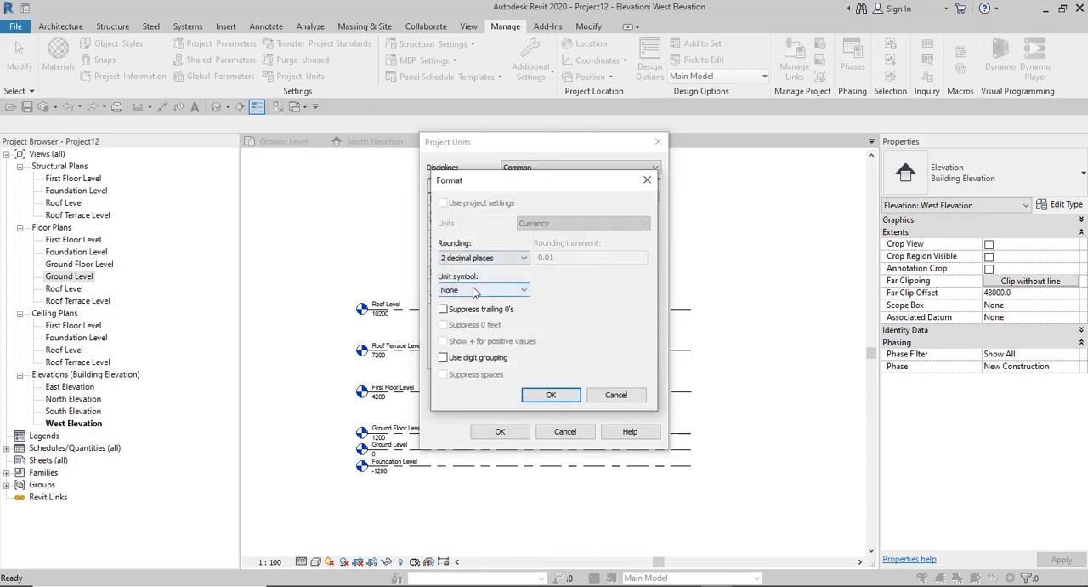
click(475, 292)
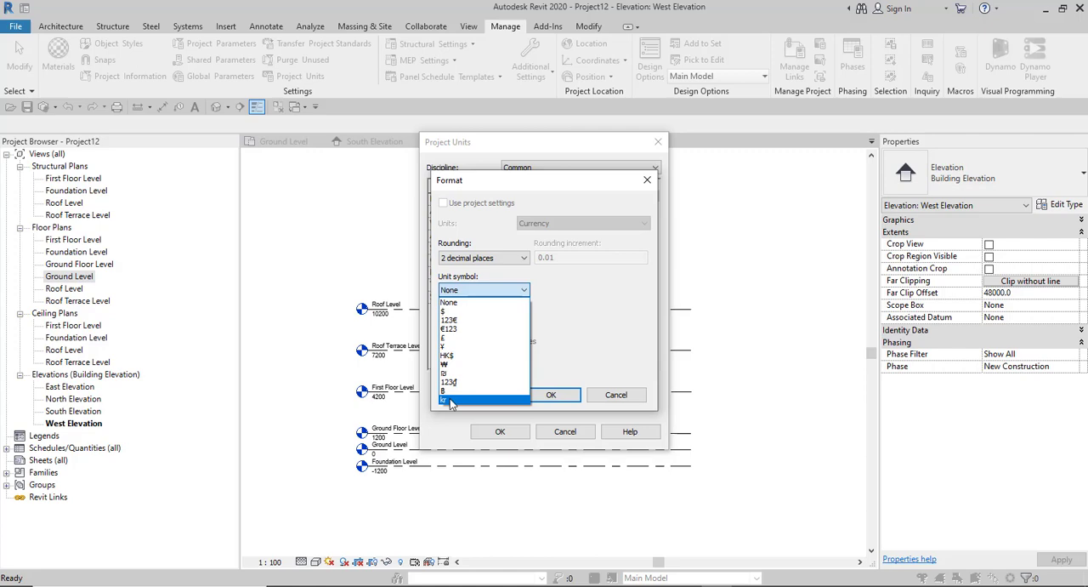
click(565, 327)
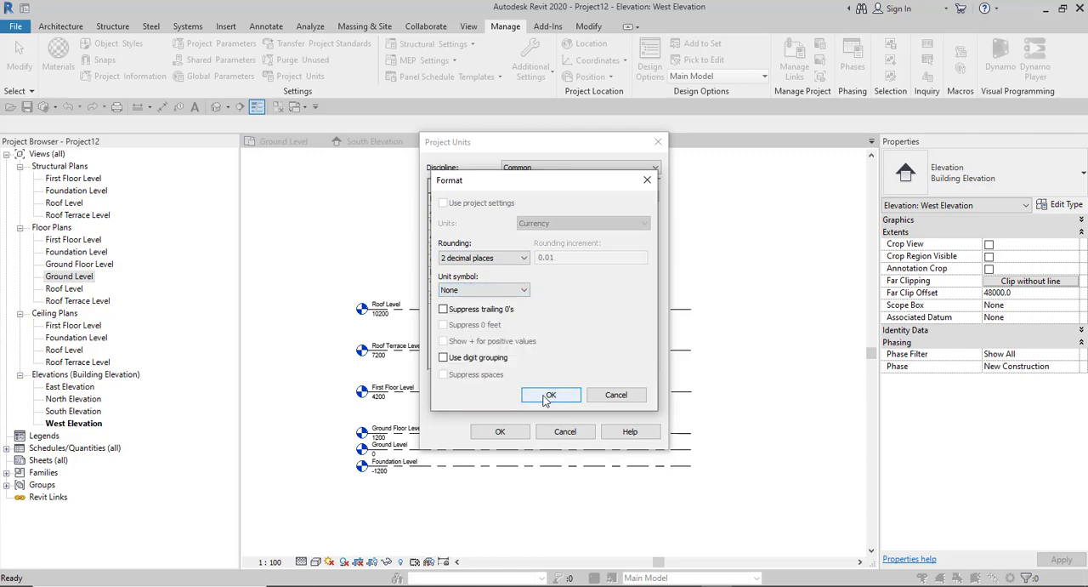
click(549, 396)
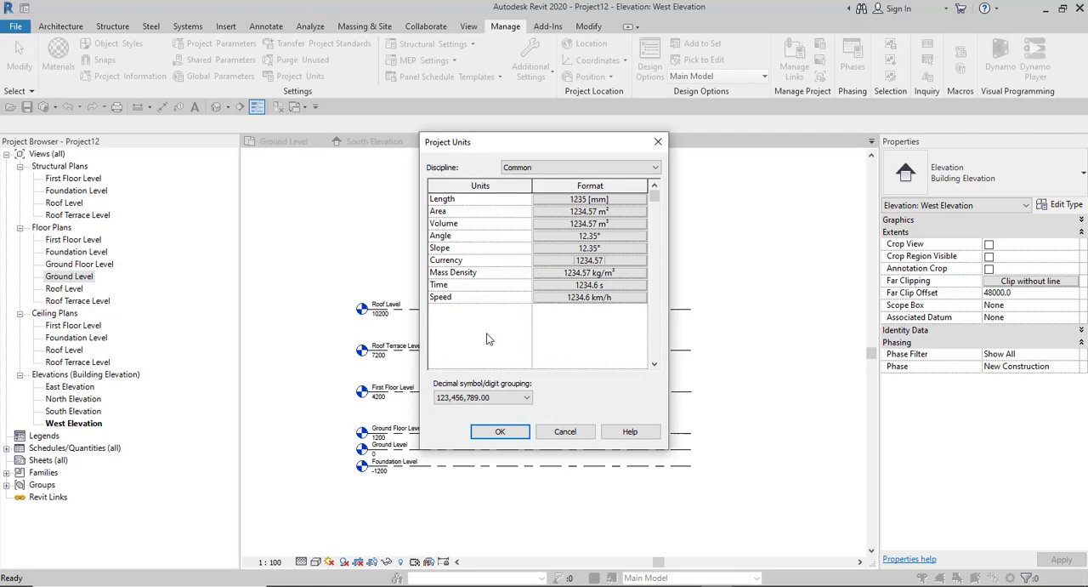
- Examine the unit choices available for the Time format and accept it in Seconds
click(588, 285)
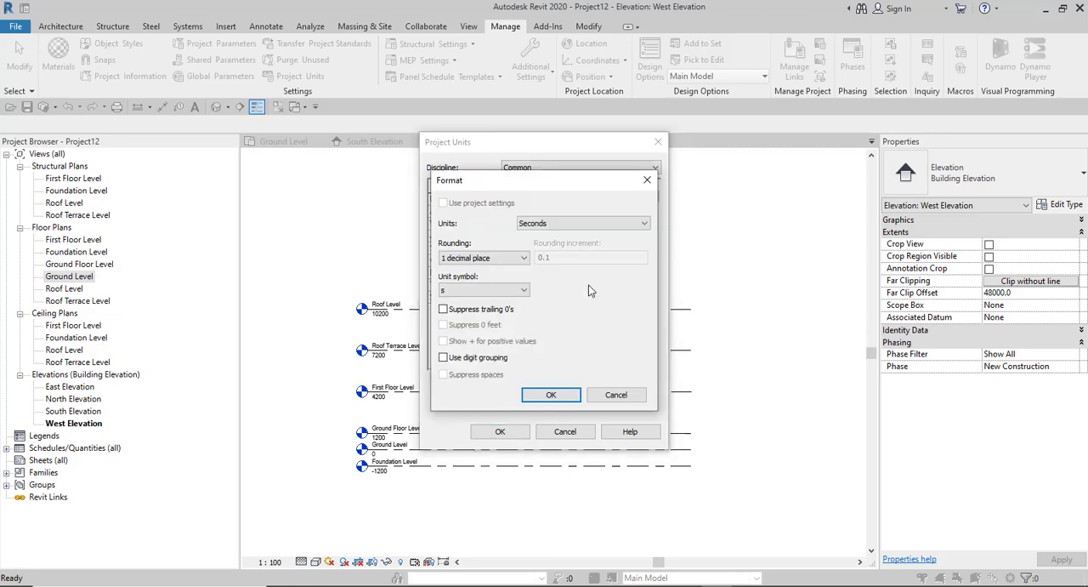
click(579, 223)
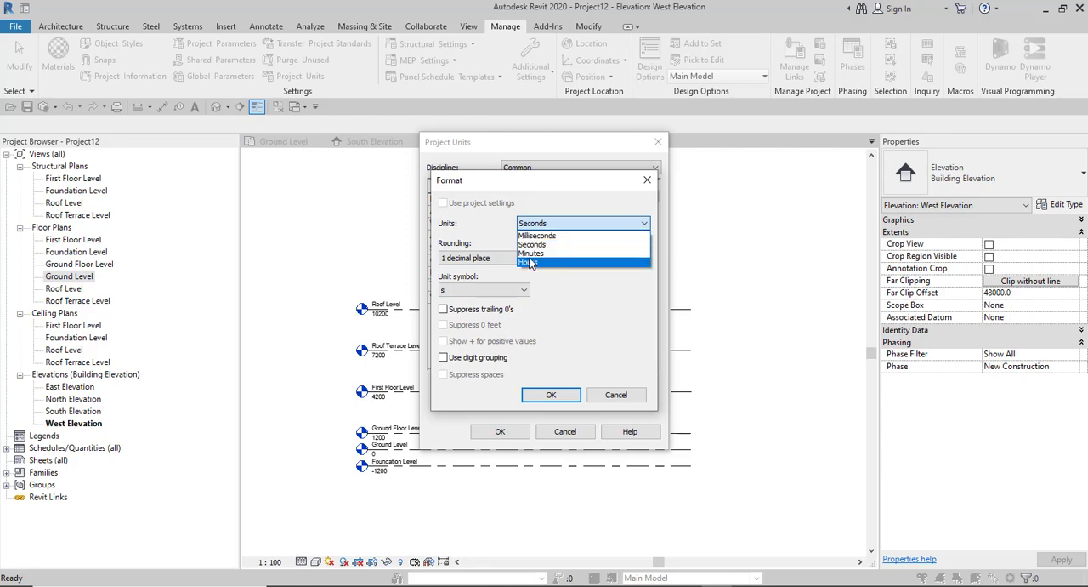
click(607, 395)
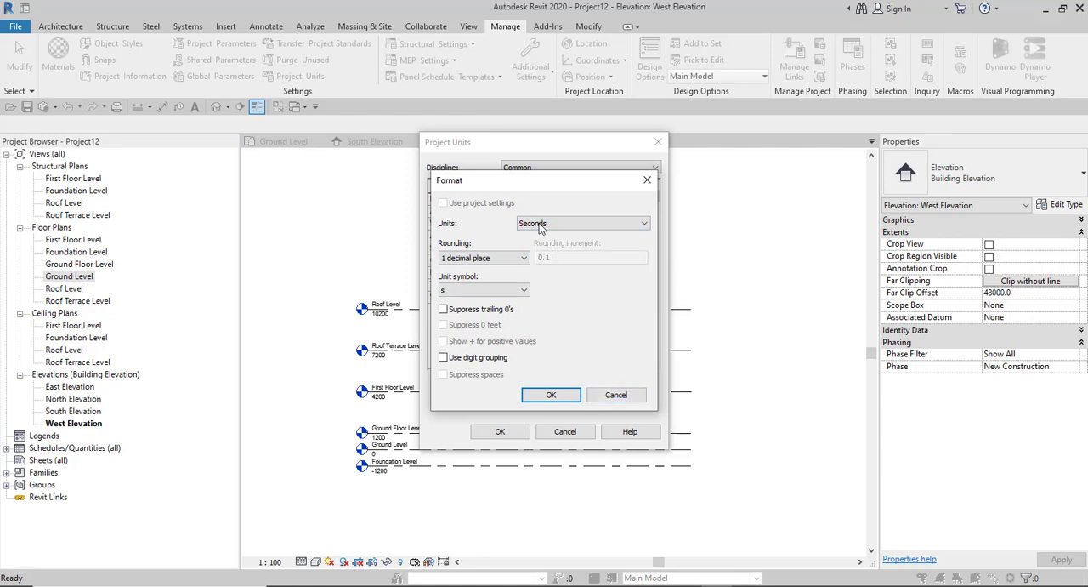
click(549, 397)
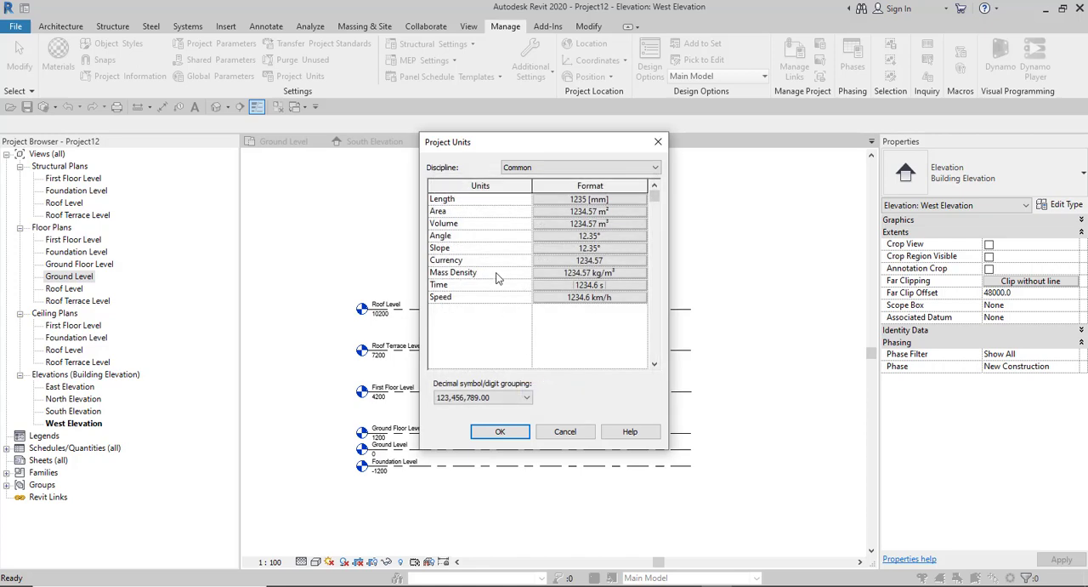
- Check the Speed format and the available decimal symbol and digit grouping options, keeping both settings
click(592, 298)
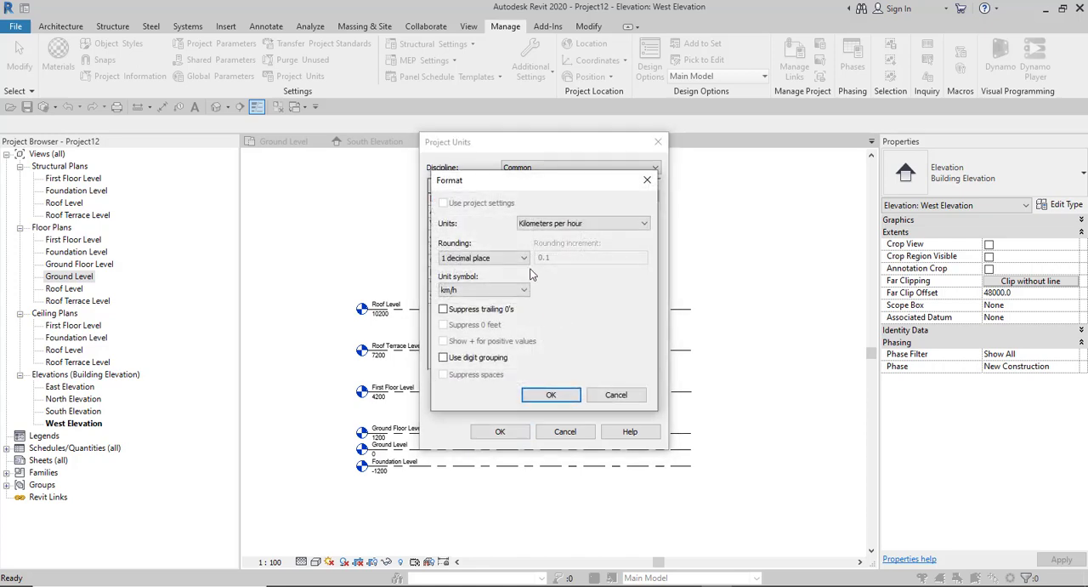
click(551, 396)
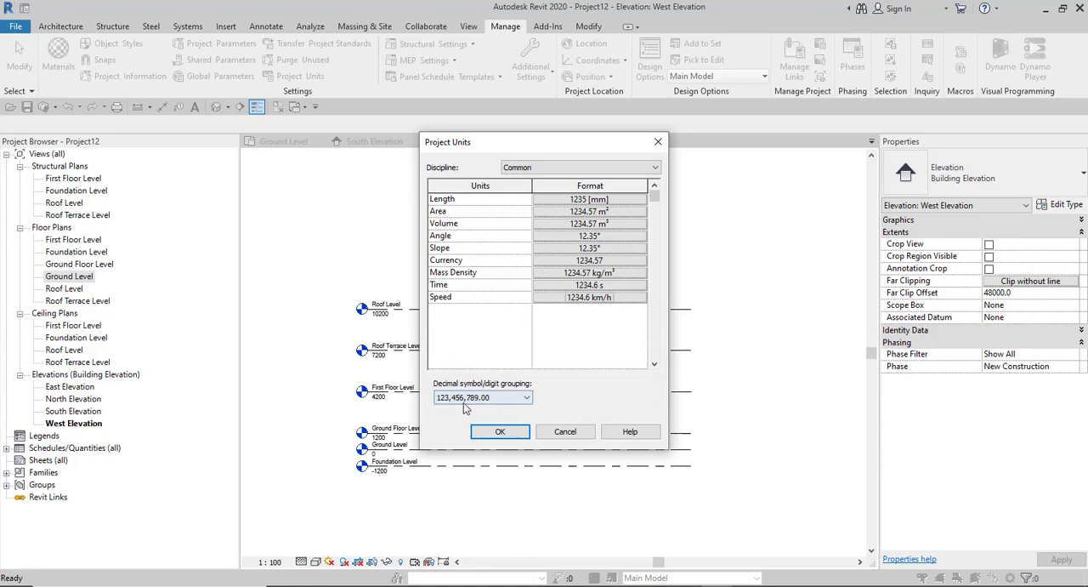
click(528, 399)
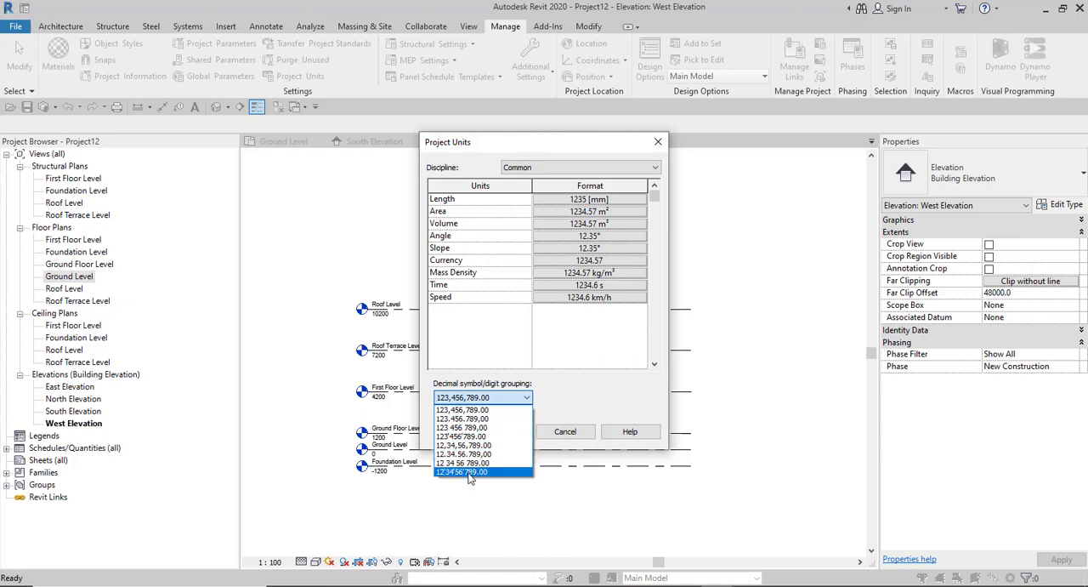
click(583, 387)
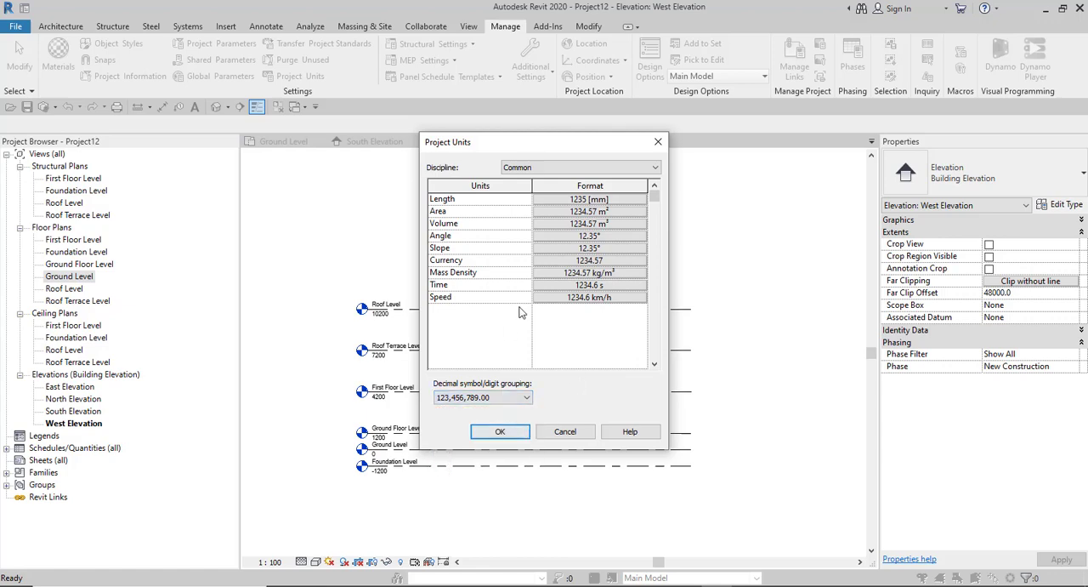
- Display the Structural discipline's units and examine the unit choices for Force, keeping Kilonewtons
click(610, 169)
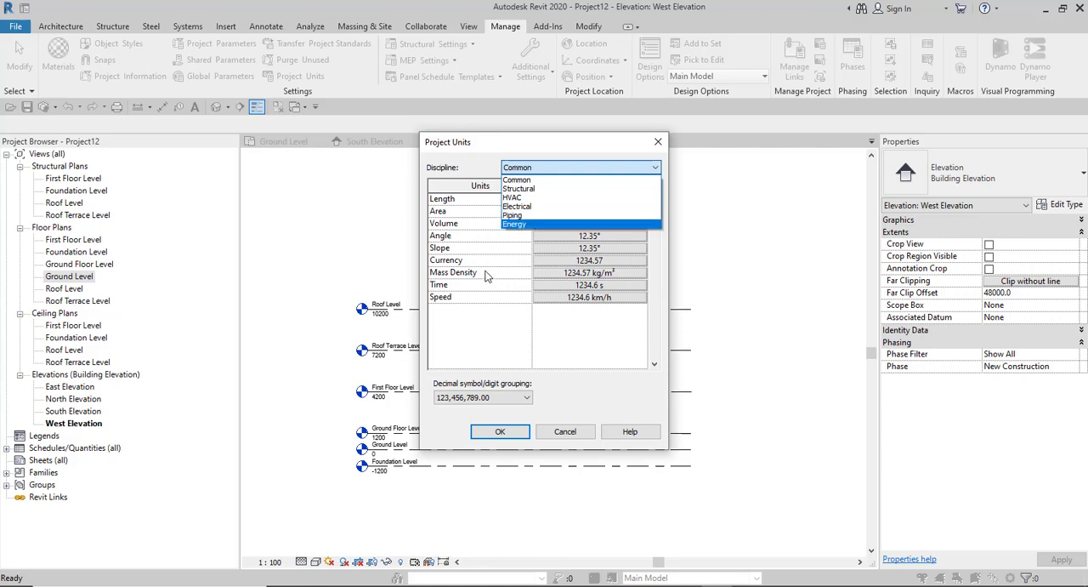
click(535, 189)
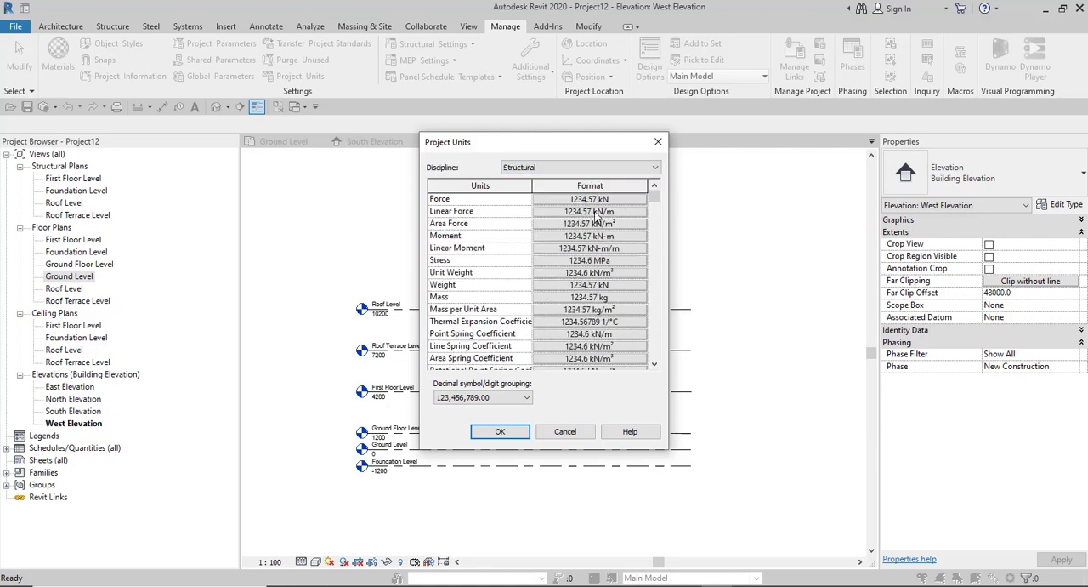
click(595, 198)
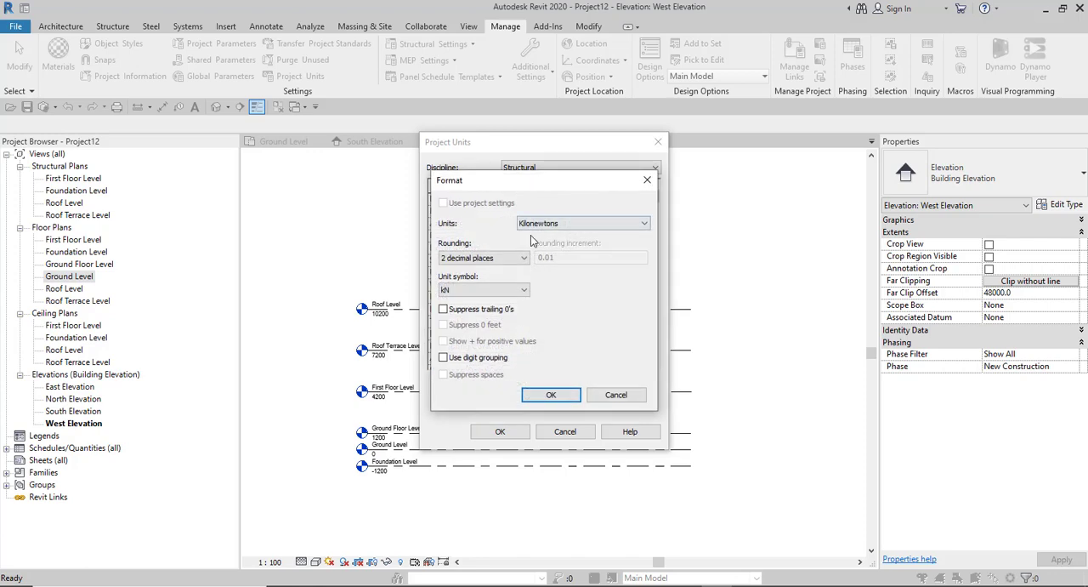
click(578, 223)
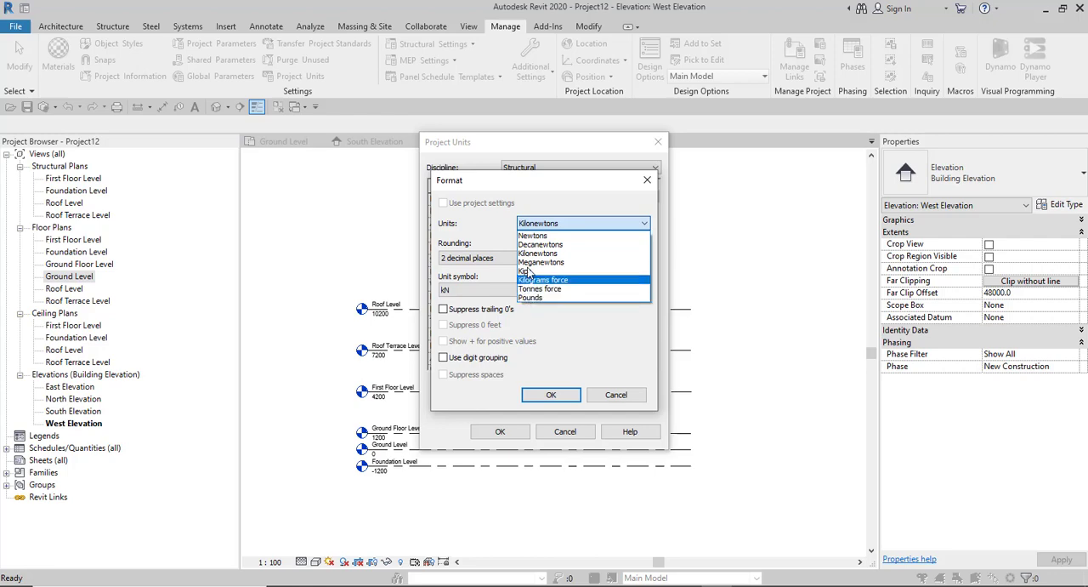
click(566, 195)
click(551, 397)
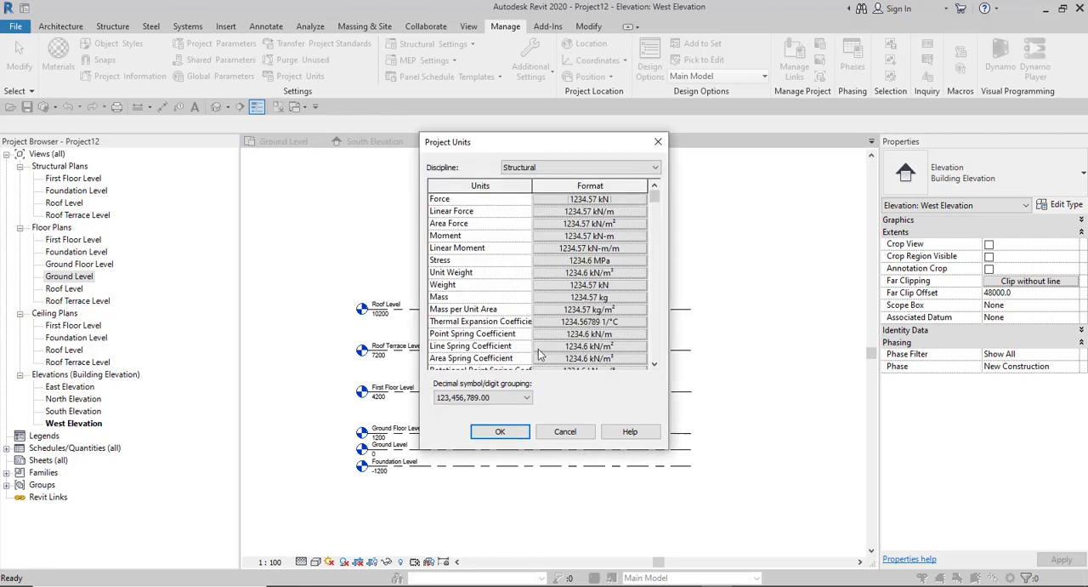
- Review the full list of Structural units, widening the Units column to read the longer names
scroll(594, 221, down, 4)
scroll(583, 293, down, 5)
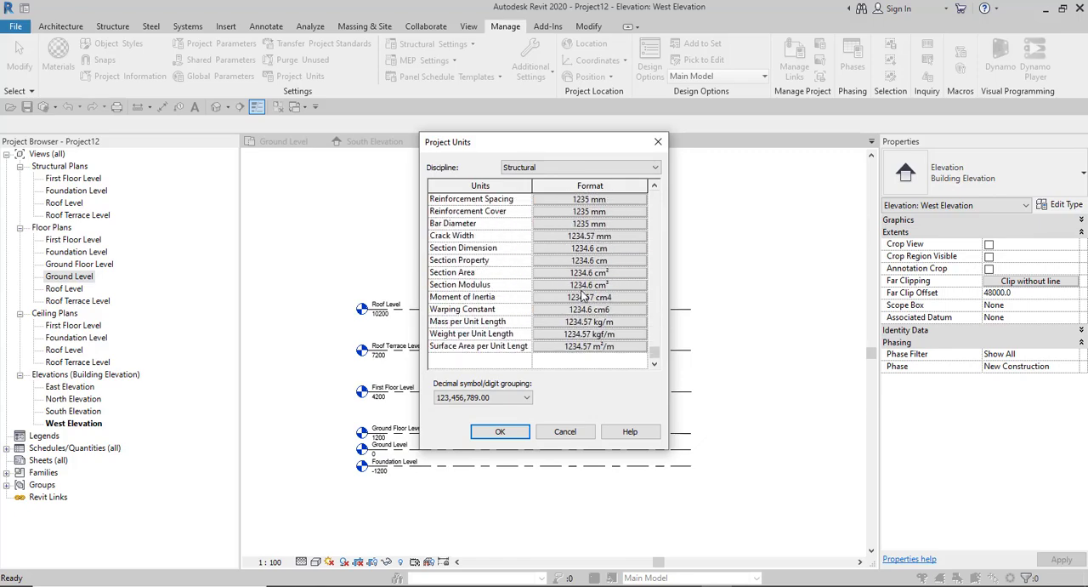
scroll(486, 319, up, 9)
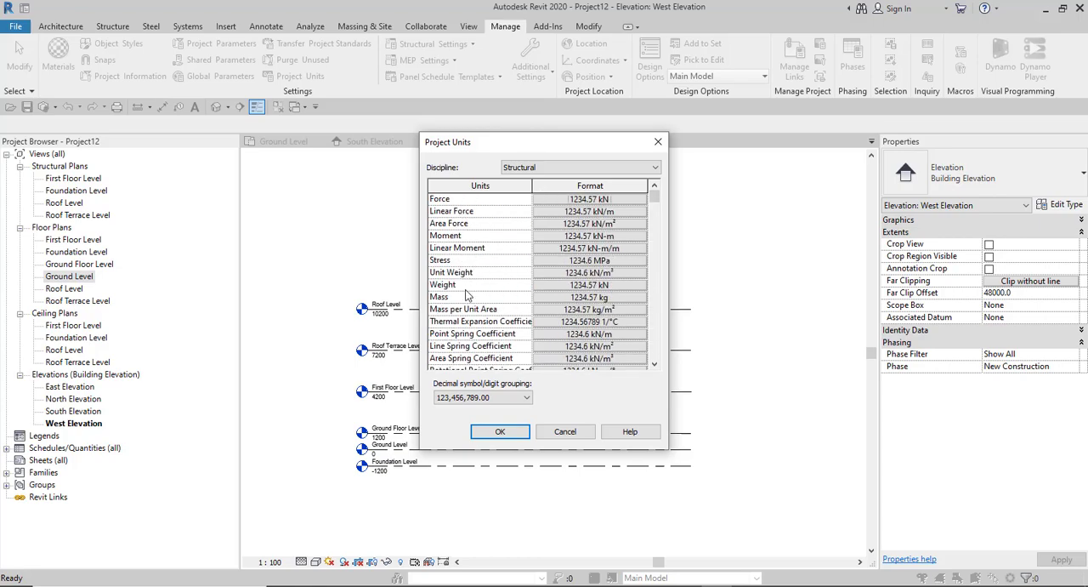
drag(533, 188, 541, 188)
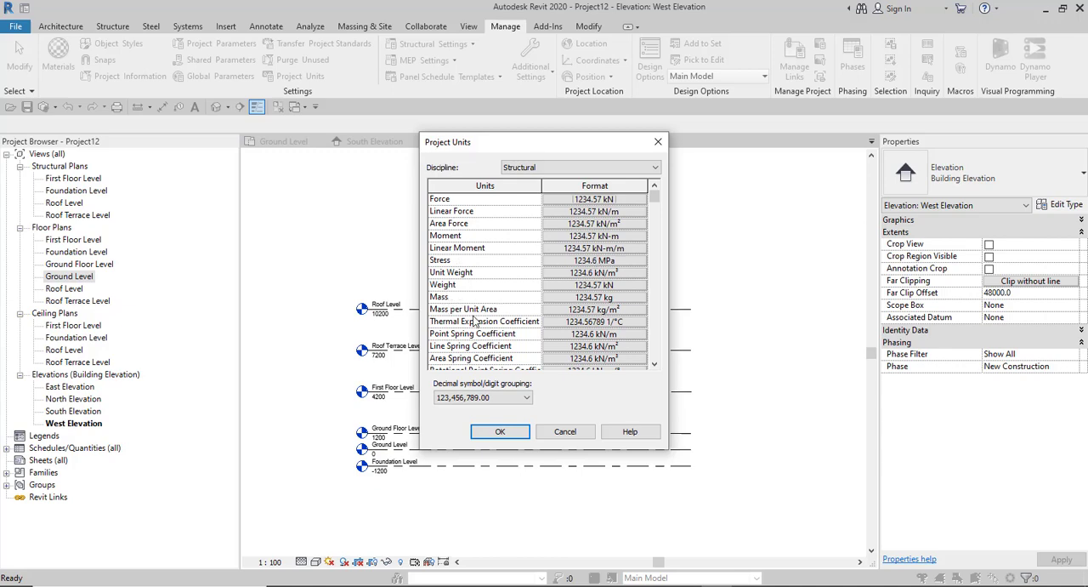
scroll(476, 321, down, 3)
scroll(527, 308, down, 3)
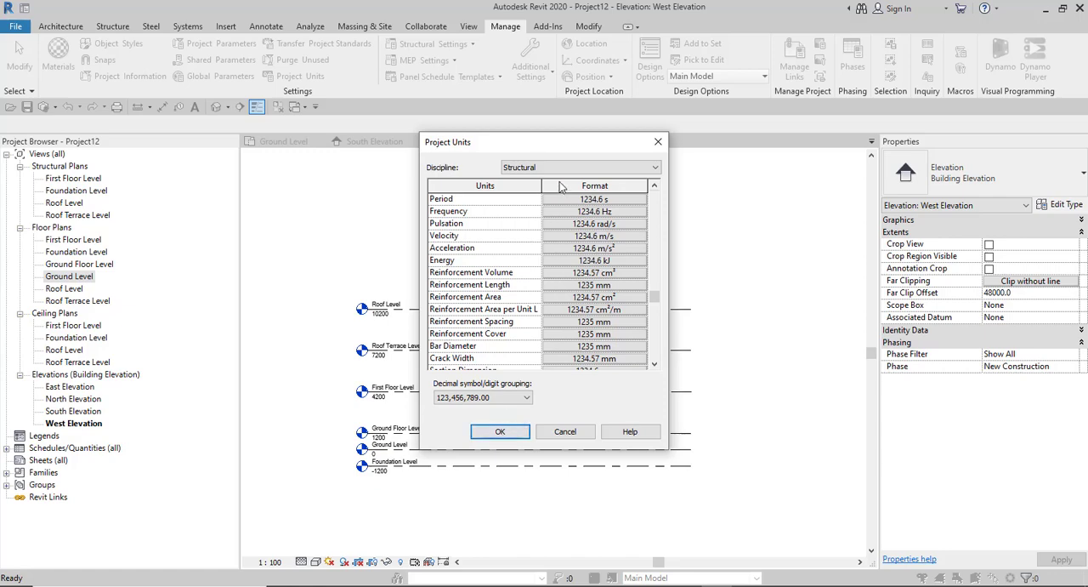
- Display the project units for the Electrical discipline
click(562, 168)
click(532, 209)
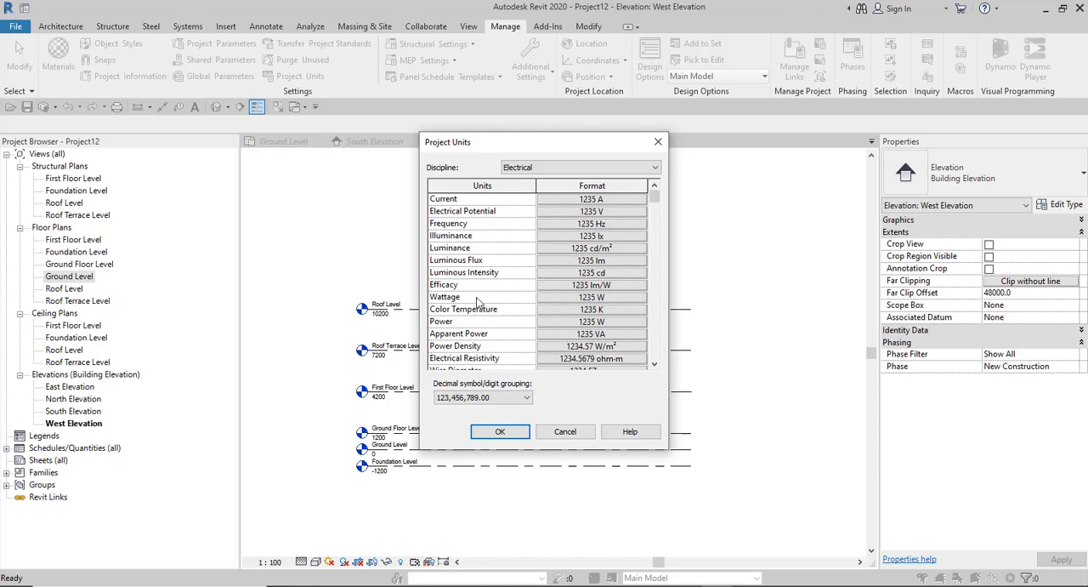
- Review the remaining Electrical units and the full list of units for the Piping discipline
scroll(483, 304, down, 2)
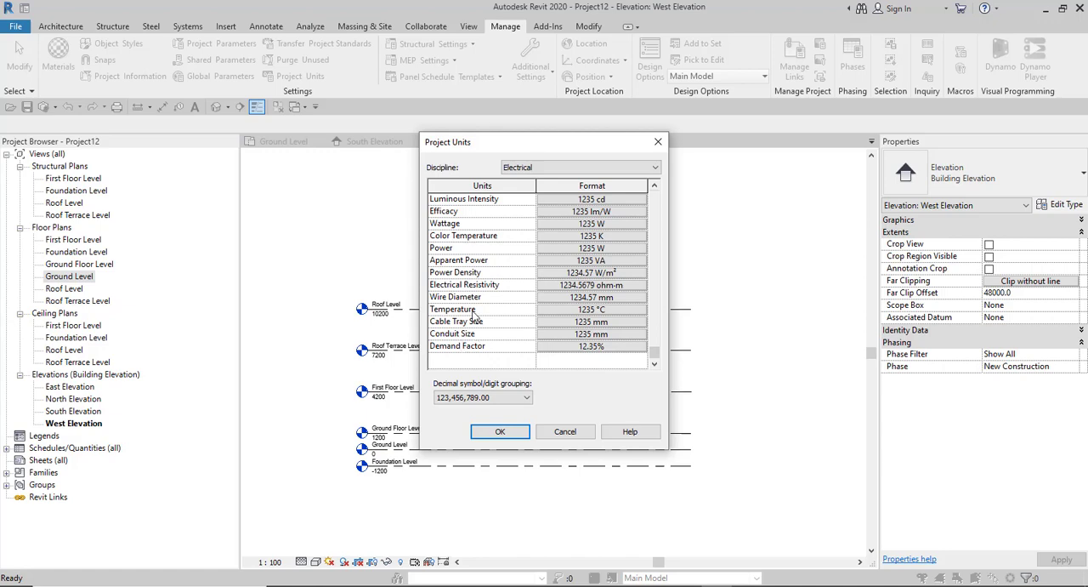
click(554, 167)
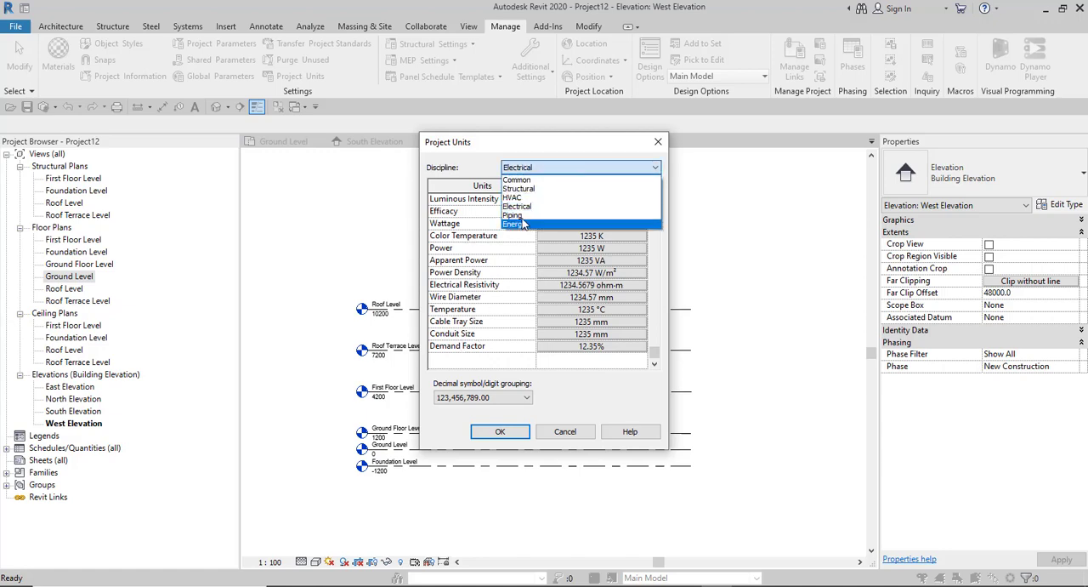
click(521, 215)
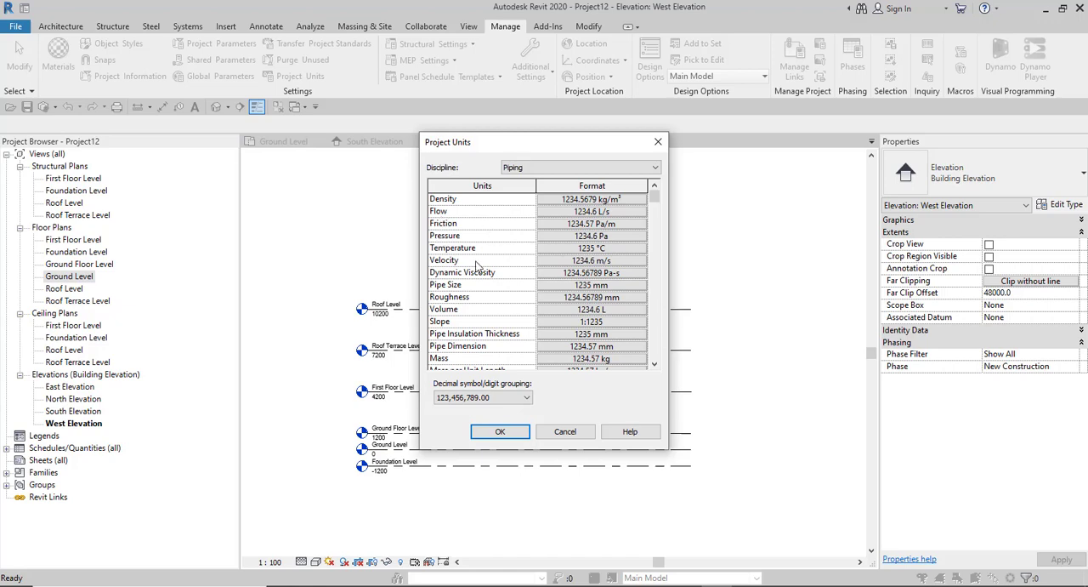
scroll(464, 277, down, 1)
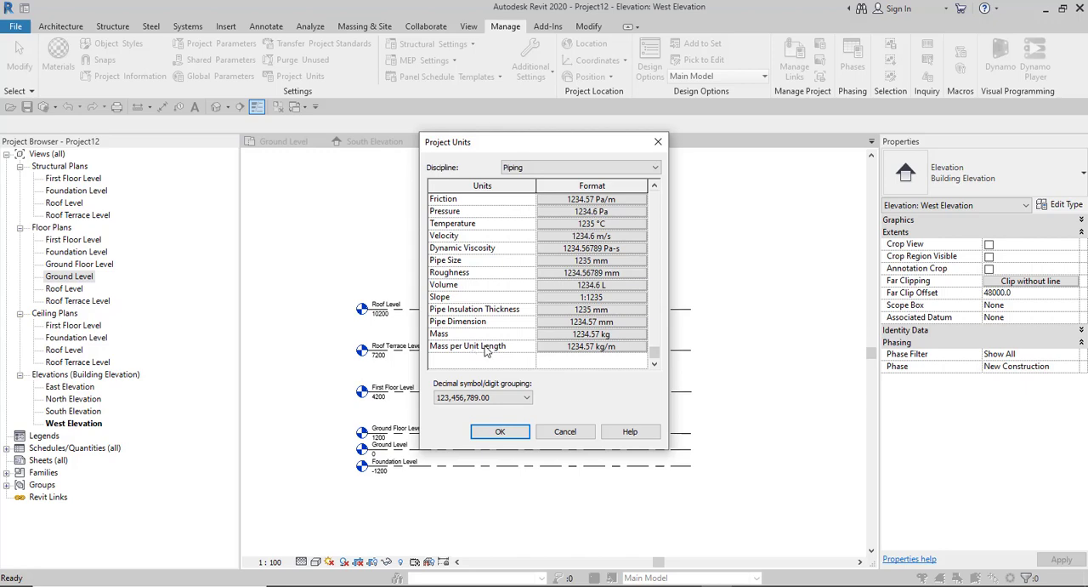
scroll(488, 352, up, 1)
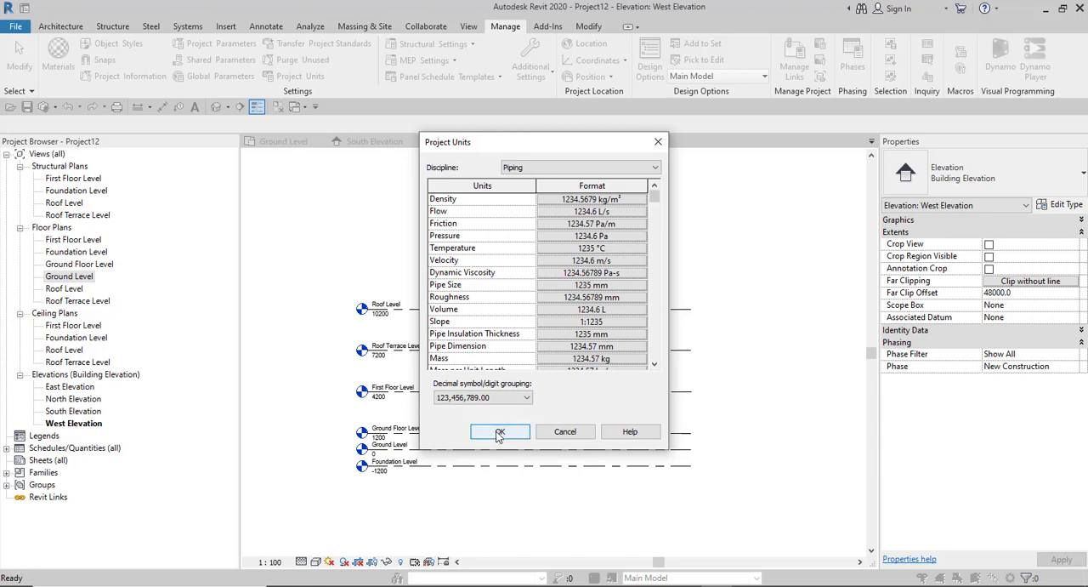
- Check the Energy discipline's Coefficient of Heat Transfer format options, keeping Watts per square meter kelvin and its unit symbol, and accept the project units
click(561, 167)
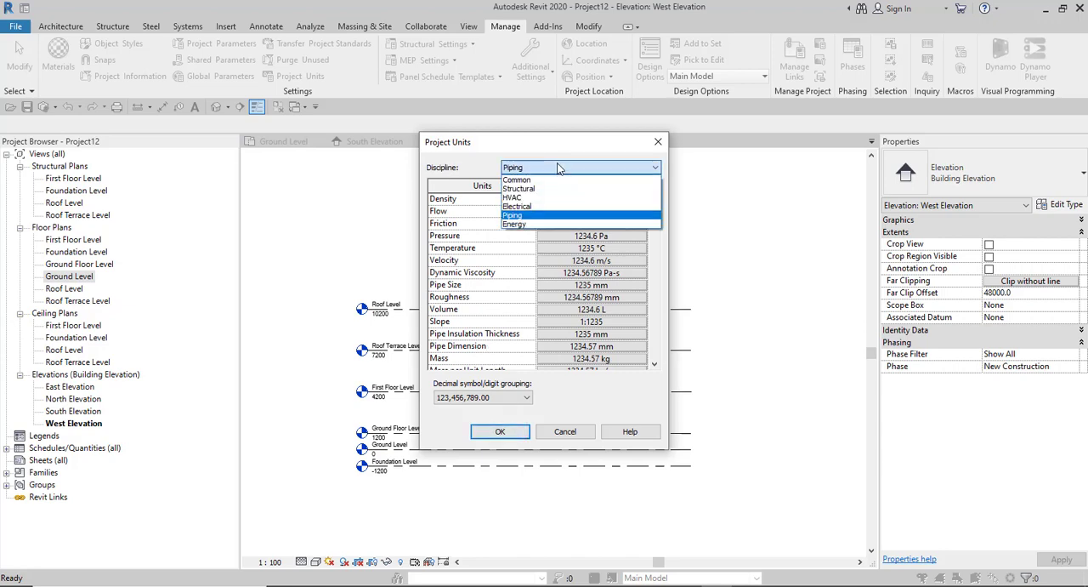
click(520, 226)
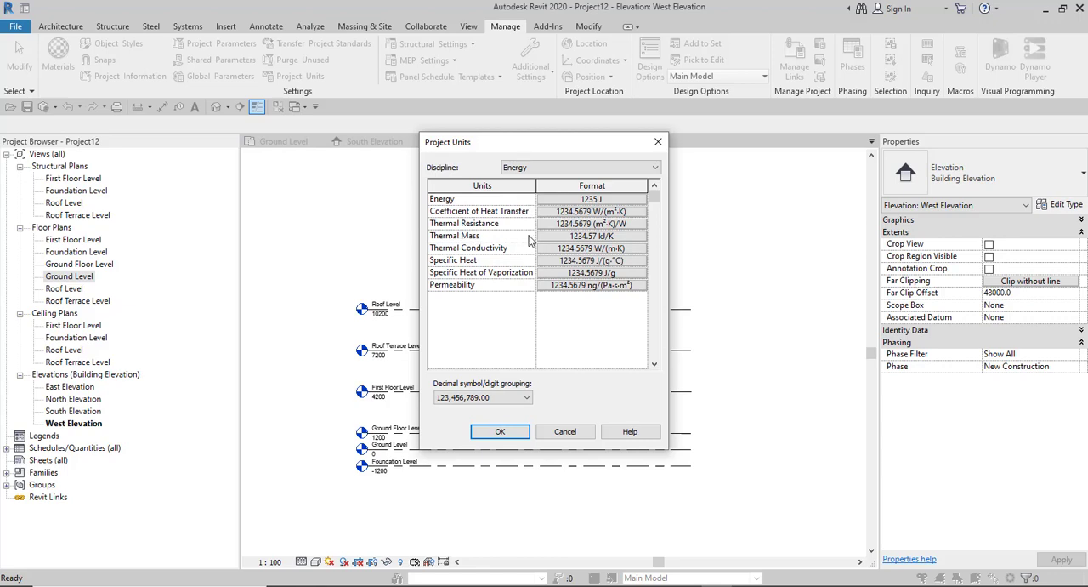
click(591, 213)
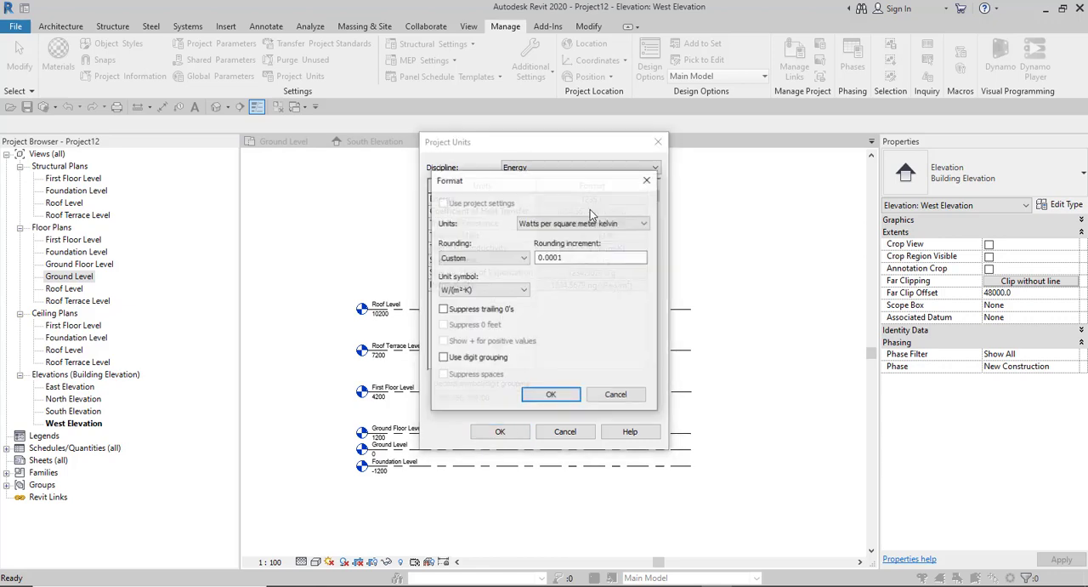
click(556, 225)
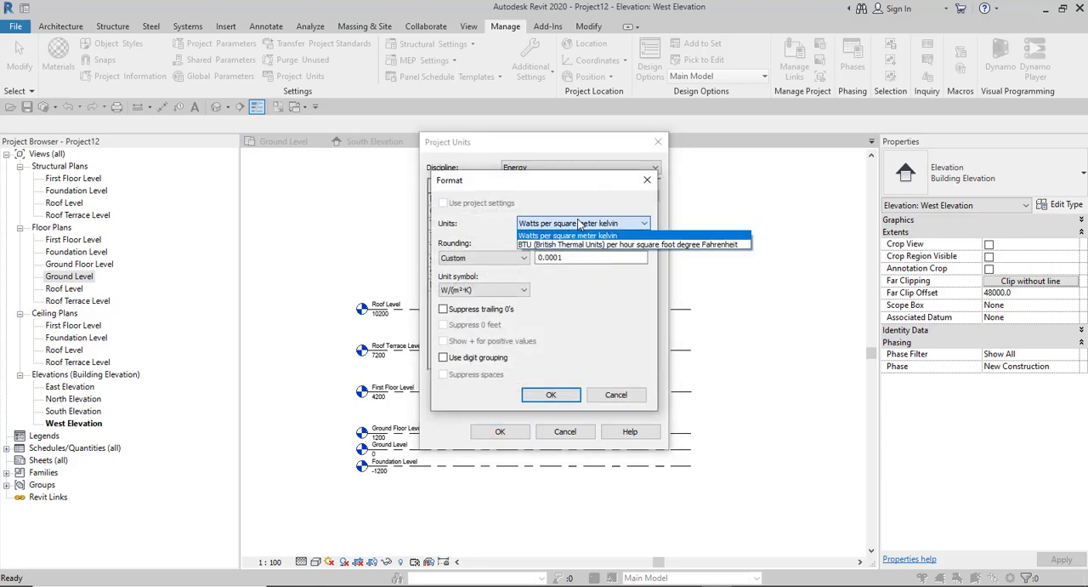
click(567, 235)
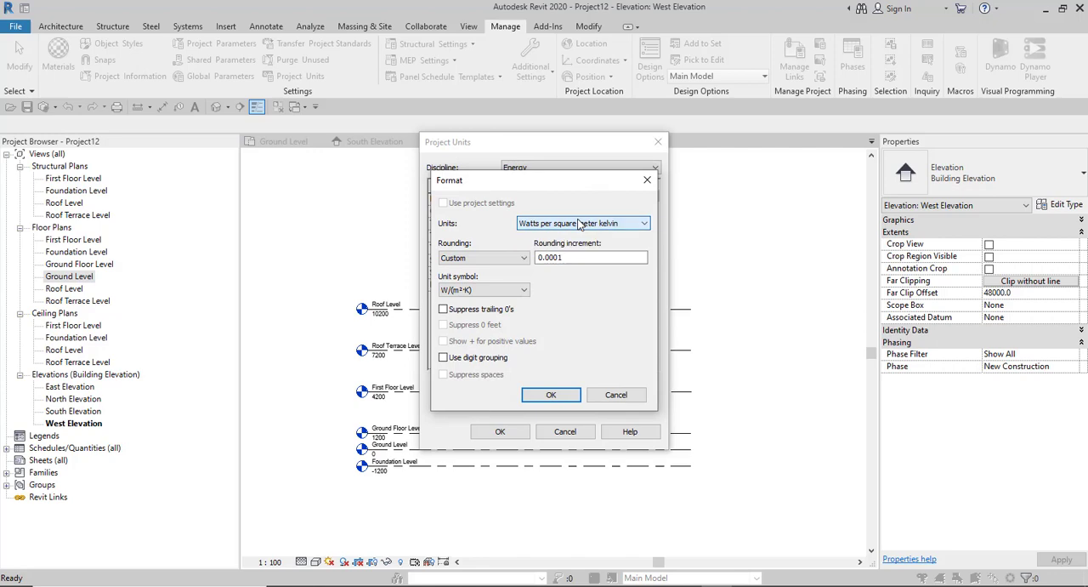
click(487, 258)
click(487, 258)
click(477, 290)
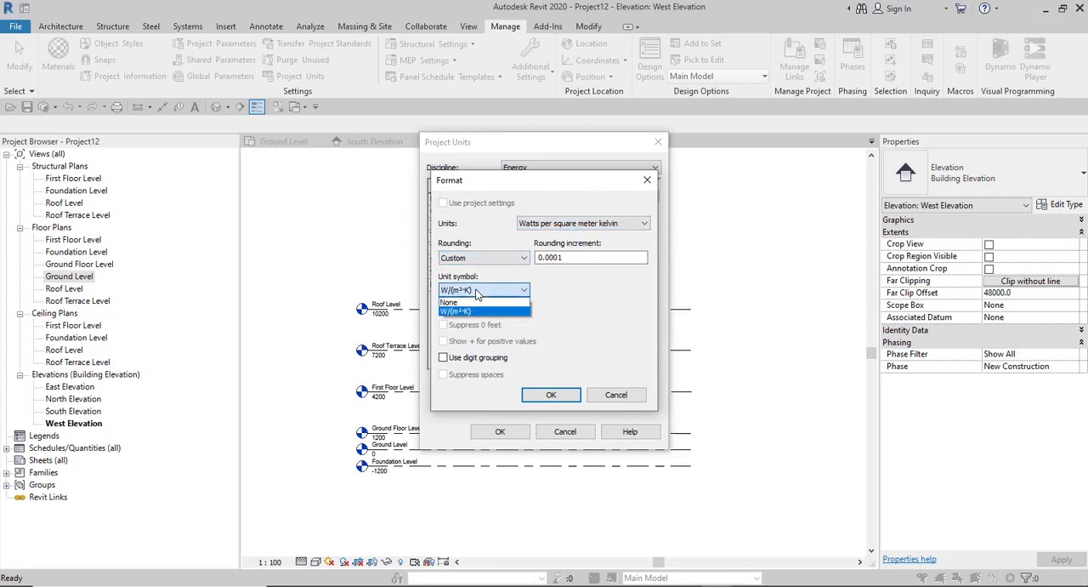
click(485, 300)
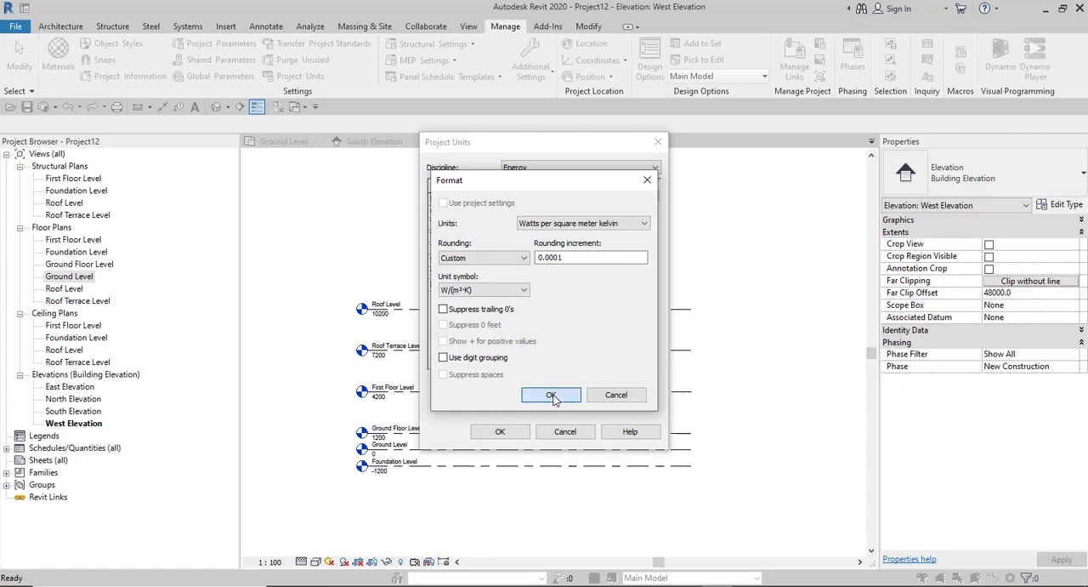
click(551, 395)
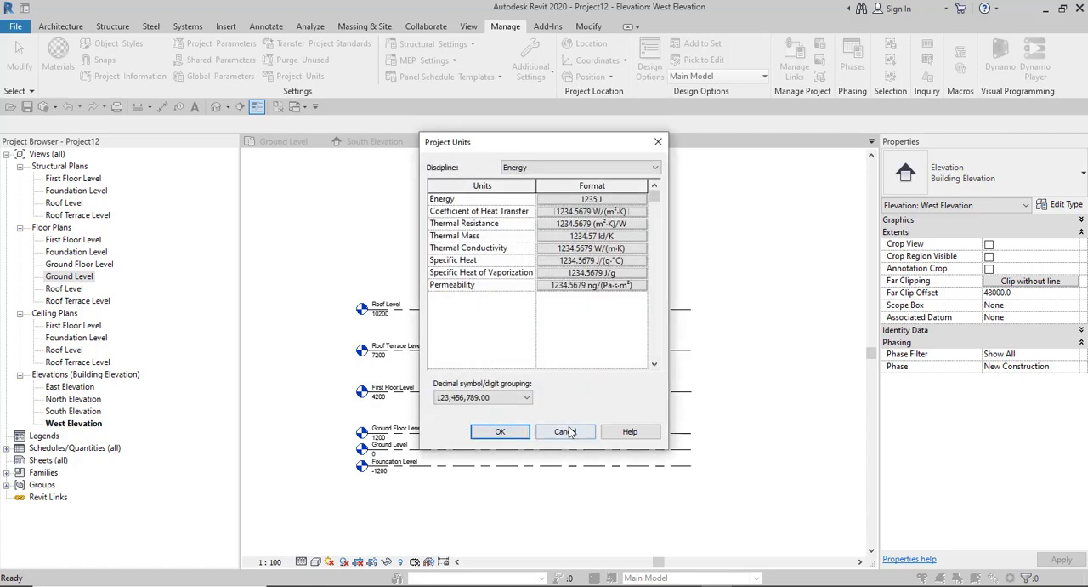
click(496, 431)
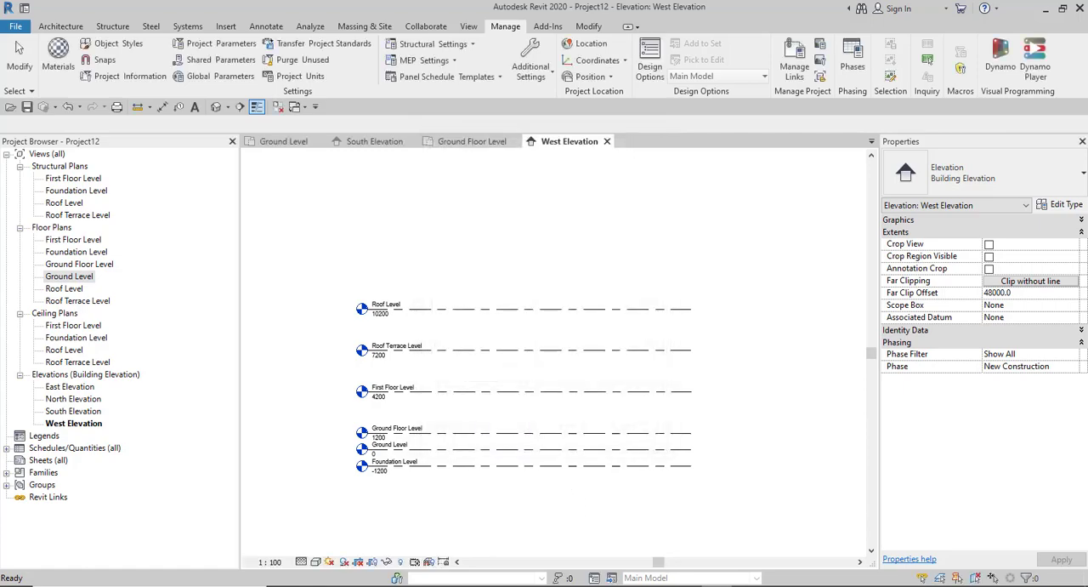
- Switch to the Notion course outline in the browser and expand the topic Selection in Revit (Reading Revit Elements / Objects)
mouse_move(718, 584)
click(619, 565)
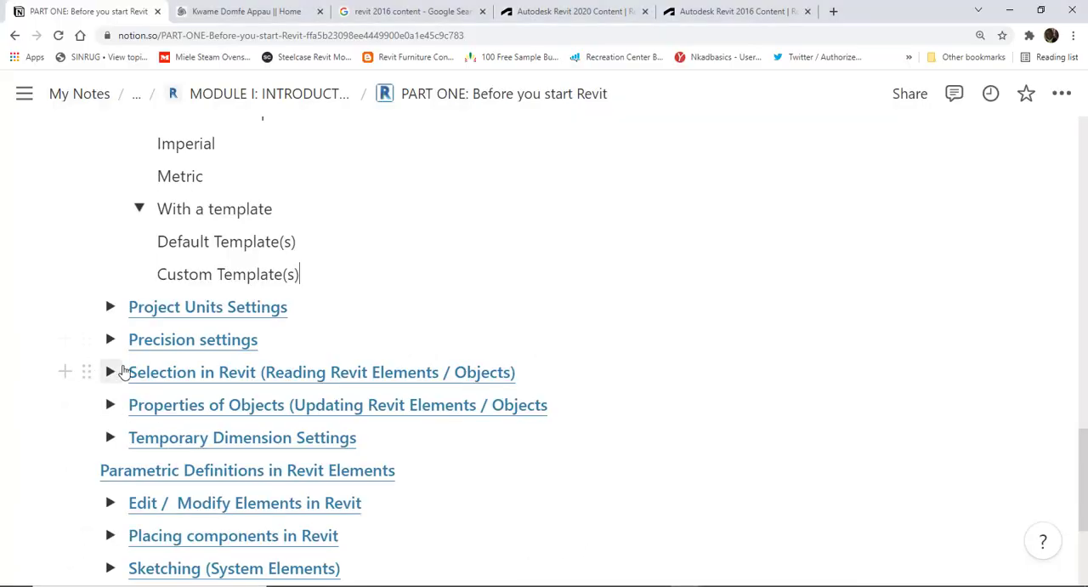
scroll(90, 367, down, 1)
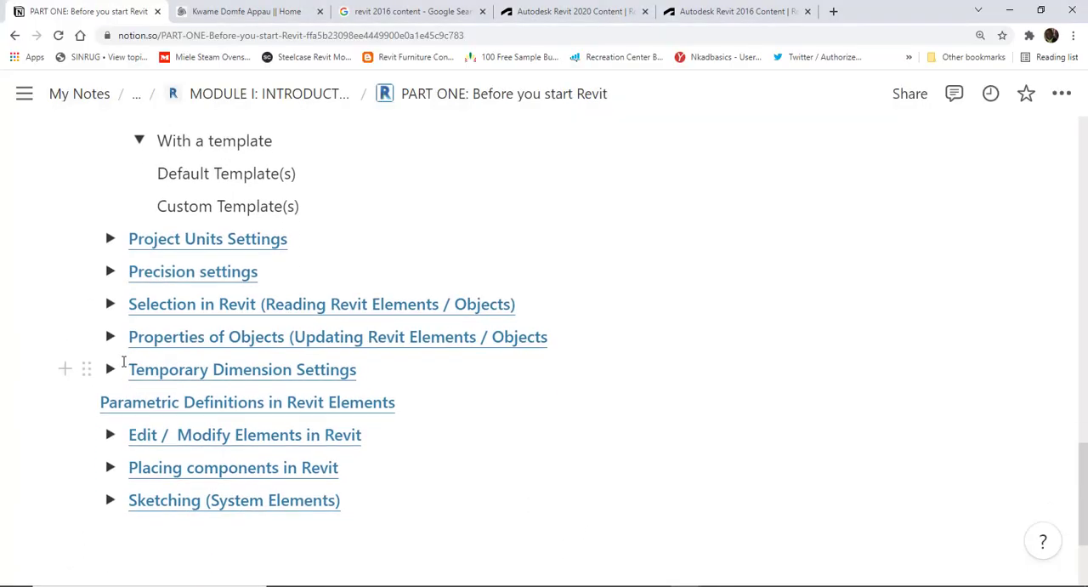
click(110, 304)
click(109, 304)
click(110, 304)
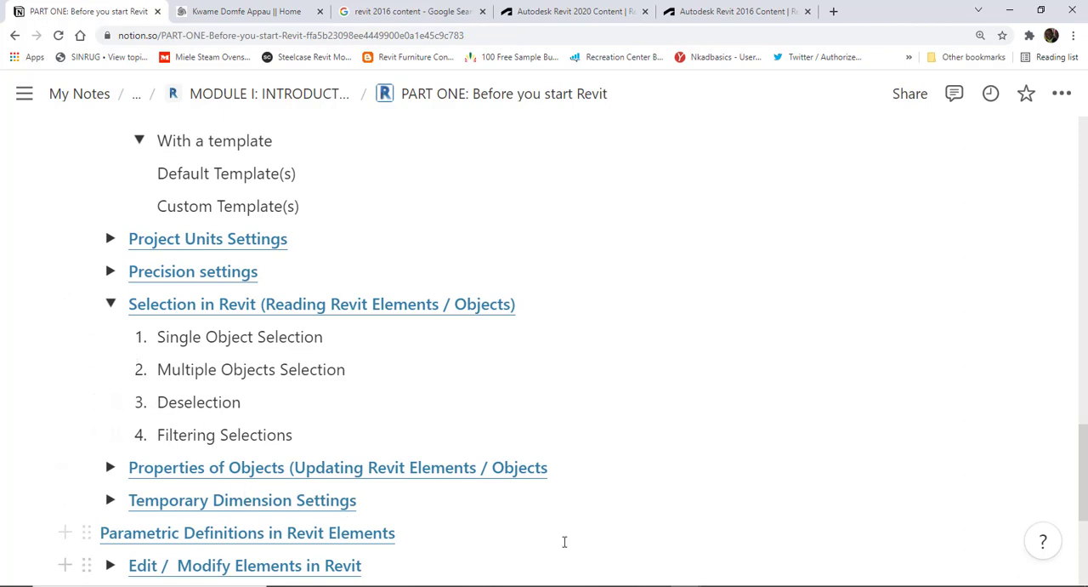
- Switch back to Revit and select the Roof Level line in the West Elevation
click(712, 585)
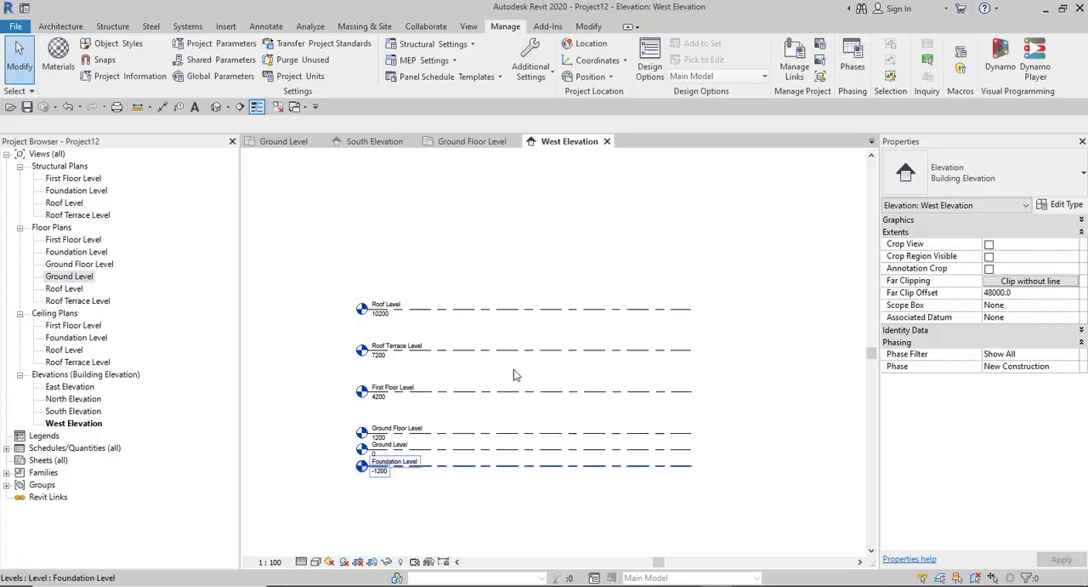
scroll(384, 406, up, 2)
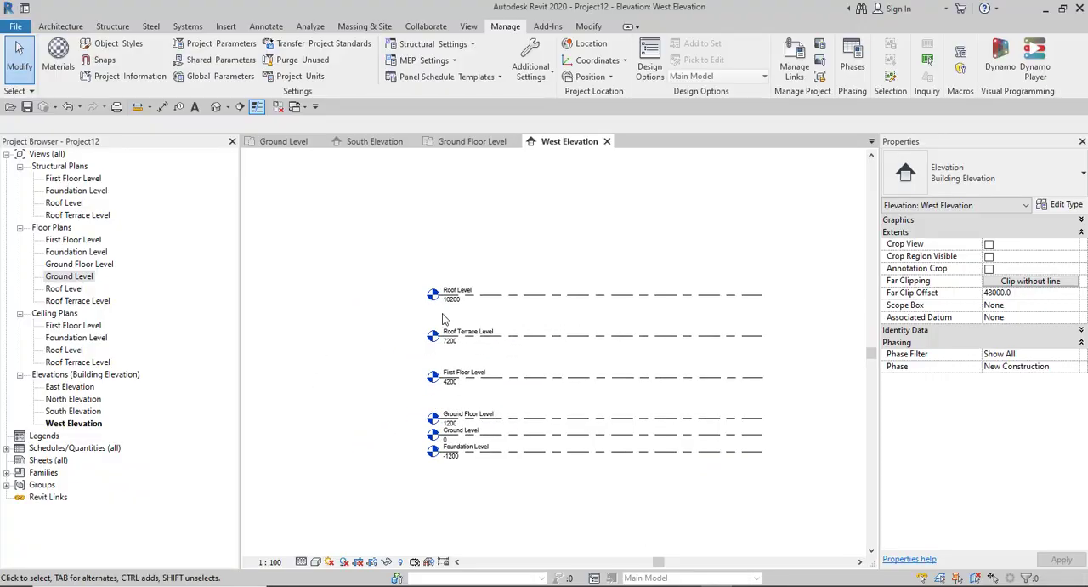
click(570, 300)
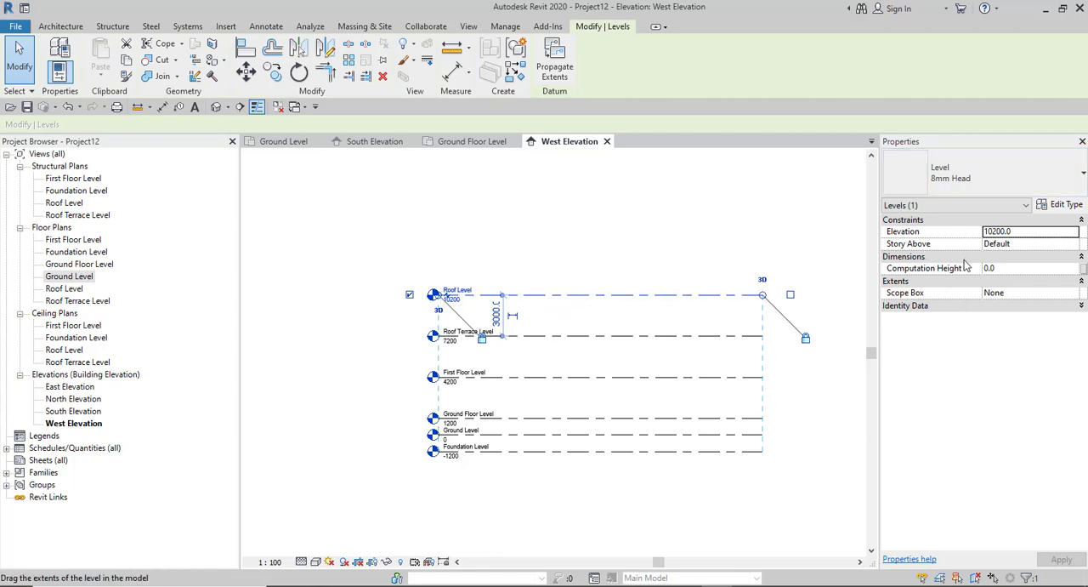
- Collapse the Roof Level's Constraints, Dimensions and Extents property groups, leaving Identity Data collapsed as well
click(957, 220)
click(969, 233)
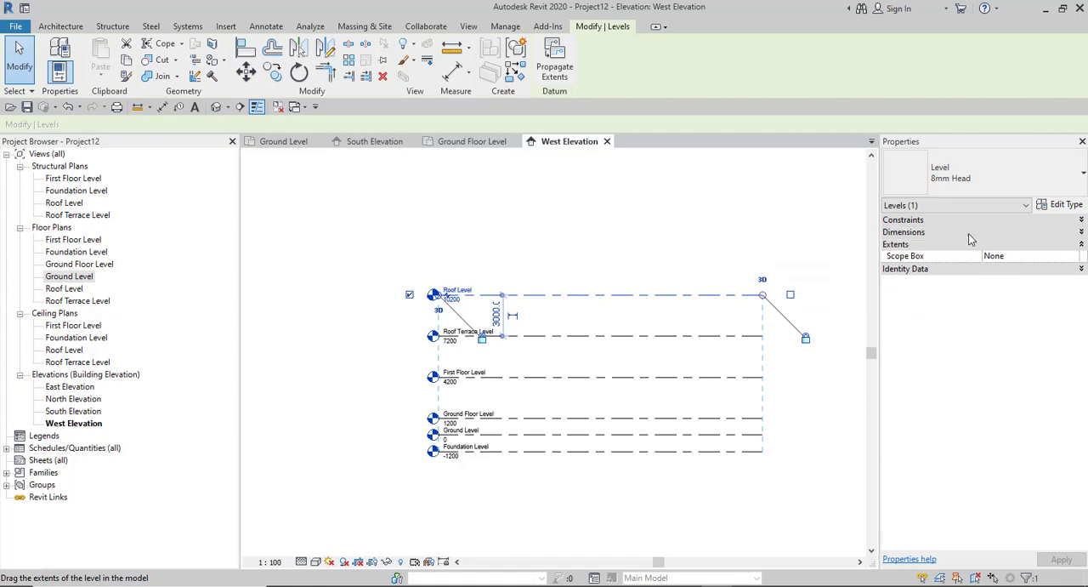
click(1082, 244)
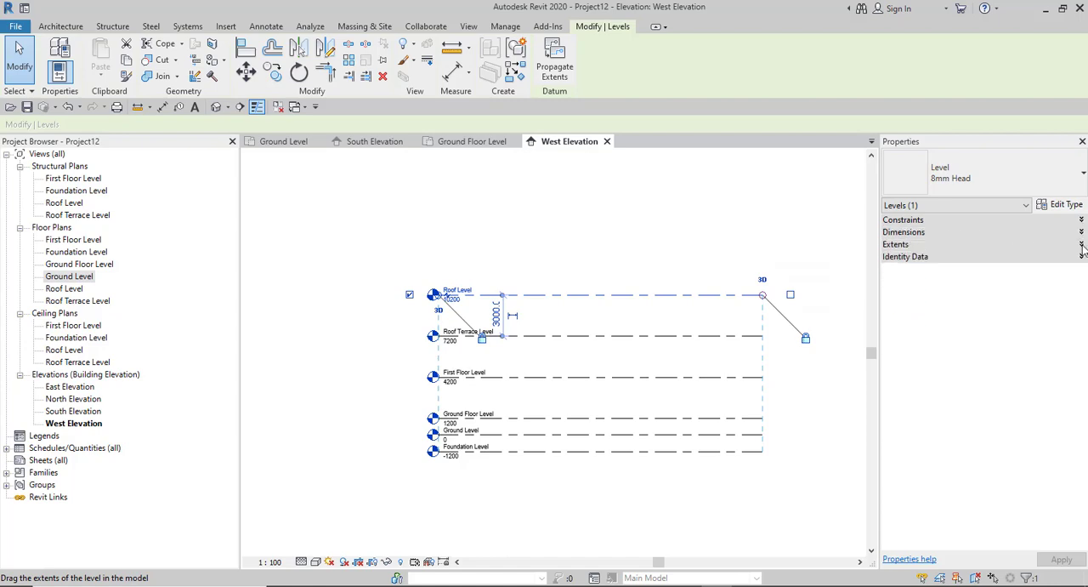
click(1081, 257)
click(1080, 257)
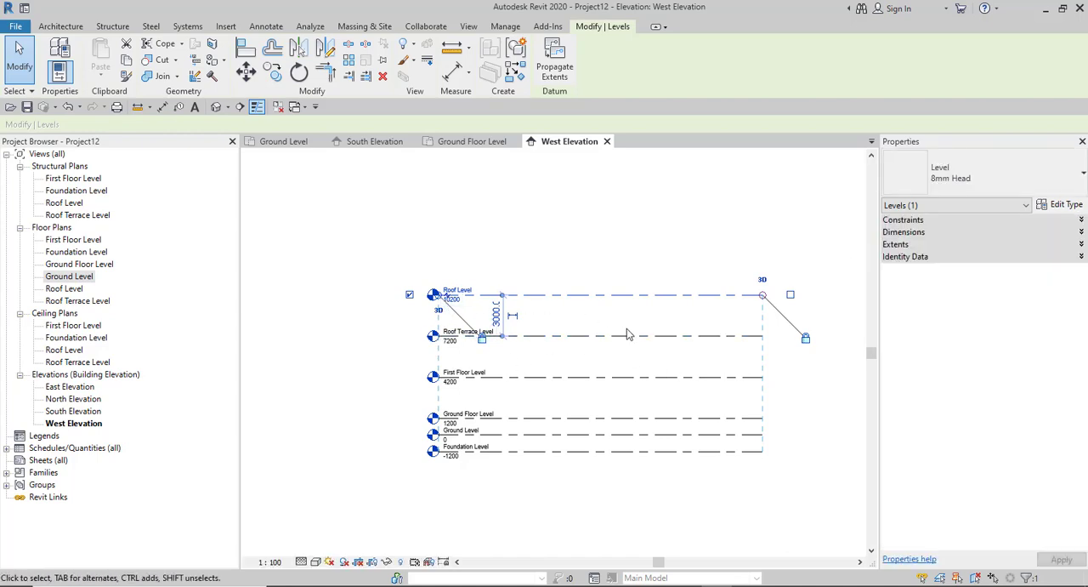
- Expand the Roof Level's Constraints properties and check the Story Above choices, keeping Default
click(1081, 220)
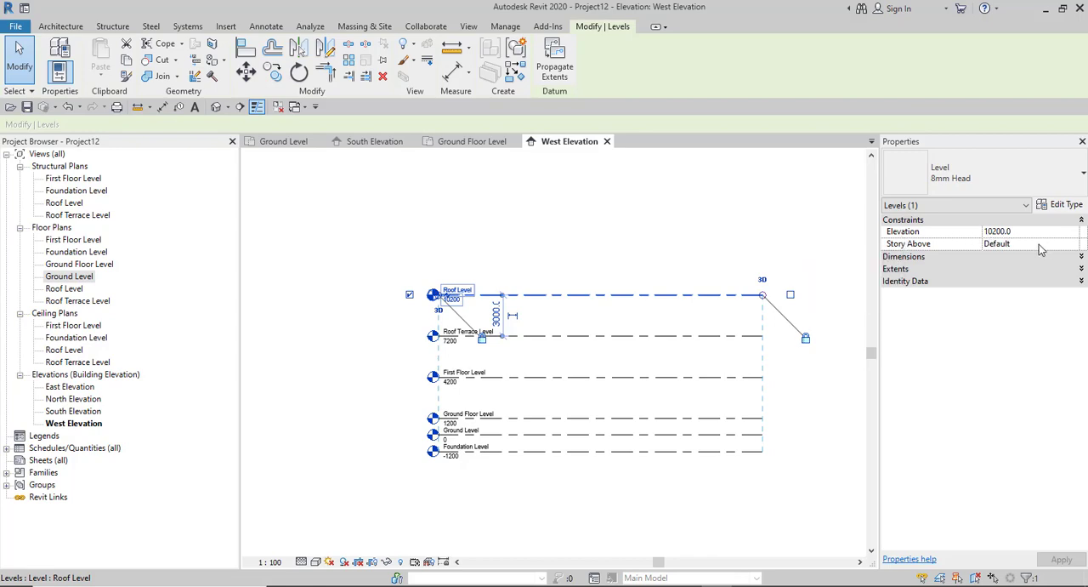
click(1019, 244)
click(1074, 244)
click(1073, 244)
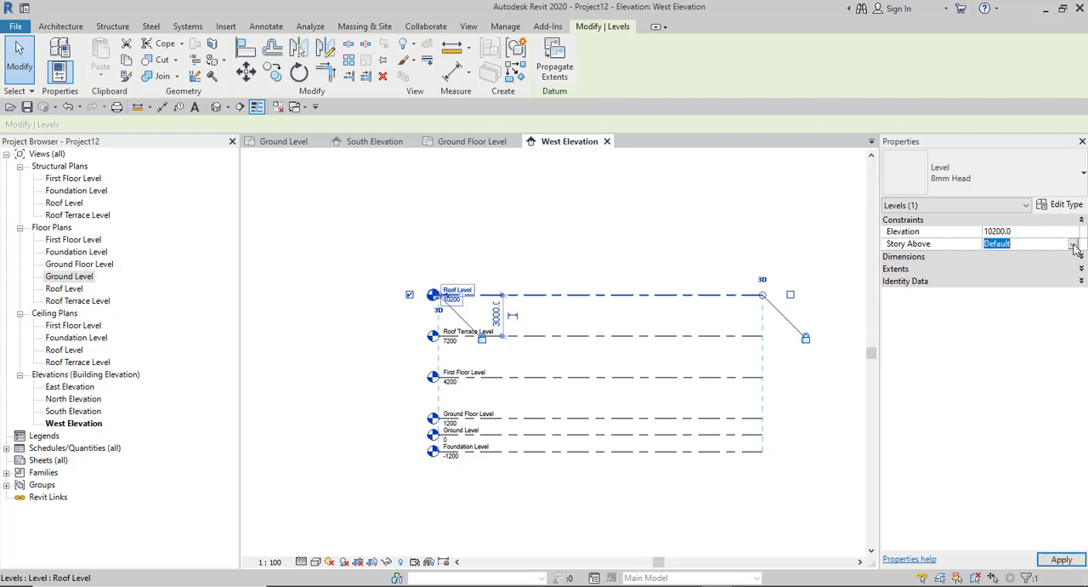
- Expand the Roof Level's Dimensions, Extents and Identity Data properties to examine them, and deselect the level
click(935, 257)
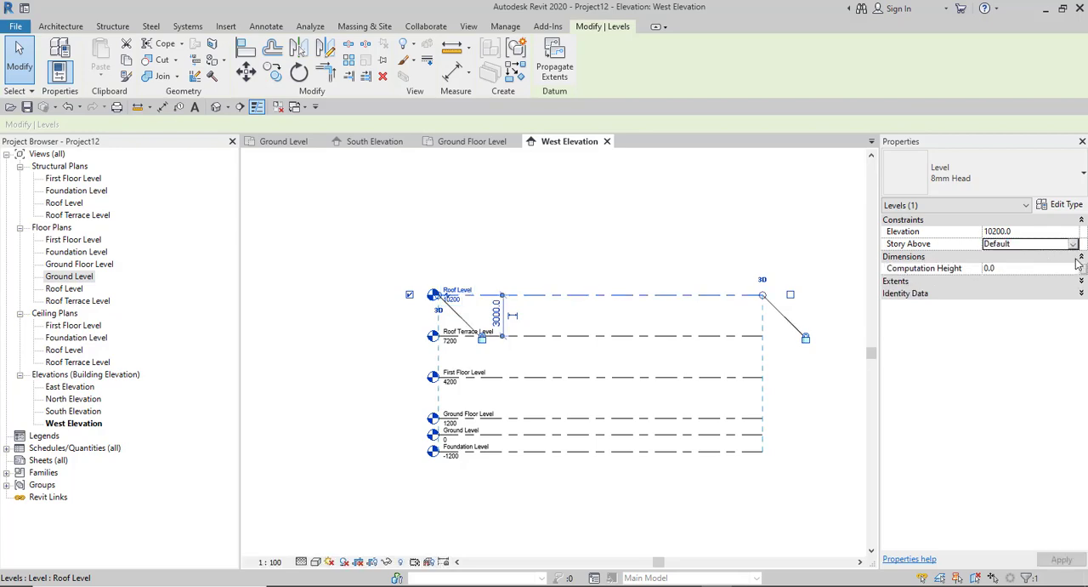
click(1004, 268)
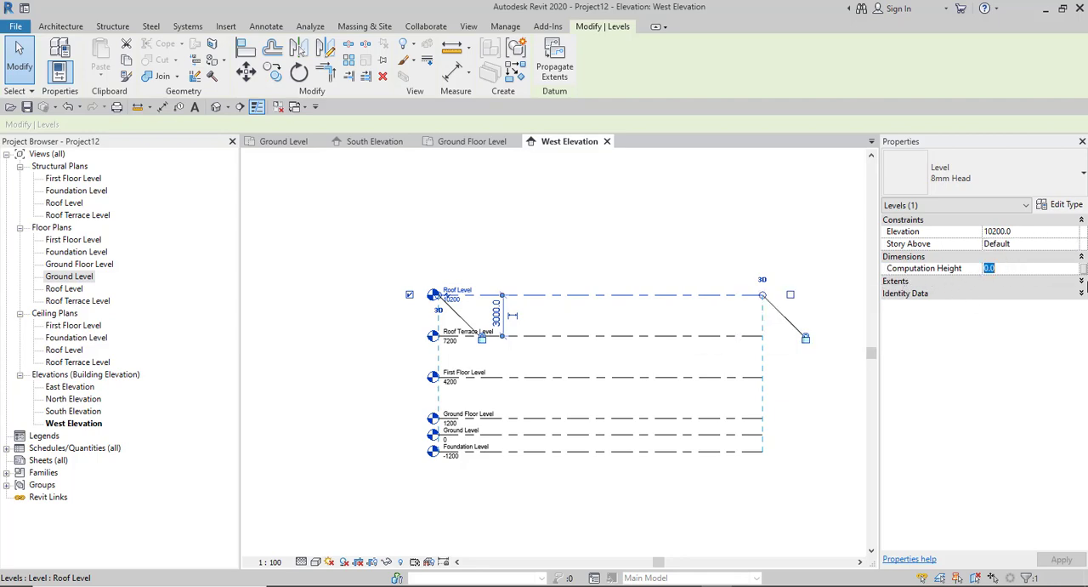
click(1082, 281)
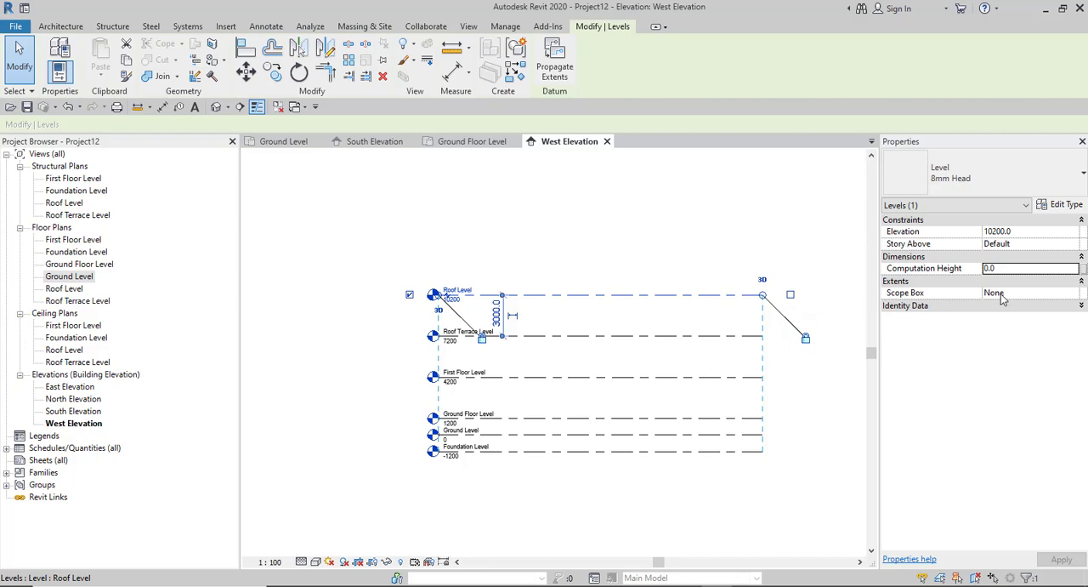
click(1082, 306)
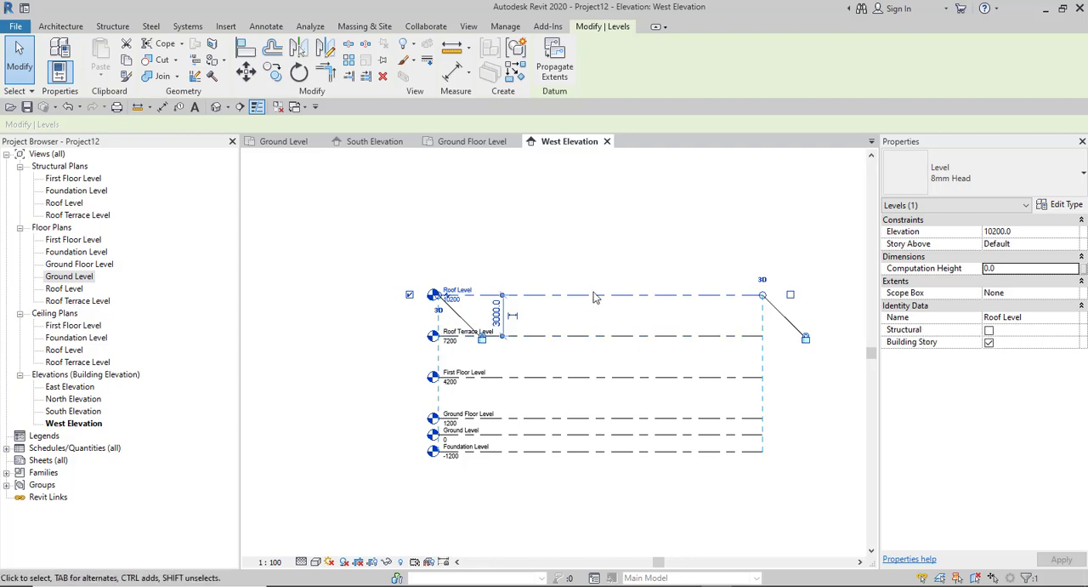
click(602, 253)
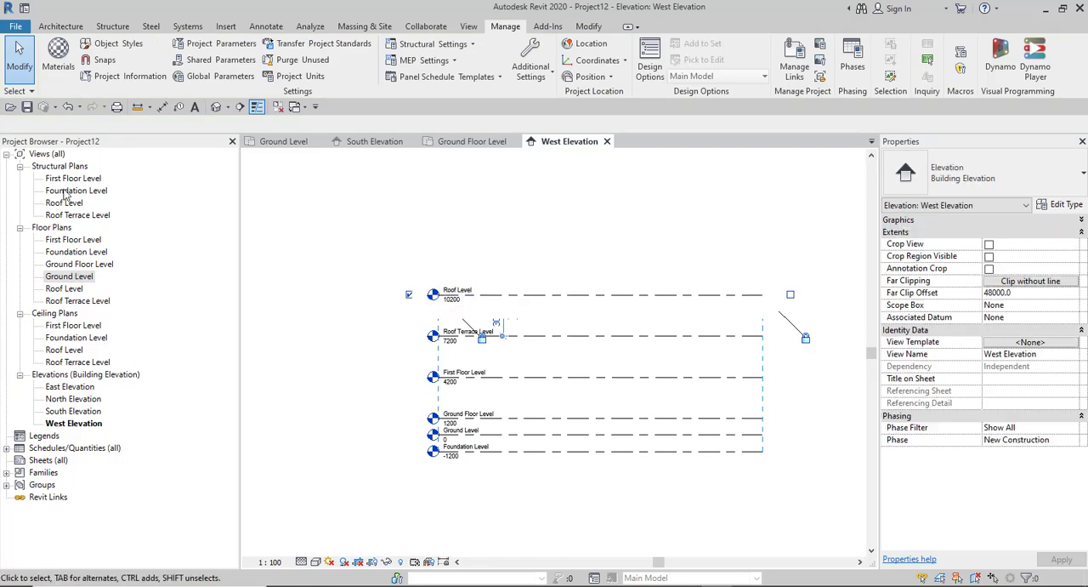
- Open the Ground Floor Level floor plan and inspect the properties of the west elevation marker's circle and of its arrowhead
double_click(68, 265)
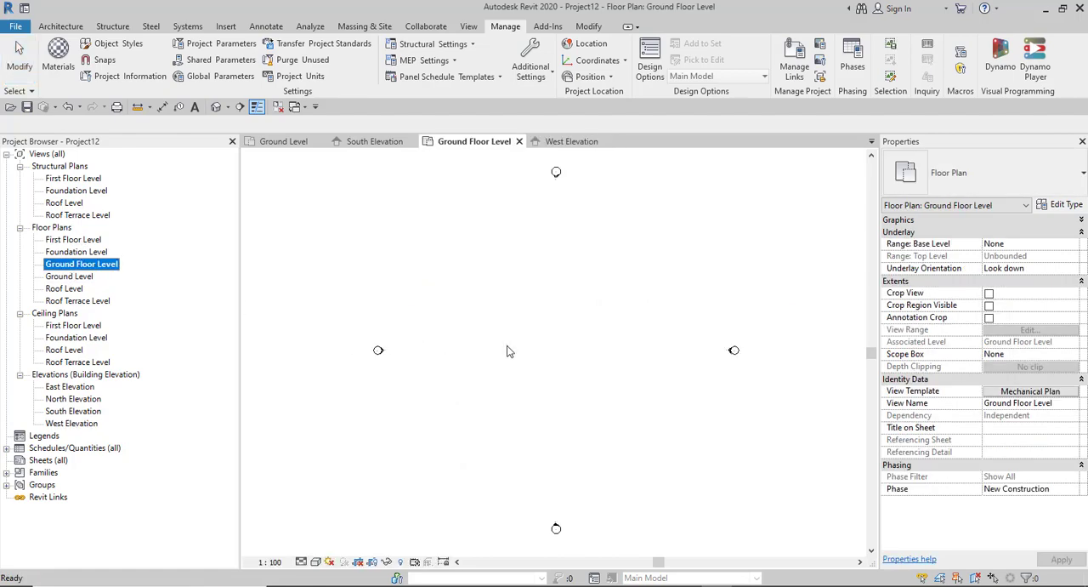
scroll(508, 351, down, 5)
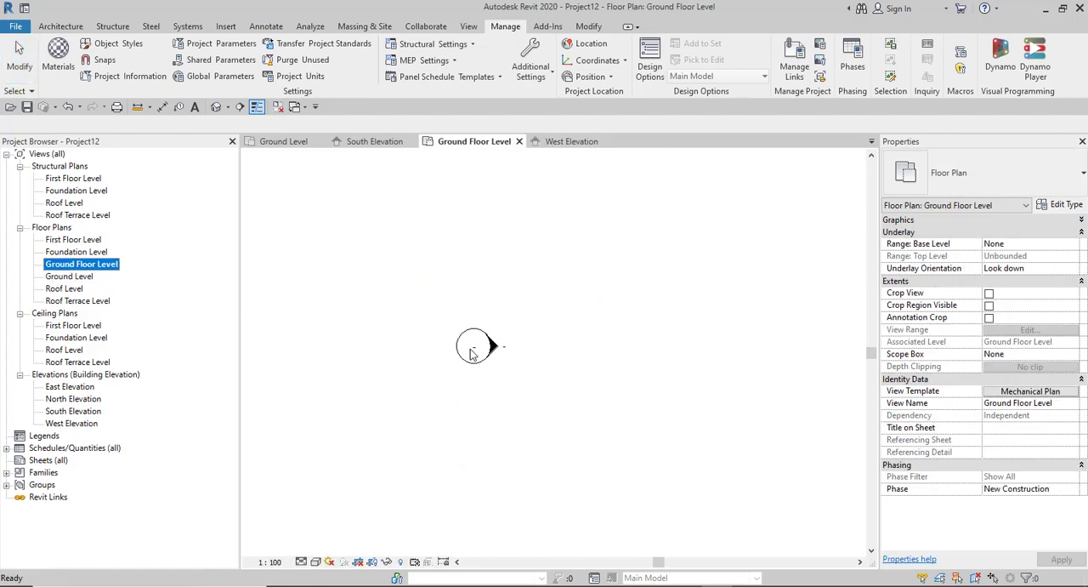
scroll(453, 353, up, 1)
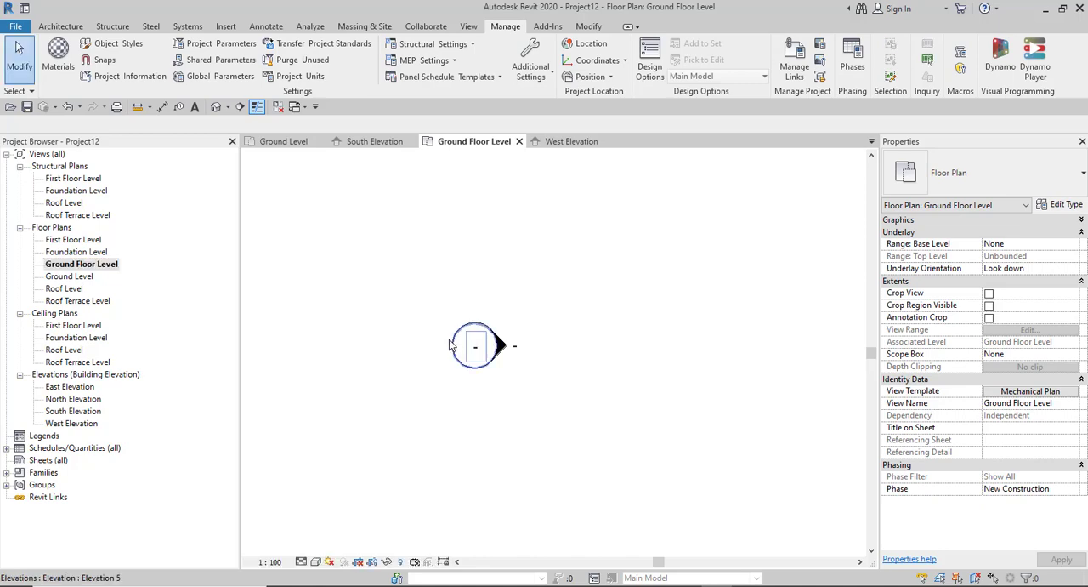
click(452, 345)
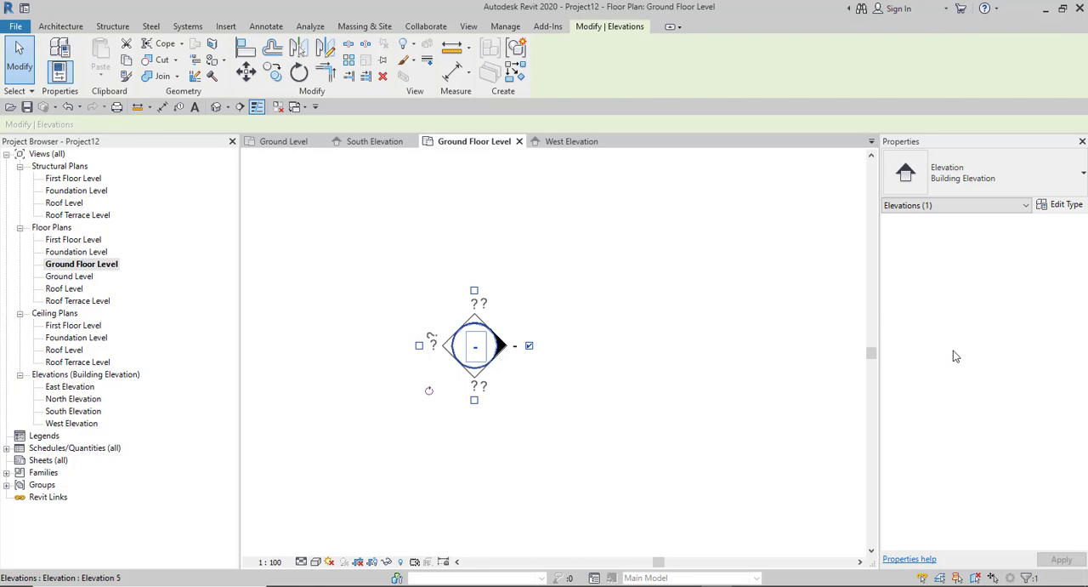
click(608, 372)
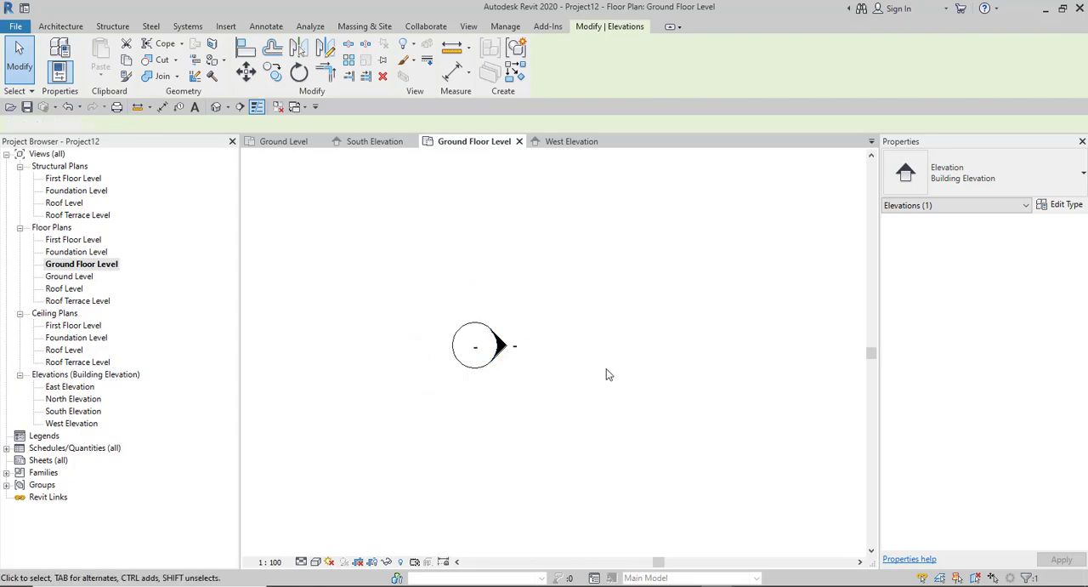
click(507, 350)
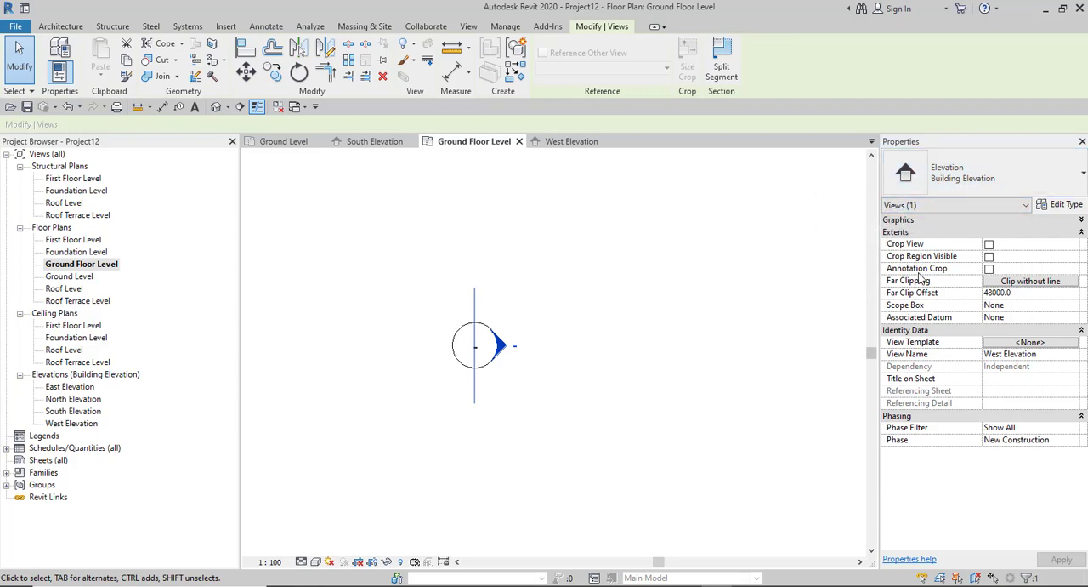
- Collapse the west elevation's Extents, Identity Data and Phasing properties, expand its Graphics properties to examine them, and deselect the marker
click(1067, 232)
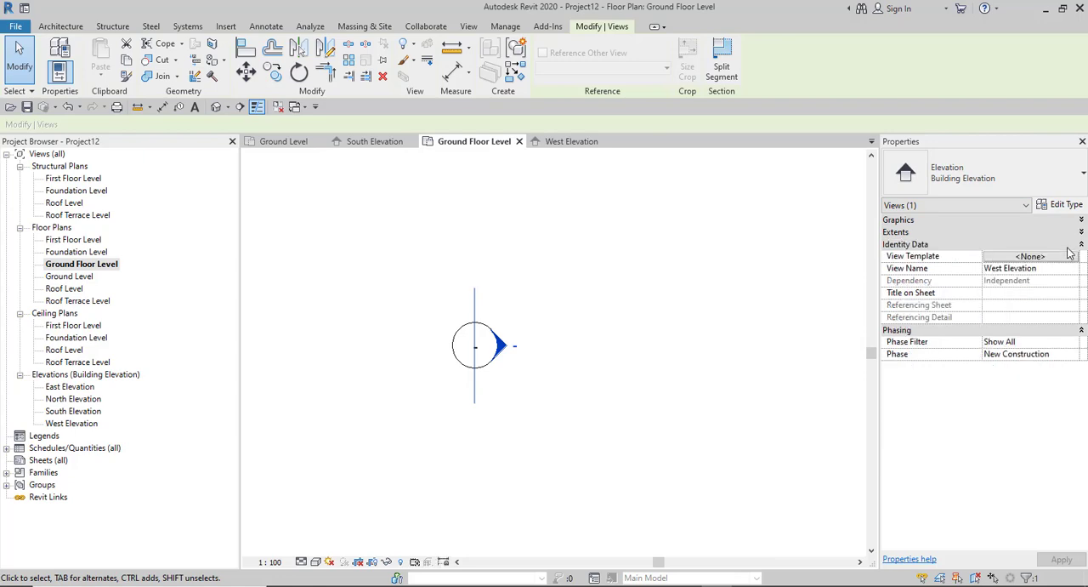
click(1070, 245)
click(1068, 257)
click(1069, 223)
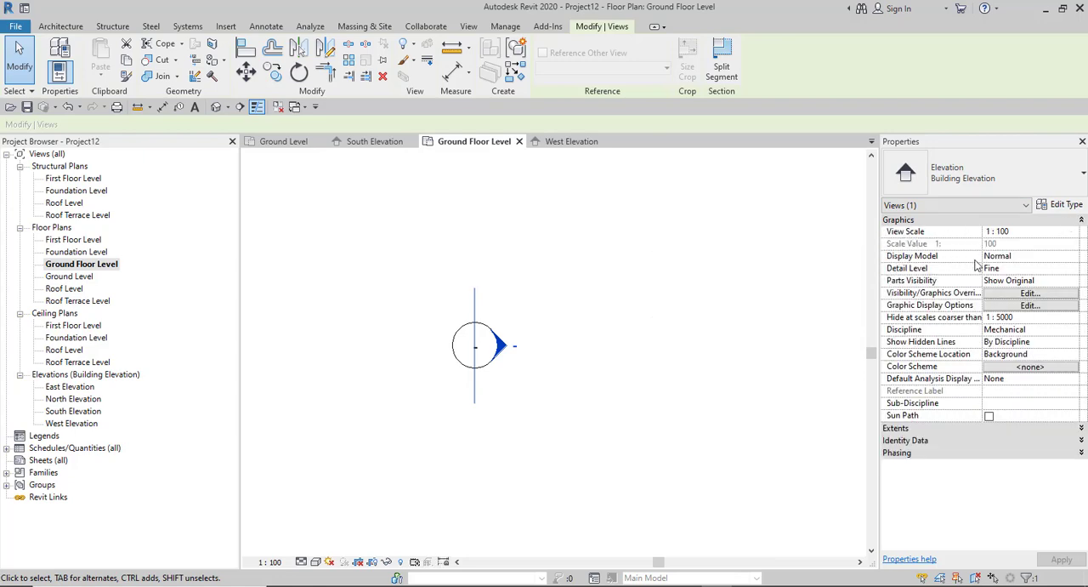
scroll(432, 420, down, 5)
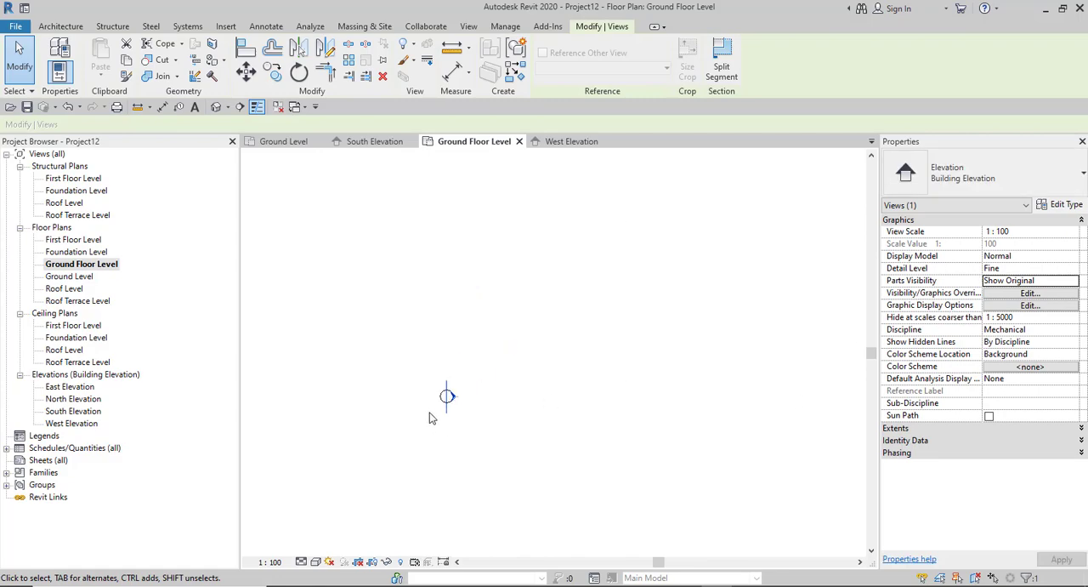
scroll(500, 463, up, 3)
key(Escape)
scroll(412, 409, up, 1)
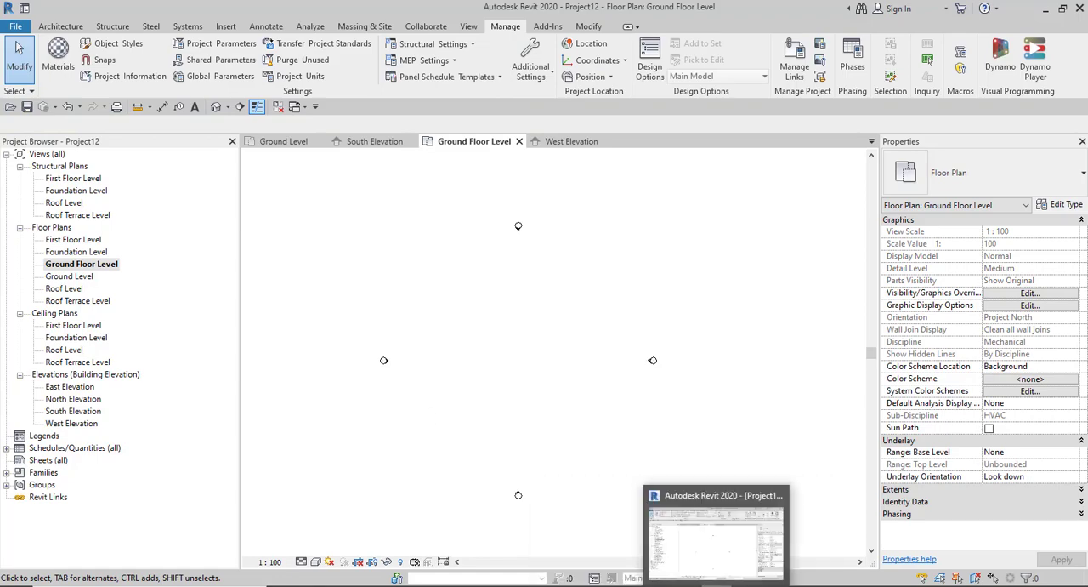
- Switch to the Notion course outline in Chrome to check the topics under Selection in Revit, and return to Revit
mouse_move(686, 586)
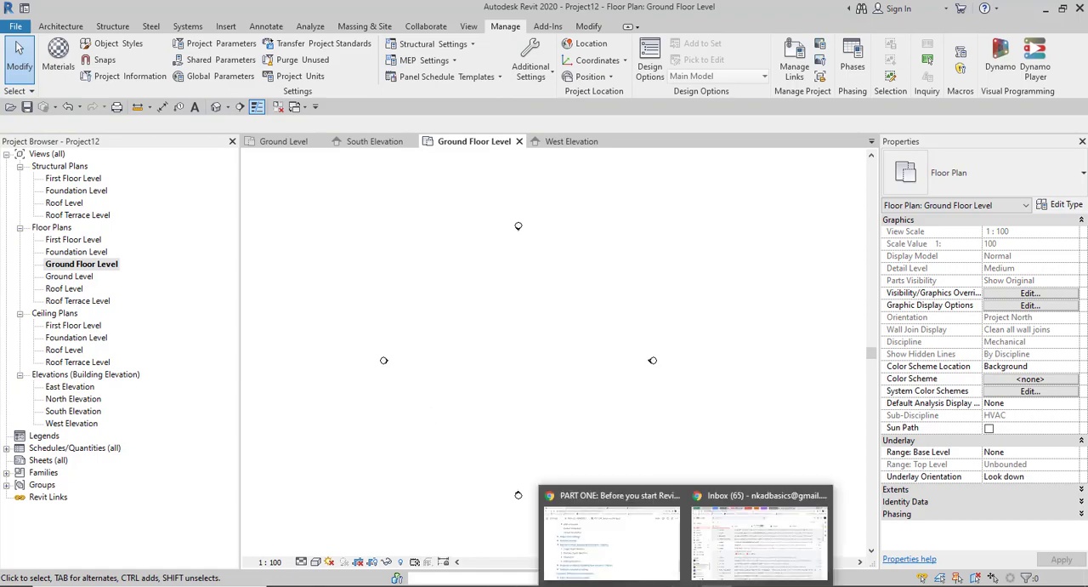
click(609, 551)
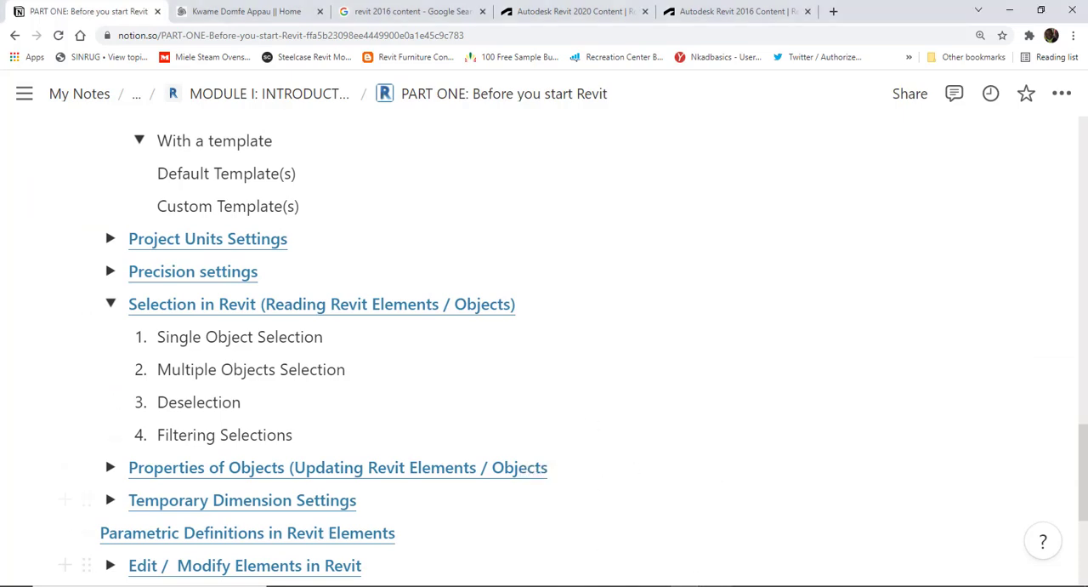
click(734, 464)
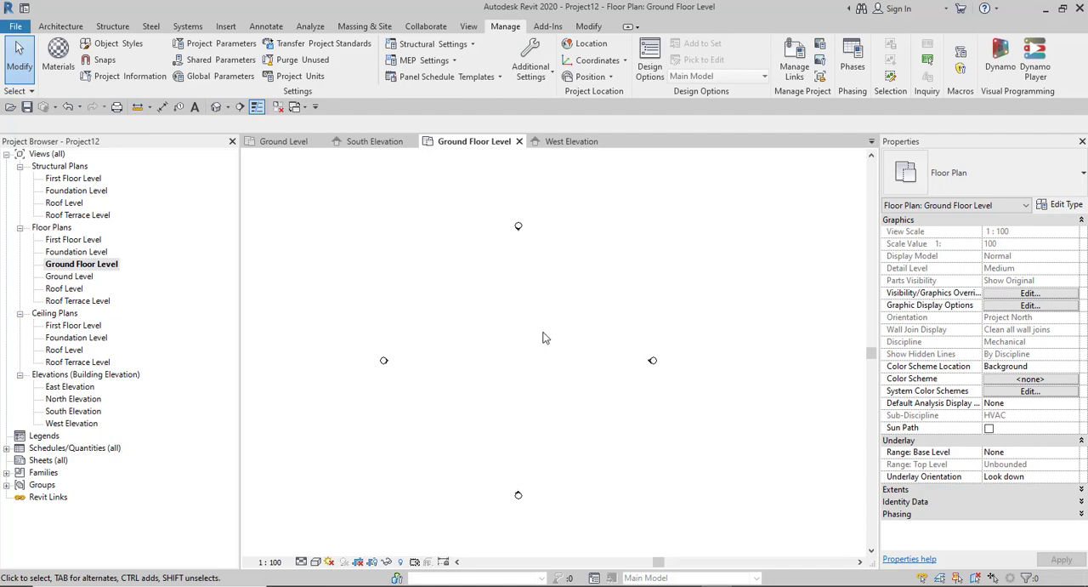
click(61, 26)
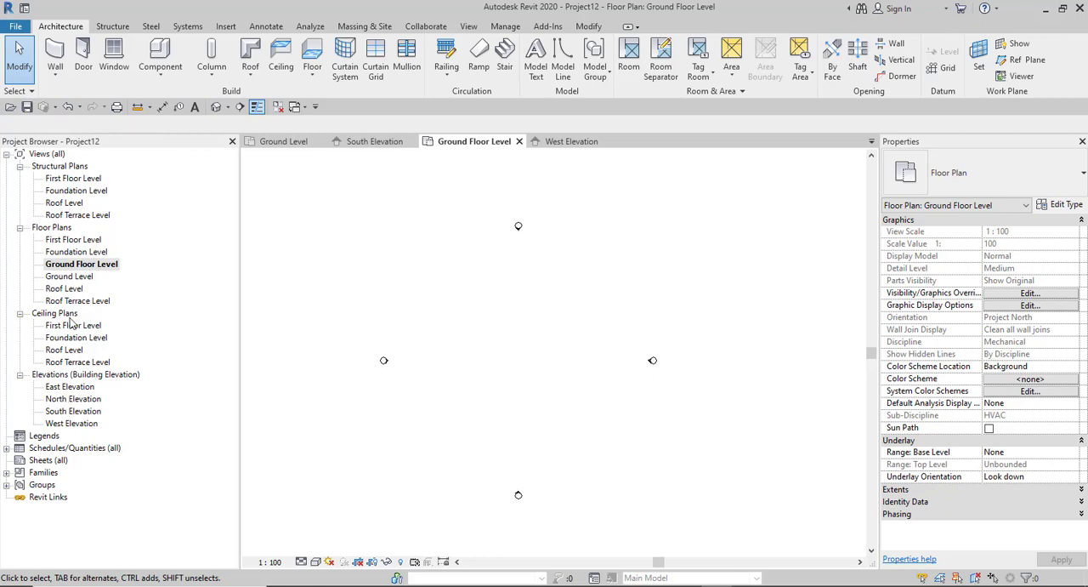
click(56, 75)
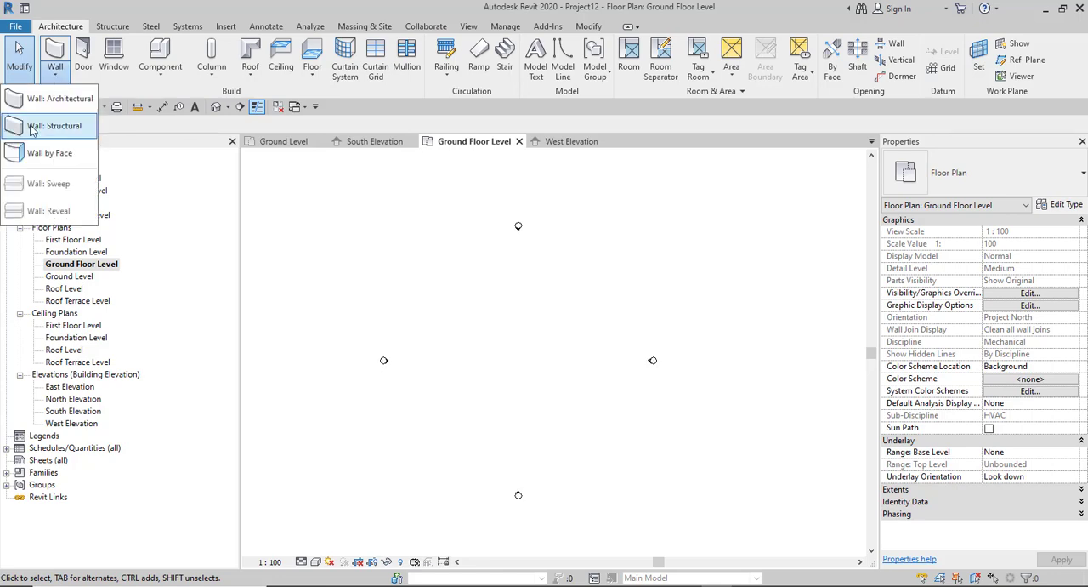
click(196, 125)
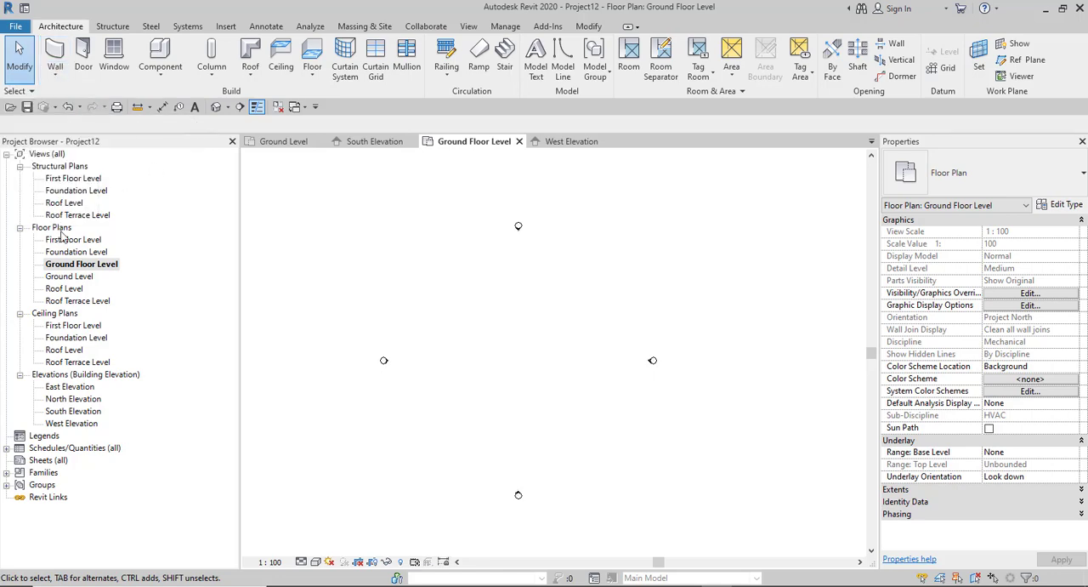
- Expand Families, Walls and Basic Wall in the project browser to list the basic wall types
click(6, 473)
scroll(4, 434, down, 2)
scroll(4, 433, down, 4)
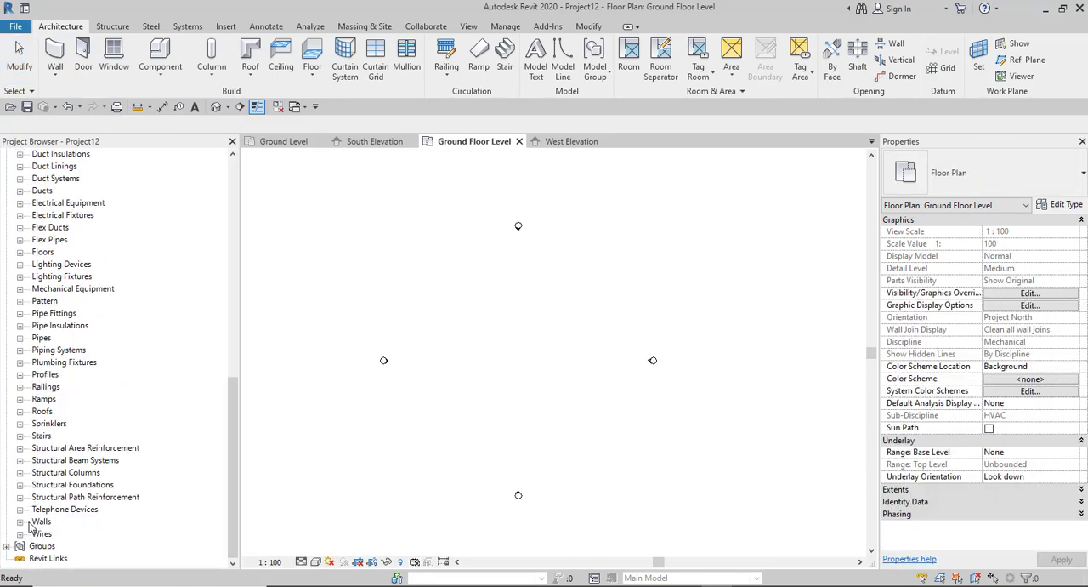
click(36, 522)
click(19, 521)
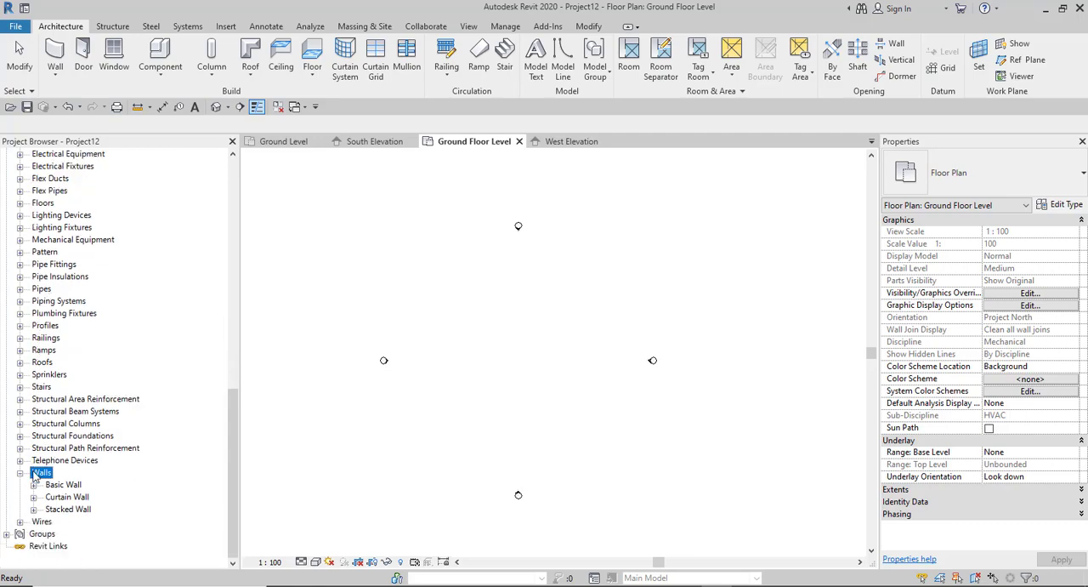
click(62, 485)
click(33, 485)
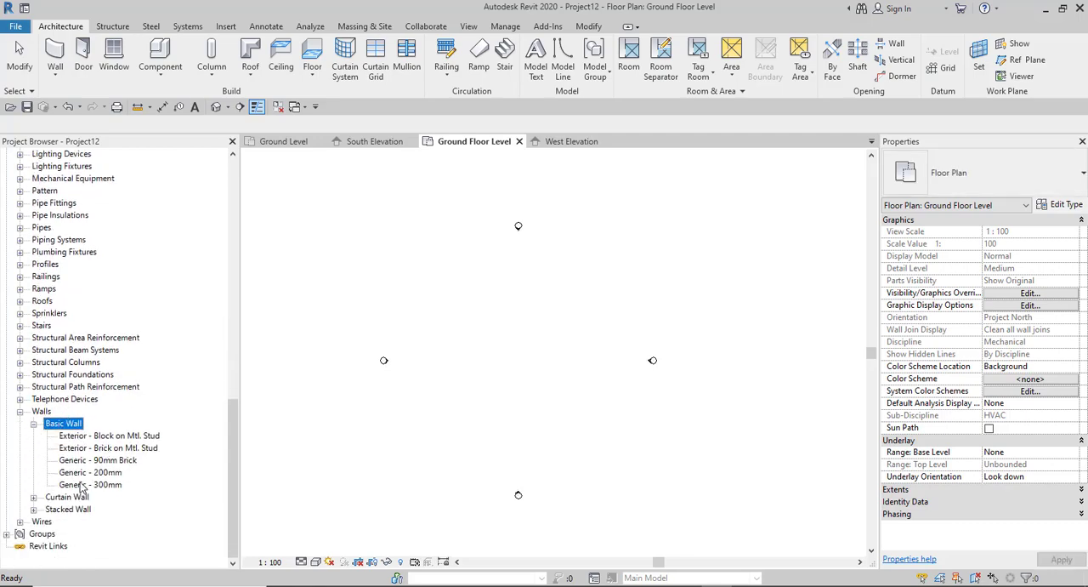
- Create an instance of the Generic - 200mm basic wall as a straight horizontal wall about 12000 mm long on the Ground Floor Level plan
click(81, 475)
right_click(87, 474)
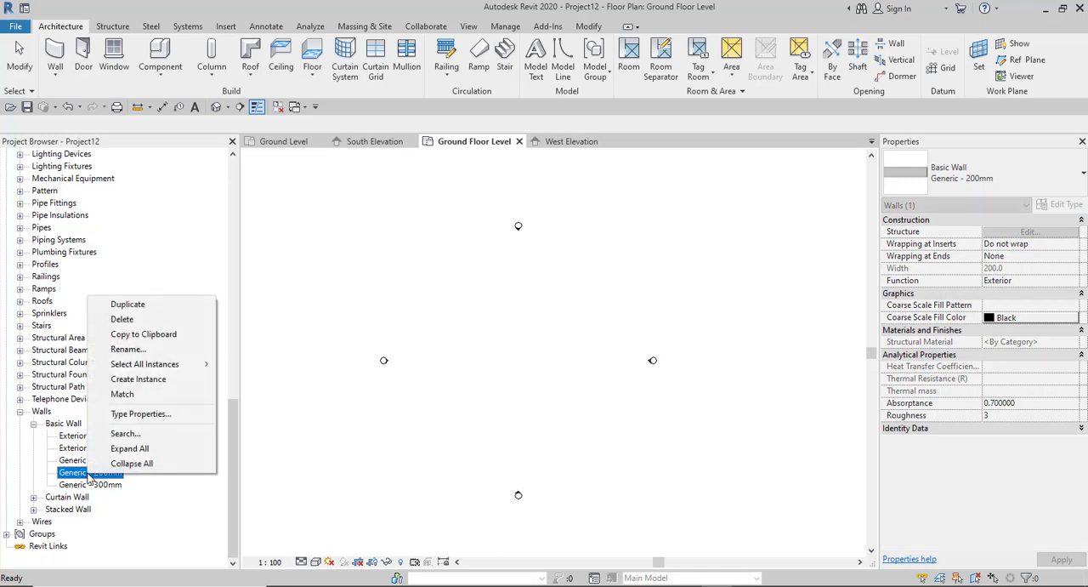
mouse_move(128, 367)
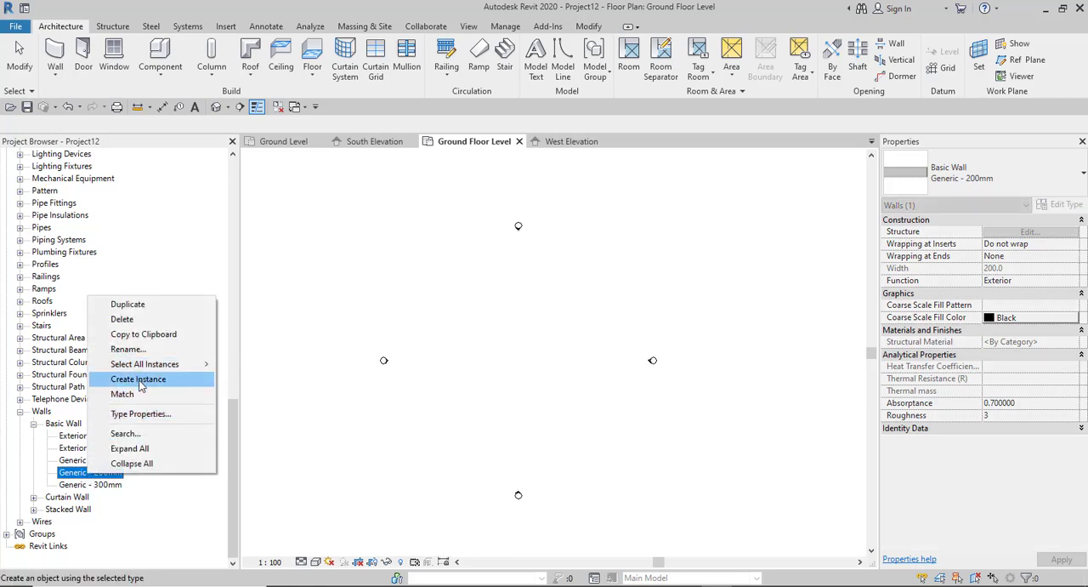
click(141, 379)
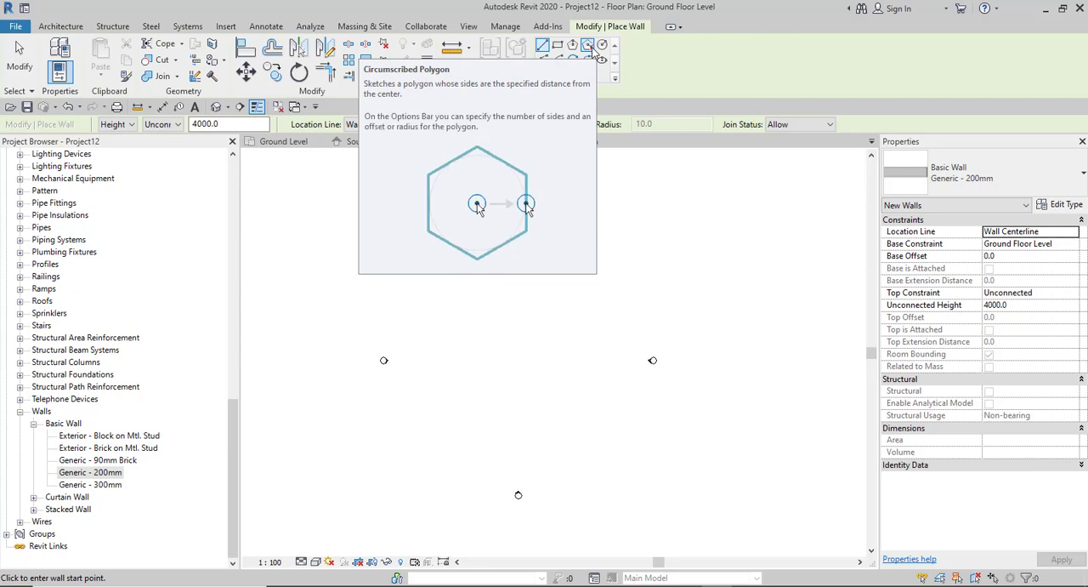
click(542, 47)
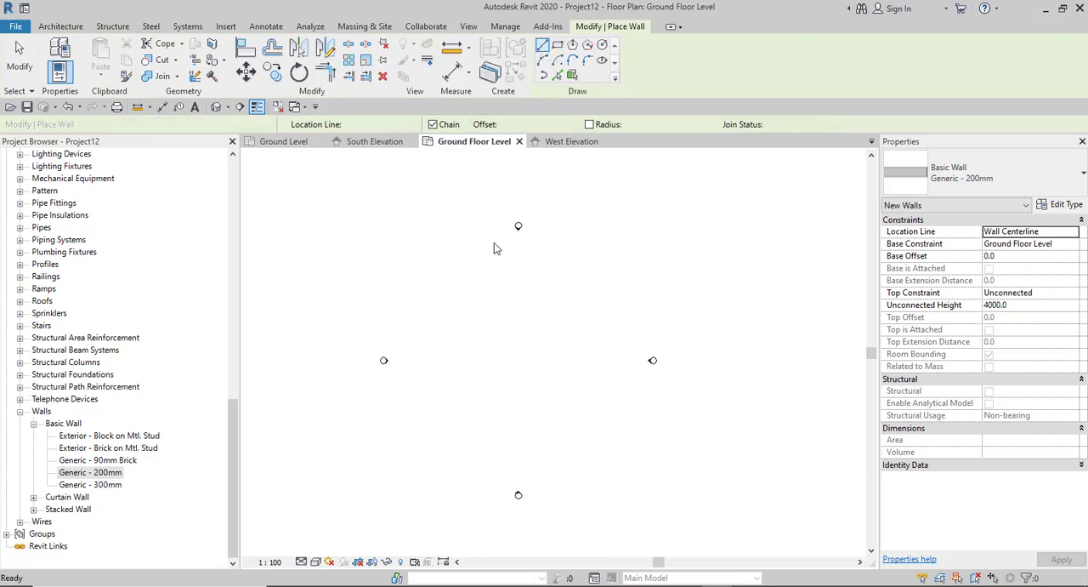
click(417, 295)
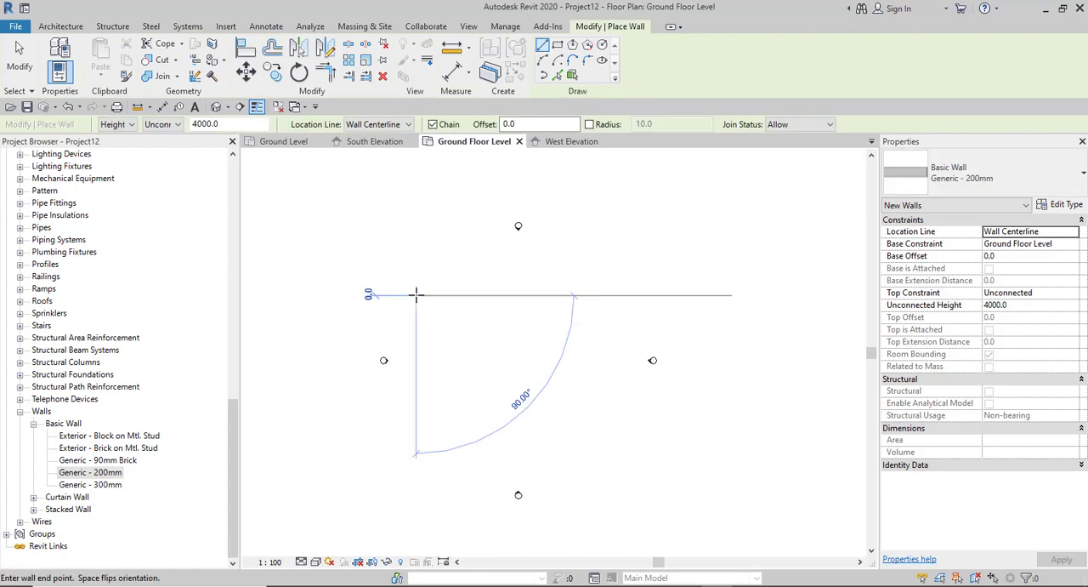
click(482, 295)
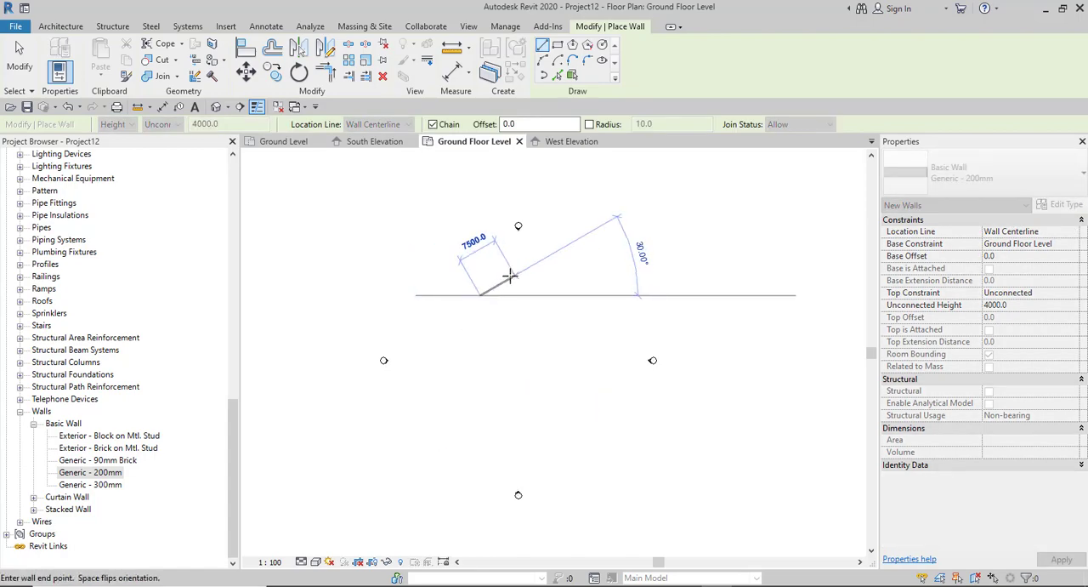
right_click(509, 279)
click(542, 286)
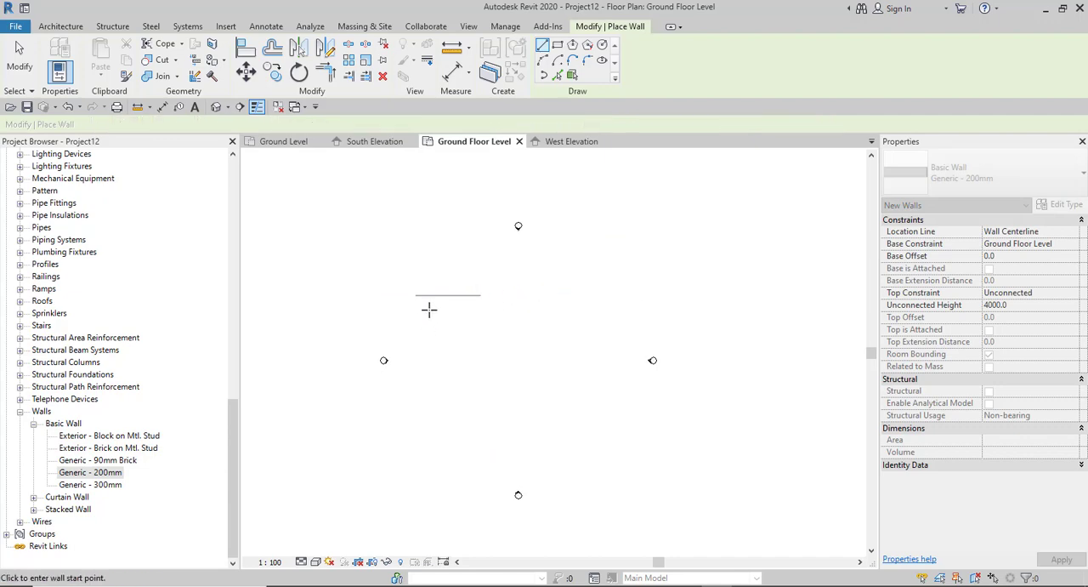
- Inspect the new wall in plan and open the default 3D view to examine it among the levels
scroll(441, 283, up, 3)
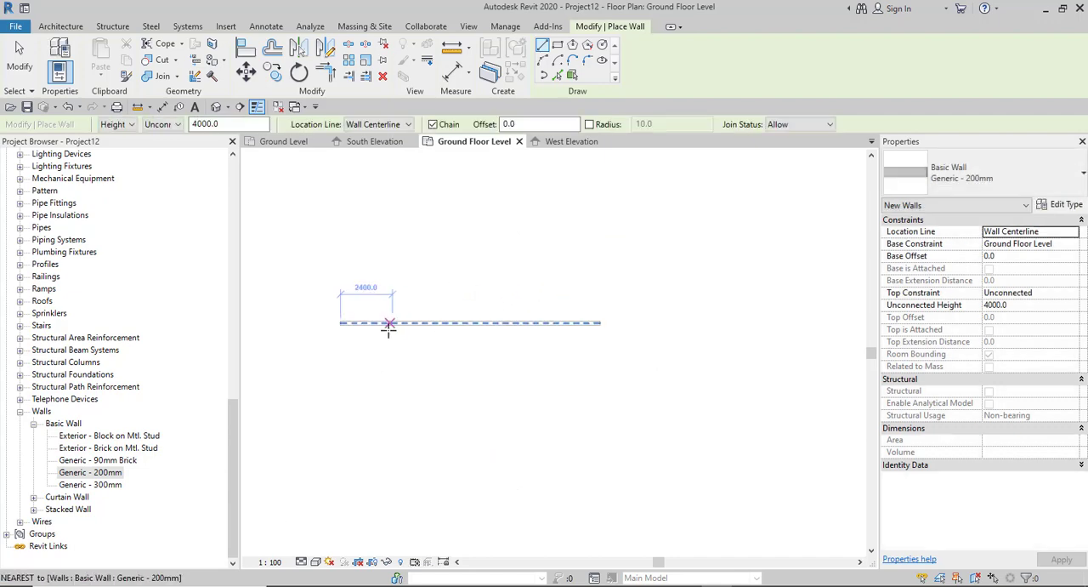
scroll(389, 318, up, 2)
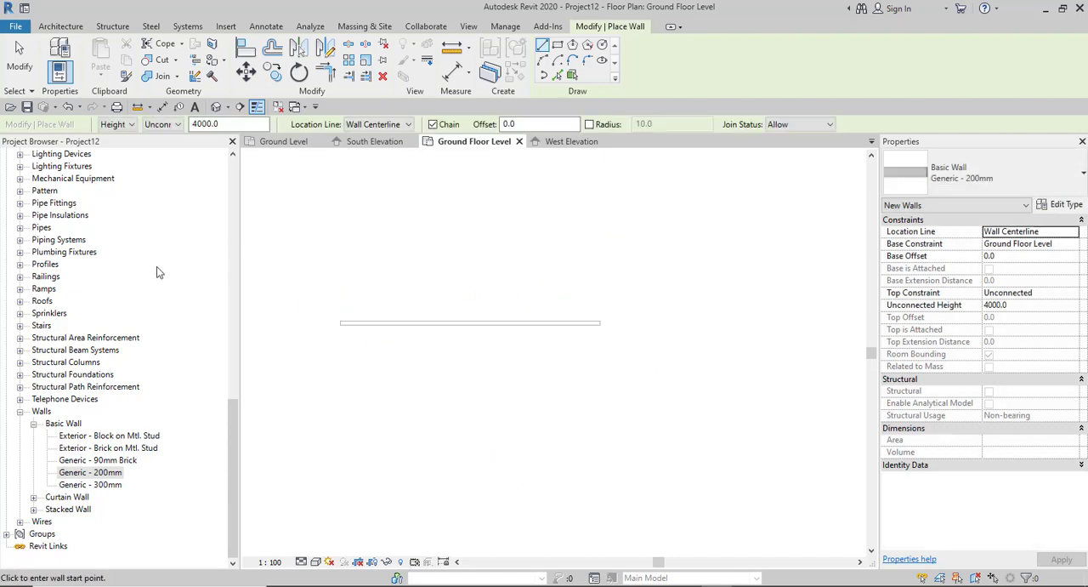
scroll(174, 251, up, 5)
scroll(132, 244, up, 2)
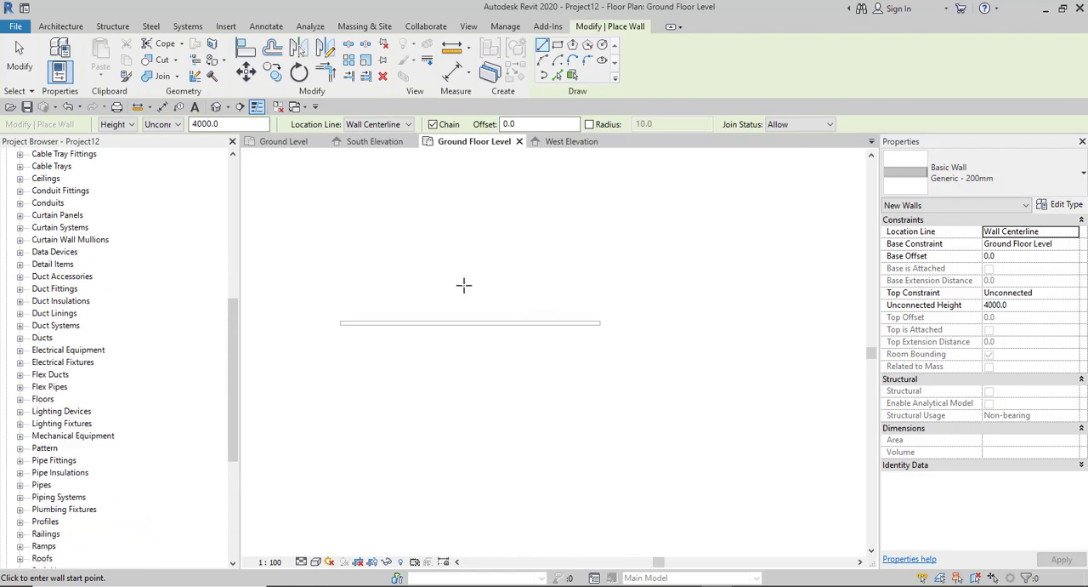
click(340, 322)
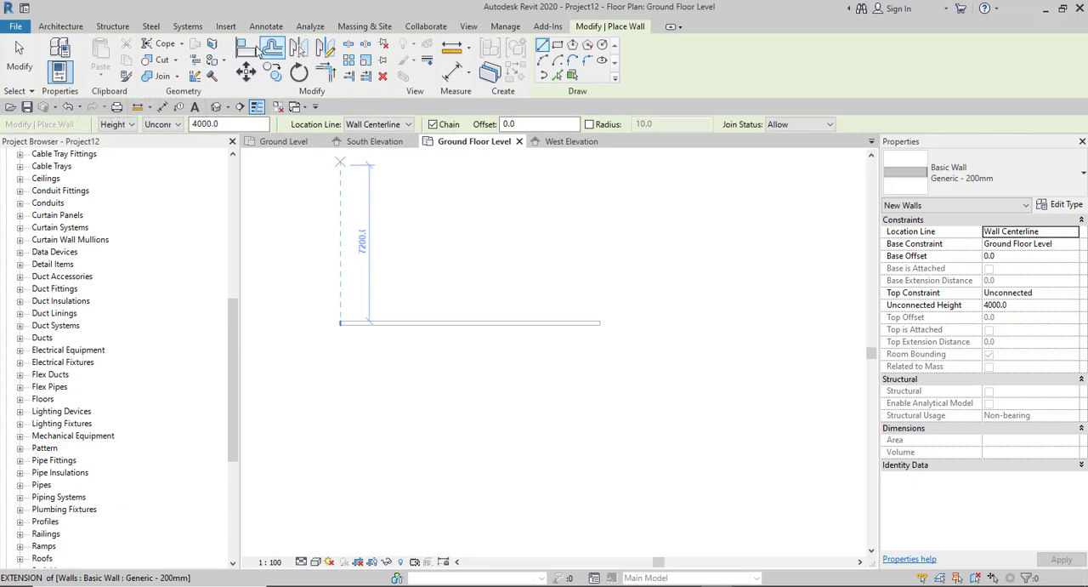
click(217, 108)
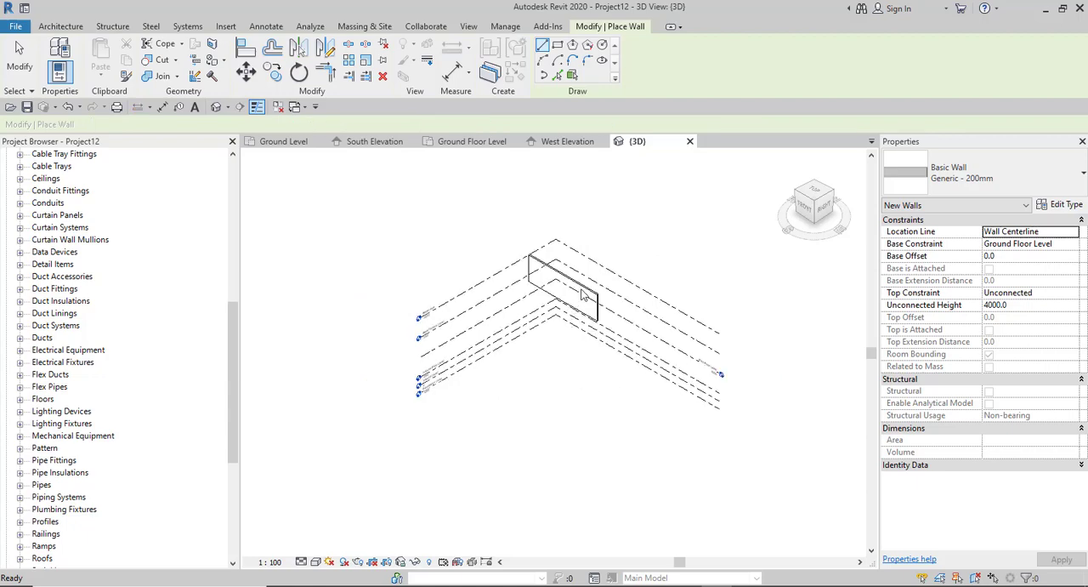
scroll(593, 308, up, 4)
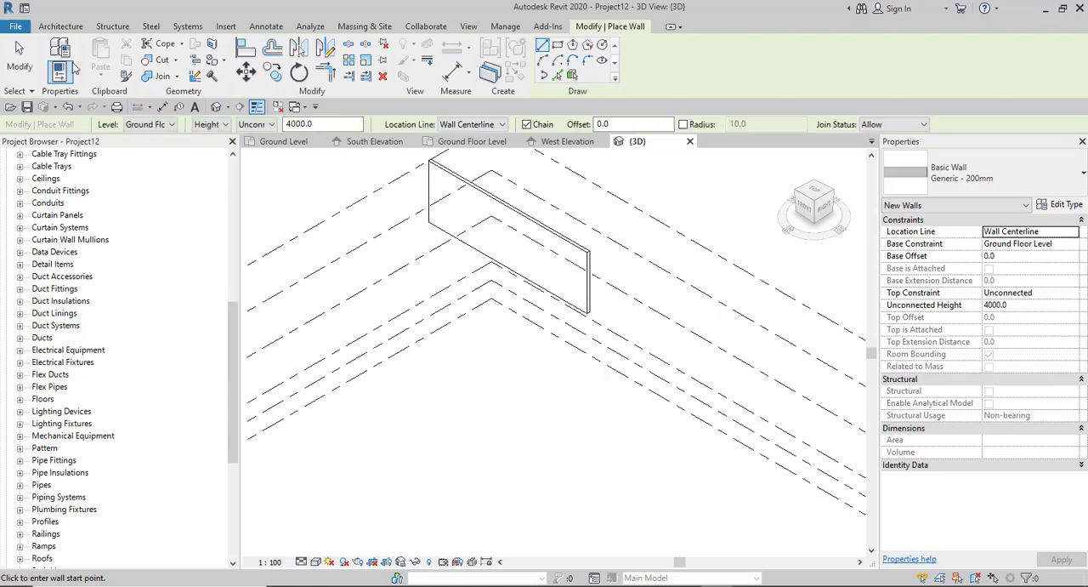
- Draw a 300 x 300 mm rectangular duct about 9600 mm long, parallel to the wall, on the Ground Floor Level
click(189, 28)
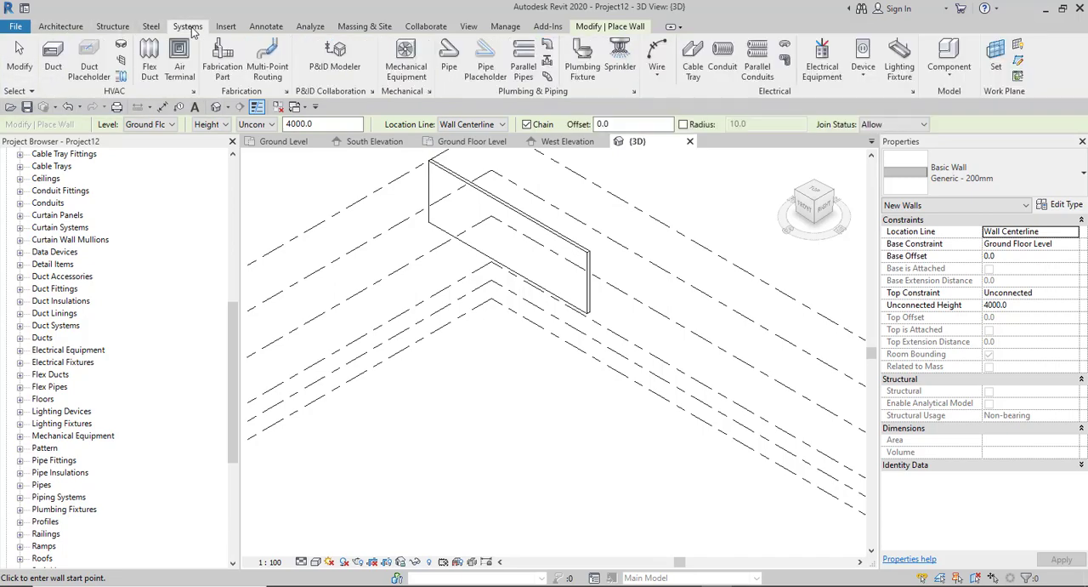
click(53, 55)
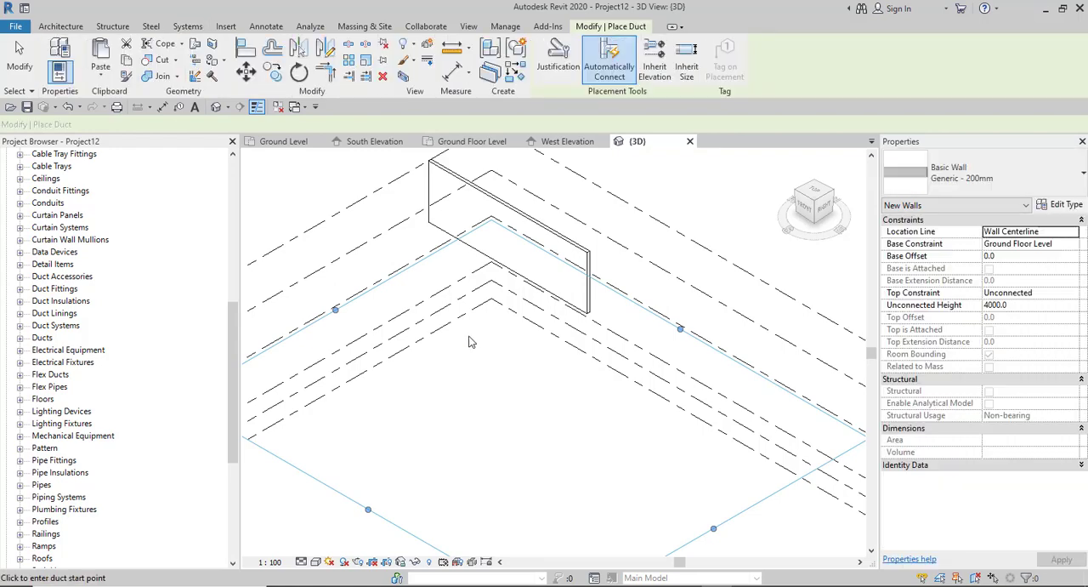
click(384, 258)
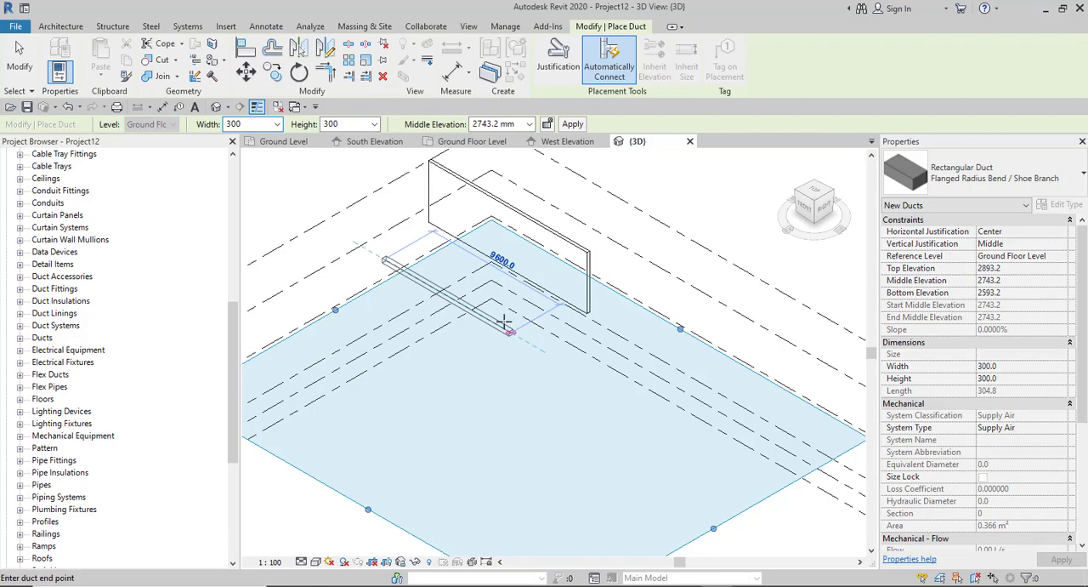
click(508, 328)
right_click(587, 212)
click(608, 219)
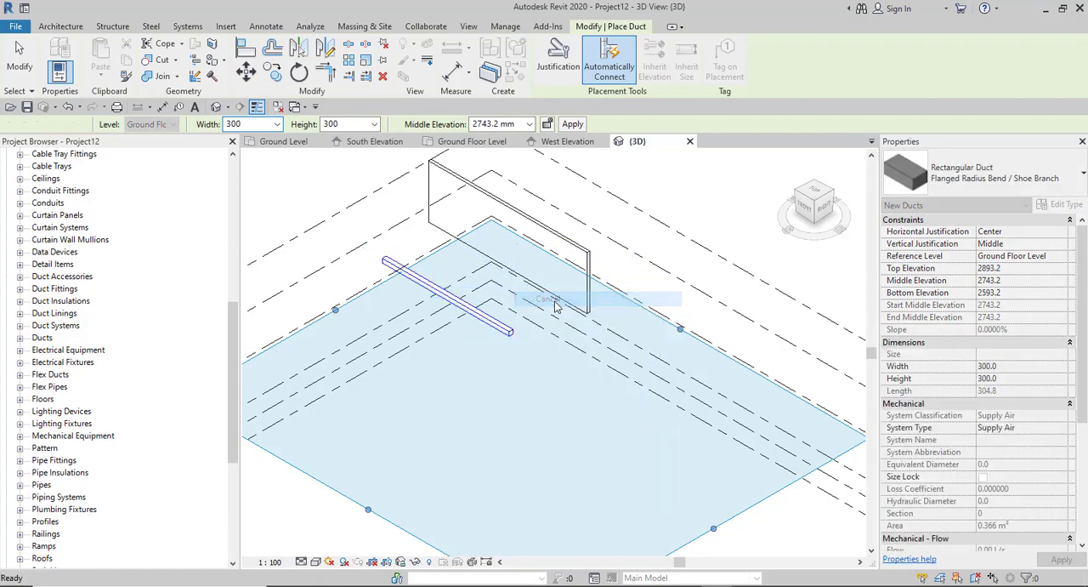
click(609, 74)
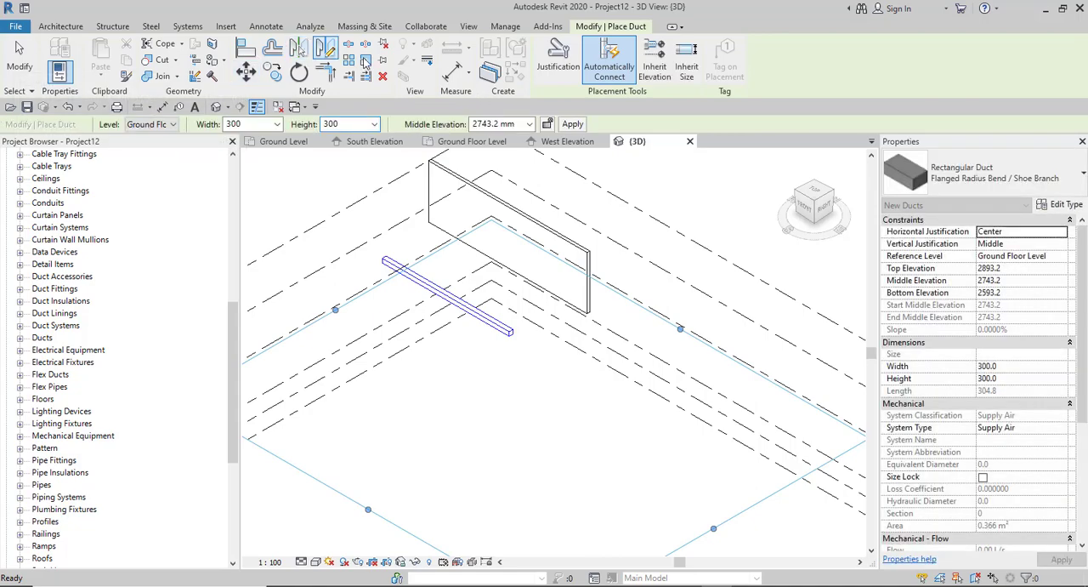
- Draw a 159 mm diameter Standard pipe about 9600 mm long, parallel to the duct, on the Ground Floor Level
click(187, 26)
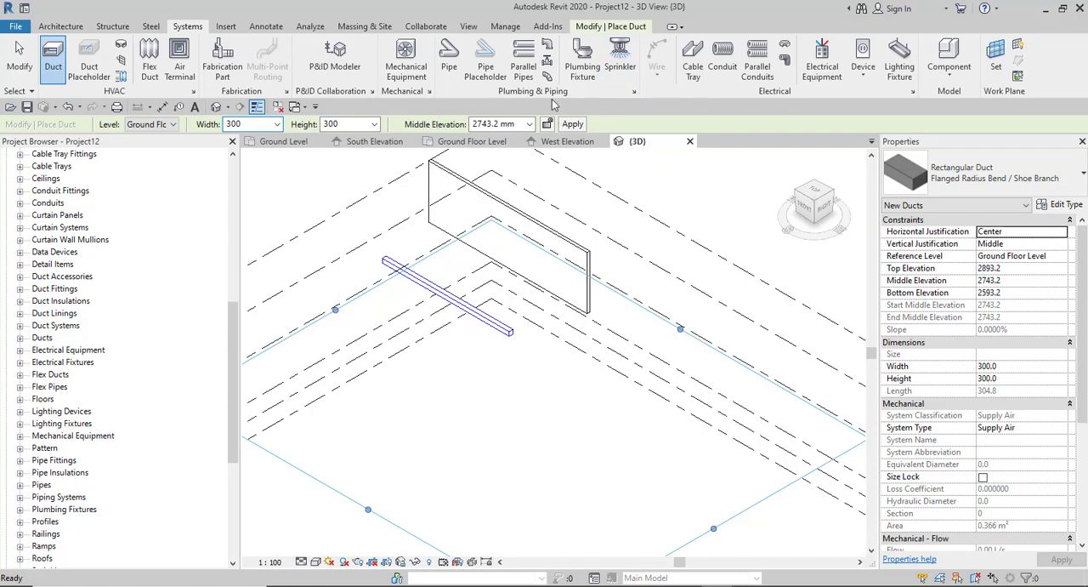
click(449, 62)
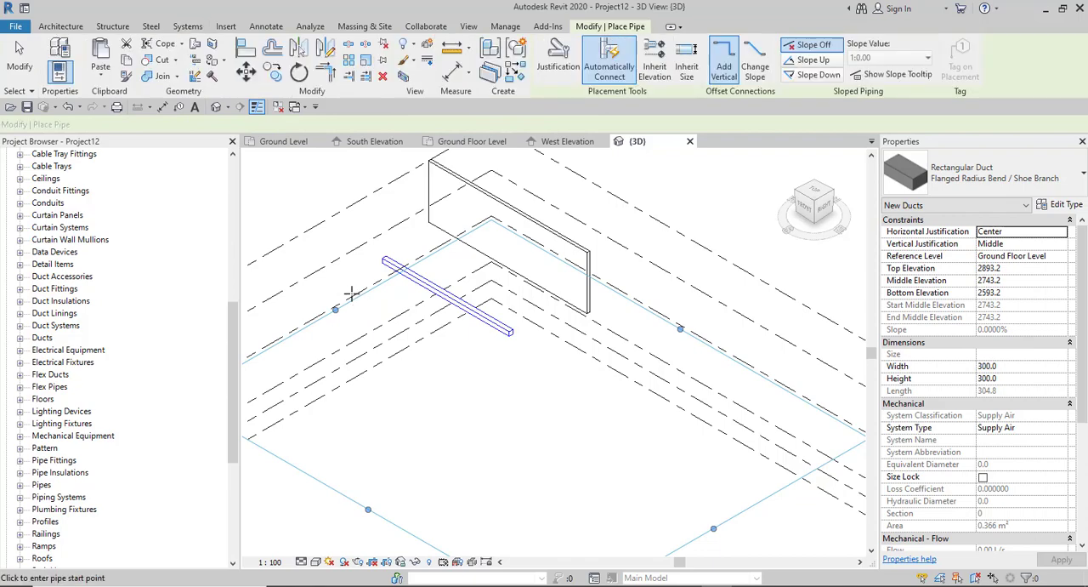
click(352, 290)
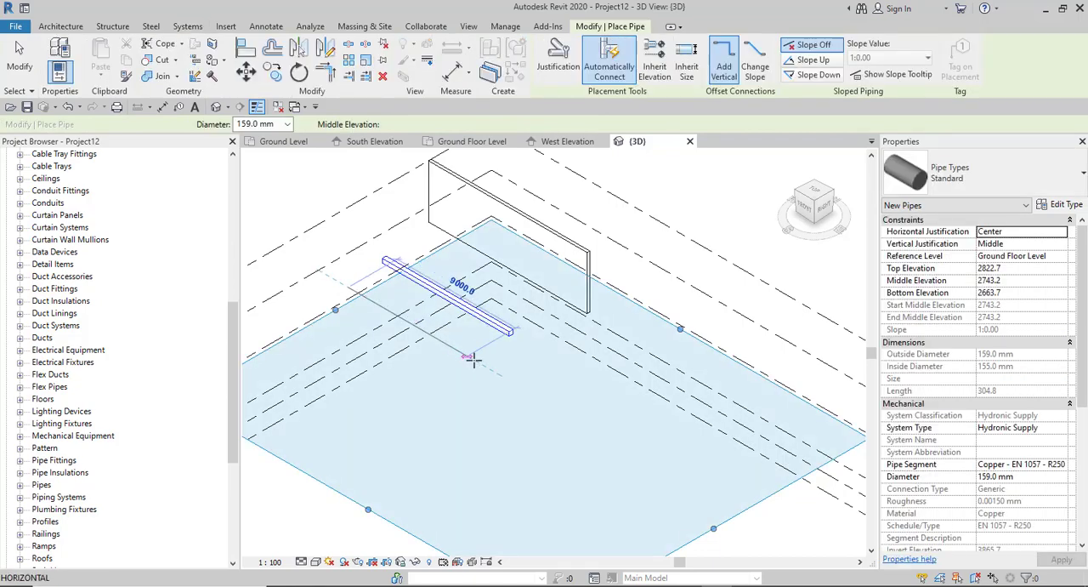
right_click(425, 242)
click(466, 249)
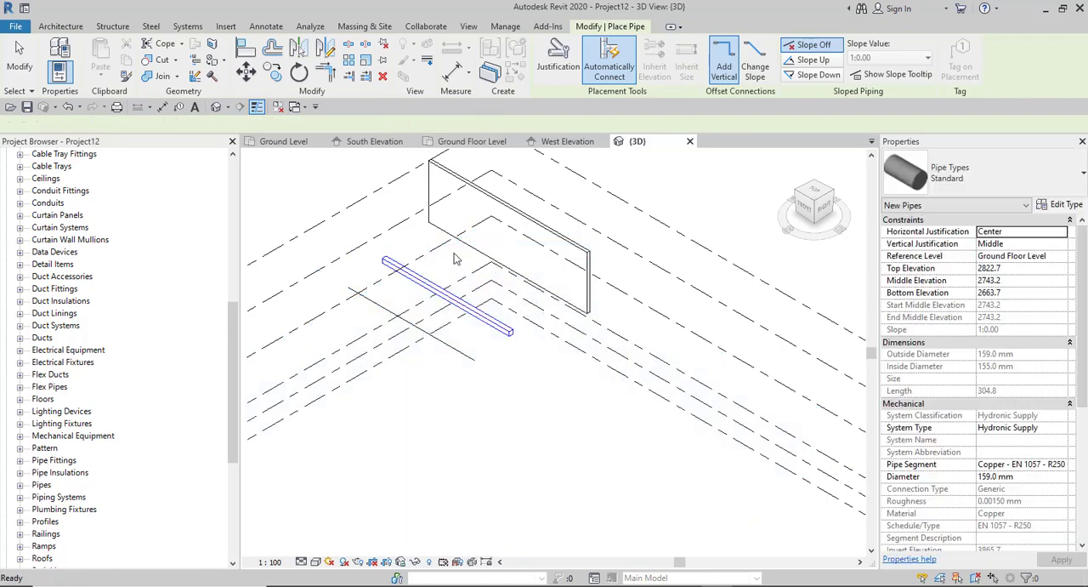
right_click(453, 253)
click(468, 262)
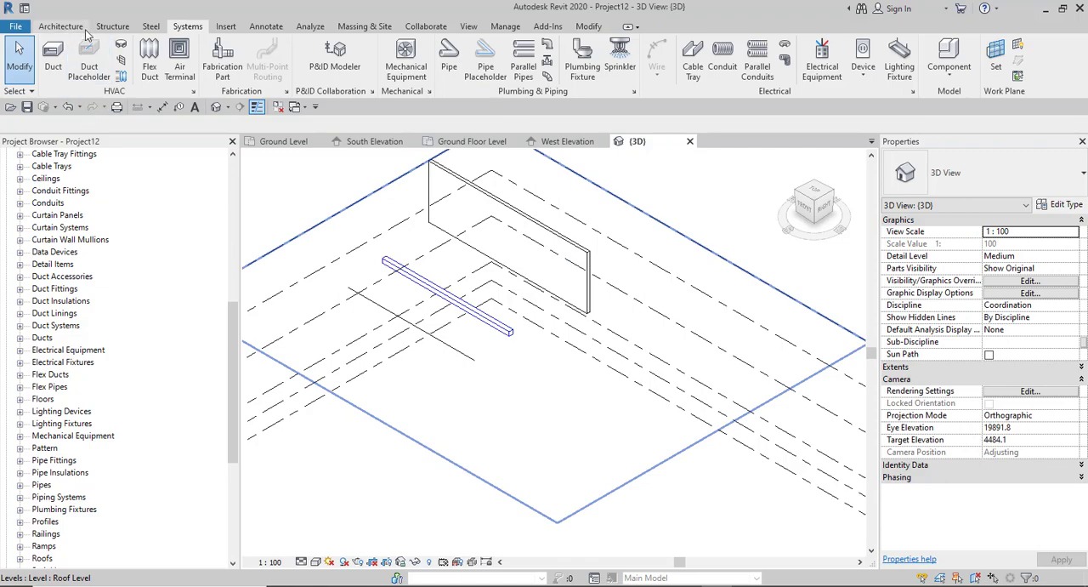
click(113, 27)
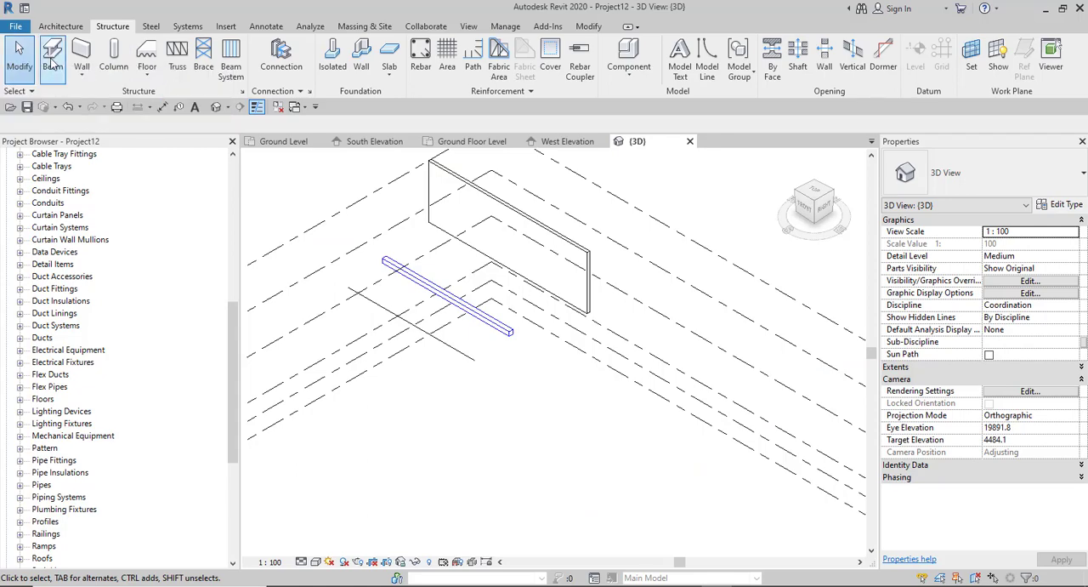
click(52, 60)
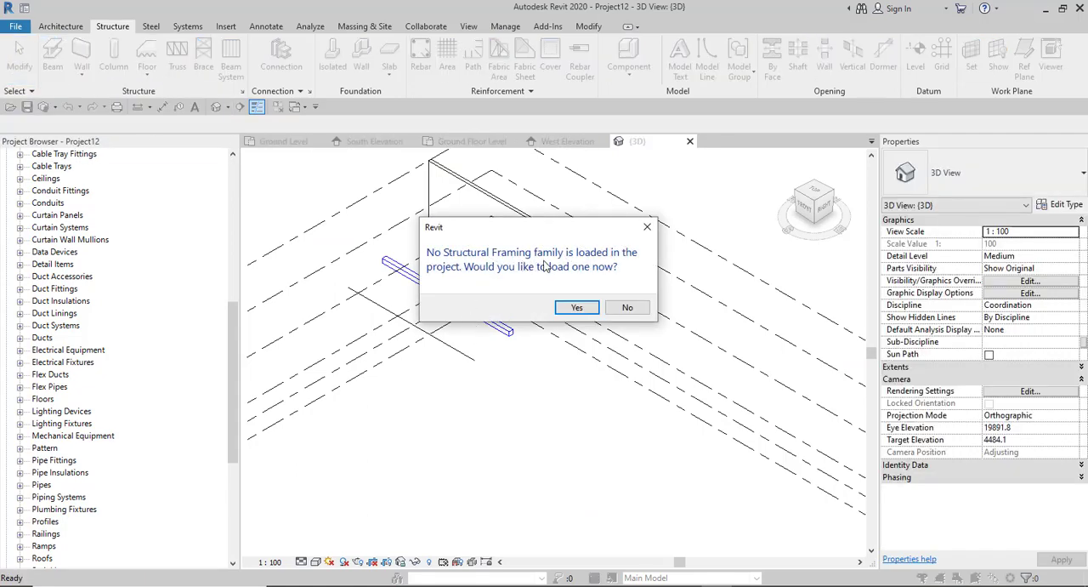
click(627, 306)
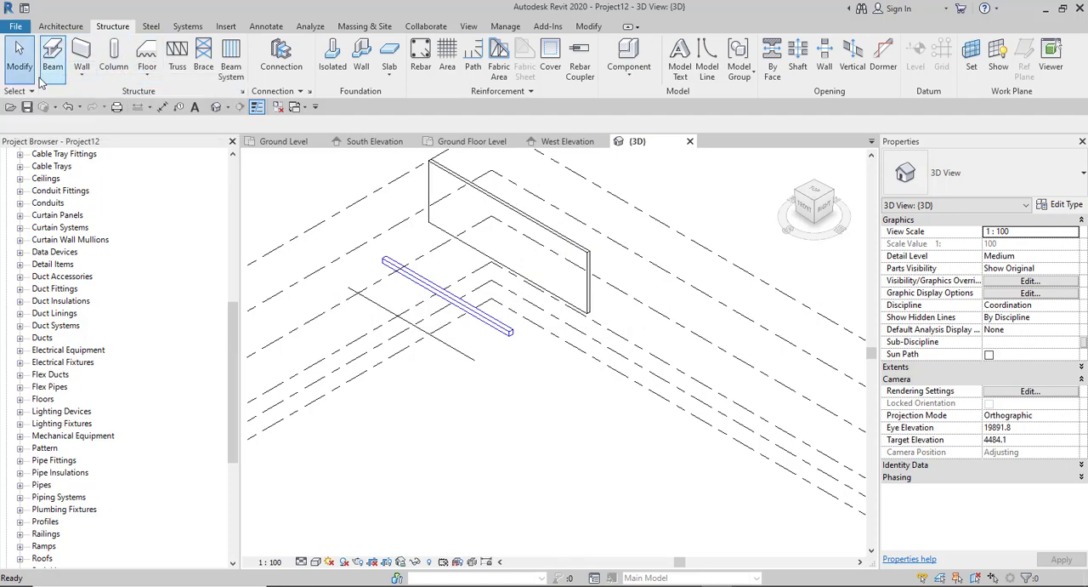
- Draw a structural Generic - 200mm wall about 10000 mm long between Ground Level and Ground Floor Level, in line with the existing wall
click(82, 75)
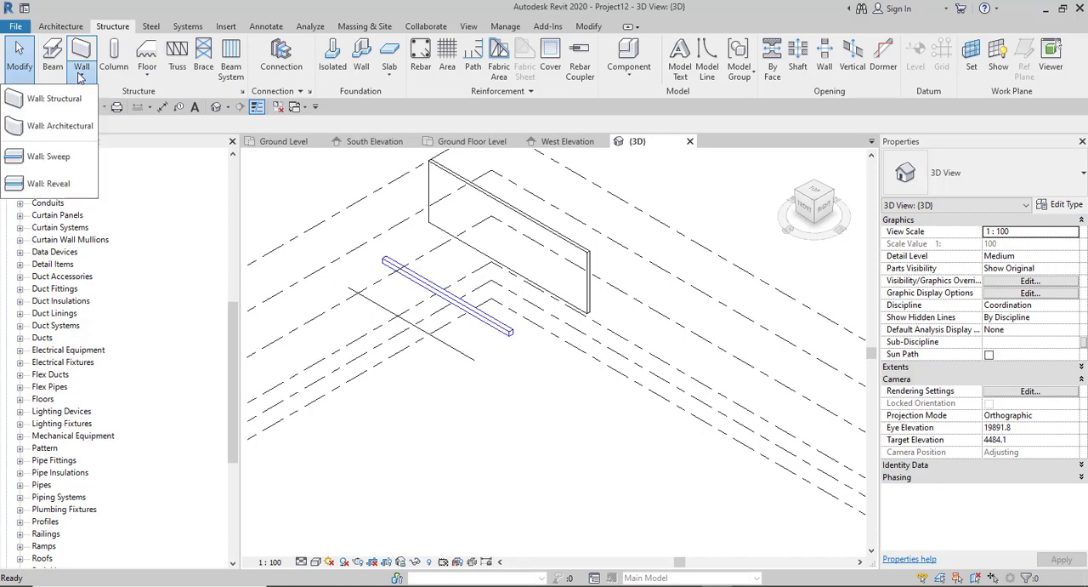
click(44, 99)
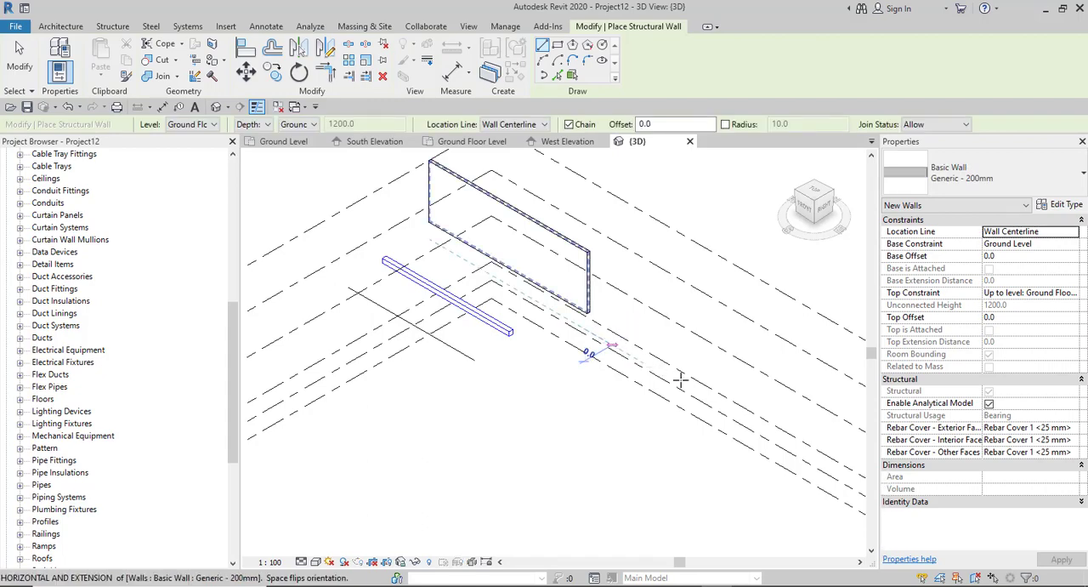
click(612, 333)
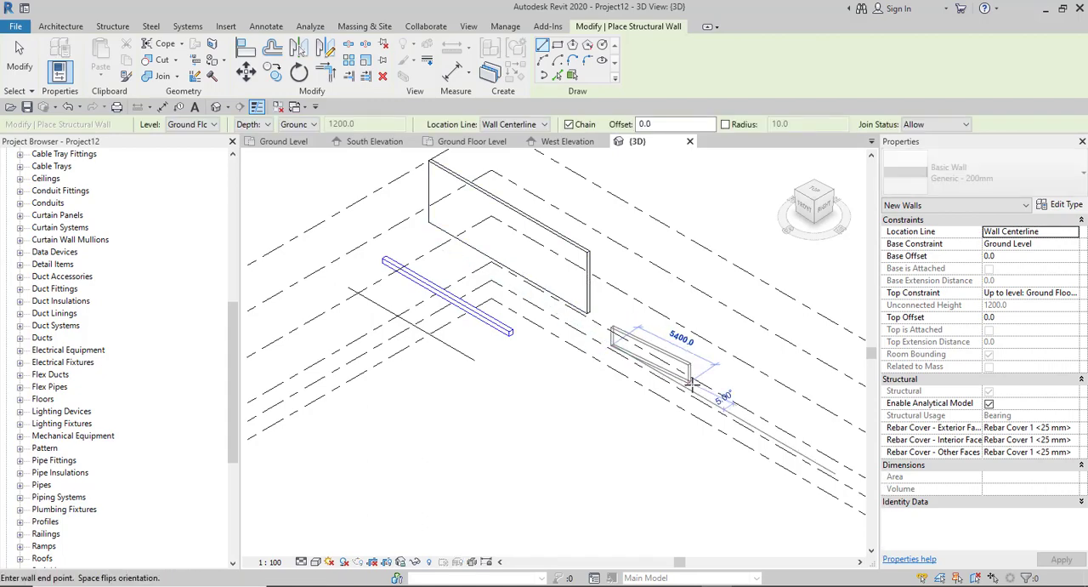
click(743, 417)
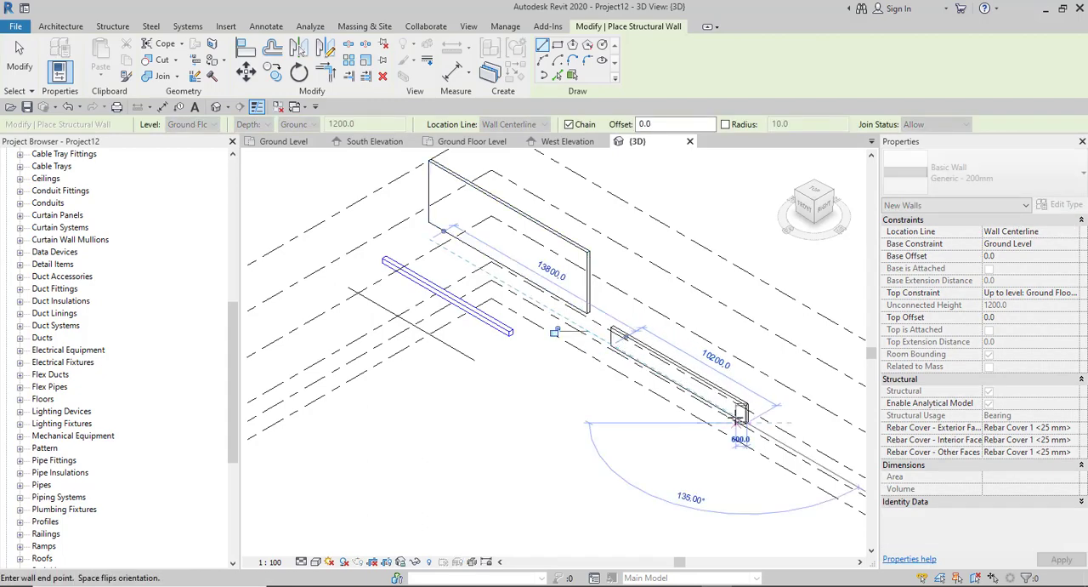
right_click(681, 316)
click(706, 326)
right_click(696, 311)
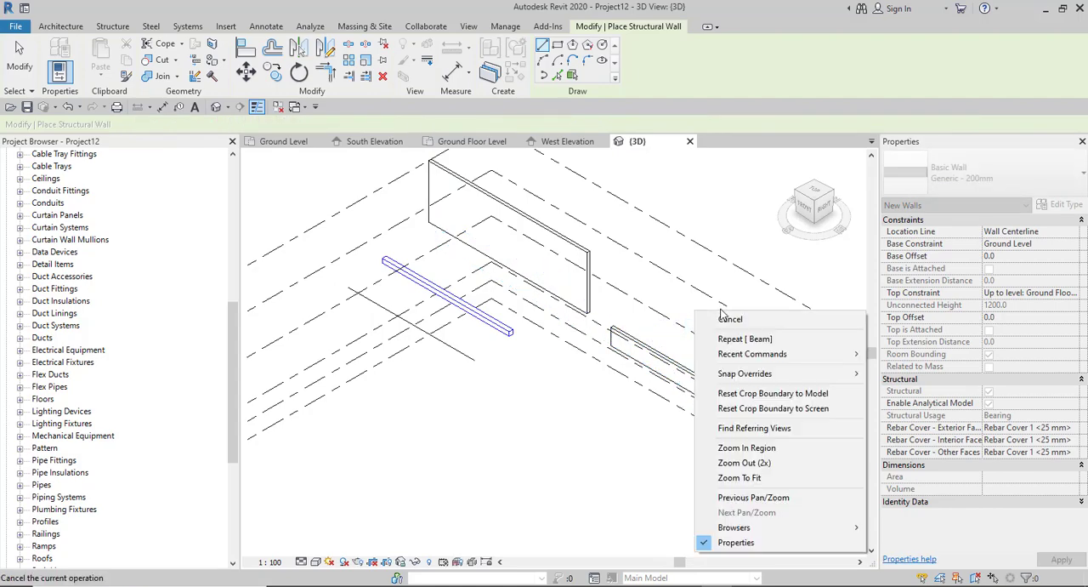
click(728, 318)
- Compare the new structural wall with the taller architectural wall in 3D, selecting the architectural wall to examine its structural properties
shift+middle_drag(714, 319, 552, 294)
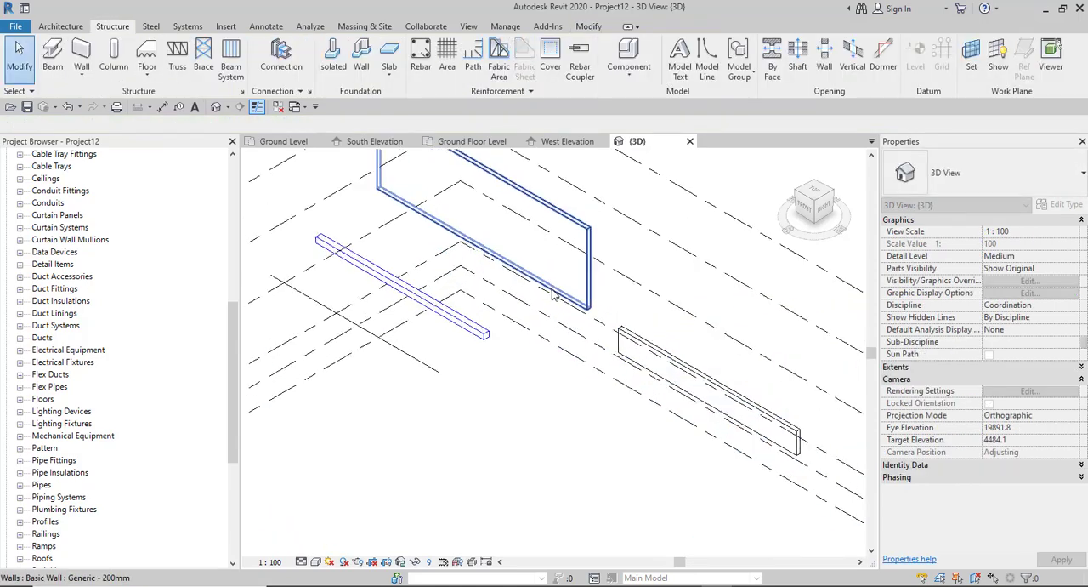
scroll(582, 362, down, 3)
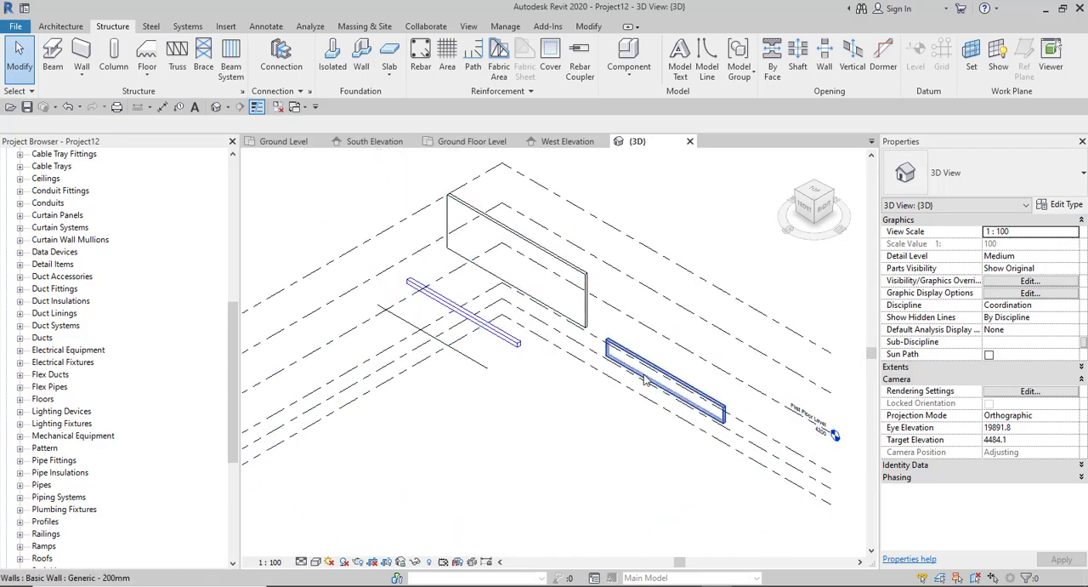
scroll(633, 371, up, 2)
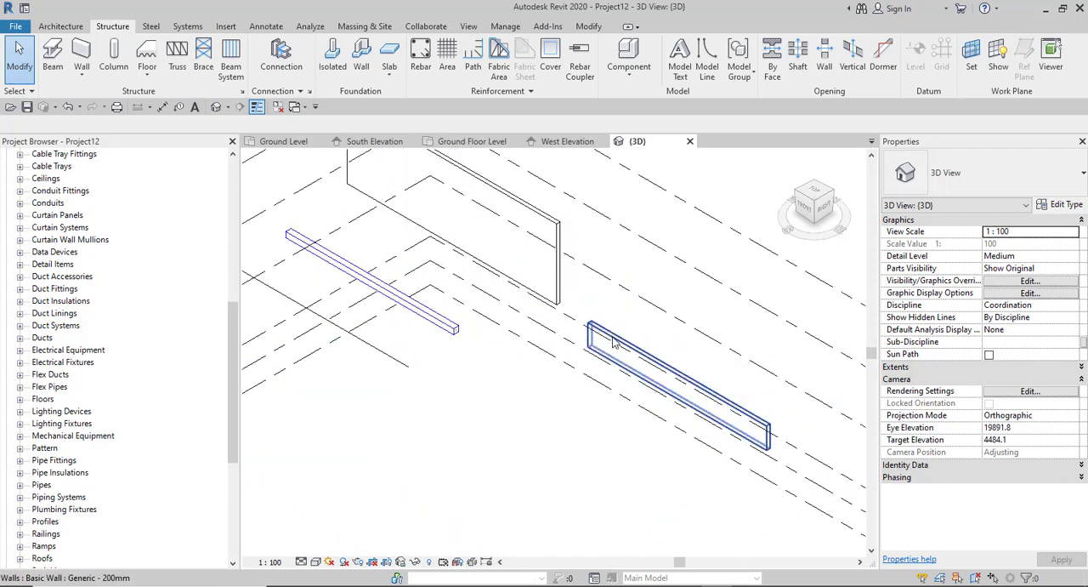
scroll(581, 347, down, 2)
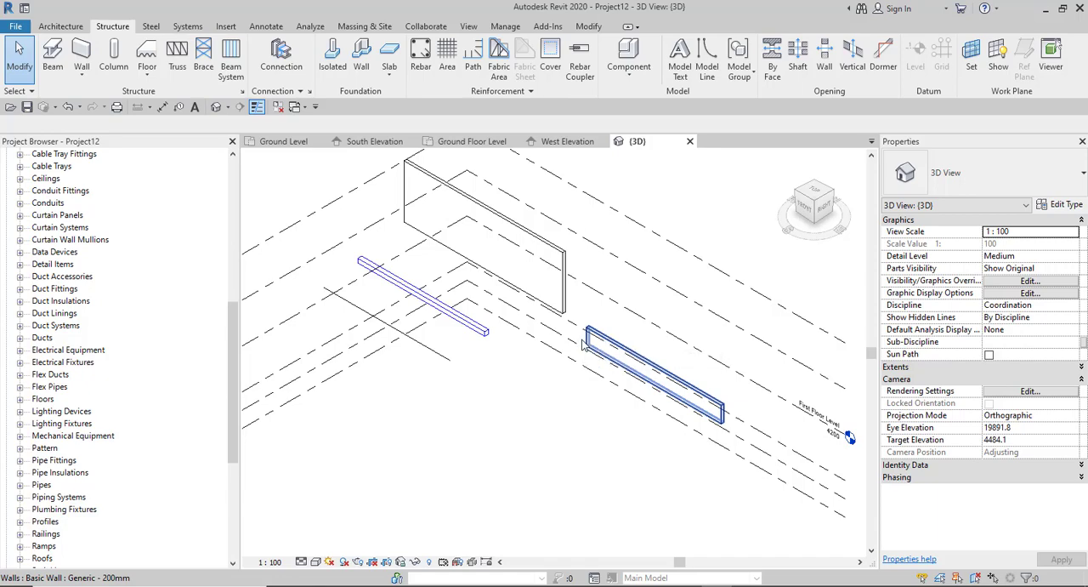
click(567, 298)
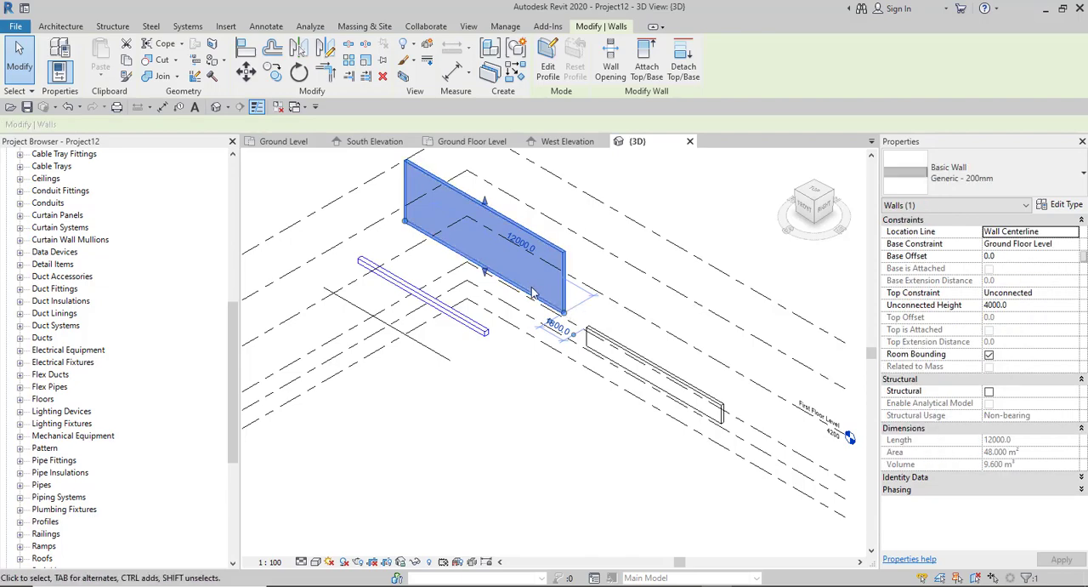
scroll(531, 293, up, 3)
click(641, 344)
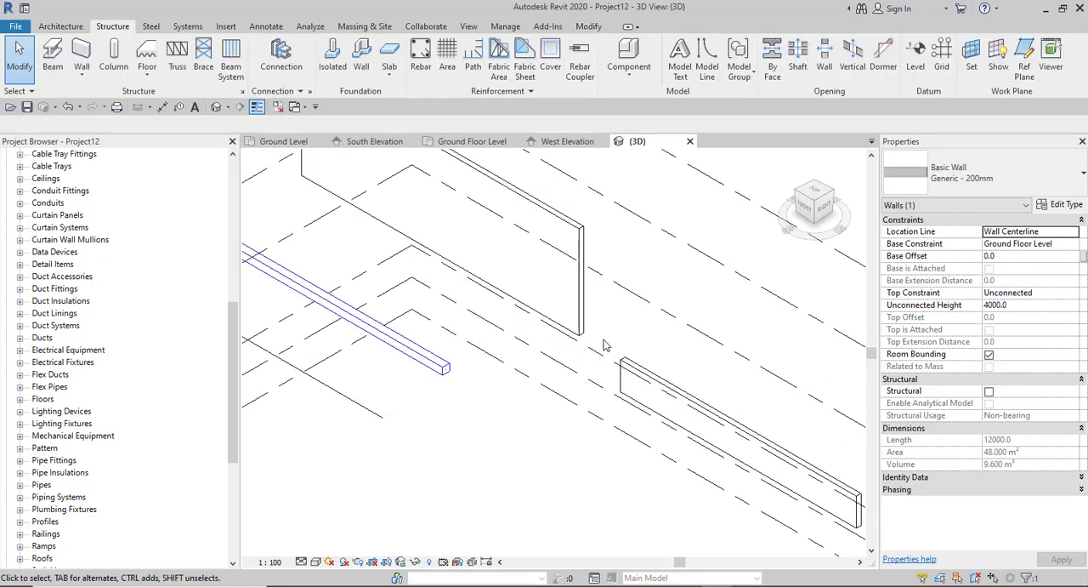
scroll(550, 303, down, 5)
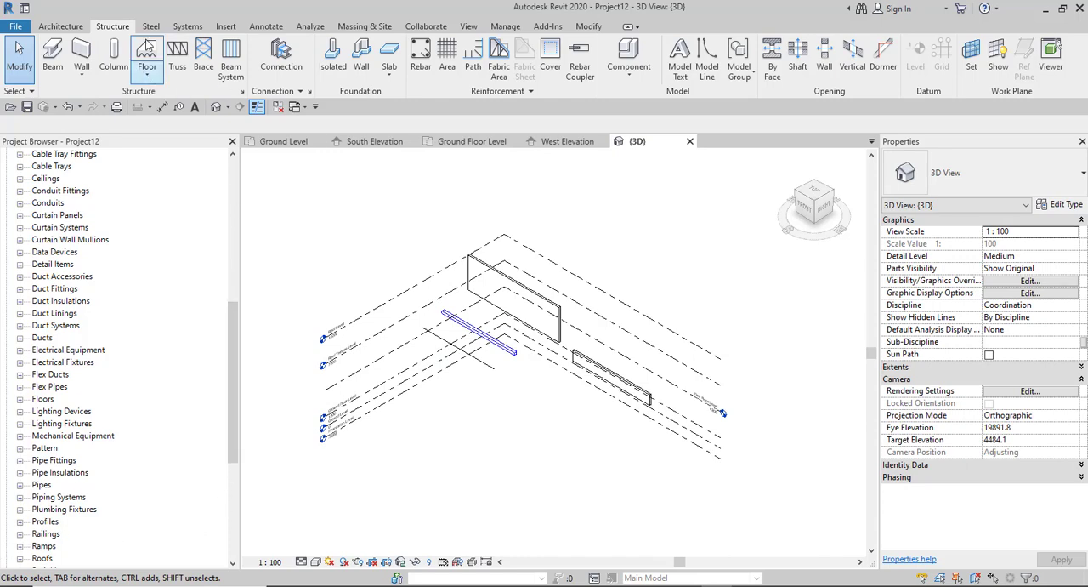
scroll(434, 353, up, 2)
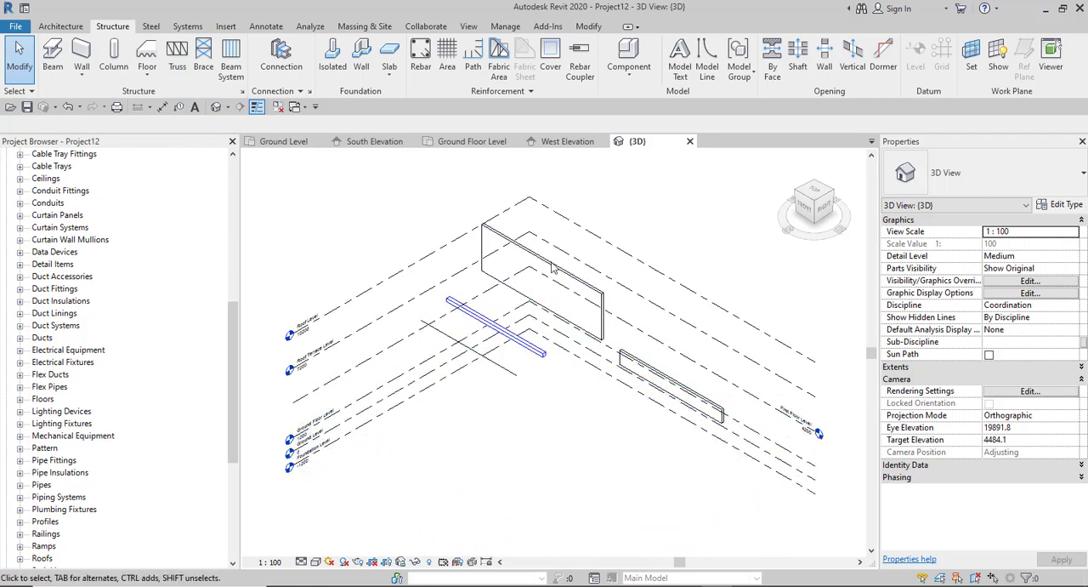
- Set the 3D view's detail level to Fine
click(344, 563)
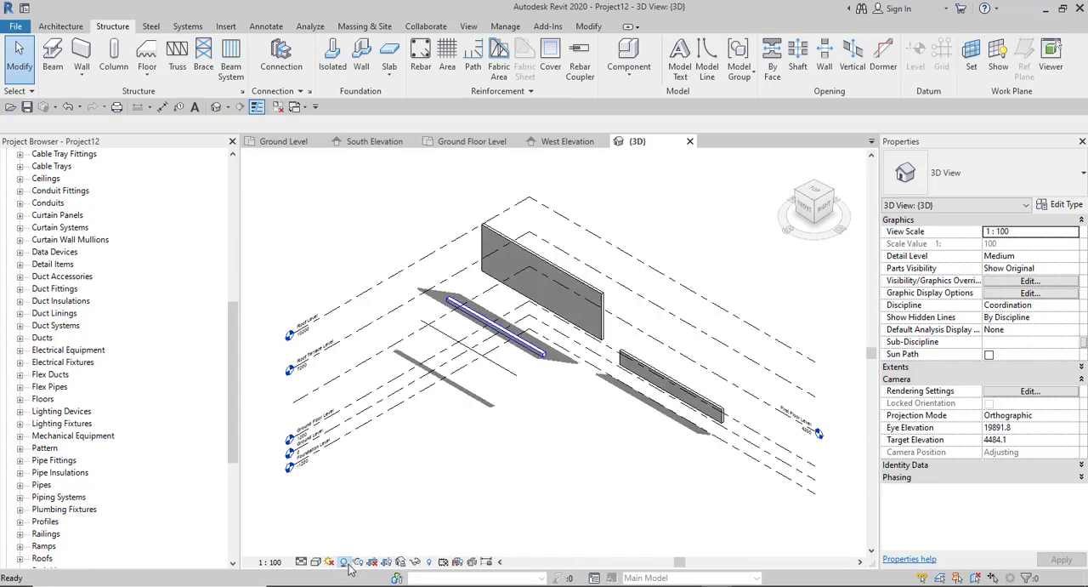
click(348, 566)
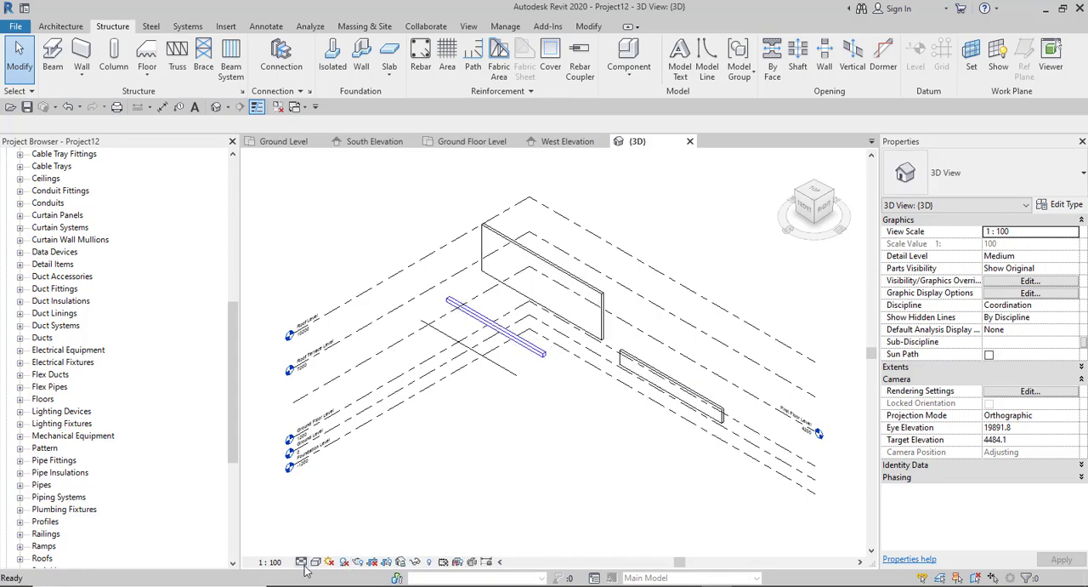
scroll(527, 413, down, 4)
scroll(536, 347, up, 4)
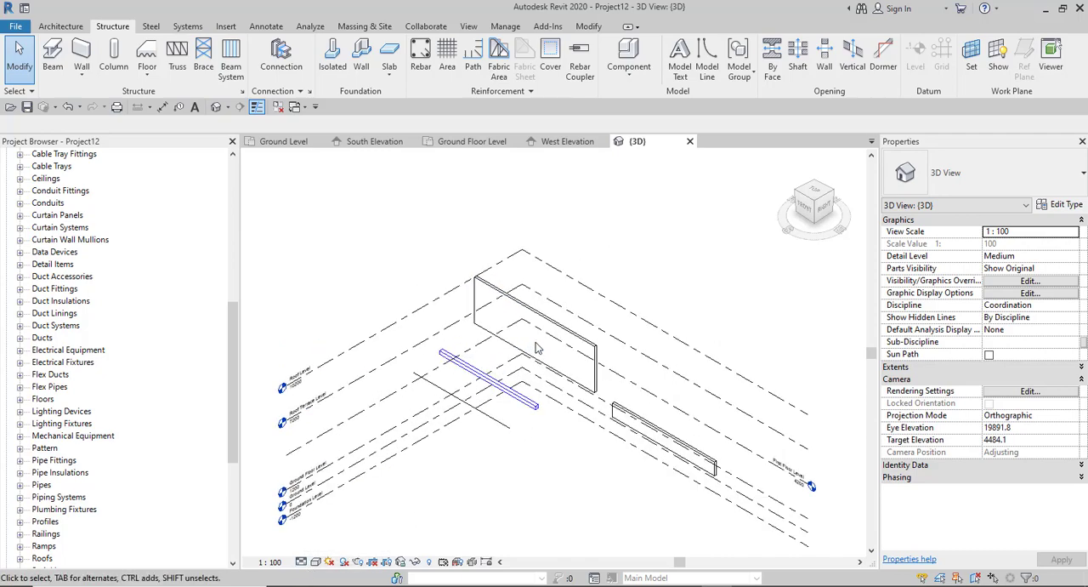
scroll(553, 418, down, 2)
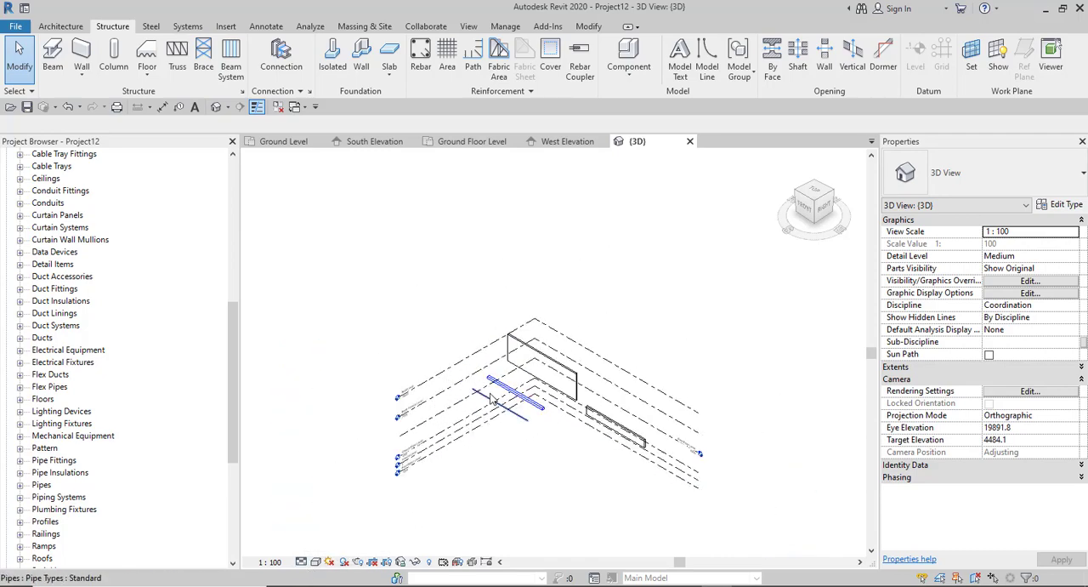
scroll(468, 413, up, 5)
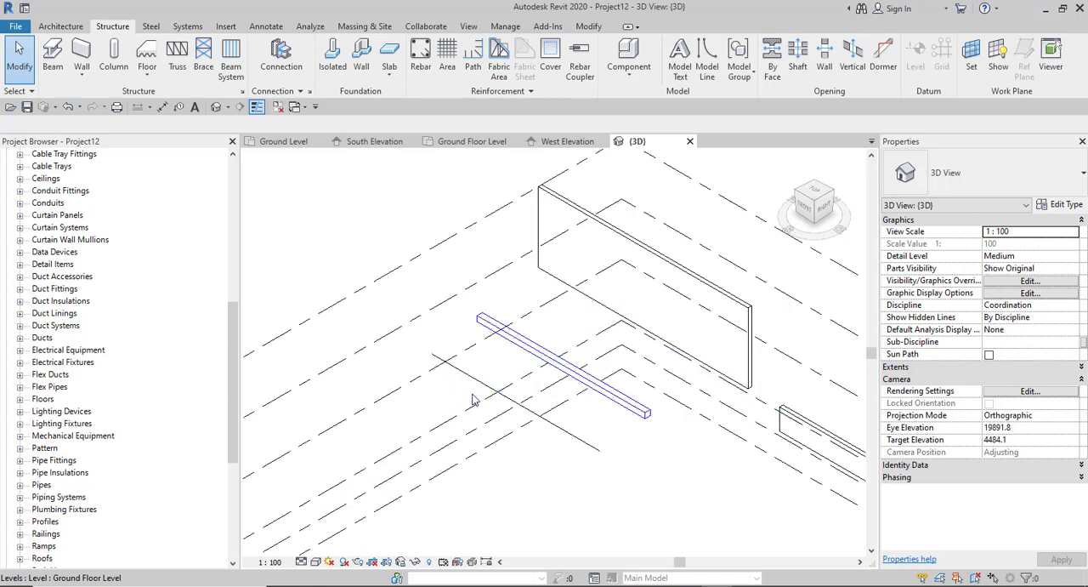
click(301, 562)
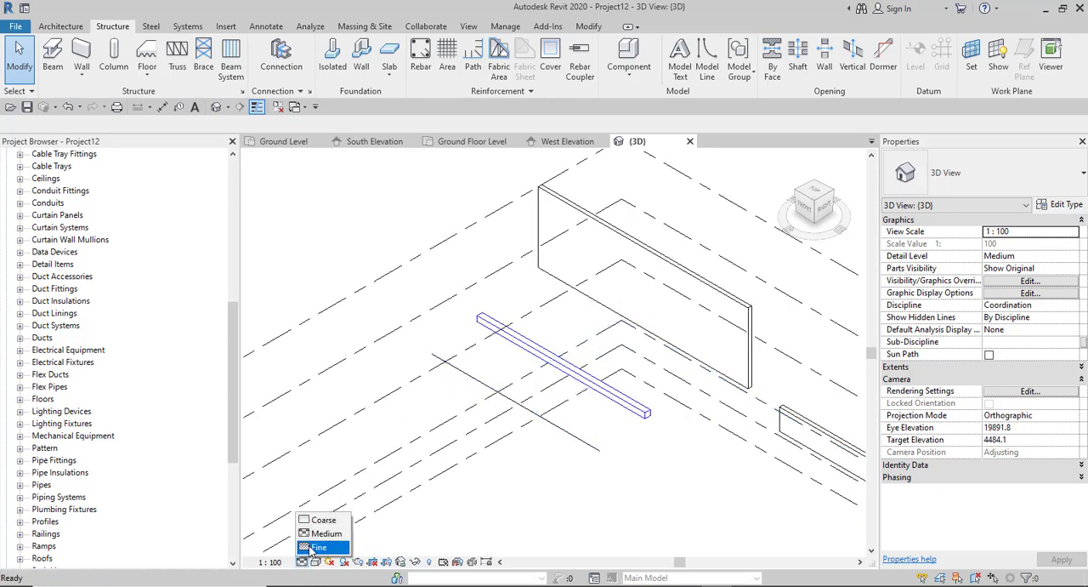
click(319, 551)
- Select the pipe and review its property groups, collapsing Constraints, Dimensions, Mechanical and Mechanical - Flow and checking Identity Data and Phasing
scroll(587, 463, up, 3)
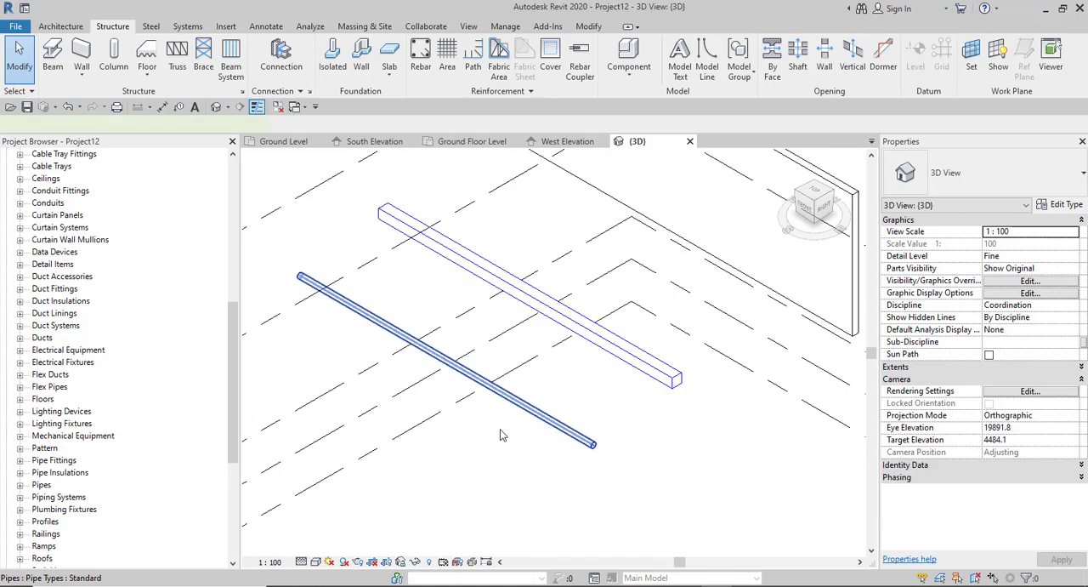
click(542, 412)
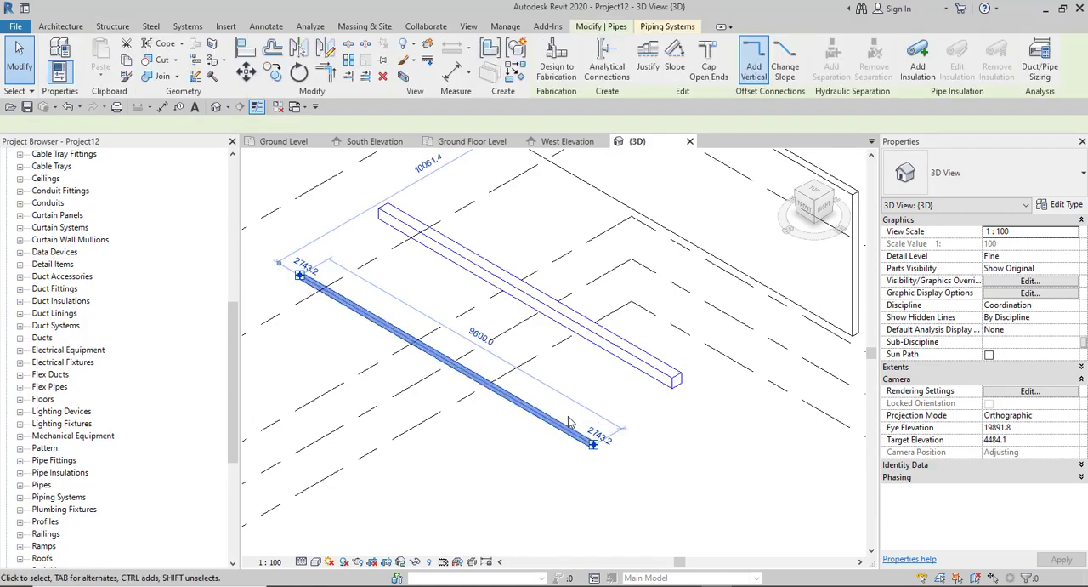
scroll(544, 412, down, 3)
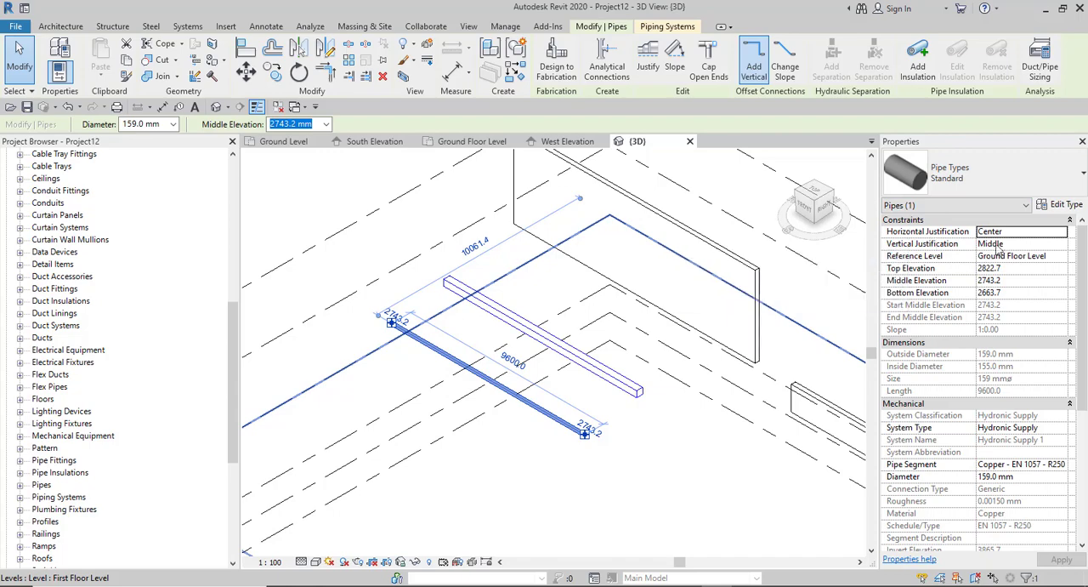
click(942, 220)
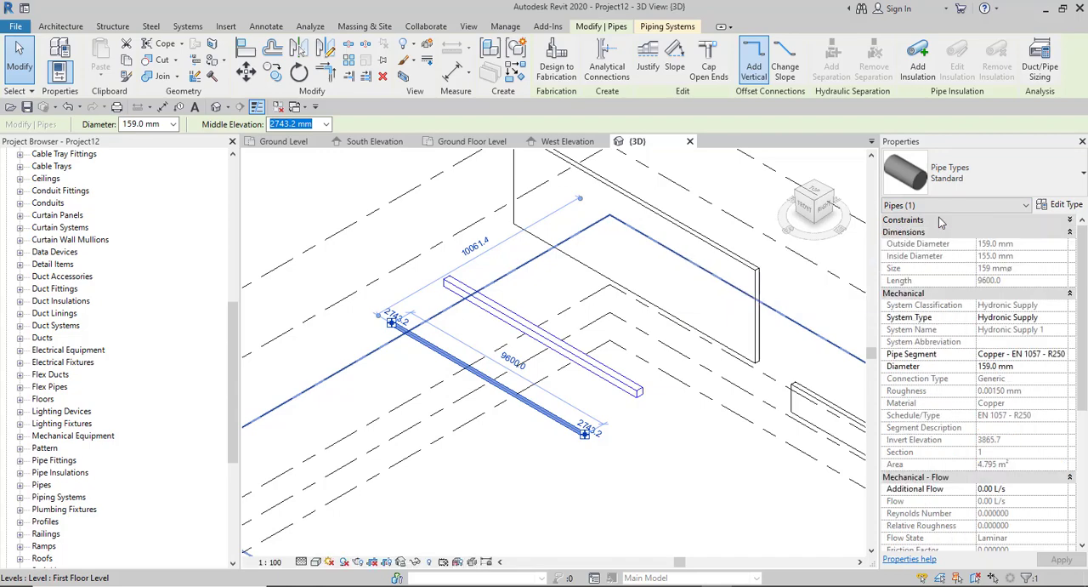
click(926, 233)
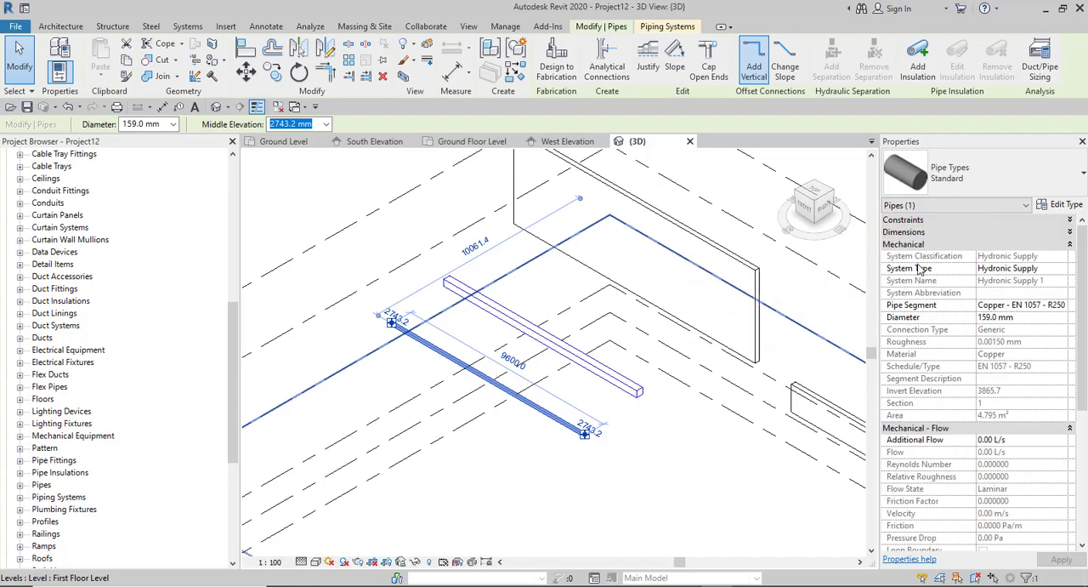
click(919, 244)
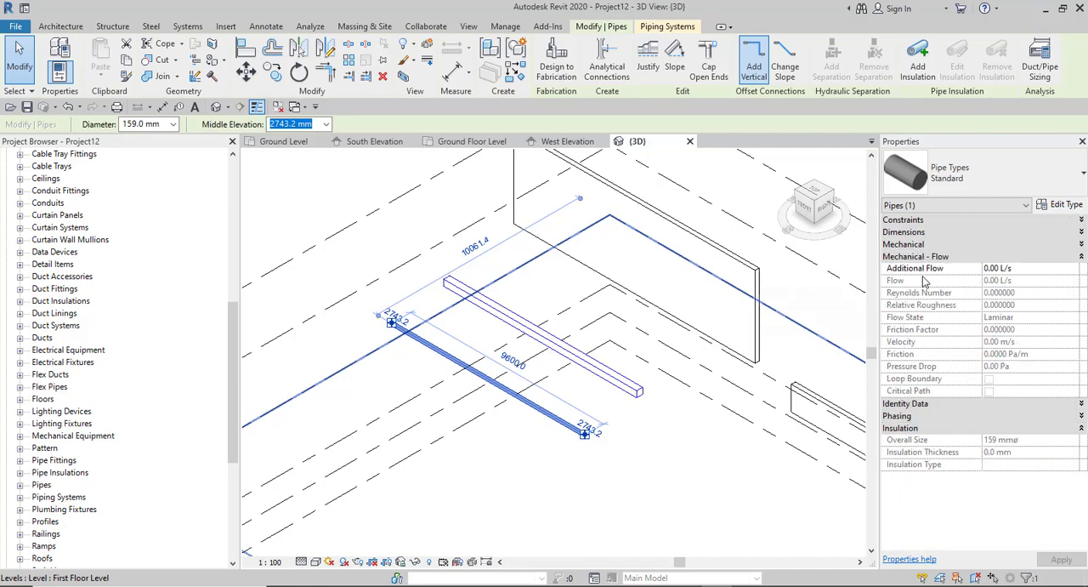
click(962, 258)
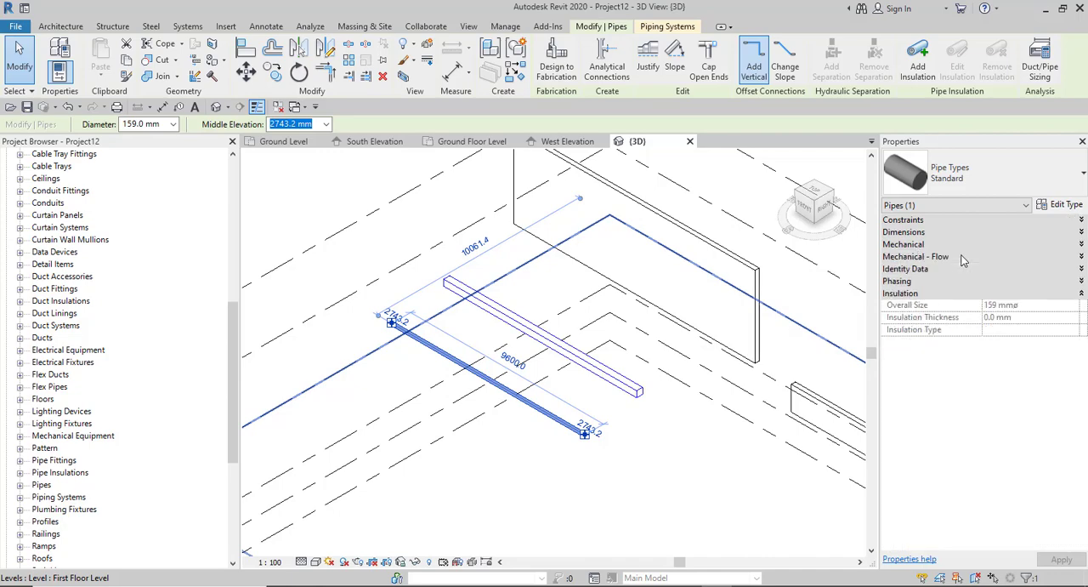
click(931, 271)
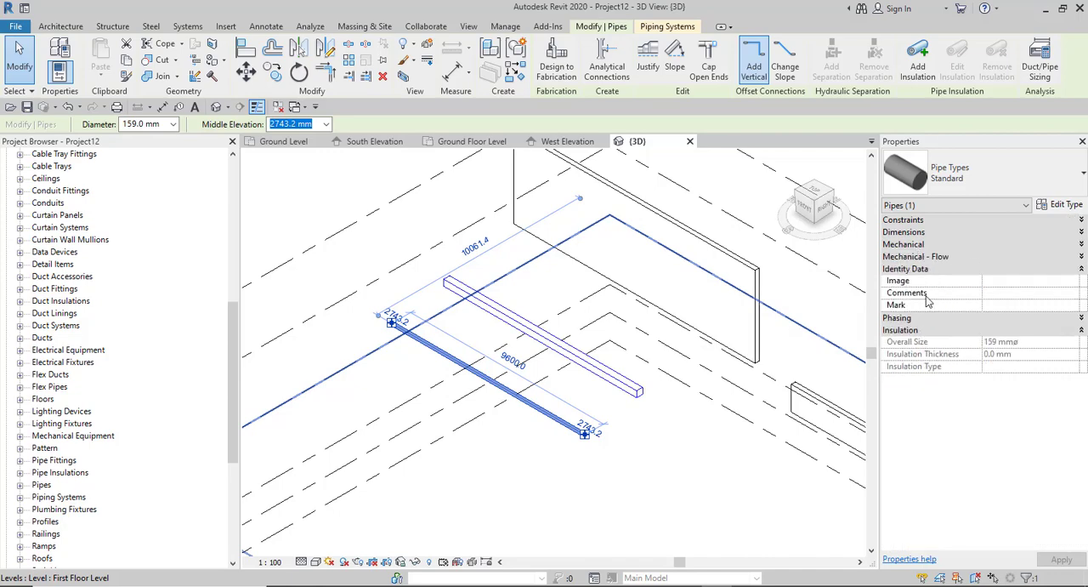
click(923, 270)
click(923, 281)
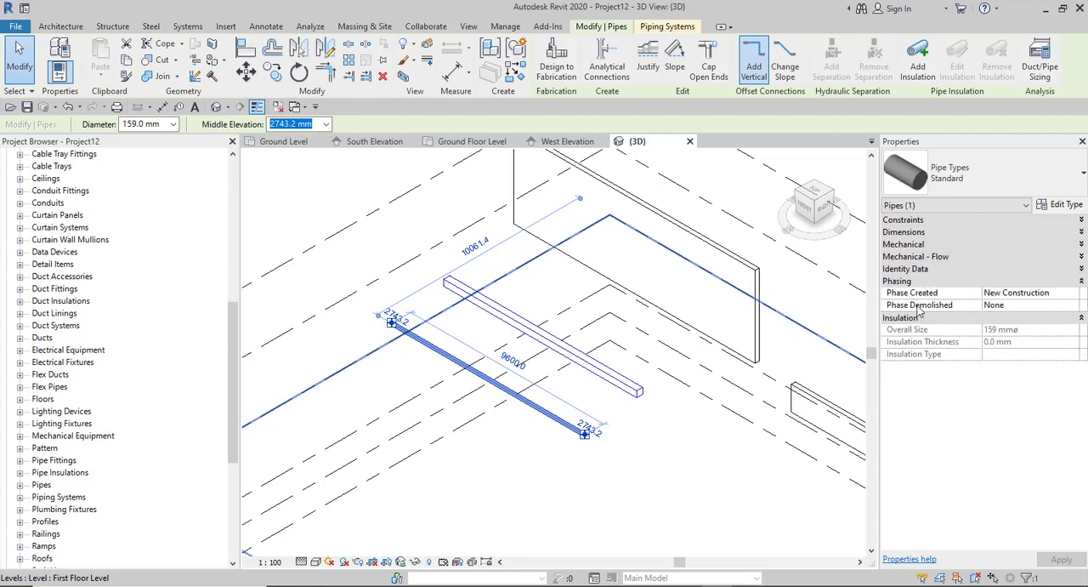
click(921, 282)
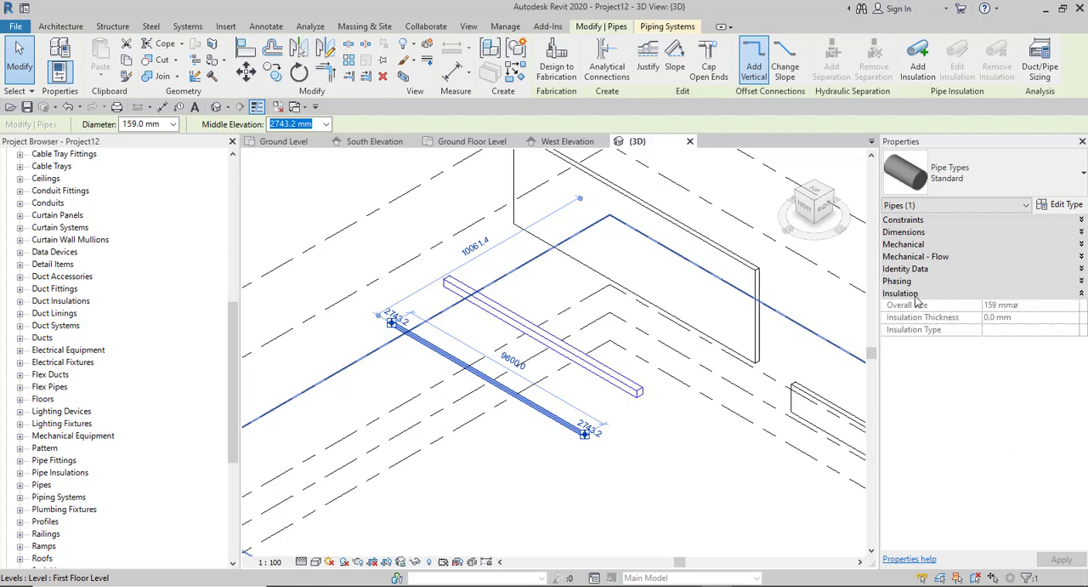
- Expand the pipe's Mechanical and Mechanical - Flow property groups for review, and select the rectangular duct to compare its properties
click(927, 245)
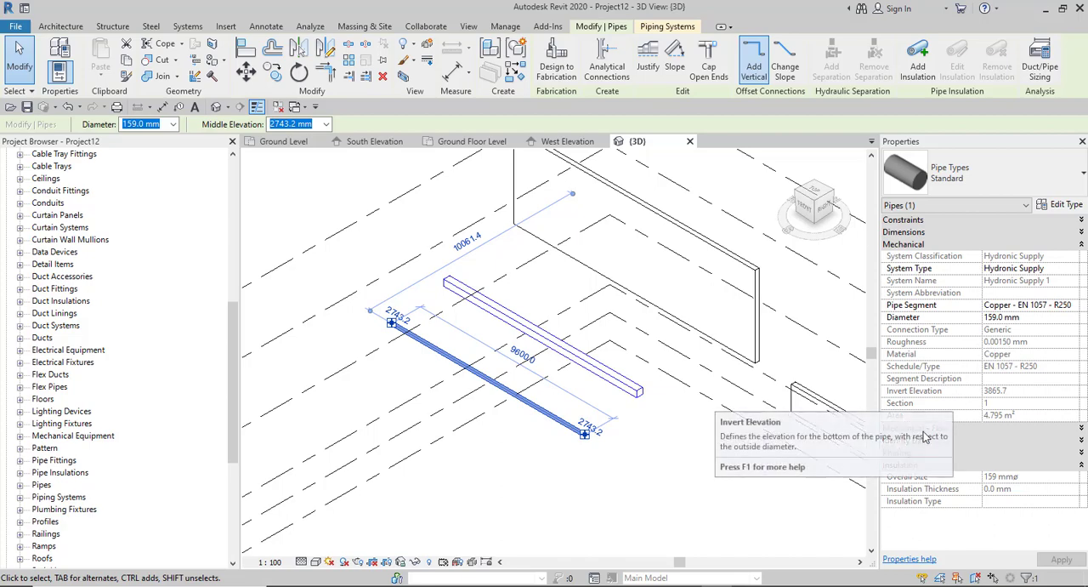
click(1082, 430)
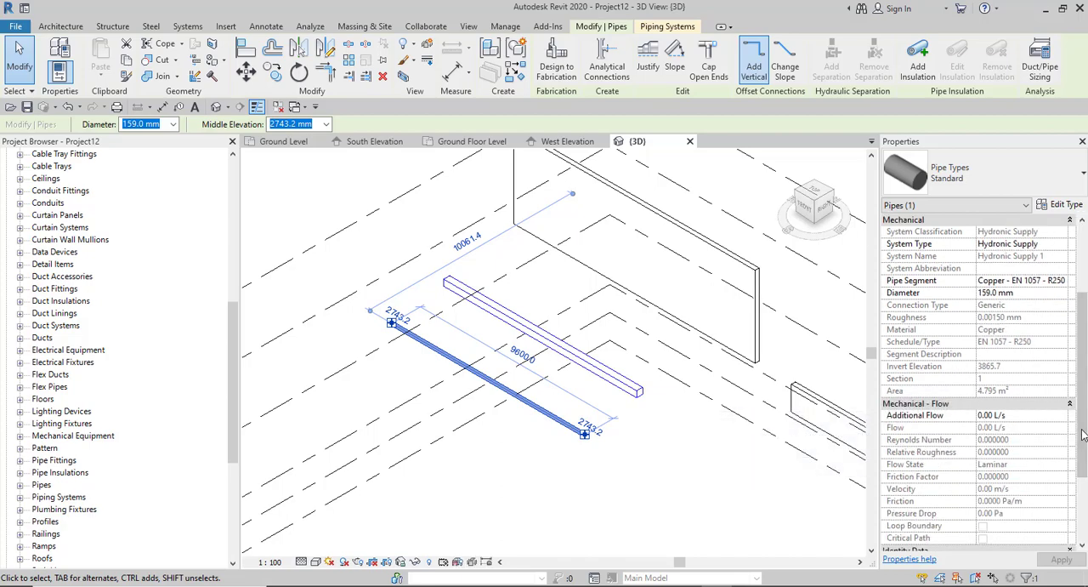
scroll(999, 403, down, 3)
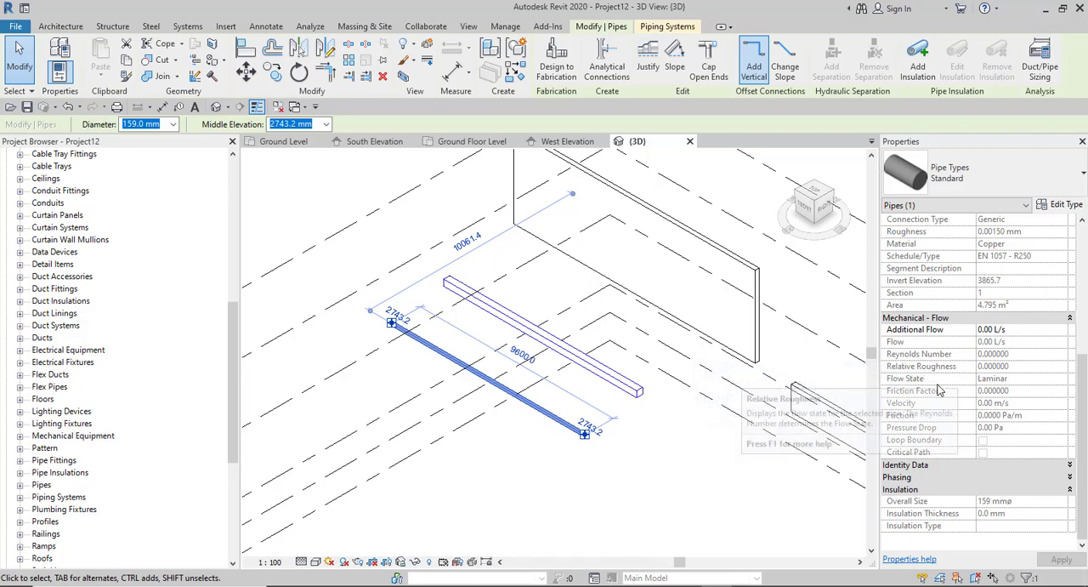
scroll(978, 375, up, 3)
scroll(986, 378, up, 1)
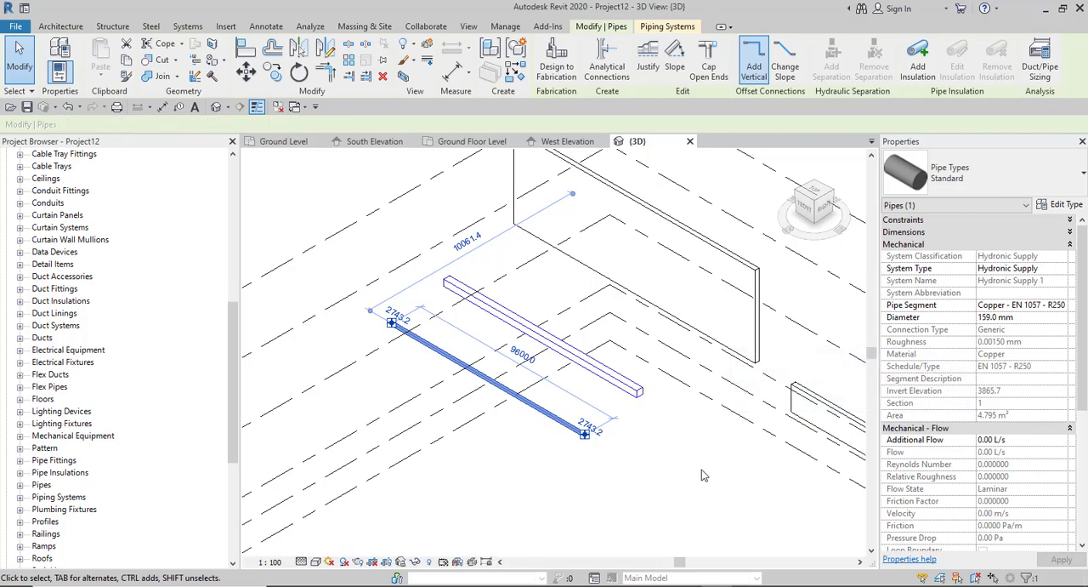
key(Escape)
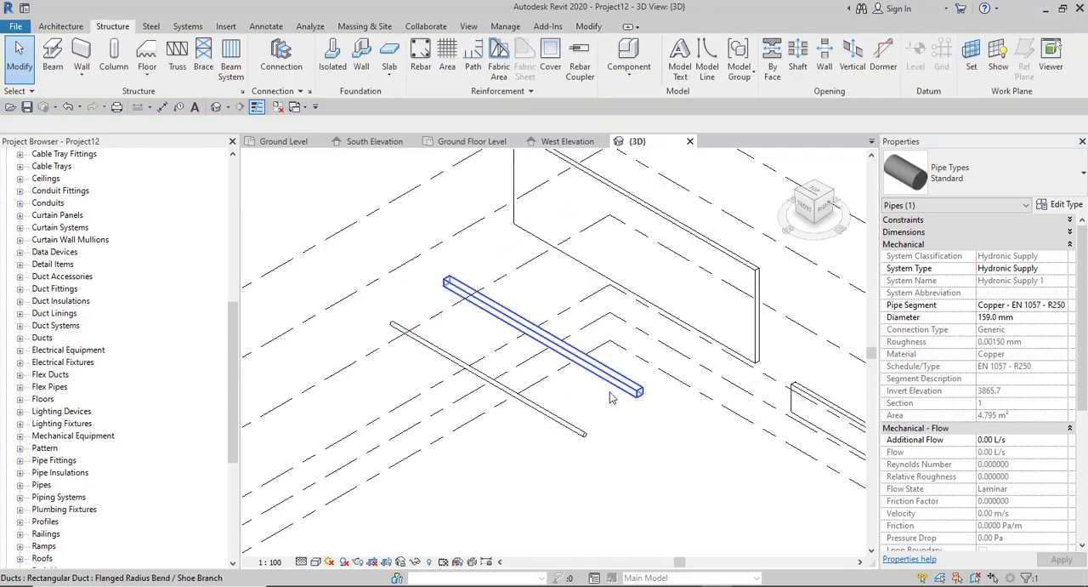
click(609, 399)
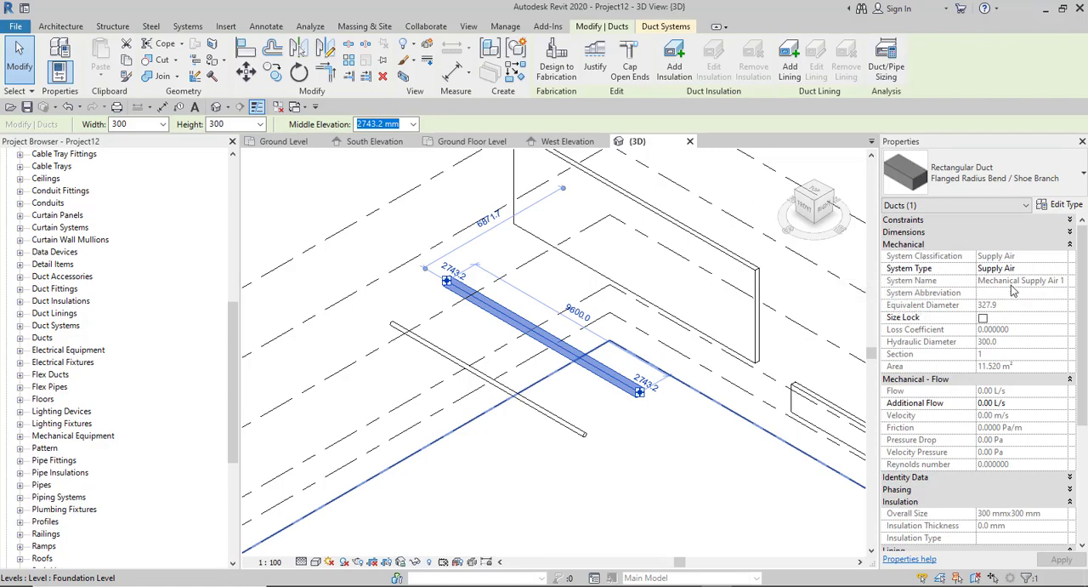
- Set the architectural wall's Top Constraint to Up to level: First Floor Level and check the wall in 3D
click(759, 336)
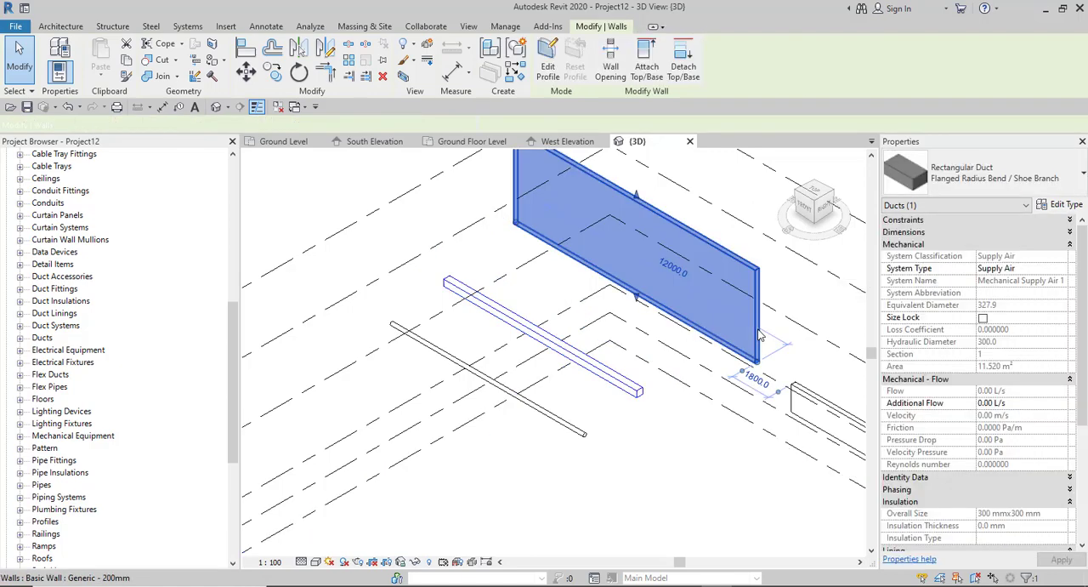
click(976, 221)
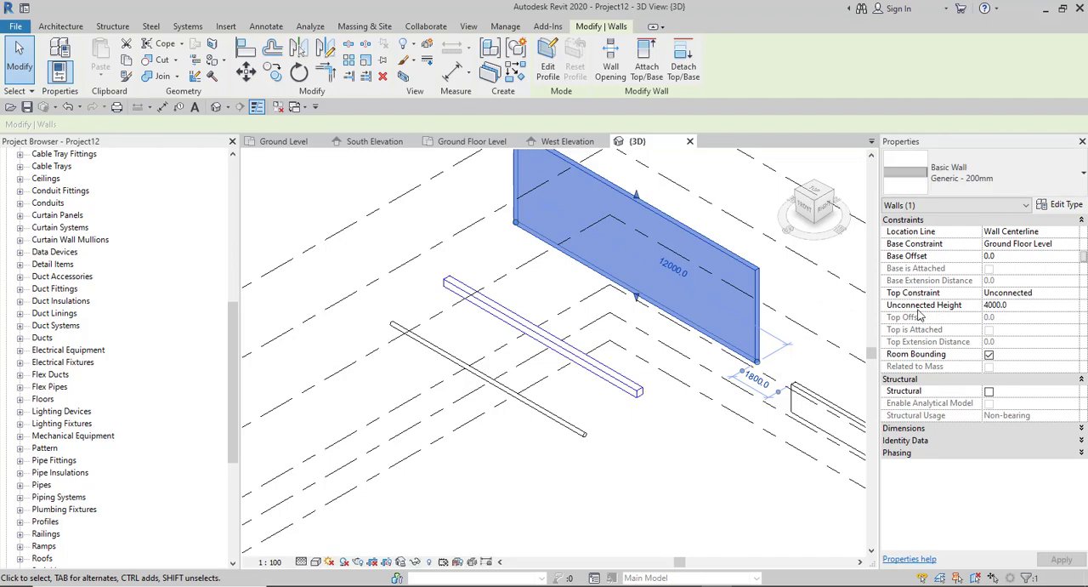
click(949, 315)
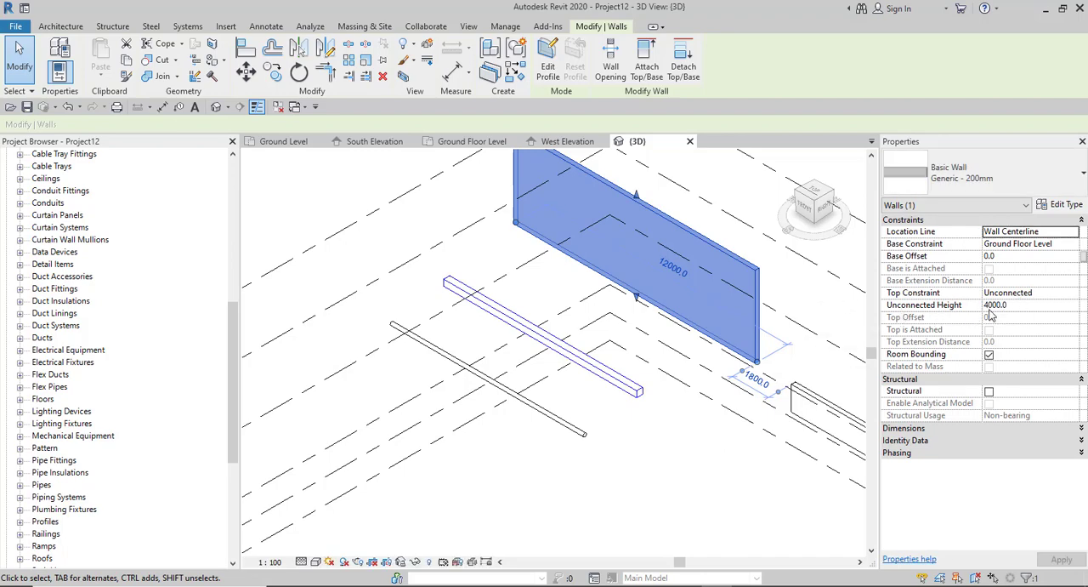
click(1055, 293)
click(1074, 294)
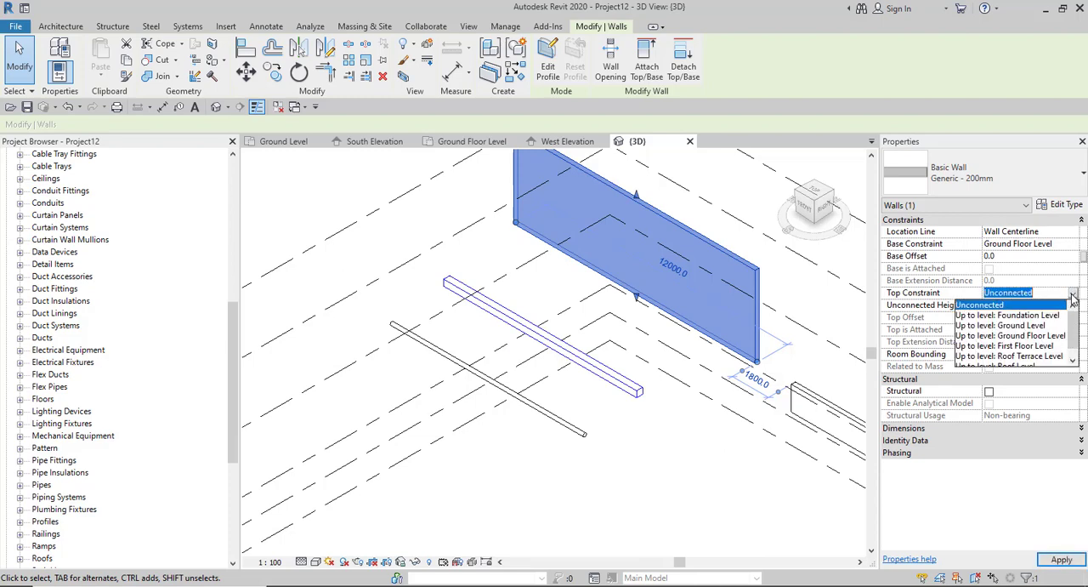
click(1006, 345)
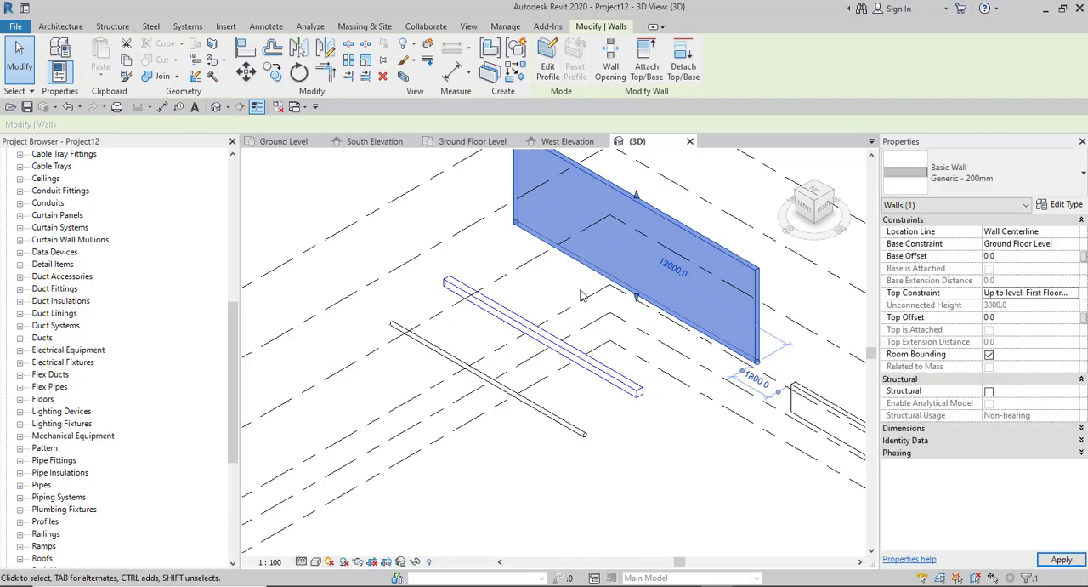
scroll(618, 337, down, 3)
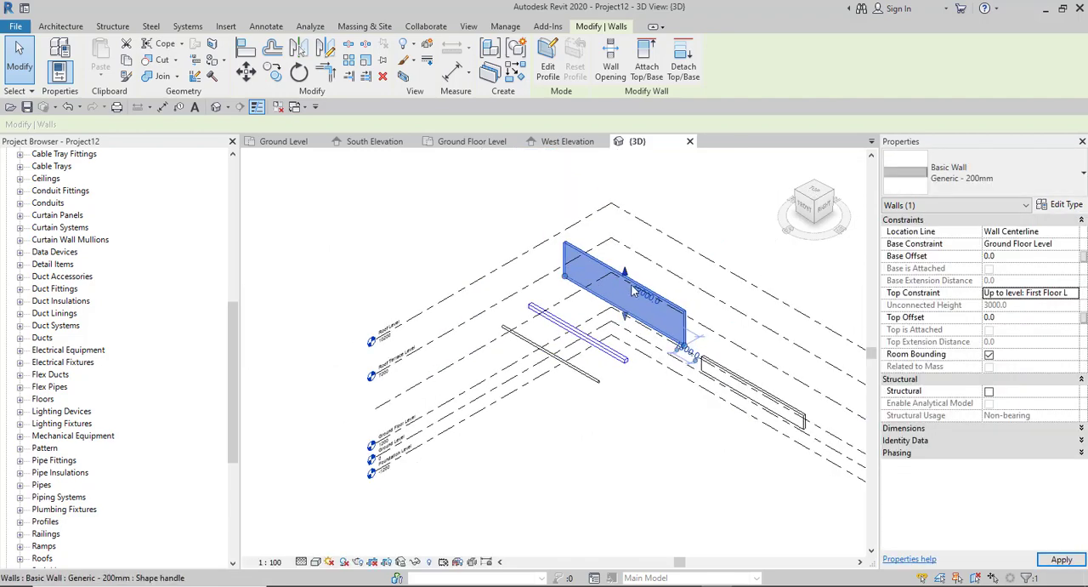
scroll(600, 265, up, 2)
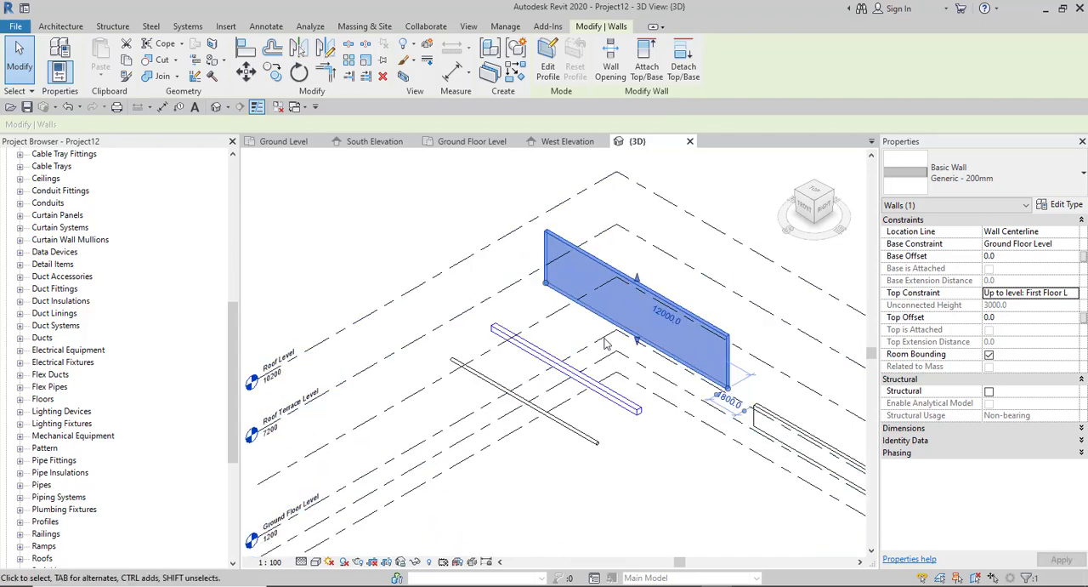
scroll(606, 342, down, 3)
key(Escape)
- Select the structural wall in 3D to review its constraints and structural rebar cover properties
scroll(692, 378, down, 1)
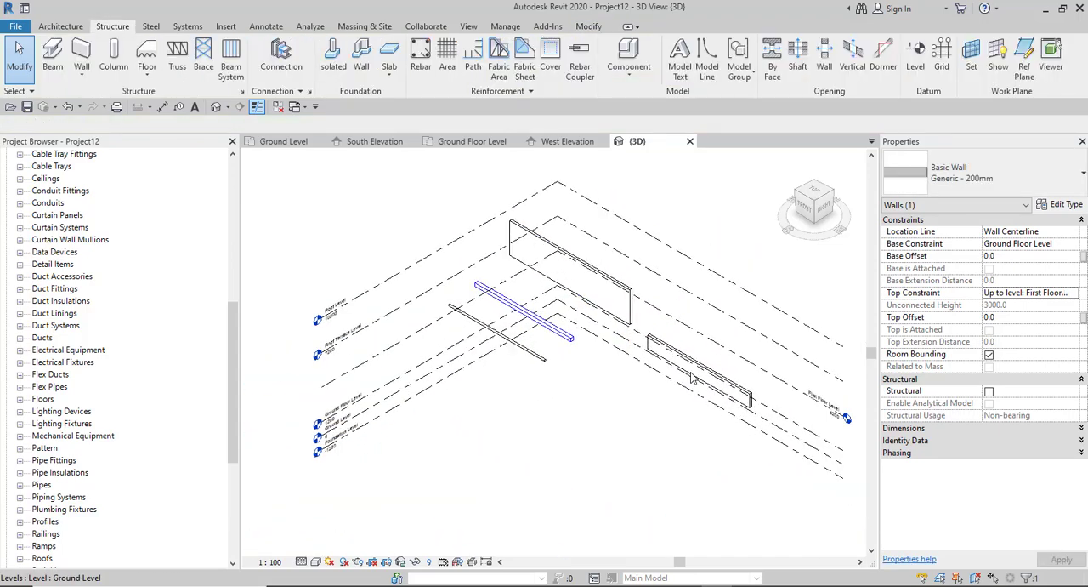
scroll(693, 379, up, 2)
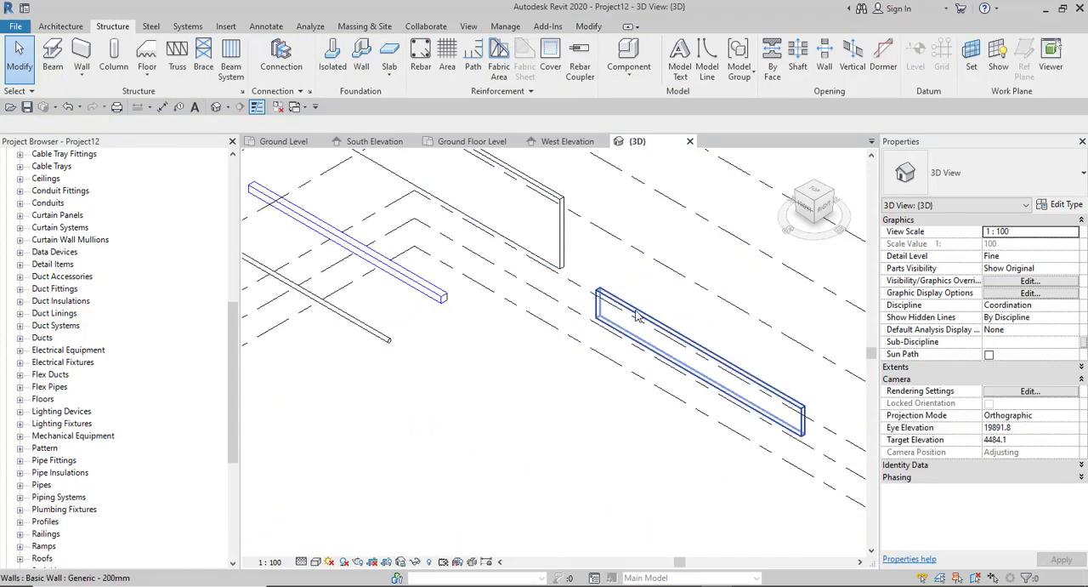
click(632, 355)
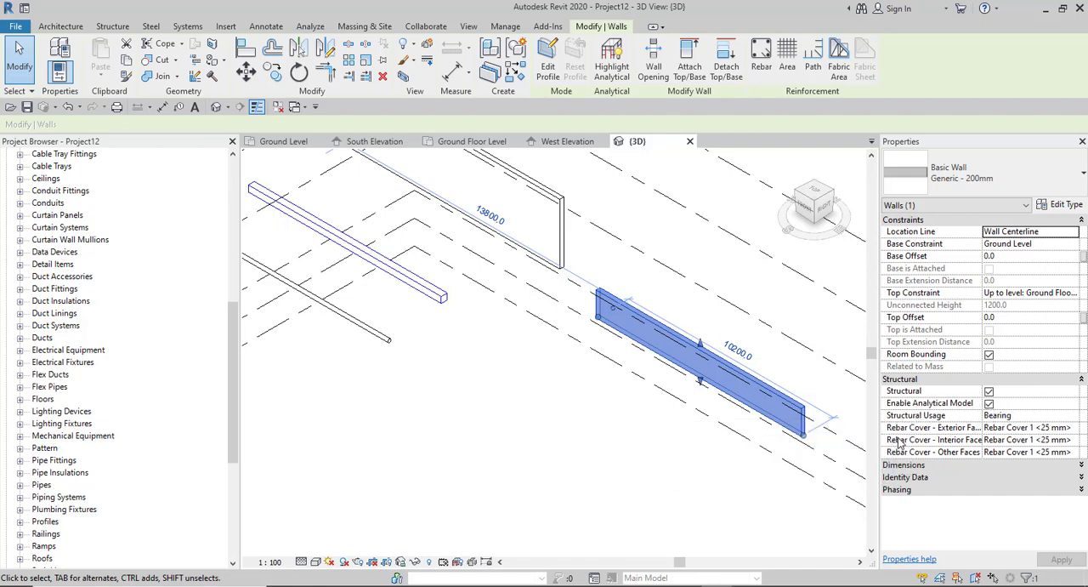
click(550, 412)
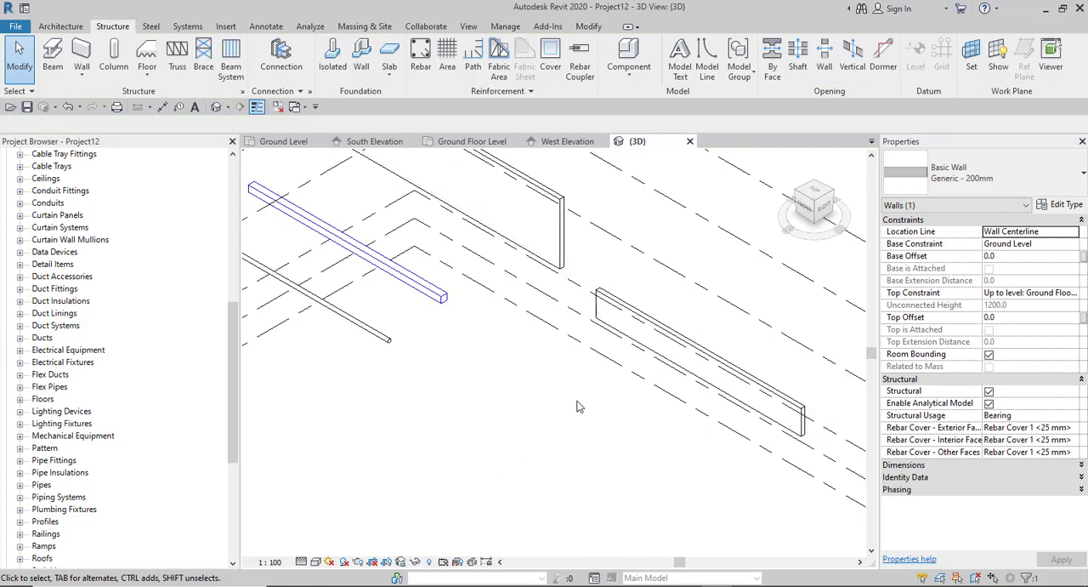
scroll(567, 419, down, 4)
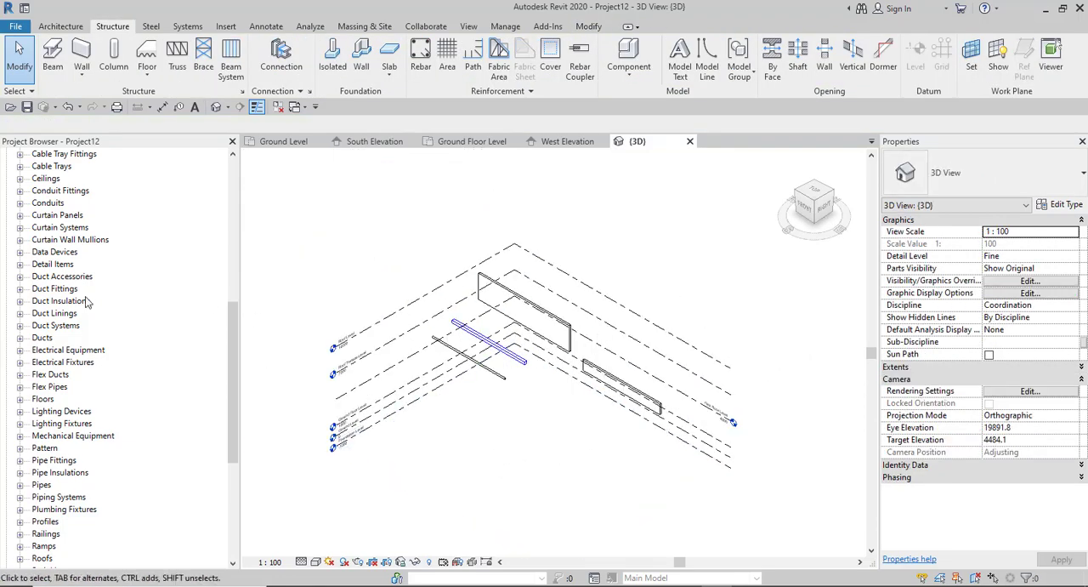
- Open the Ground Floor Level floor plan and dismiss the save reminder without saving
drag(232, 317, 233, 163)
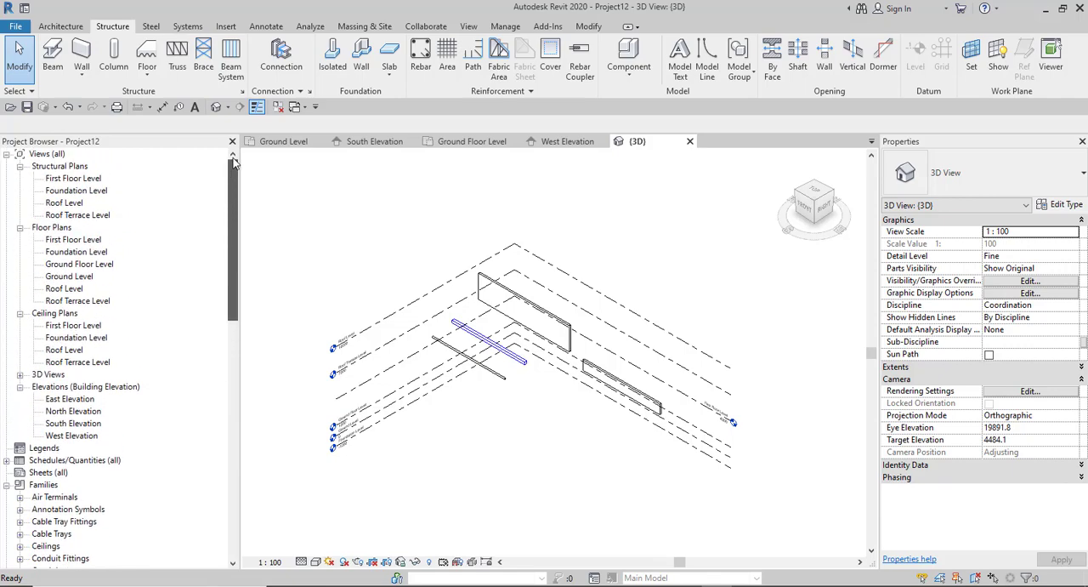
double_click(70, 264)
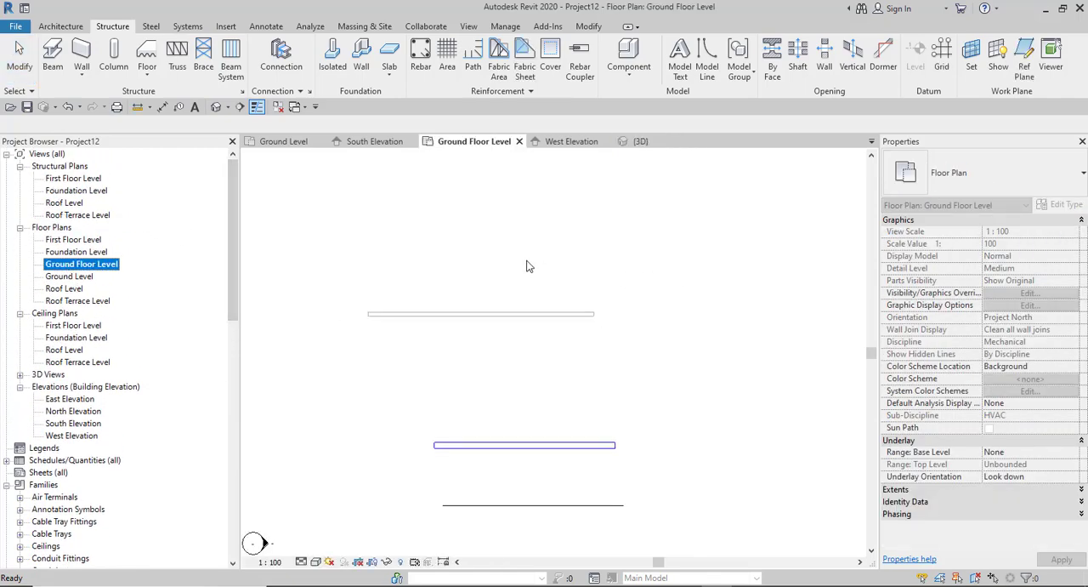
scroll(525, 315, down, 2)
scroll(545, 326, up, 4)
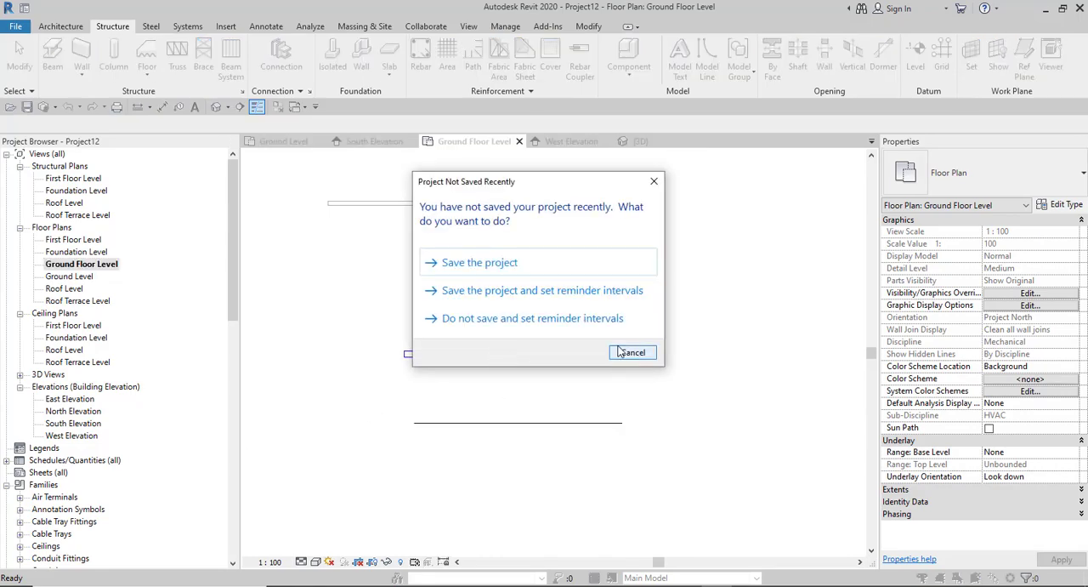
click(622, 356)
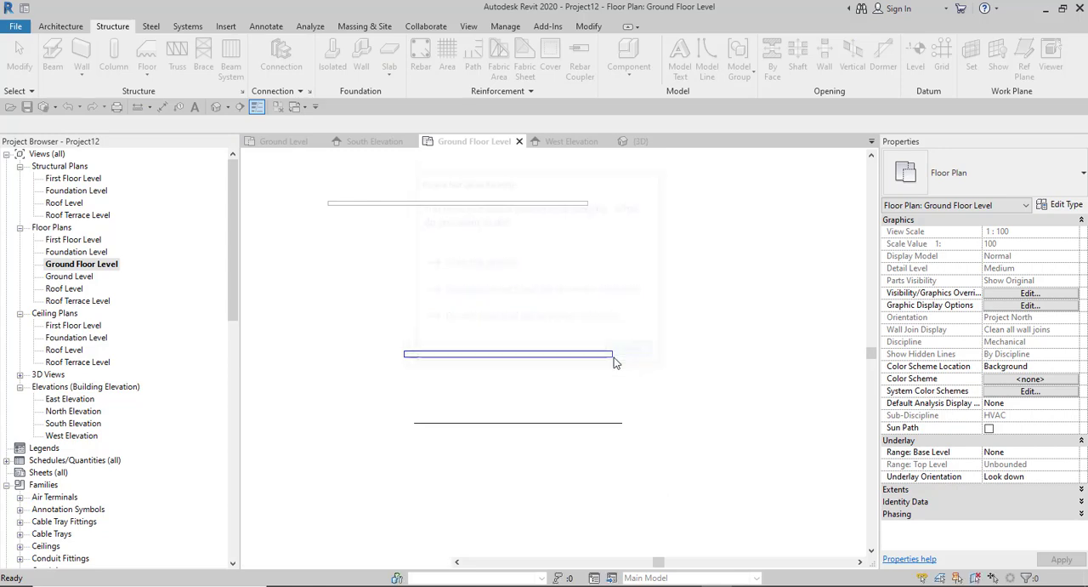
- Shorten the rectangular duct horizontally to about 7500 mm by moving its left end inward
click(491, 368)
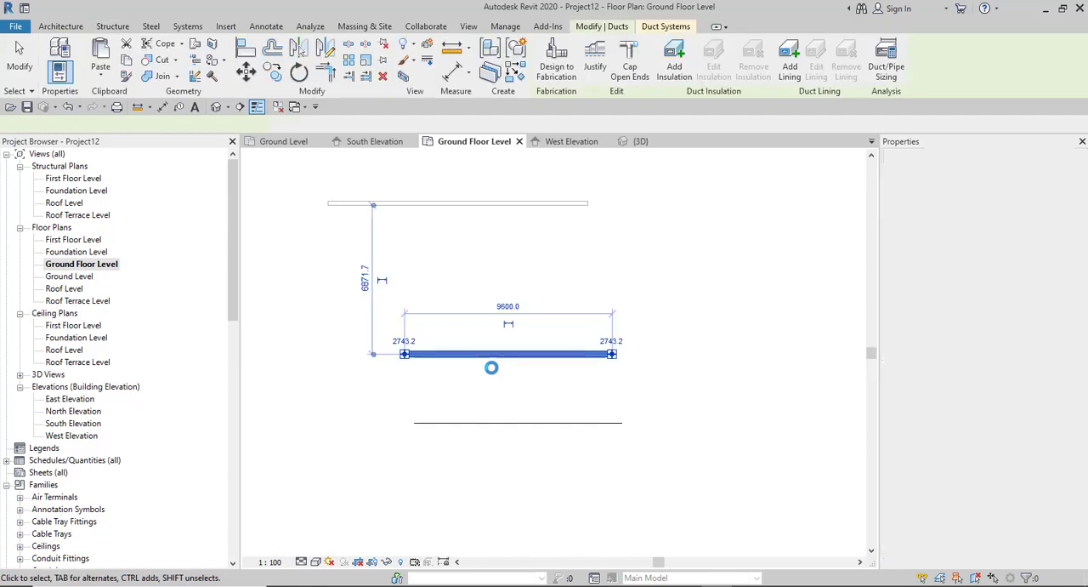
scroll(503, 330, up, 1)
scroll(504, 330, up, 2)
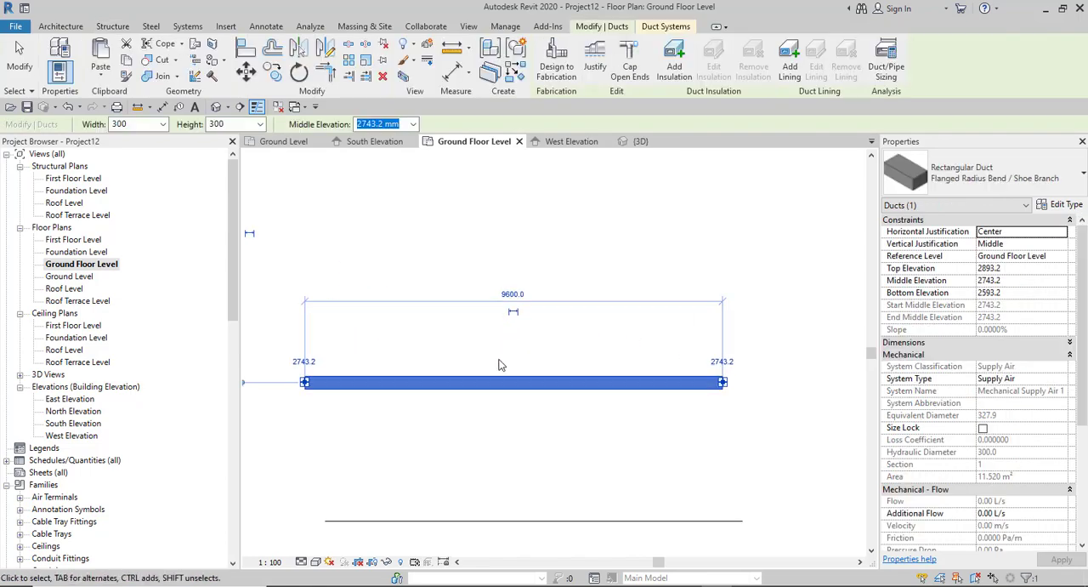
click(512, 293)
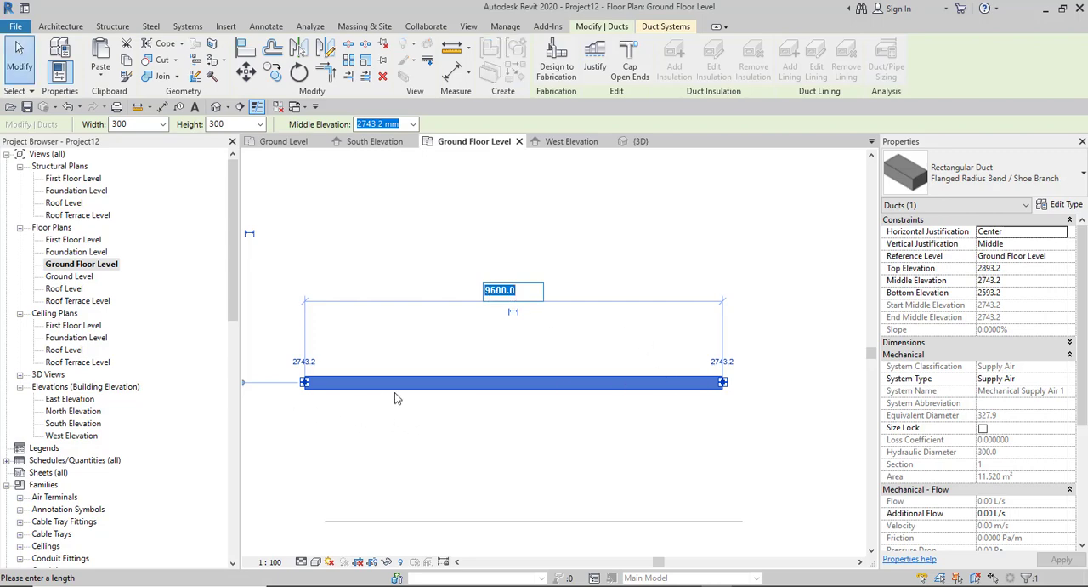
scroll(394, 393, down, 2)
scroll(333, 388, up, 2)
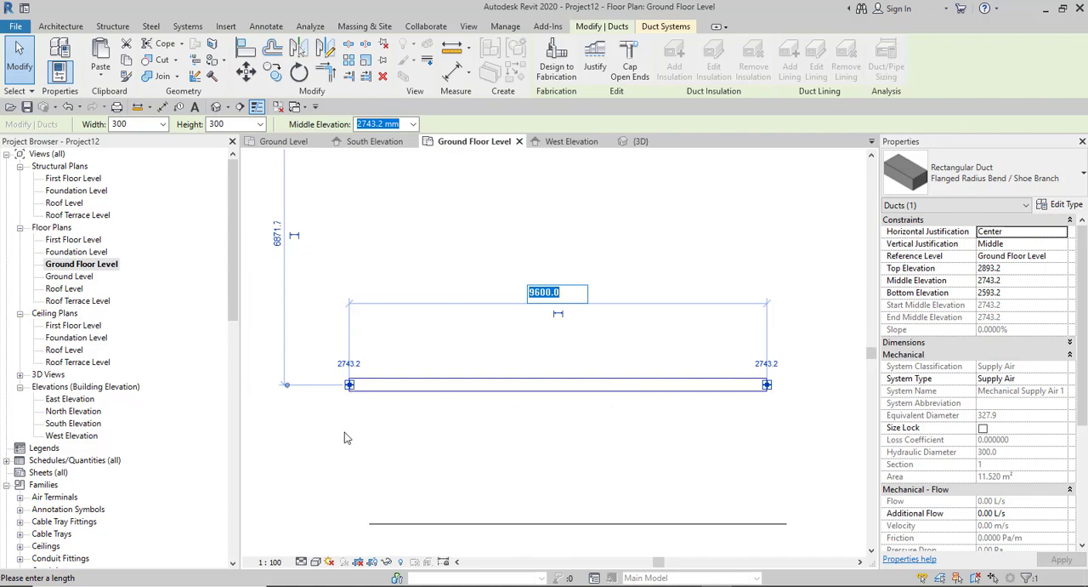
click(353, 387)
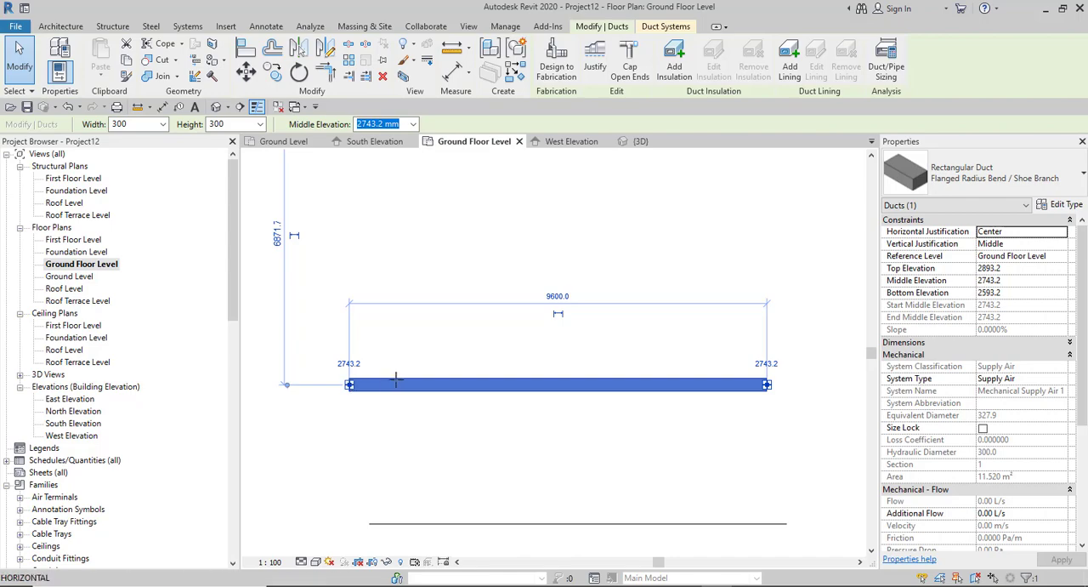
drag(396, 379, 424, 400)
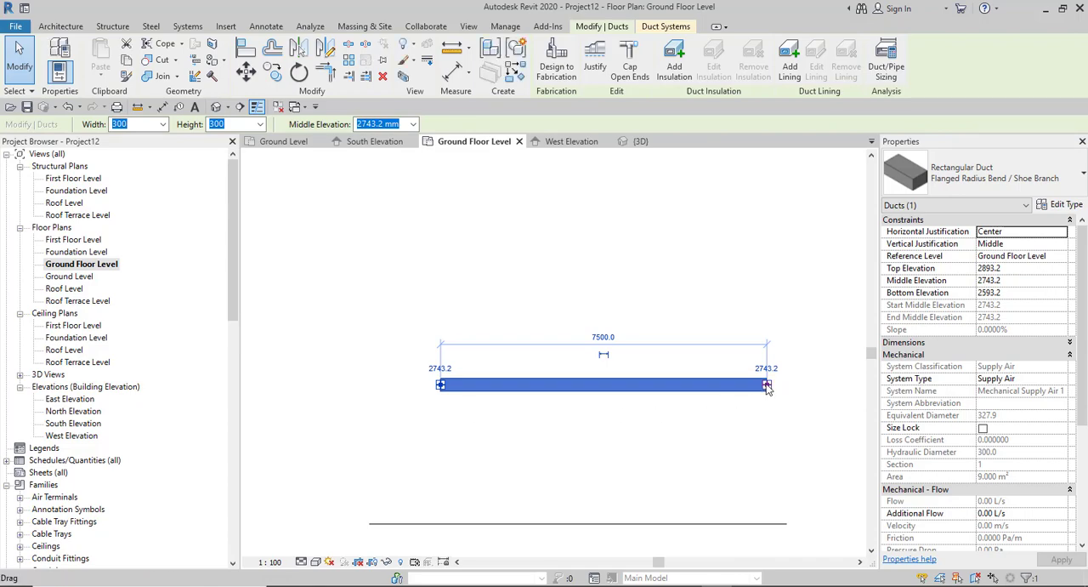
- Swing the duct's right end up to 45° at about 5250 mm, and back to a slight downward slope about 5550 mm long
click(767, 386)
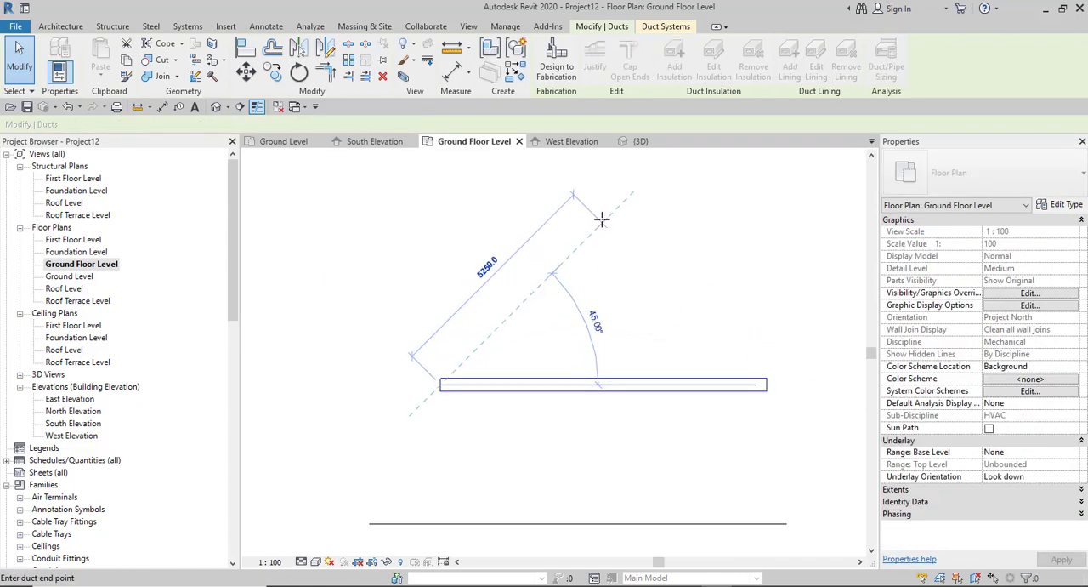
click(601, 220)
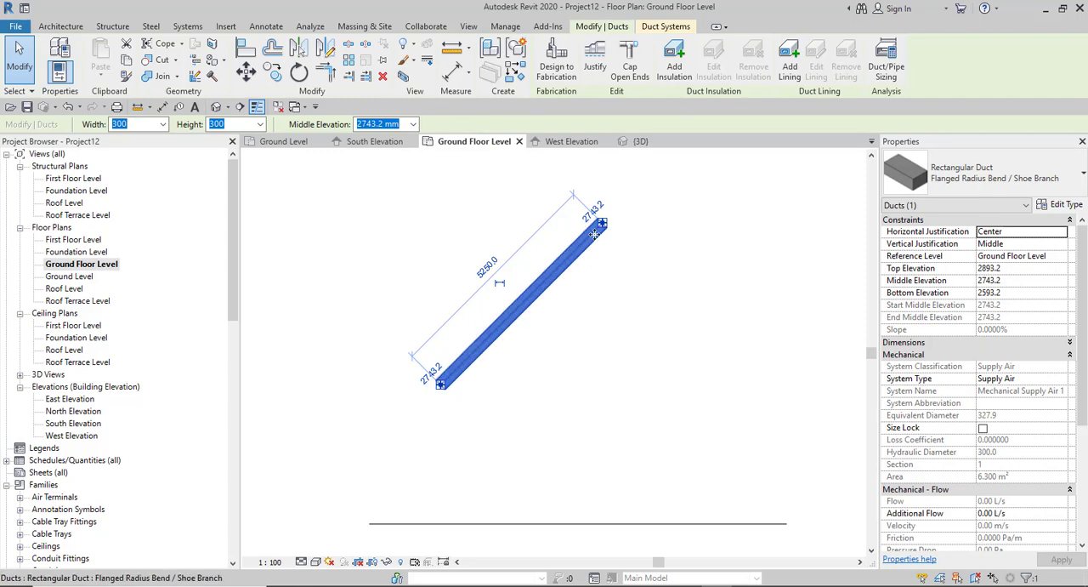
drag(605, 223, 684, 398)
- Reposition the architectural wall's two ends so it runs horizontally just above the sloping duct, about 6900 mm long
scroll(601, 426, down, 3)
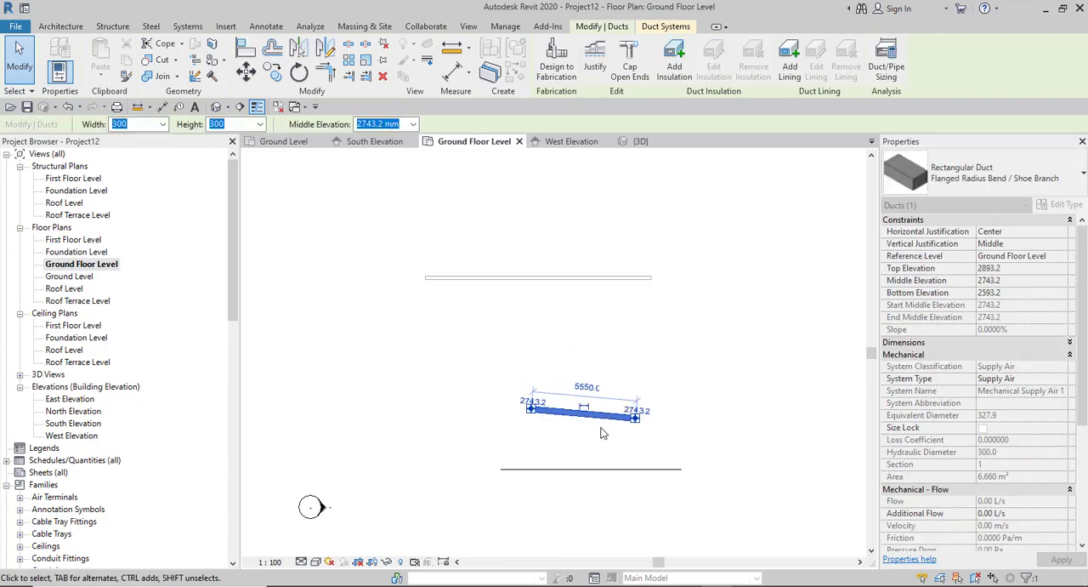
click(594, 278)
scroll(477, 308, up, 2)
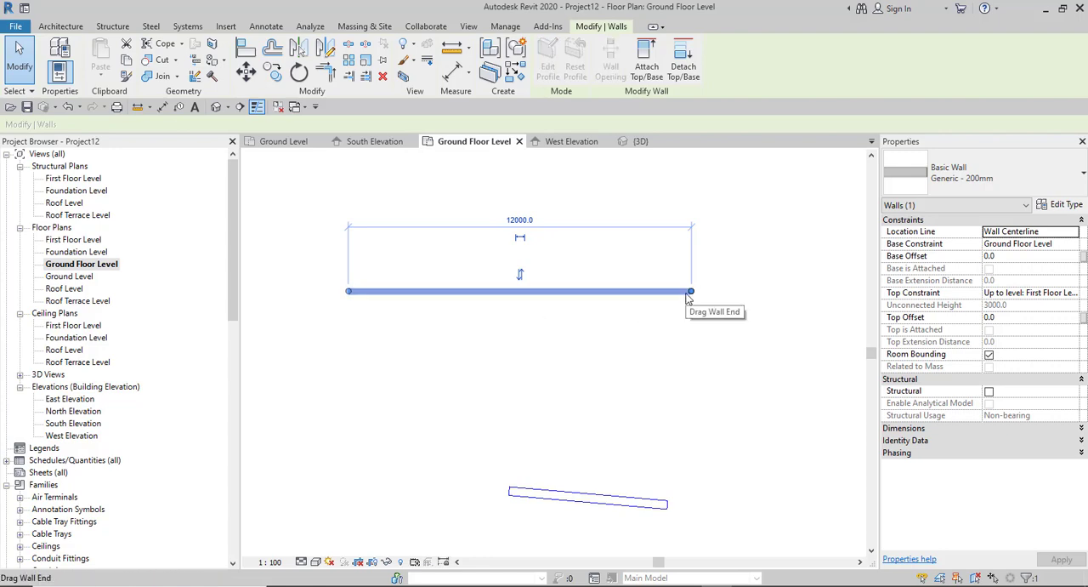
drag(348, 293, 513, 465)
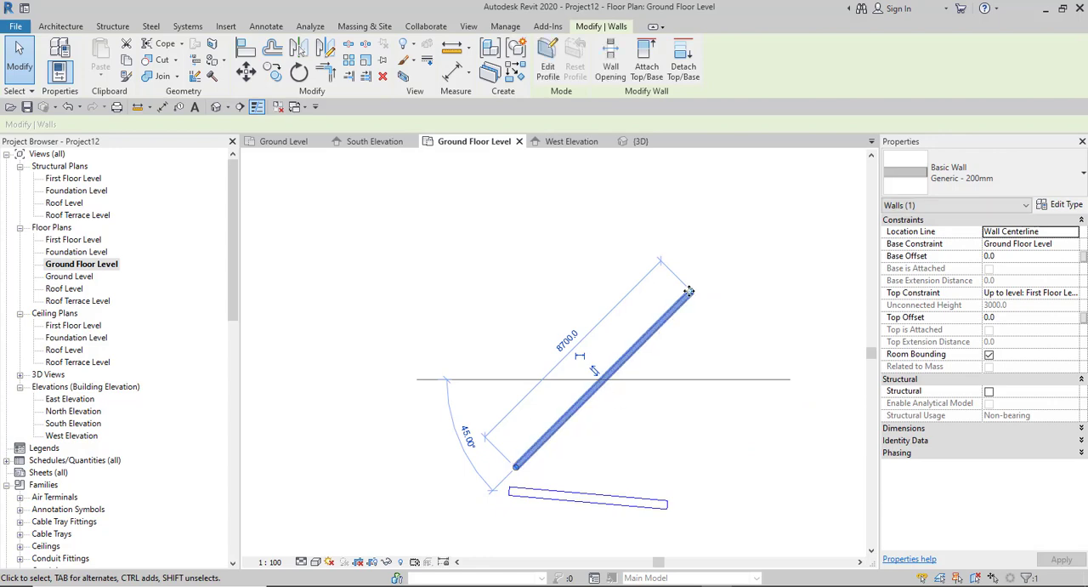
drag(688, 291, 712, 467)
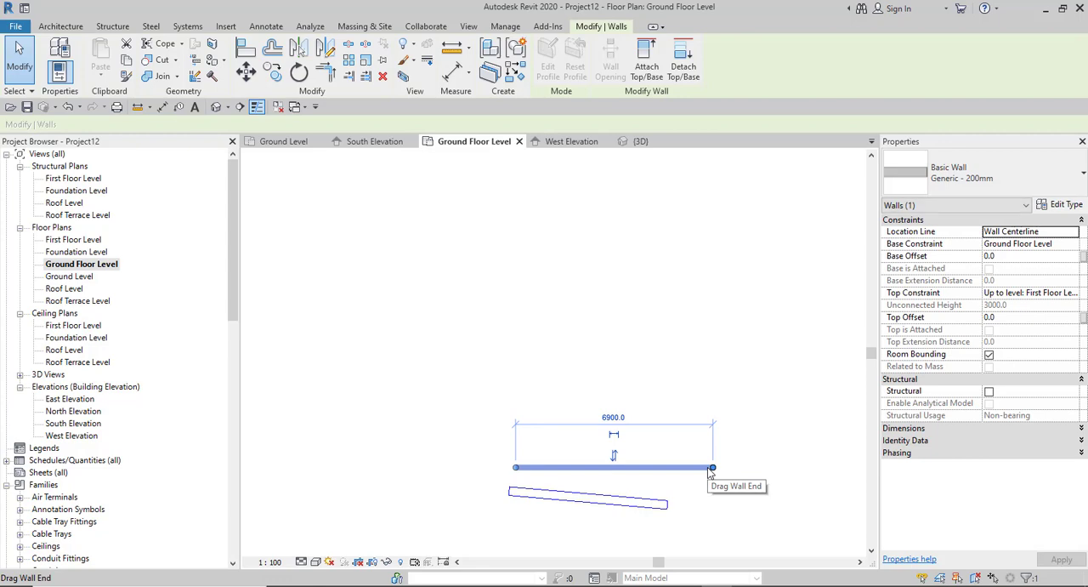
scroll(576, 382, down, 3)
scroll(627, 418, up, 4)
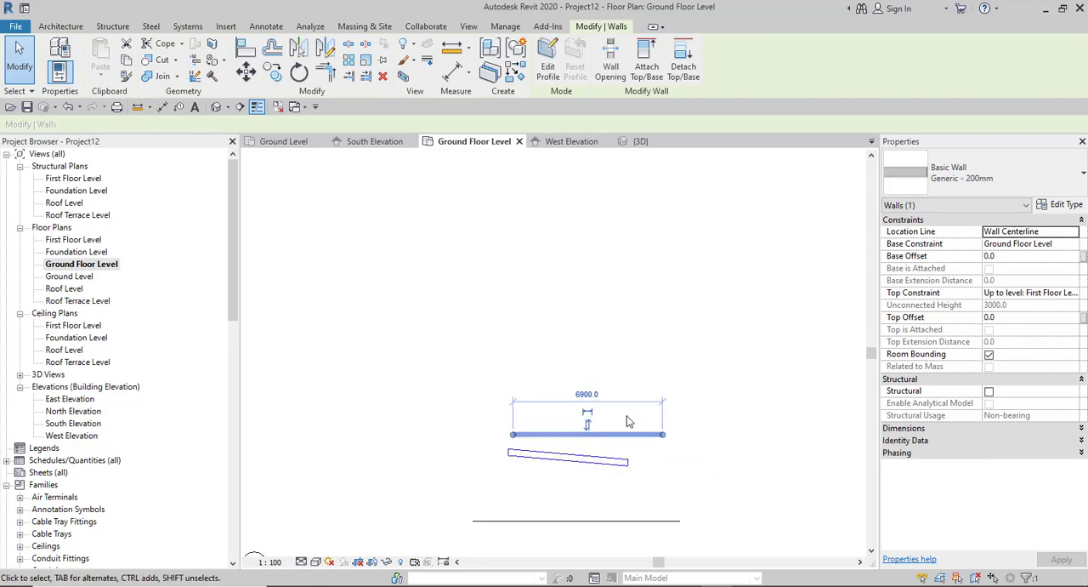
- Swing the pipe's right end up and to the left so it runs steeply upward, about 12900 mm long
scroll(532, 444, up, 2)
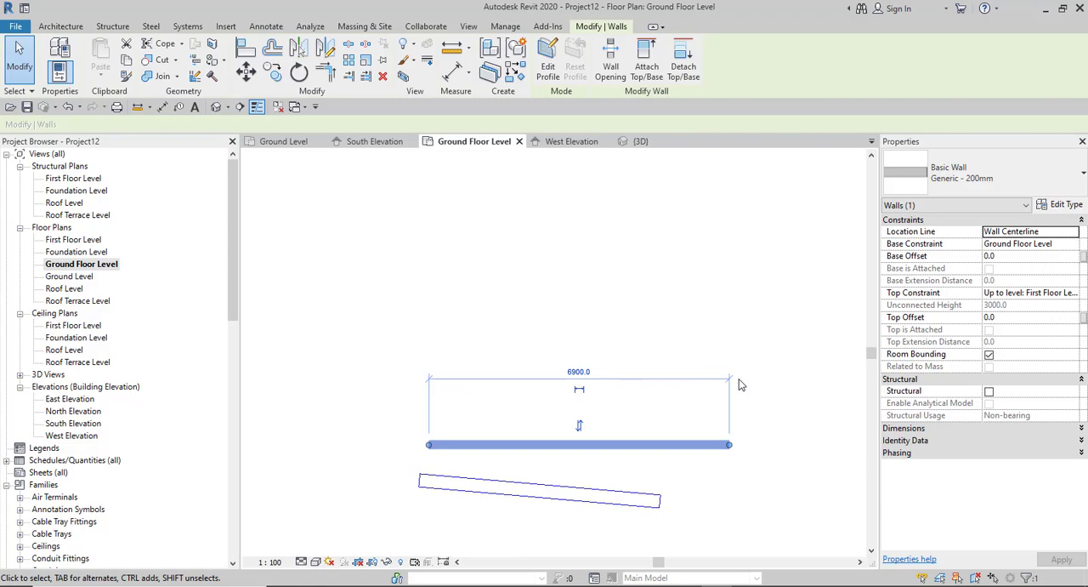
scroll(555, 357, down, 4)
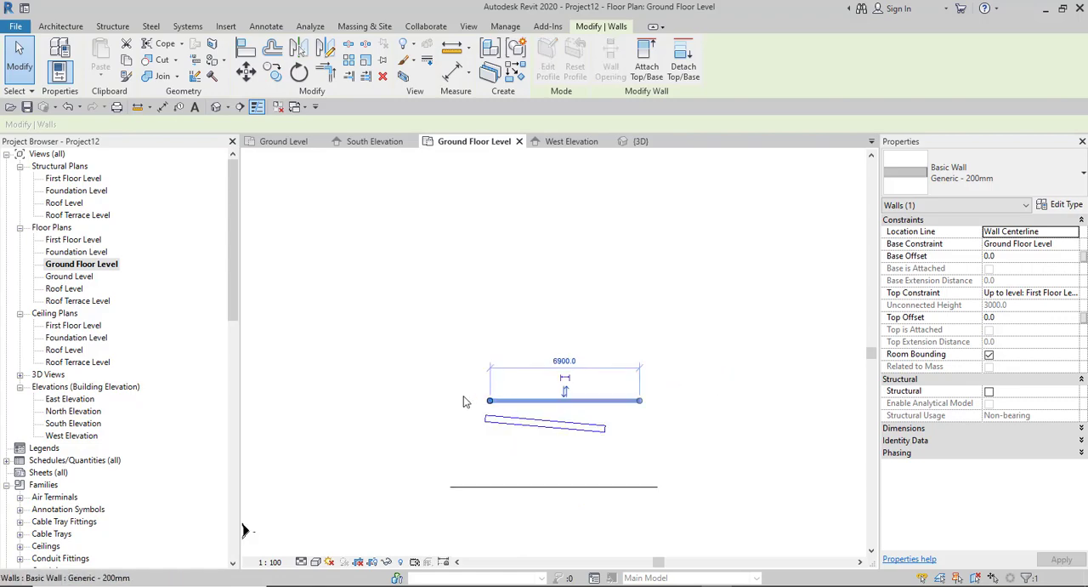
key(Escape)
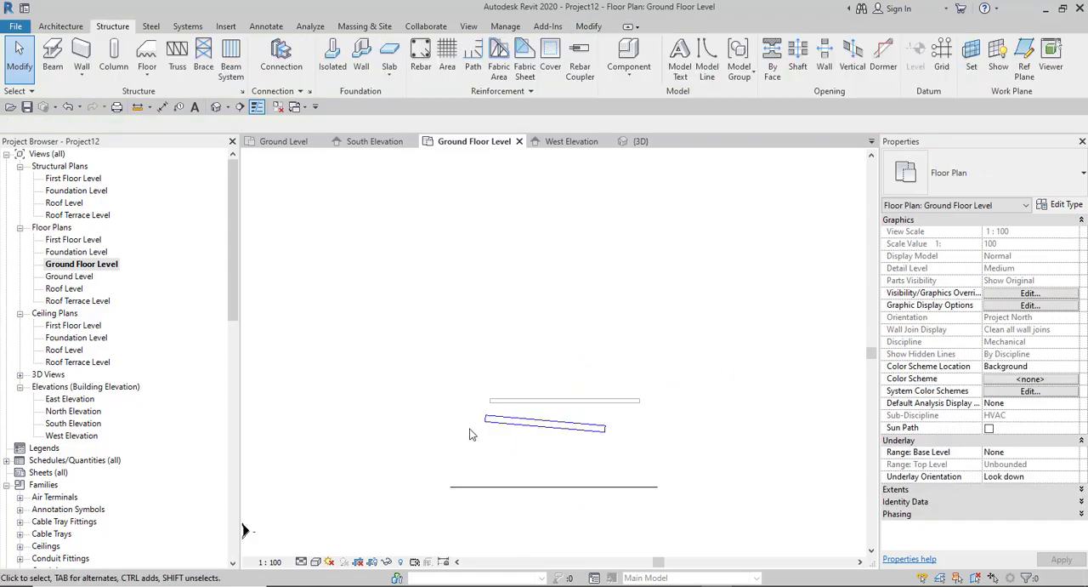
click(590, 488)
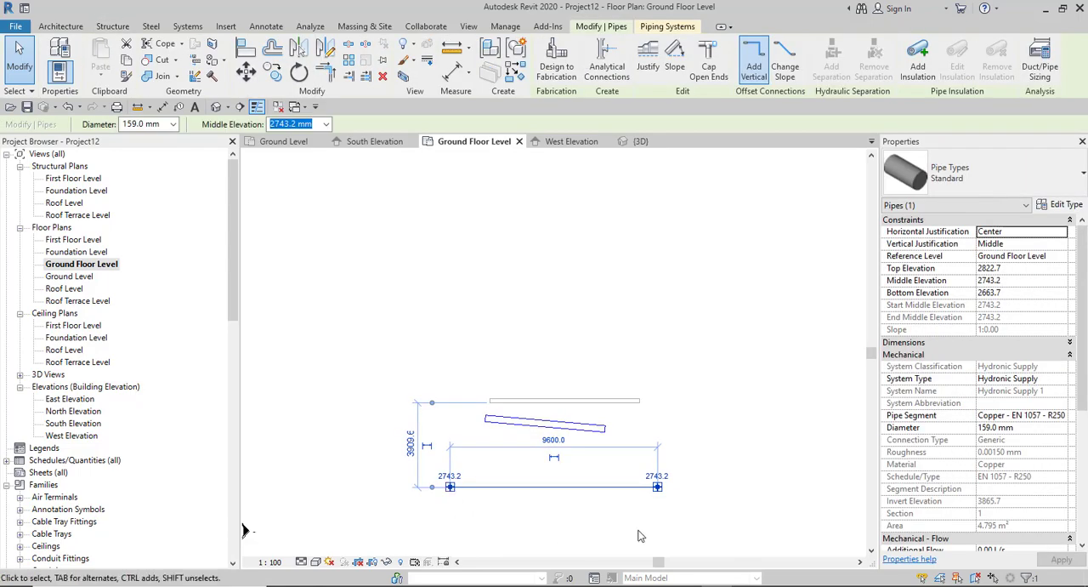
click(657, 486)
drag(560, 377, 506, 229)
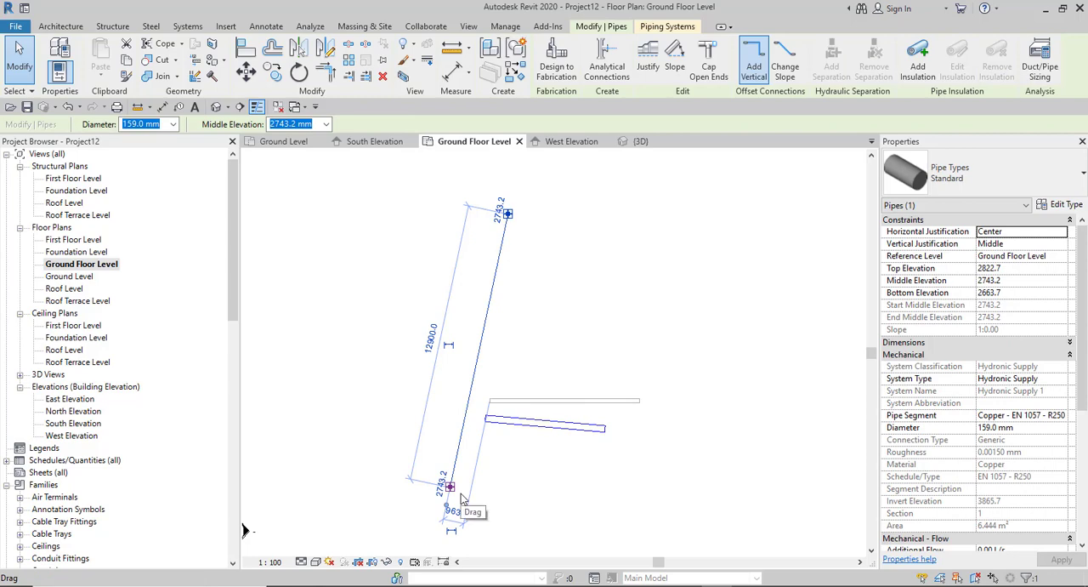
click(388, 416)
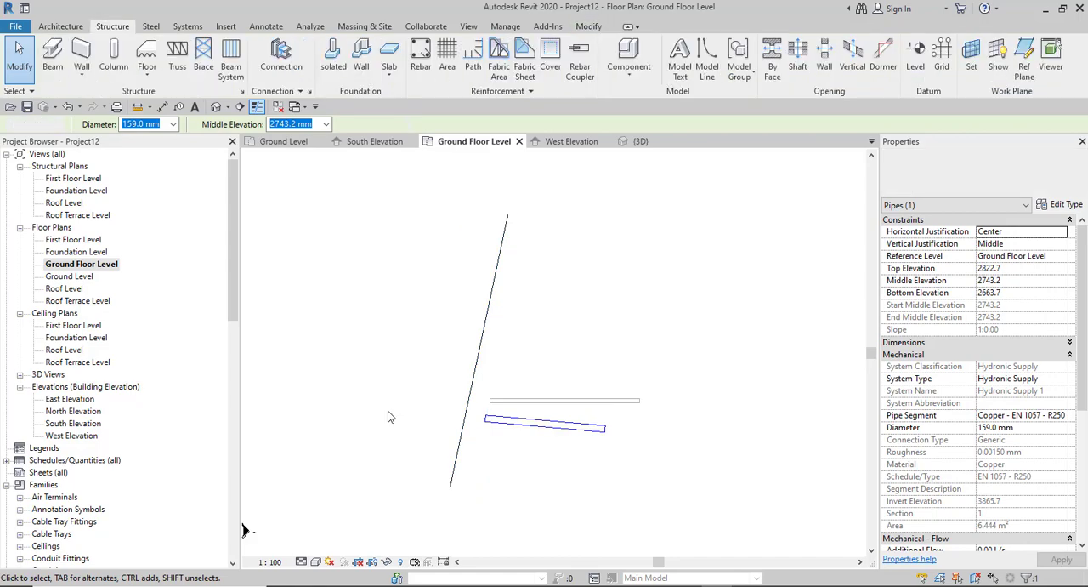
- Draw an arc-shaped structural wall below the duct, about 9600 mm between its ends with a radius of about 5480 mm
scroll(388, 416, down, 2)
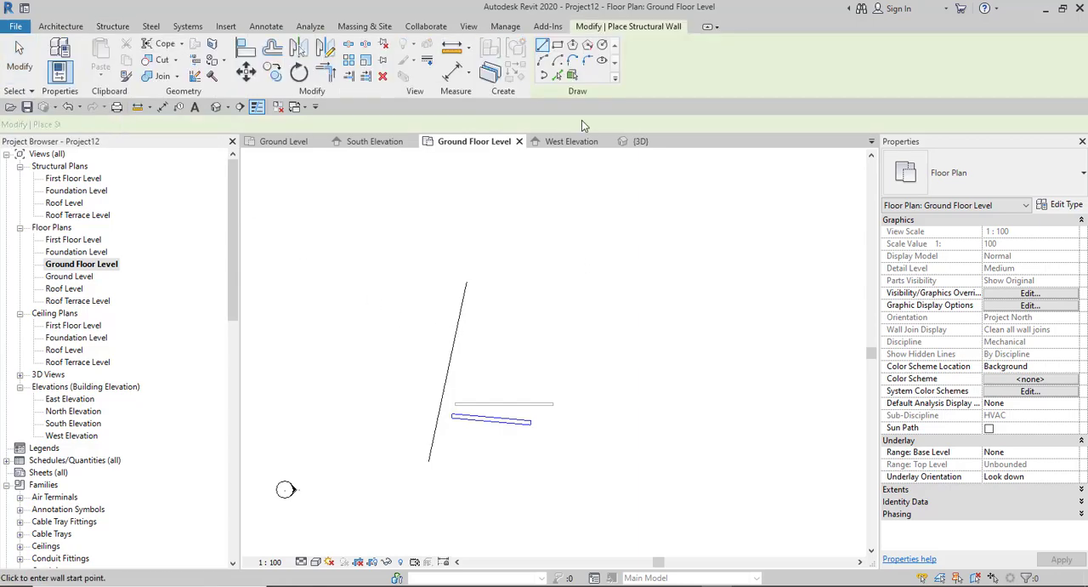
click(543, 60)
click(476, 497)
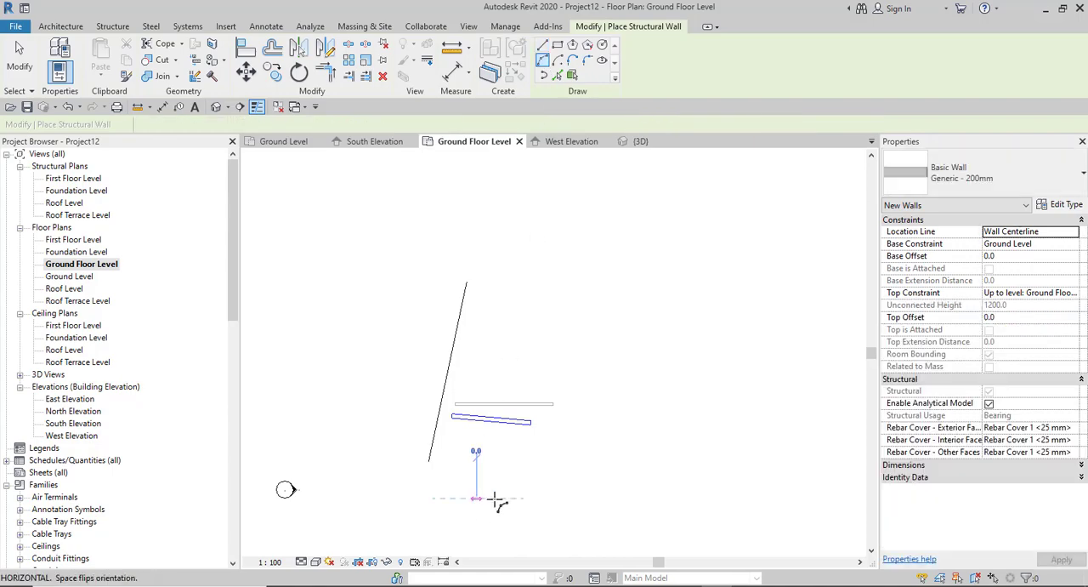
click(610, 498)
scroll(541, 464, up, 1)
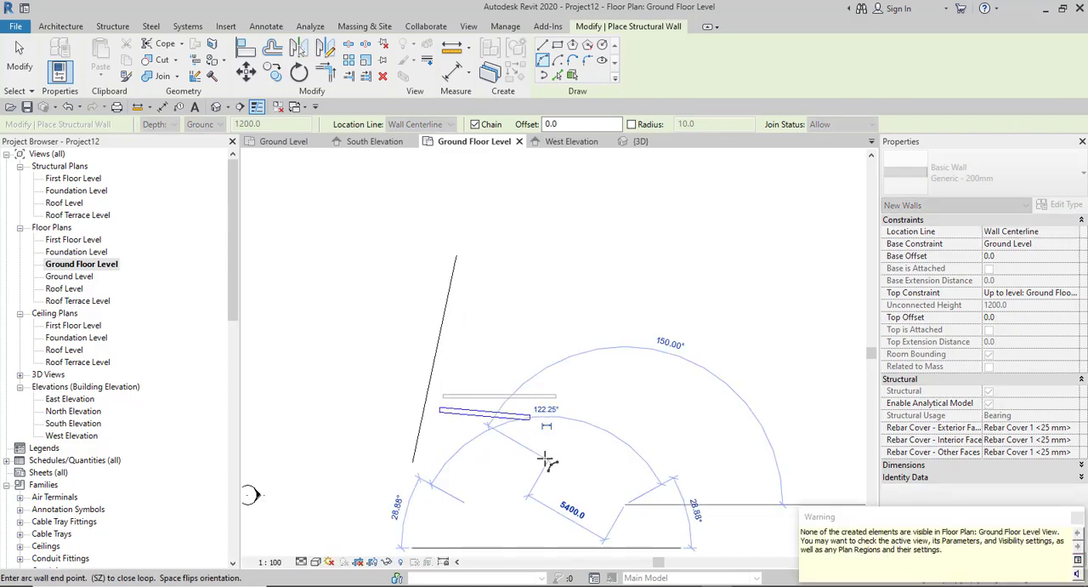
right_click(578, 364)
click(606, 371)
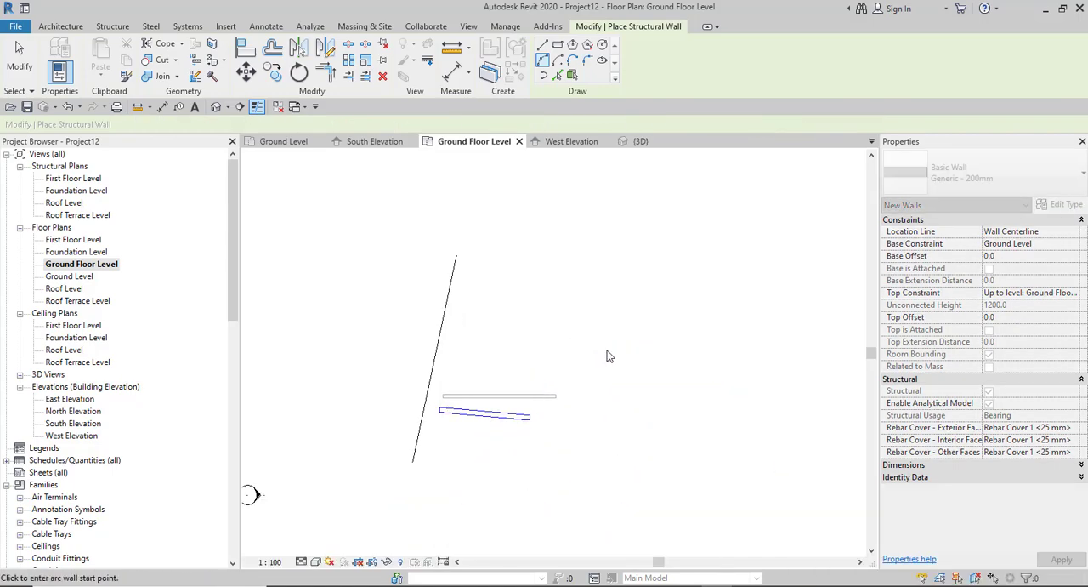
right_click(577, 346)
click(610, 350)
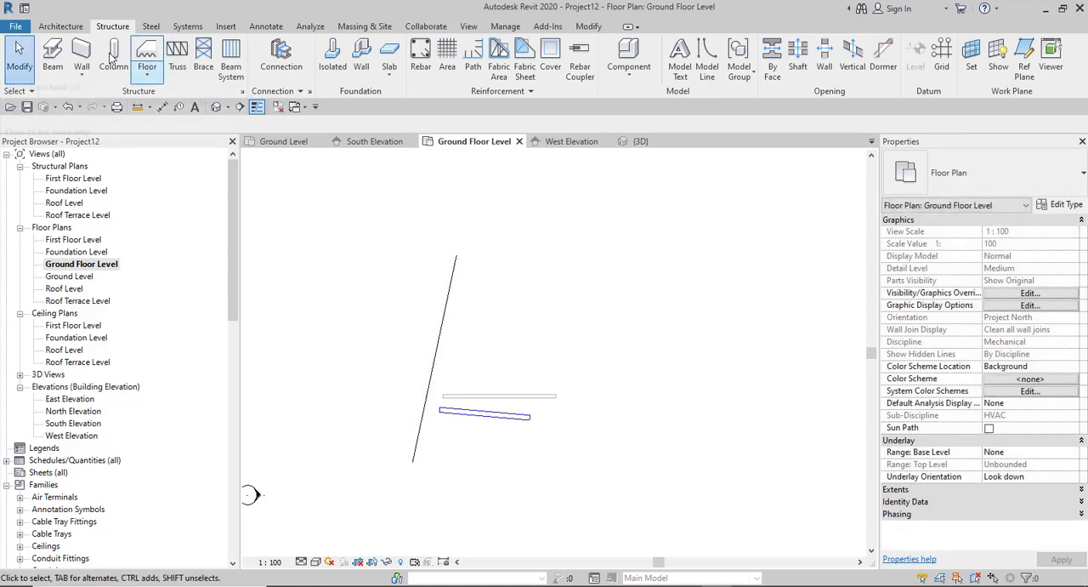
- Open the default 3D view and select the curved wall
click(218, 108)
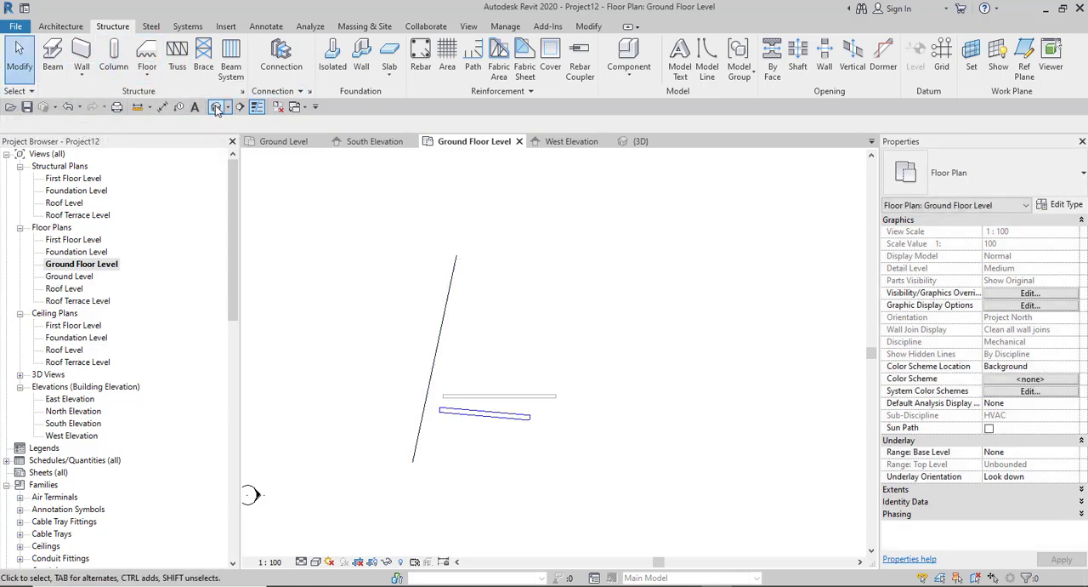
scroll(495, 340, up, 3)
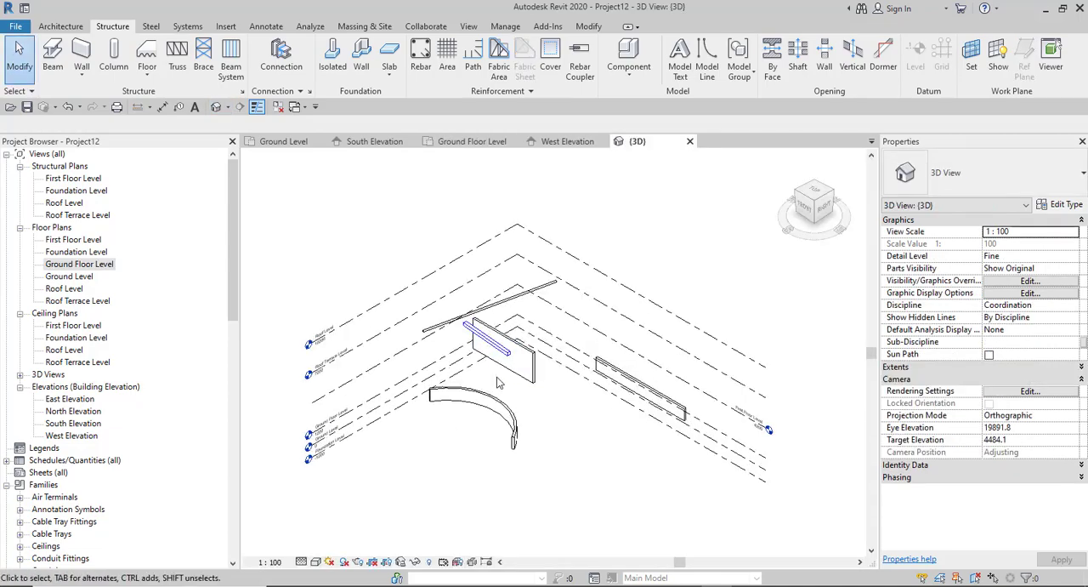
click(478, 404)
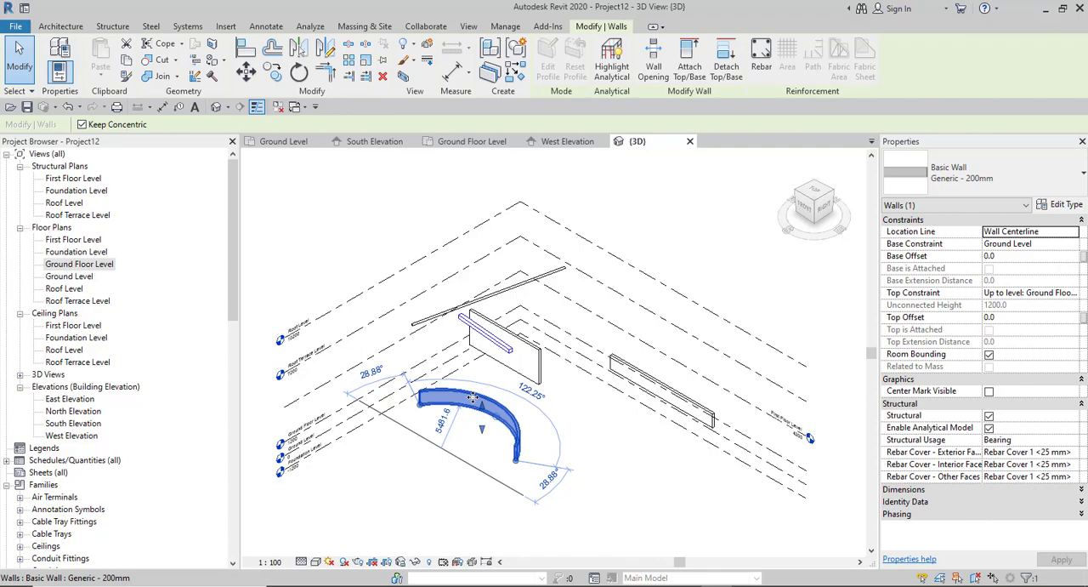
- Collapse the curved wall's property groups, expand only Constraints, and widen the value column to read the full constraint names
click(972, 223)
click(950, 238)
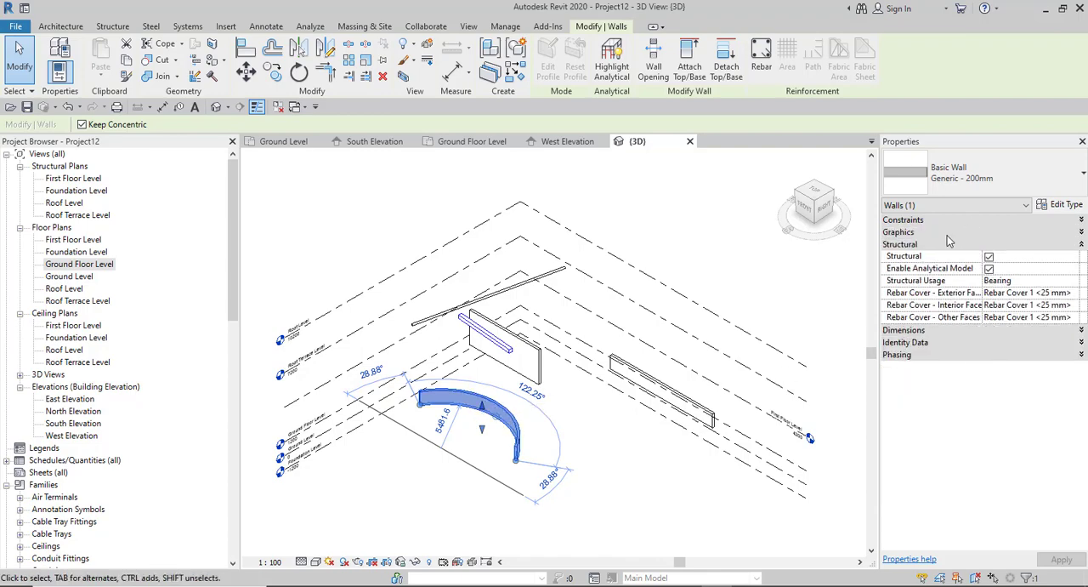
click(941, 246)
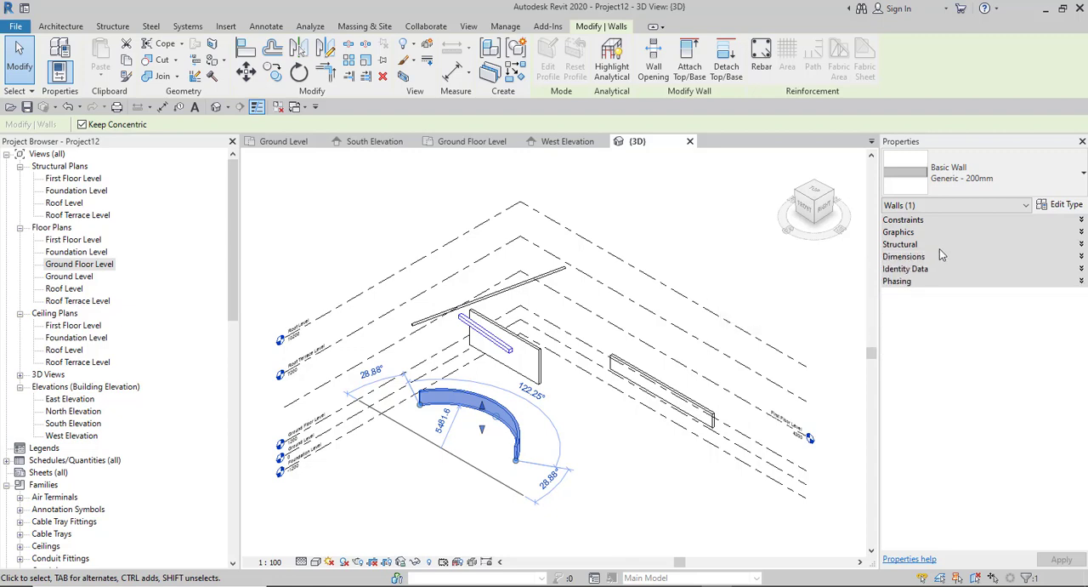
click(922, 223)
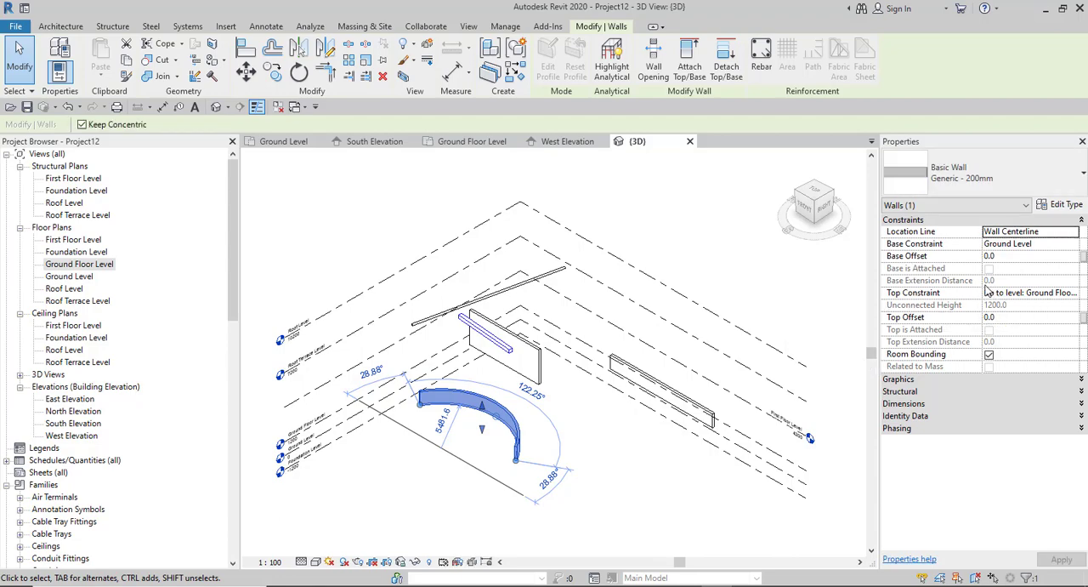
drag(984, 286, 959, 287)
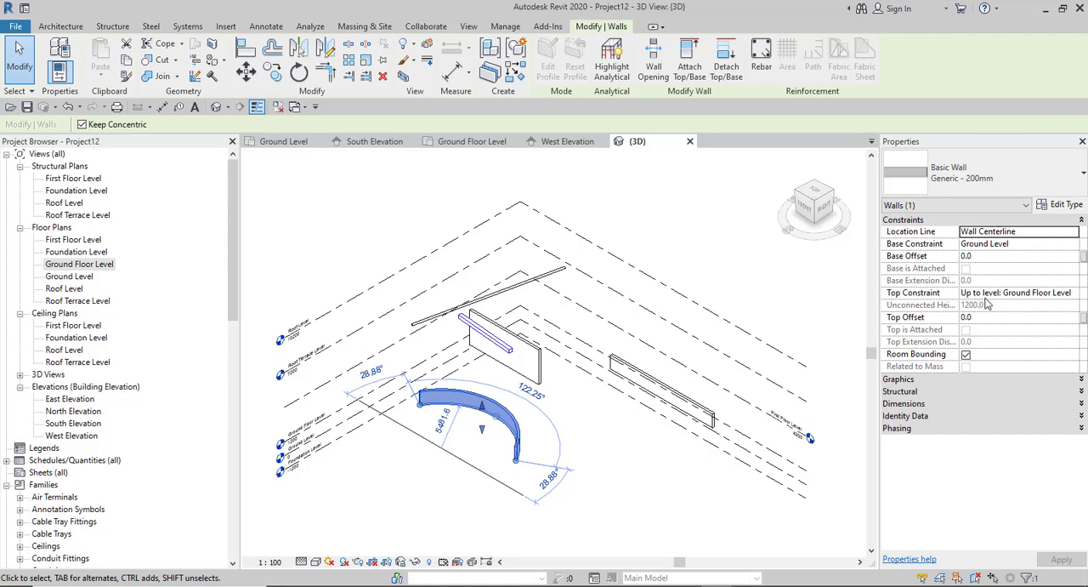
- Set the curved wall's base constraint to Ground Floor Level and its top constraint to Up to level: First Floor Level
click(999, 243)
click(1073, 244)
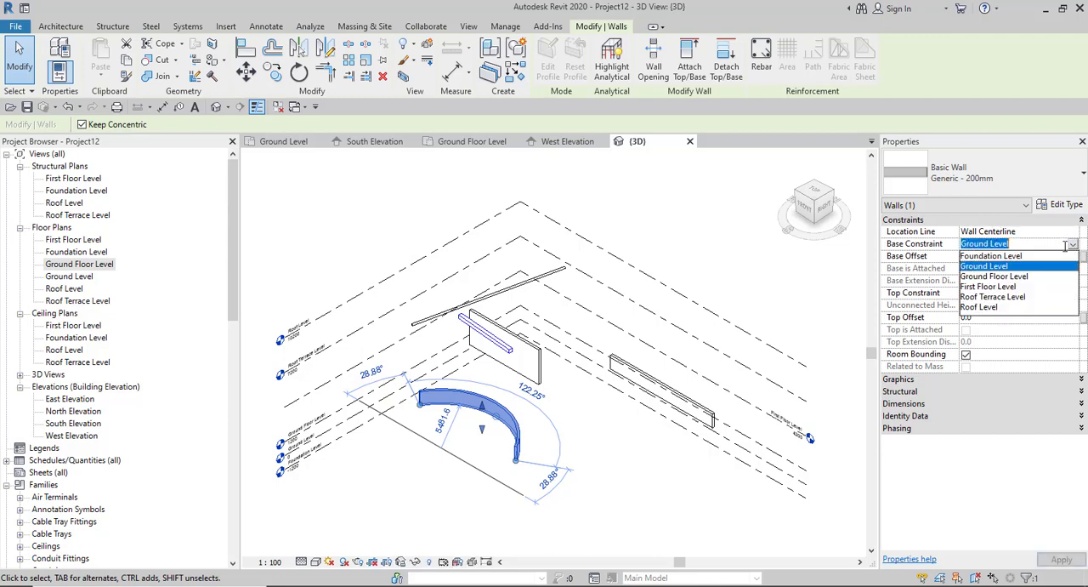
click(988, 277)
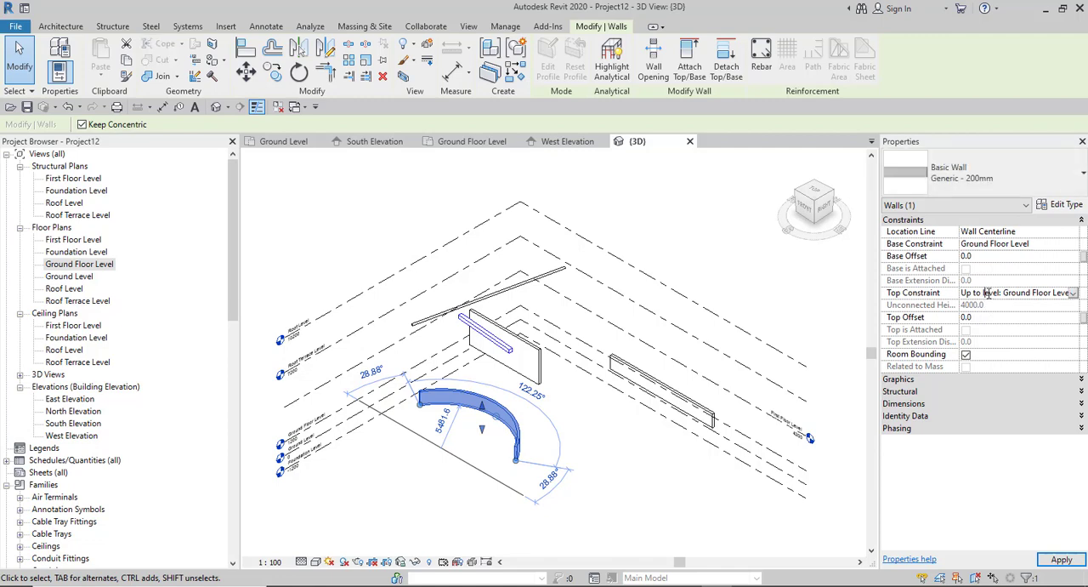
click(1073, 294)
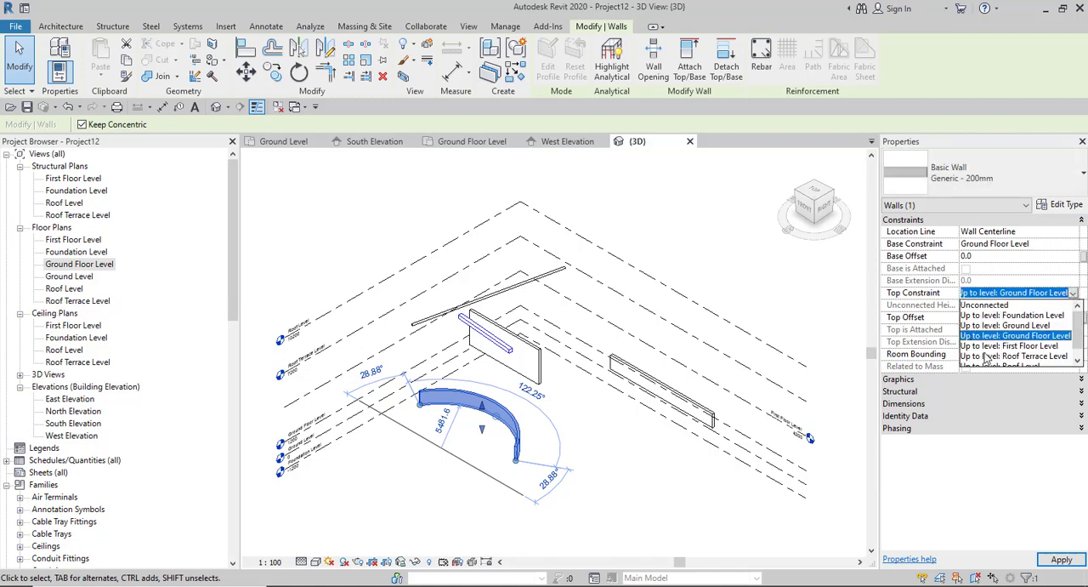
click(993, 346)
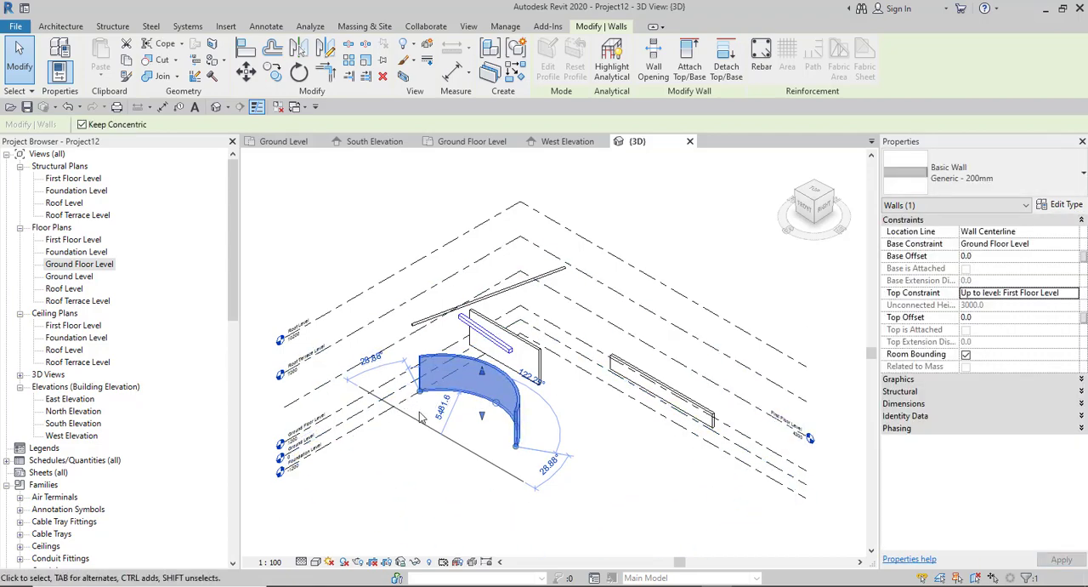
scroll(419, 412, up, 2)
scroll(465, 374, up, 1)
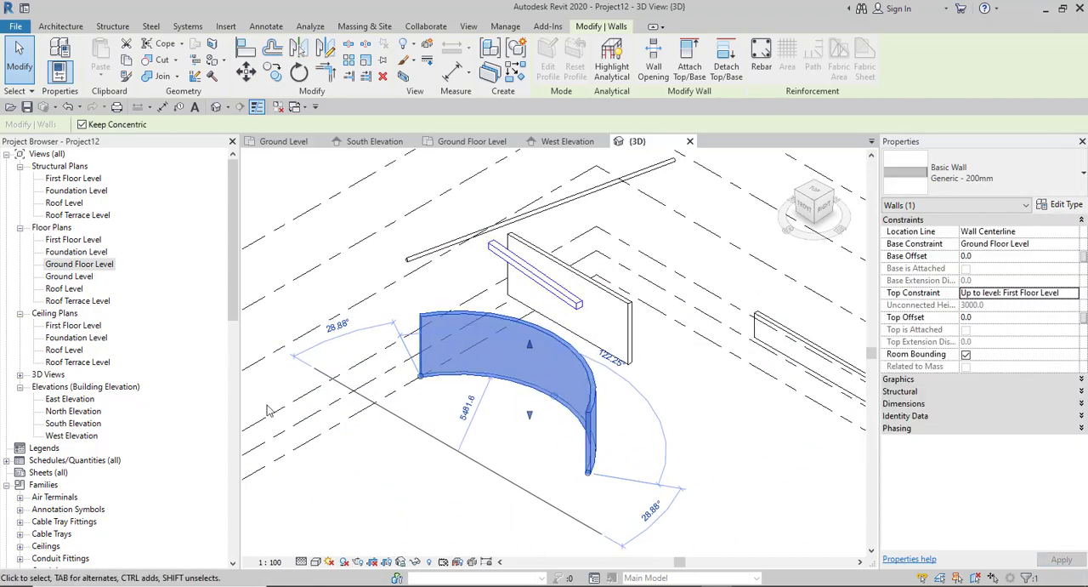
- Return to the Ground Floor Level floor plan and select the curved wall there
double_click(61, 267)
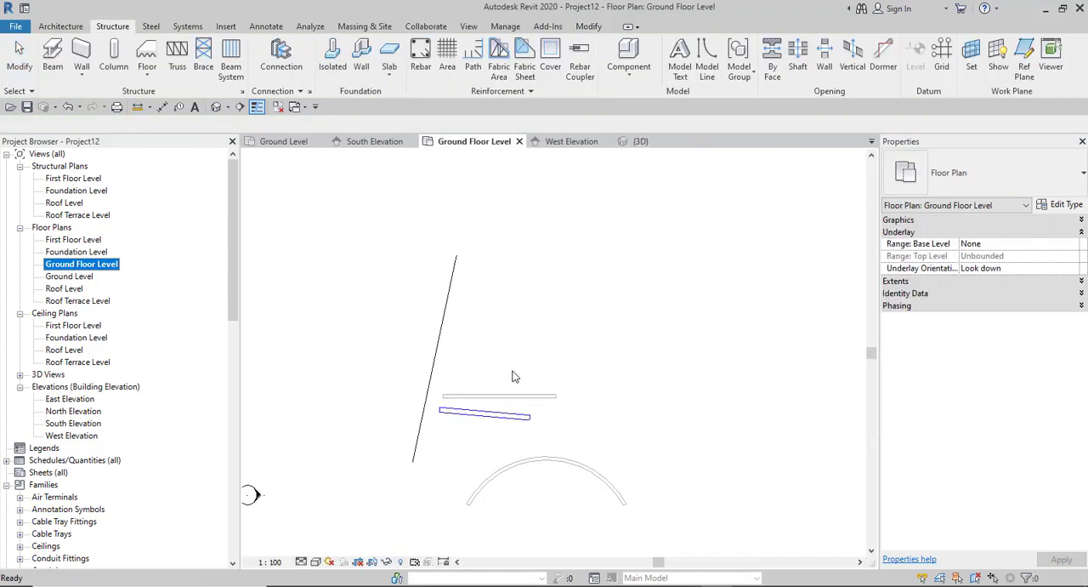
scroll(570, 517, up, 3)
scroll(527, 468, down, 2)
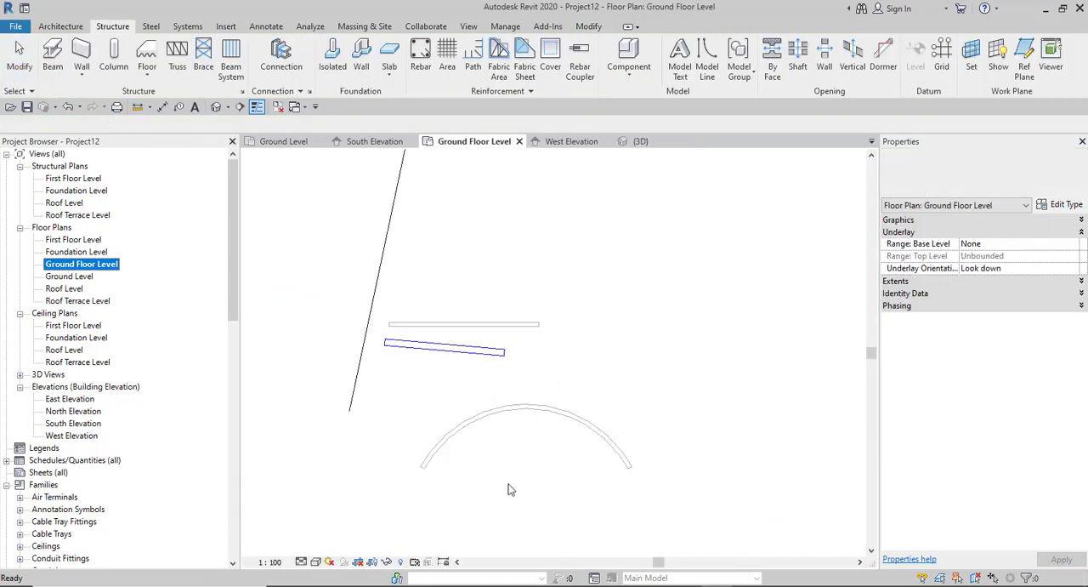
scroll(511, 484, up, 1)
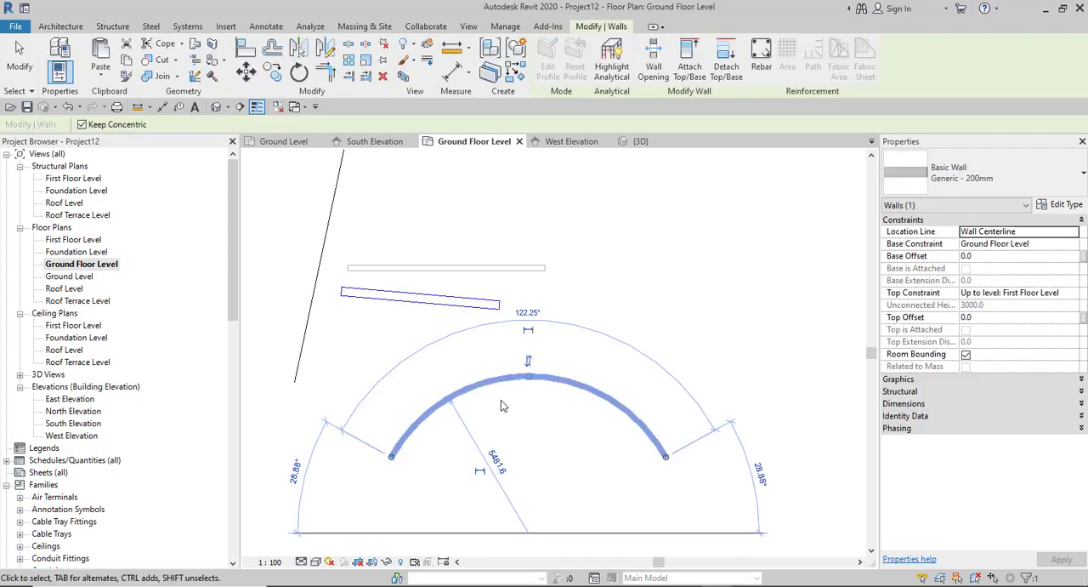
click(501, 400)
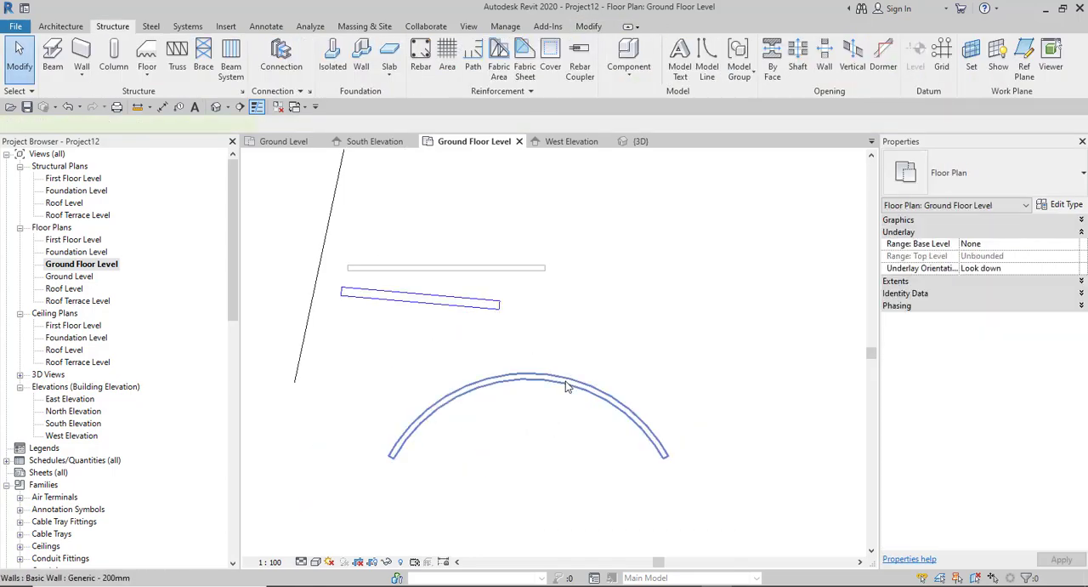
click(568, 385)
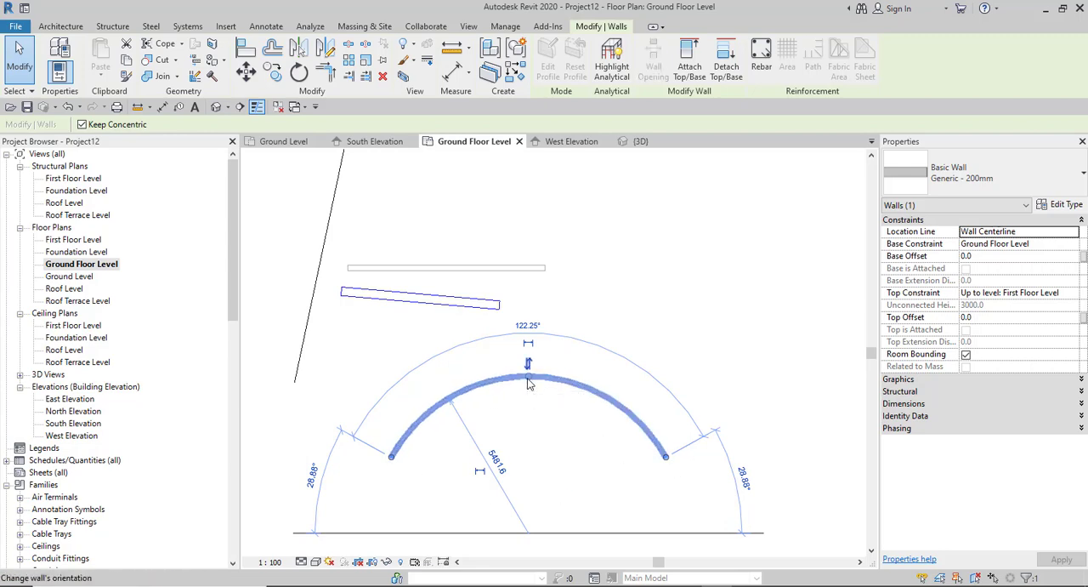
- Flip the curved wall's orientation to the inner side and flip it back
scroll(527, 371, down, 2)
scroll(528, 429, up, 1)
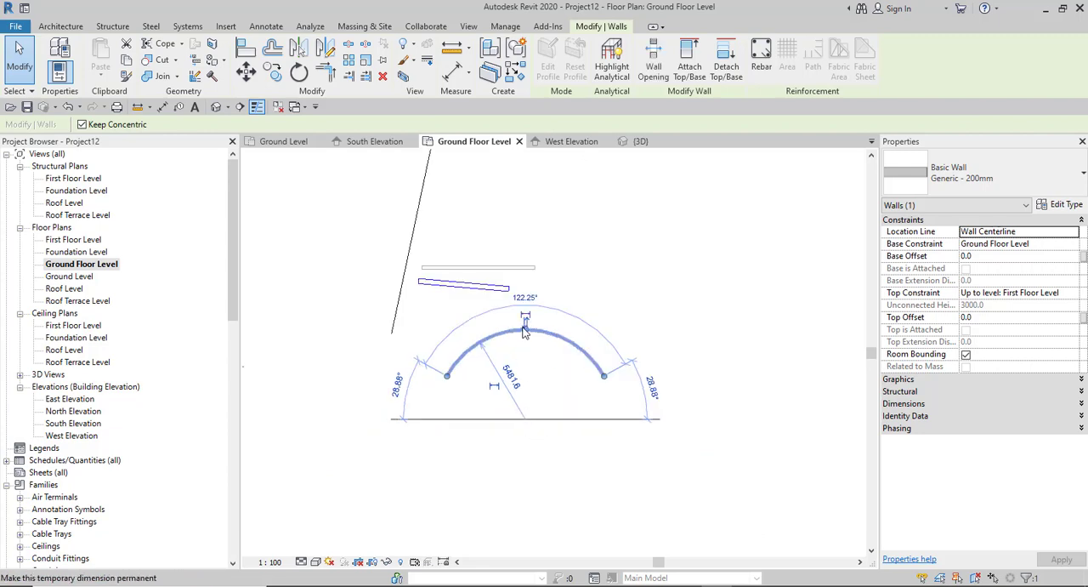
scroll(528, 358, up, 2)
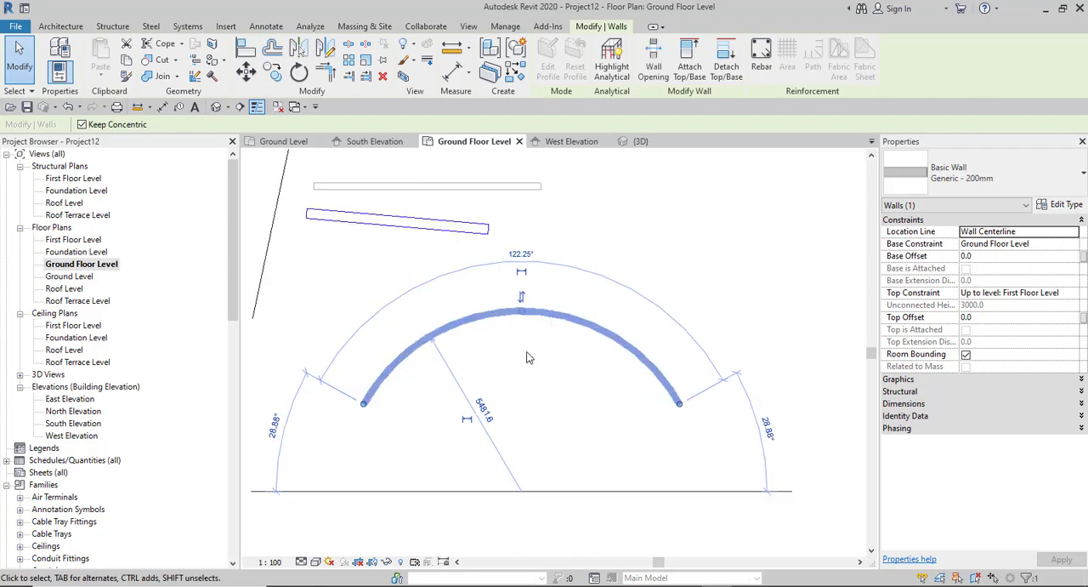
click(521, 295)
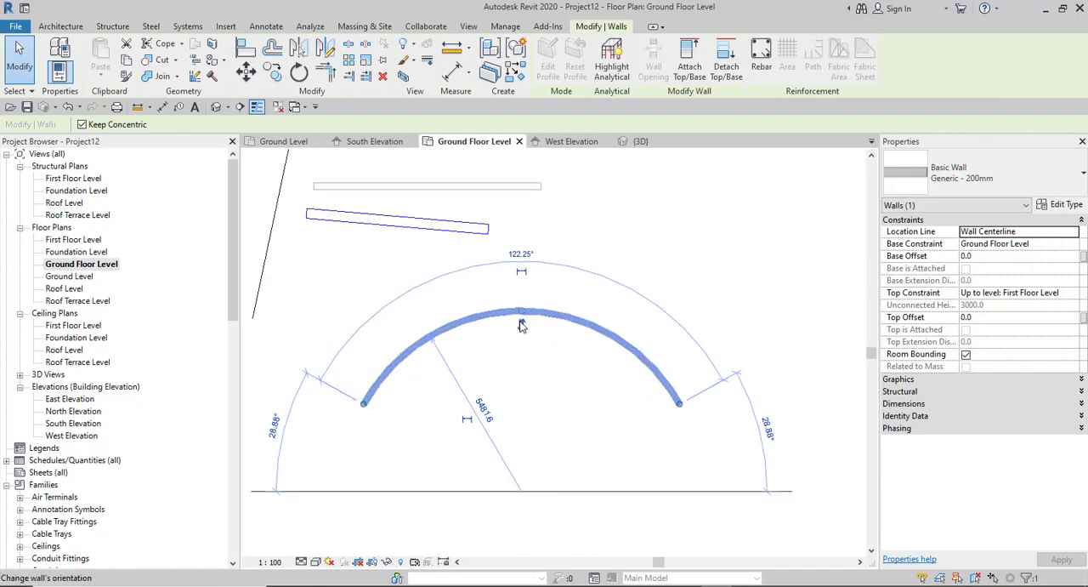
click(521, 325)
- Enlarge the curved wall concentrically from its midpoint to a radius of 6900 mm
scroll(524, 319, up, 1)
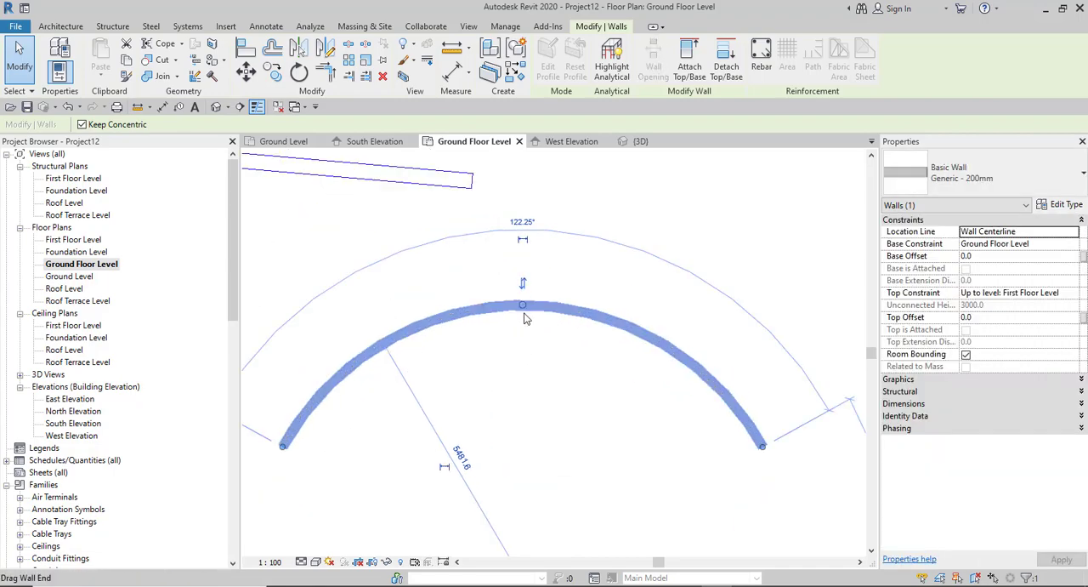
drag(523, 307, 495, 246)
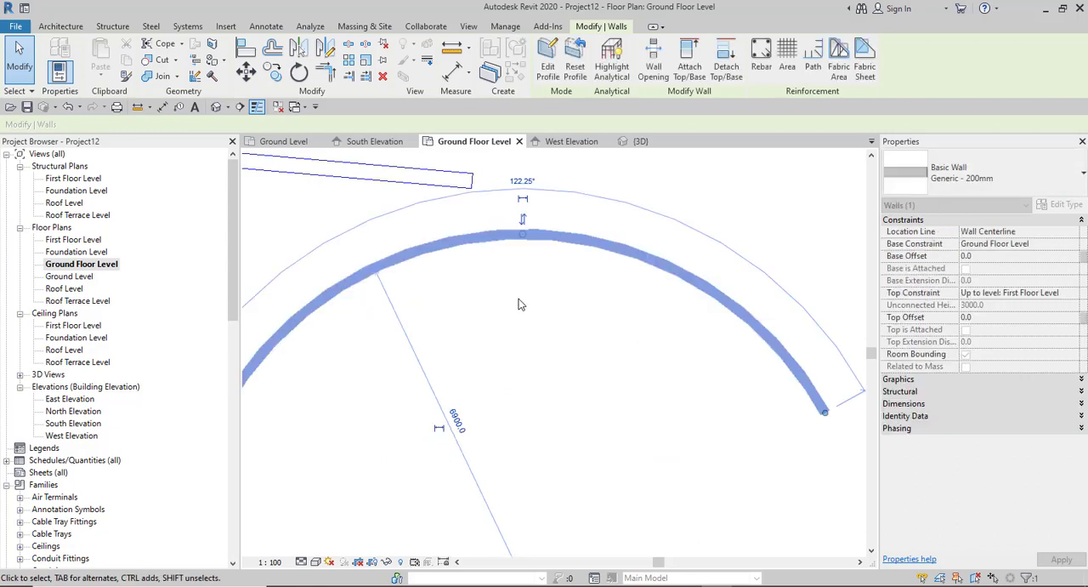
scroll(519, 296, down, 2)
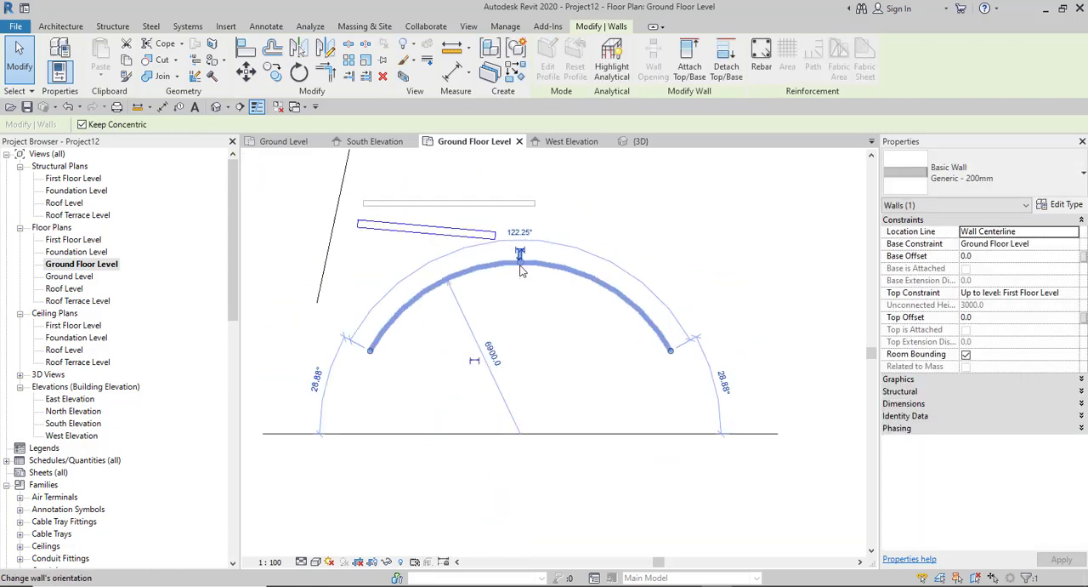
- Reduce the curved wall concentrically from its midpoint to a radius of 6000 mm
key(r)
key(s)
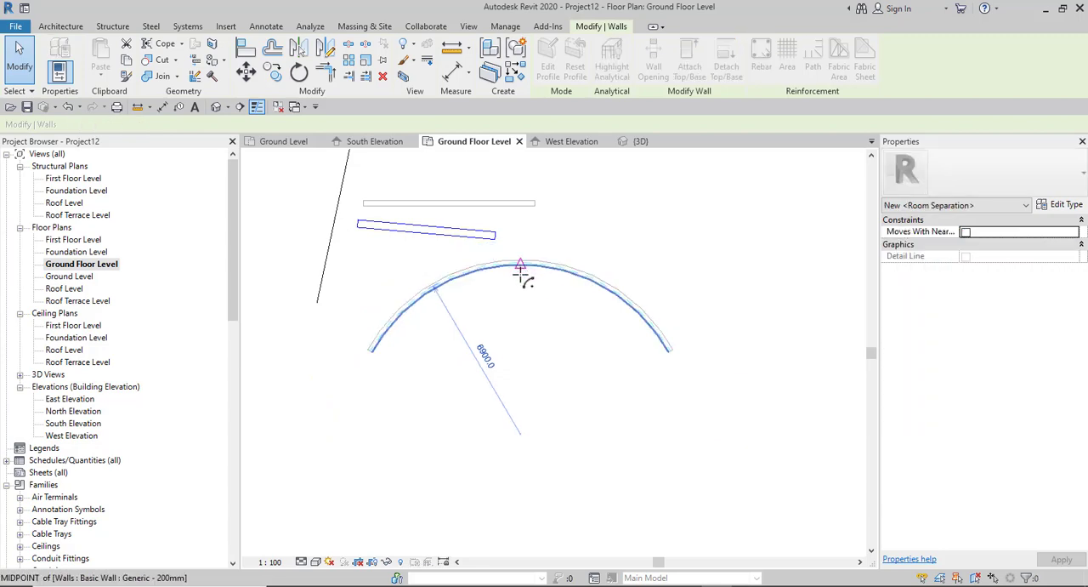
drag(520, 271, 532, 324)
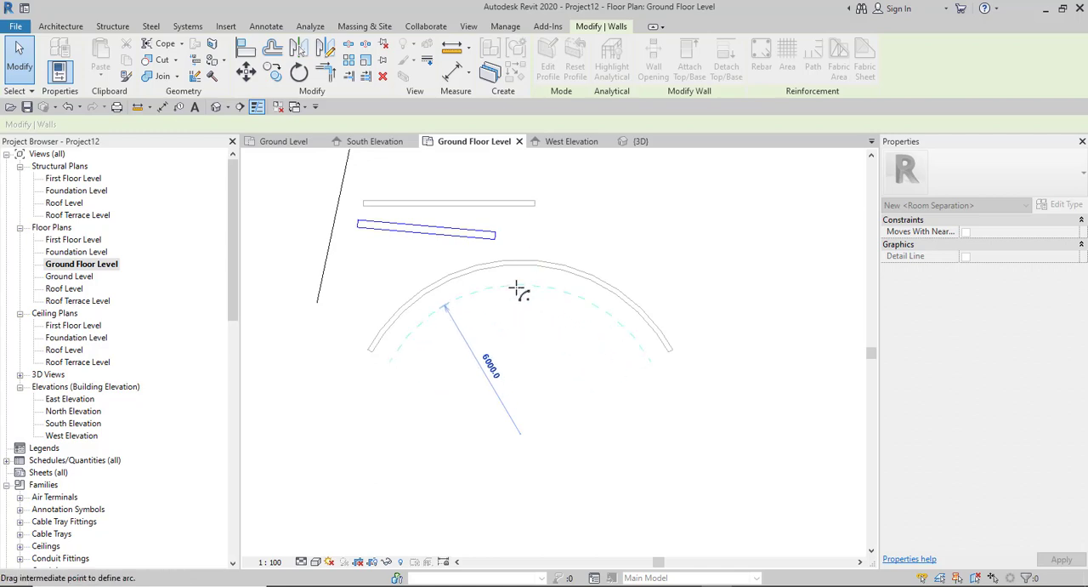
click(517, 288)
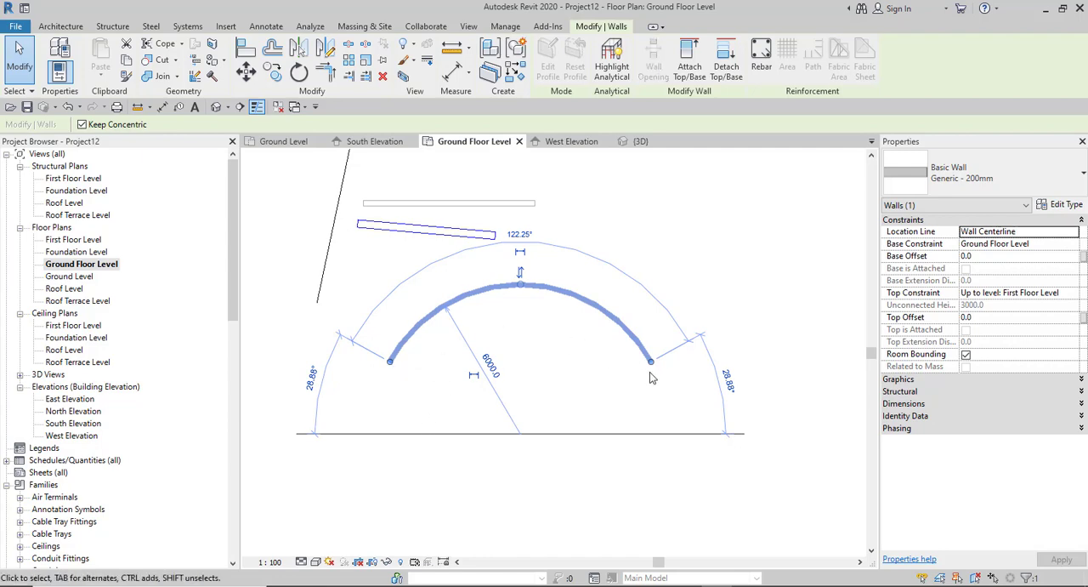
- Flip the curved wall to its inner side and, with Keep Concentric off, reshape it outward from the midpoint to a radius of about 5458 mm
click(522, 289)
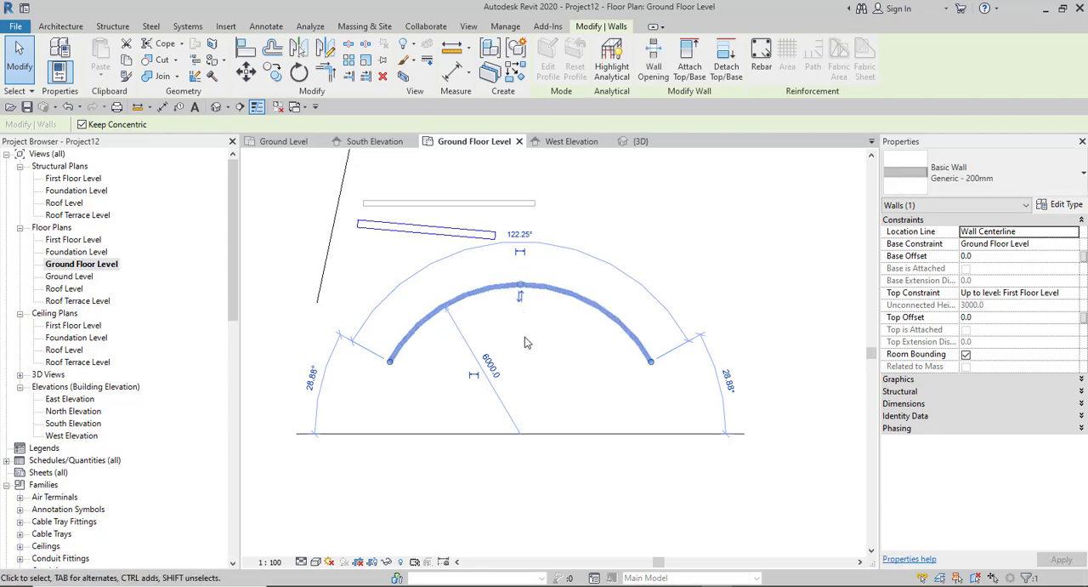
click(520, 294)
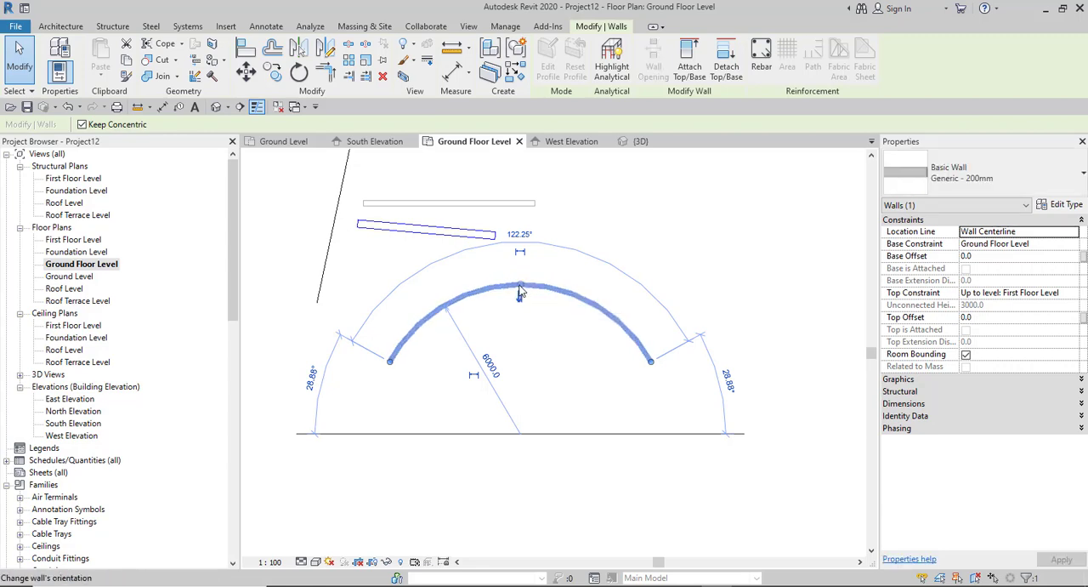
mouse_move(520, 285)
mouse_down()
mouse_move(513, 245)
mouse_move(522, 336)
mouse_move(522, 289)
mouse_up()
click(522, 289)
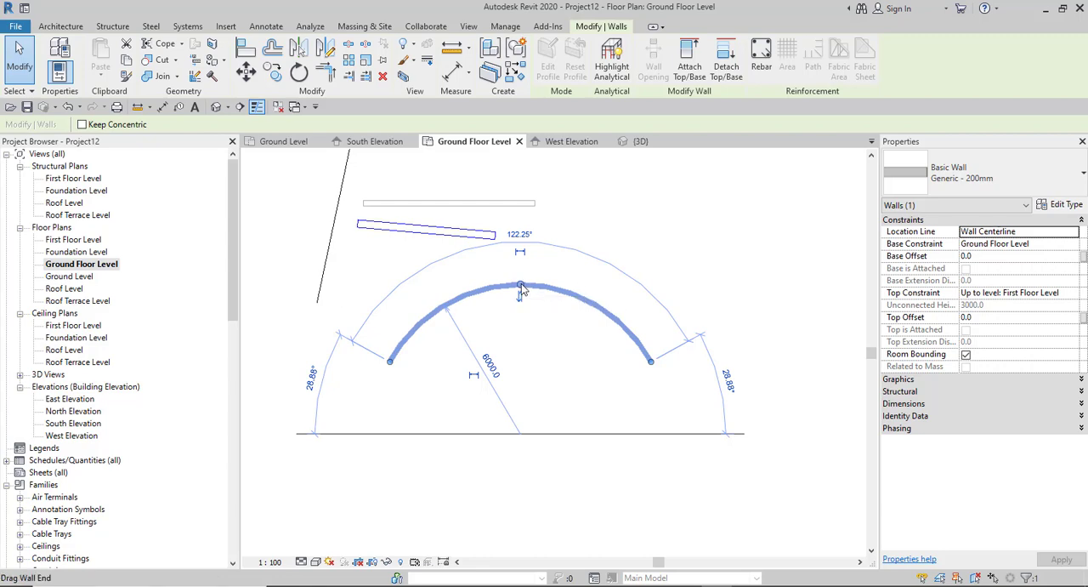
drag(521, 286, 510, 261)
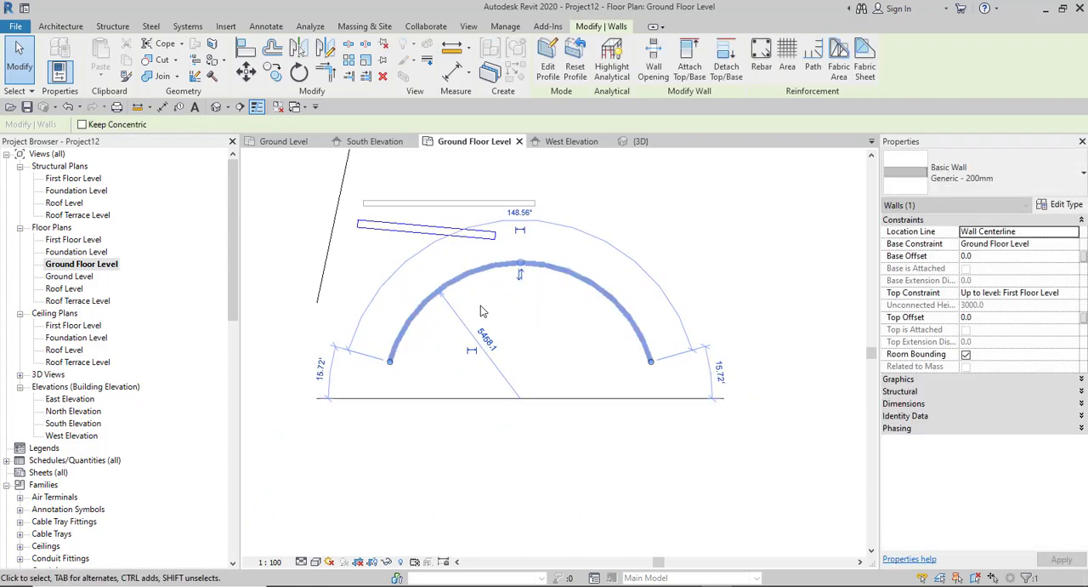
click(522, 321)
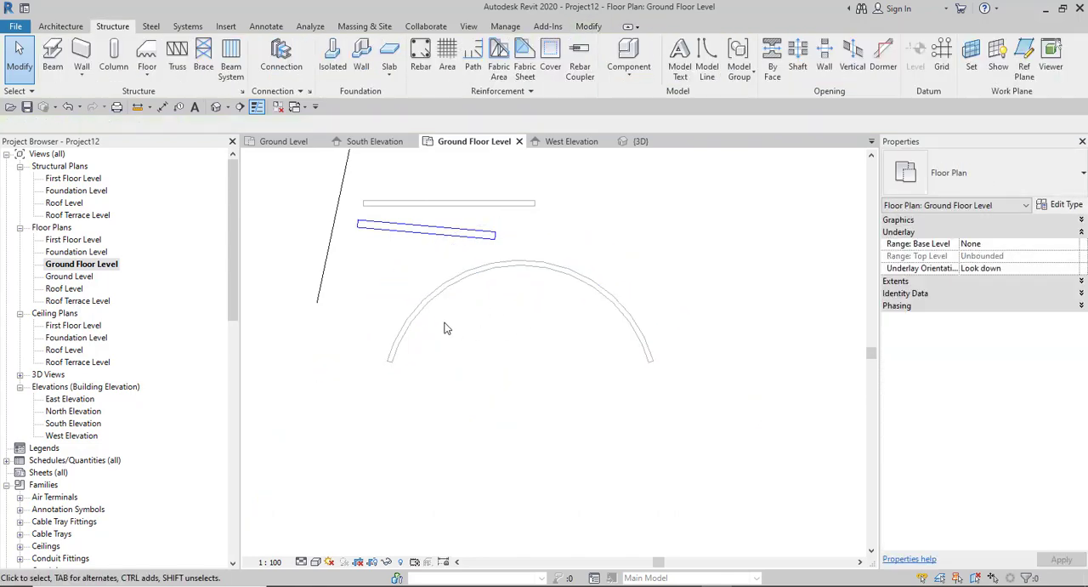
- Select the curved wall, examine its Dimensions and Identity Data properties, and deselect it
scroll(445, 323, down, 2)
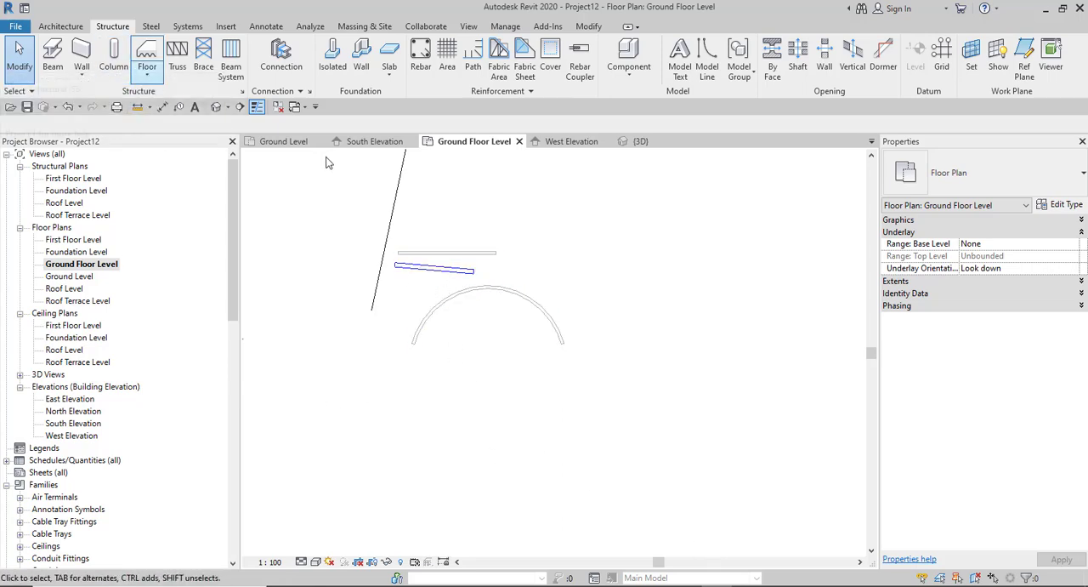
click(508, 295)
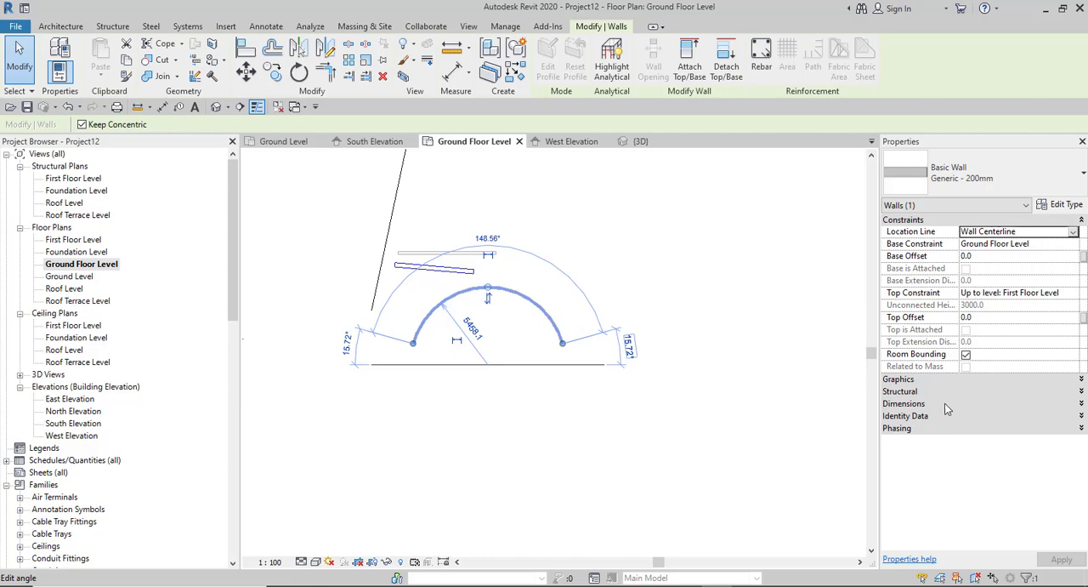
click(1043, 404)
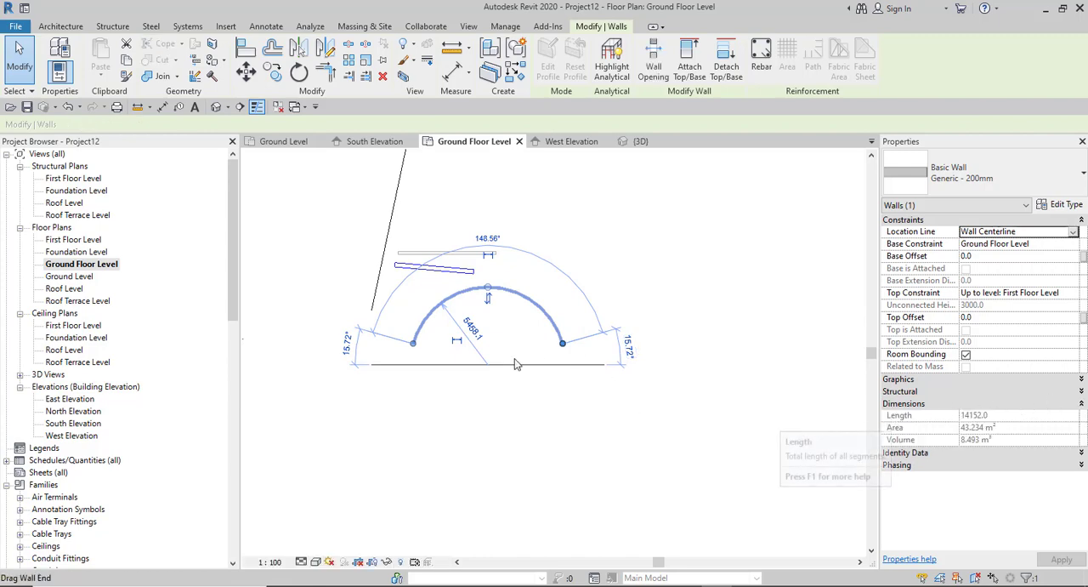
click(976, 454)
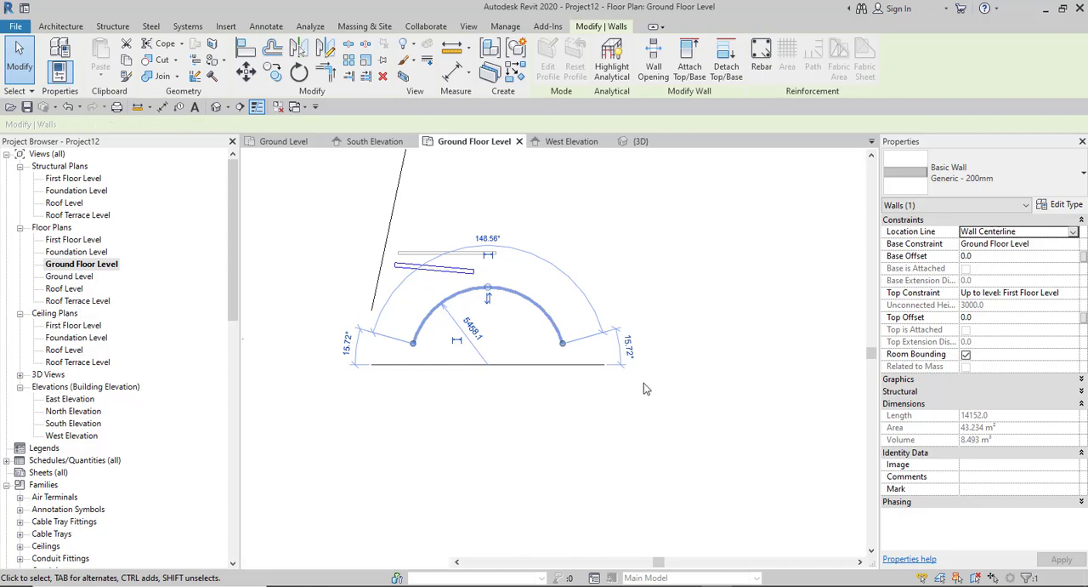
click(311, 248)
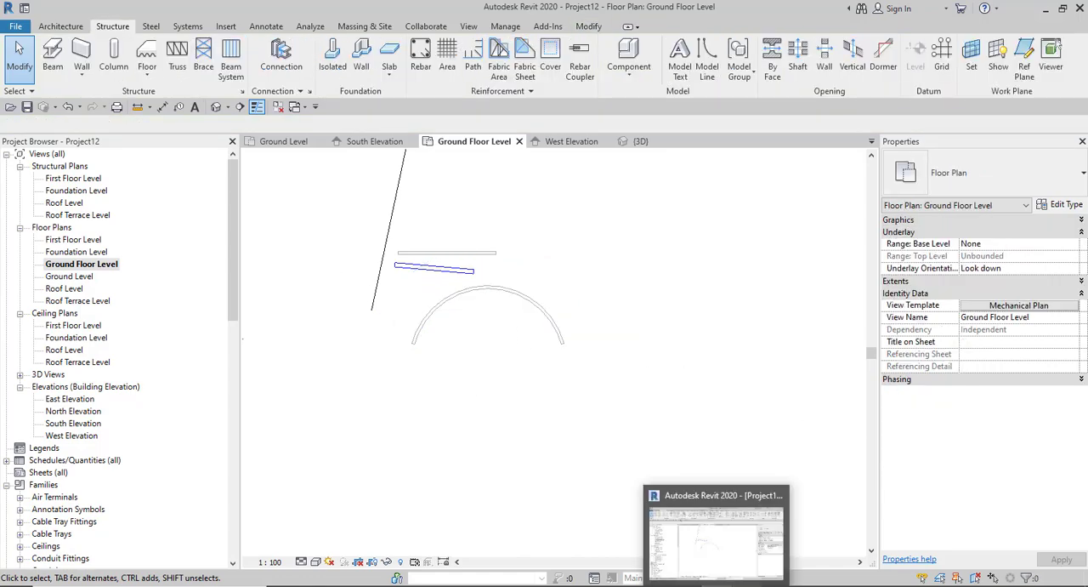
- Switch to the browser to check the Selection in Revit topics in the course notes, and return to Revit
mouse_move(687, 585)
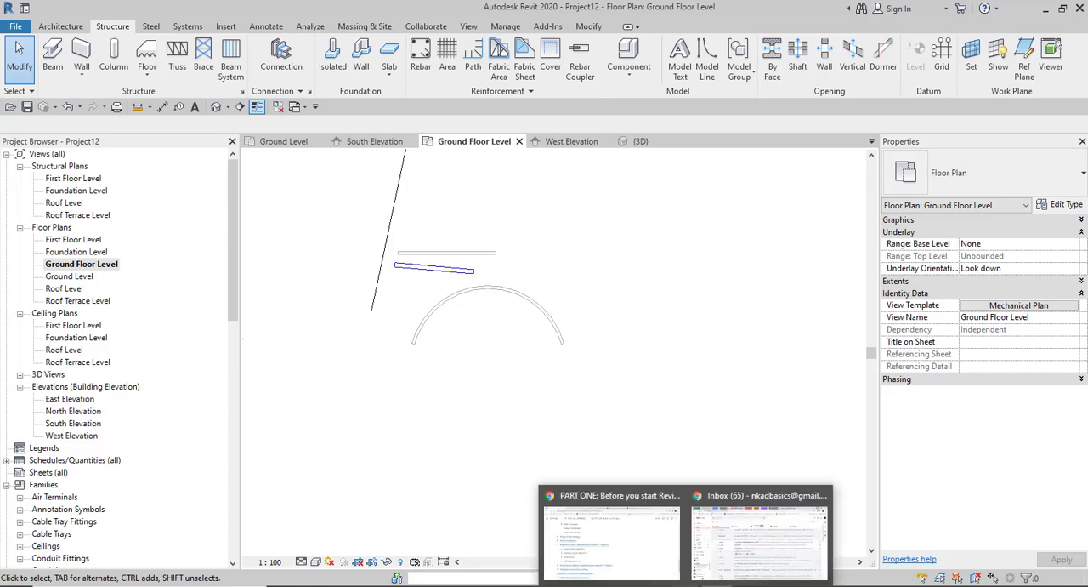
click(634, 552)
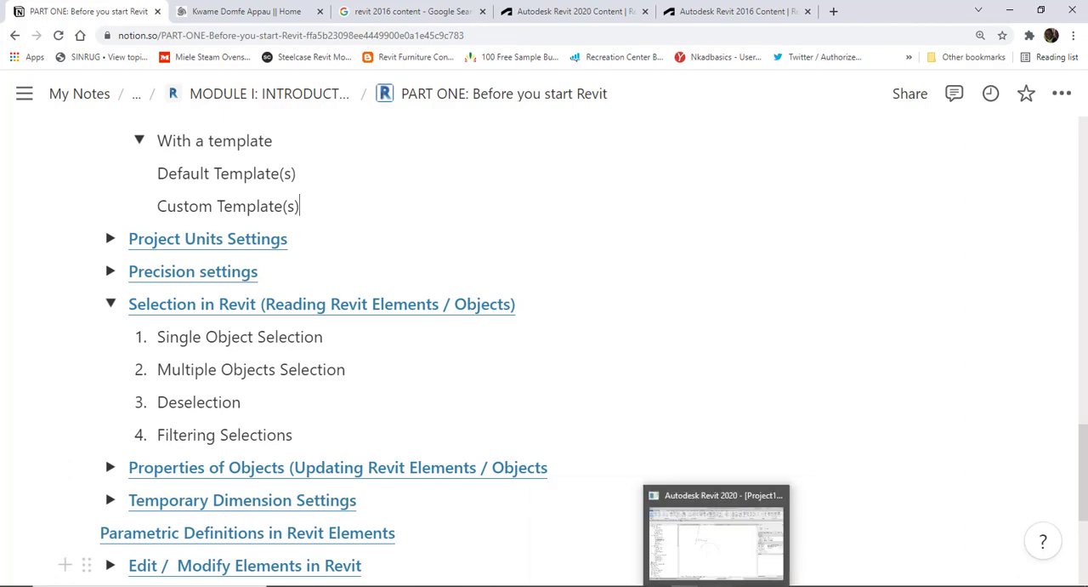
click(702, 544)
- Open the default 3D view so that all the walls, the duct, the pipe and the levels are in view
scroll(502, 376, down, 3)
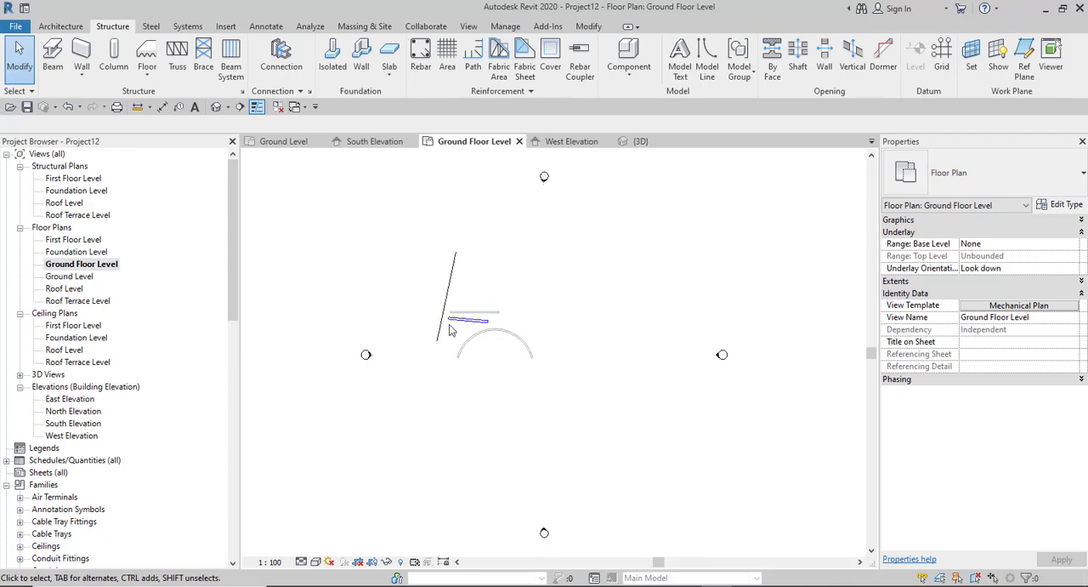
click(216, 107)
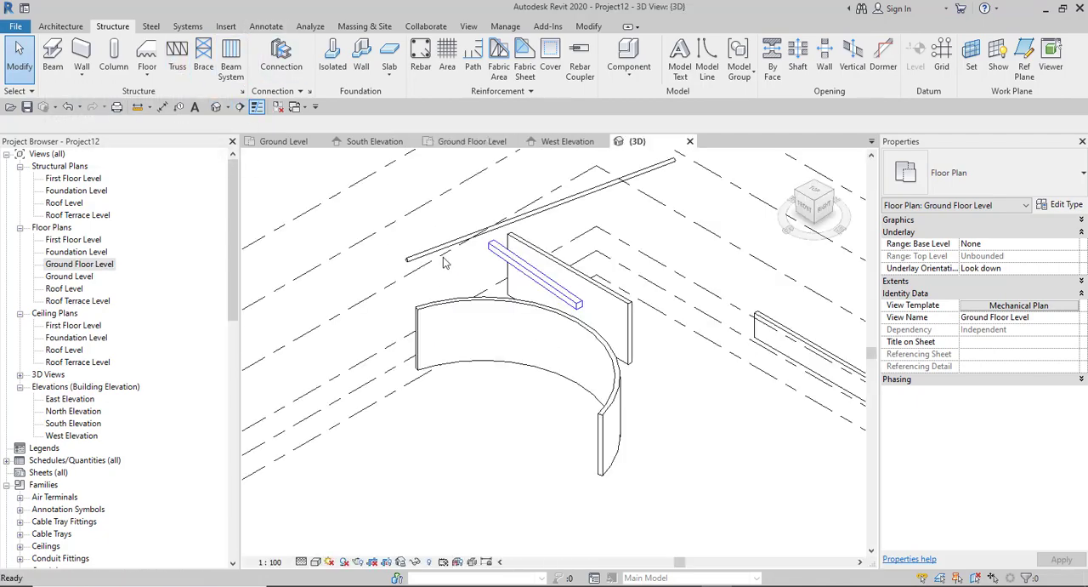
scroll(648, 340, down, 2)
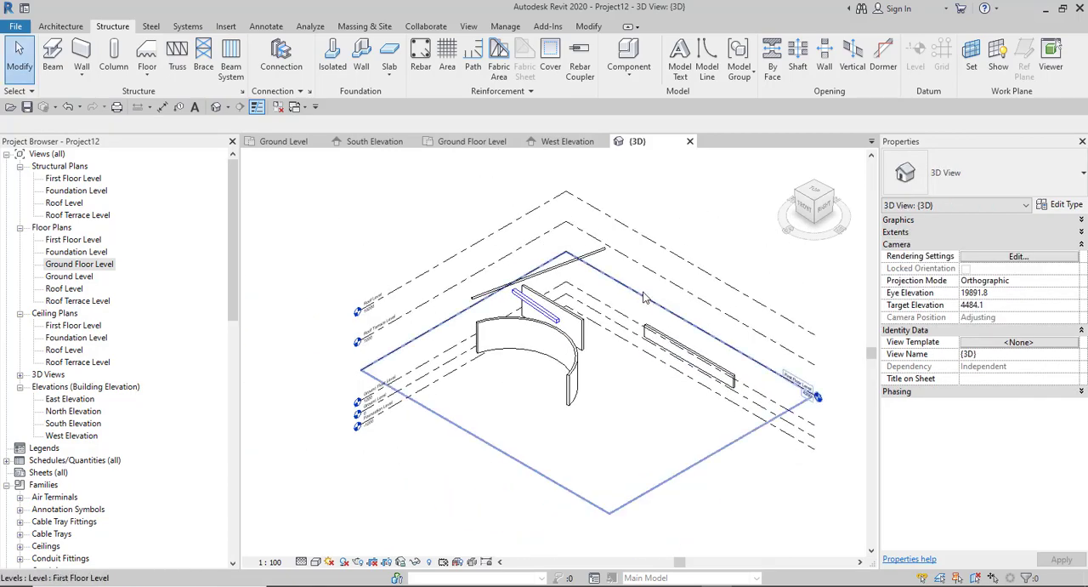
- Select the First Floor Level, the rectangular duct and the pipe one at a time to examine their properties, and clear the selection
click(643, 299)
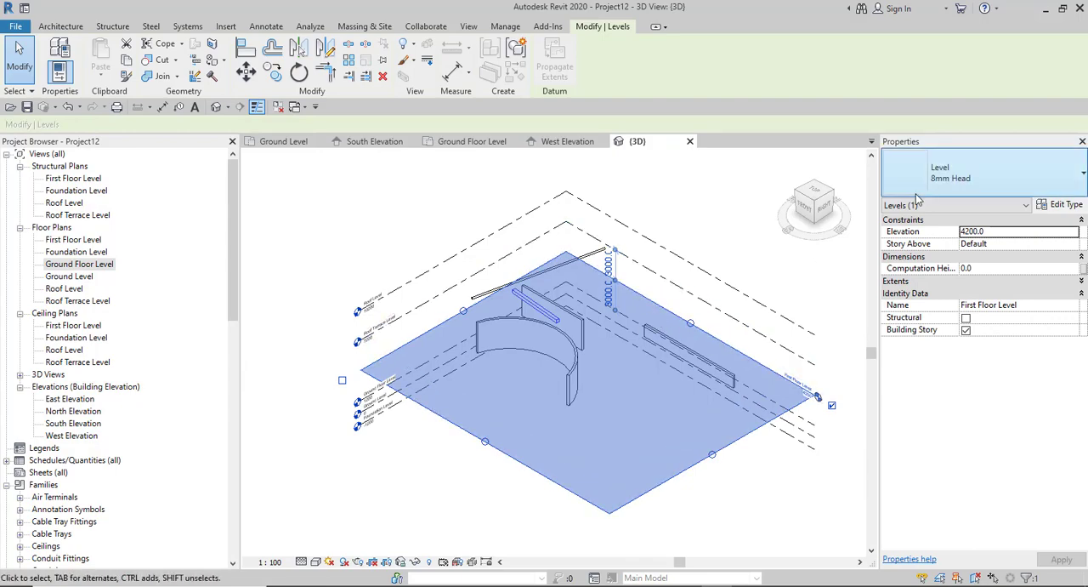
key(Escape)
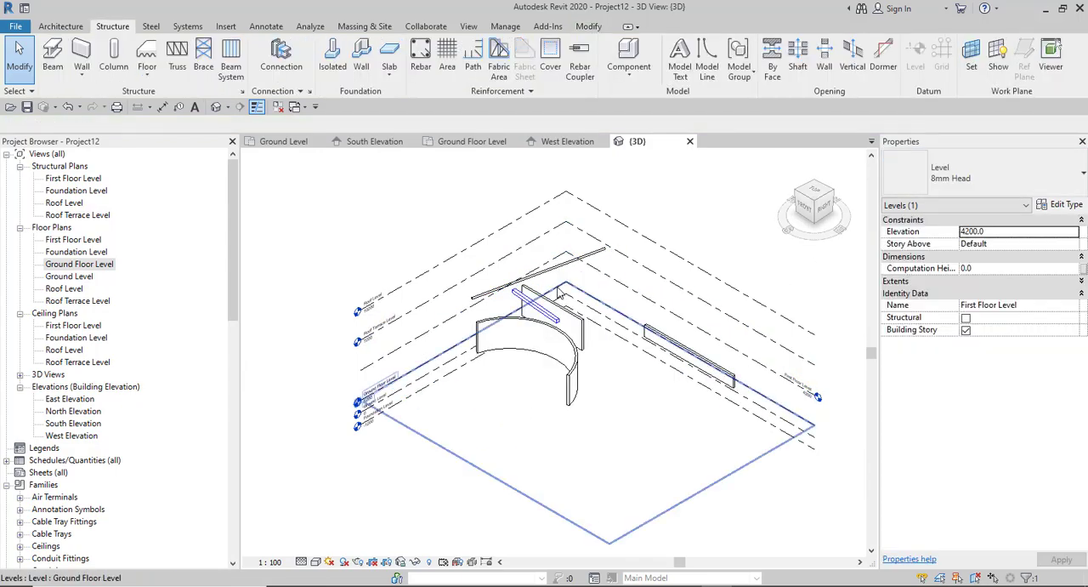
scroll(527, 332, up, 4)
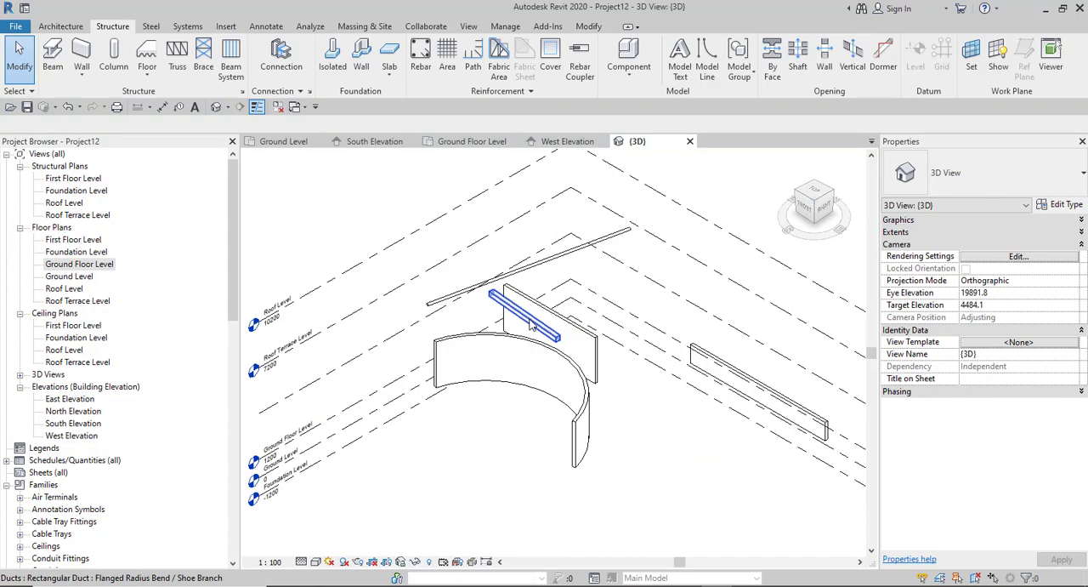
click(531, 322)
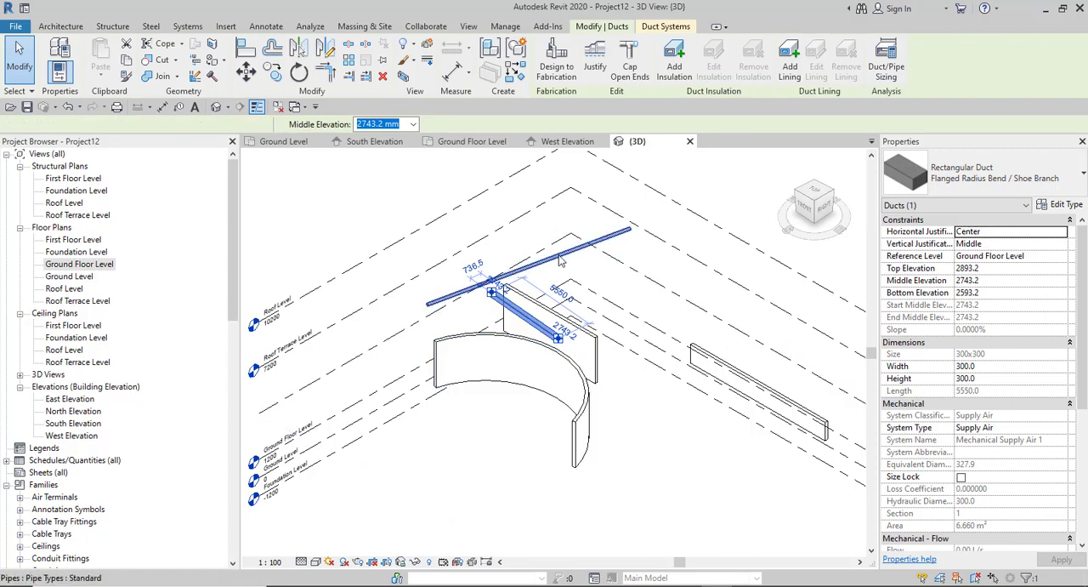
click(561, 261)
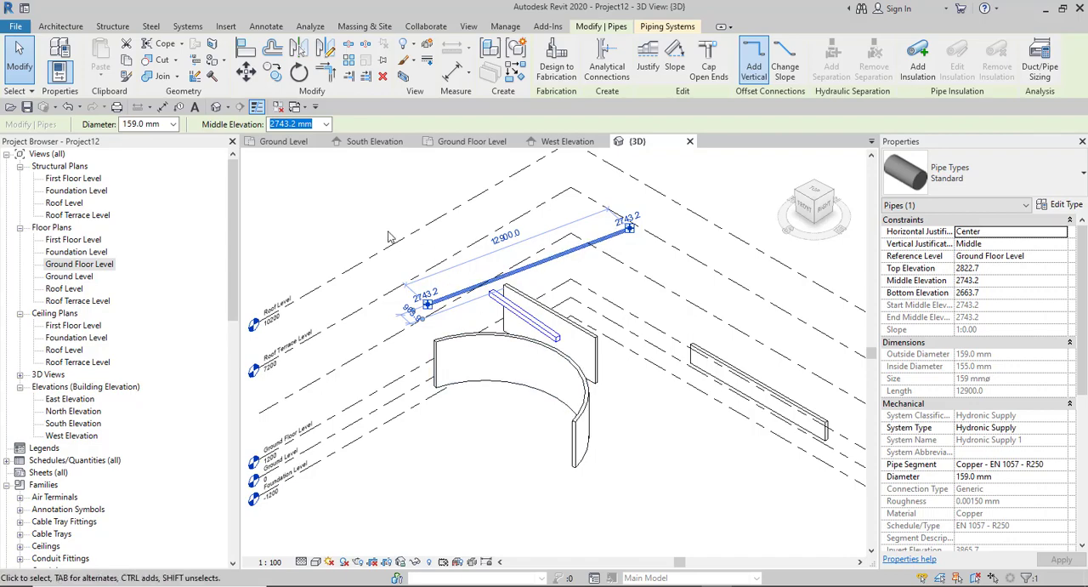
key(Escape)
- Window-select the three walls, the duct and the pipe together in the 3D view
scroll(405, 289, down, 2)
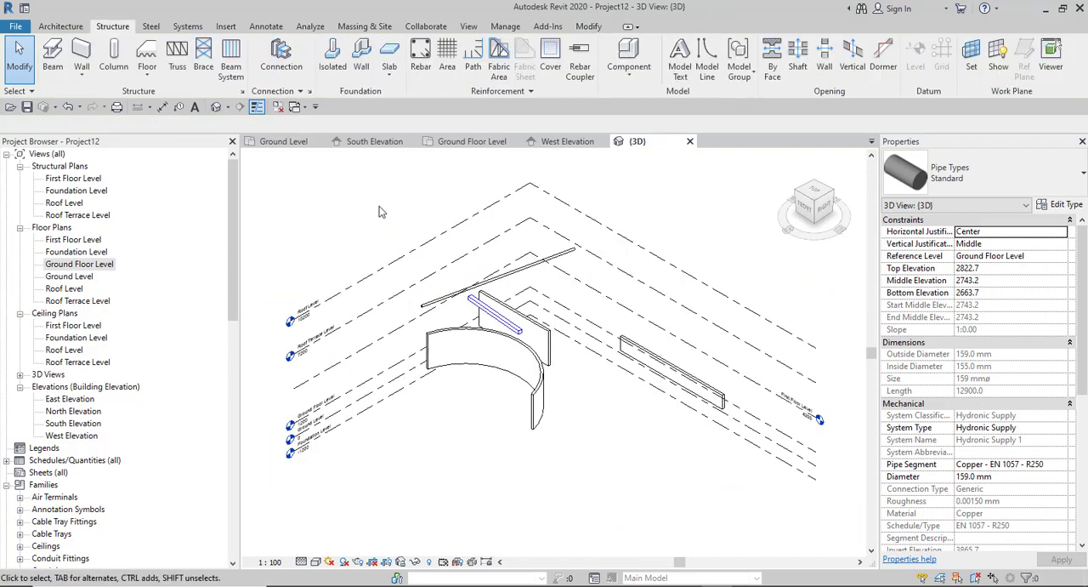
drag(379, 202, 762, 498)
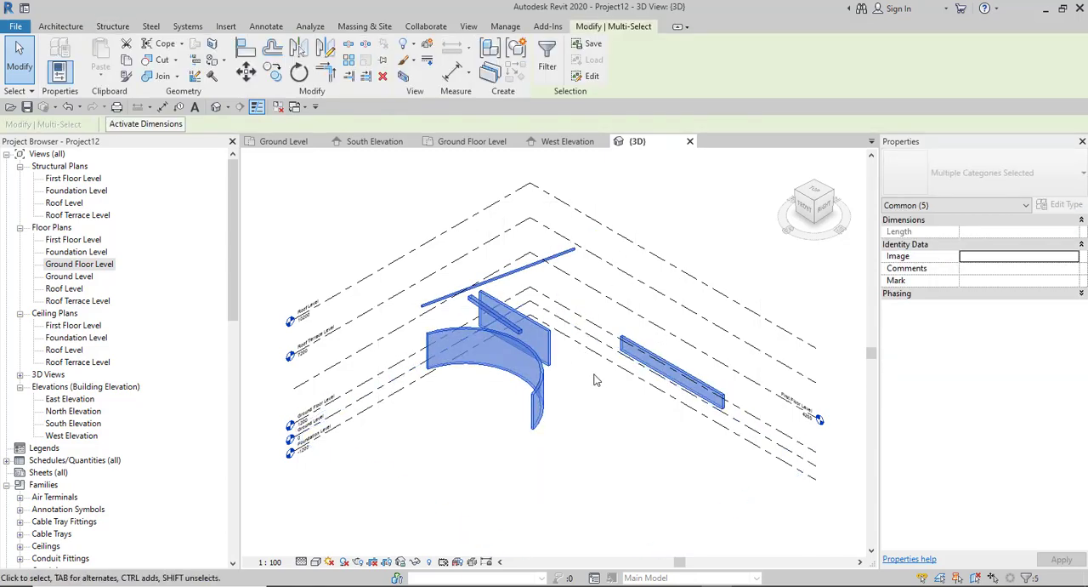
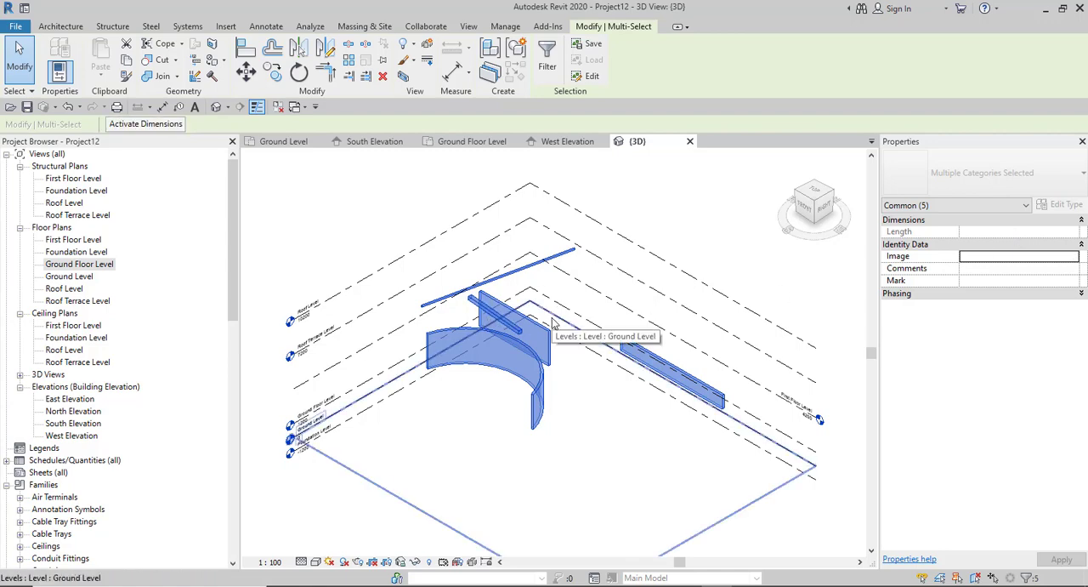
- Examine the properties of the 3D view, the three walls and the duct in turn by switching the properties category
click(1028, 208)
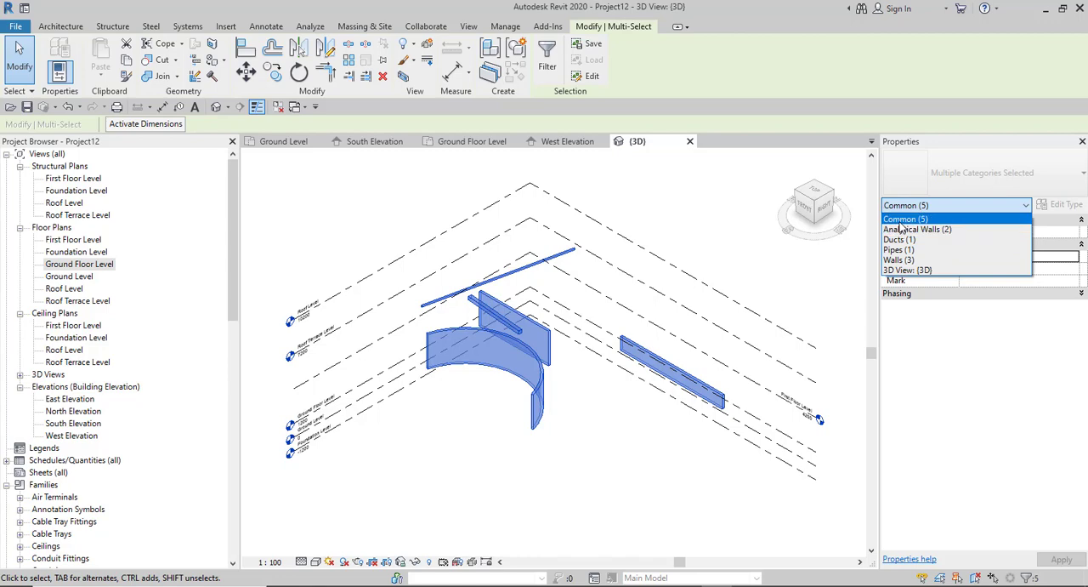
click(923, 272)
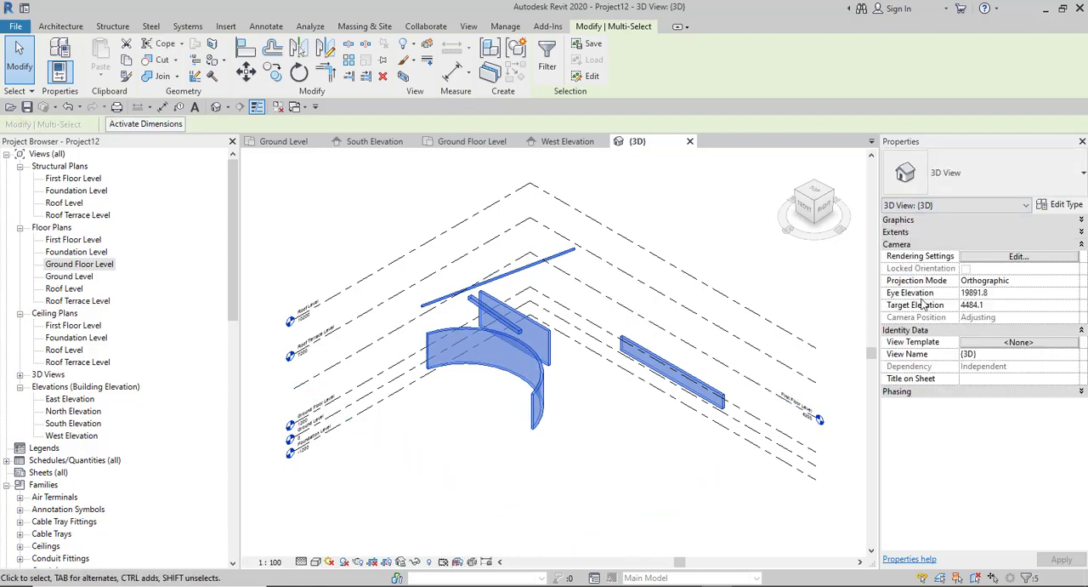
click(957, 206)
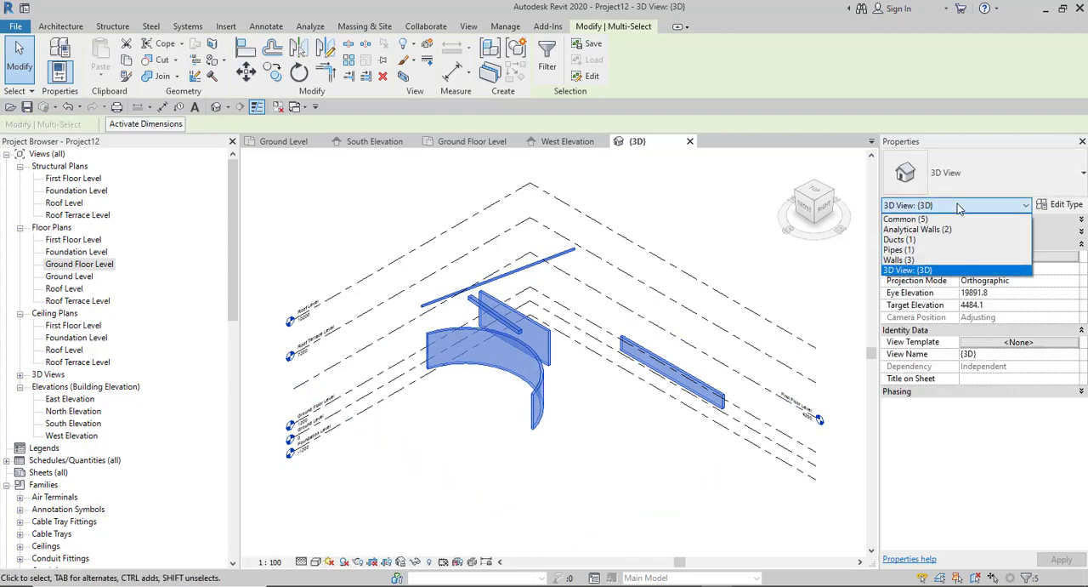
click(923, 260)
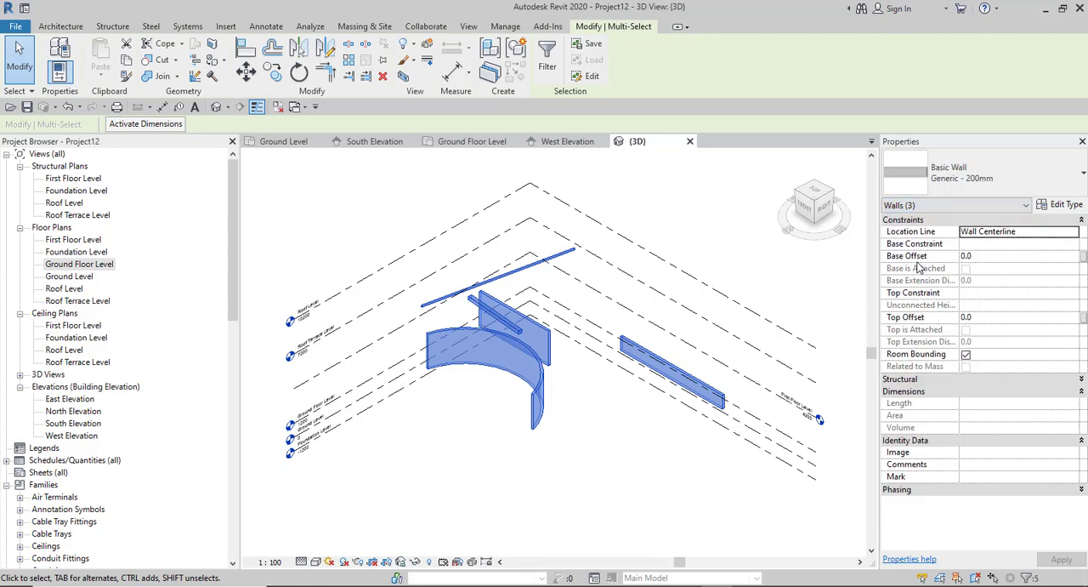
click(957, 206)
click(901, 240)
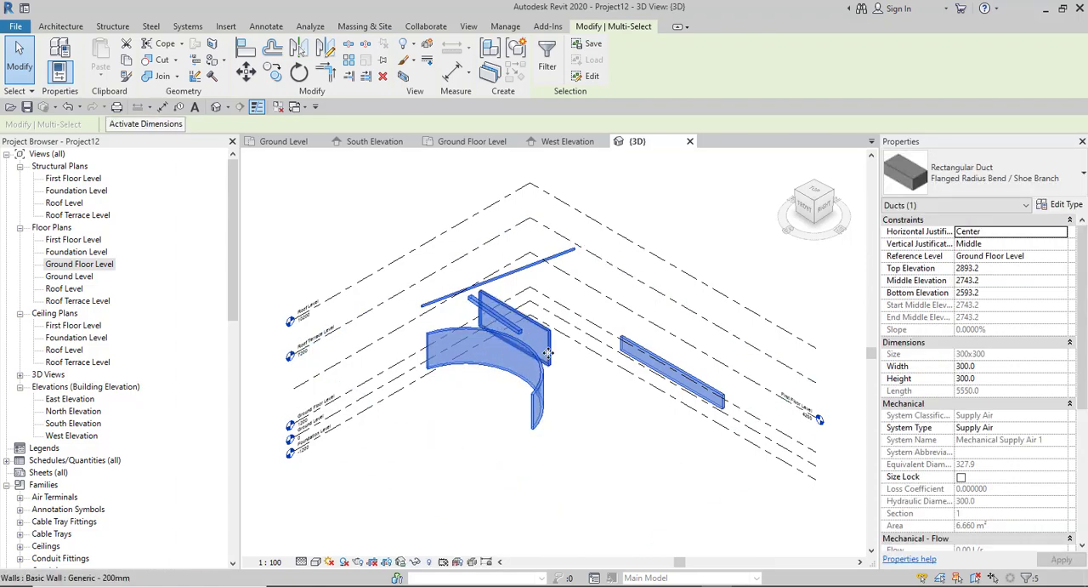
- Filter the multiple selection to keep only the Walls category, excluding Ducts and Pipes
scroll(486, 388, down, 2)
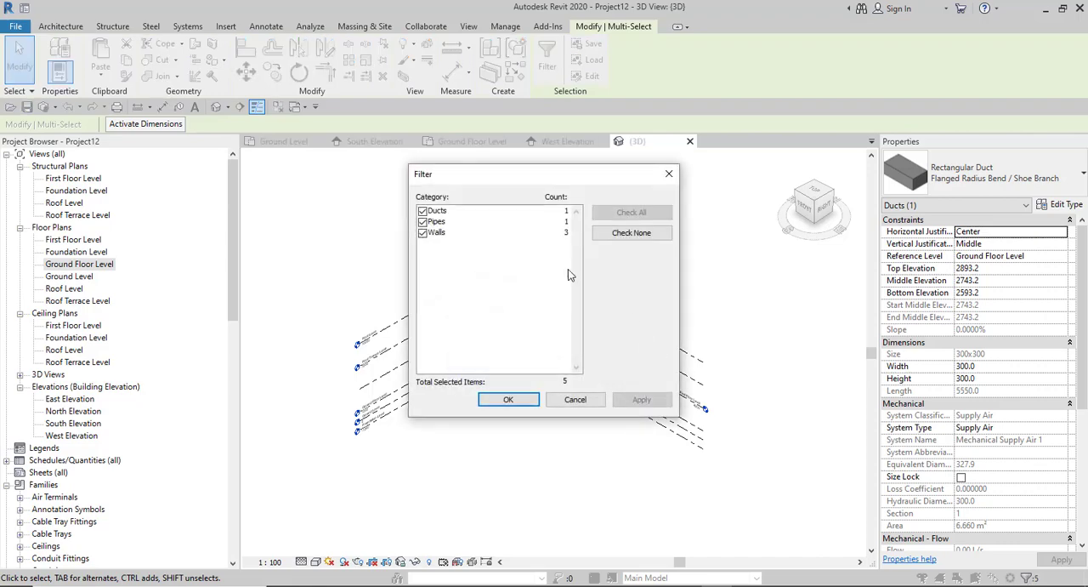
drag(490, 173, 639, 254)
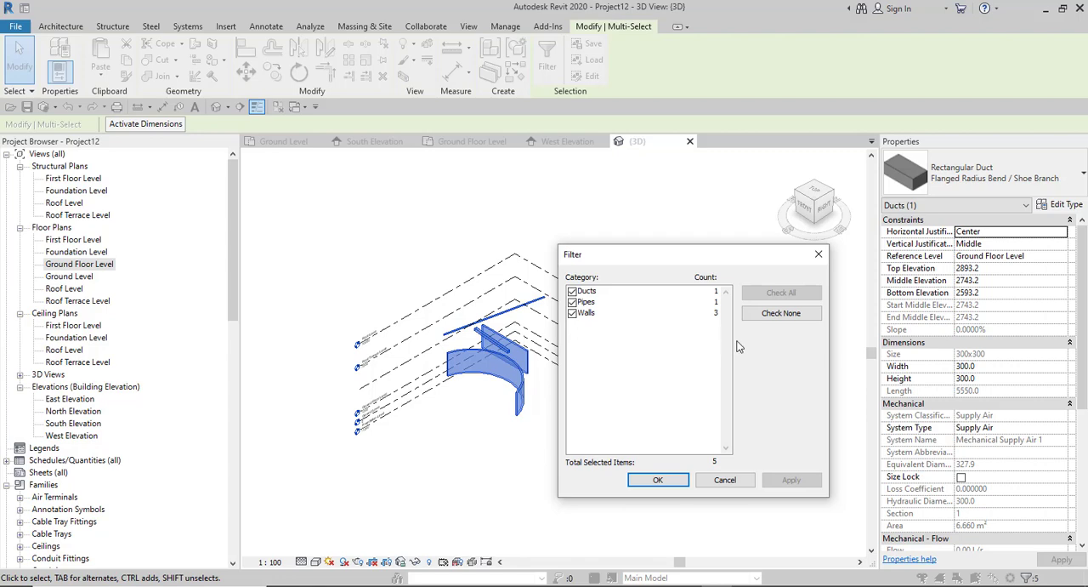
click(572, 302)
click(573, 290)
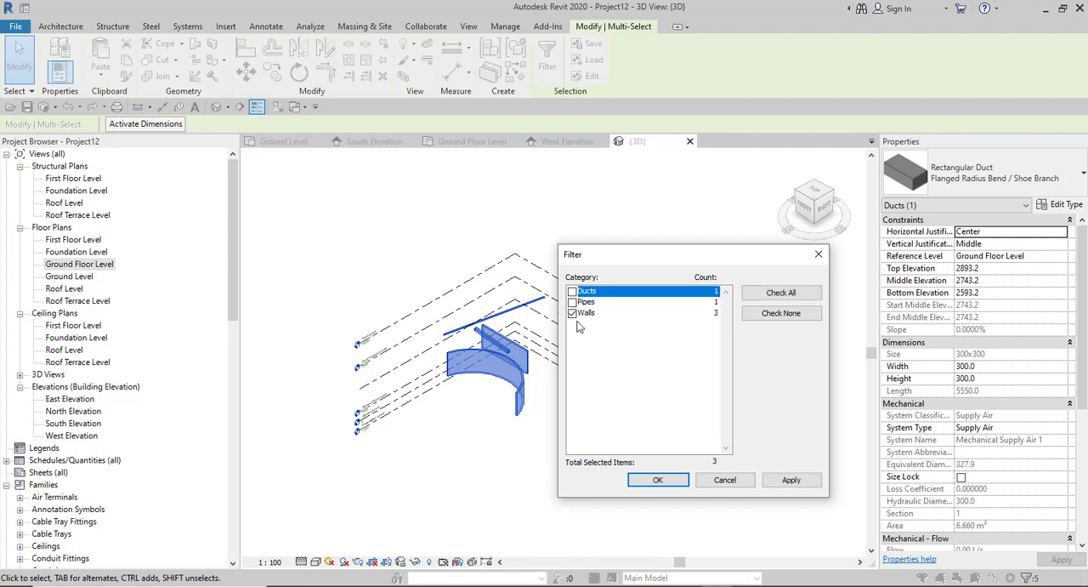
click(662, 485)
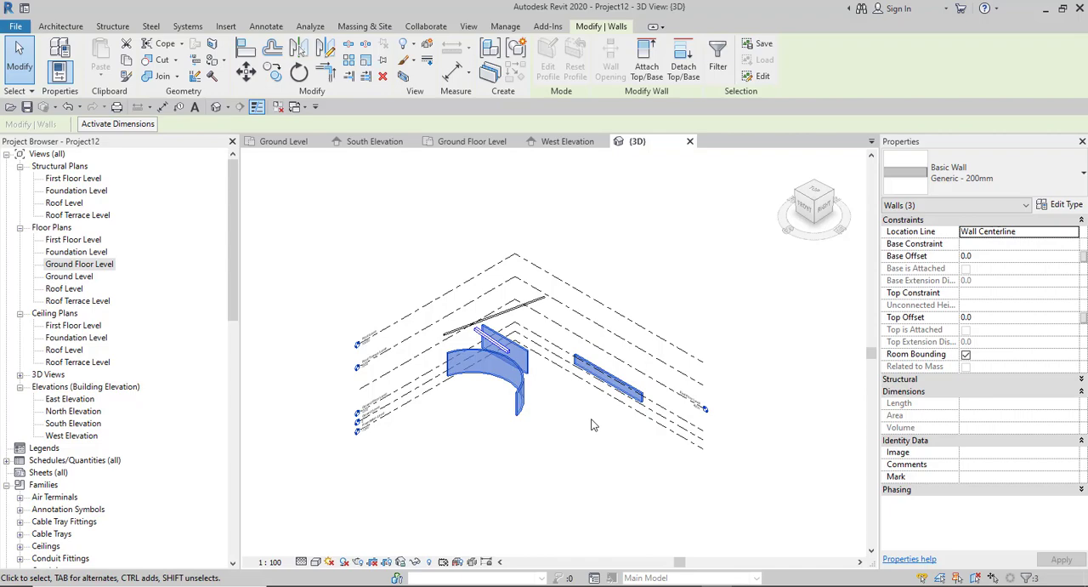
- Add the rectangular duct to the wall selection, and remove it from the selection again
scroll(527, 368, up, 4)
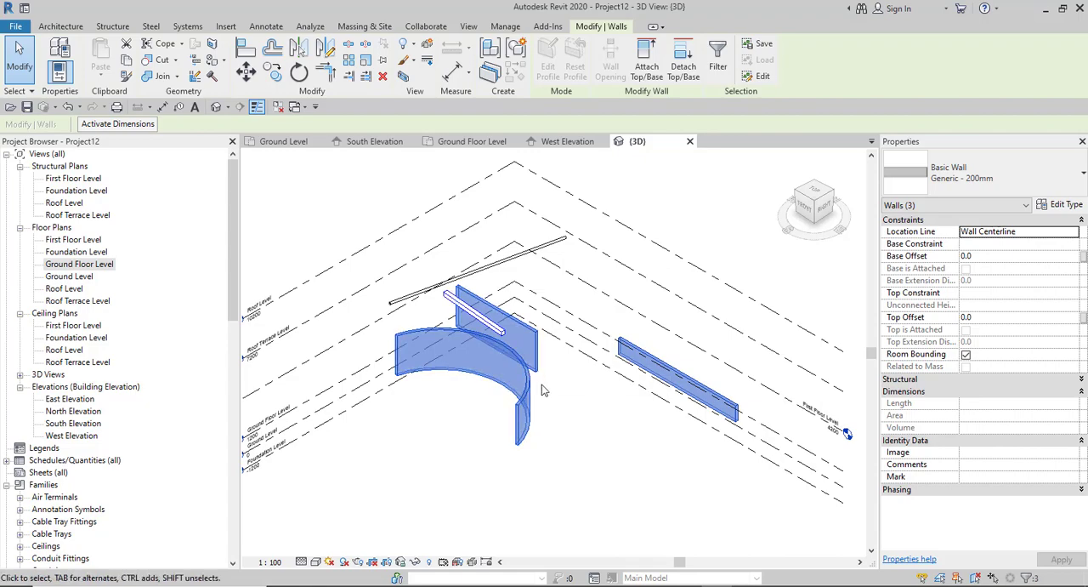
scroll(560, 409, down, 2)
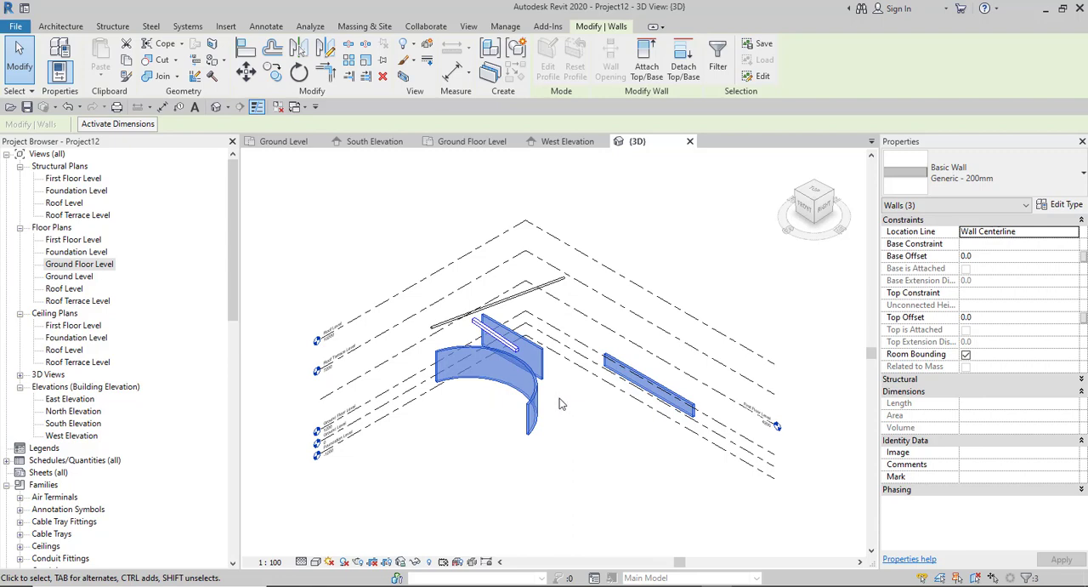
scroll(496, 344, up, 1)
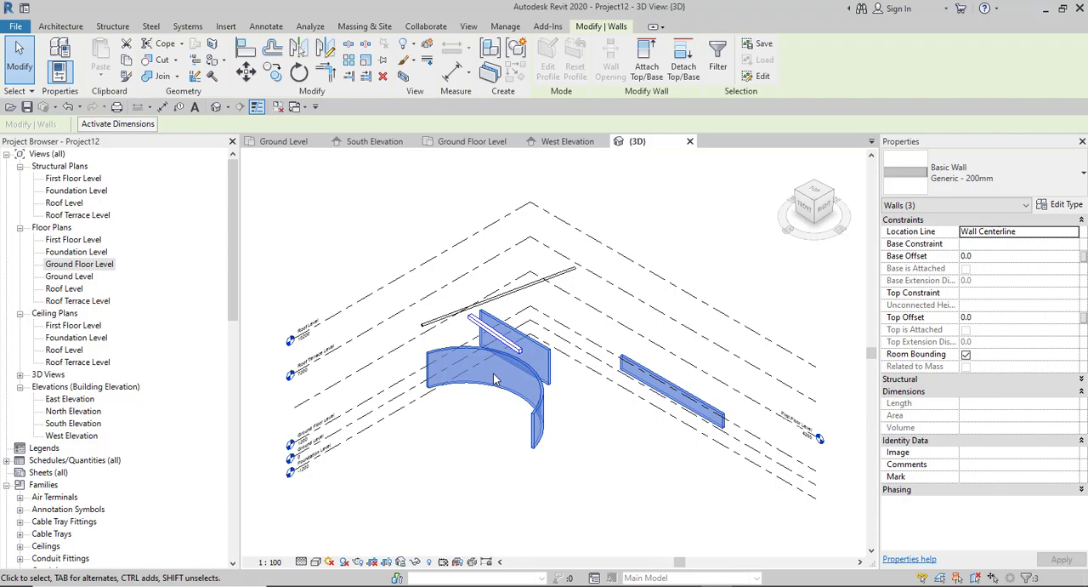
scroll(472, 354, up, 5)
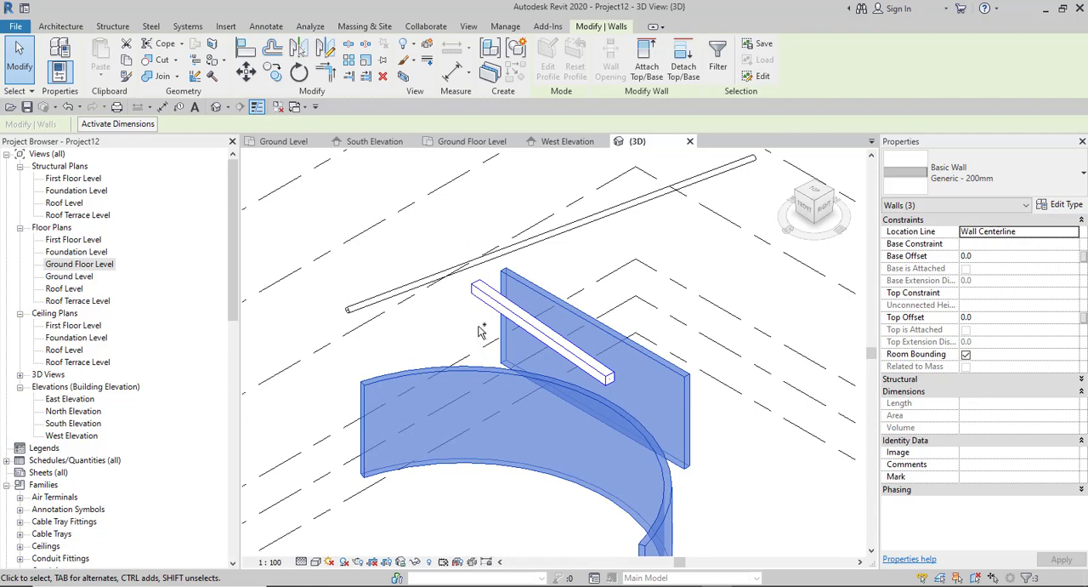
ctrl+click(489, 299)
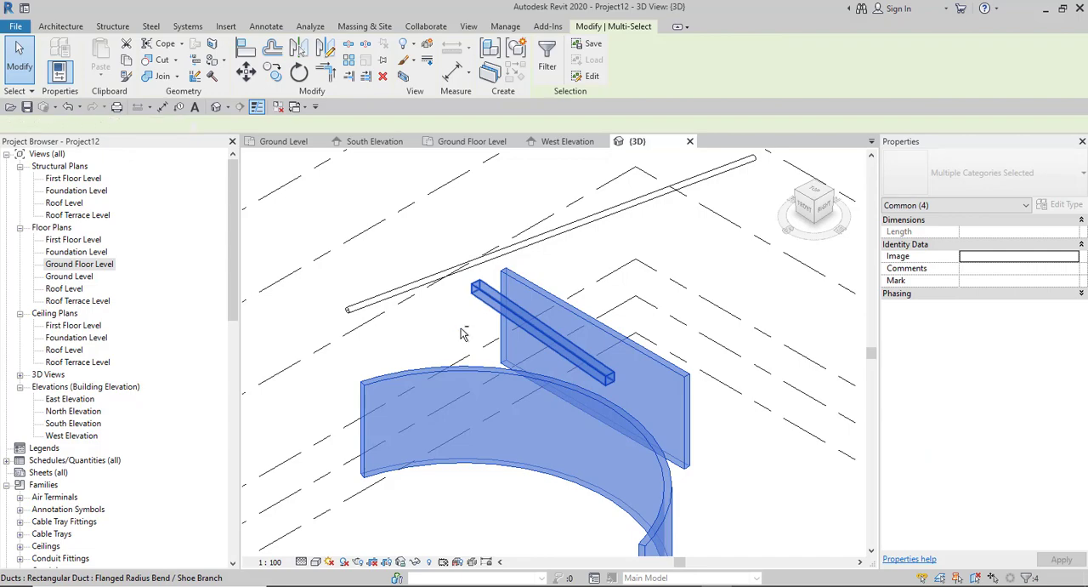
shift+click(460, 334)
- Deselect the low straight wall standing apart from the others, add it back, and deselect it again
scroll(414, 340, down, 2)
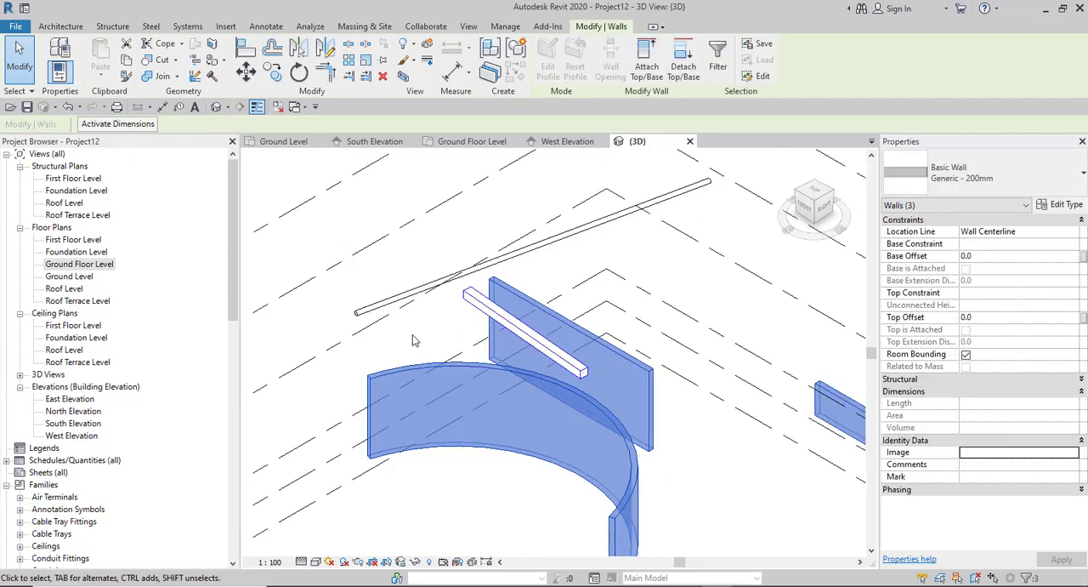
scroll(413, 340, down, 3)
scroll(554, 363, up, 2)
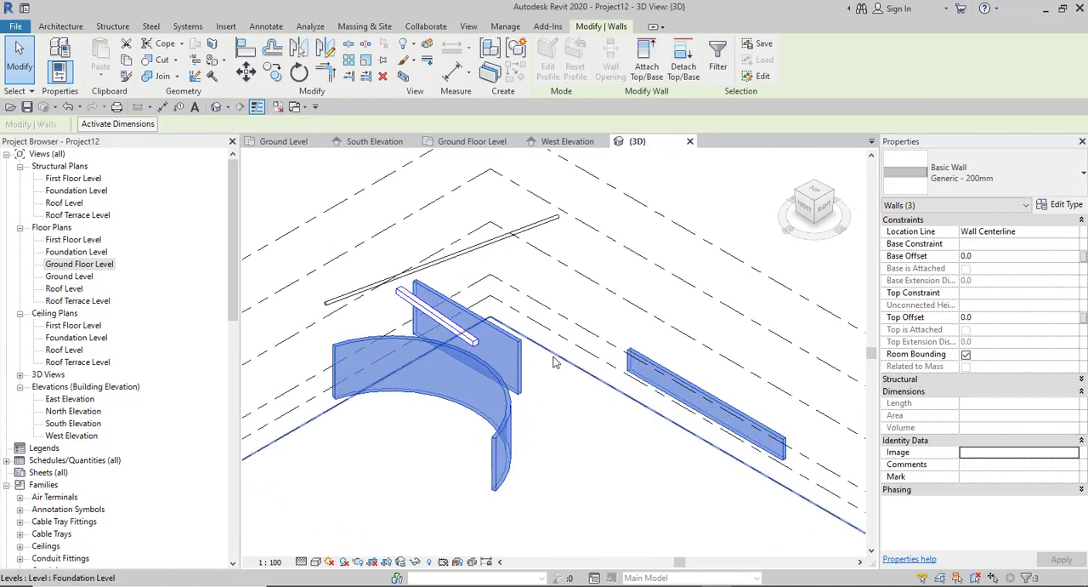
shift+click(669, 371)
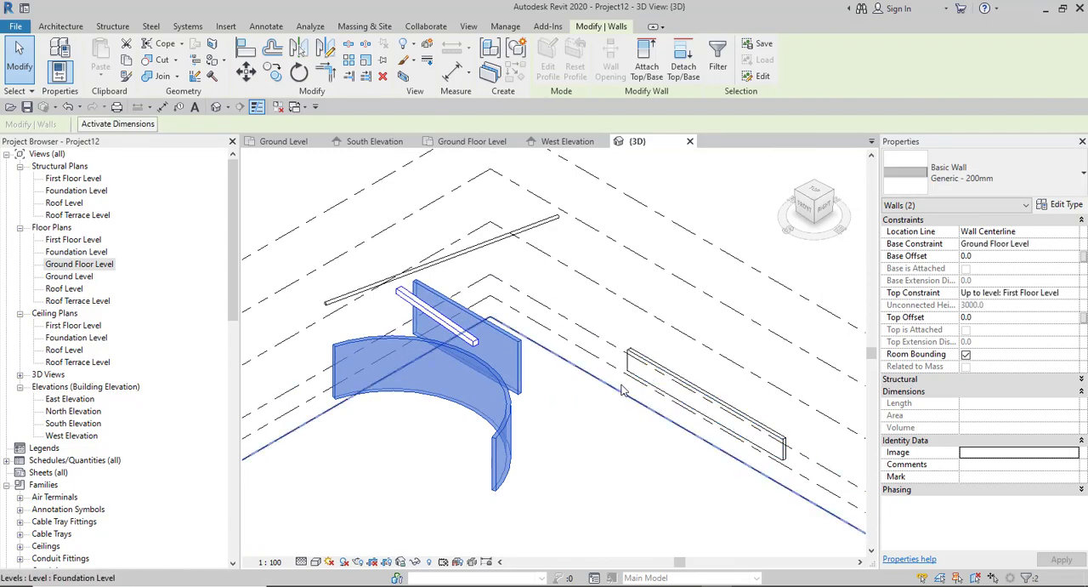
ctrl+click(650, 373)
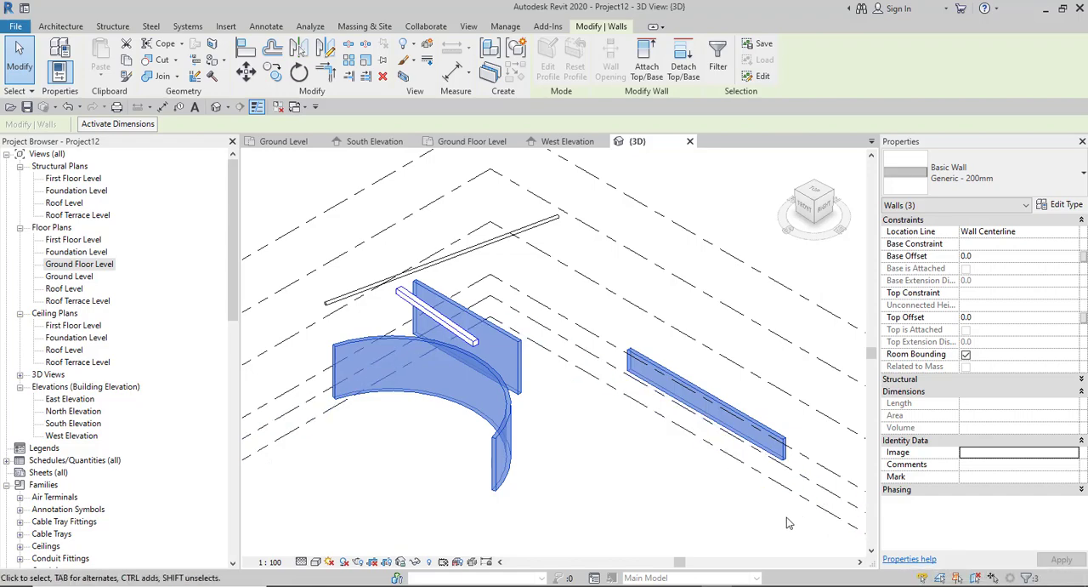
shift+click(787, 459)
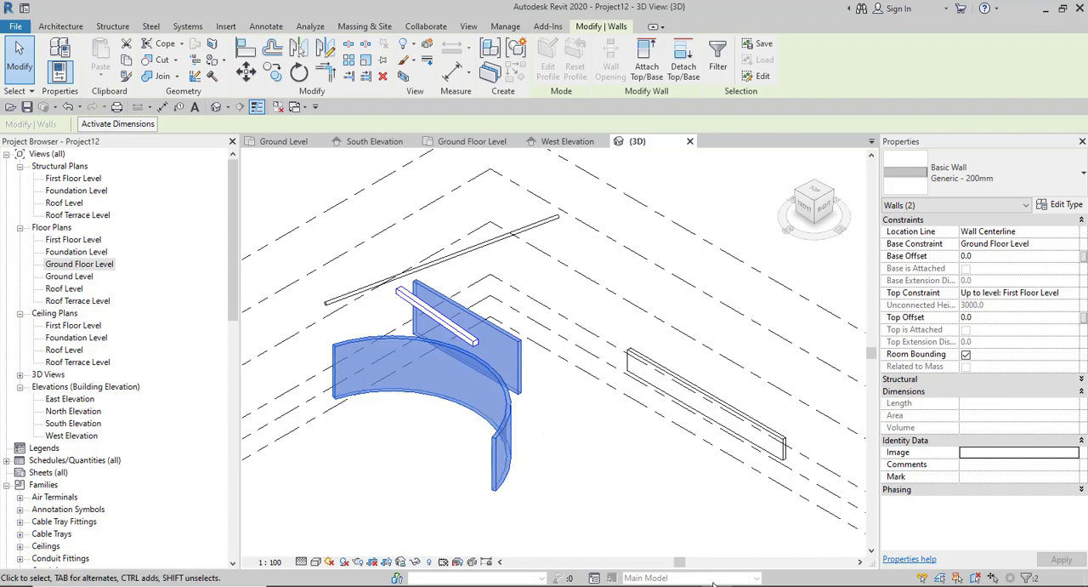
- Switch to the browser to check the Deselection and Filtering Selections topics in the course notes, and return to Revit
mouse_move(686, 585)
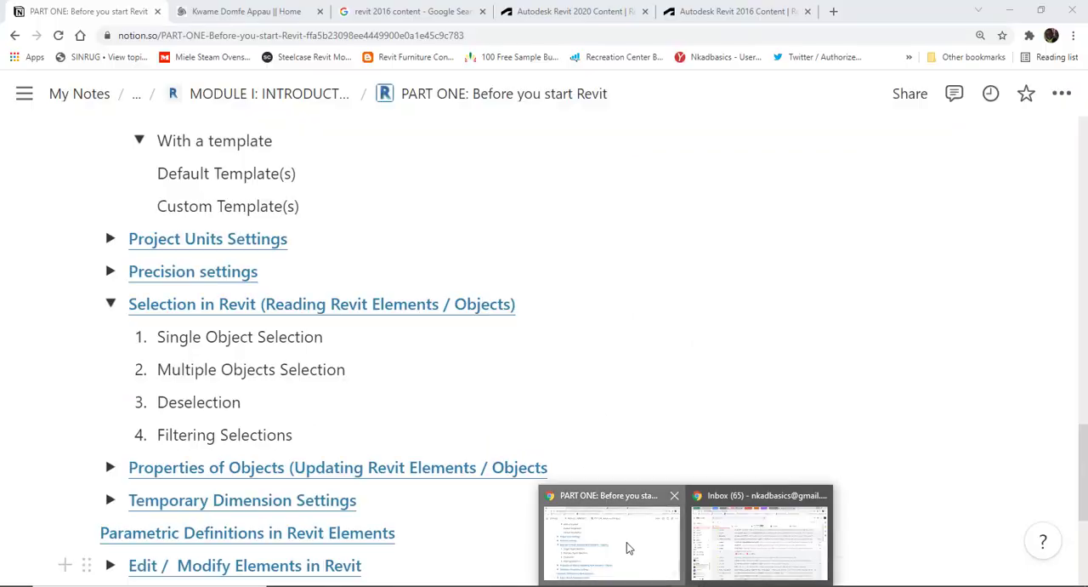
click(627, 544)
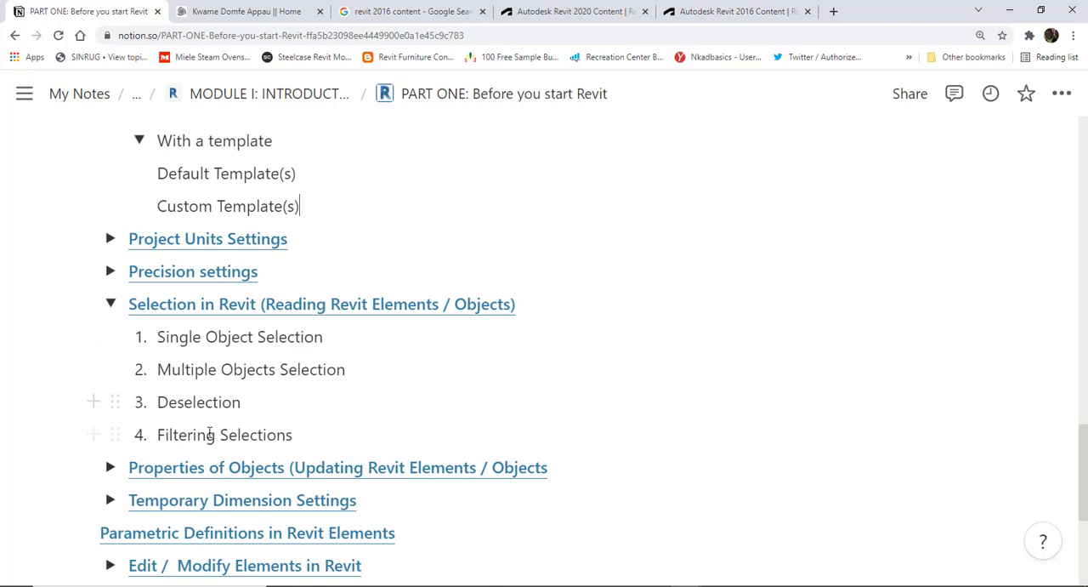
scroll(209, 433, down, 2)
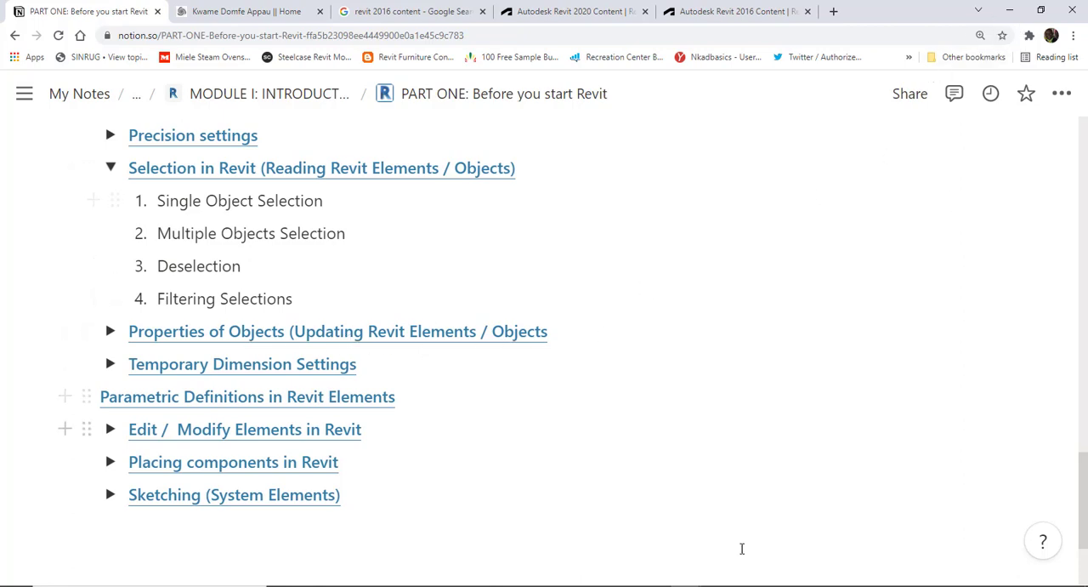
click(717, 585)
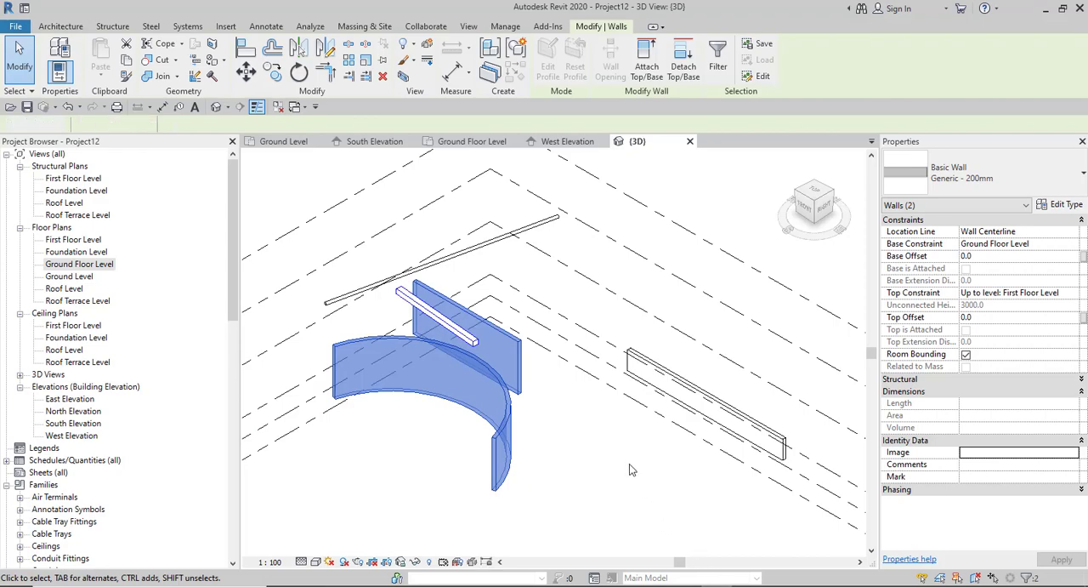
- Clear the selection of the two walls and select only the curved wall in the 3D view
click(557, 476)
scroll(510, 475, down, 3)
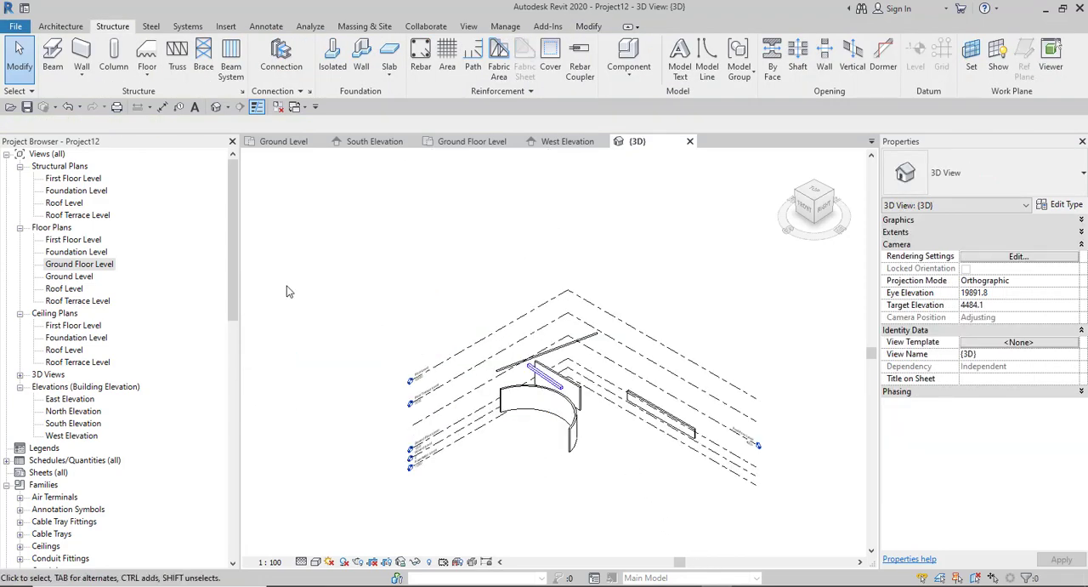
click(20, 56)
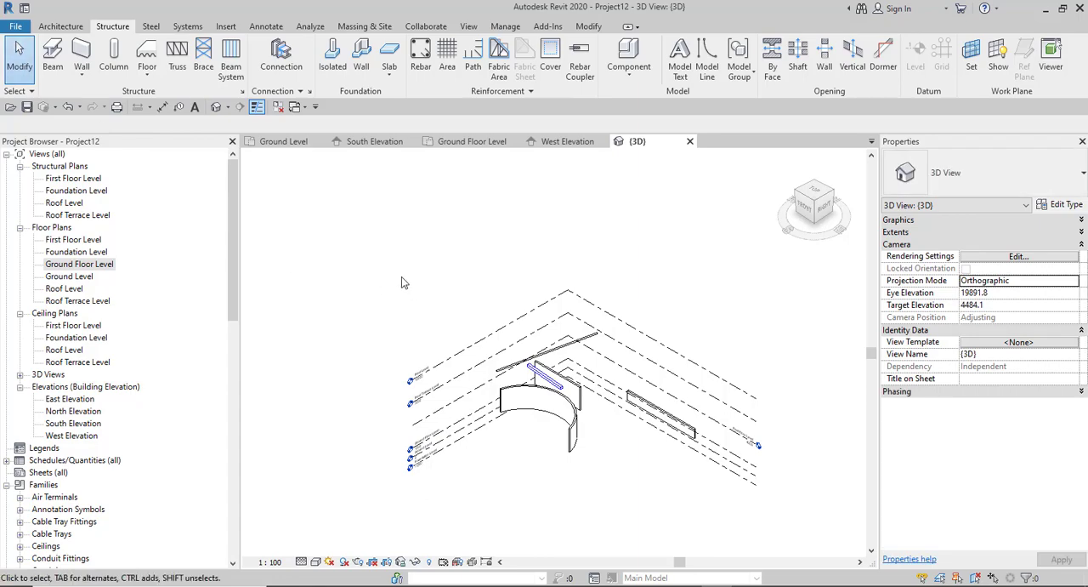
scroll(625, 429, up, 5)
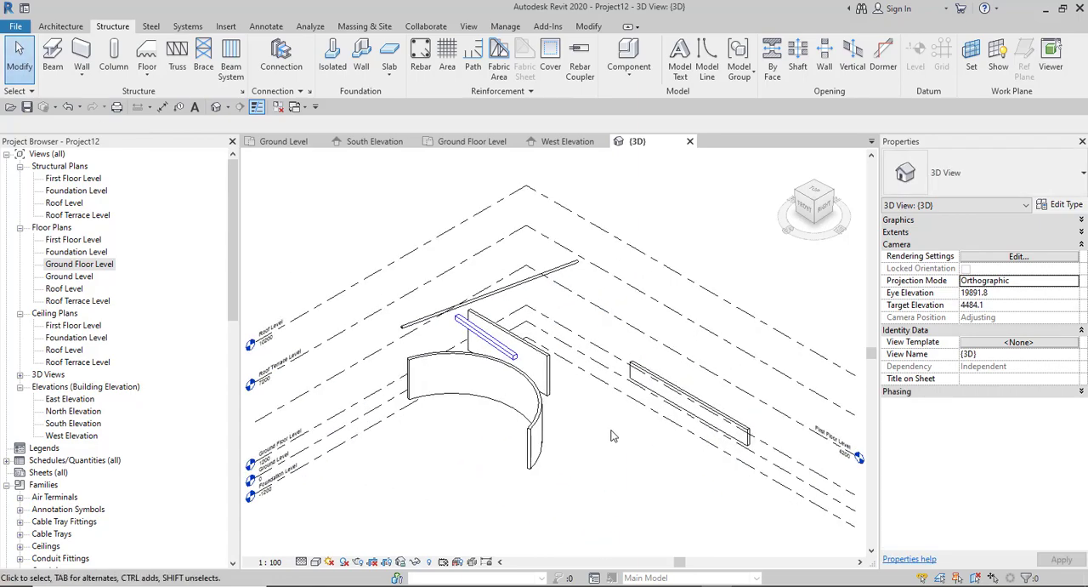
scroll(551, 389, down, 3)
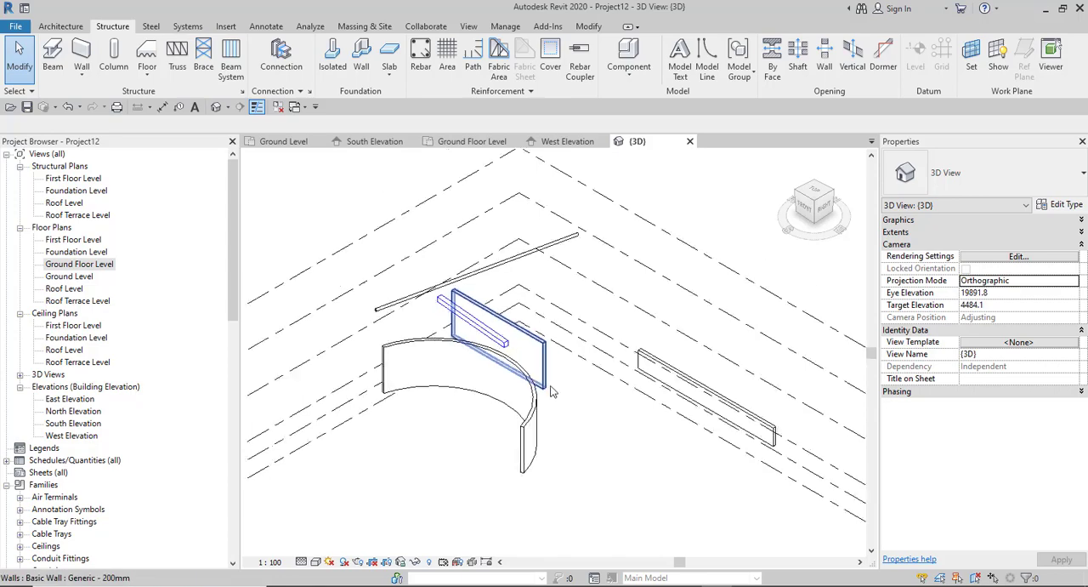
scroll(487, 408, up, 3)
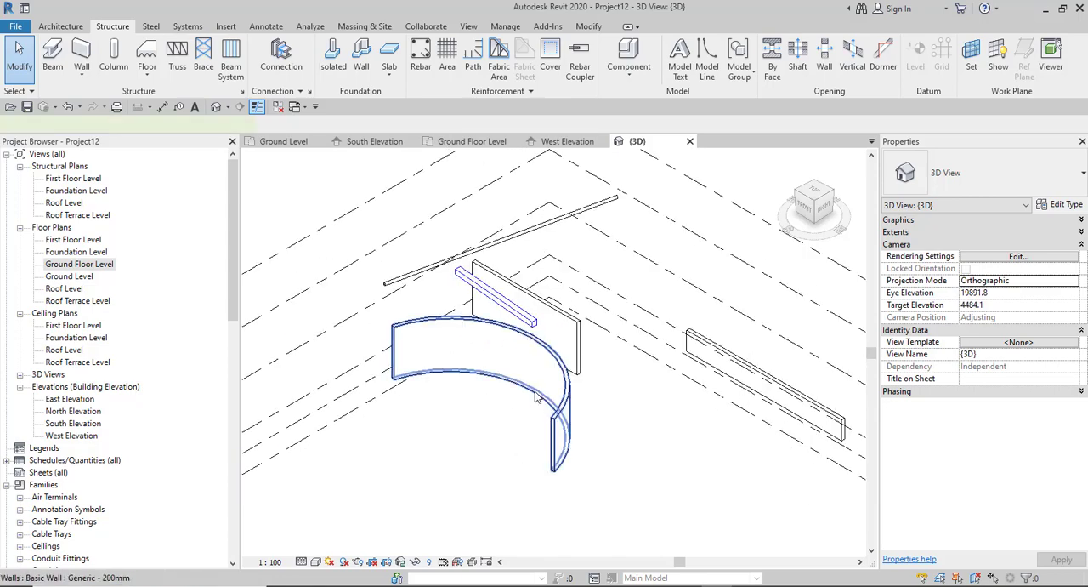
click(536, 396)
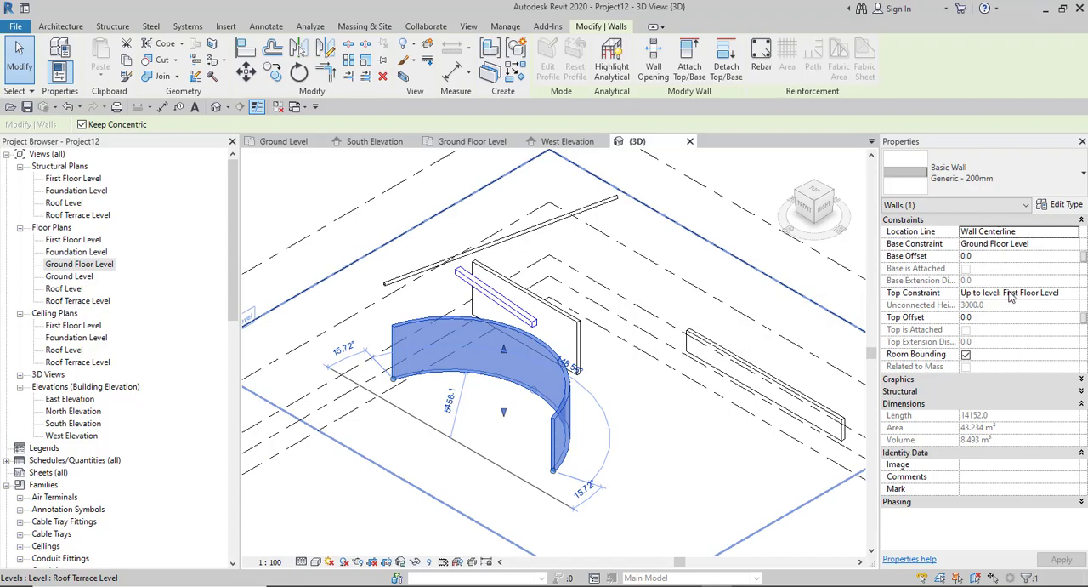
- Check the curved wall's Phasing properties, collapse all property groups, expand only Constraints, and activate the Base Constraint value
click(987, 207)
click(1076, 225)
click(1081, 220)
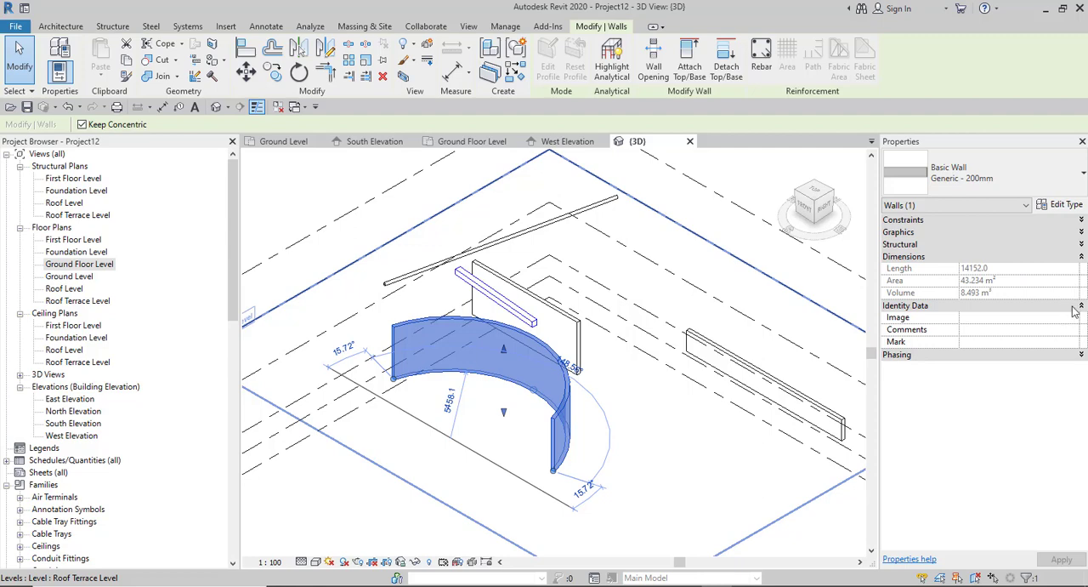
click(1082, 356)
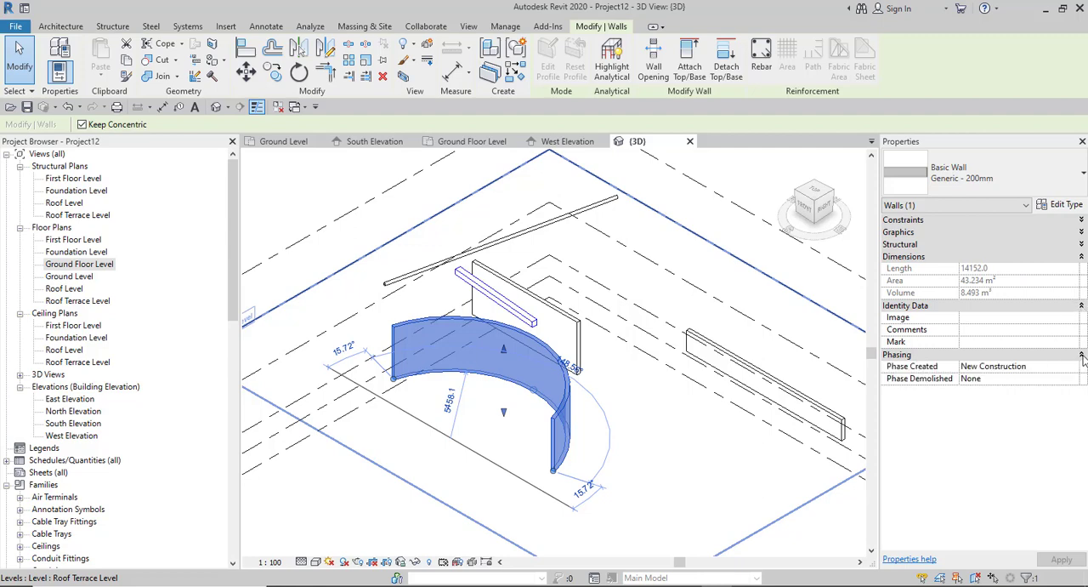
click(1082, 356)
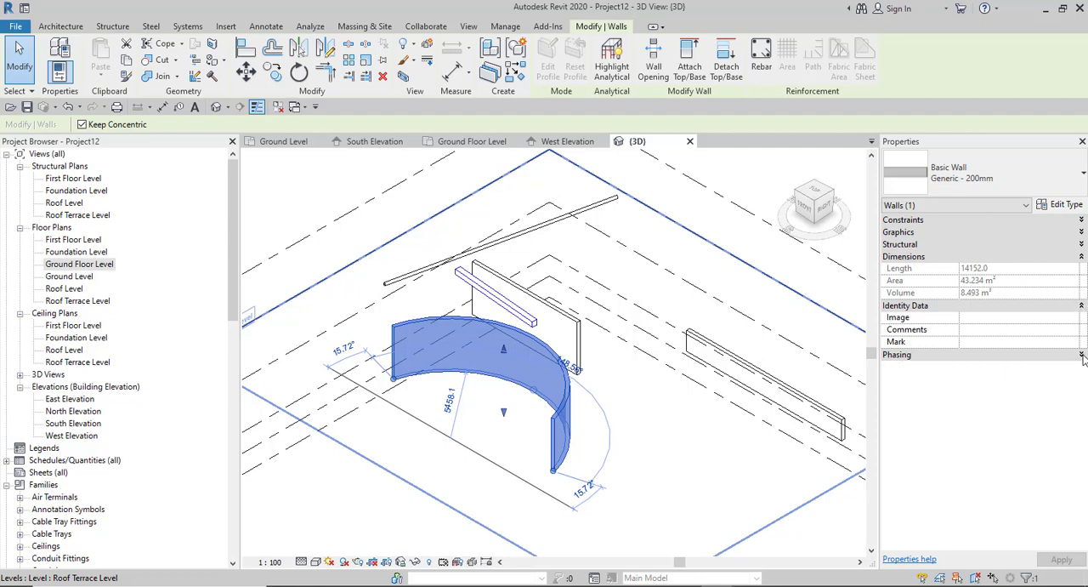
click(1082, 307)
click(1083, 257)
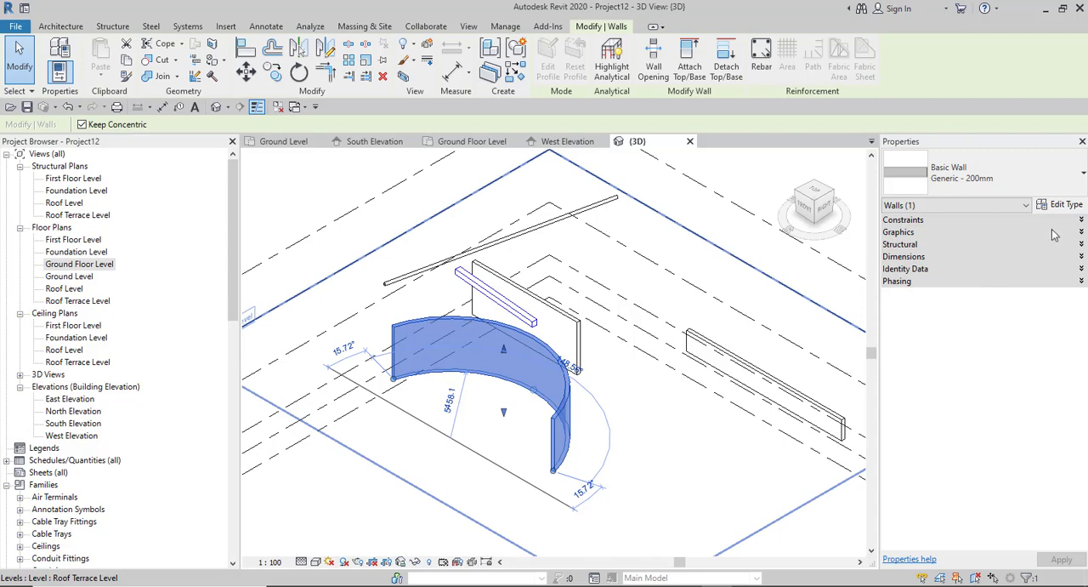
click(1080, 220)
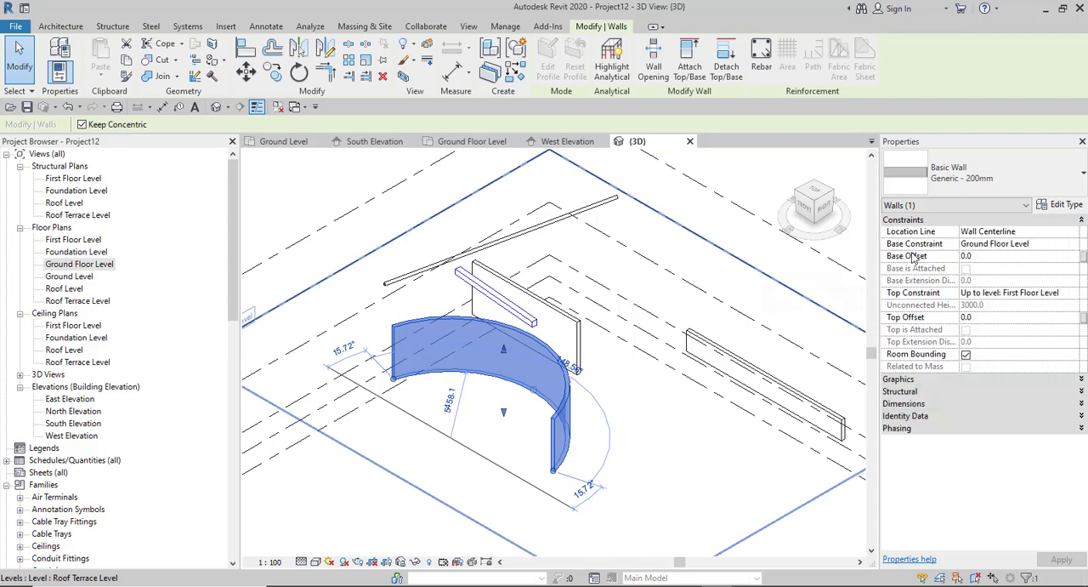
click(1048, 247)
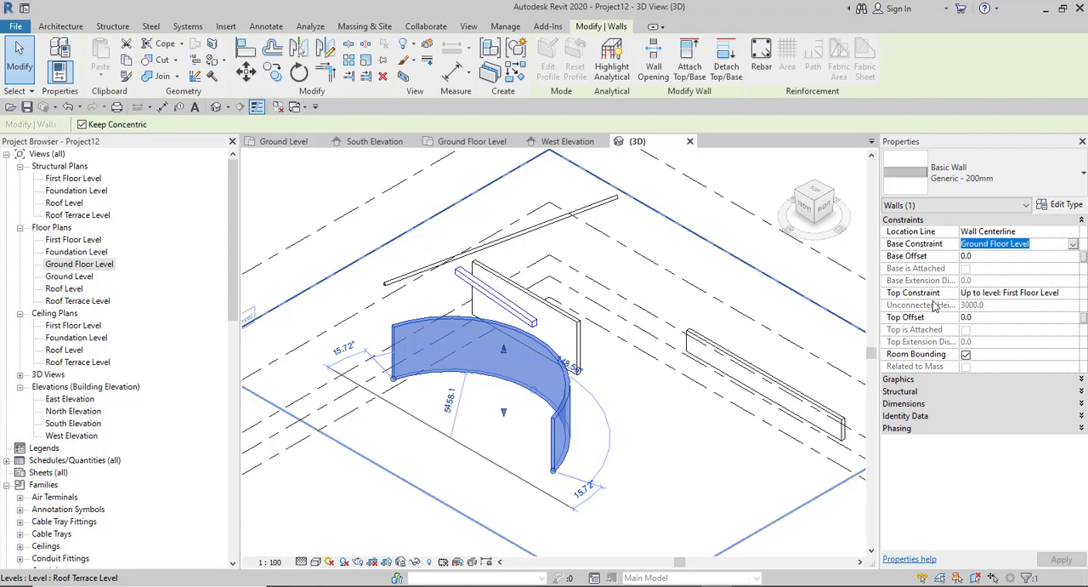
- Check the curved wall's Top Constraint, open the North Elevation view, and select the wall there
click(1026, 293)
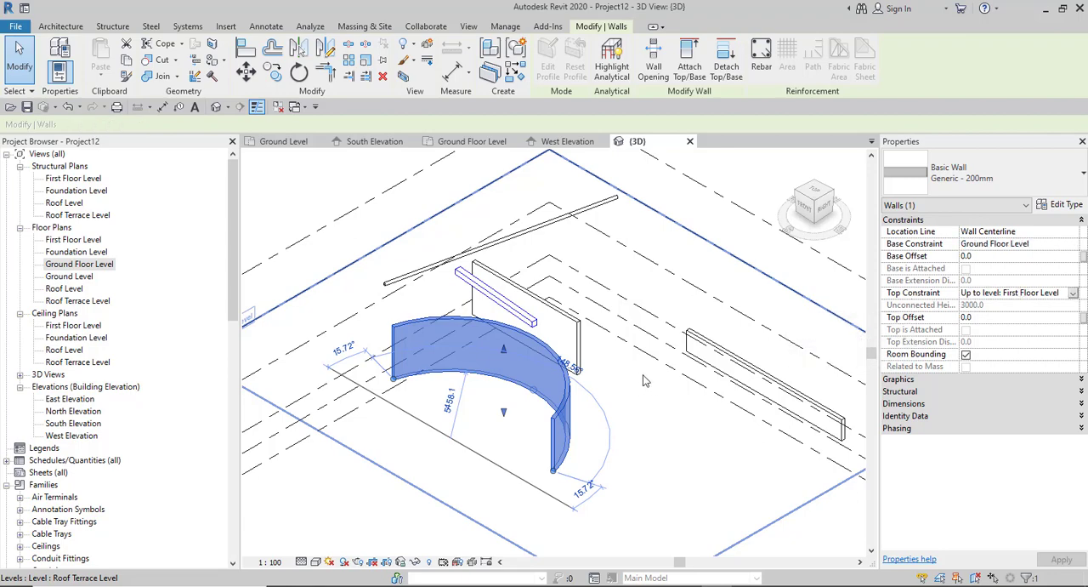
double_click(70, 413)
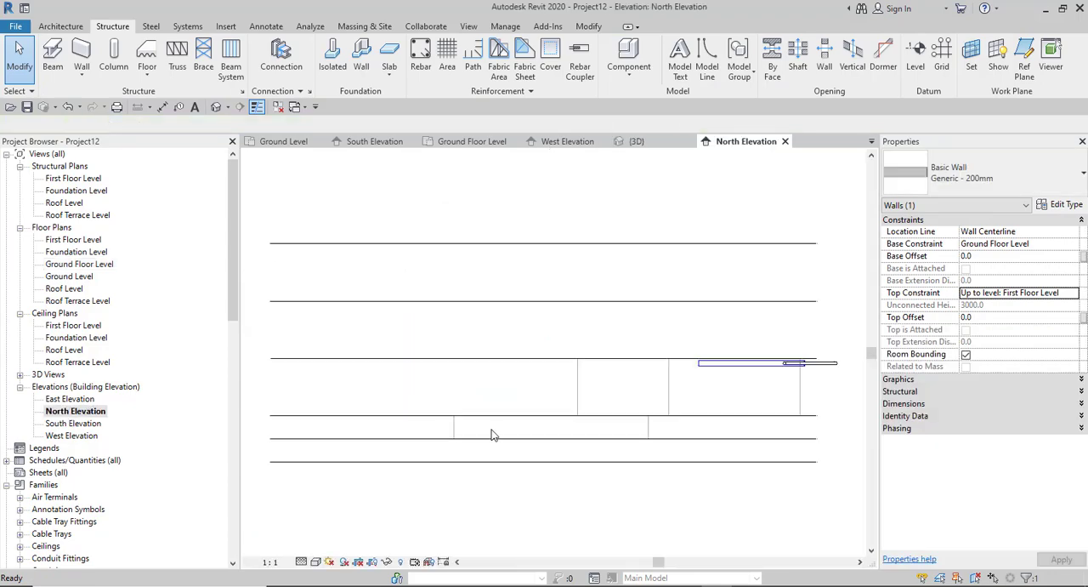
click(768, 401)
scroll(767, 403, up, 2)
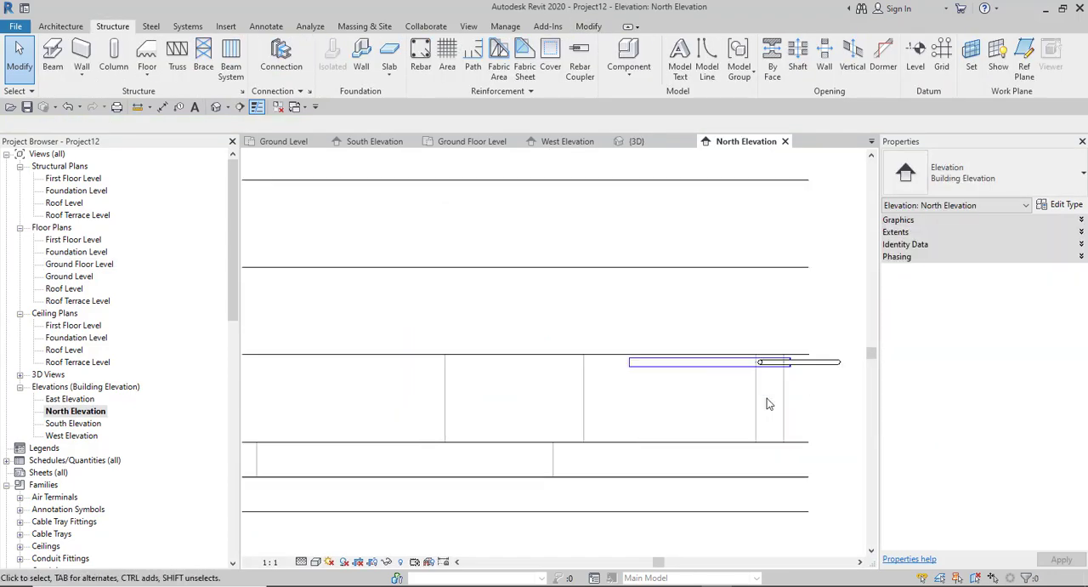
click(442, 411)
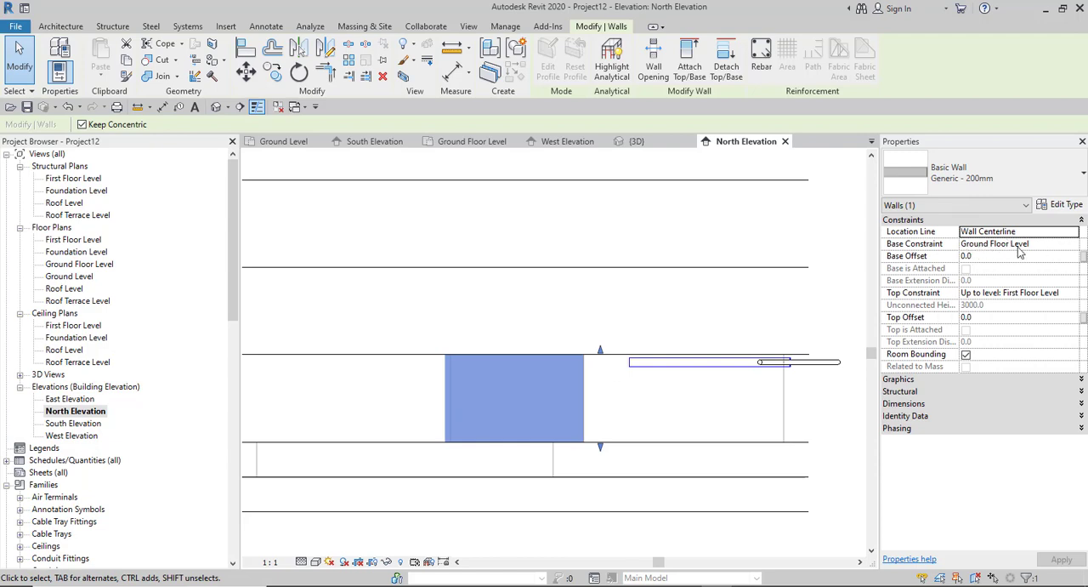
- Set the North Elevation view's scale to 1 : 100 and clear the wall selection
click(269, 561)
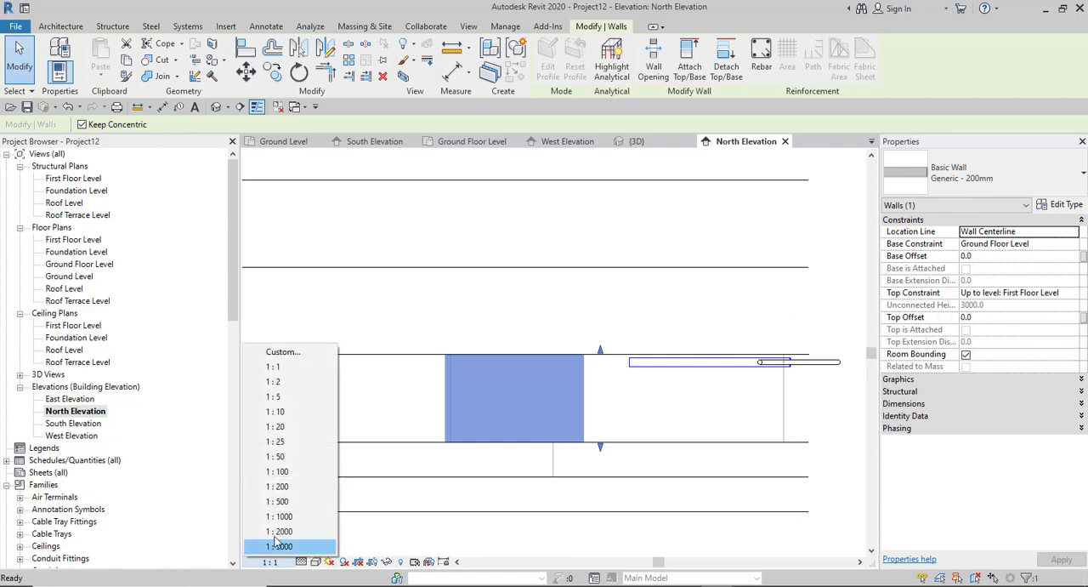
click(280, 471)
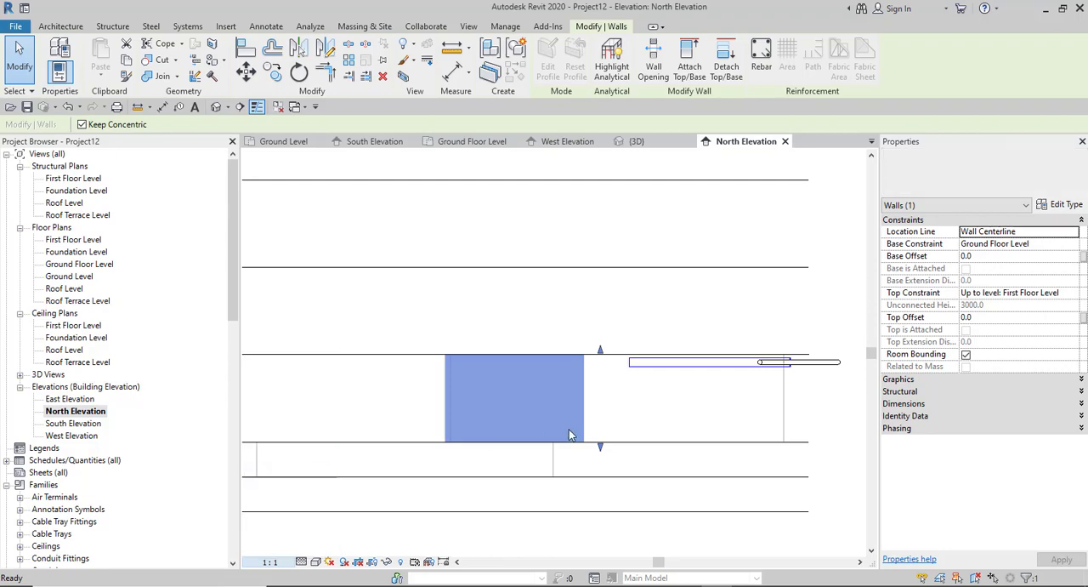
click(556, 393)
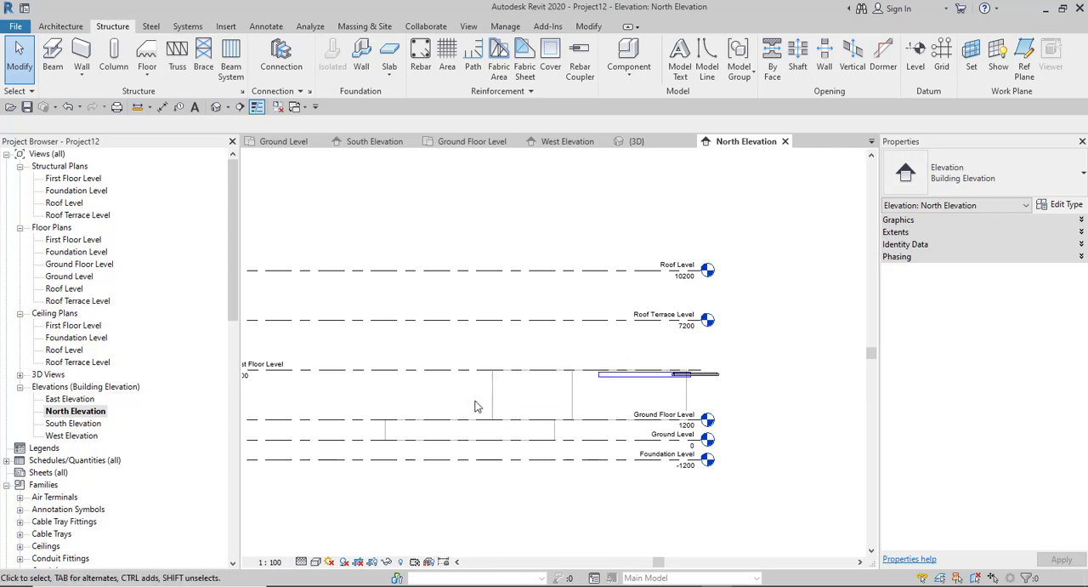
- Select the curved wall in the North Elevation and set its Base Constraint to First Floor Level and Top Constraint to Up to level: Roof Level
click(498, 400)
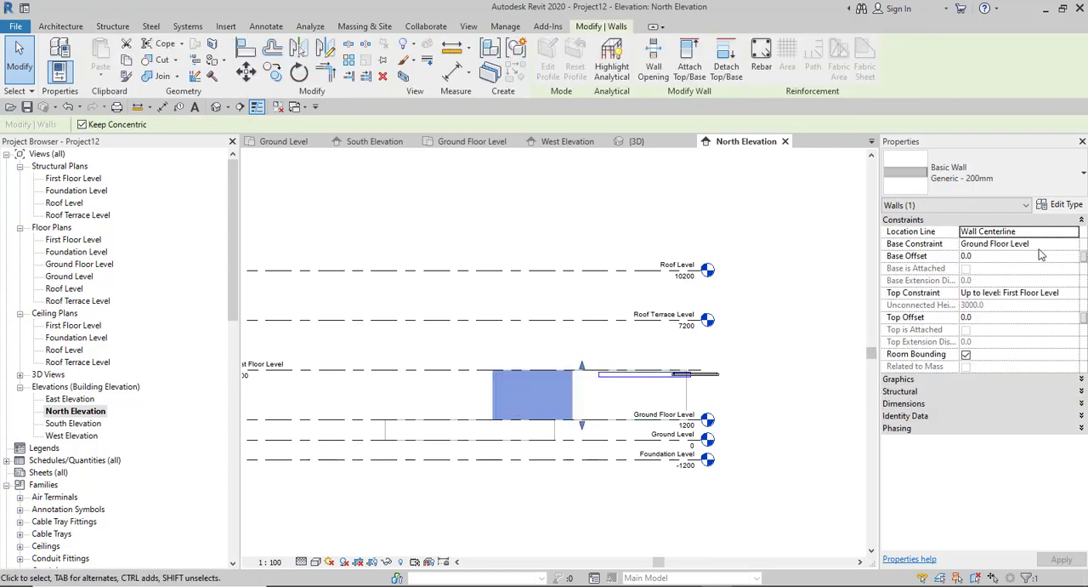
scroll(611, 450, up, 2)
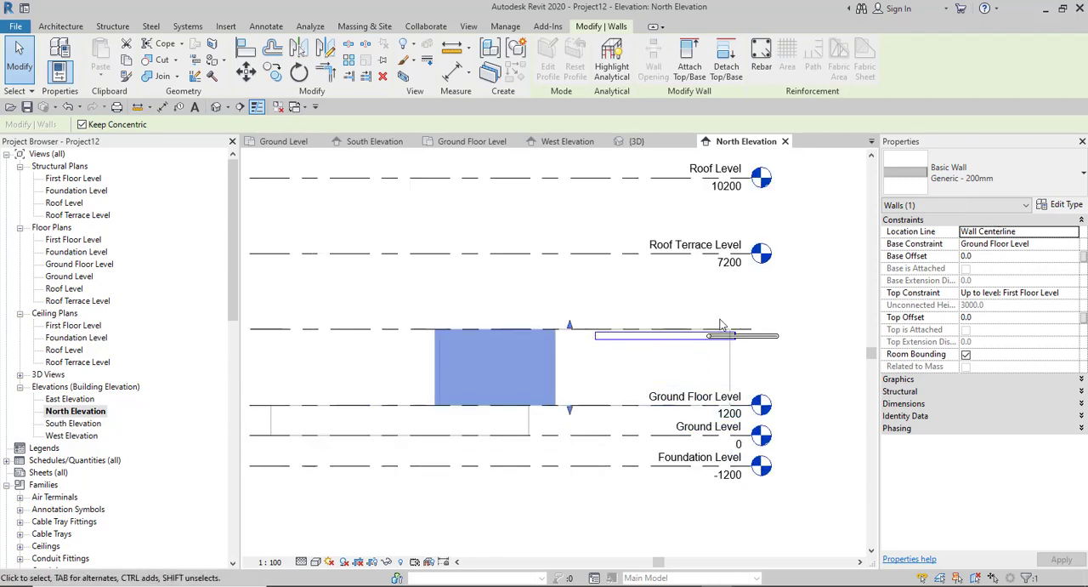
scroll(717, 340, down, 5)
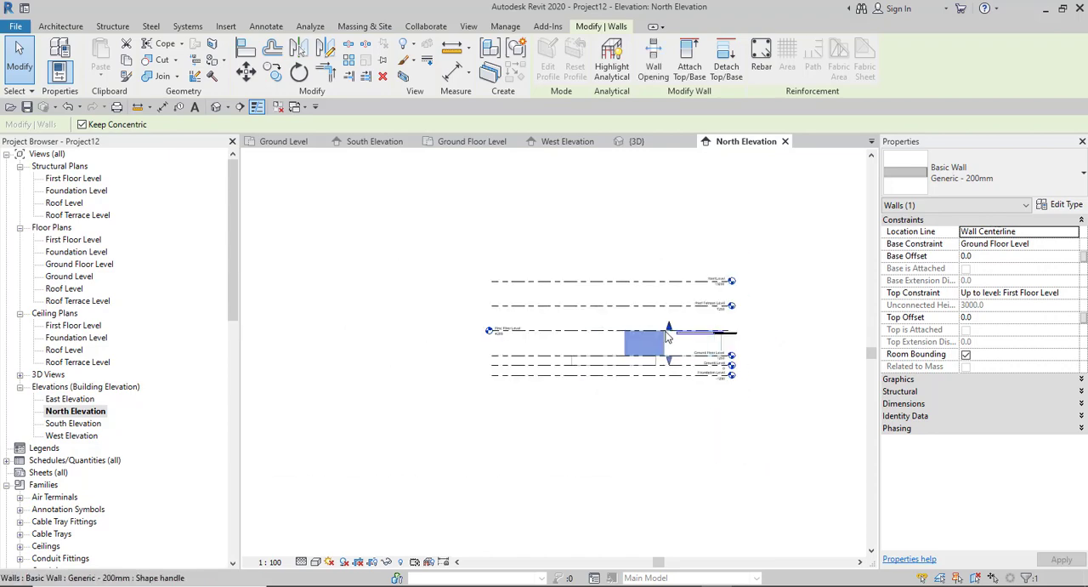
scroll(649, 333, up, 3)
scroll(562, 367, down, 3)
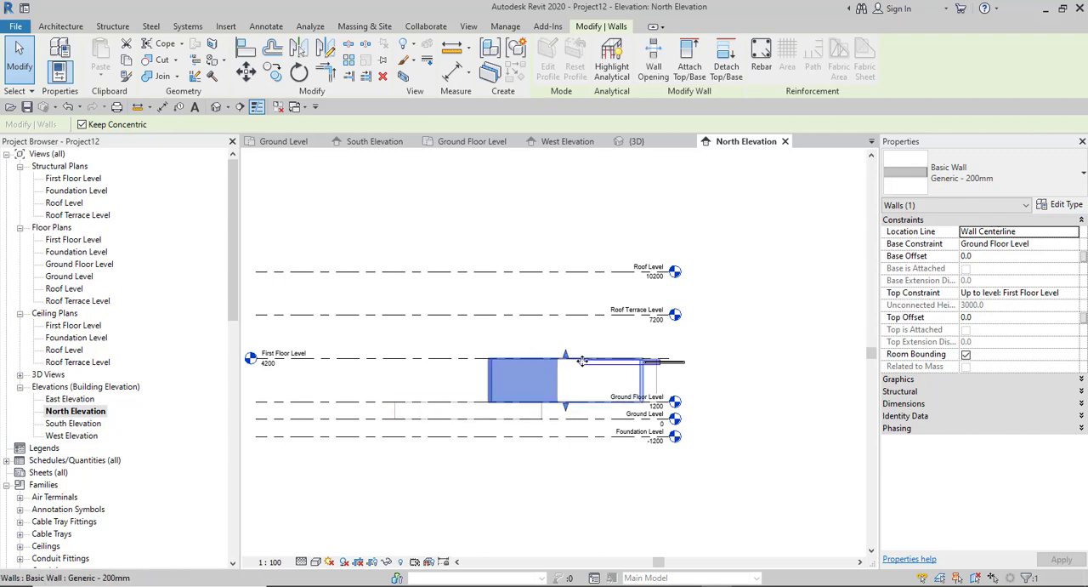
click(1051, 245)
click(1073, 244)
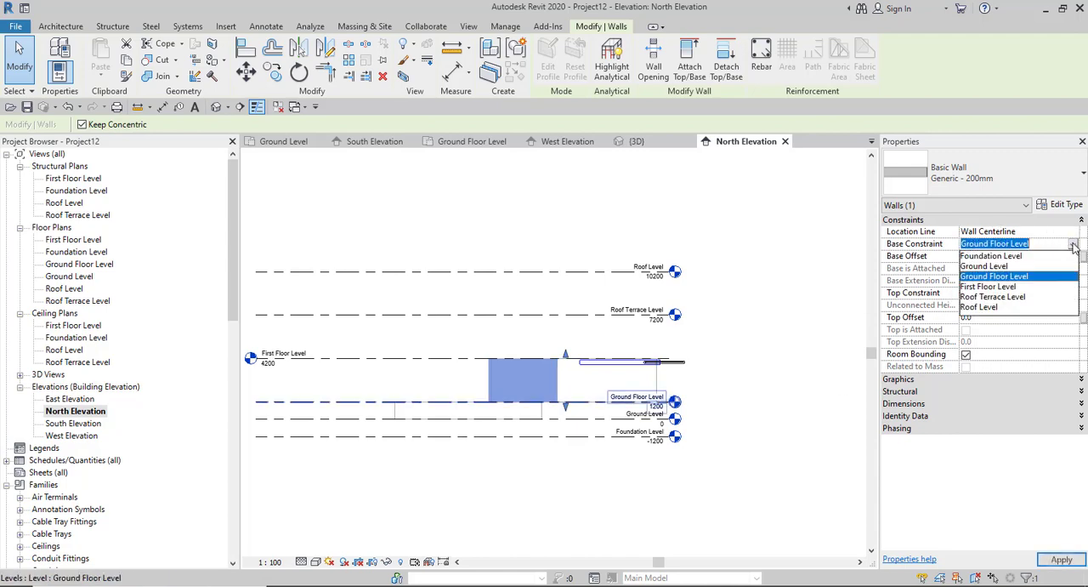
click(986, 287)
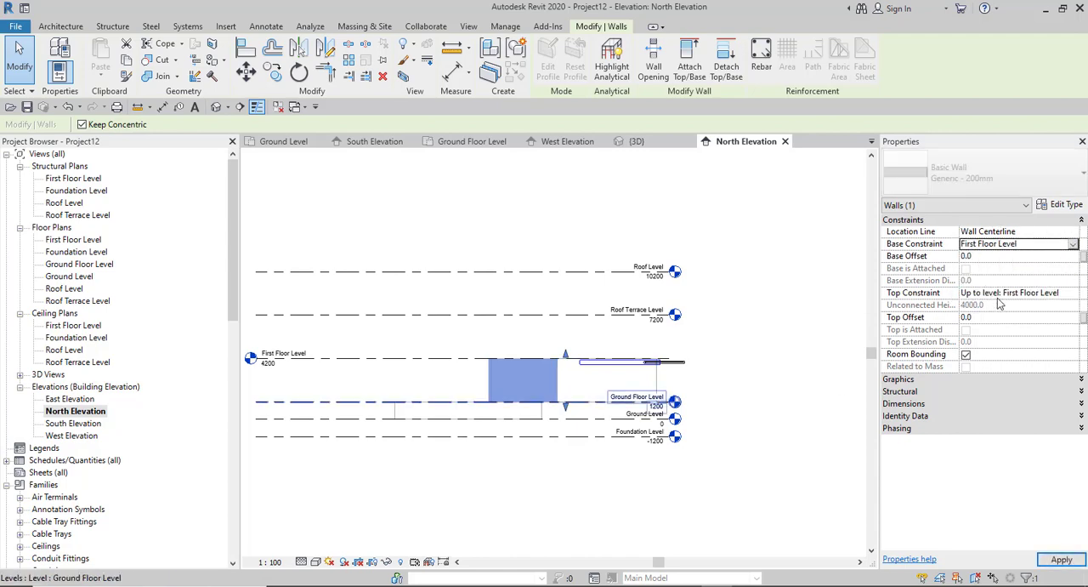
click(1062, 293)
click(1072, 295)
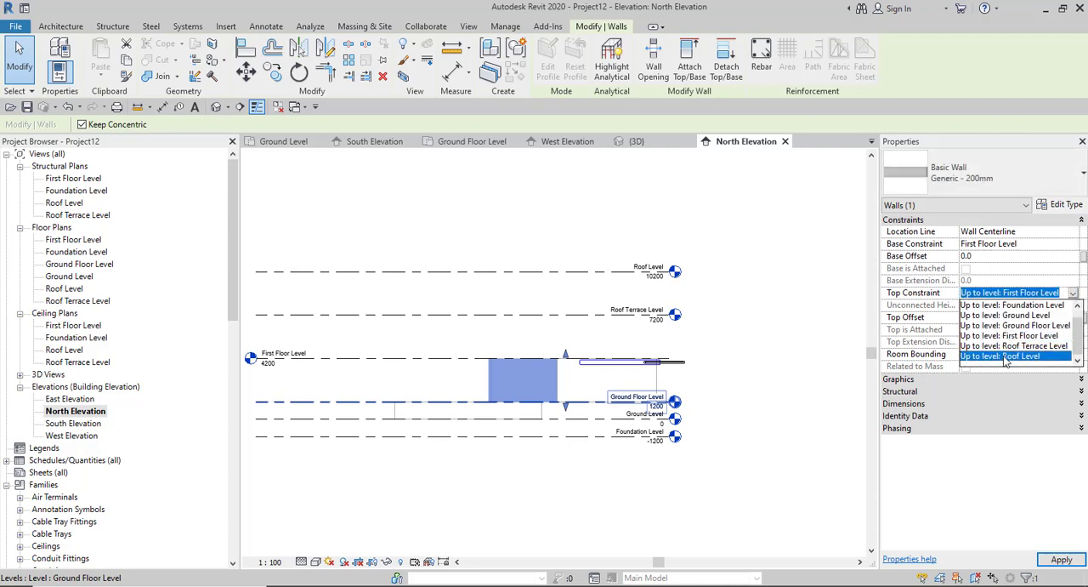
click(1003, 356)
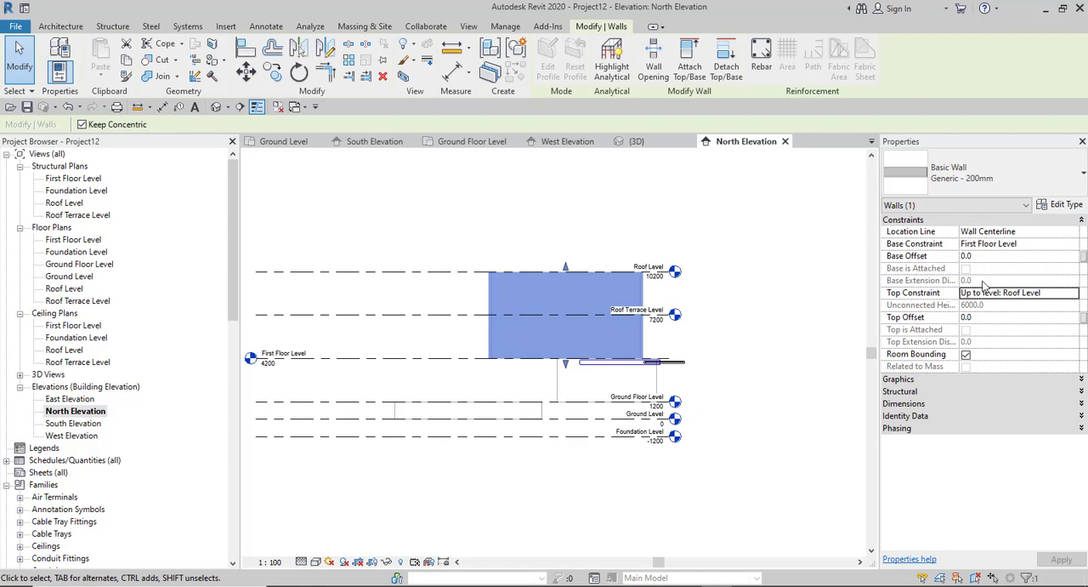
- Set the curved wall's Base Constraint to Foundation Level
click(1048, 244)
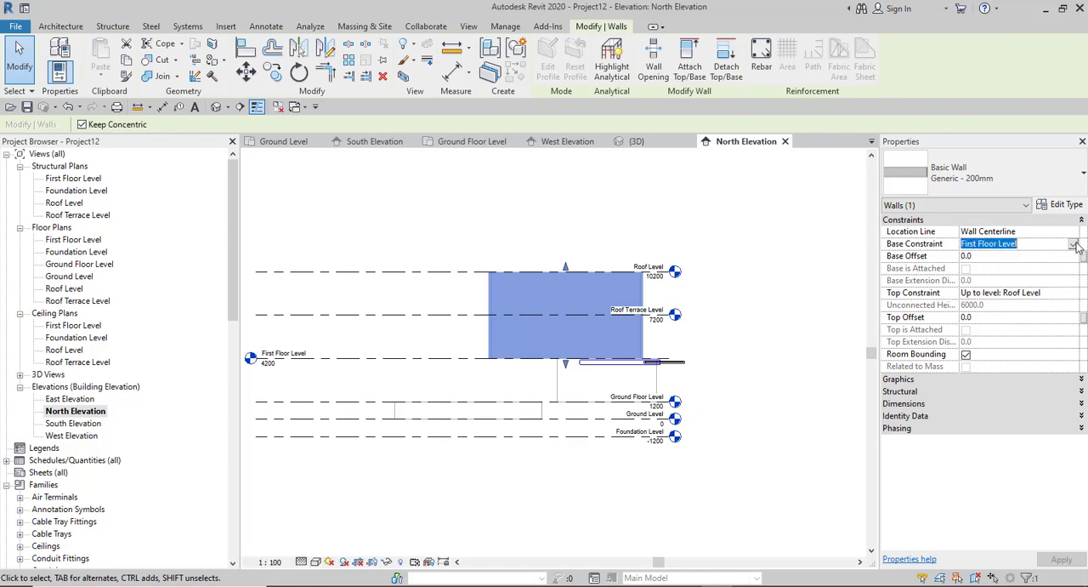
click(1073, 244)
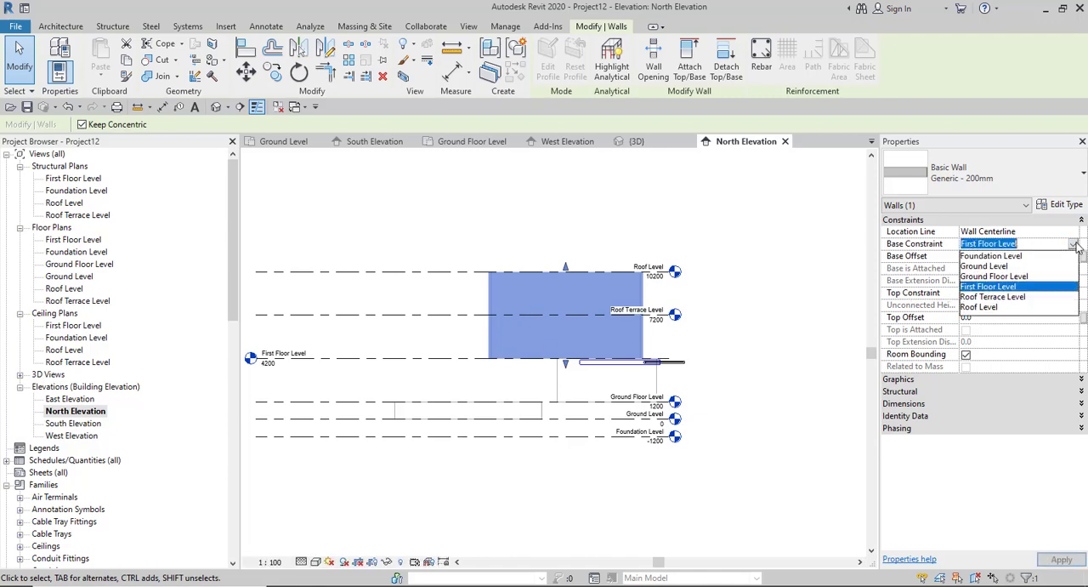
click(986, 256)
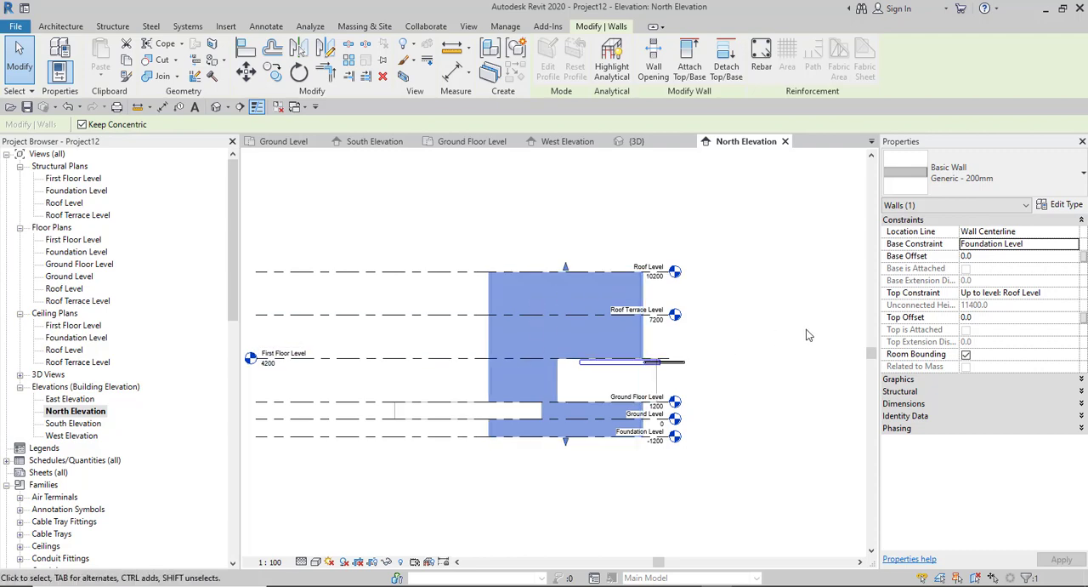
- Set the curved wall's Top Offset to 900 above the Roof Level and clear the selection
scroll(664, 311, down, 2)
scroll(605, 371, up, 5)
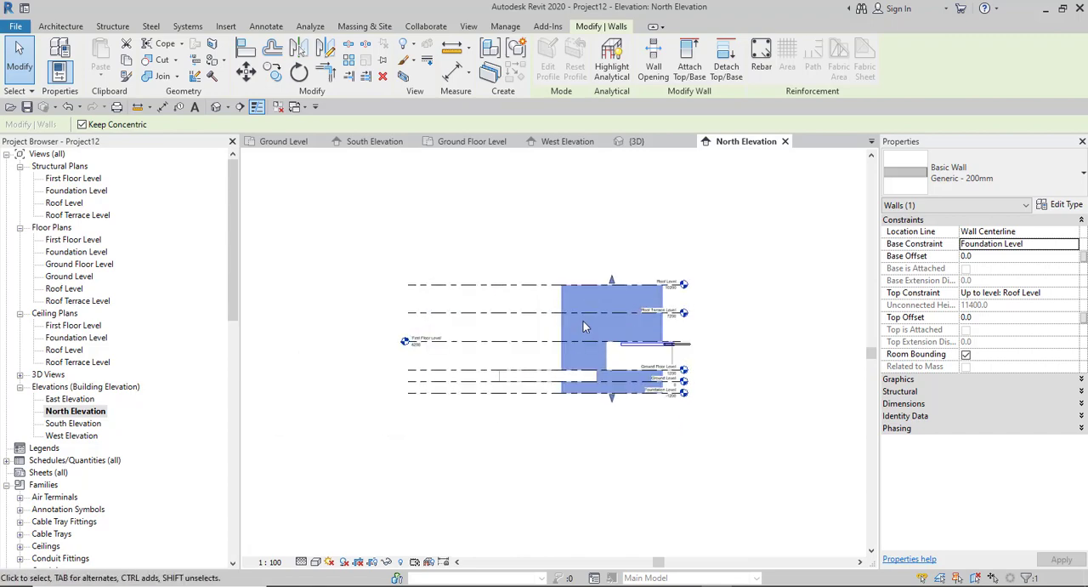
scroll(580, 344, down, 2)
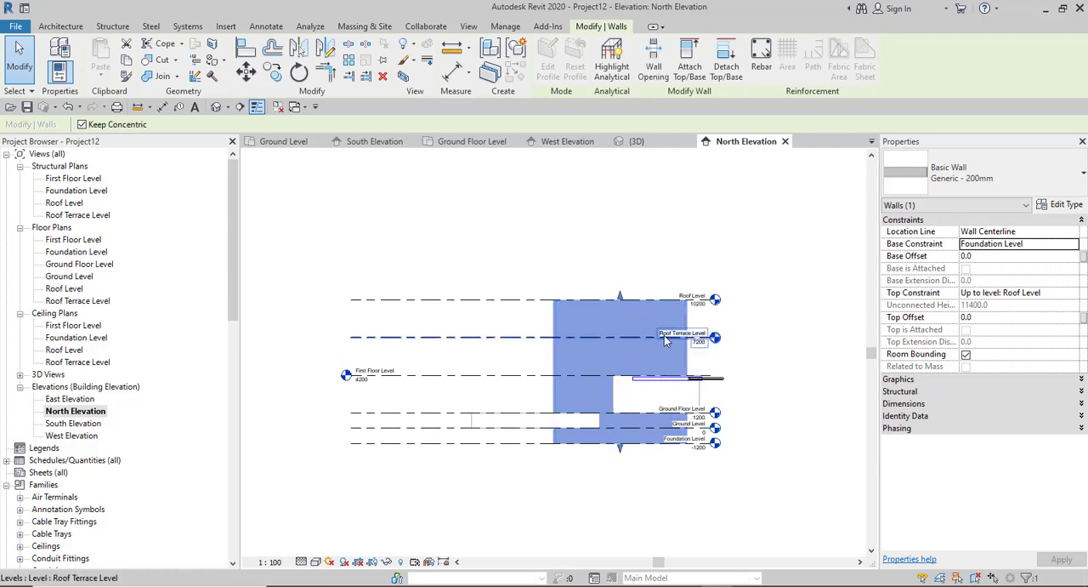
scroll(639, 324, up, 4)
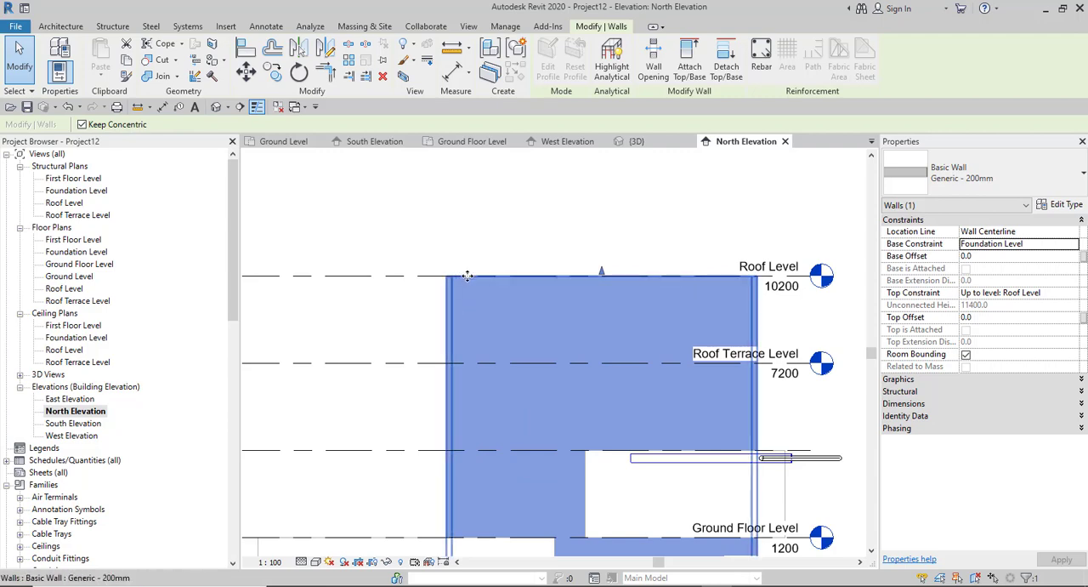
scroll(580, 271, down, 4)
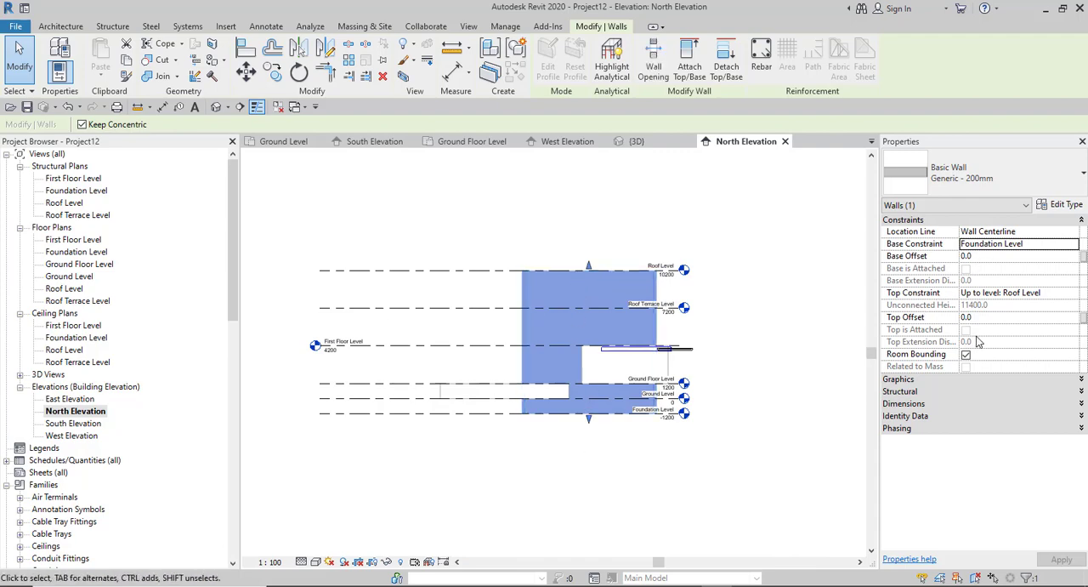
scroll(600, 242, up, 4)
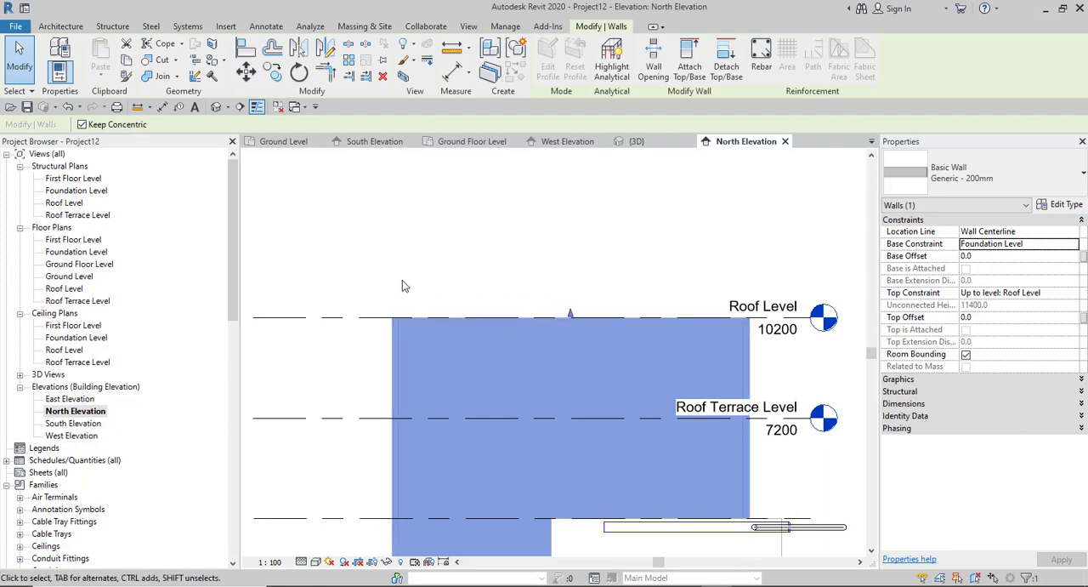
click(1014, 319)
text(900)
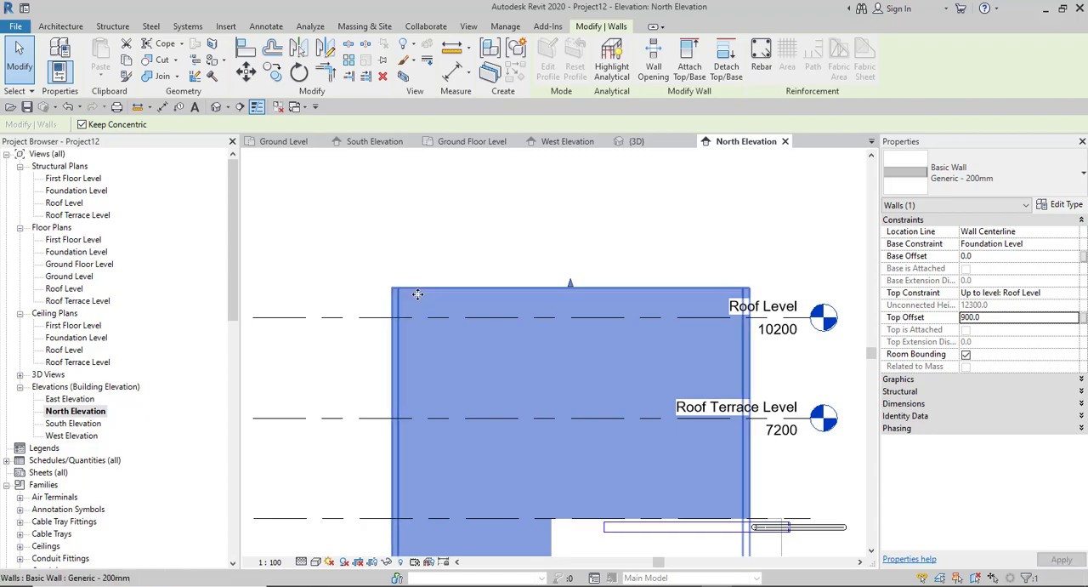
scroll(621, 357, down, 3)
click(454, 347)
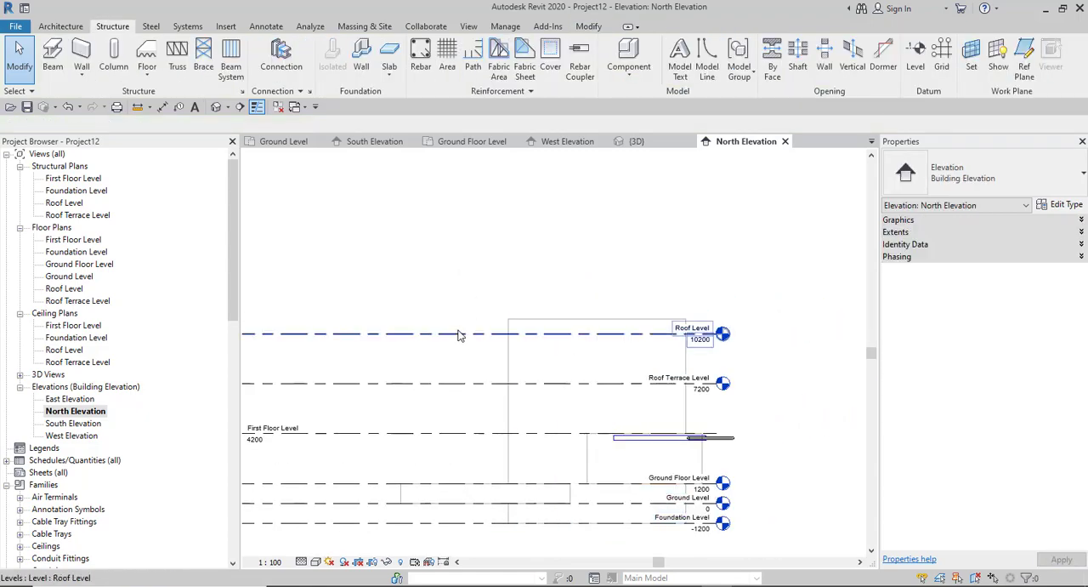
- Set the Roof Level's distance above the Roof Terrace Level to 5000 and deselect the level
click(476, 341)
scroll(459, 361, down, 2)
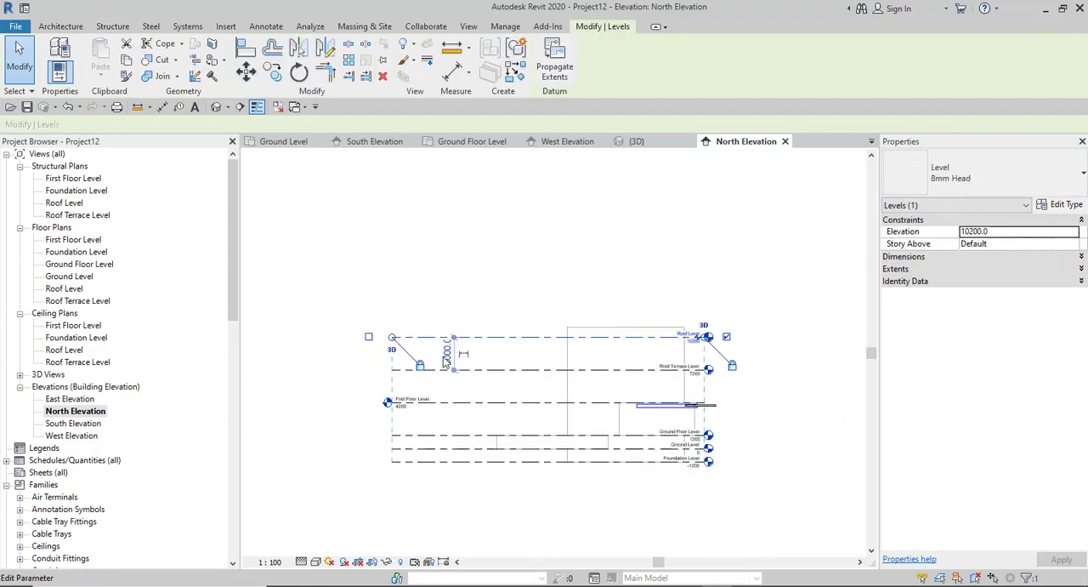
scroll(425, 364, up, 2)
click(469, 352)
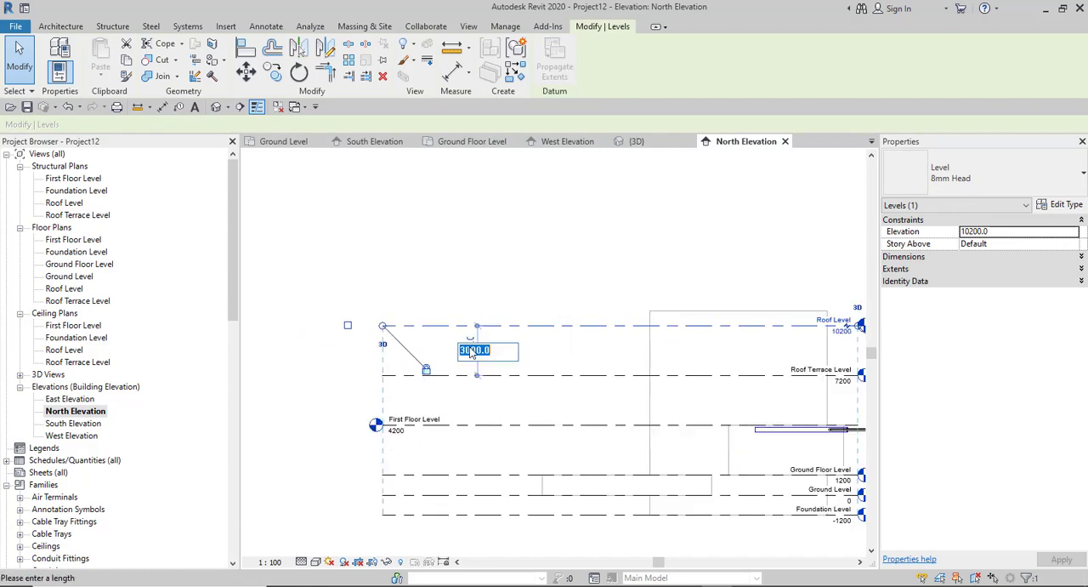
drag(465, 354, 389, 369)
text(5)
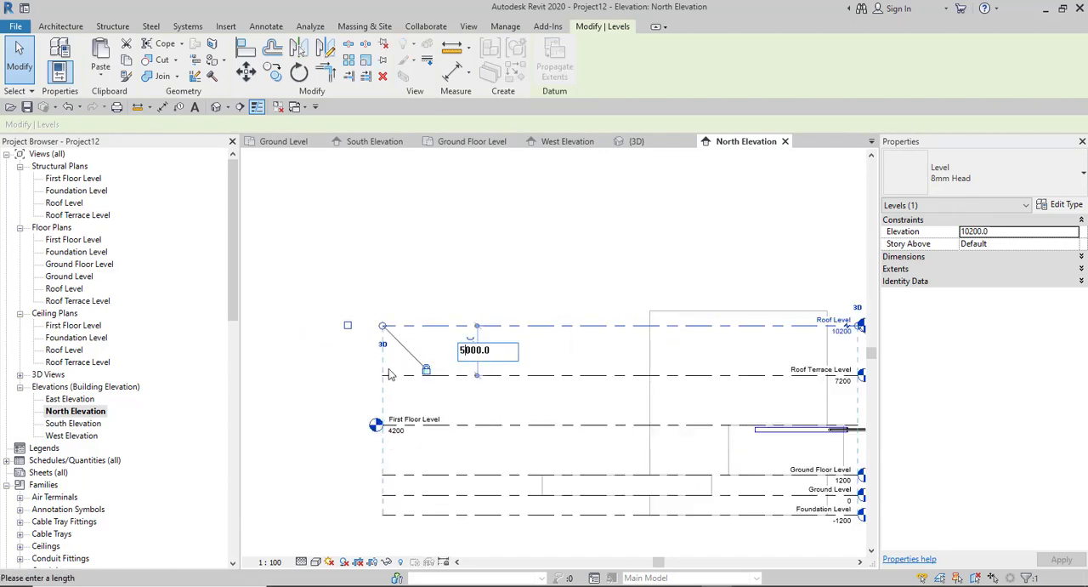
key(Return)
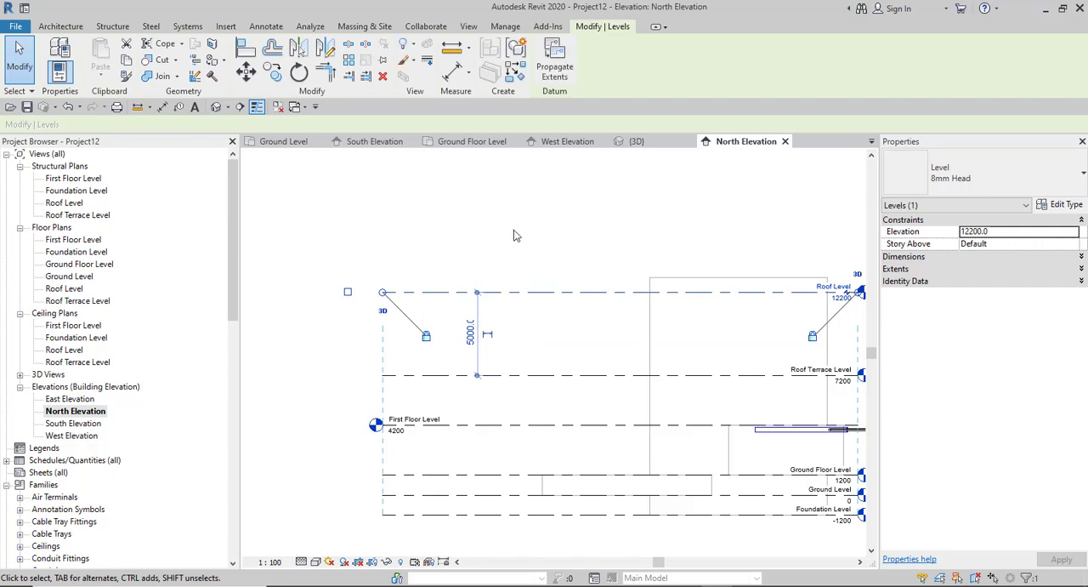
key(Escape)
- Select the curved wall to check its Top Offset from the moved Roof Level, and deselect it
scroll(720, 282, up, 2)
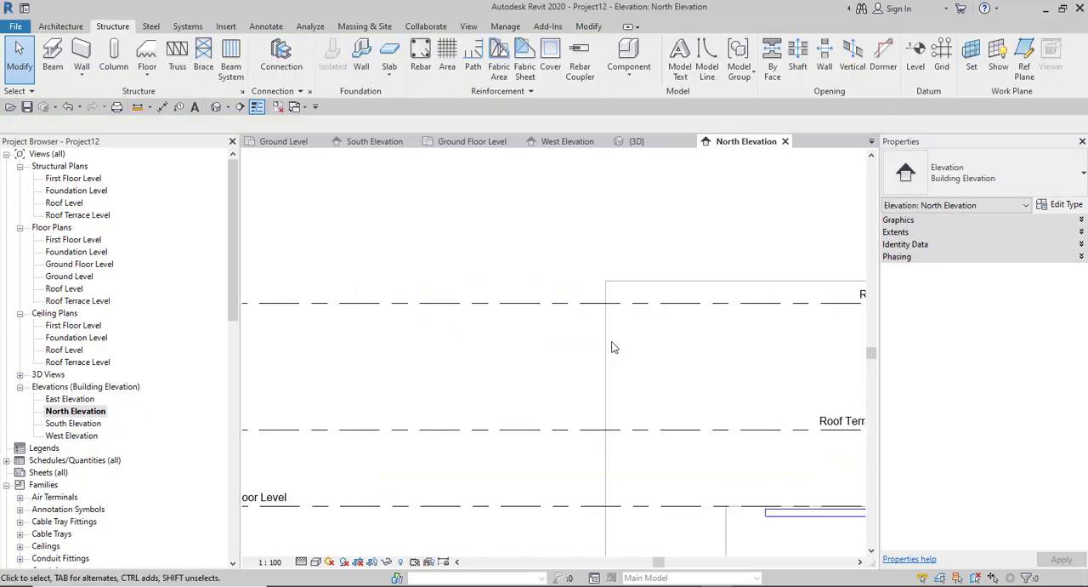
click(610, 304)
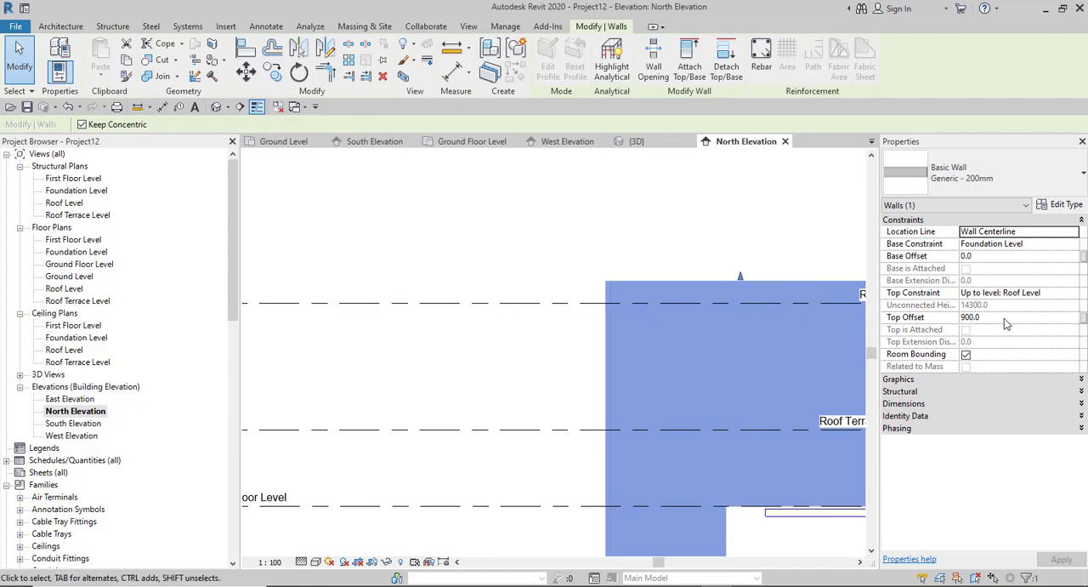
click(580, 362)
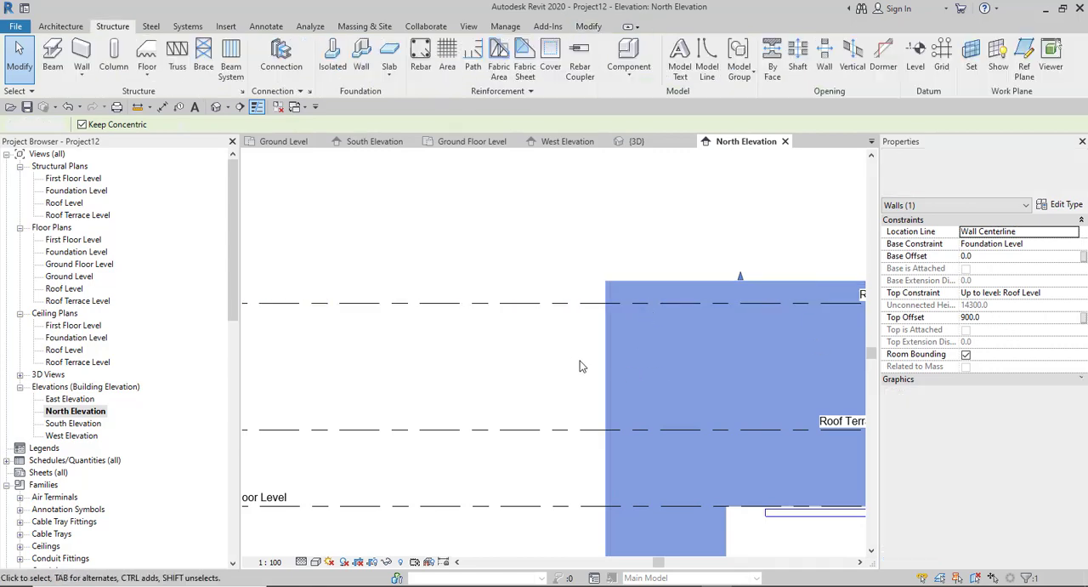
- Select the curved wall again and set its Base Offset from the Foundation Level to 900
scroll(568, 358, down, 5)
scroll(610, 409, up, 2)
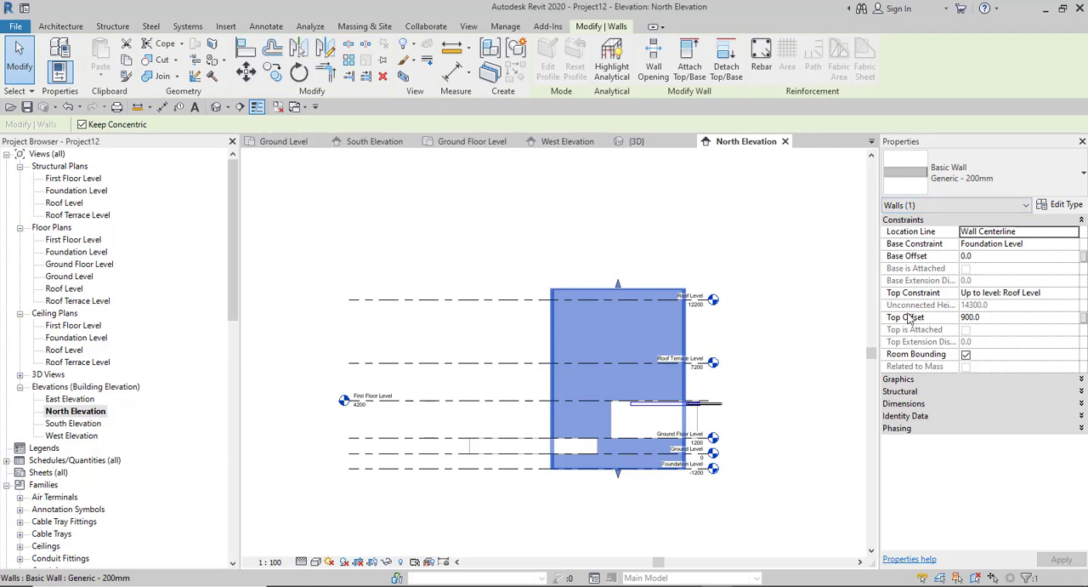
click(1005, 258)
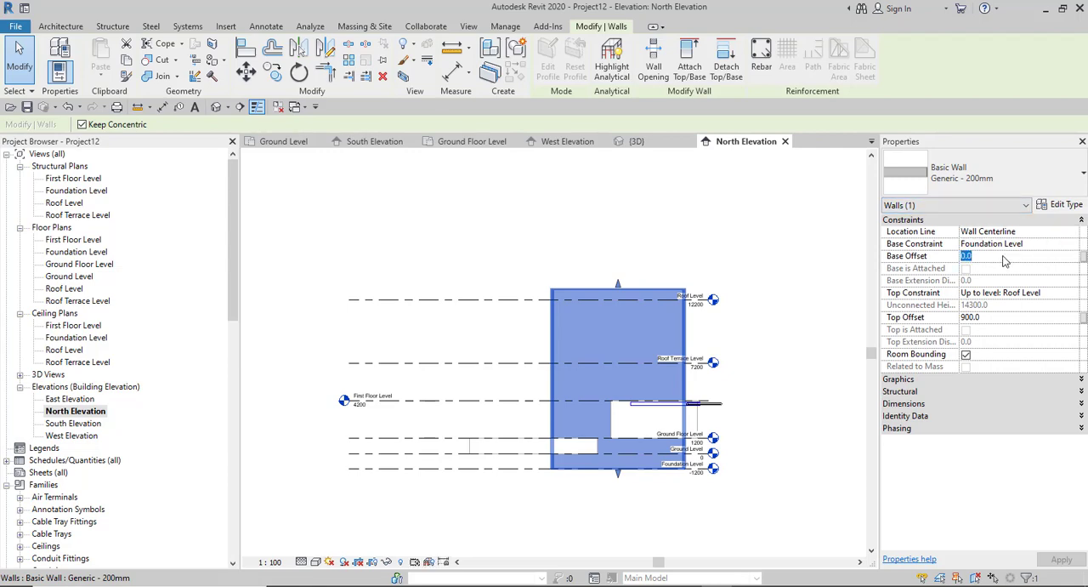
text(900)
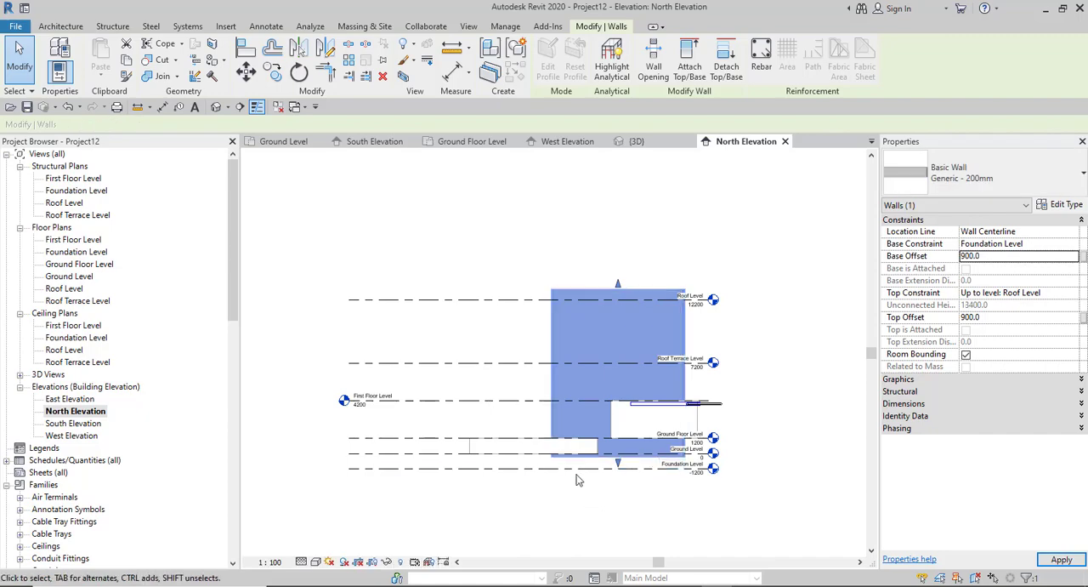
- Set the curved wall's Base Offset from the Foundation Level to -900 and clear the selection
scroll(554, 467, up, 3)
scroll(554, 468, up, 2)
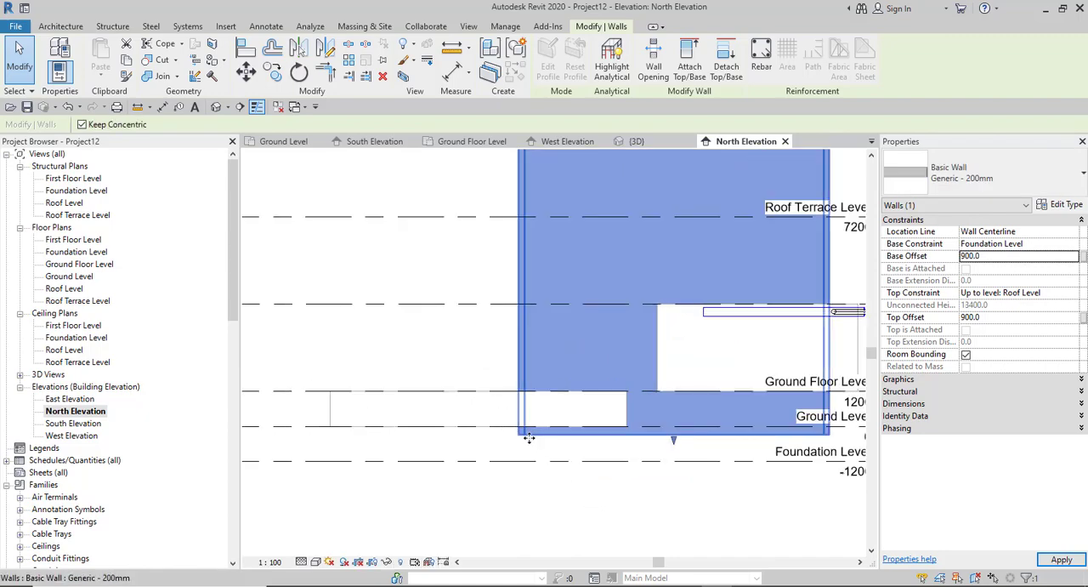
click(963, 256)
text(-)
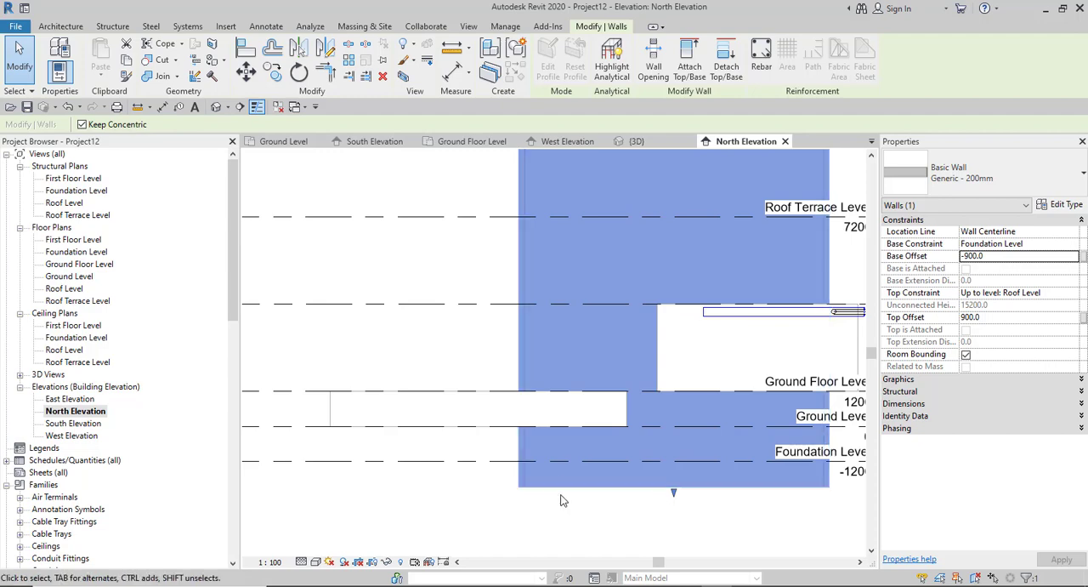
scroll(598, 453, down, 3)
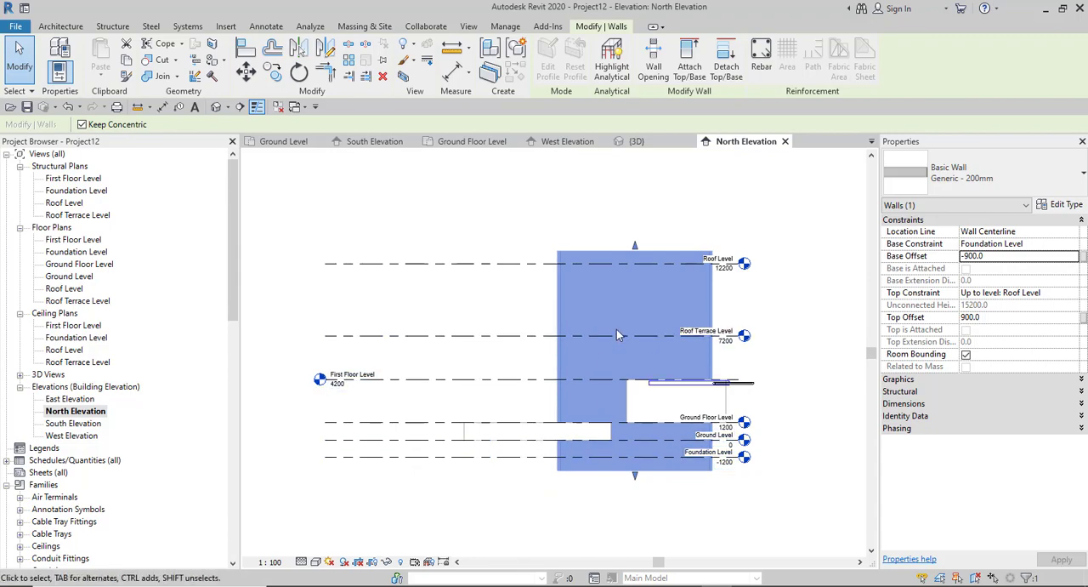
click(510, 311)
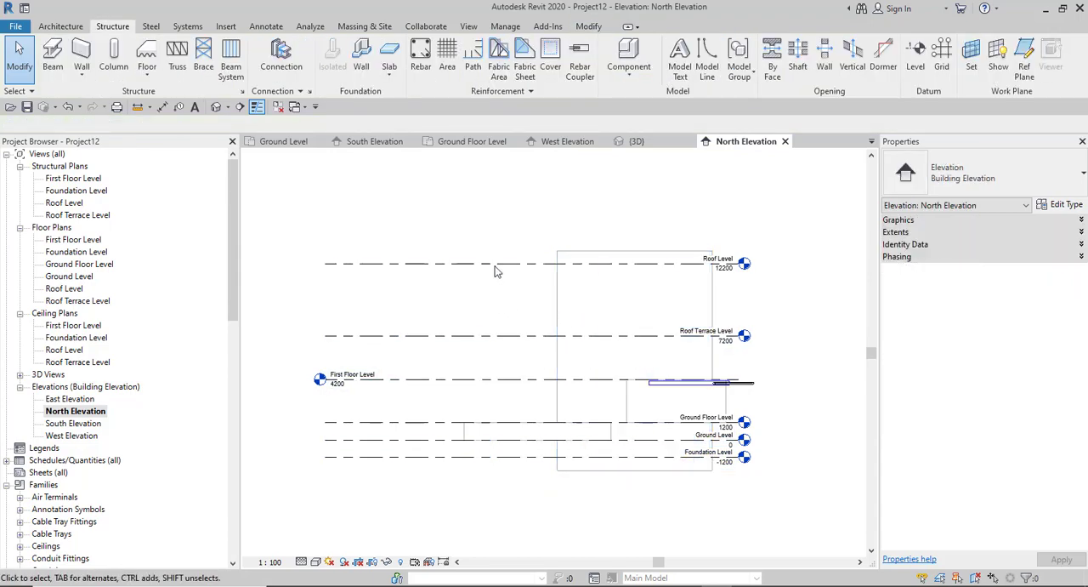
- Set the Roof Level's distance above the Roof Terrace Level to 3000 and deselect the level
click(493, 264)
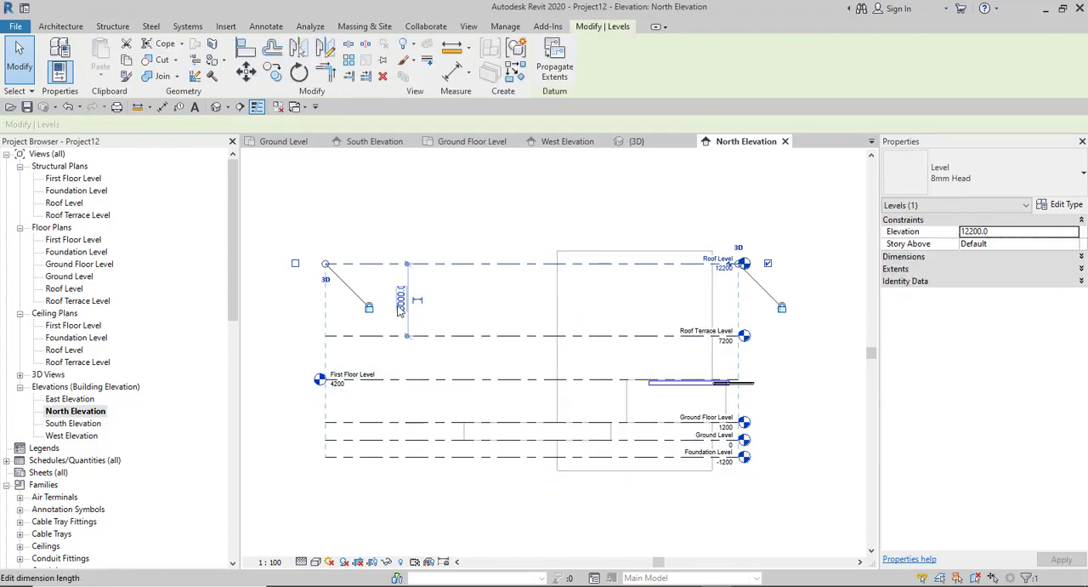
click(401, 299)
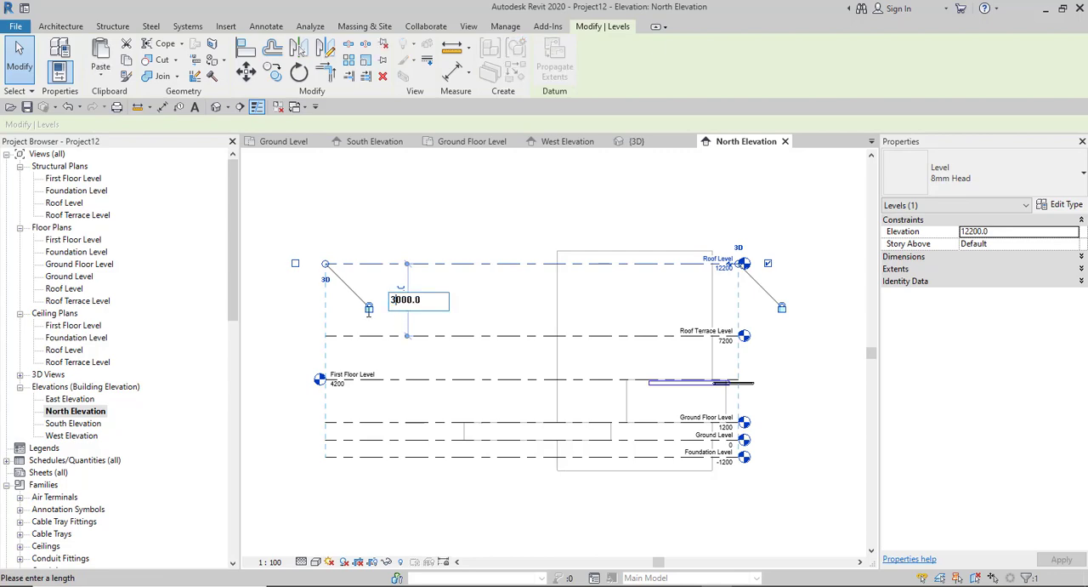
key(Return)
click(588, 234)
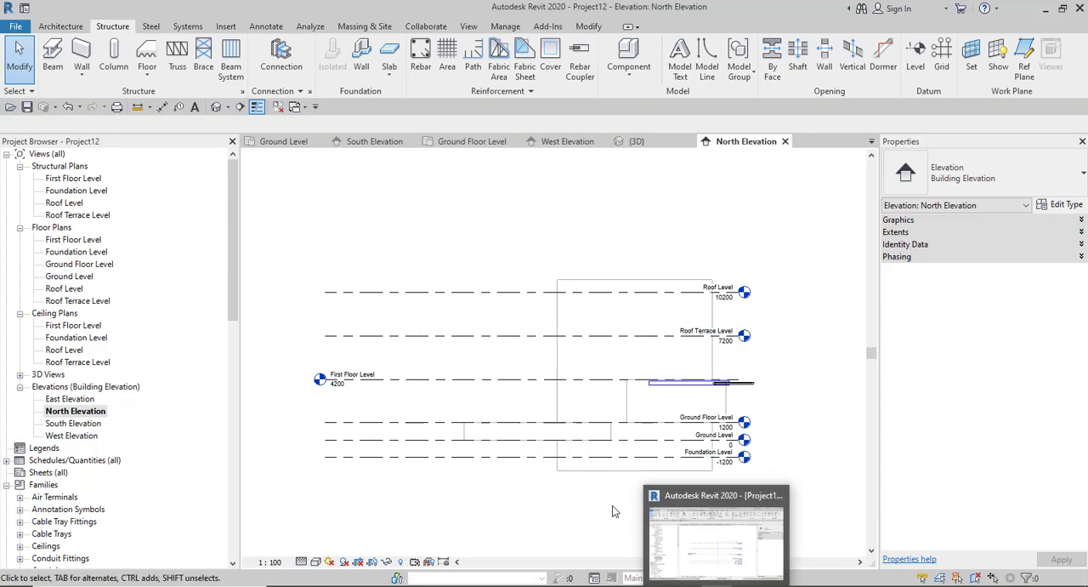
- Select the curved wall, look through the wall types available for it, and deselect it without changing the type
click(589, 282)
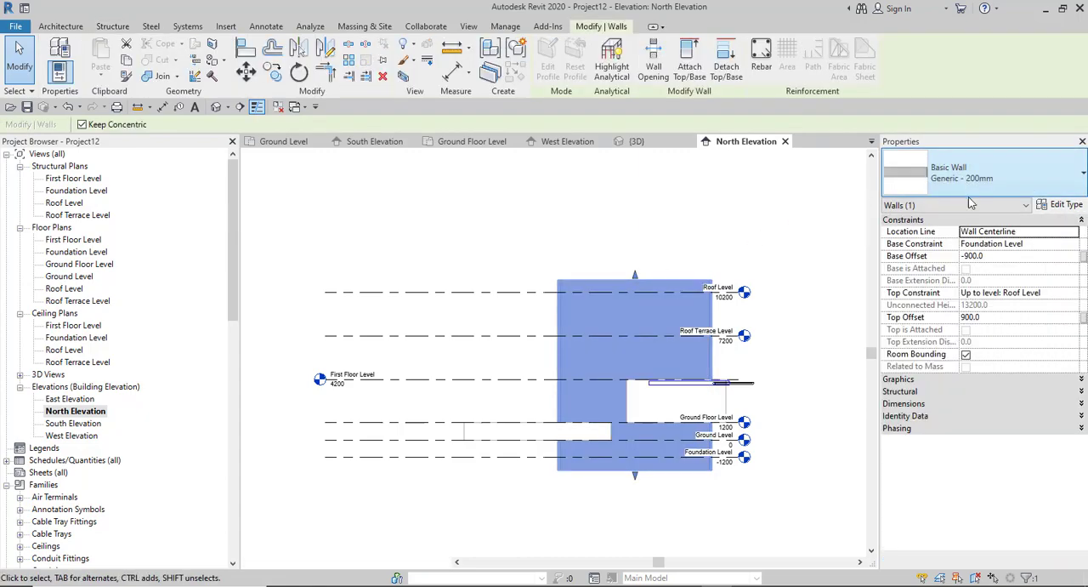
click(964, 179)
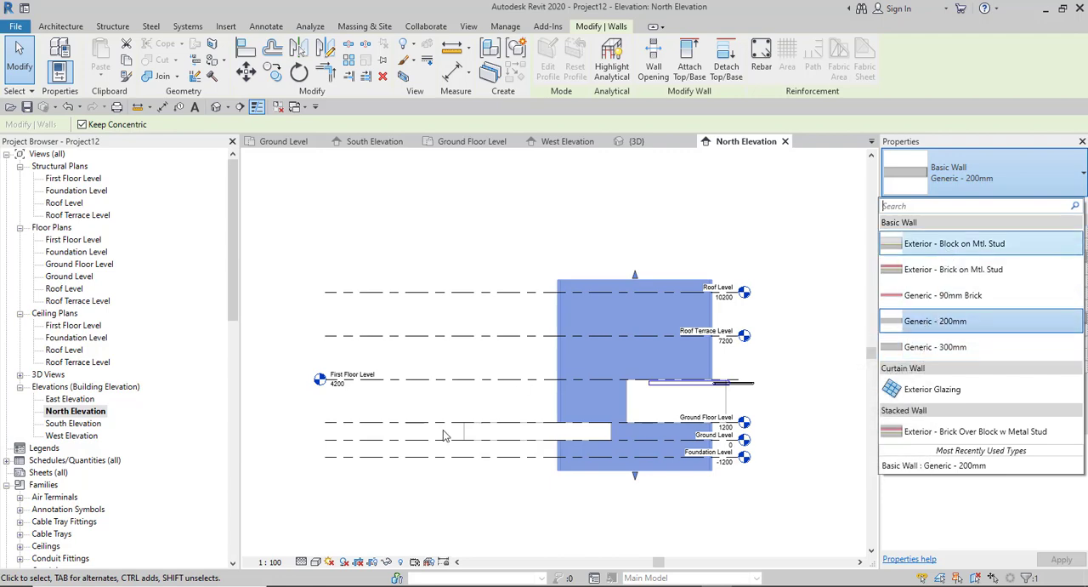
click(269, 336)
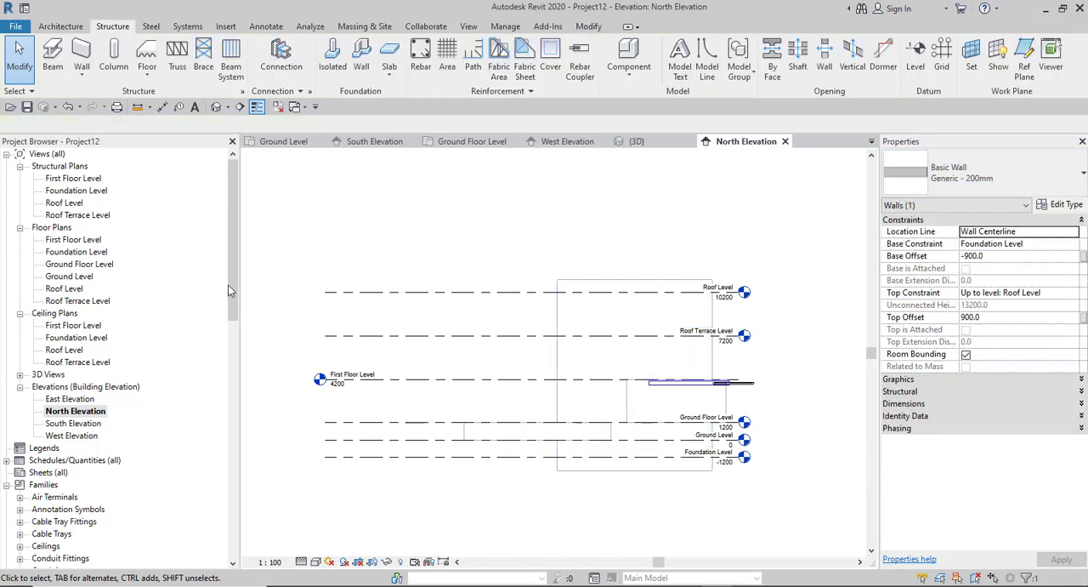
- Examine the Basic Wall family's types in the project's Walls families, including Exterior - Block on Mtl. Stud, Generic - 90mm Brick and Generic - 300mm
drag(228, 285, 228, 473)
scroll(214, 434, down, 5)
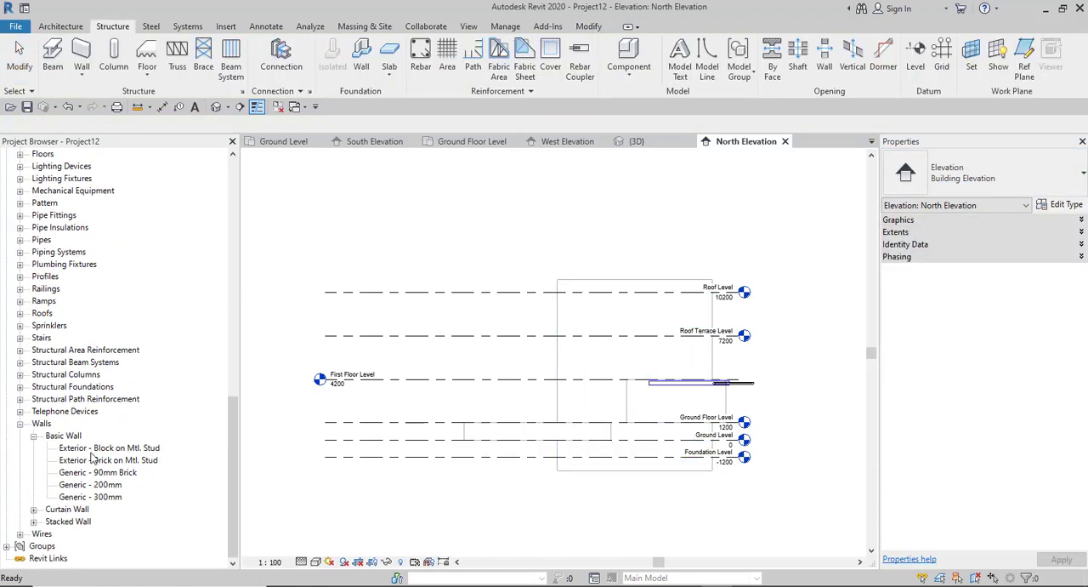
click(98, 448)
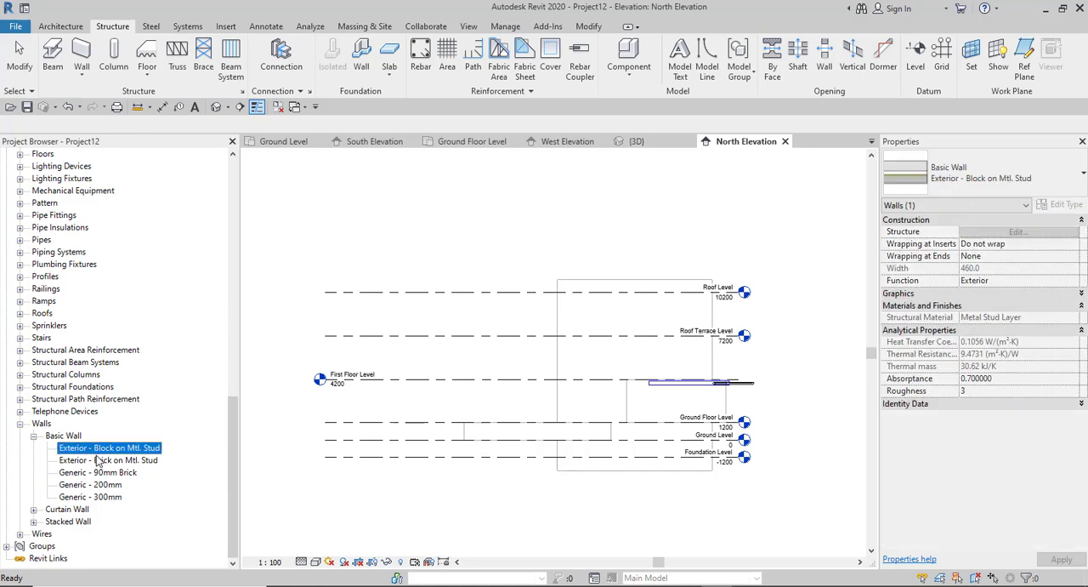
click(97, 472)
click(95, 496)
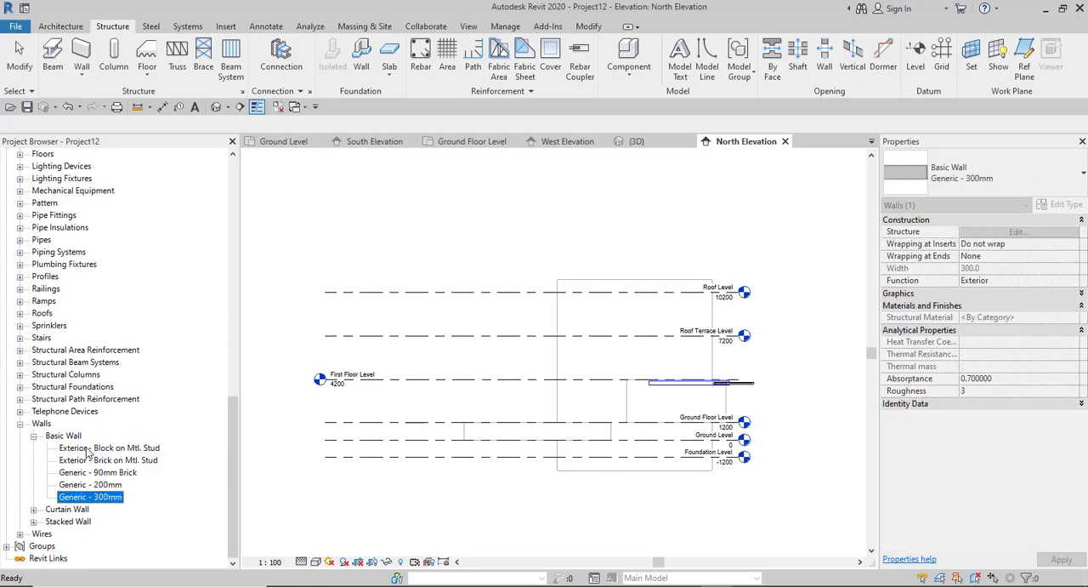
click(407, 453)
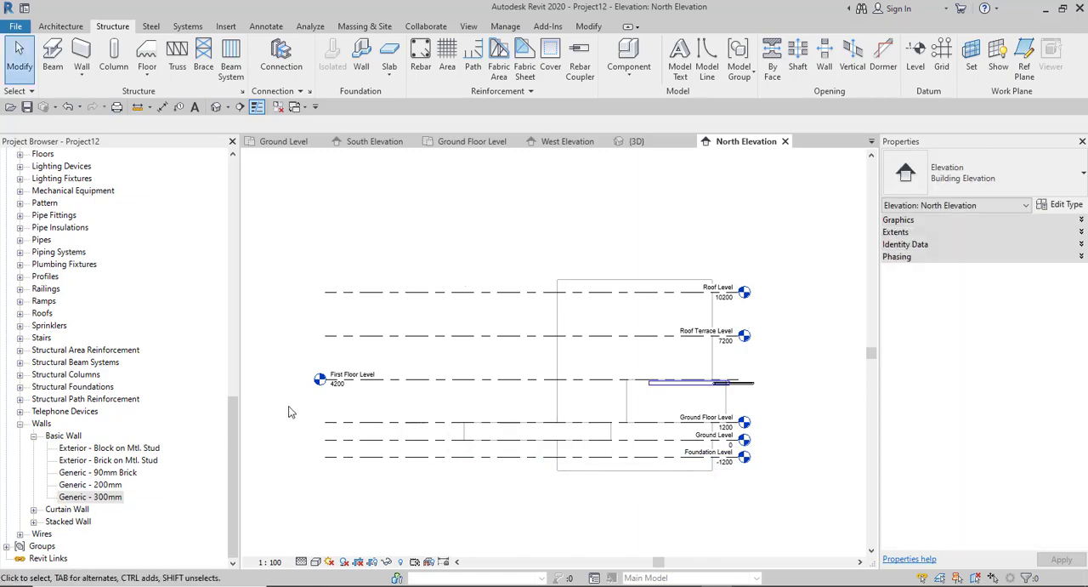
- In the default 3D view, set the curved wall's Base Constraint to Ground Floor Level with a Base Offset of 0
click(216, 107)
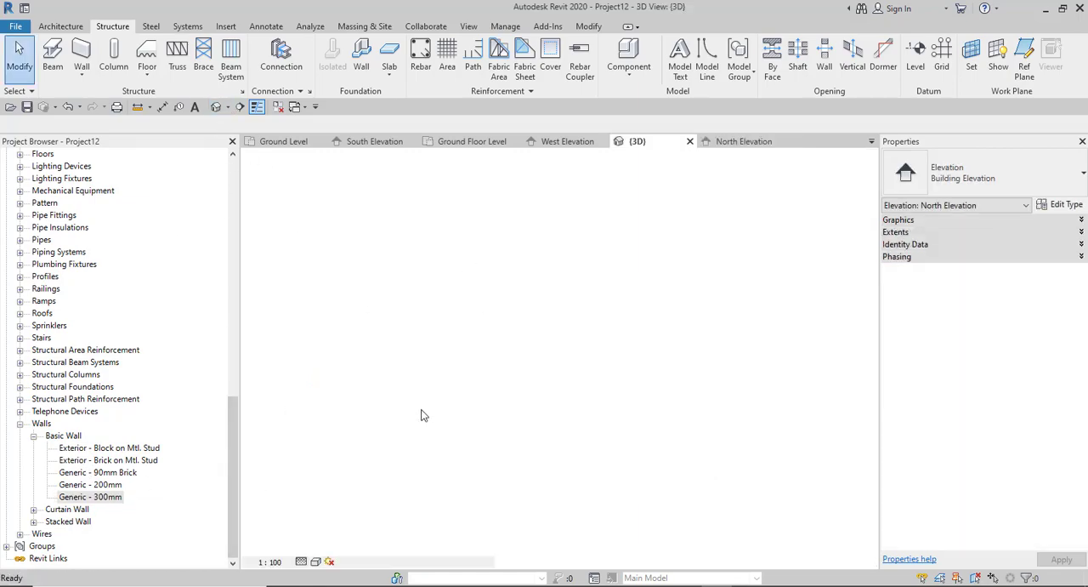
scroll(604, 426, down, 3)
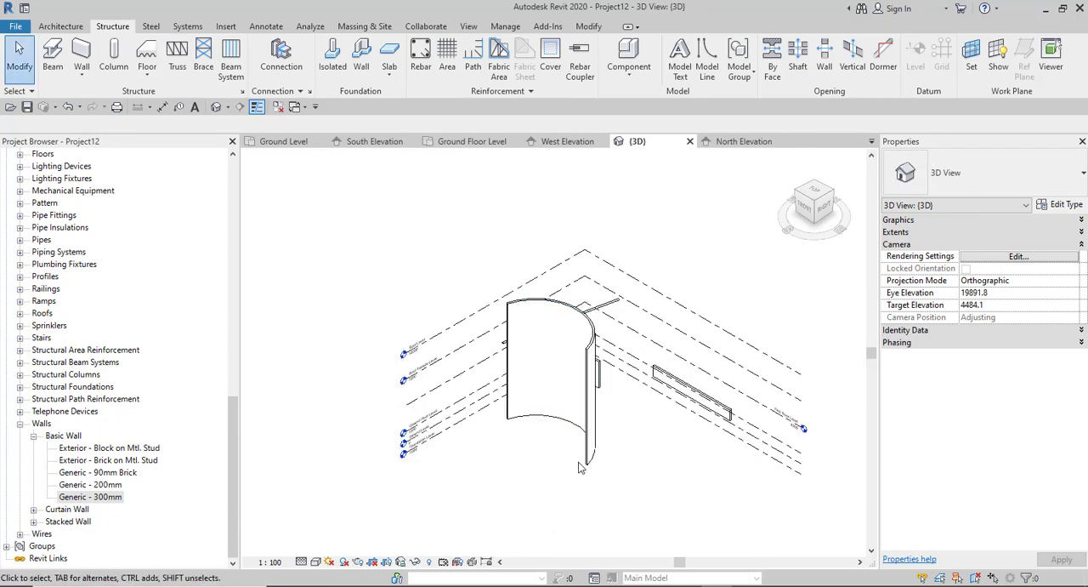
click(581, 463)
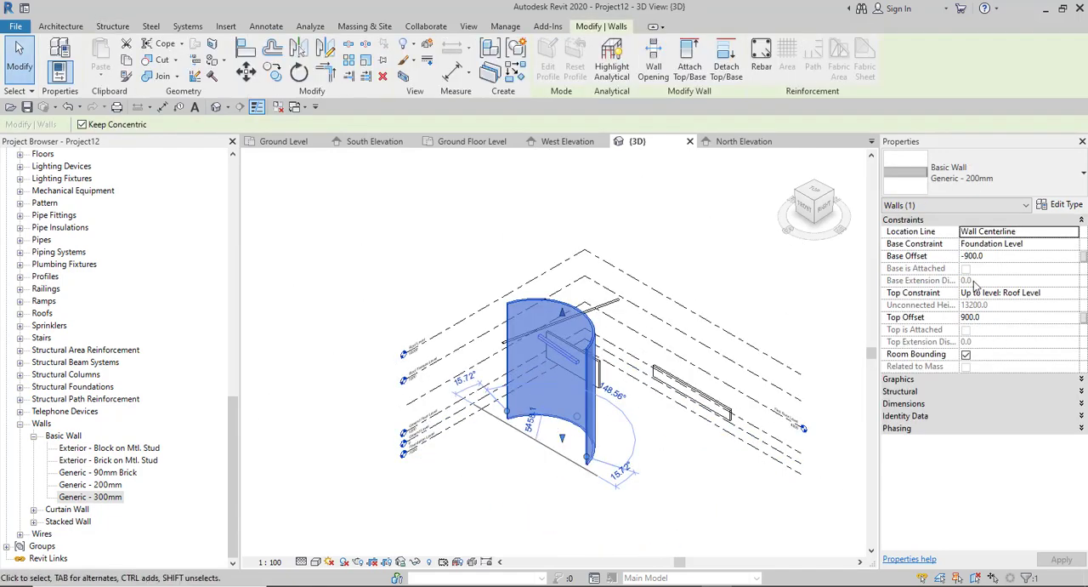
click(1056, 243)
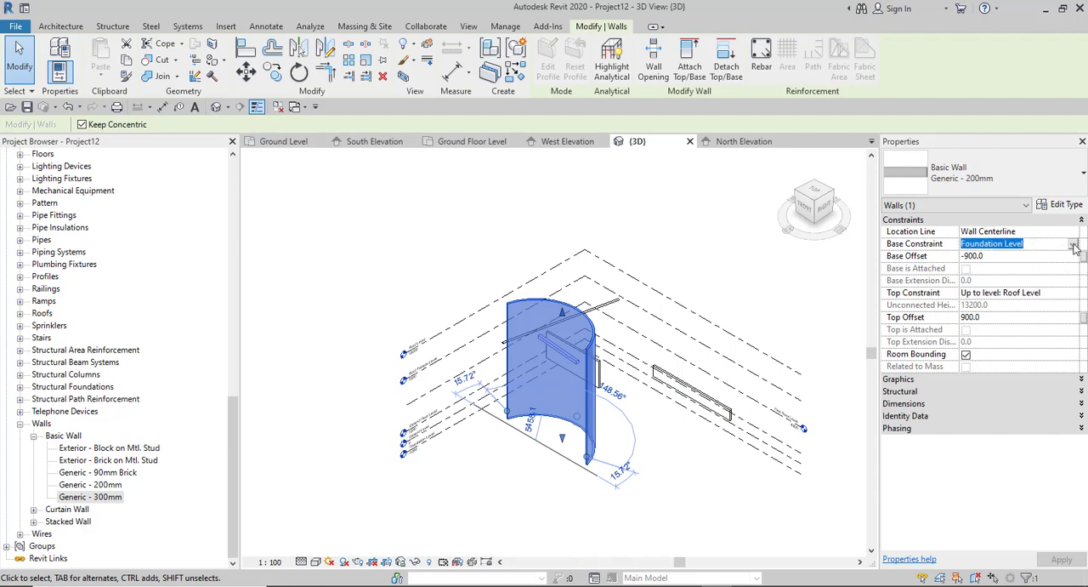
click(1074, 246)
click(1004, 279)
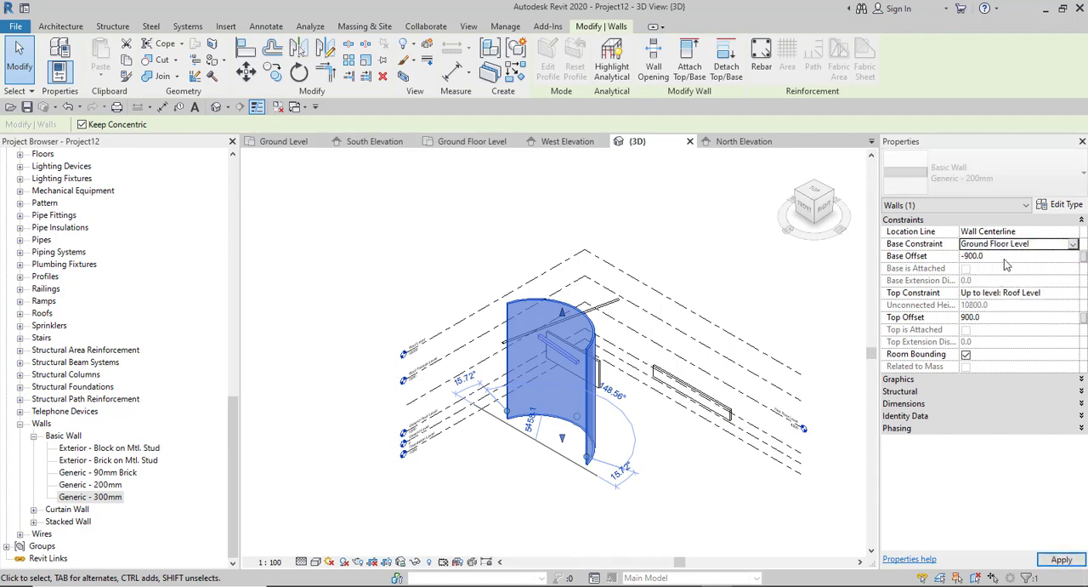
click(1009, 255)
text(0)
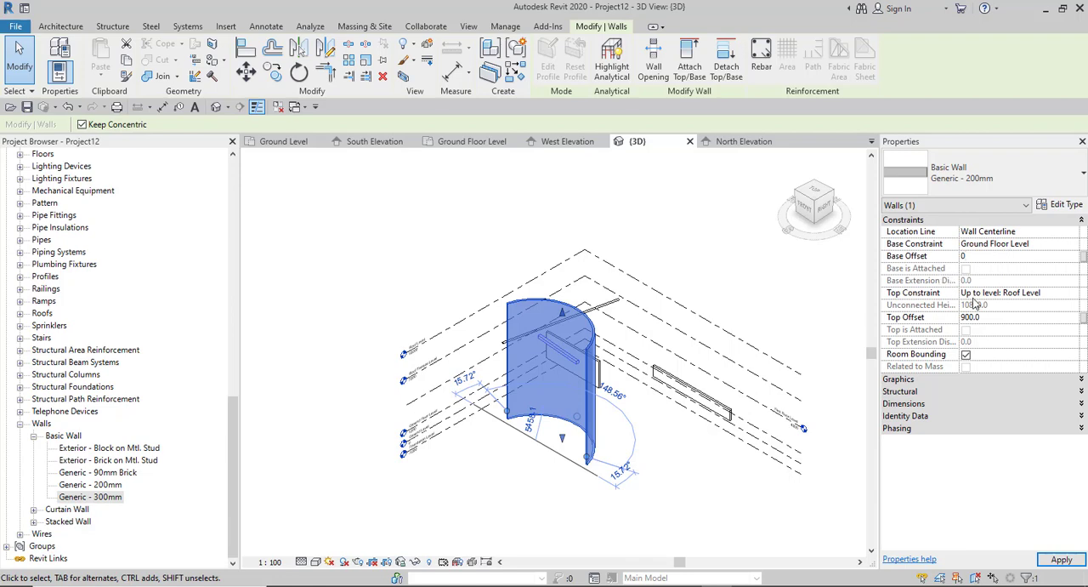
- Set the curved wall's Top Constraint to Up to level: First Floor Level with a Top Offset of 0
click(1020, 294)
click(1074, 292)
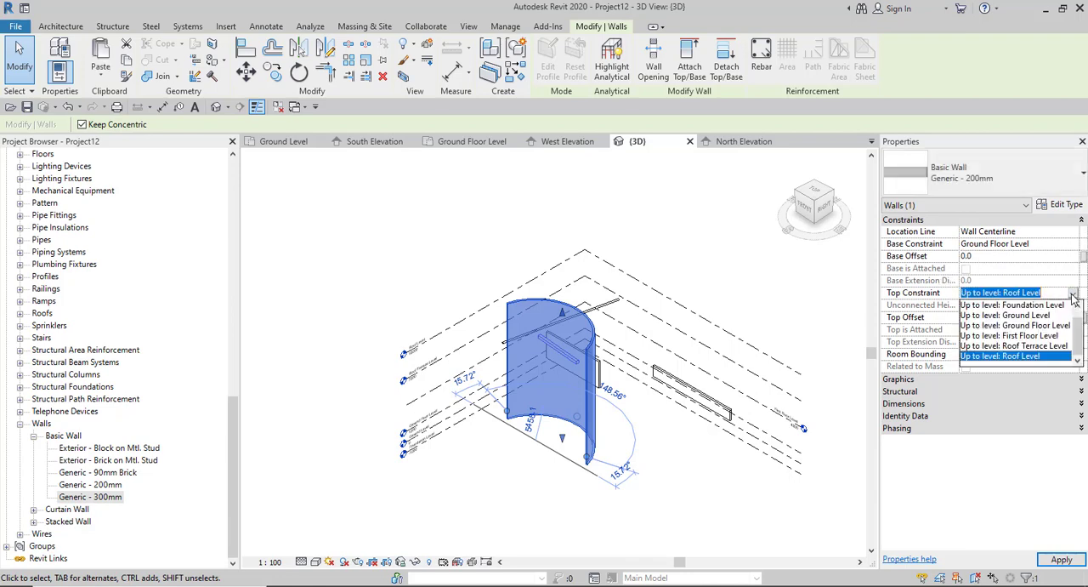
click(1025, 335)
click(1000, 320)
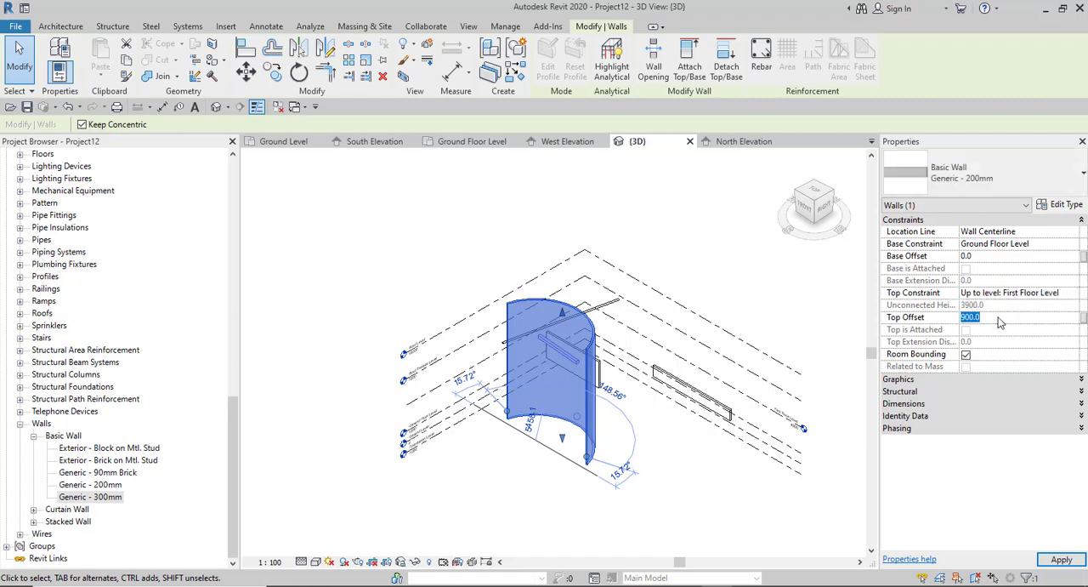
text(0)
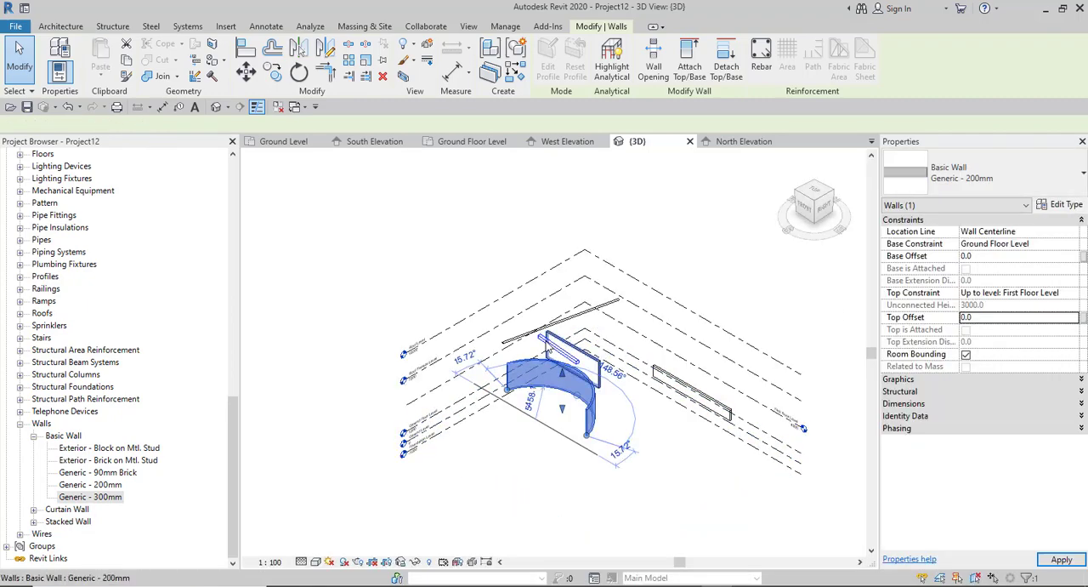
- Change the curved wall's type to Generic - 90mm Brick, deselect it and inspect its brick surface up close
scroll(538, 407, up, 5)
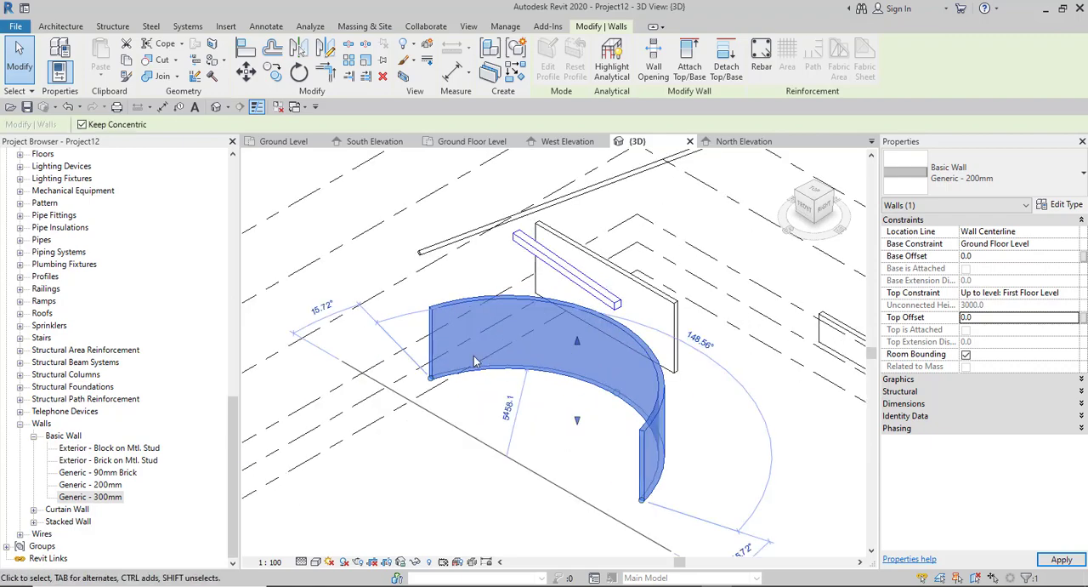
click(605, 463)
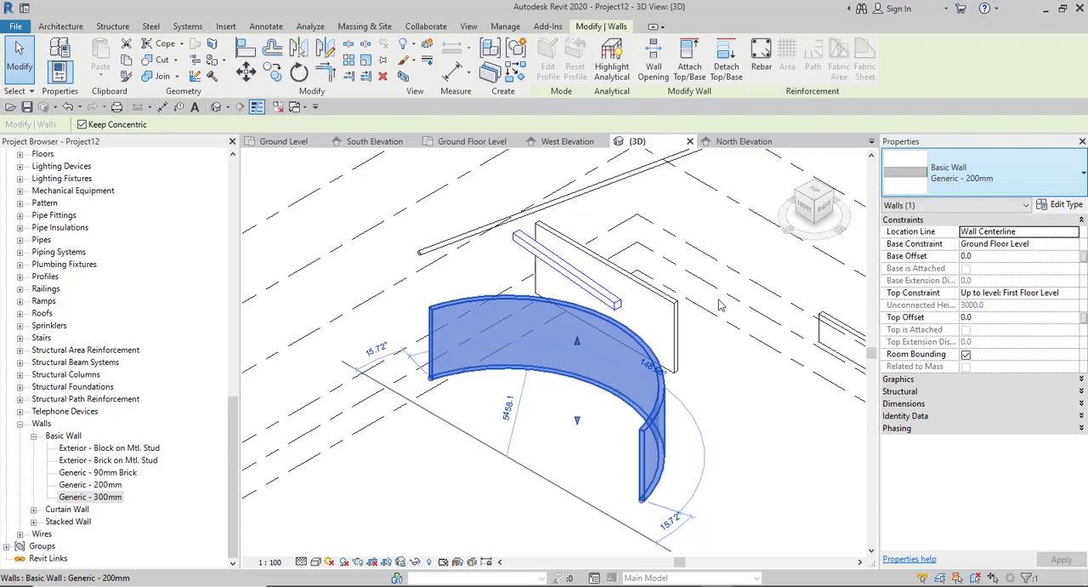
click(999, 172)
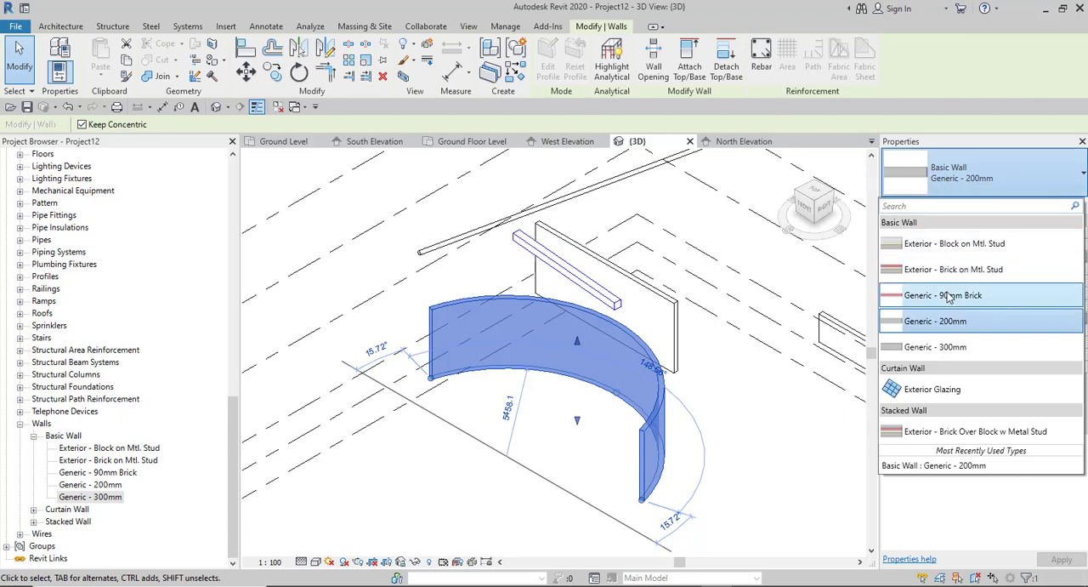
click(914, 295)
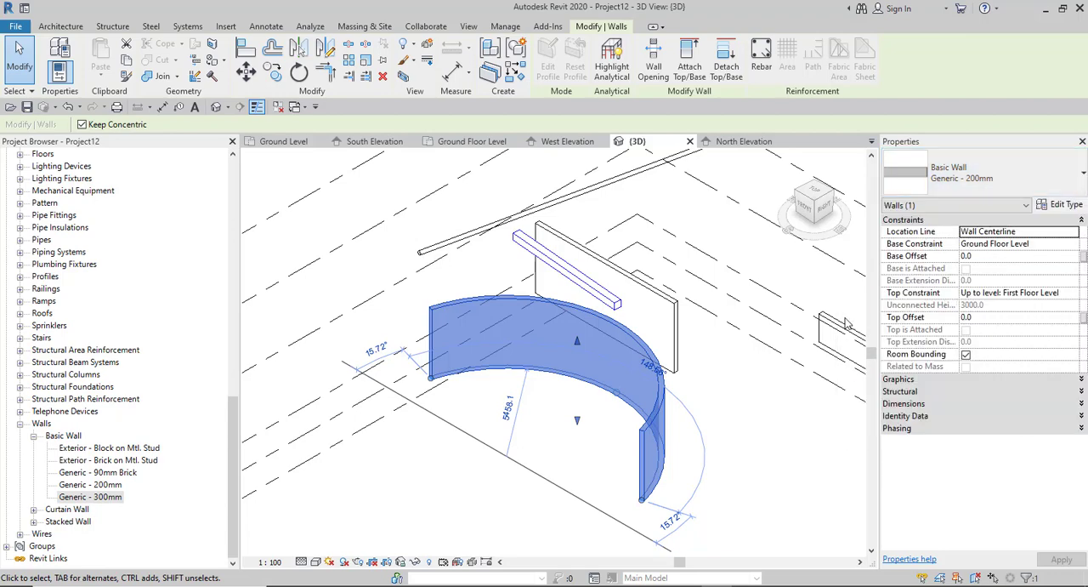
click(442, 503)
scroll(359, 307, up, 5)
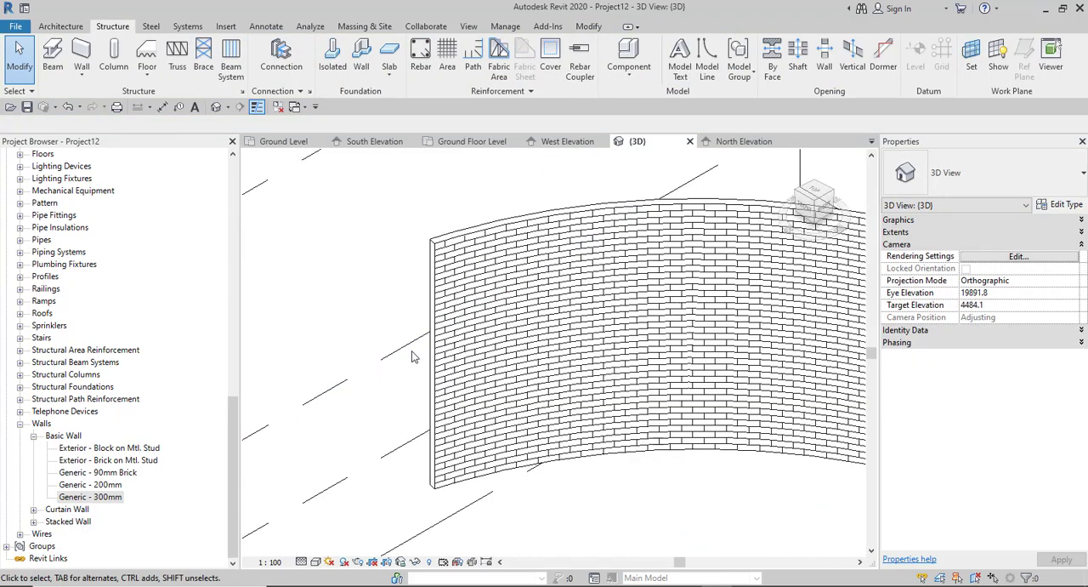
scroll(382, 389, down, 5)
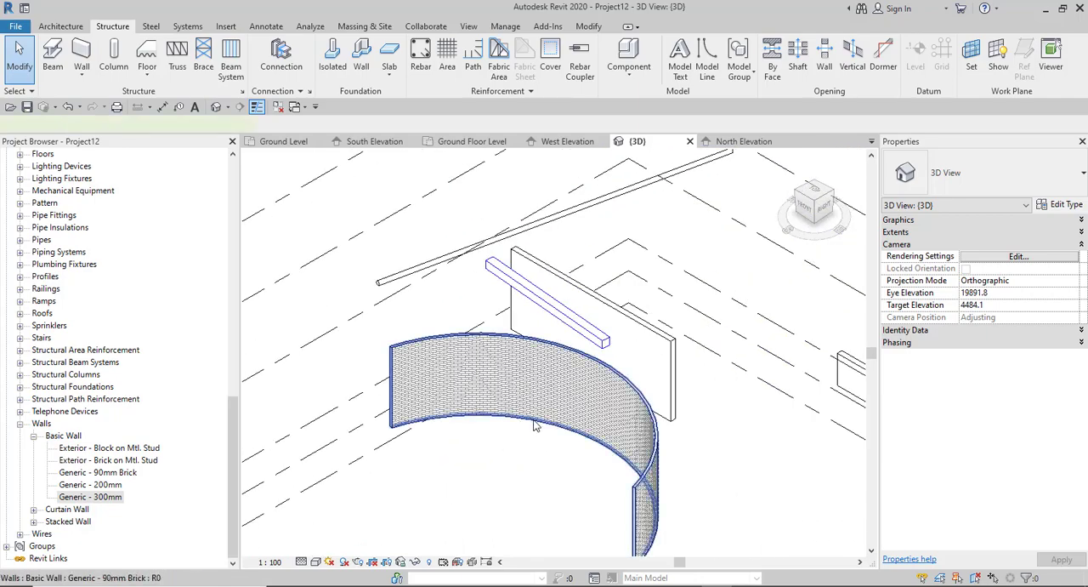
- Change the curved wall's type to Exterior - Brick on Mtl. Stud and inspect the wall in 3D
click(534, 425)
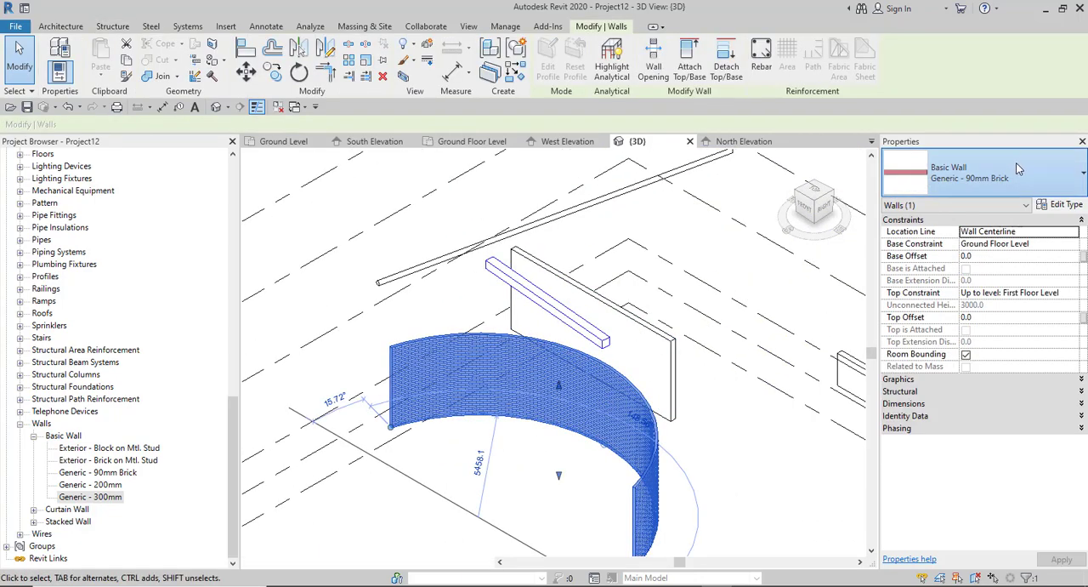
click(1020, 169)
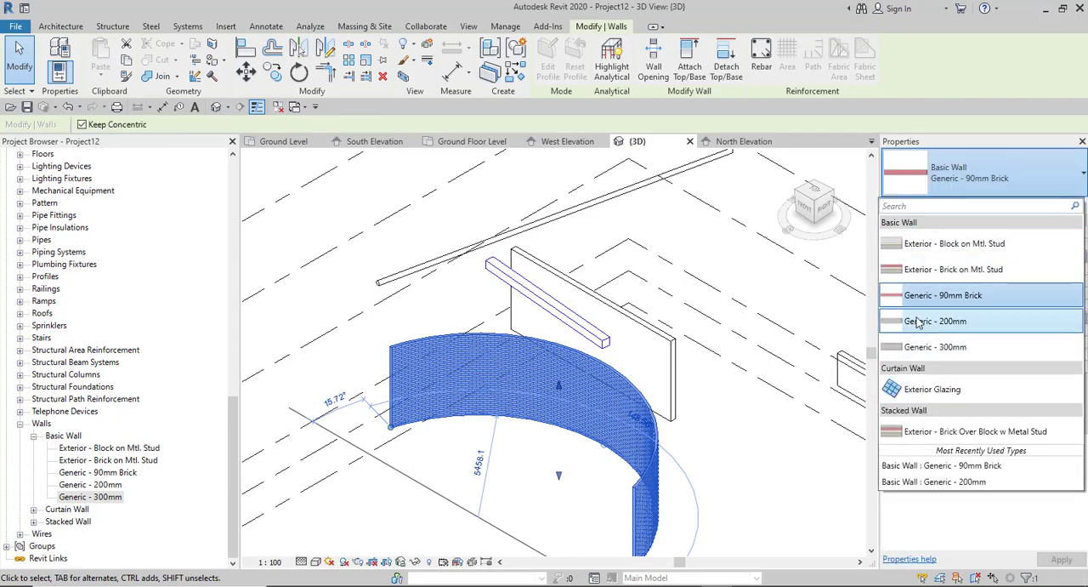
click(977, 270)
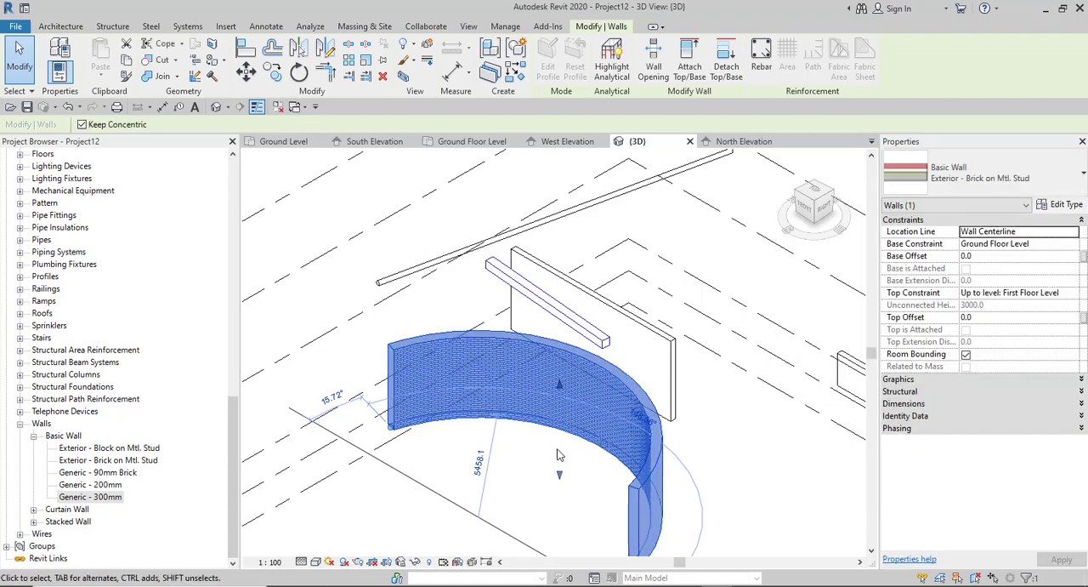
scroll(558, 455, down, 4)
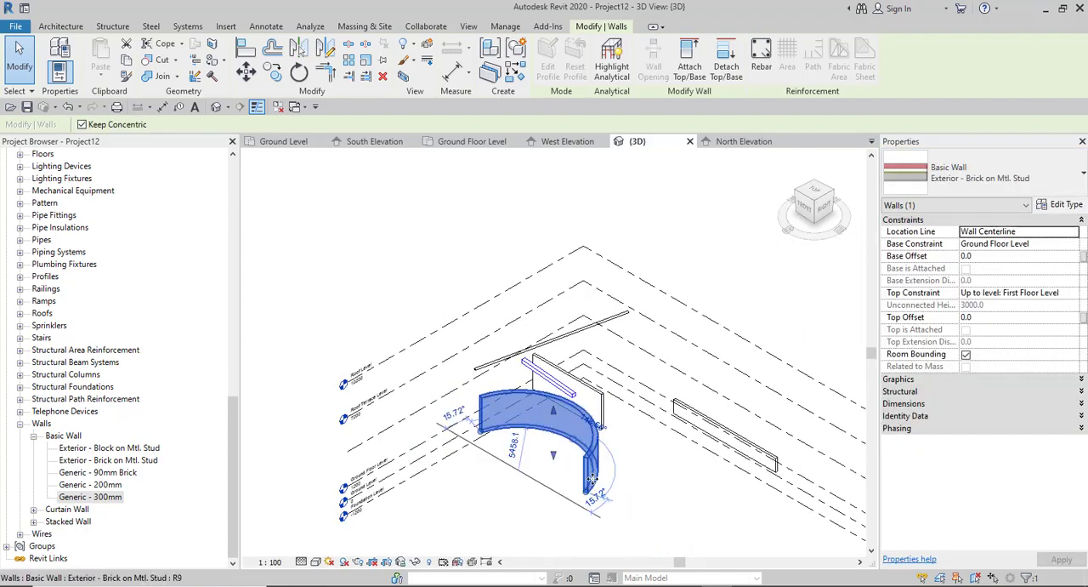
scroll(600, 511, up, 4)
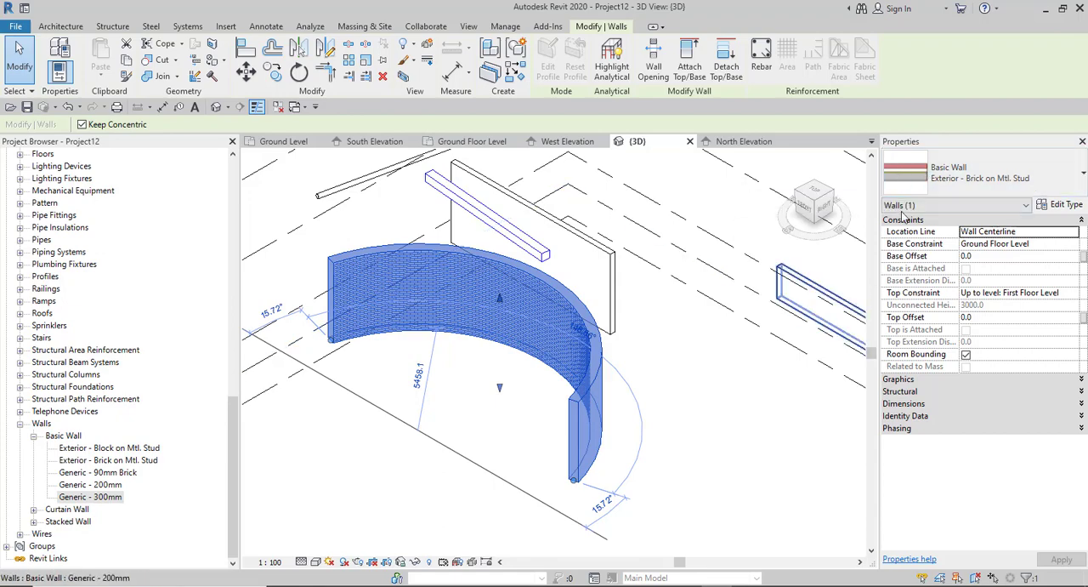
scroll(593, 353, down, 3)
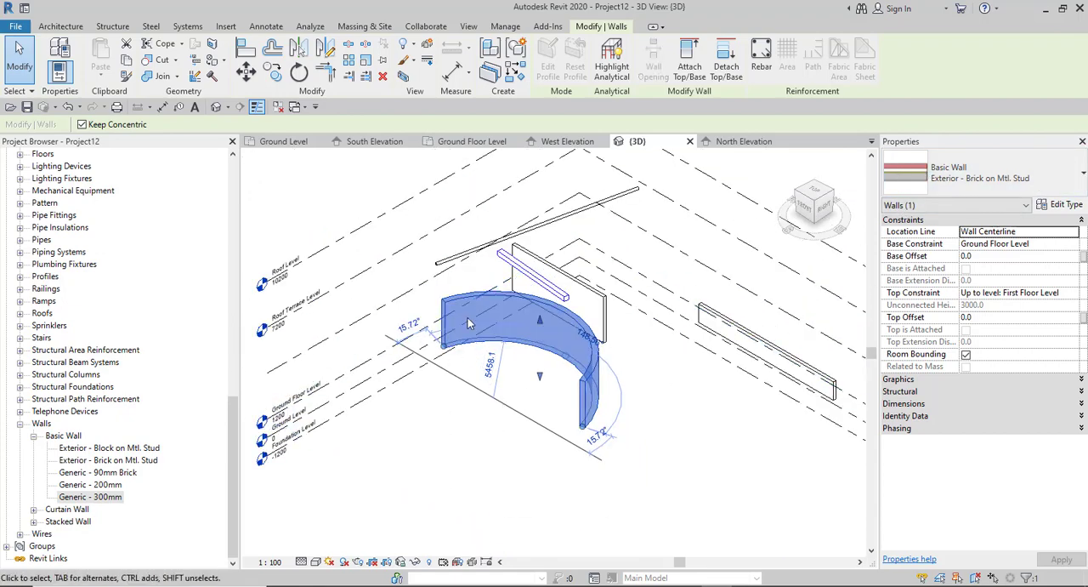
- Deselect the curved wall, switch to the Notion notes in Chrome to check the Properties of Objects topic, and return to Revit
scroll(469, 323, up, 3)
key(Escape)
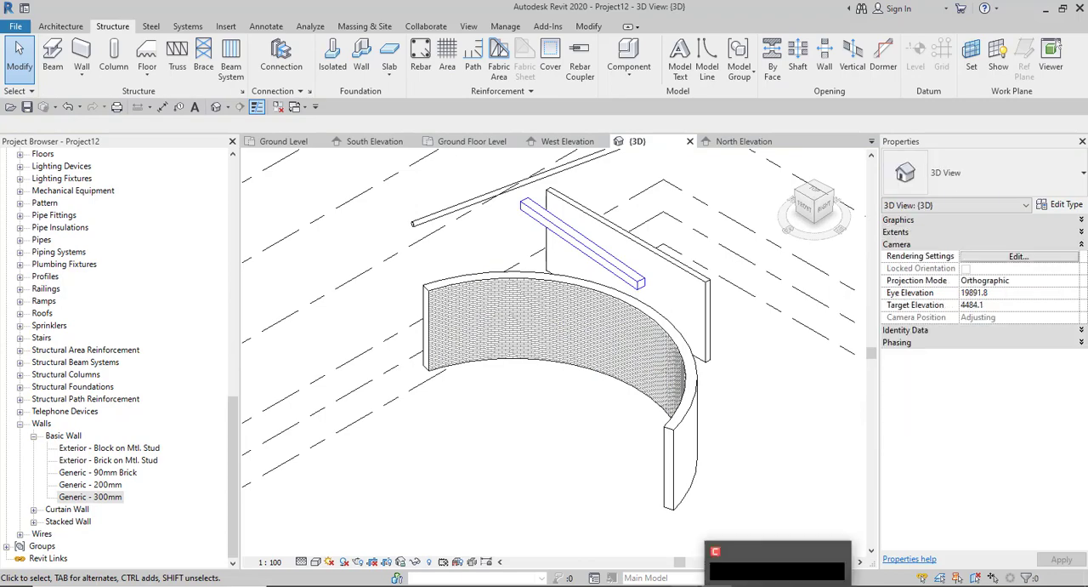
mouse_move(686, 585)
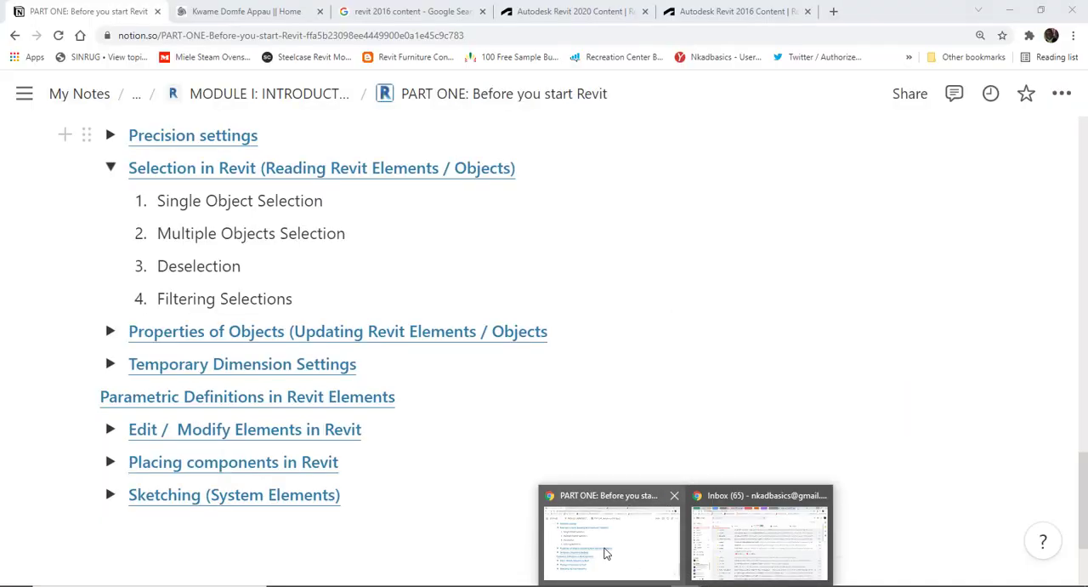
click(606, 549)
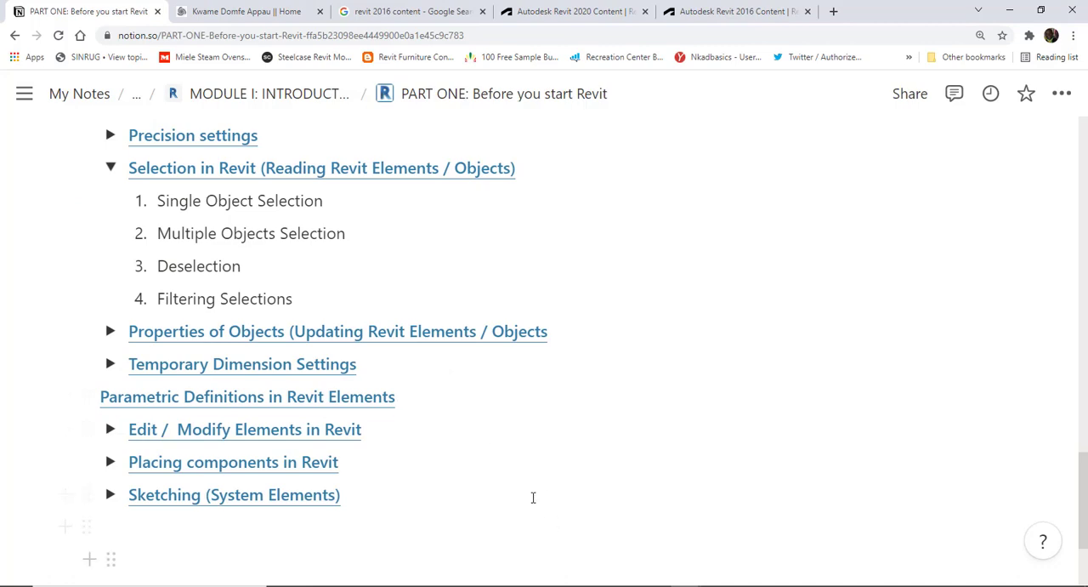
click(110, 331)
click(110, 332)
mouse_move(716, 585)
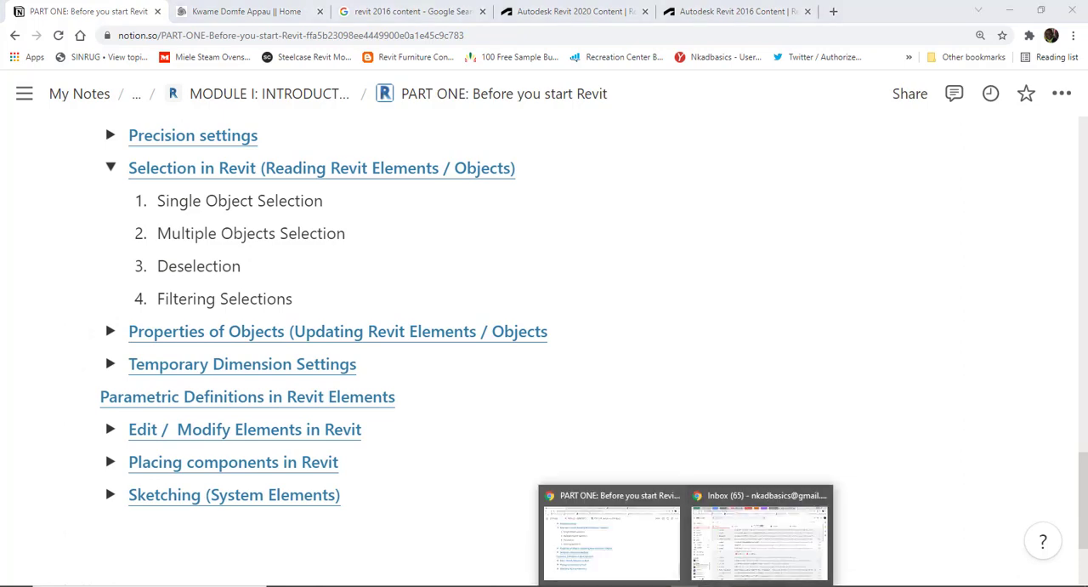
click(716, 585)
- Select the curved wall, collapse its Constraints group and view its type properties, leaving them without changes
scroll(581, 451, down, 3)
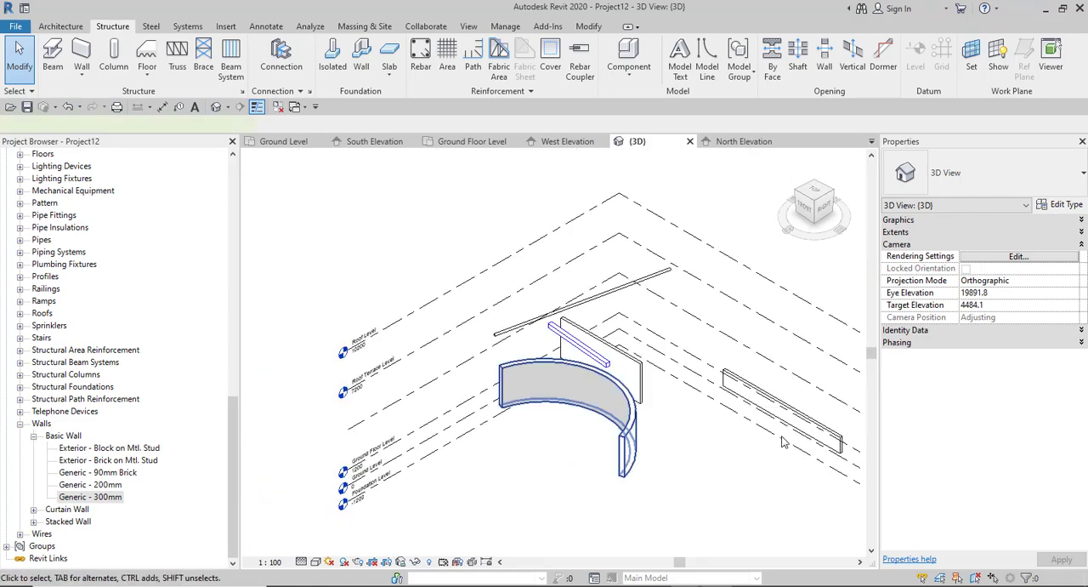
click(646, 472)
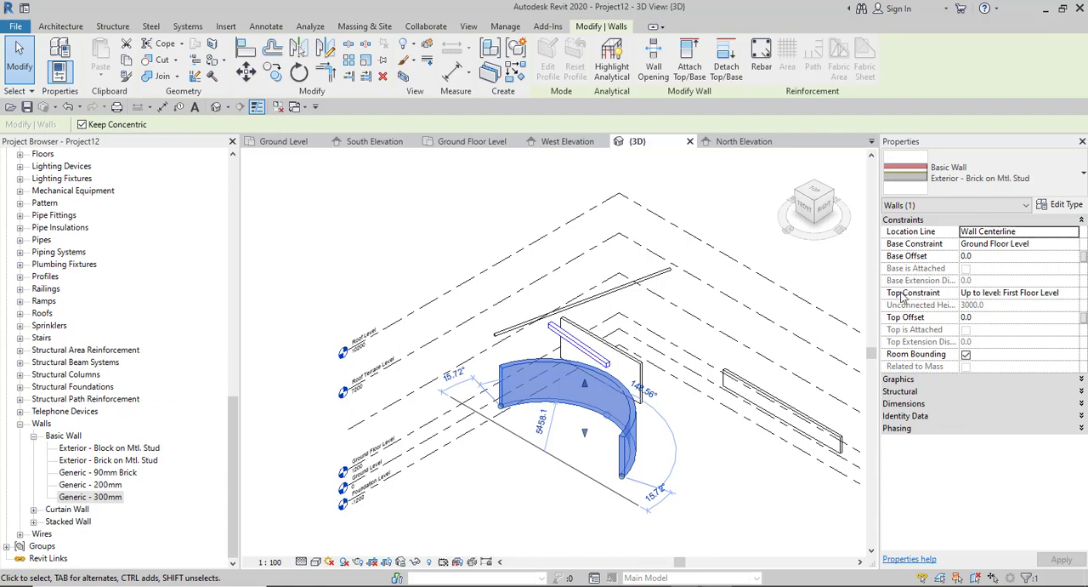
click(925, 220)
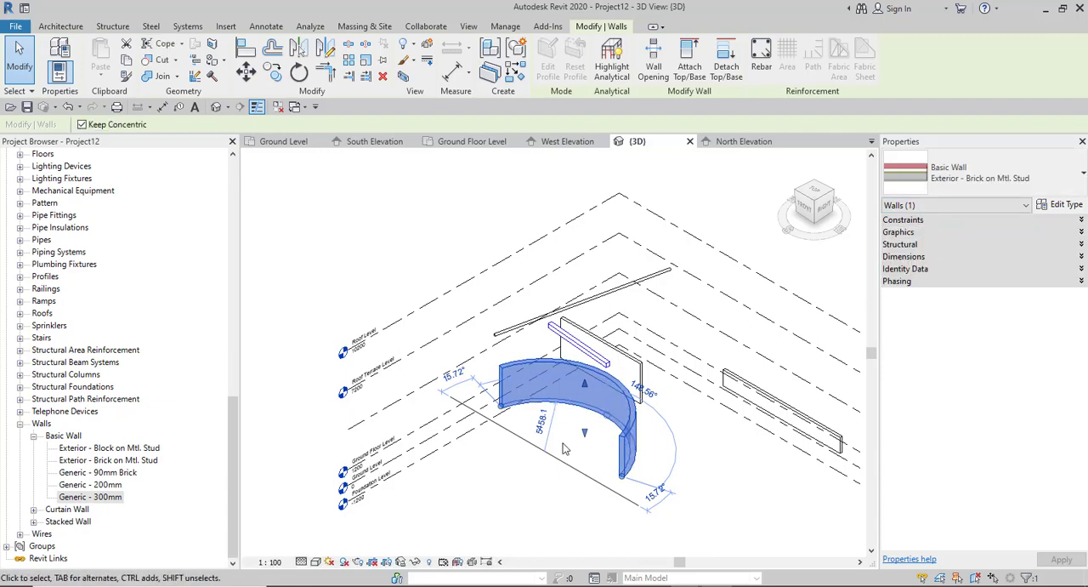
click(1067, 205)
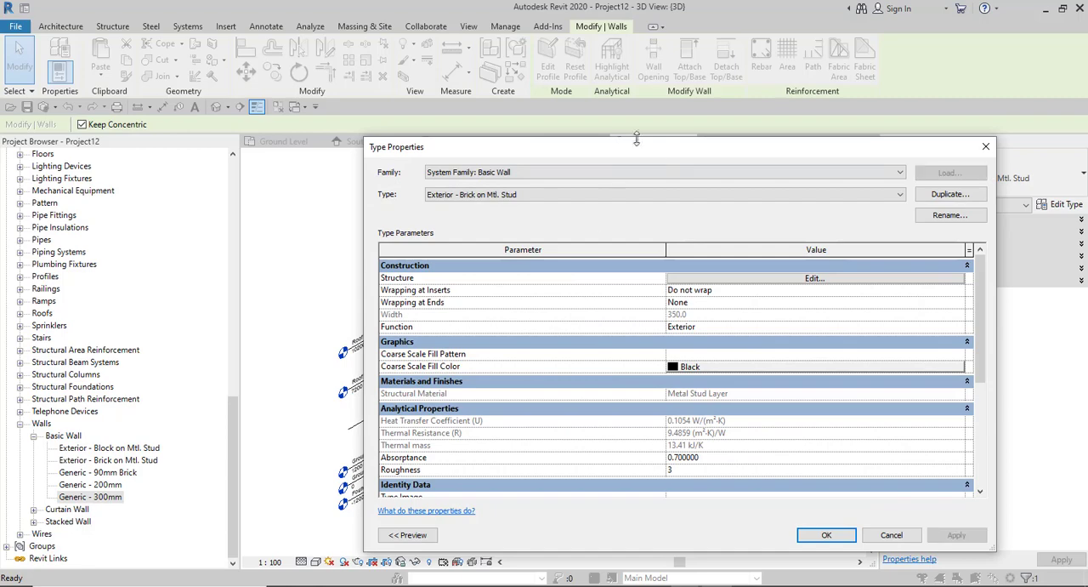
drag(689, 157, 192, 91)
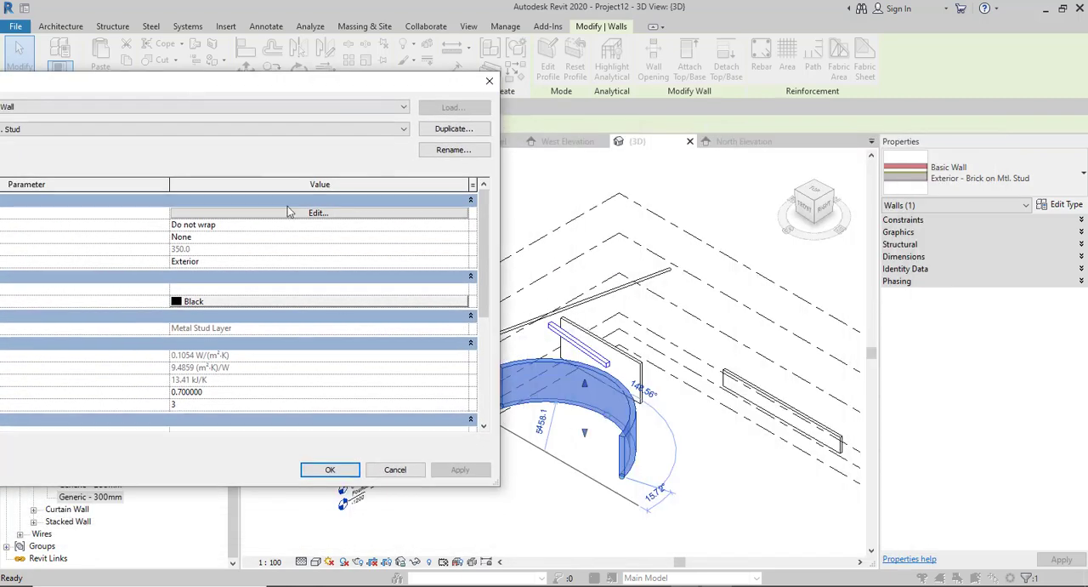
drag(345, 96, 398, 30)
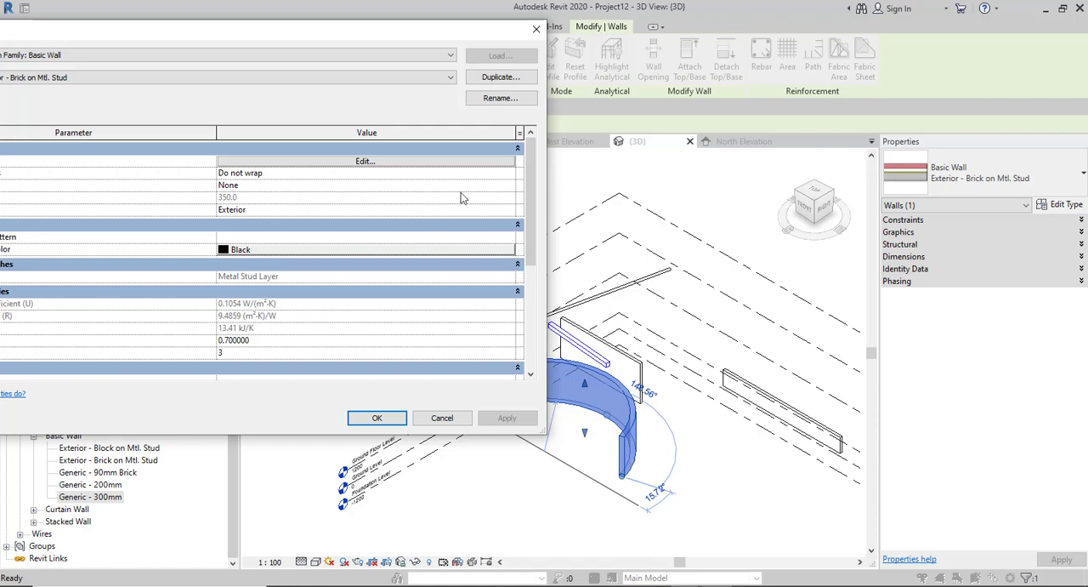
click(443, 420)
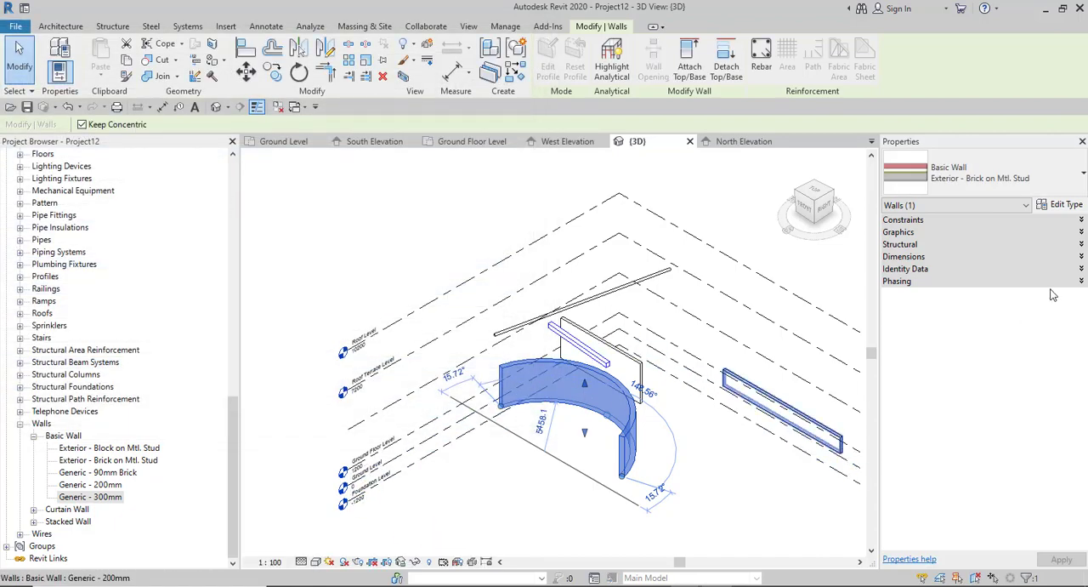
click(1068, 205)
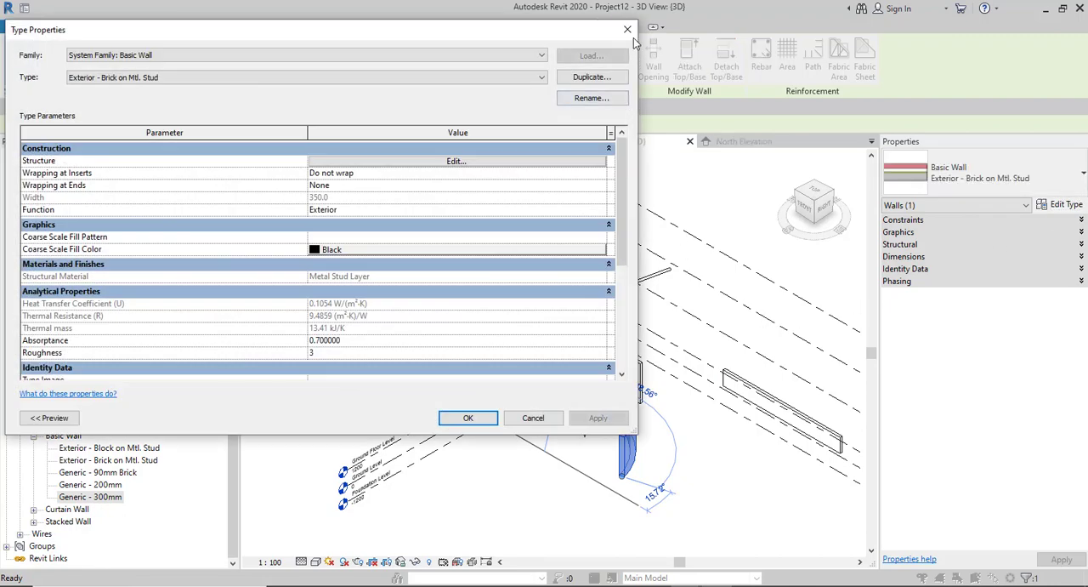
click(627, 30)
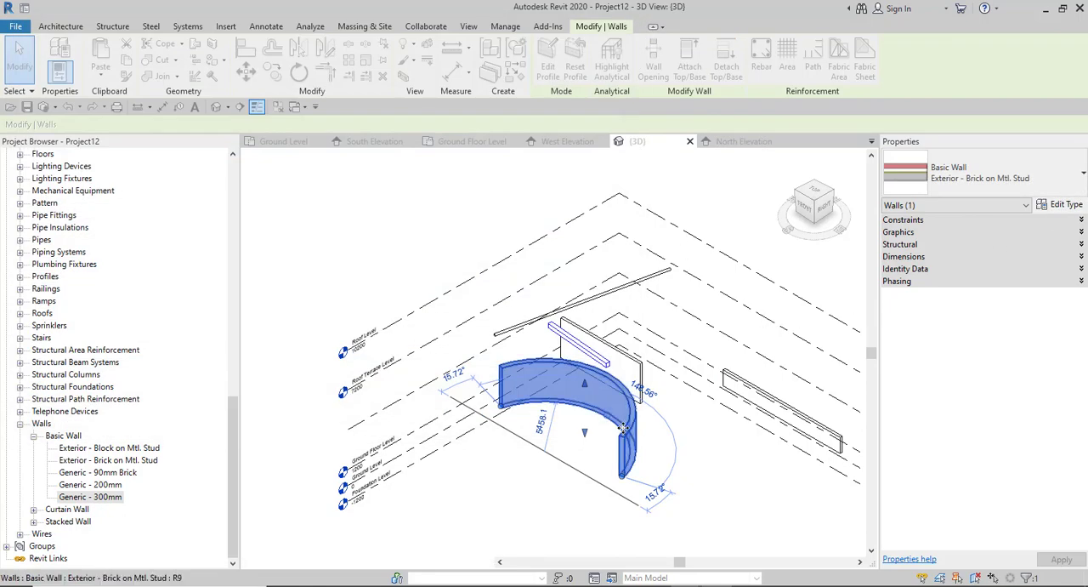
- Look through the context commands available for the selected curved wall, leaving them without choosing any
right_click(624, 429)
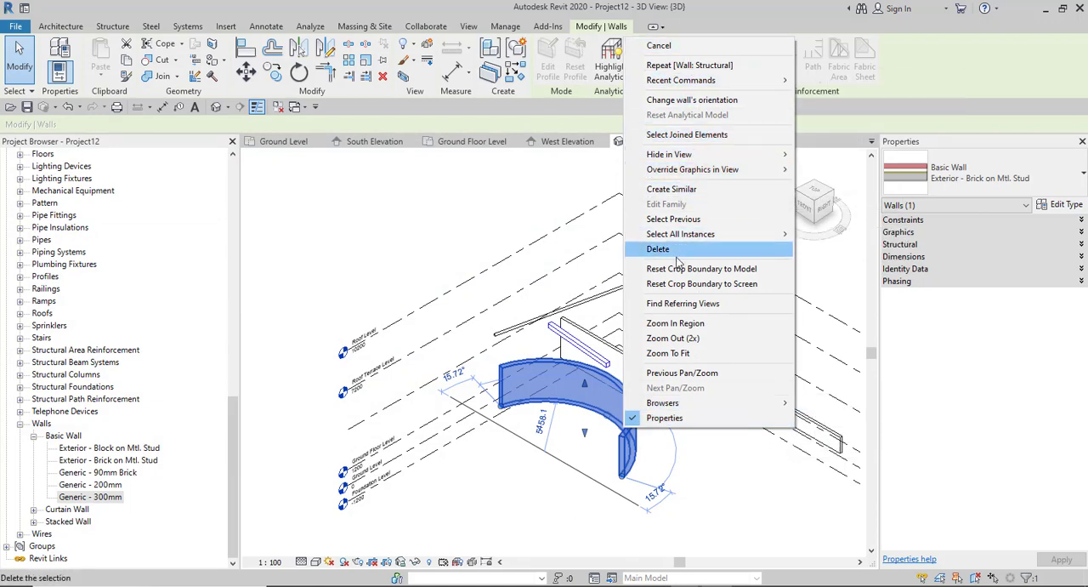
mouse_move(663, 407)
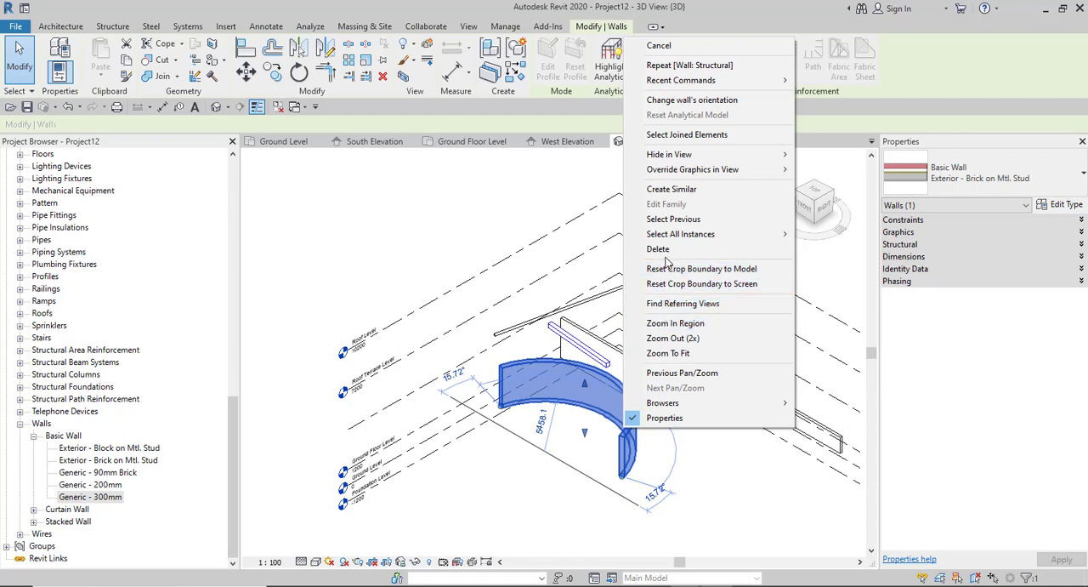
mouse_move(664, 175)
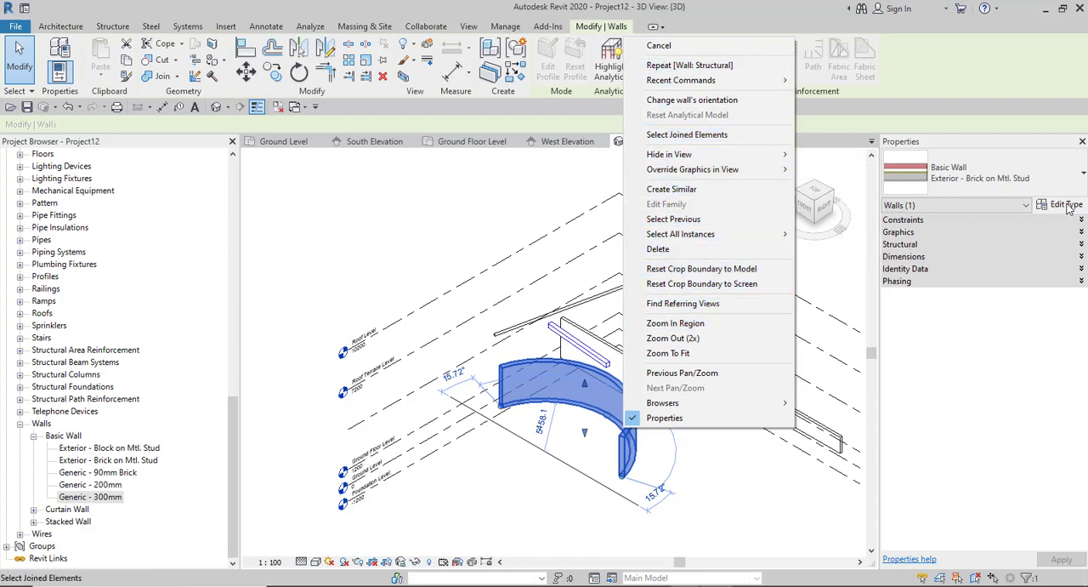
click(418, 234)
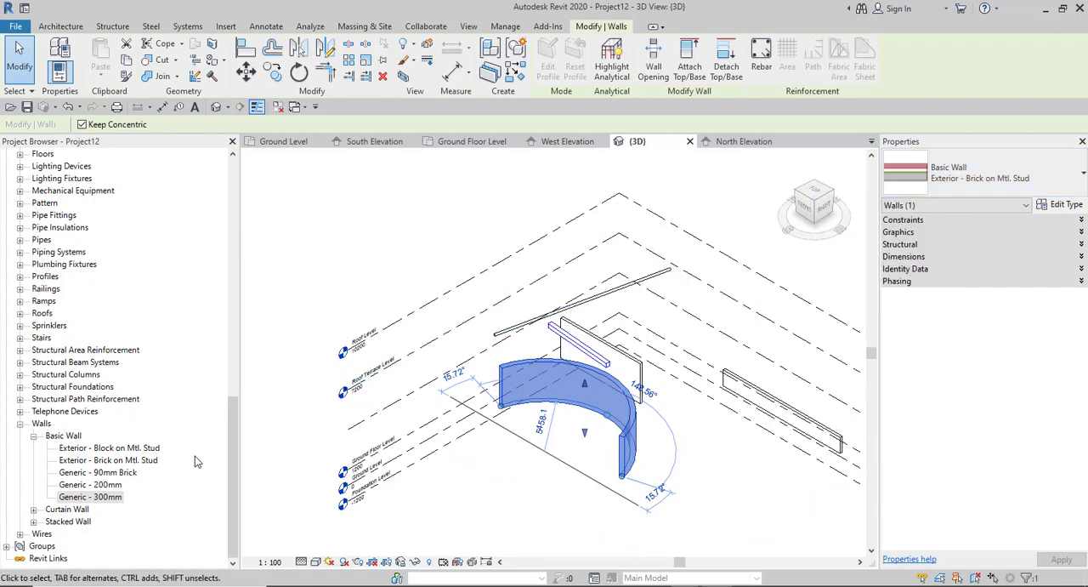
- View the type properties of Exterior - Brick on Mtl. Stud from the Basic Wall family in the project's family list
click(102, 461)
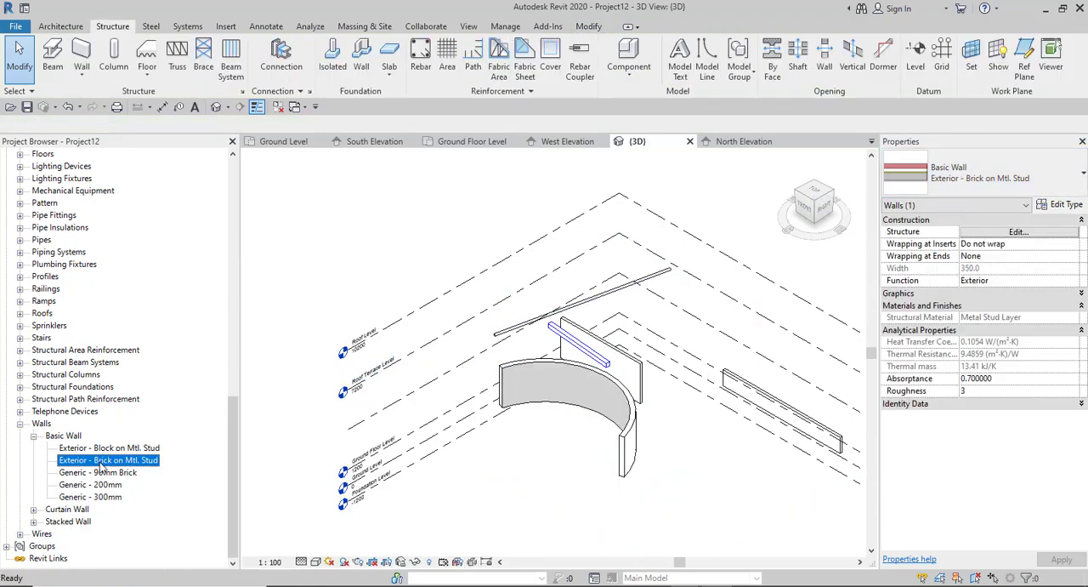
right_click(101, 462)
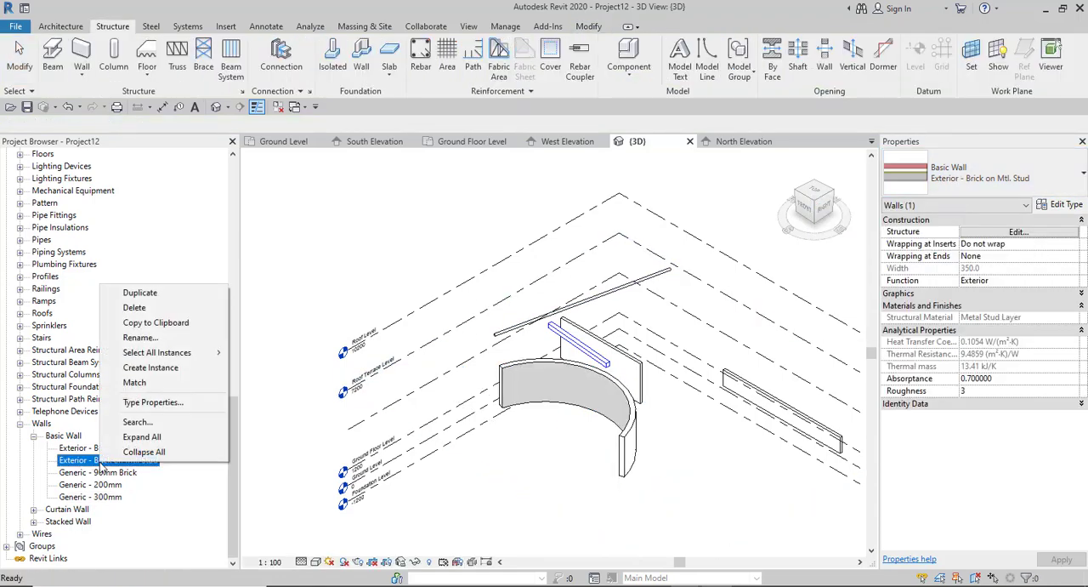
click(164, 405)
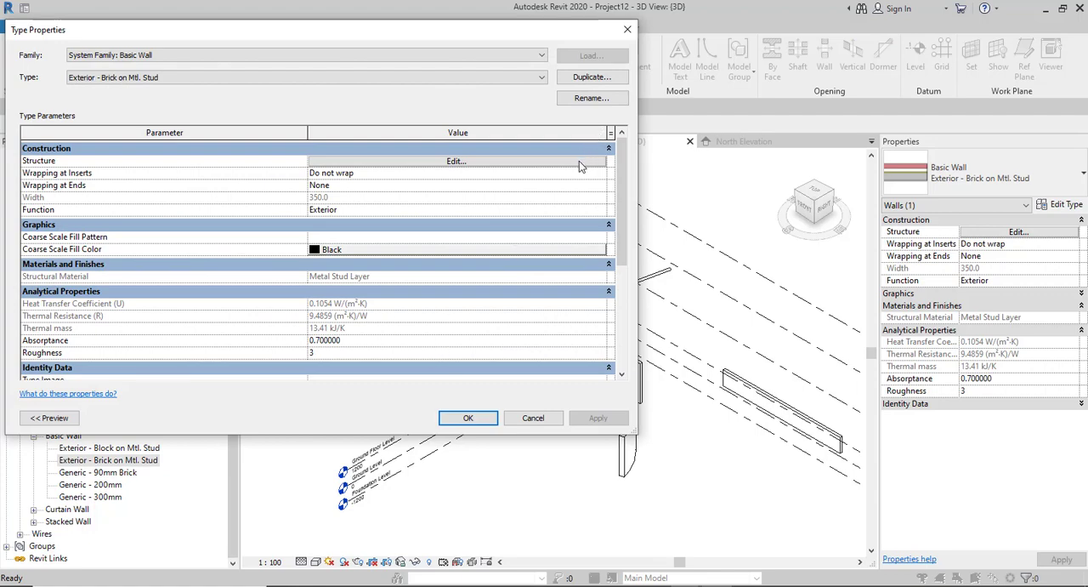
click(625, 36)
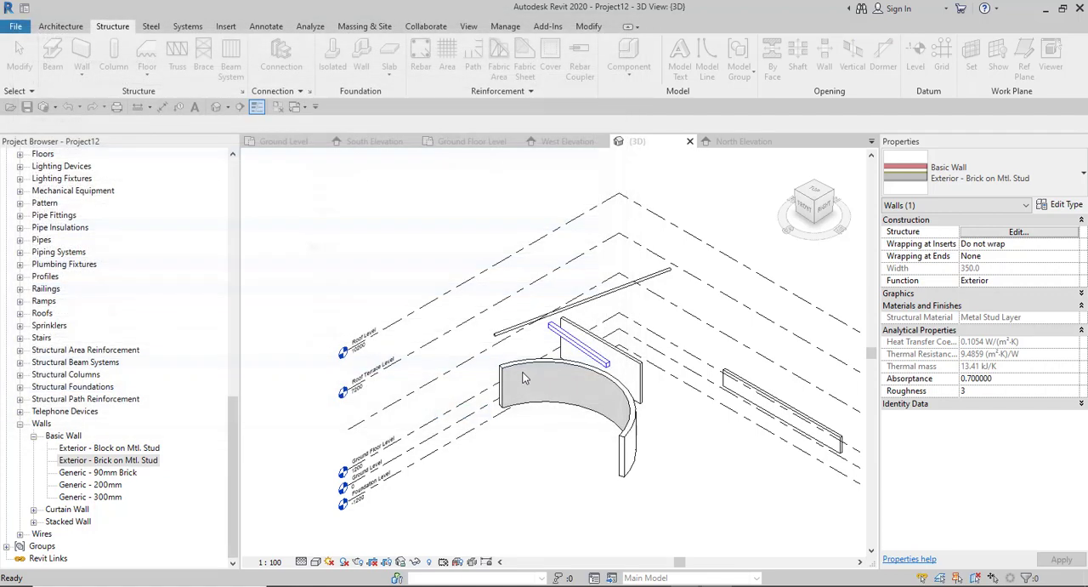
- Select the rectangular duct in the 3D view and view its type properties
scroll(496, 436, down, 2)
scroll(571, 425, up, 2)
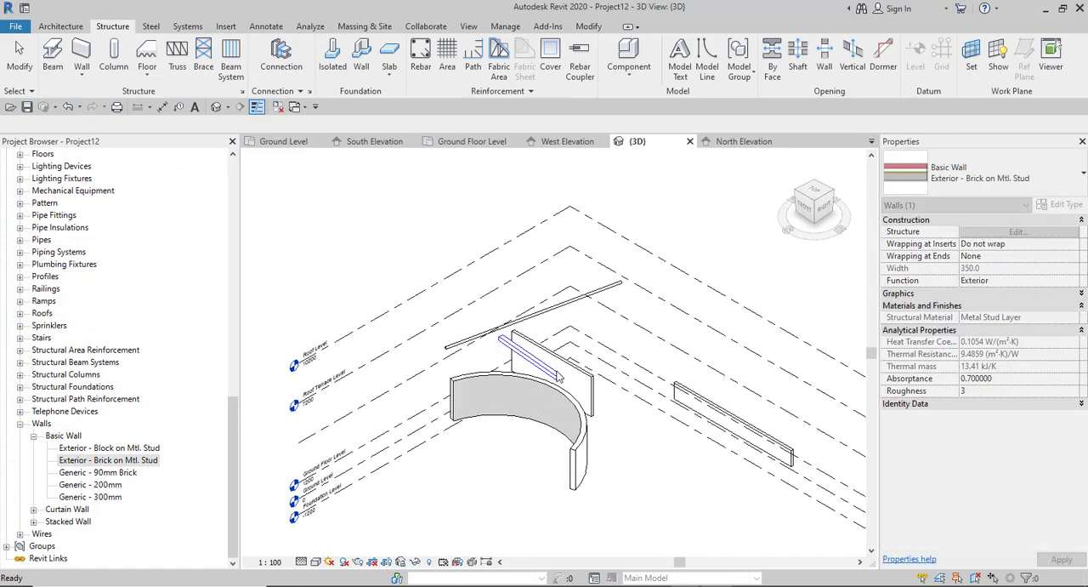
click(545, 367)
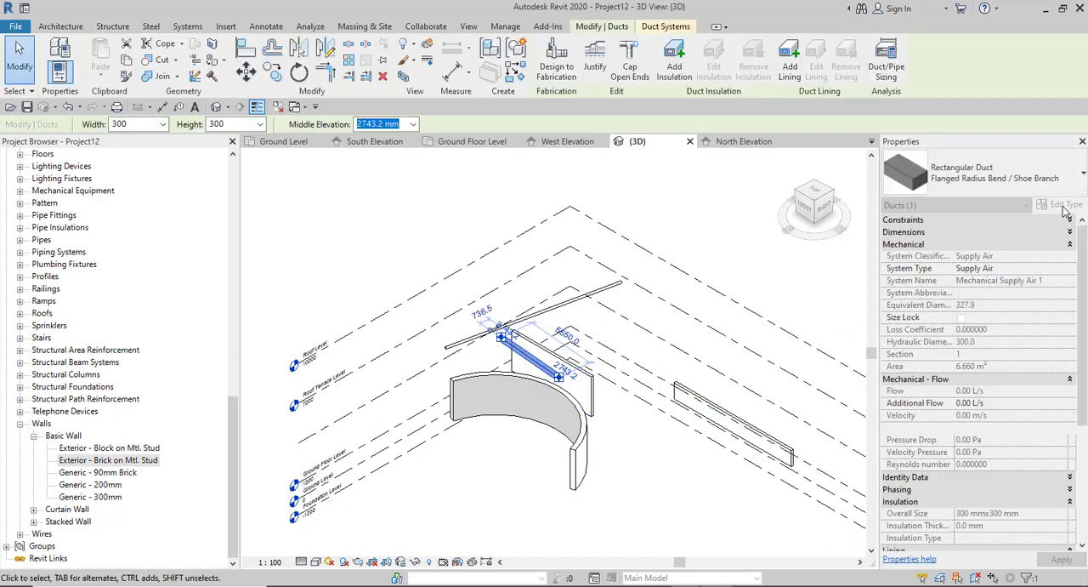
double_click(546, 357)
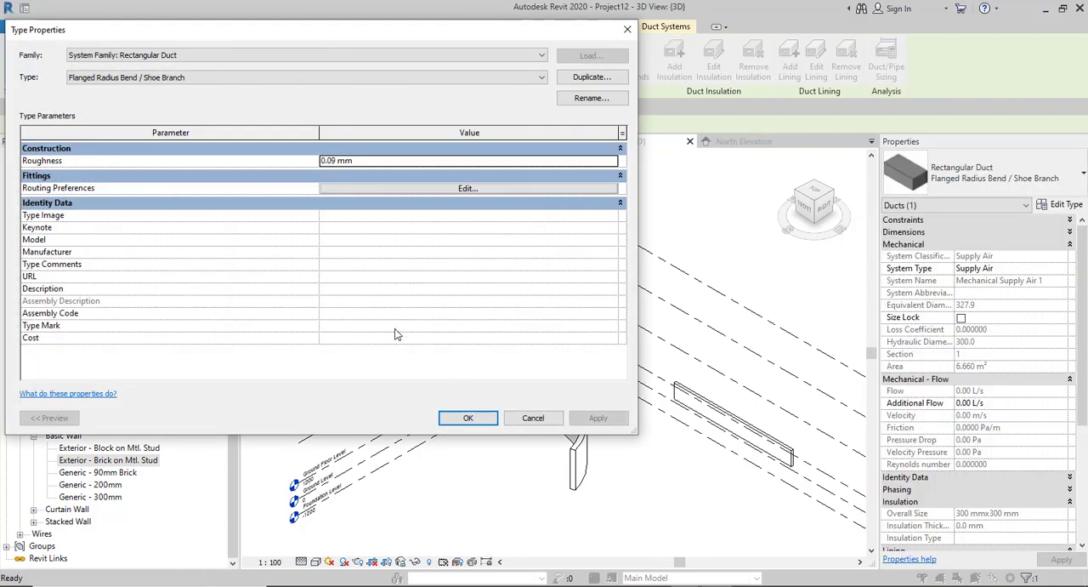
click(467, 420)
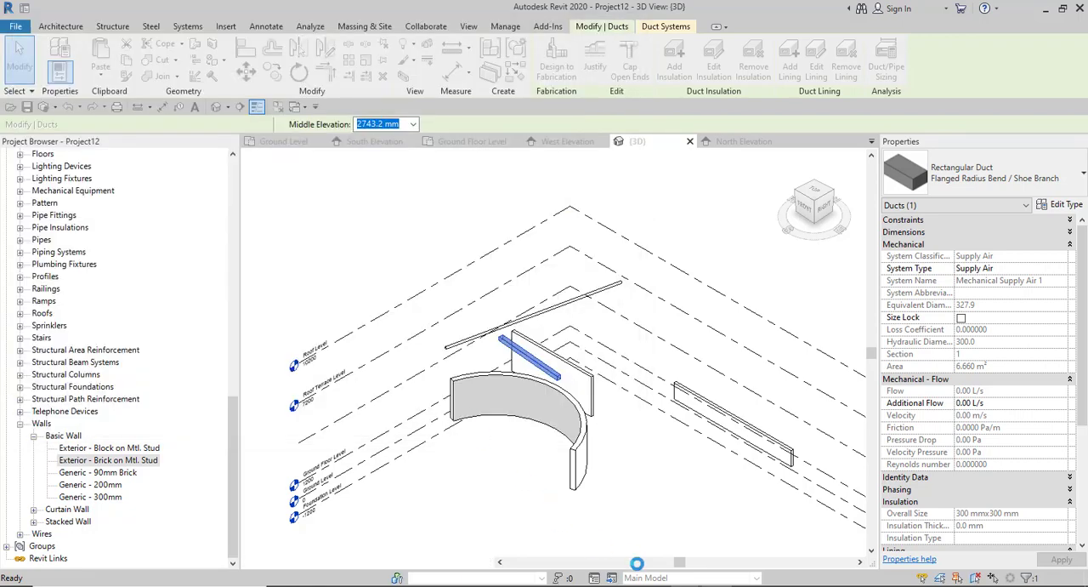
- Check the Temporary Dimension Settings topic in the Notion notes and return to the Revit model
click(602, 546)
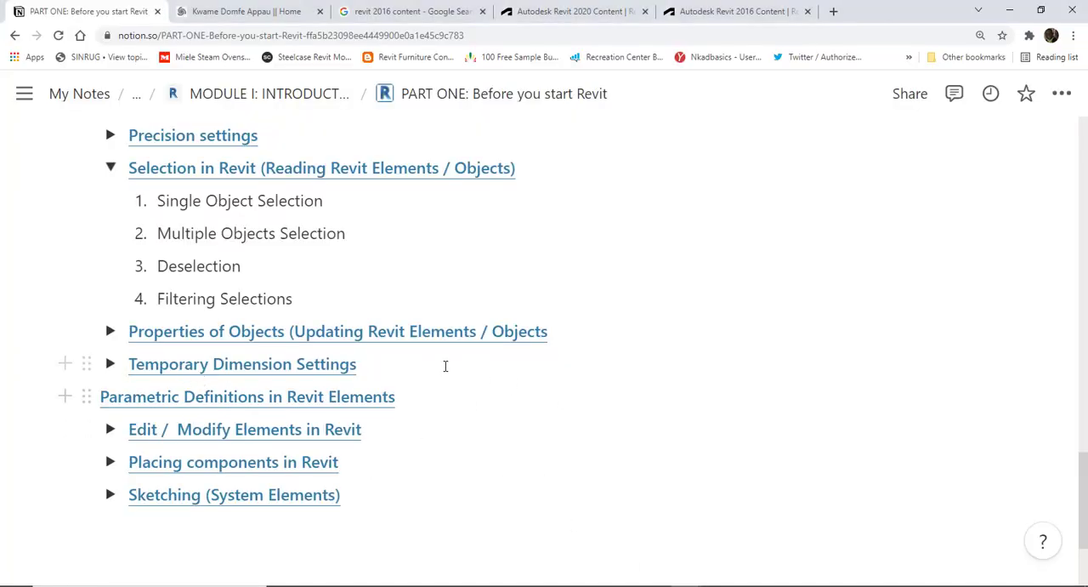
mouse_move(685, 584)
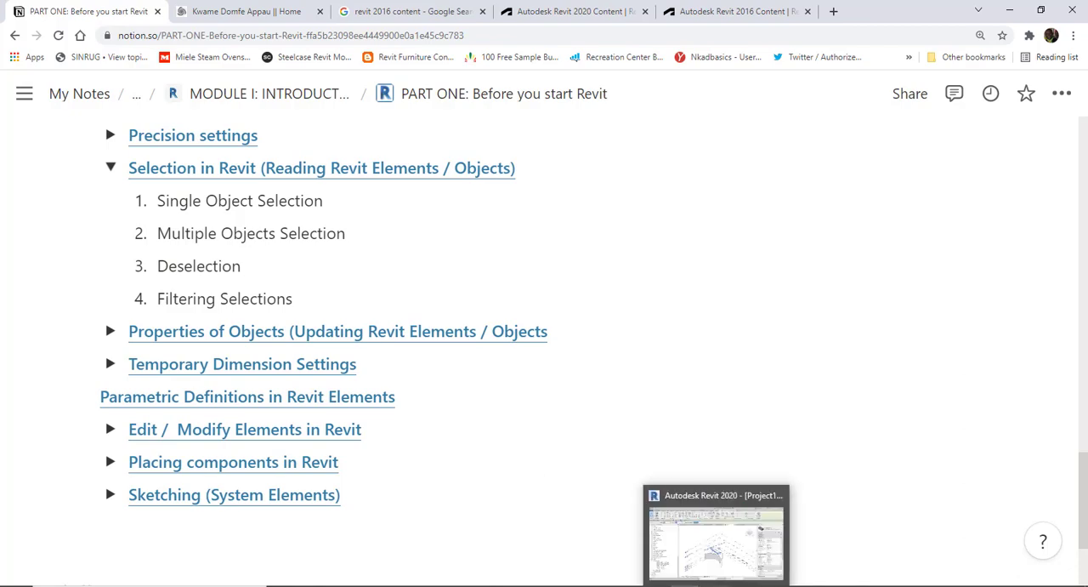
click(701, 547)
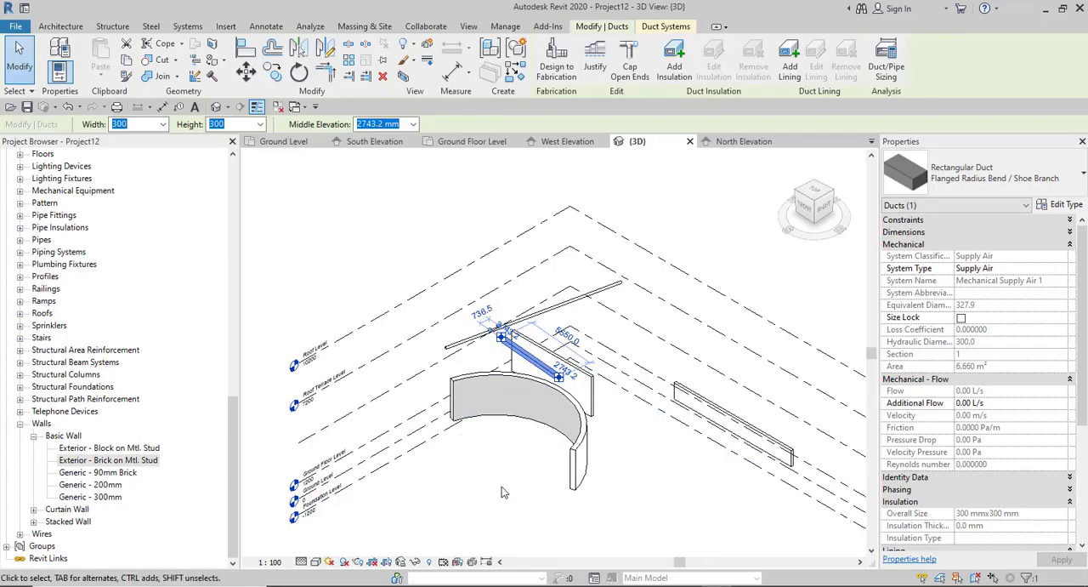
- Deselect the duct and open the Ground Floor Level floor plan
key(Escape)
scroll(140, 292, up, 3)
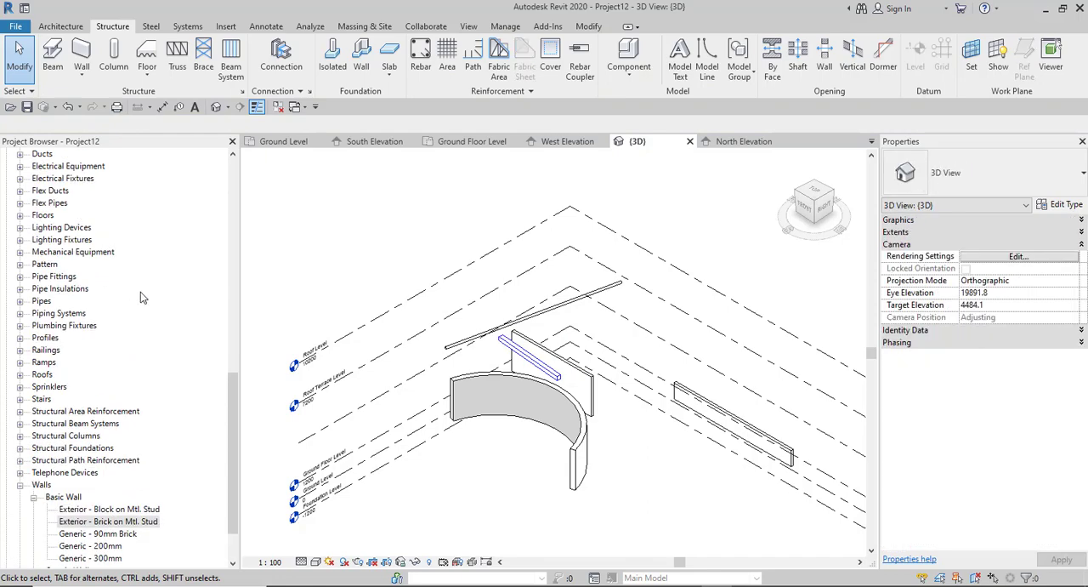
drag(232, 366, 221, 165)
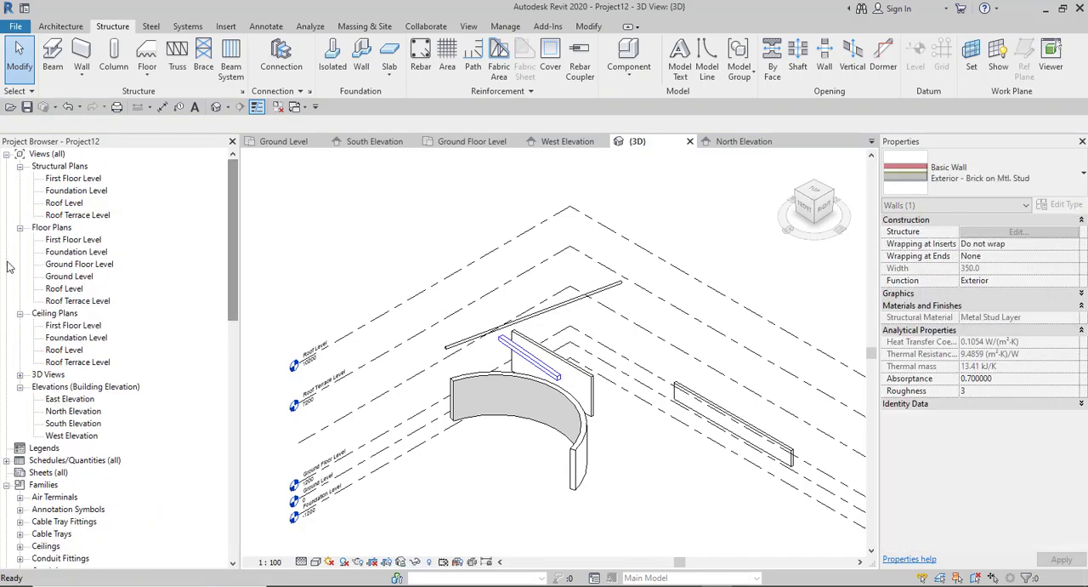
double_click(64, 264)
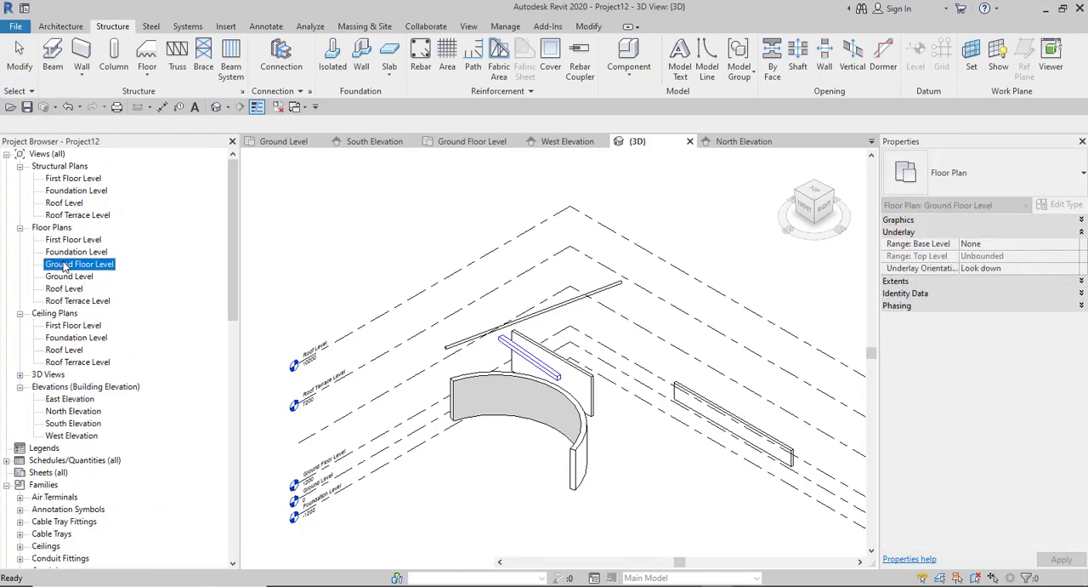
- Select the straight horizontal wall above the duct in the plan to view its temporary dimensions
scroll(459, 310, up, 5)
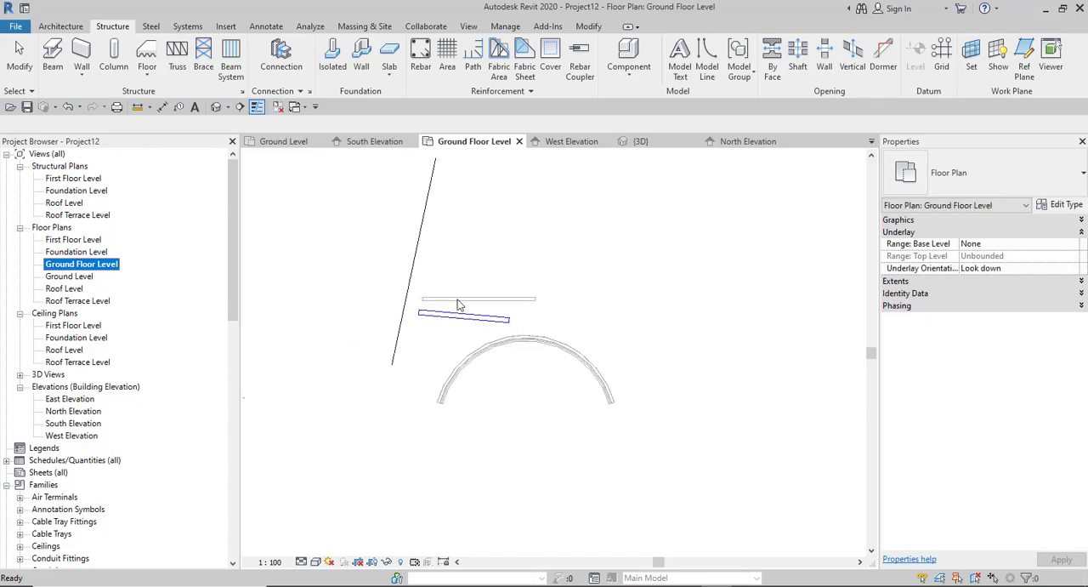
click(507, 311)
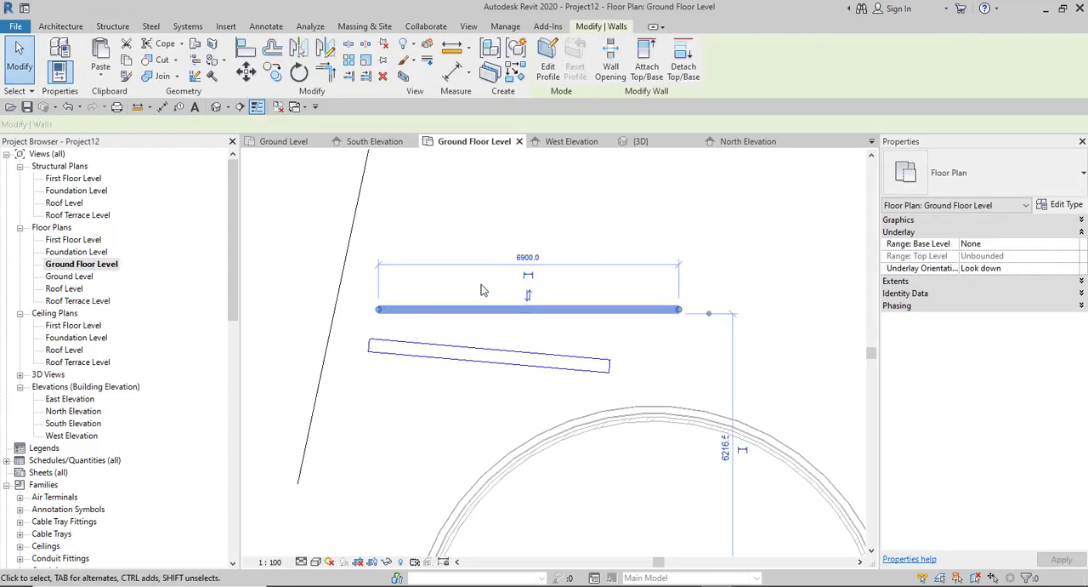
scroll(544, 277, down, 3)
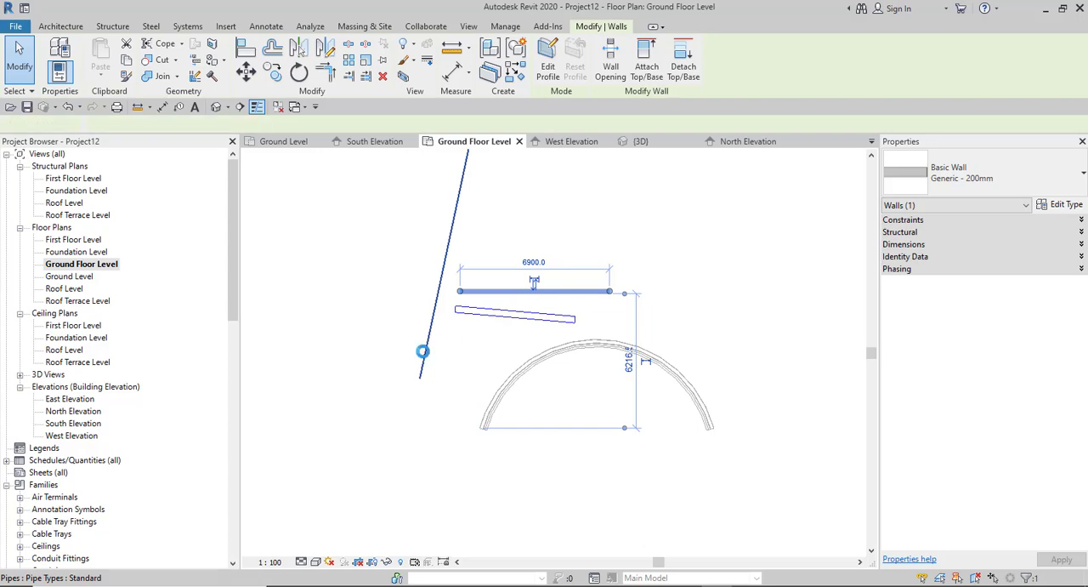
- Select the slanted pipe beside the walls in the Ground Floor Level plan and set its length to 3000 mm through its temporary dimension
click(421, 357)
scroll(429, 392, down, 2)
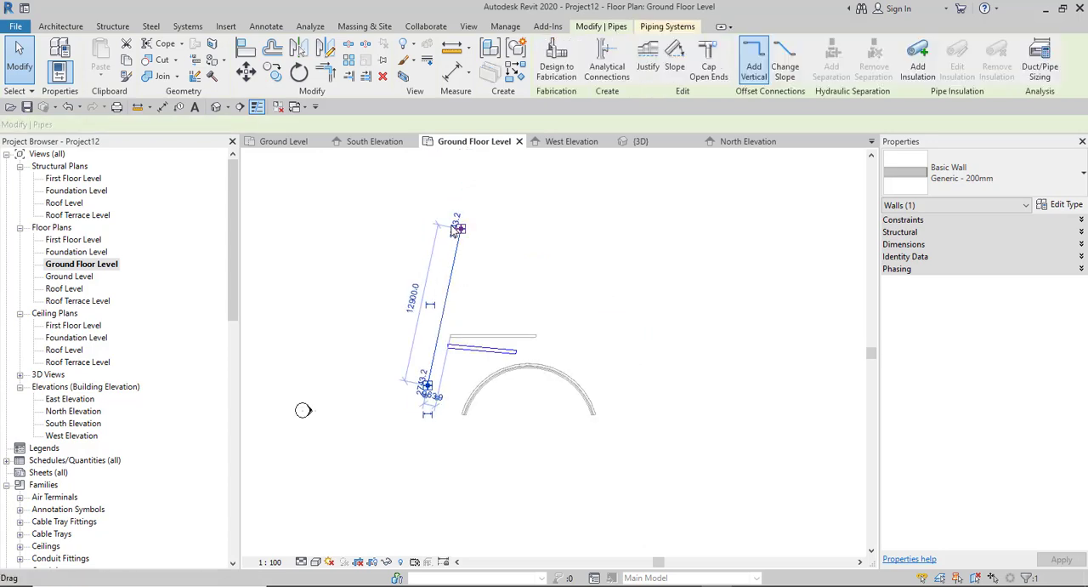
scroll(432, 246, up, 1)
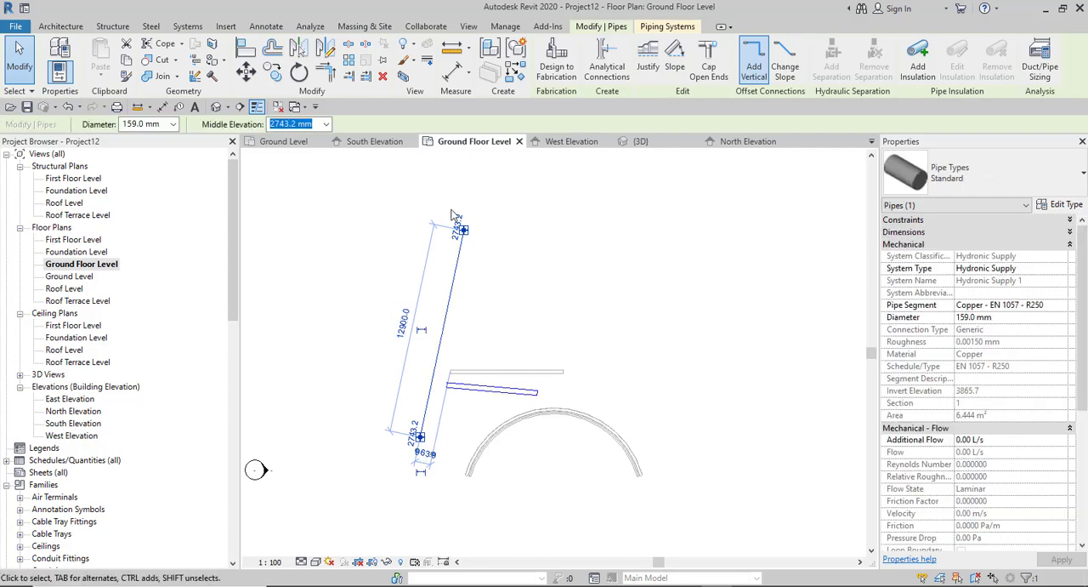
scroll(421, 319, up, 2)
scroll(456, 275, down, 2)
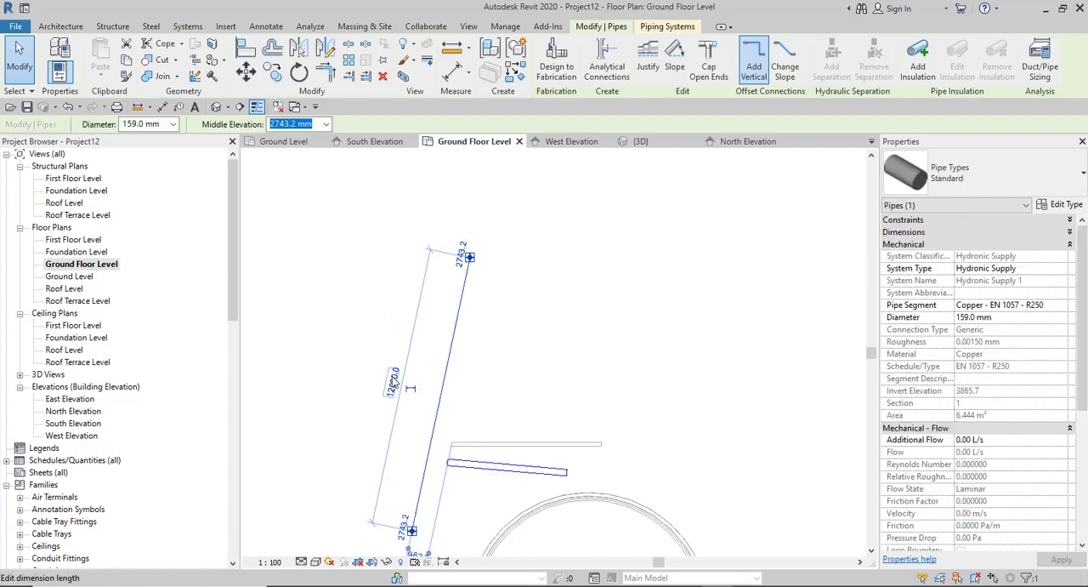
click(394, 383)
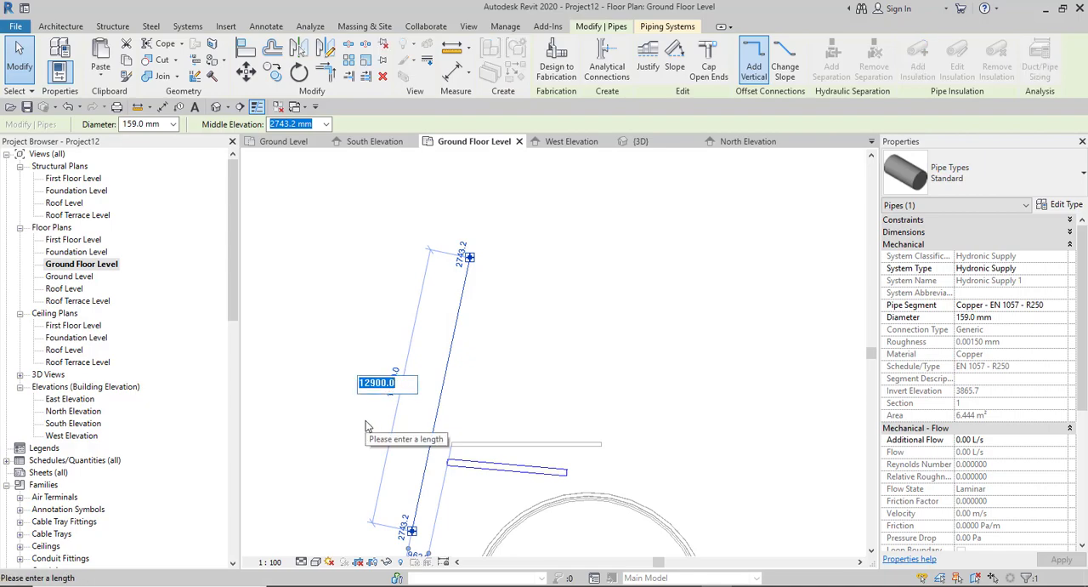
text(3000)
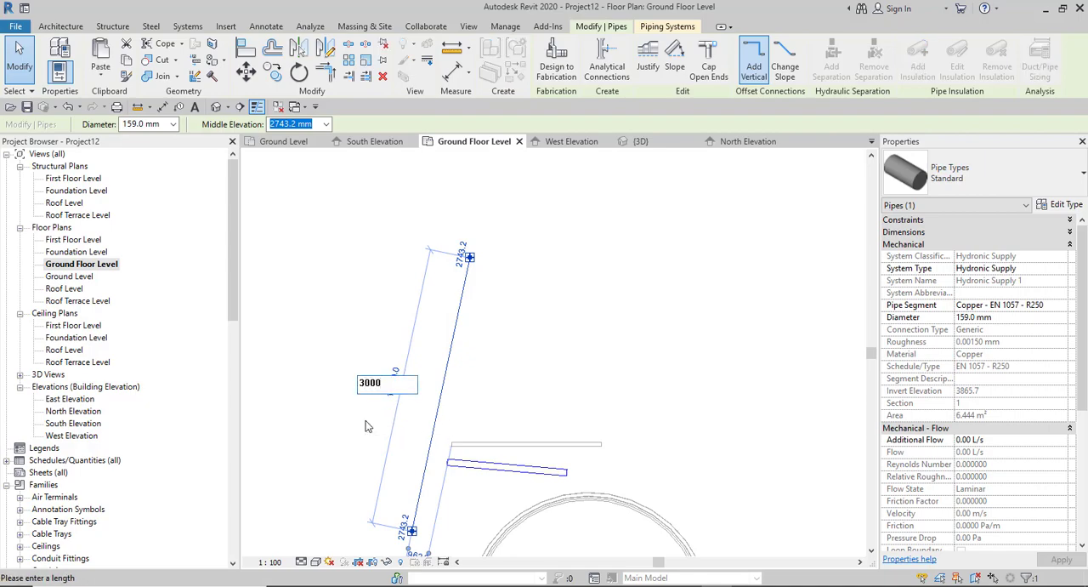
key(Return)
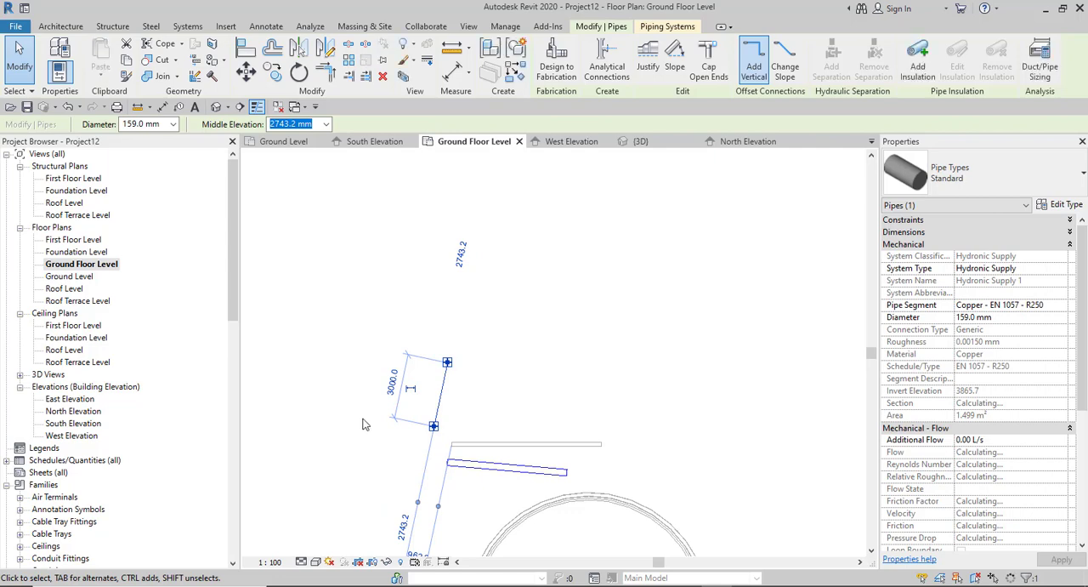
- Open the South Elevation view and locate the selected pipe near the First Floor Level
middle_drag(448, 385, 470, 361)
scroll(470, 357, down, 3)
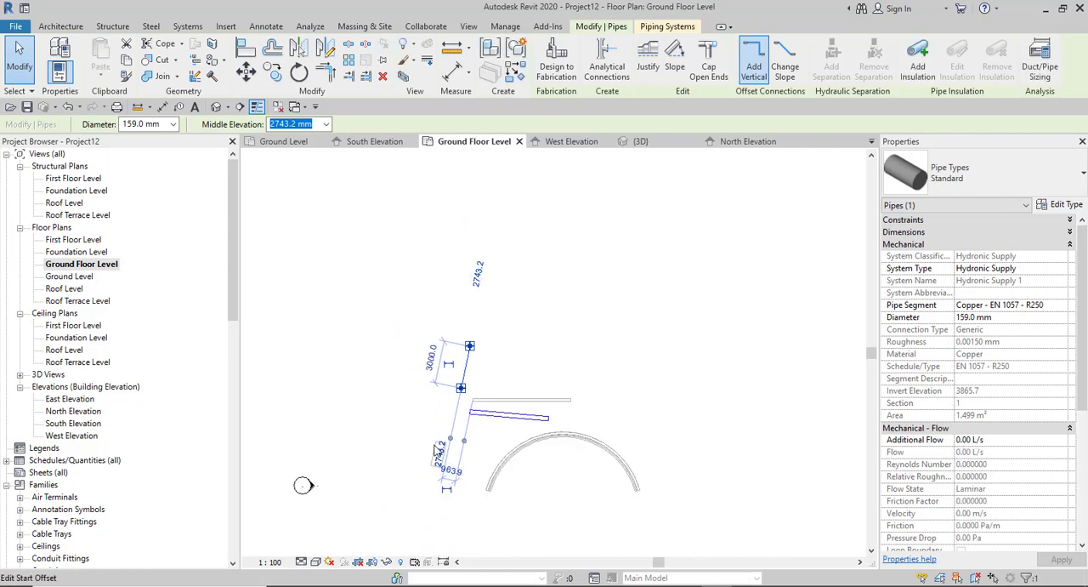
scroll(441, 455, up, 4)
scroll(448, 460, up, 1)
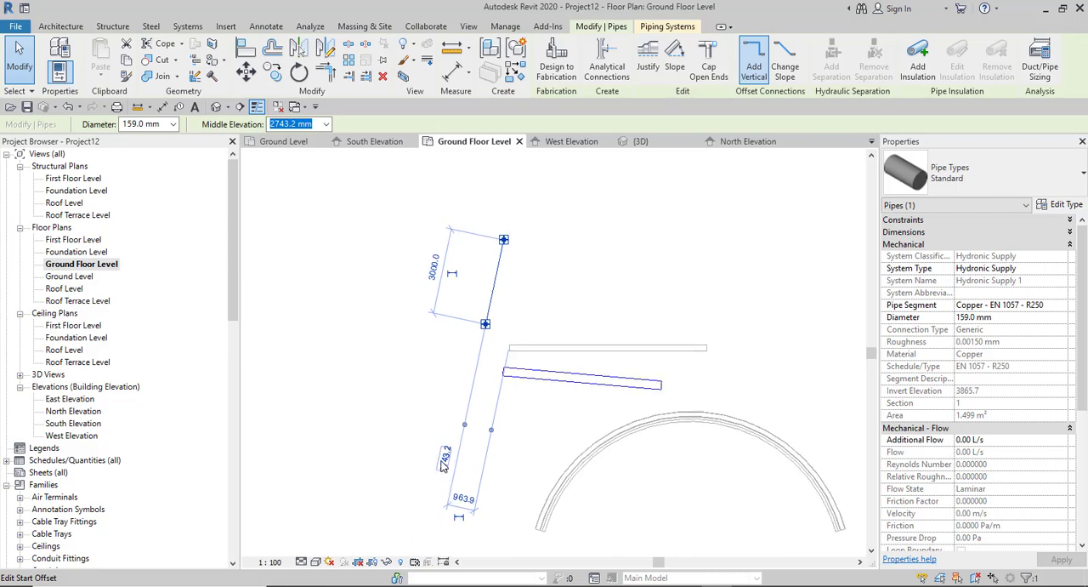
scroll(443, 466, down, 4)
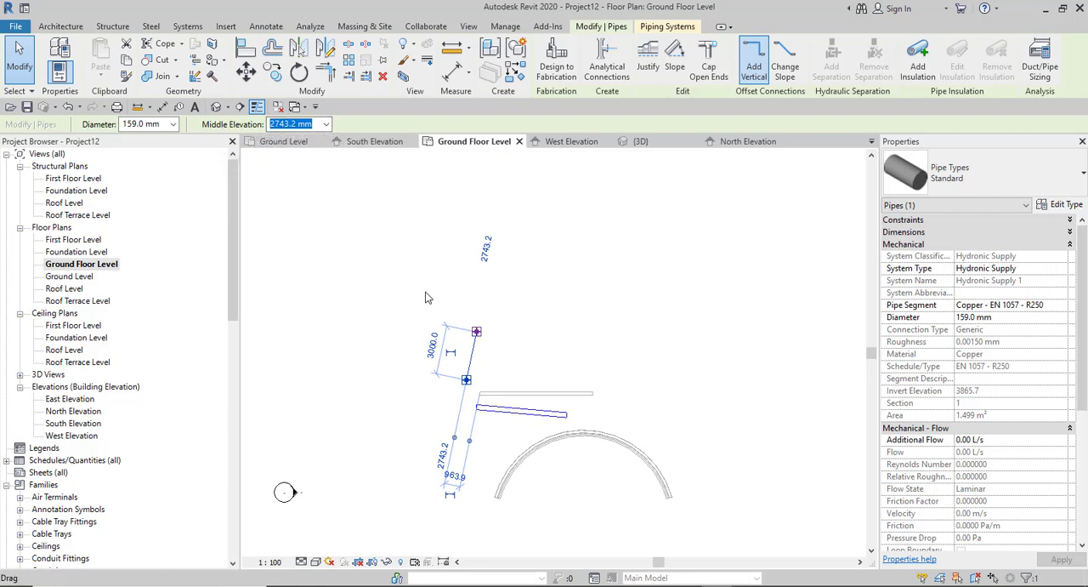
double_click(66, 423)
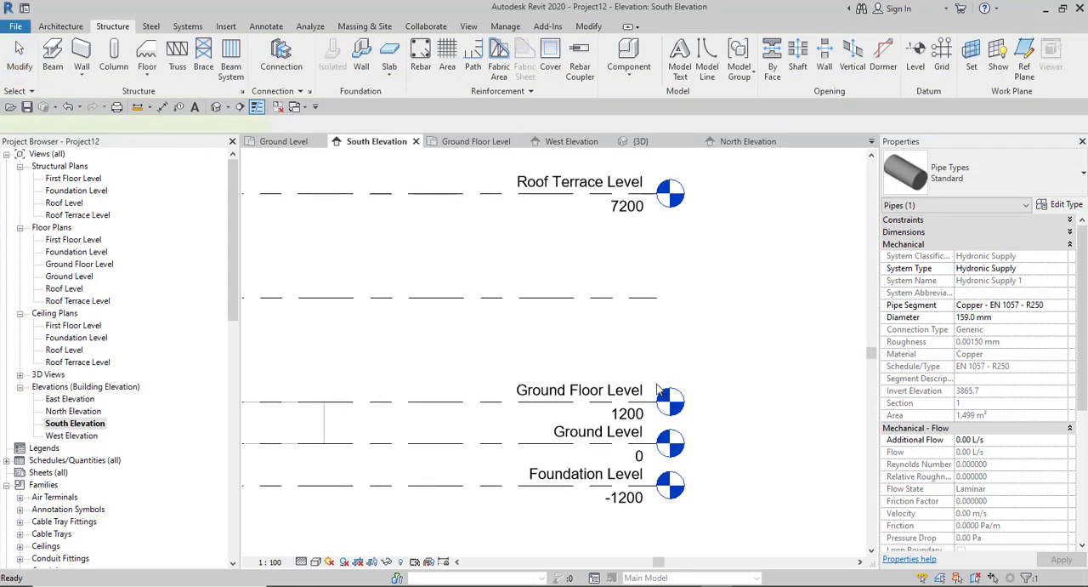
scroll(638, 378, down, 7)
scroll(507, 393, up, 2)
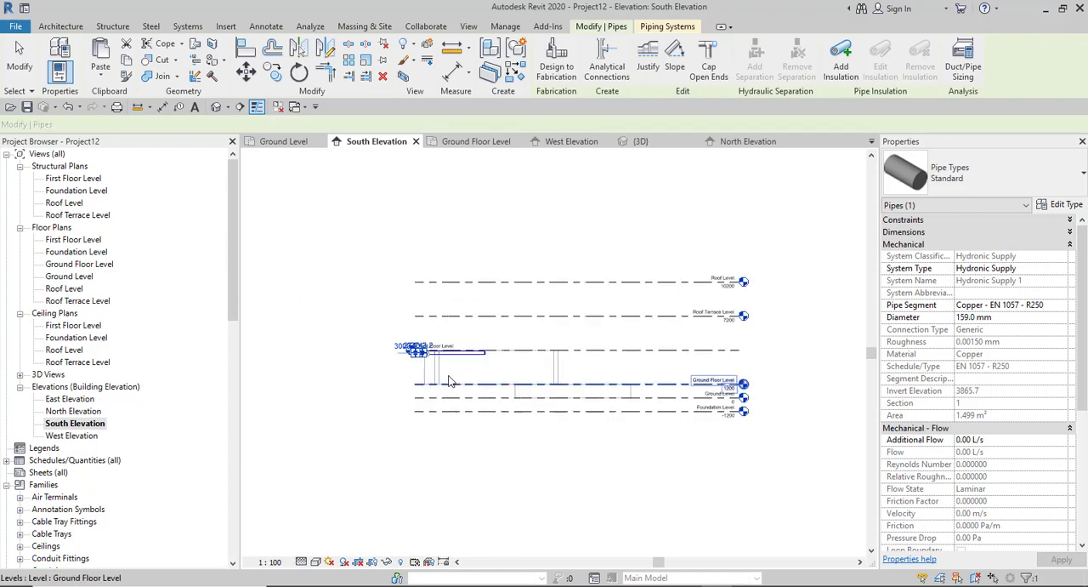
scroll(411, 350, up, 6)
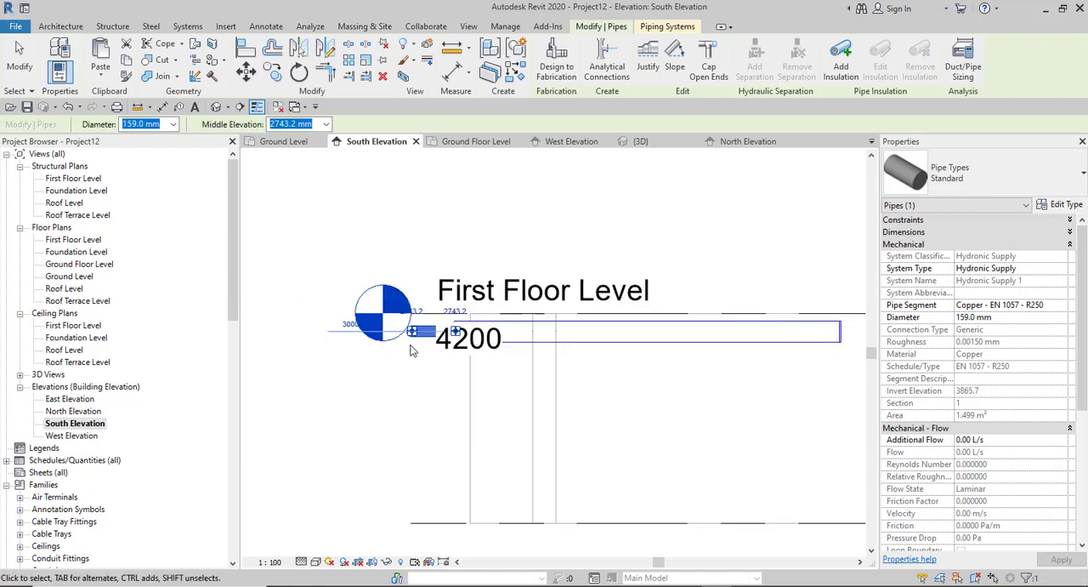
scroll(411, 350, down, 2)
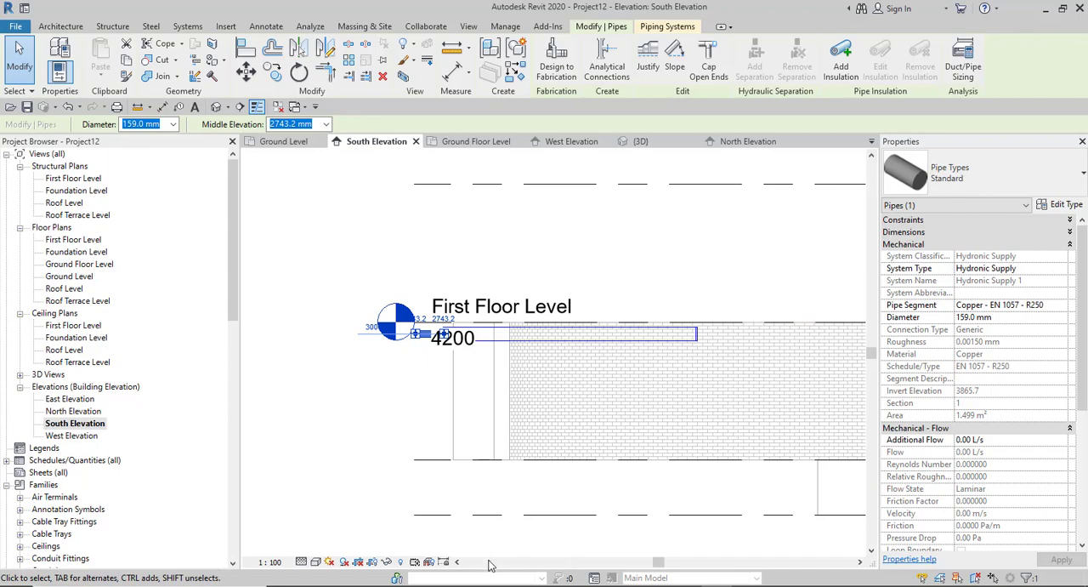
- Set the pipe's Middle Elevation to 1200 mm in its constraints and deselect it
click(1070, 220)
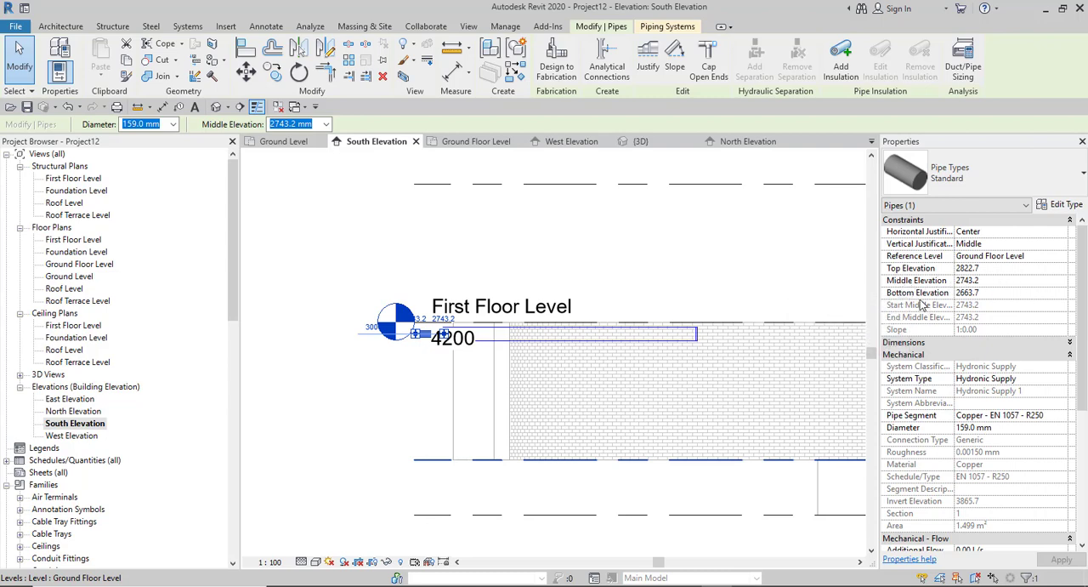
click(1008, 281)
text(1200)
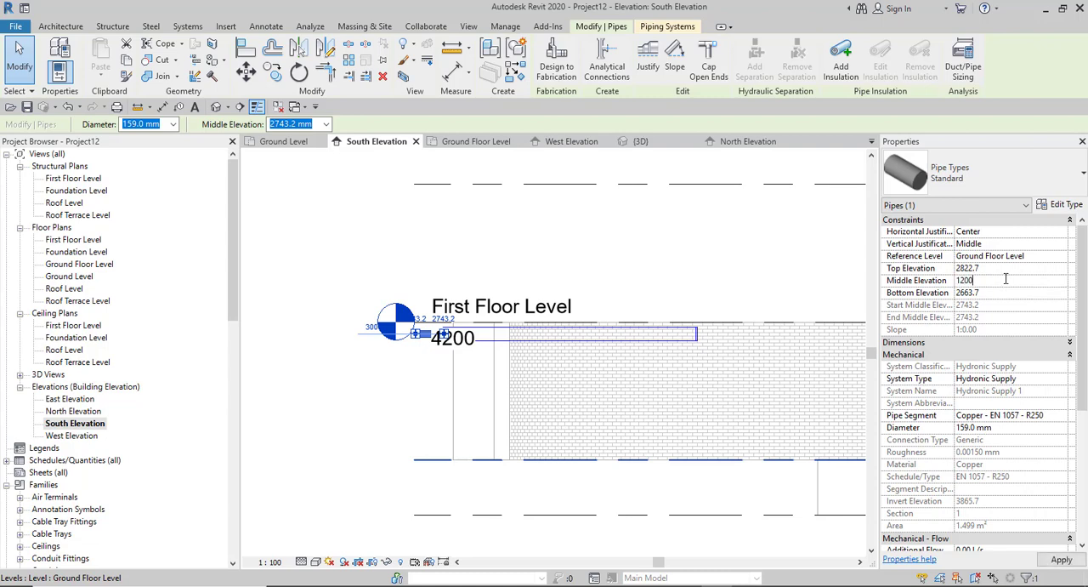
key(Return)
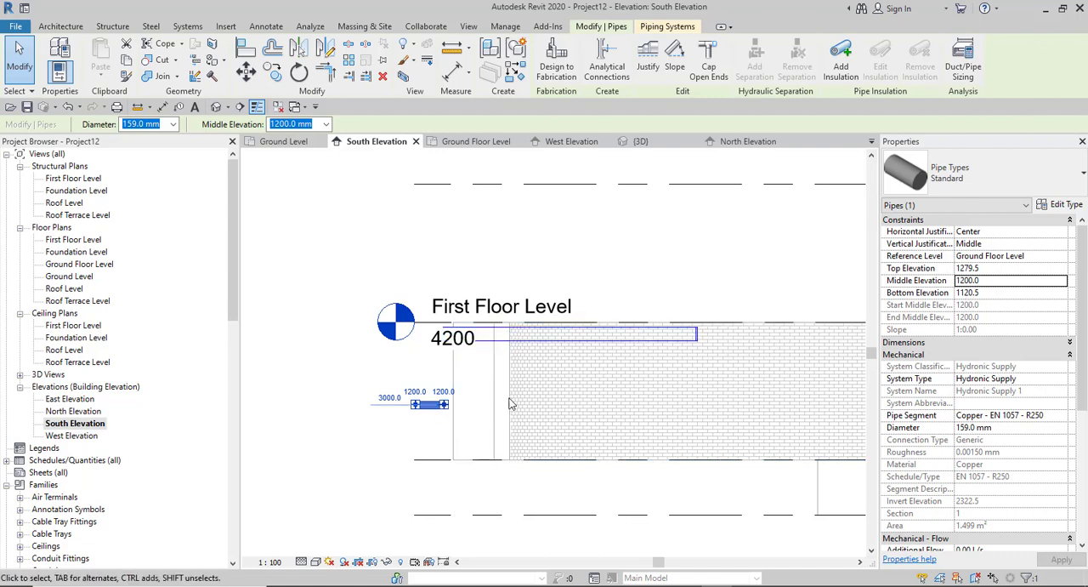
scroll(329, 419, up, 5)
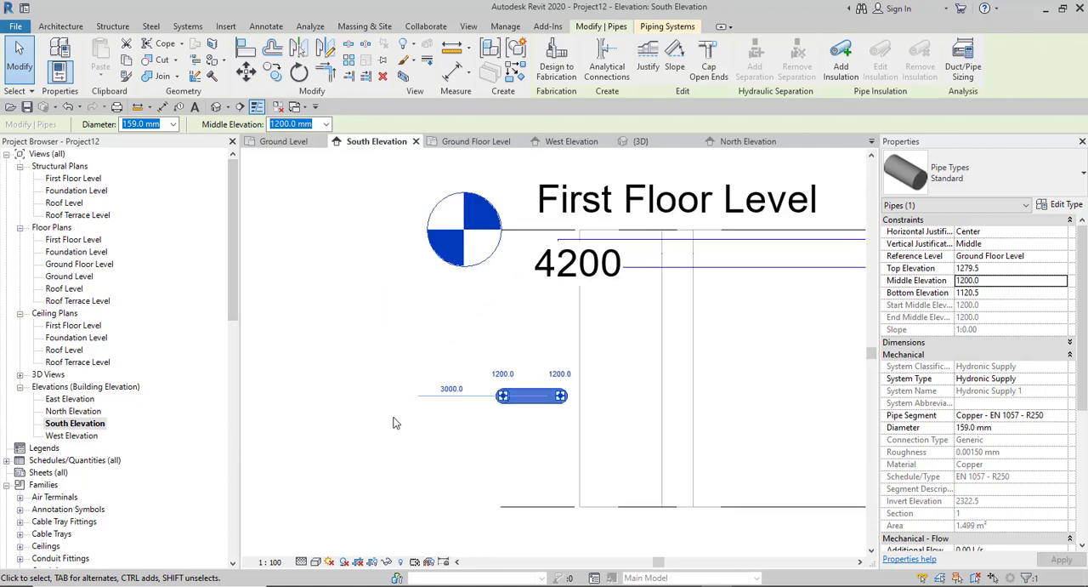
click(508, 361)
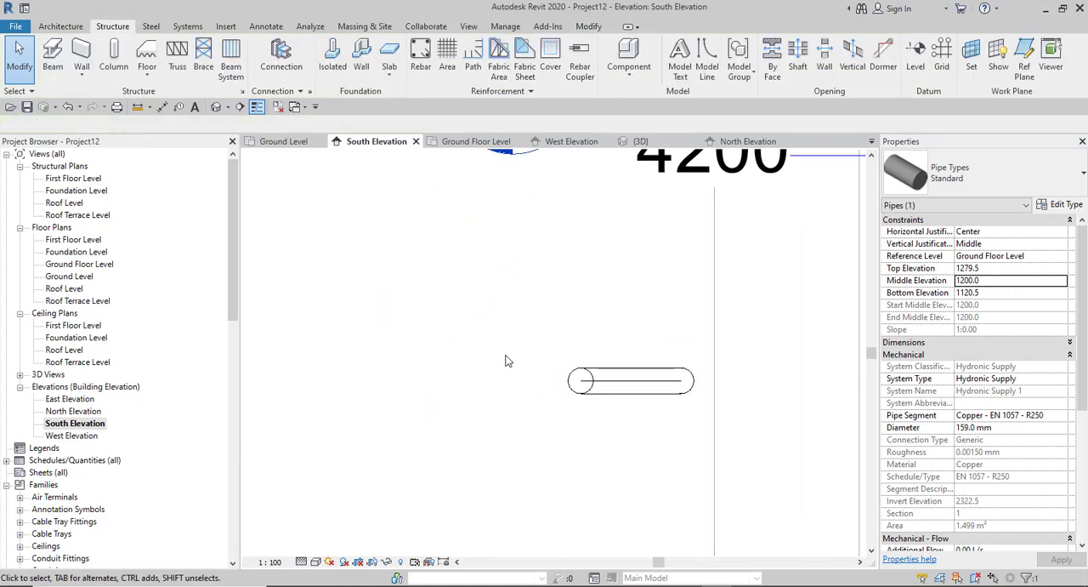
- Place an aligned dimension from the Ground Floor Level line to the pipe's centreline
scroll(571, 345, down, 3)
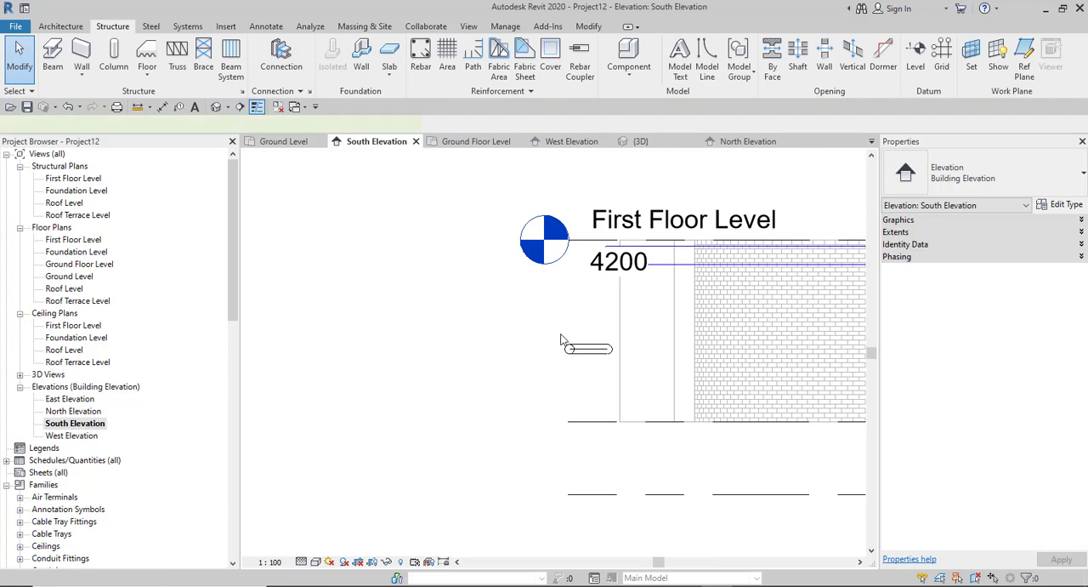
key(d)
key(i)
scroll(575, 367, up, 2)
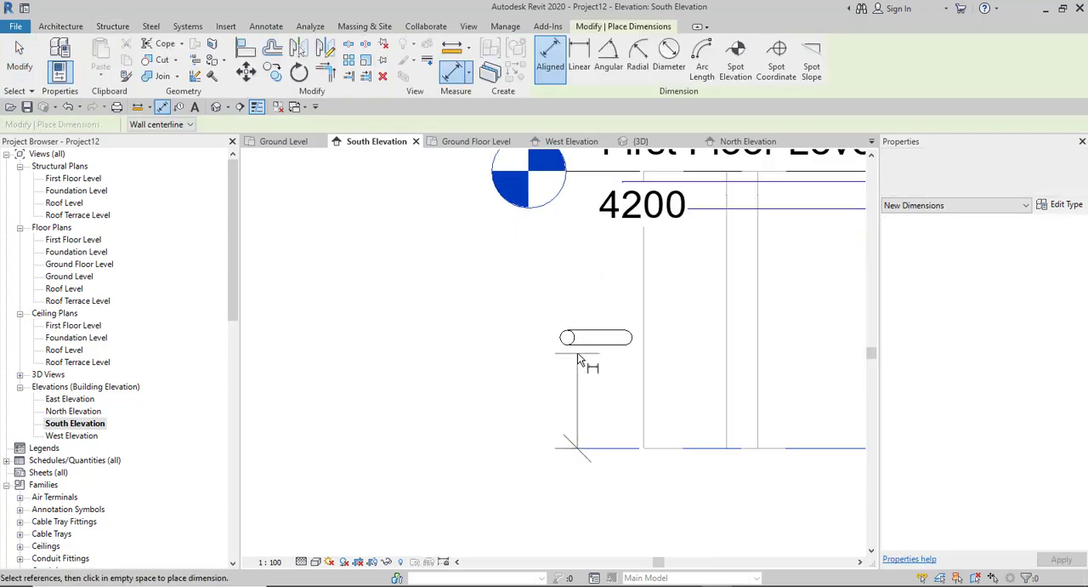
scroll(578, 354, up, 2)
click(588, 326)
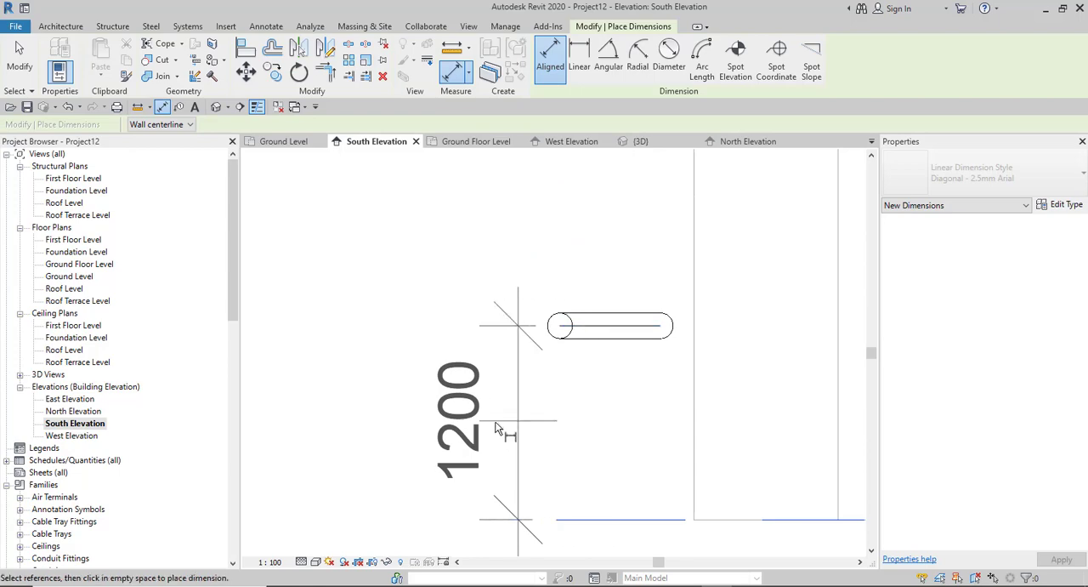
click(477, 413)
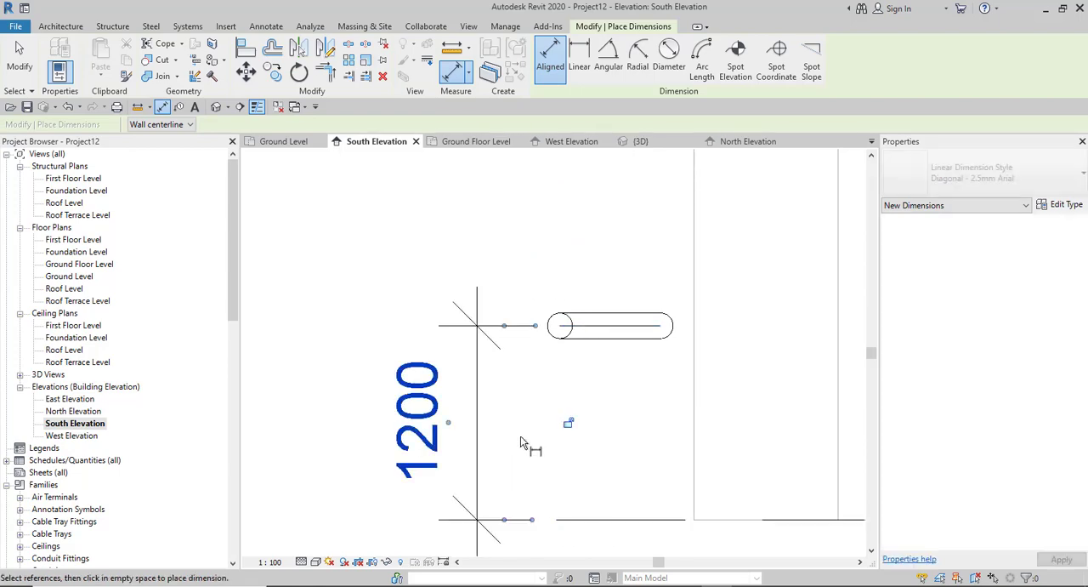
- Add aligned dimensions from the Ground Floor Level line to the pipe's bottom edge and to its top edge
click(613, 527)
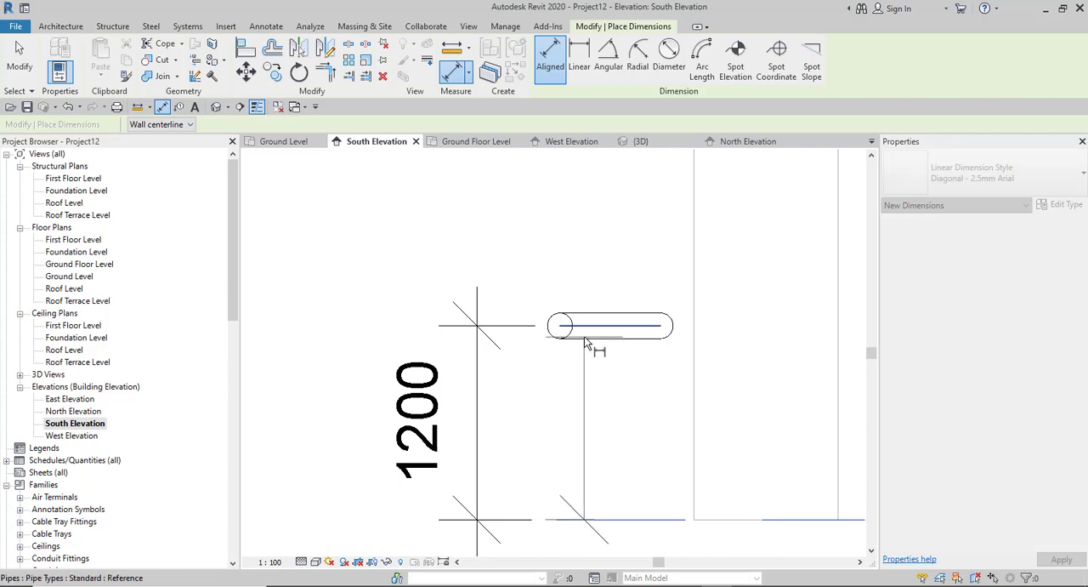
click(585, 341)
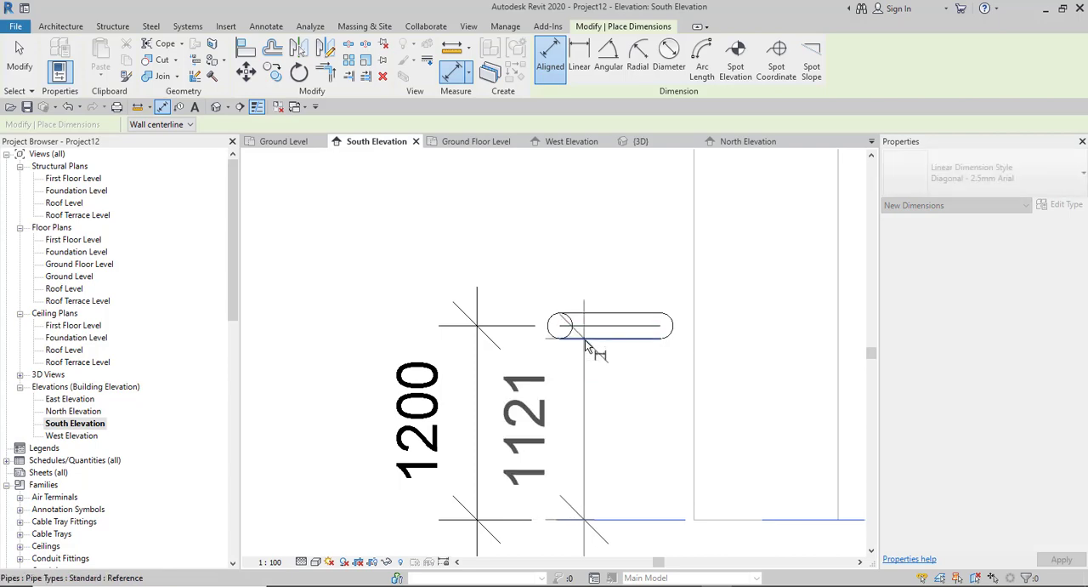
click(609, 407)
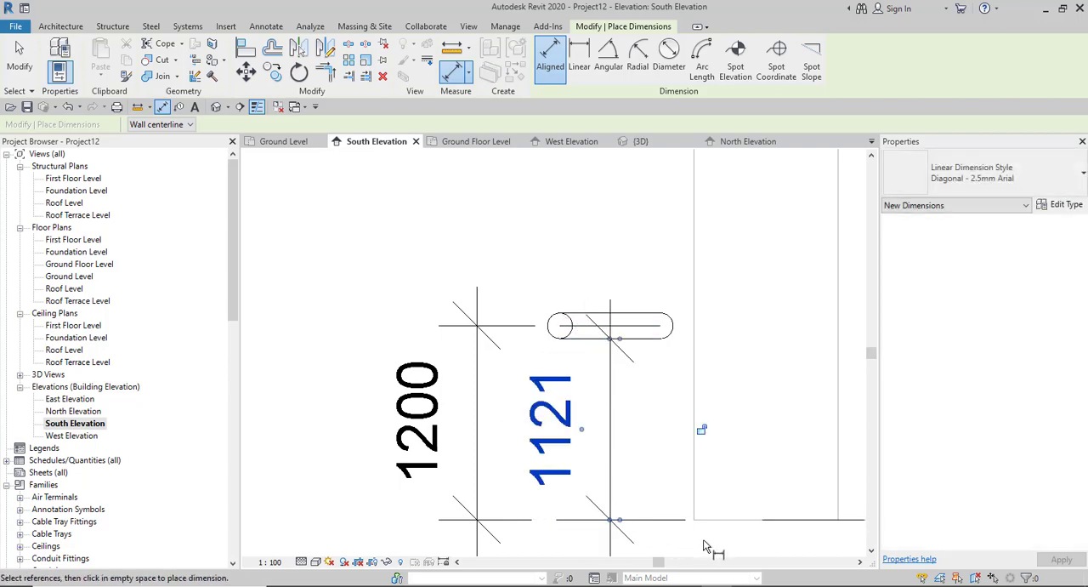
click(664, 521)
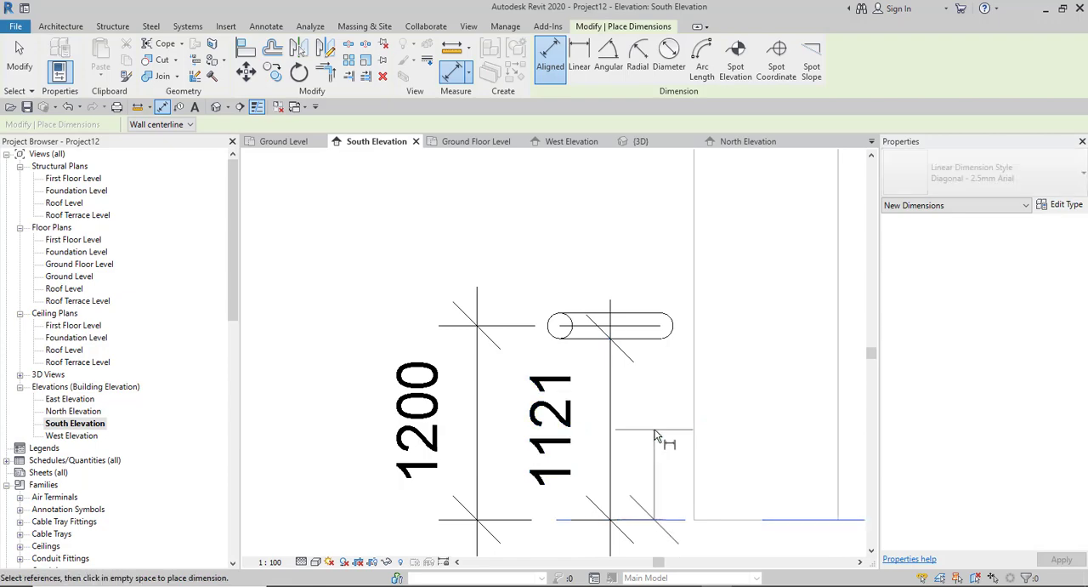
click(648, 317)
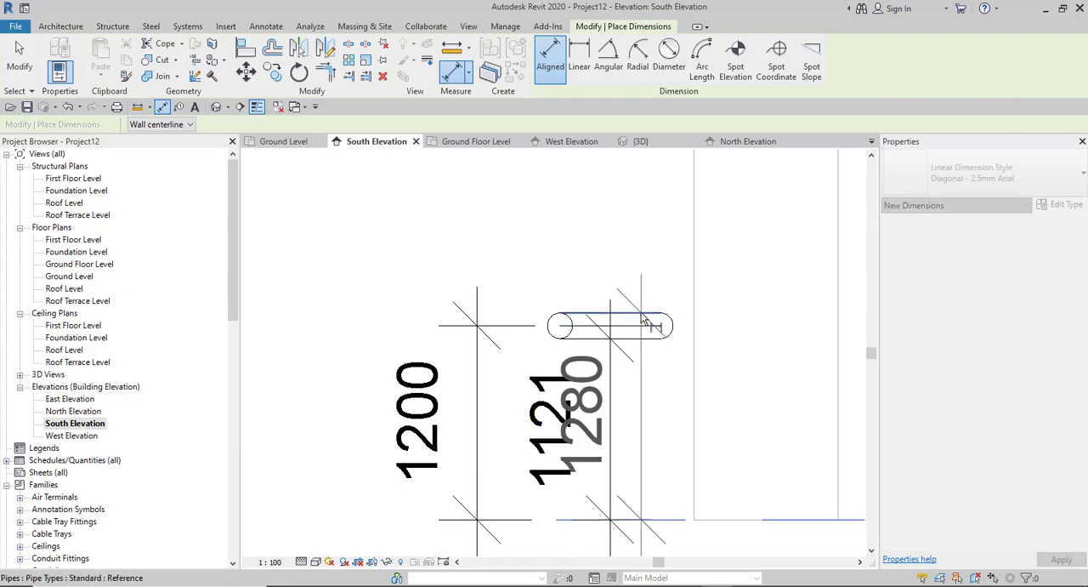
click(736, 351)
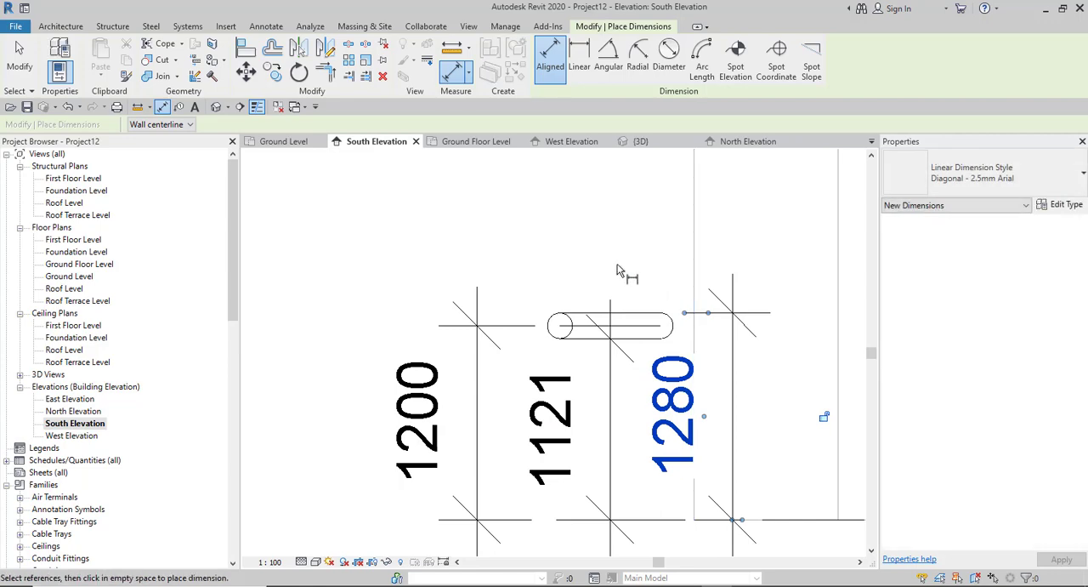
key(Escape)
key(Escape)
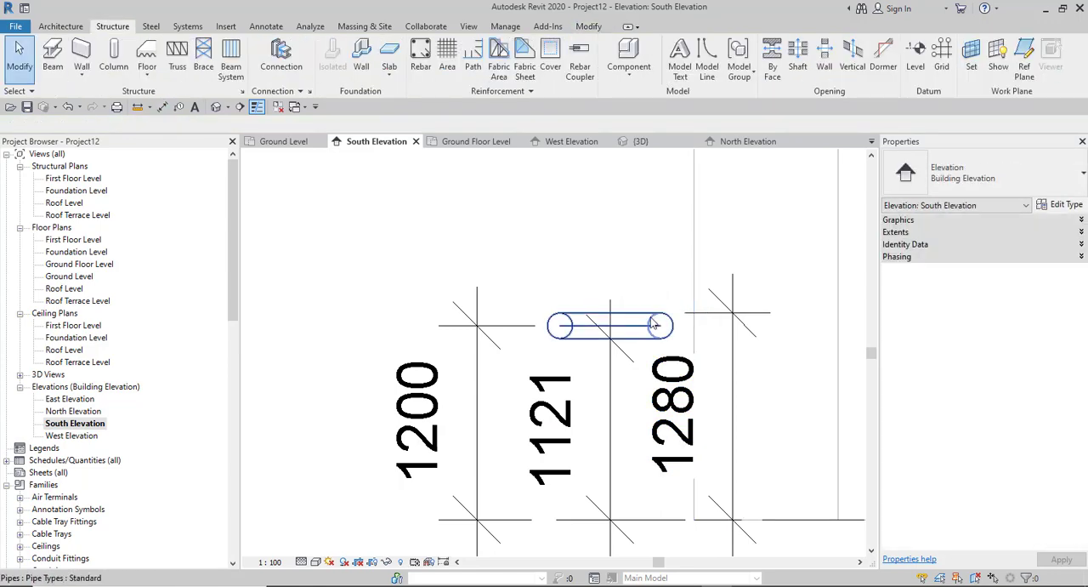
- Select the pipe and compare its dimensions to the Ground Floor Level with its Top, Middle and Bottom Elevation properties
click(554, 378)
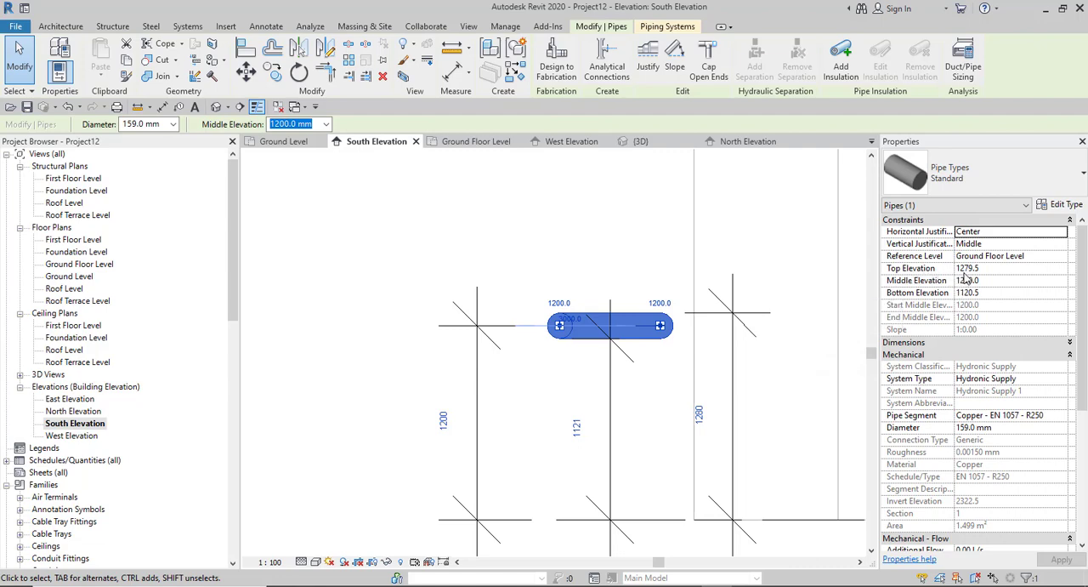
click(699, 413)
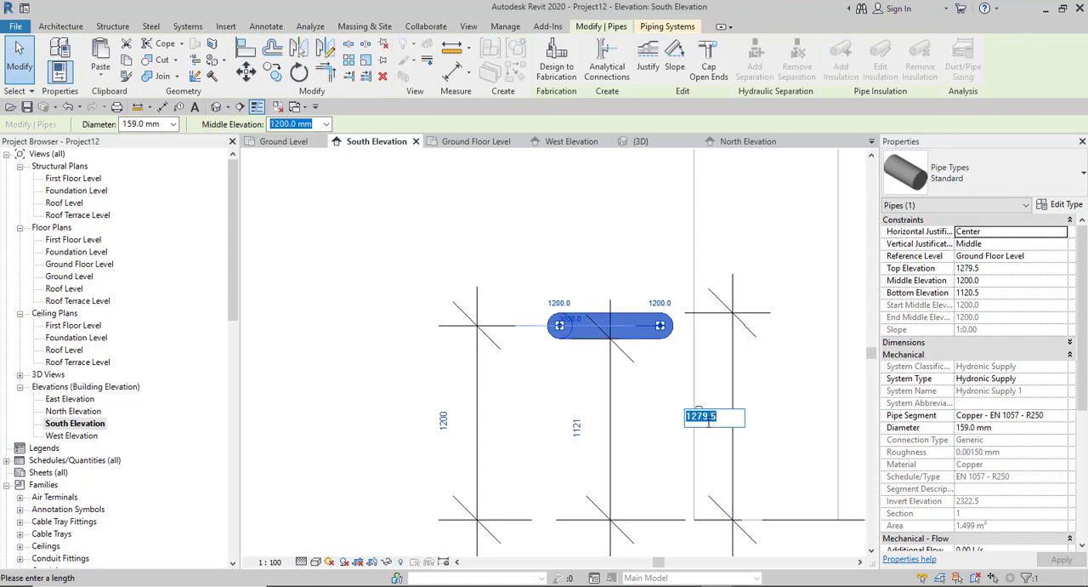
click(988, 292)
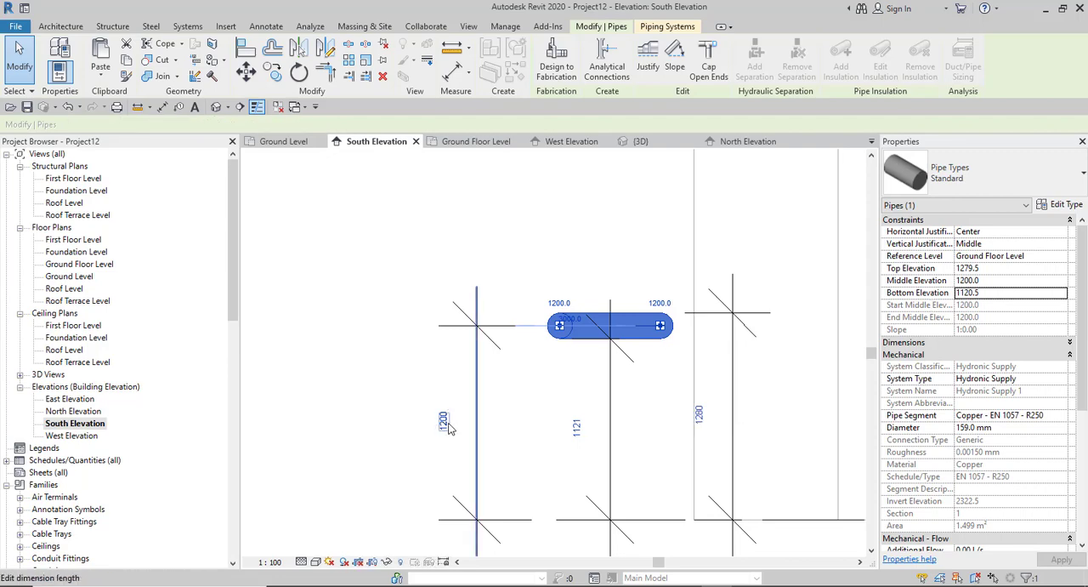
click(576, 427)
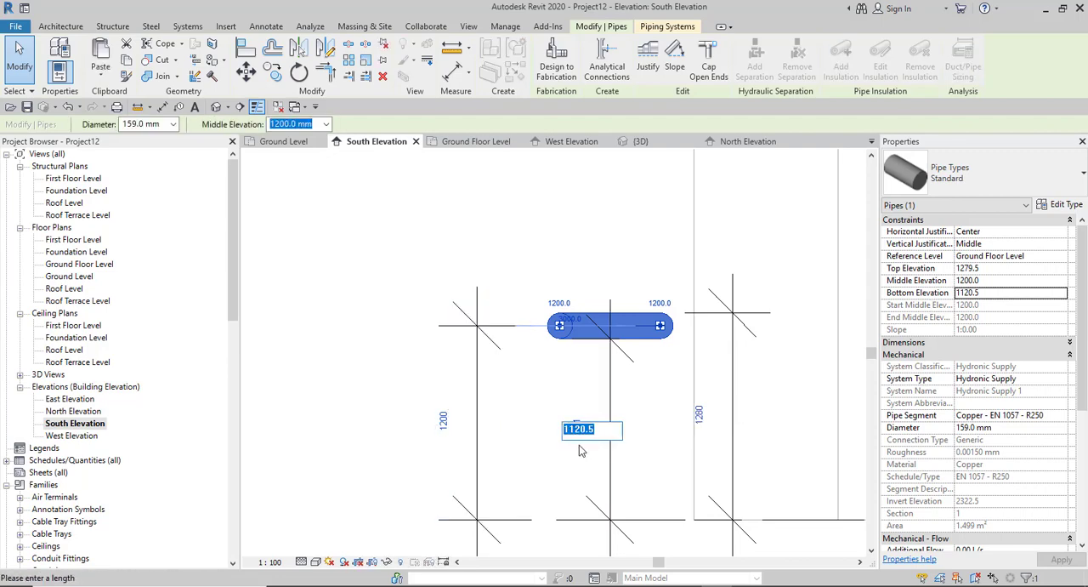
click(1003, 284)
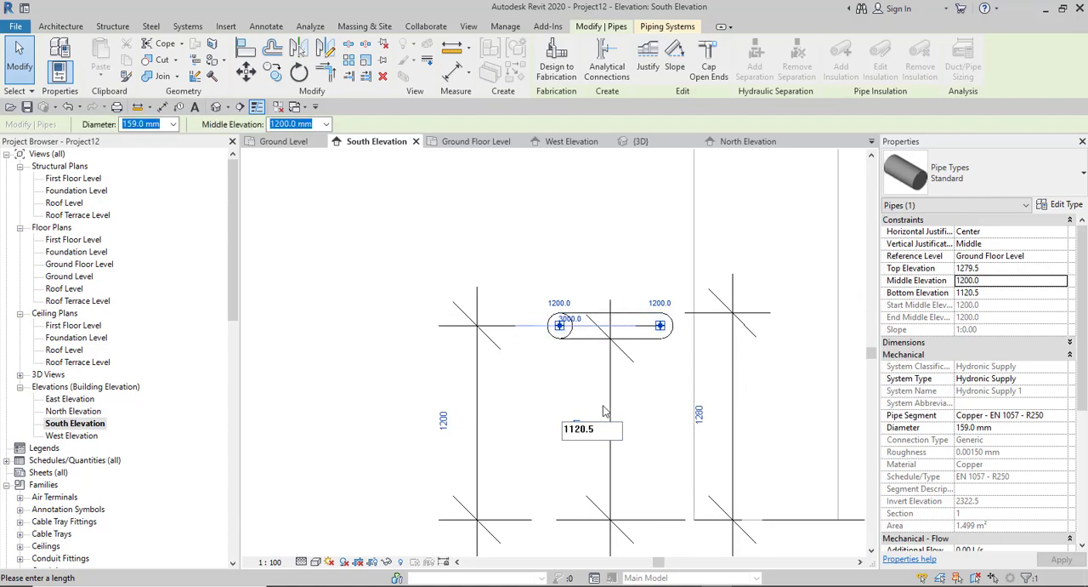
scroll(595, 397, down, 4)
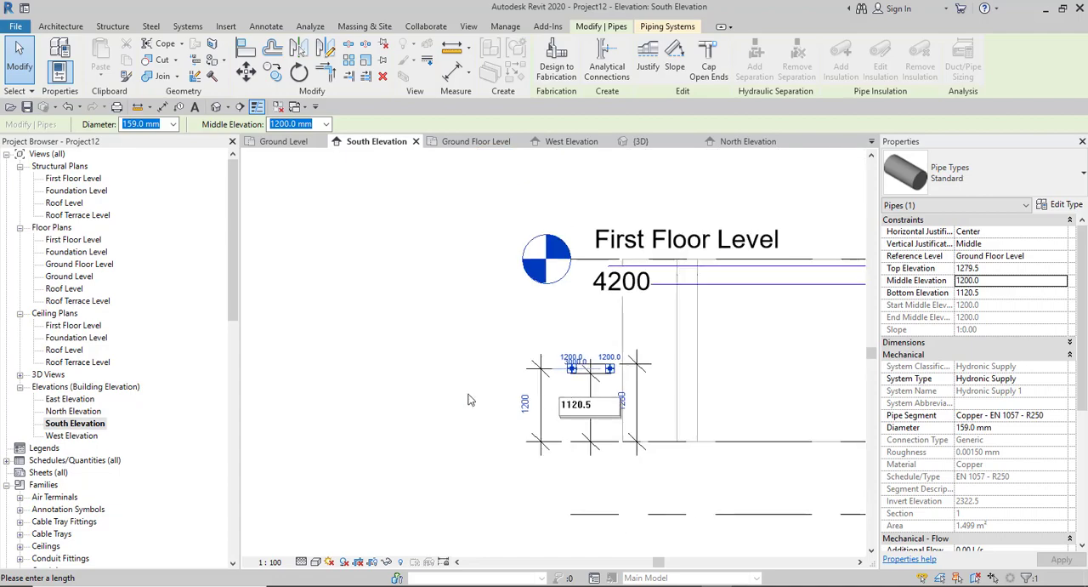
- Review the Standard pipe type's routing preferences, including its segment and fitting assignments, and close its type properties
scroll(585, 393, up, 2)
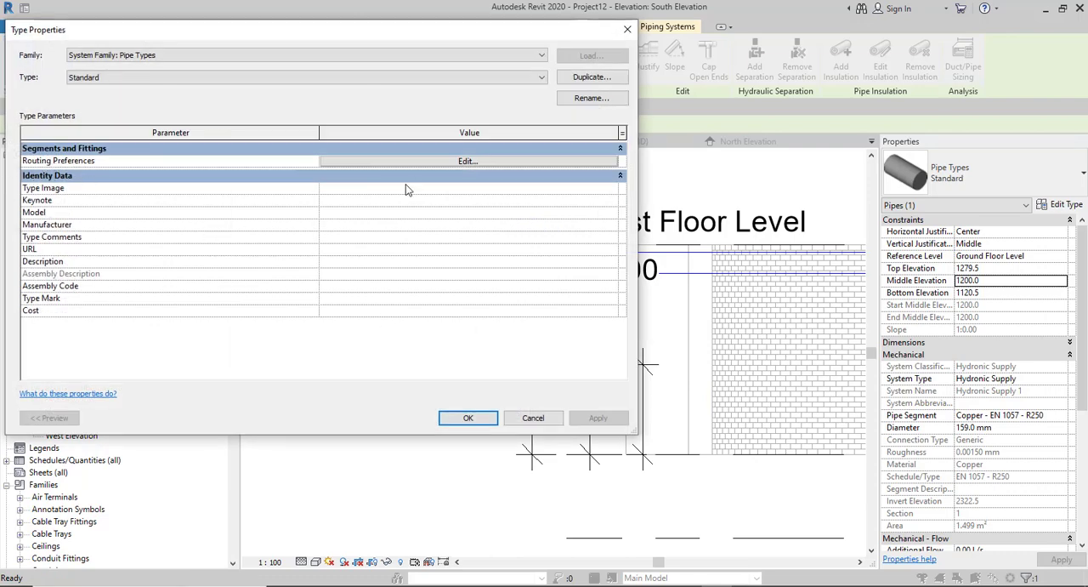
click(462, 161)
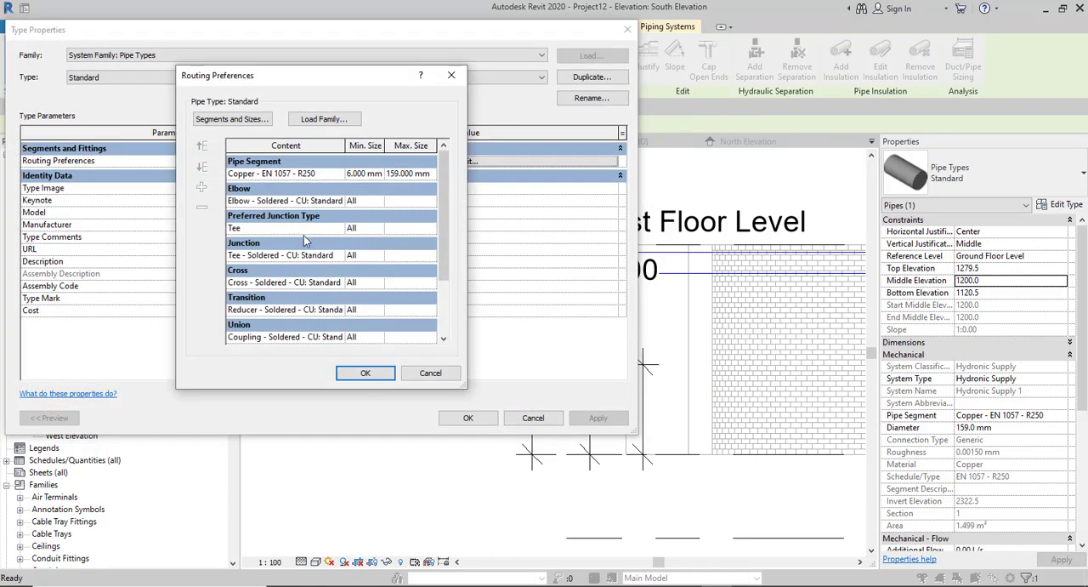
scroll(304, 228, down, 2)
scroll(300, 236, up, 2)
click(359, 373)
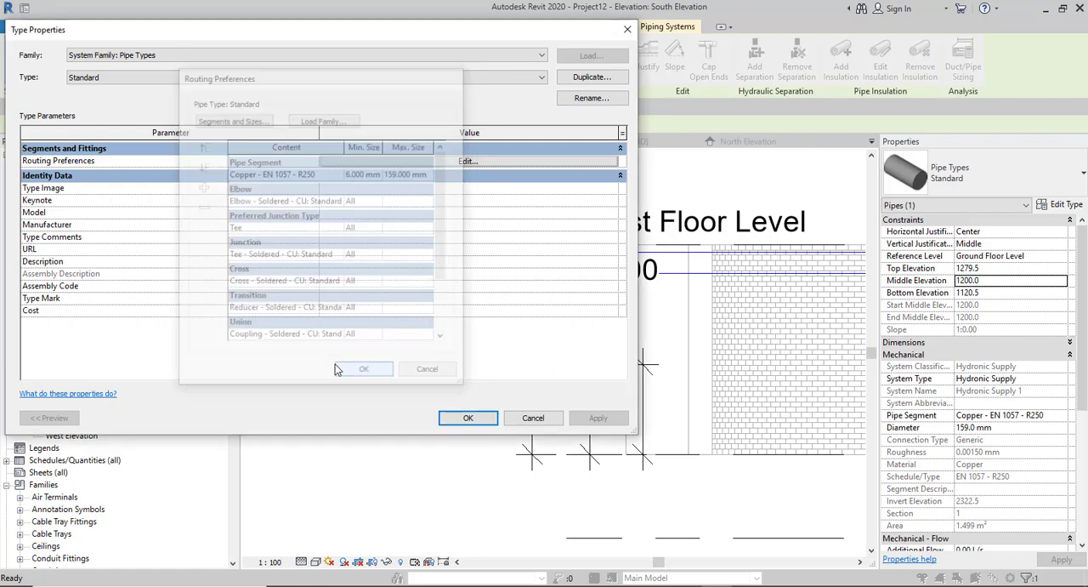
click(465, 417)
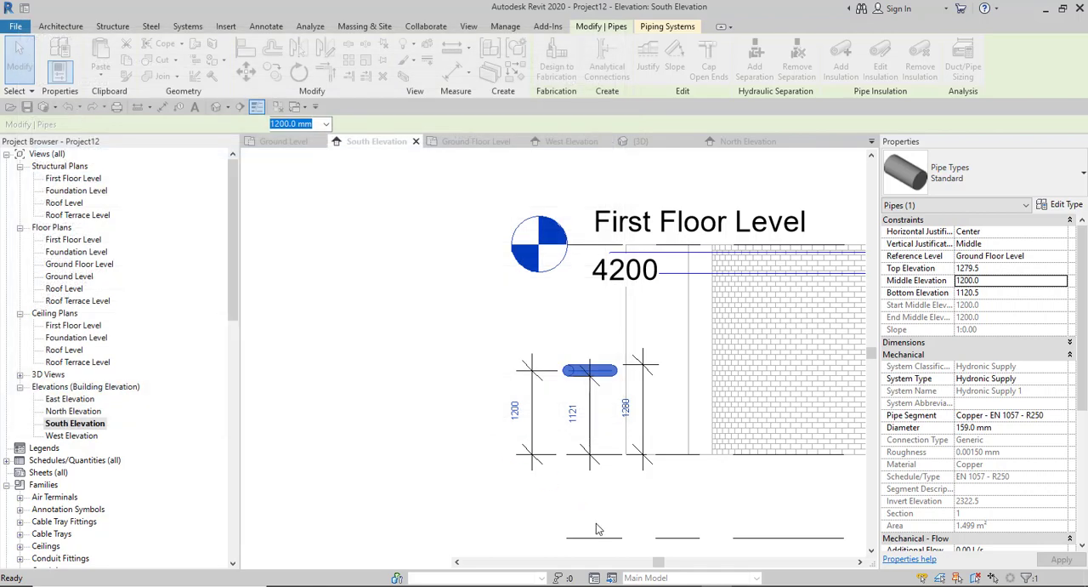
- Switch to the Notion course notes and review the Selection, Properties of Objects and Temporary Dimension Settings topics, collapsing each one
mouse_move(685, 585)
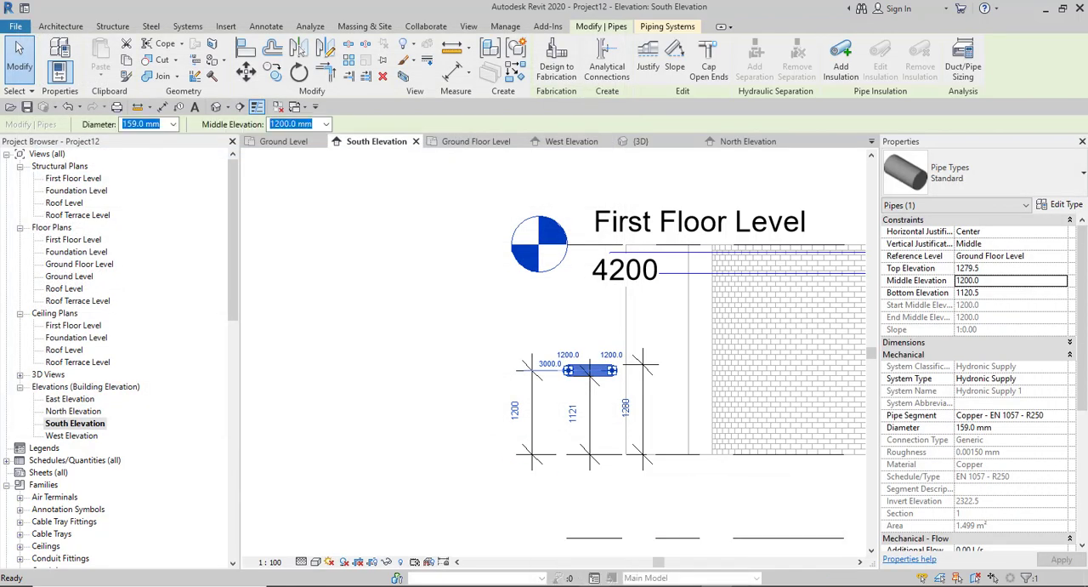
click(623, 557)
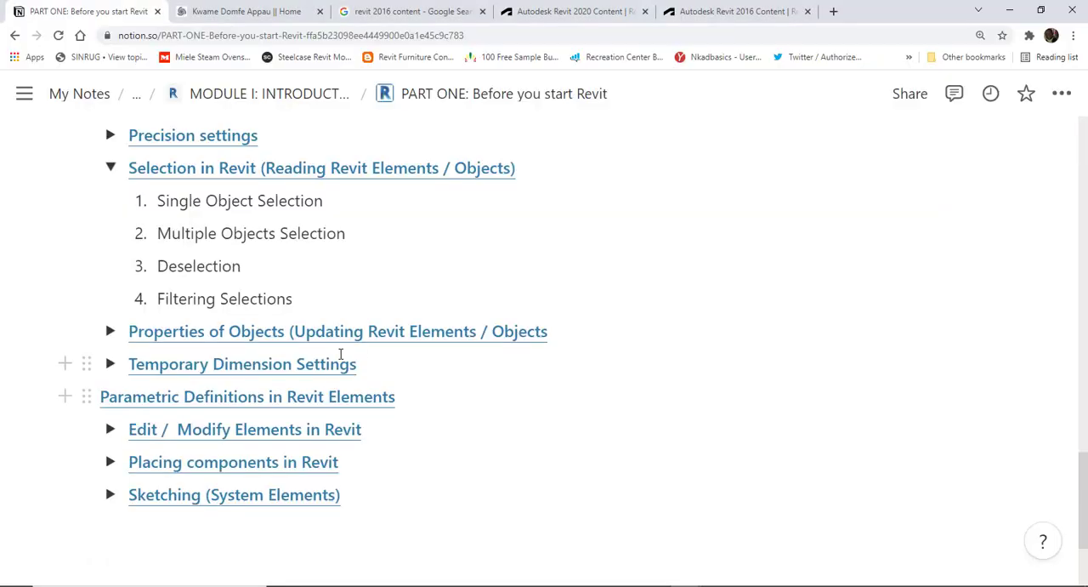
click(112, 169)
click(110, 202)
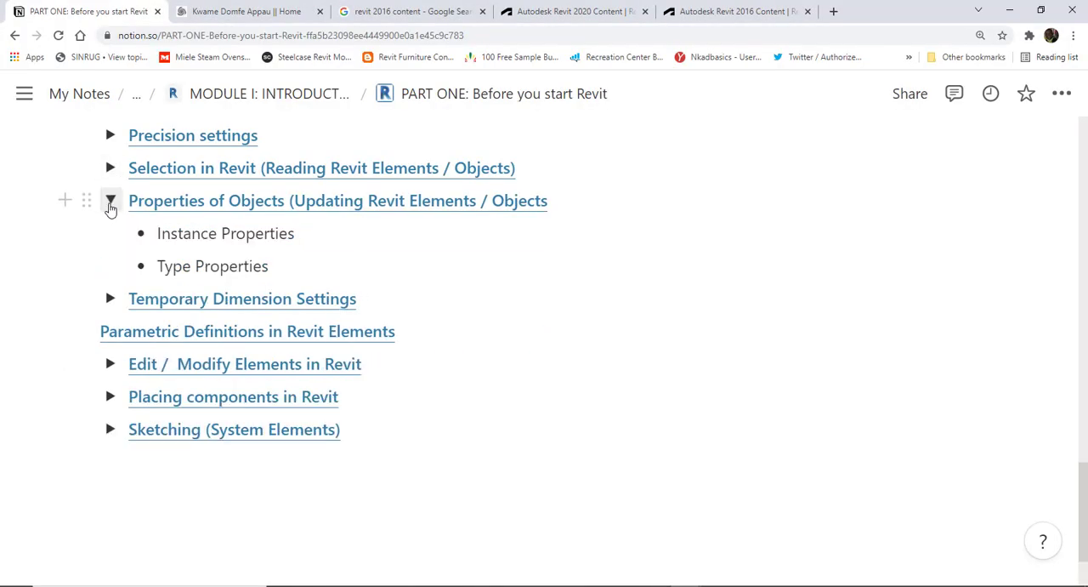
click(111, 203)
click(110, 235)
click(110, 234)
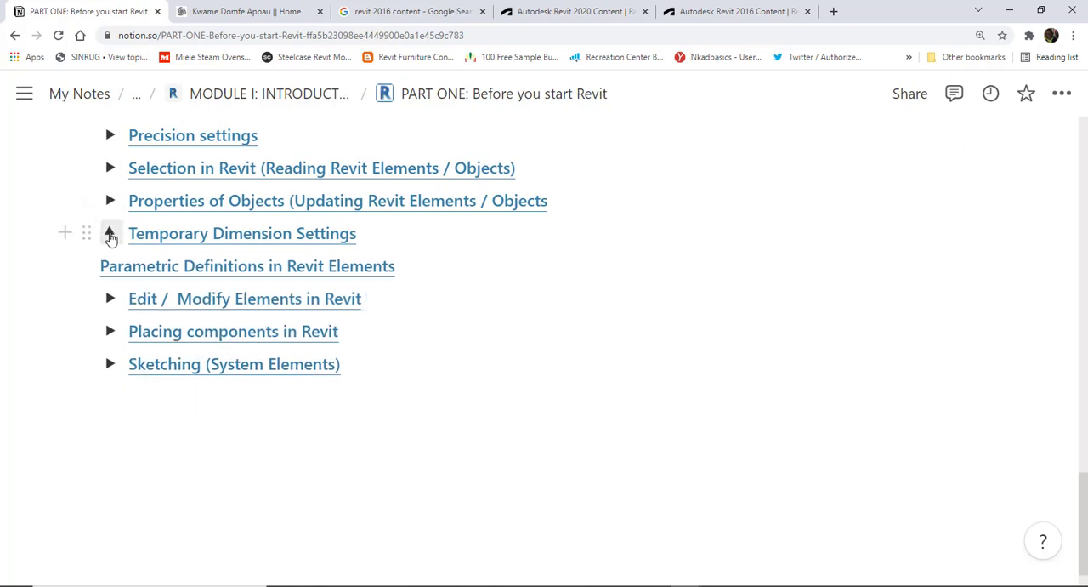
click(110, 234)
click(111, 235)
click(110, 234)
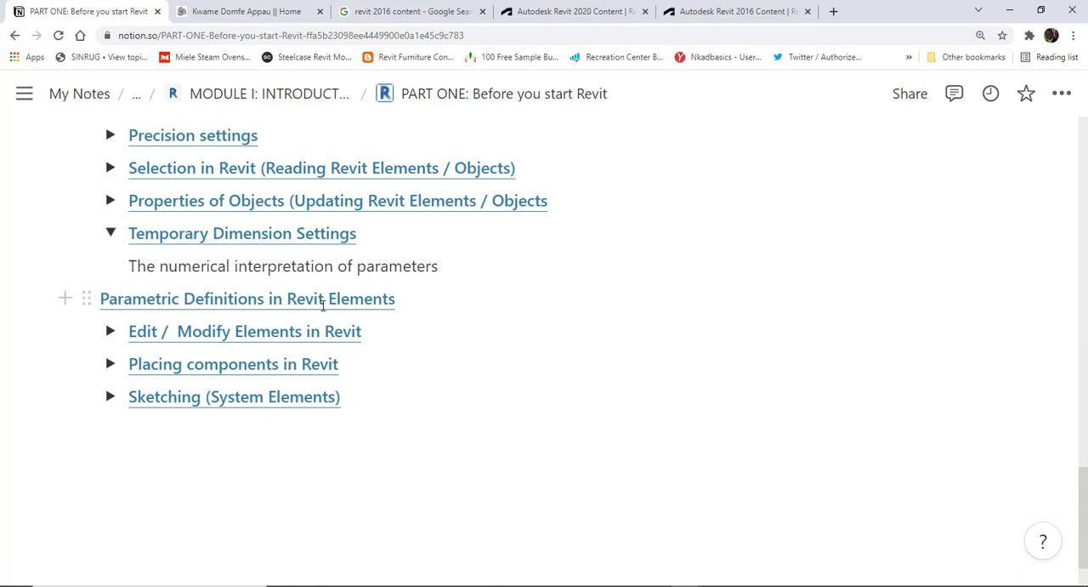
click(110, 232)
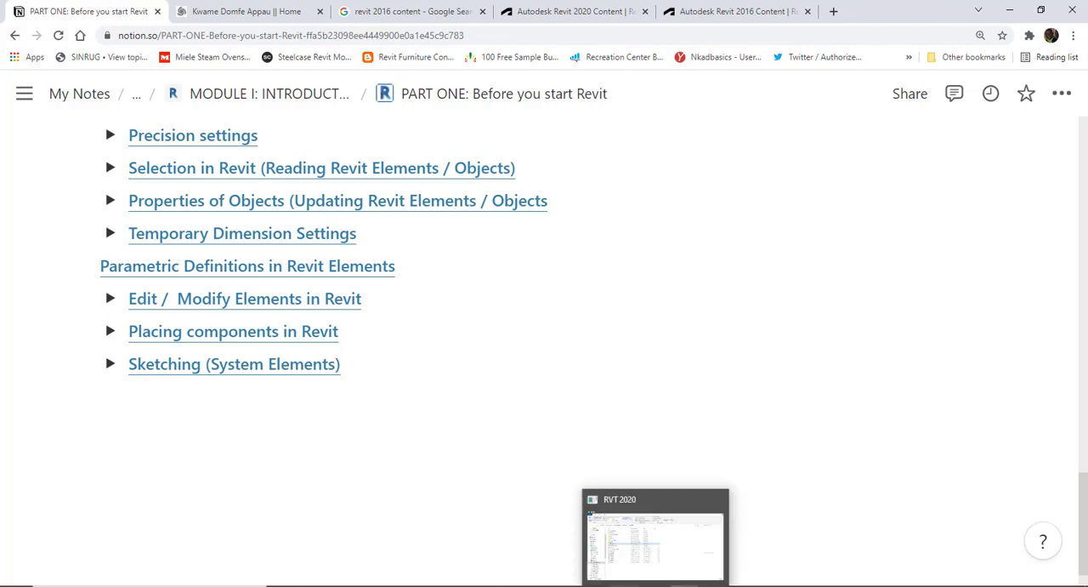
- Return to Revit and deselect the pipe in the South Elevation view
click(710, 545)
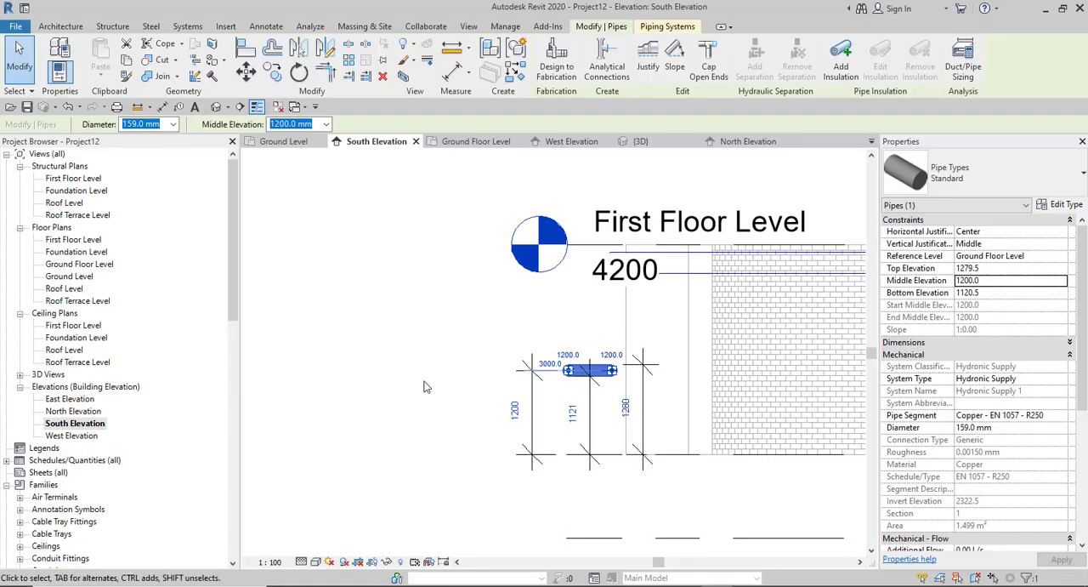
scroll(413, 382, down, 4)
key(Escape)
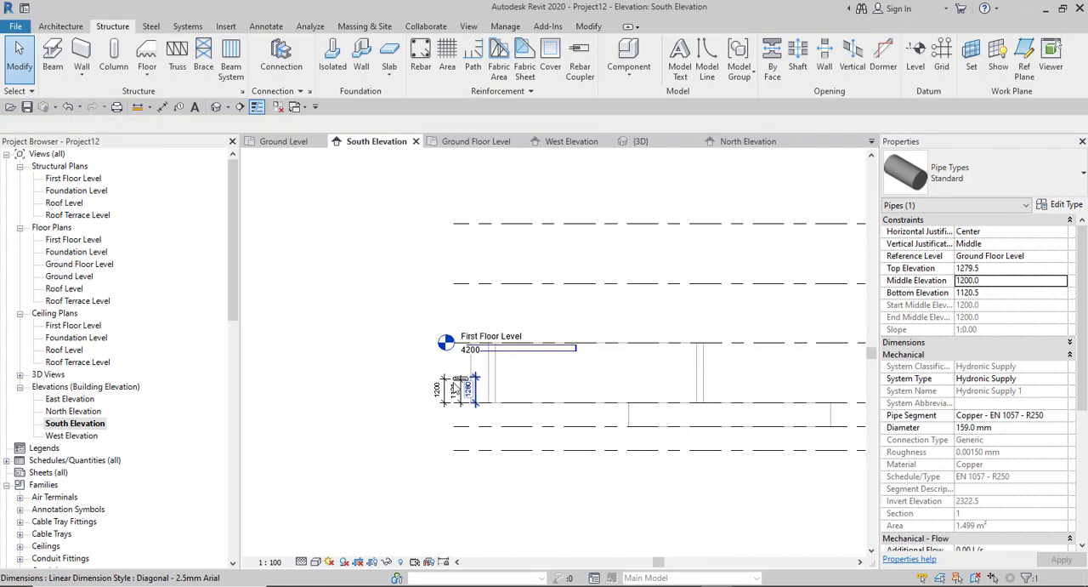
scroll(481, 381, up, 4)
scroll(506, 385, down, 2)
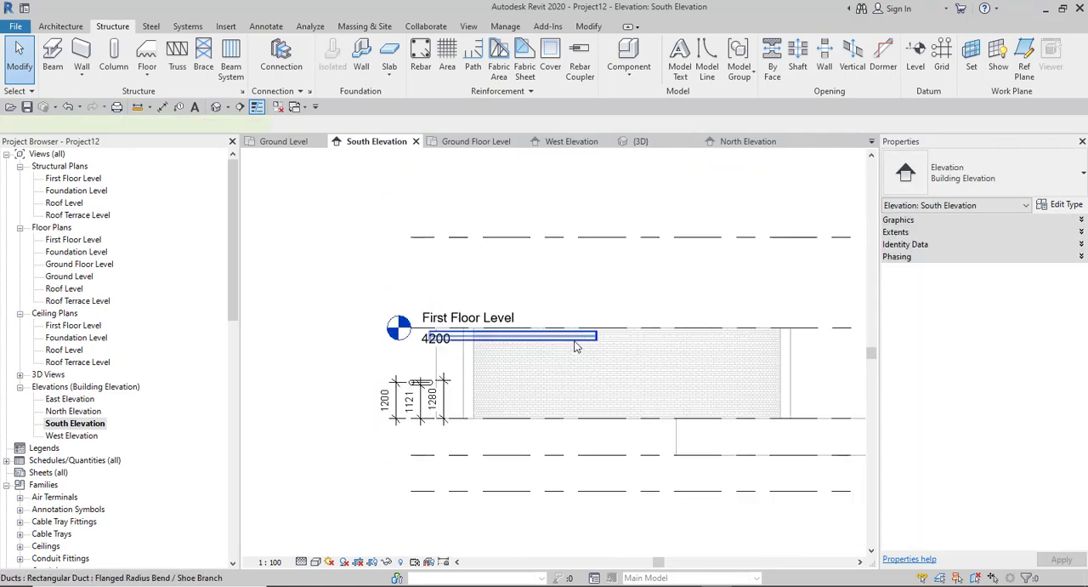
- Select the rectangular duct below First Floor Level, inspect its editable end elevations and length dimension, and deselect it
click(575, 346)
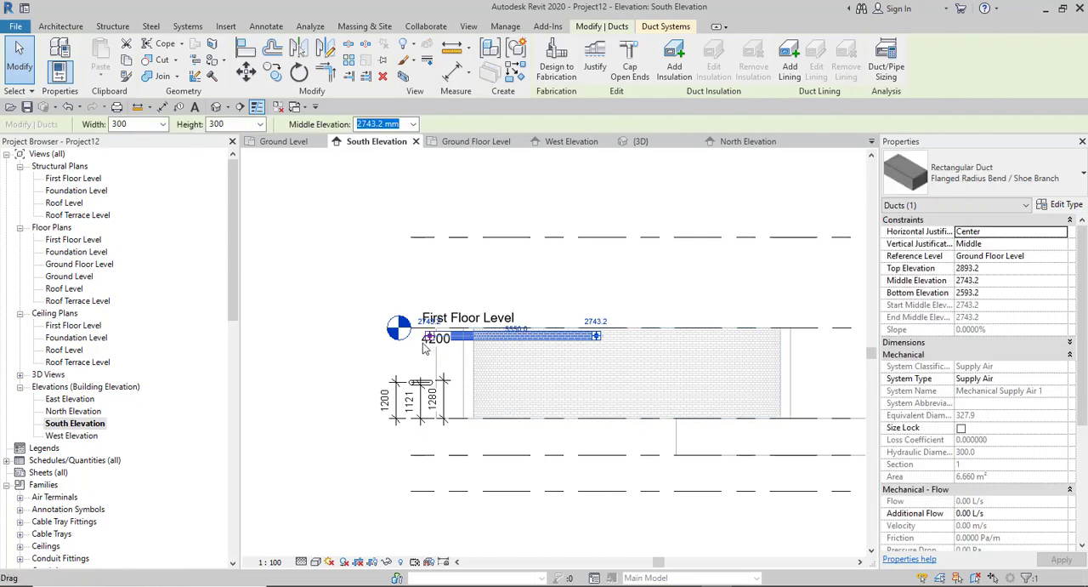
click(431, 321)
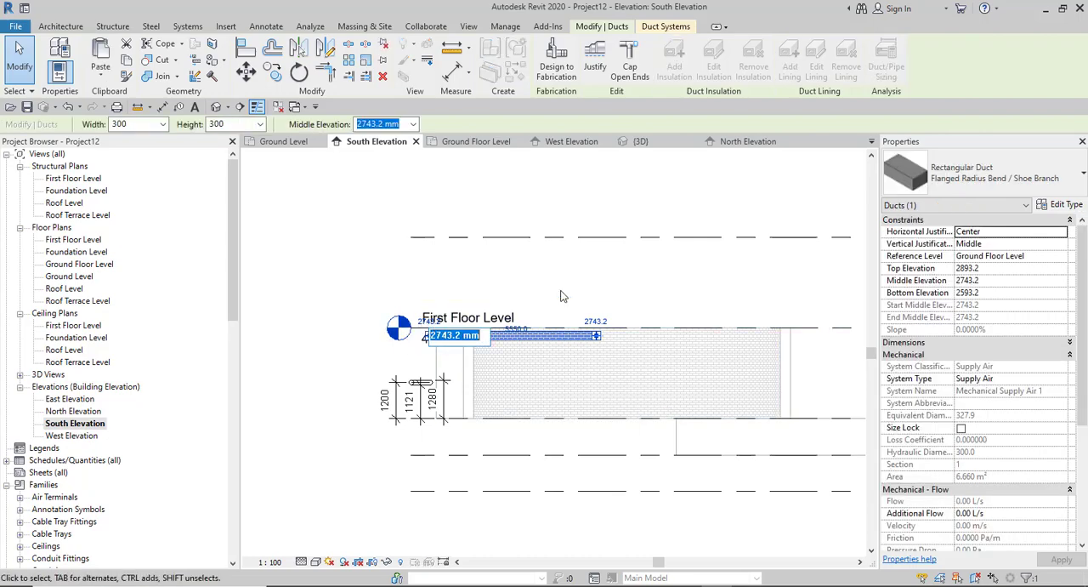
text(4200)
click(595, 323)
click(528, 338)
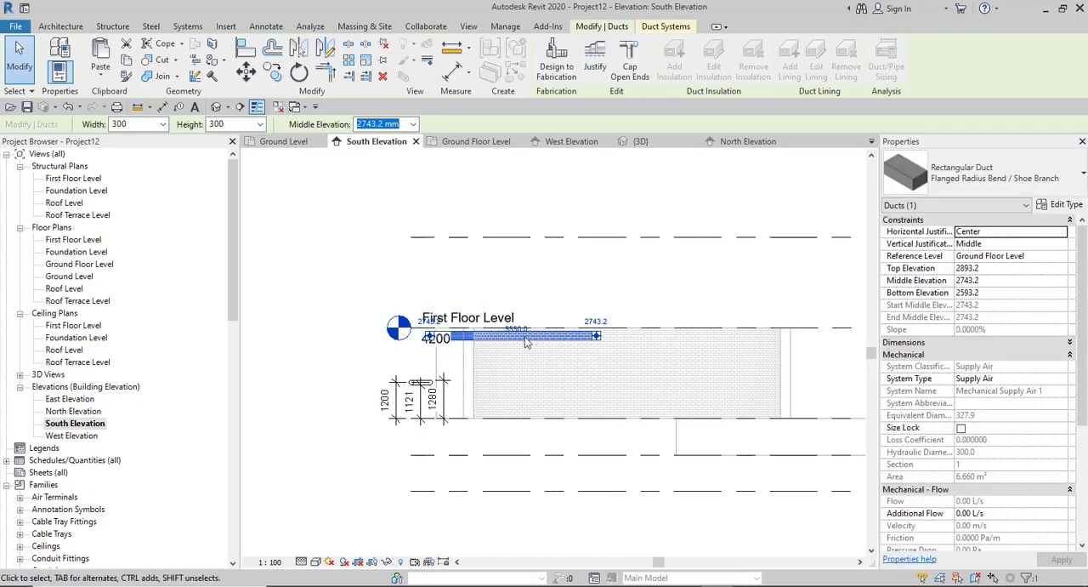
click(513, 331)
key(Escape)
scroll(528, 371, down, 3)
key(Escape)
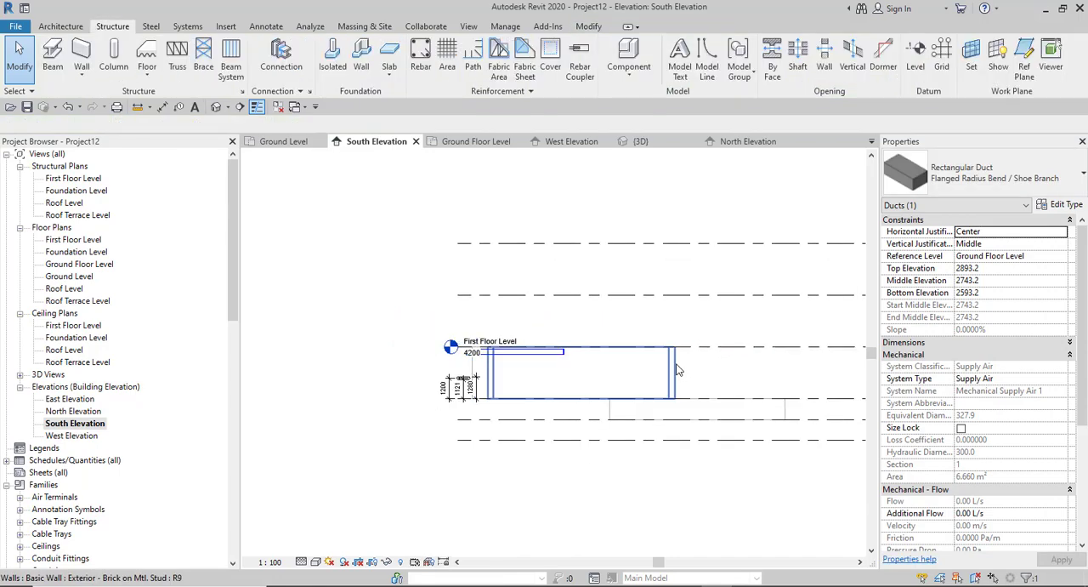
- Select the curved brick wall, open the Ground Floor Level floor plan and set the wall's radius to 6000 mm
click(677, 367)
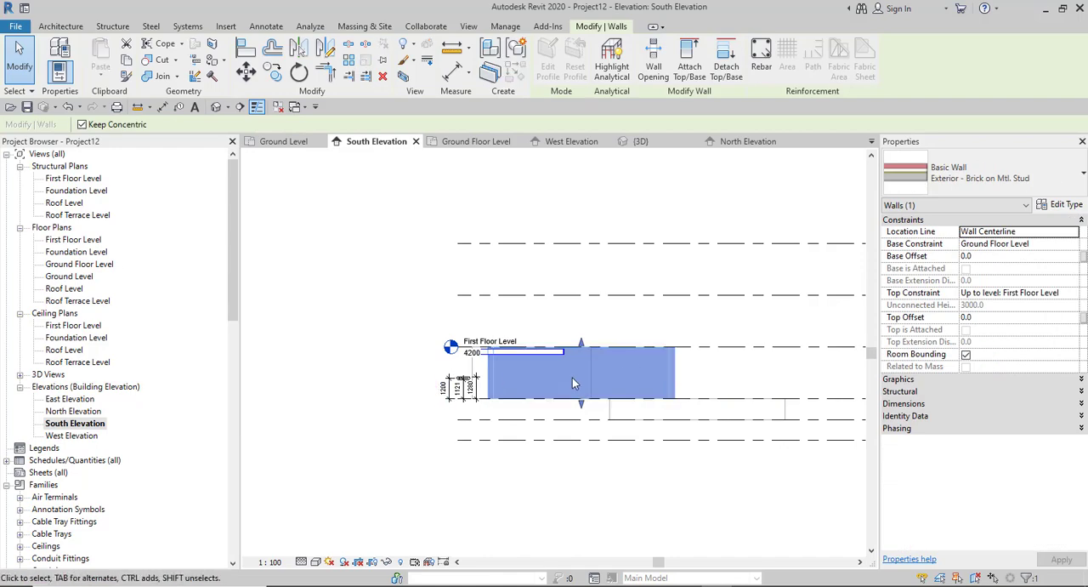
double_click(80, 263)
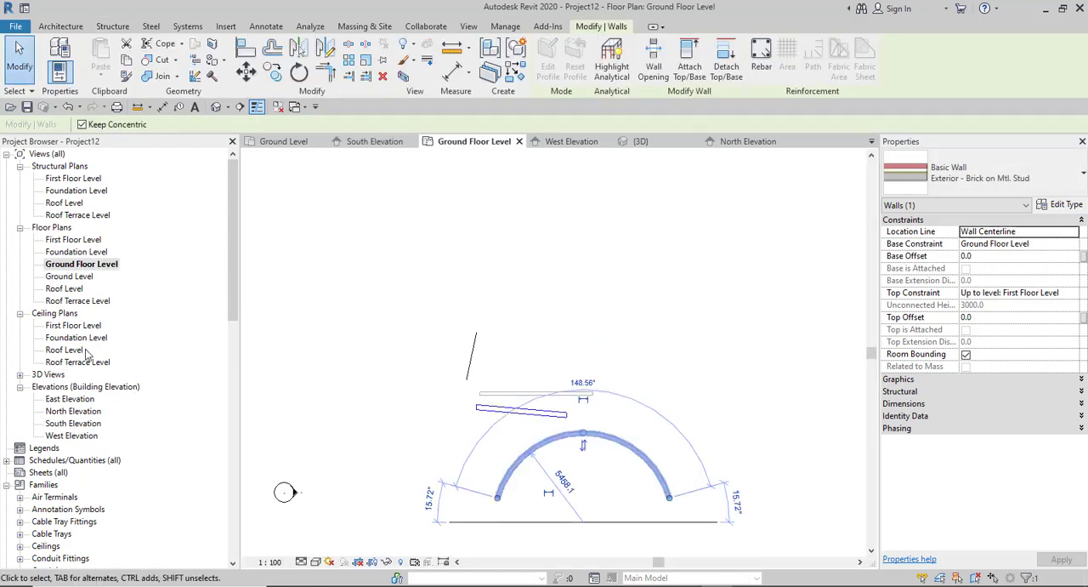
click(561, 480)
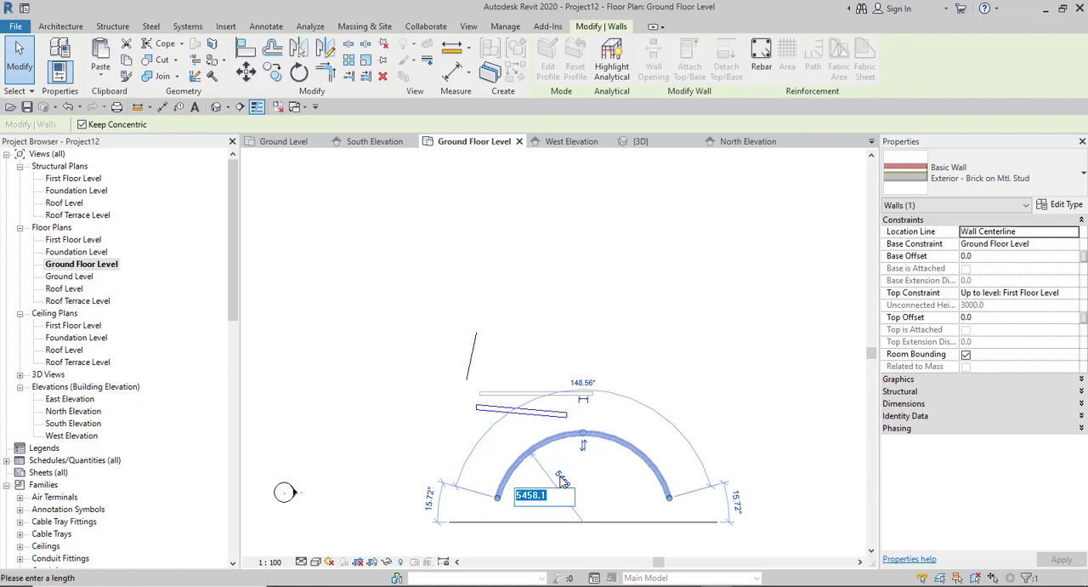
text(6000)
key(Return)
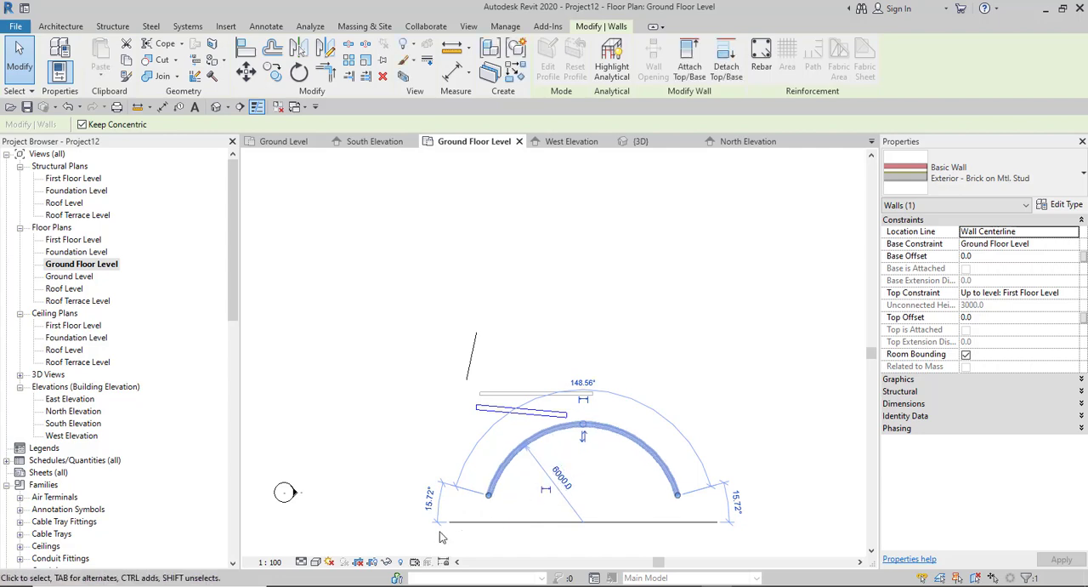
- Set the curved wall's western end angle to 5° and its eastern end angle to 30° using the temporary dimensions
click(430, 500)
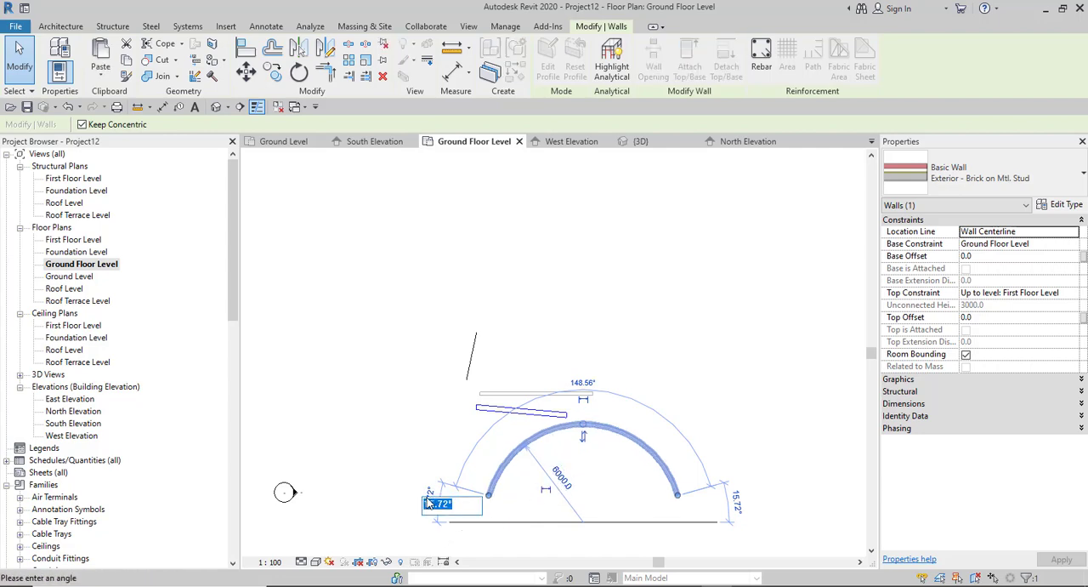
key(BackSpace)
text(5)
key(Return)
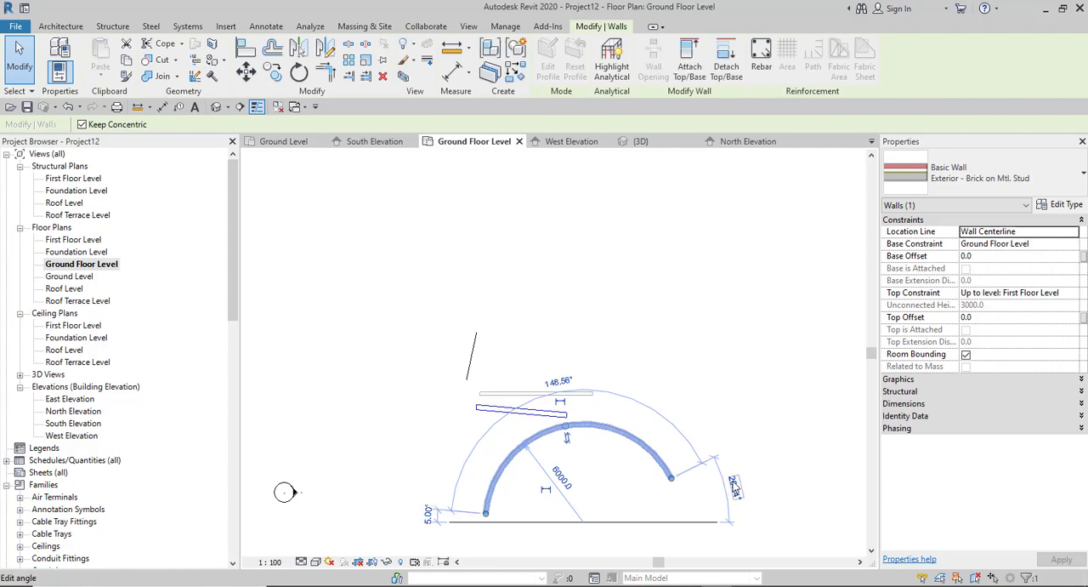
click(733, 483)
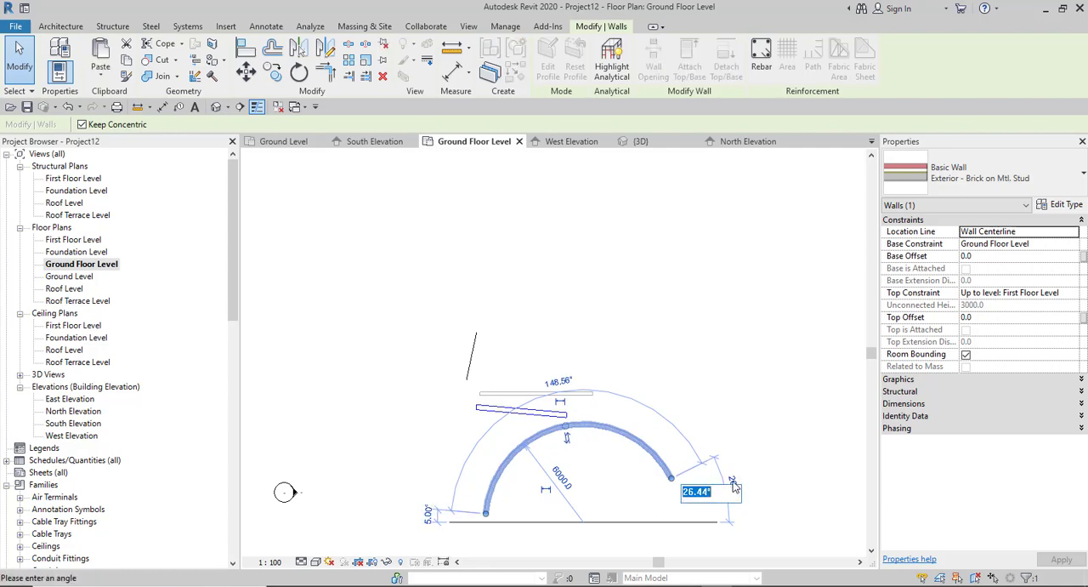
text(30)
key(Return)
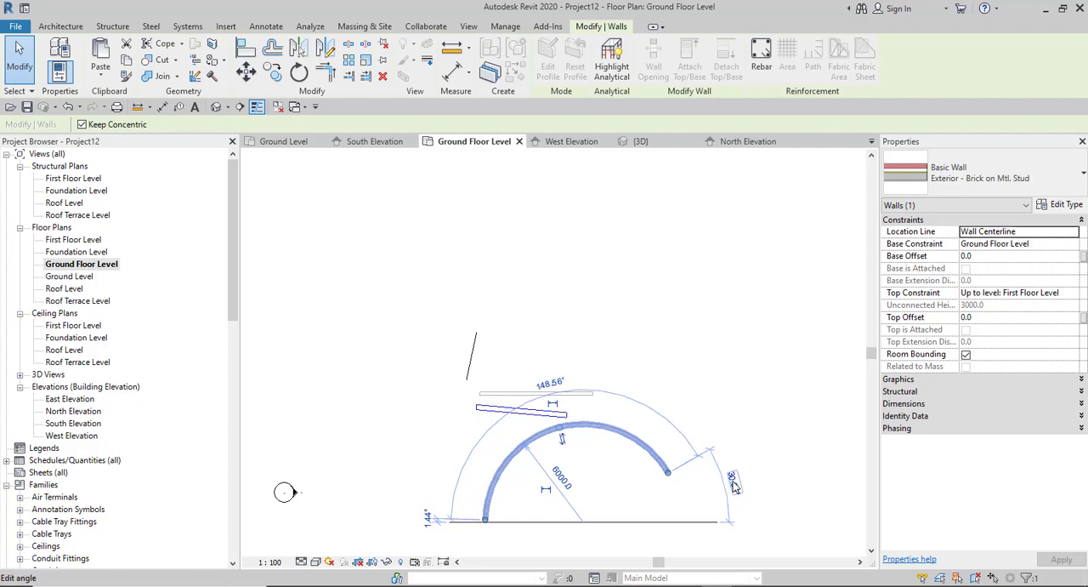
- Set the curved wall's overall arc angle to 150°
click(548, 384)
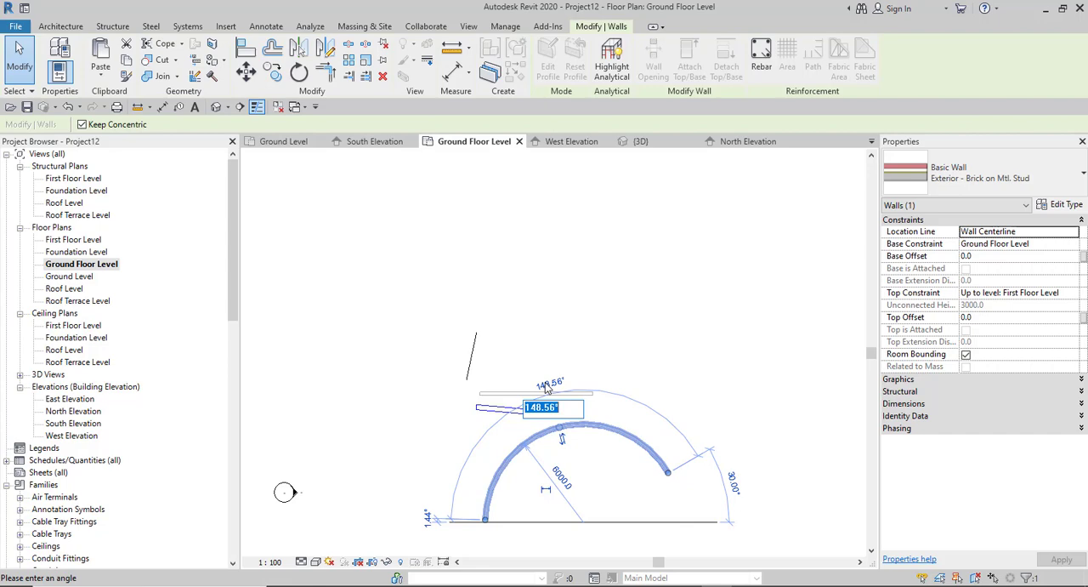
text(150)
key(Return)
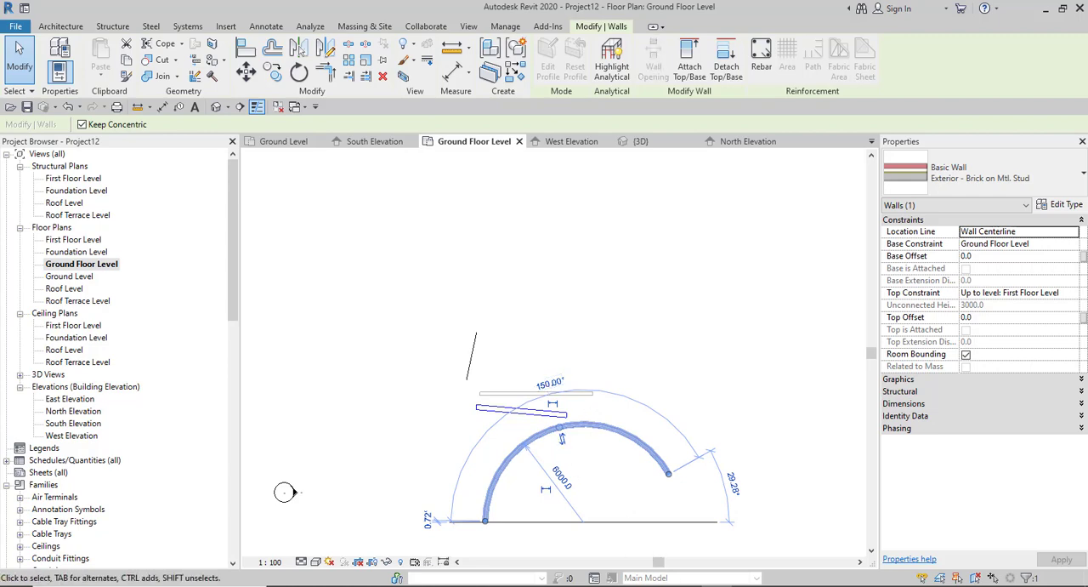
- Switch to the Notion course notes to view the topics under Parametric Definitions in Revit Elements
mouse_move(717, 585)
mouse_move(682, 583)
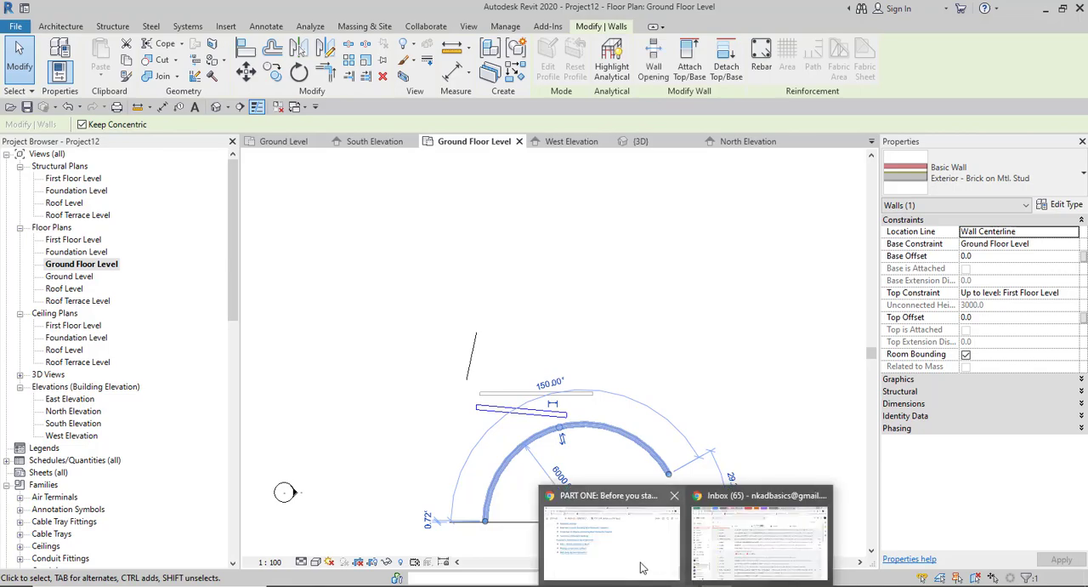
click(633, 556)
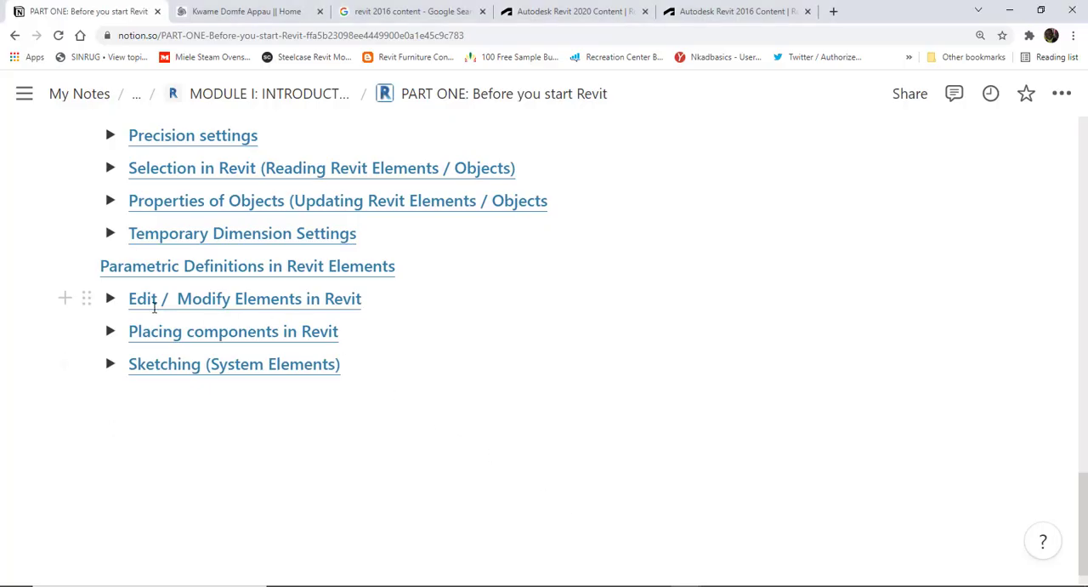